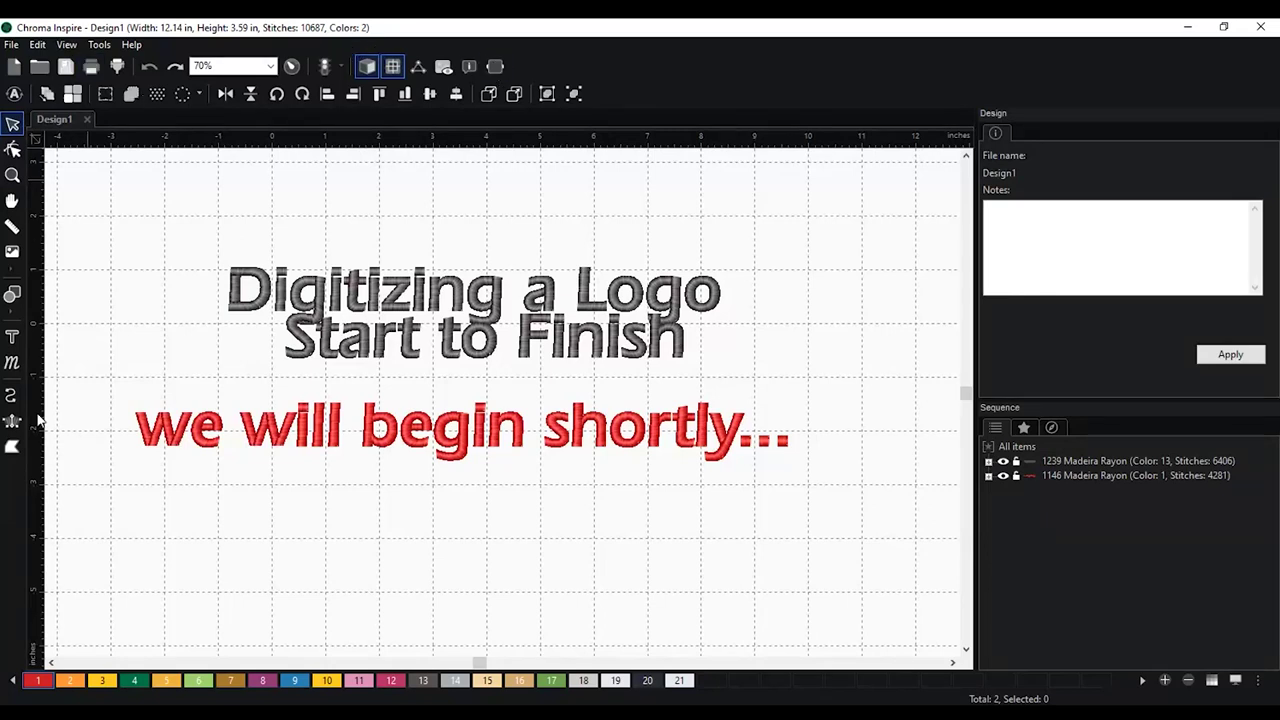
pyautogui.click(13, 45)
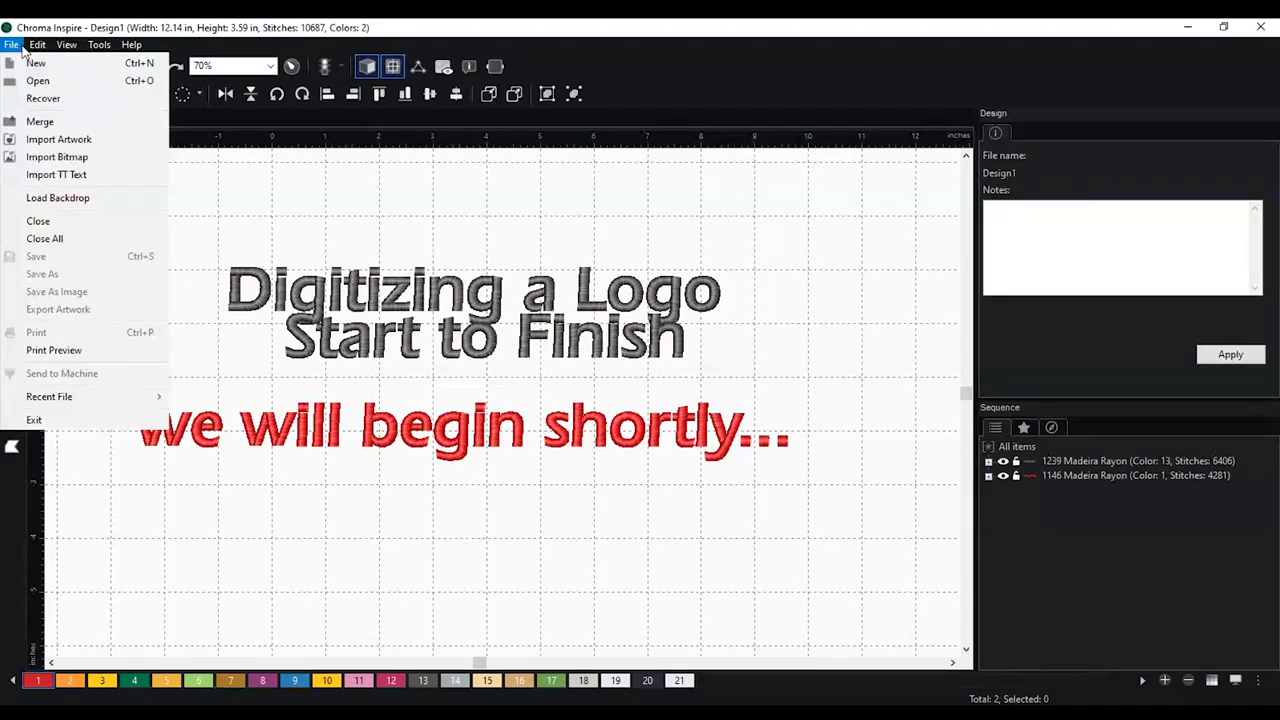
pyautogui.moveTo(96, 48)
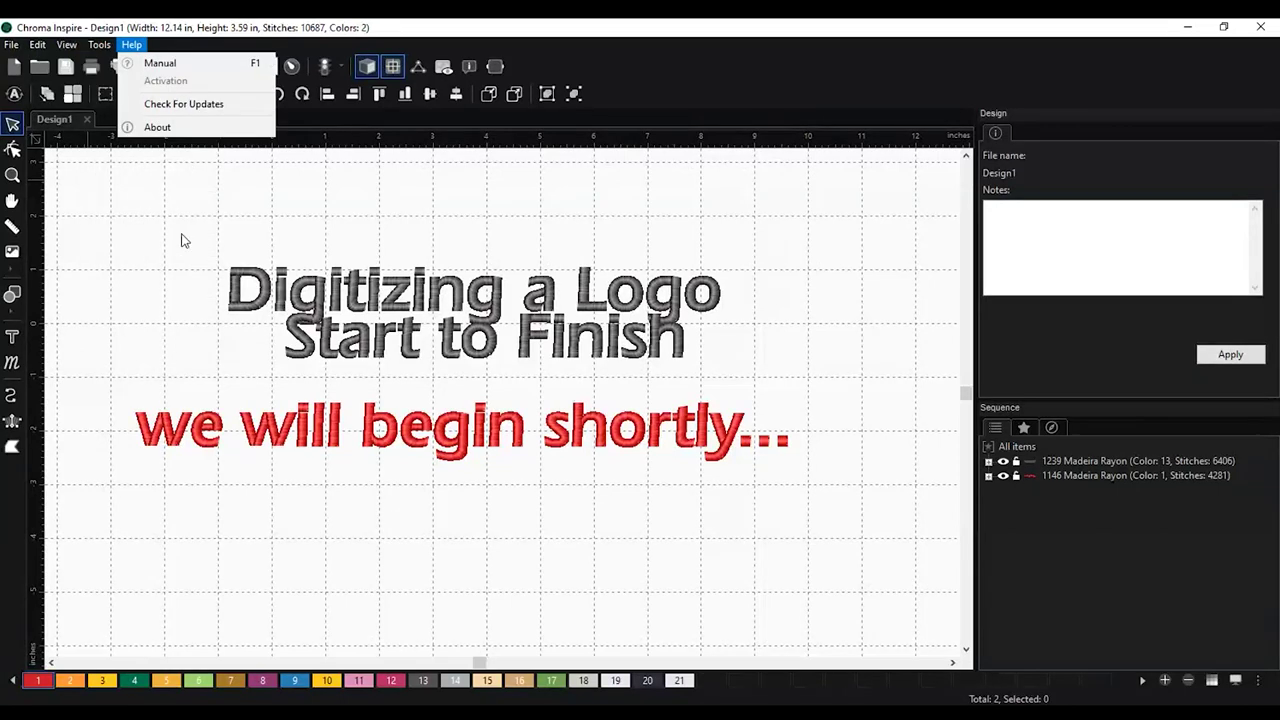
pyautogui.click(181, 240)
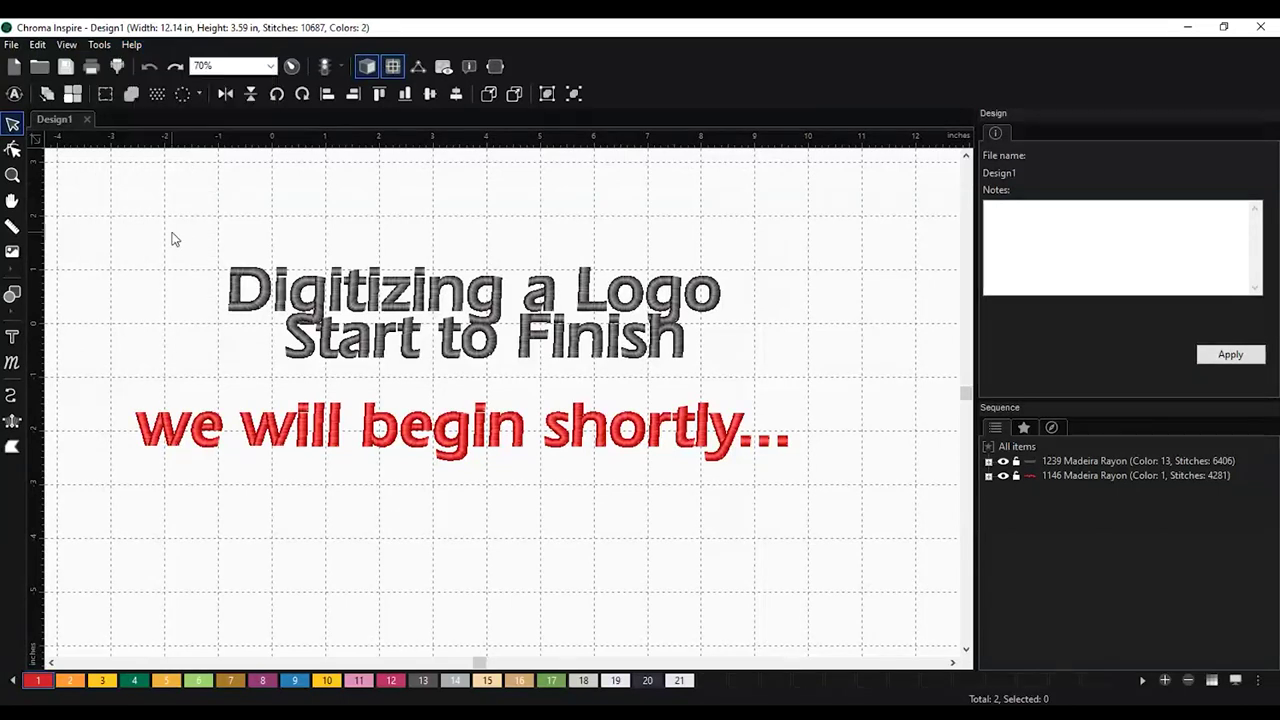
# Create a new blank design
pyautogui.click(13, 46)
pyautogui.click(30, 60)
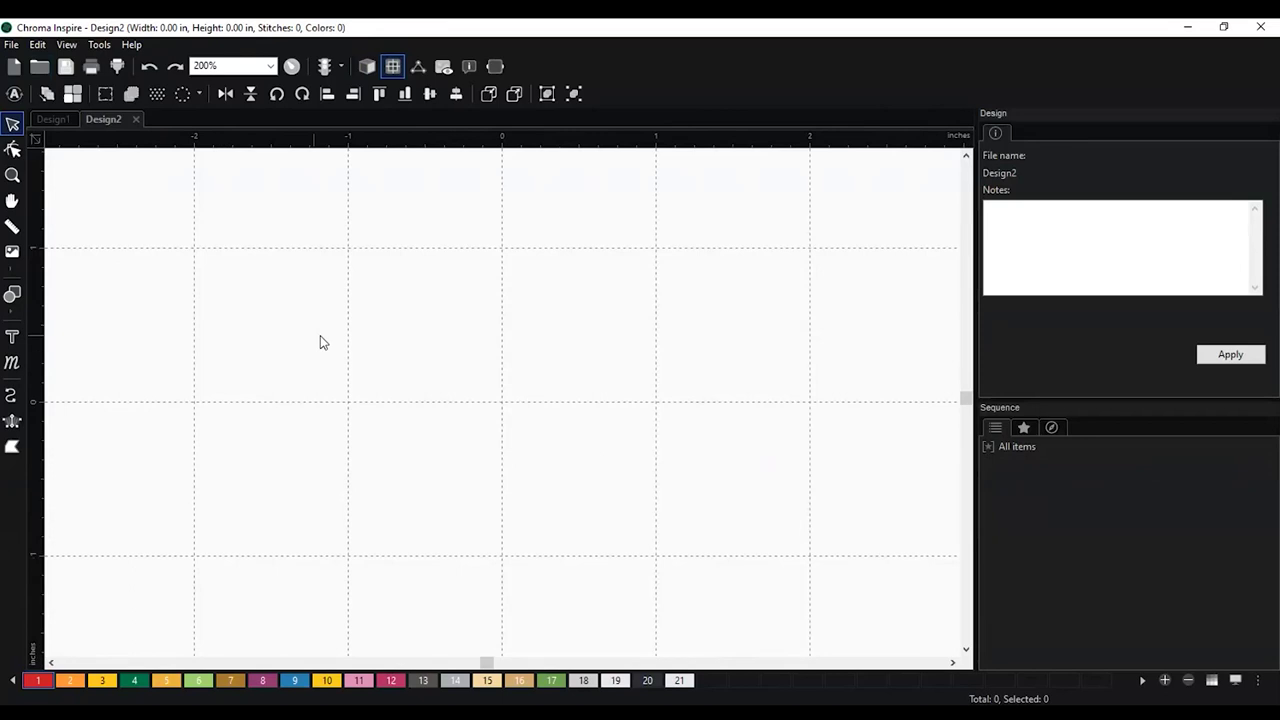
pyautogui.scroll(-1, 340, 340)
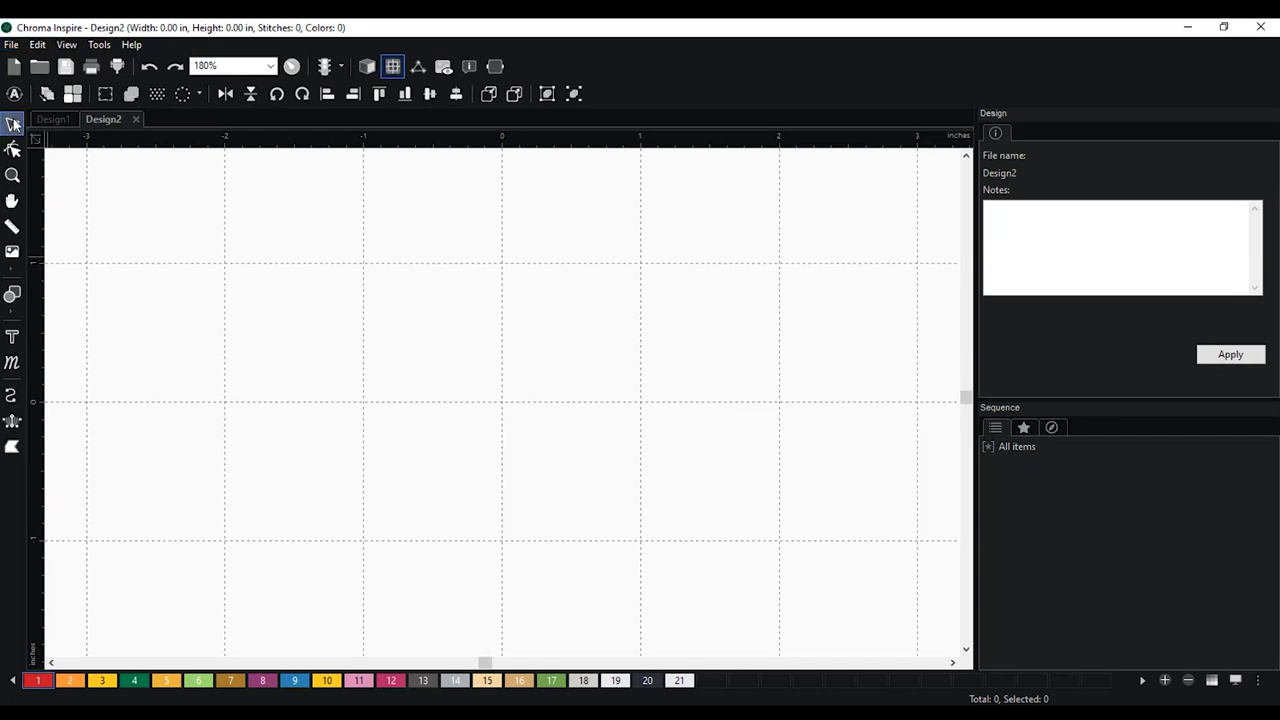
# Load the Buoy Image file from the Desktop as the design's backdrop
pyautogui.click(13, 254)
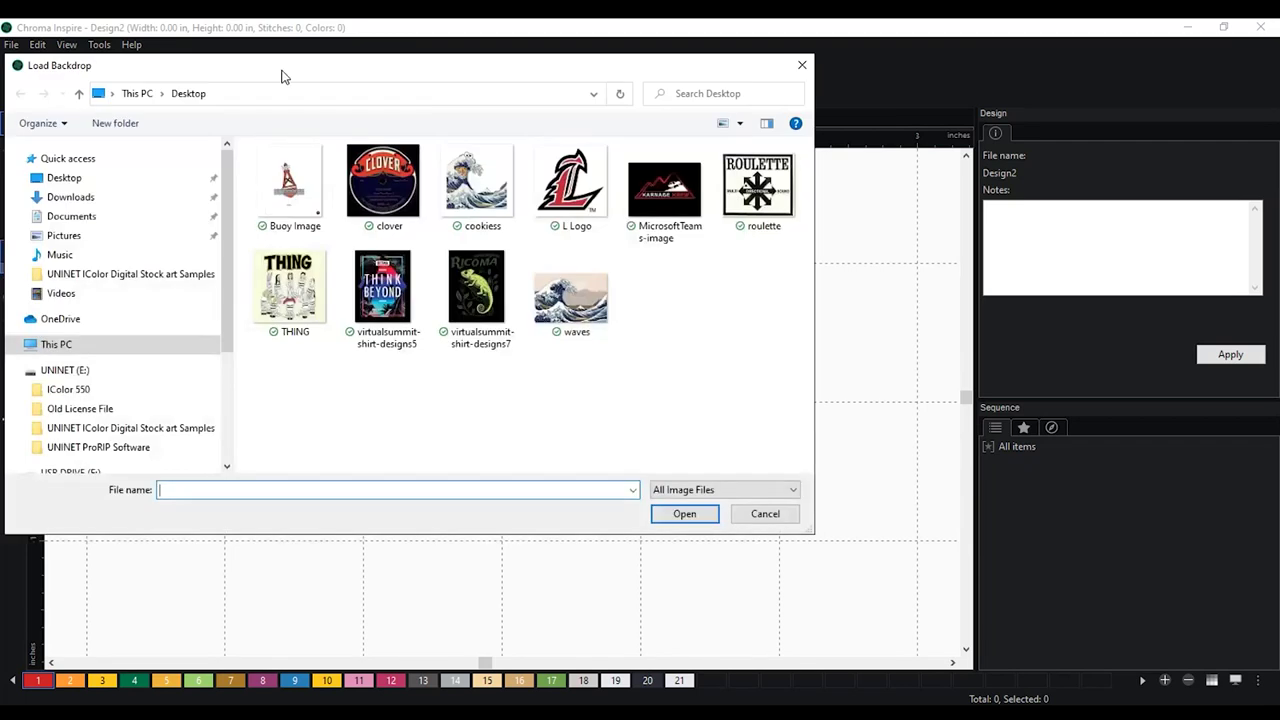
pyautogui.moveTo(281, 76); pyautogui.dragTo(378, 103)
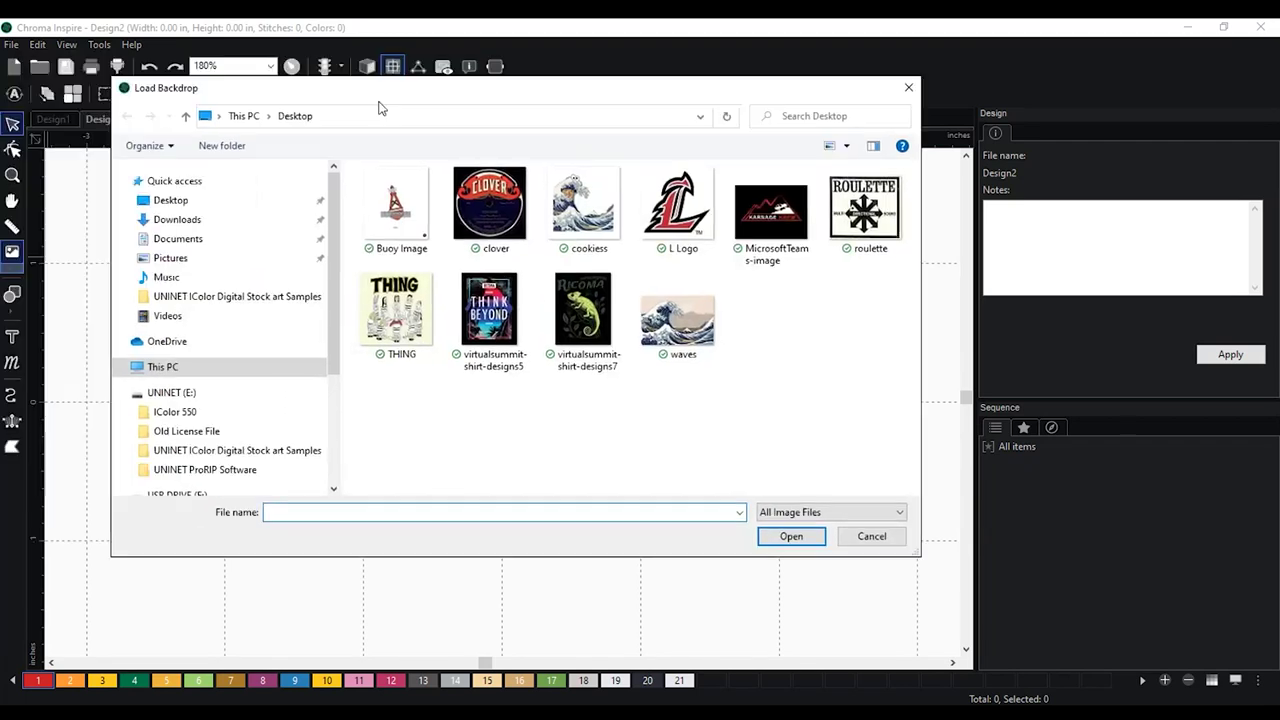
pyautogui.click(406, 206)
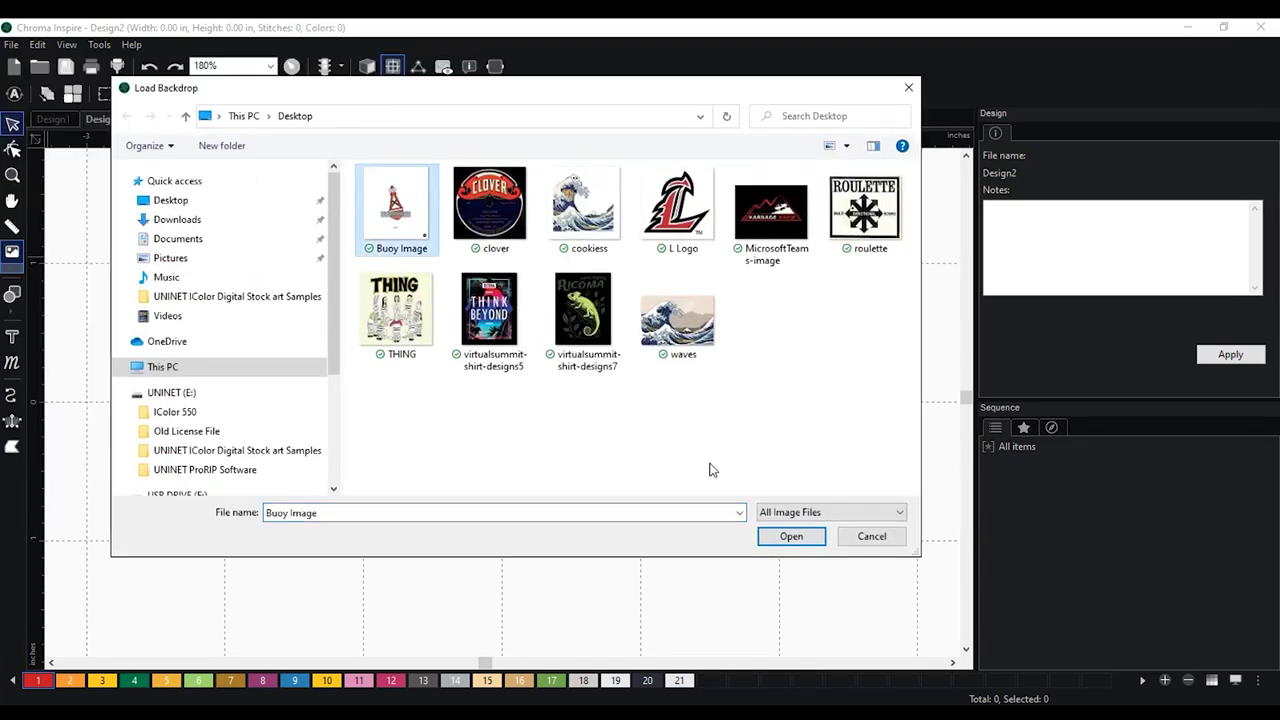
pyautogui.click(791, 537)
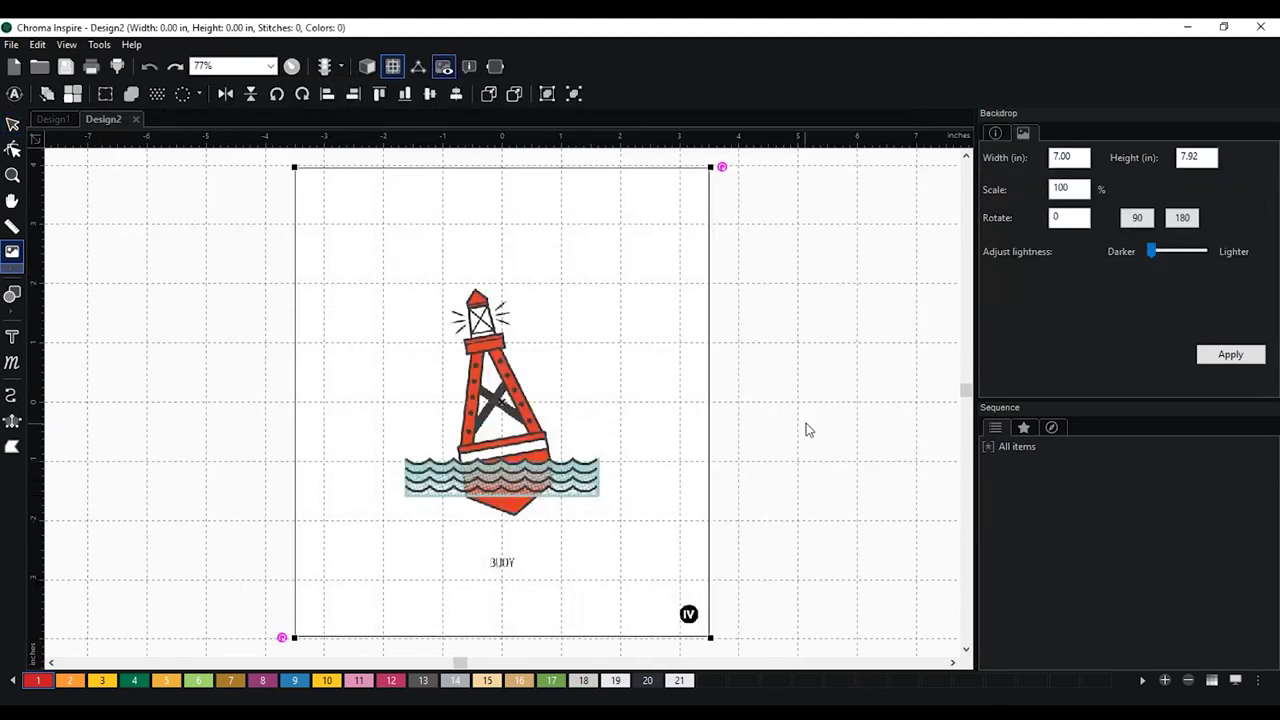
# Enlarge the buoy backdrop proportionally to about 7.90 in wide and 8.94 in high
pyautogui.scroll(2, 768, 428)
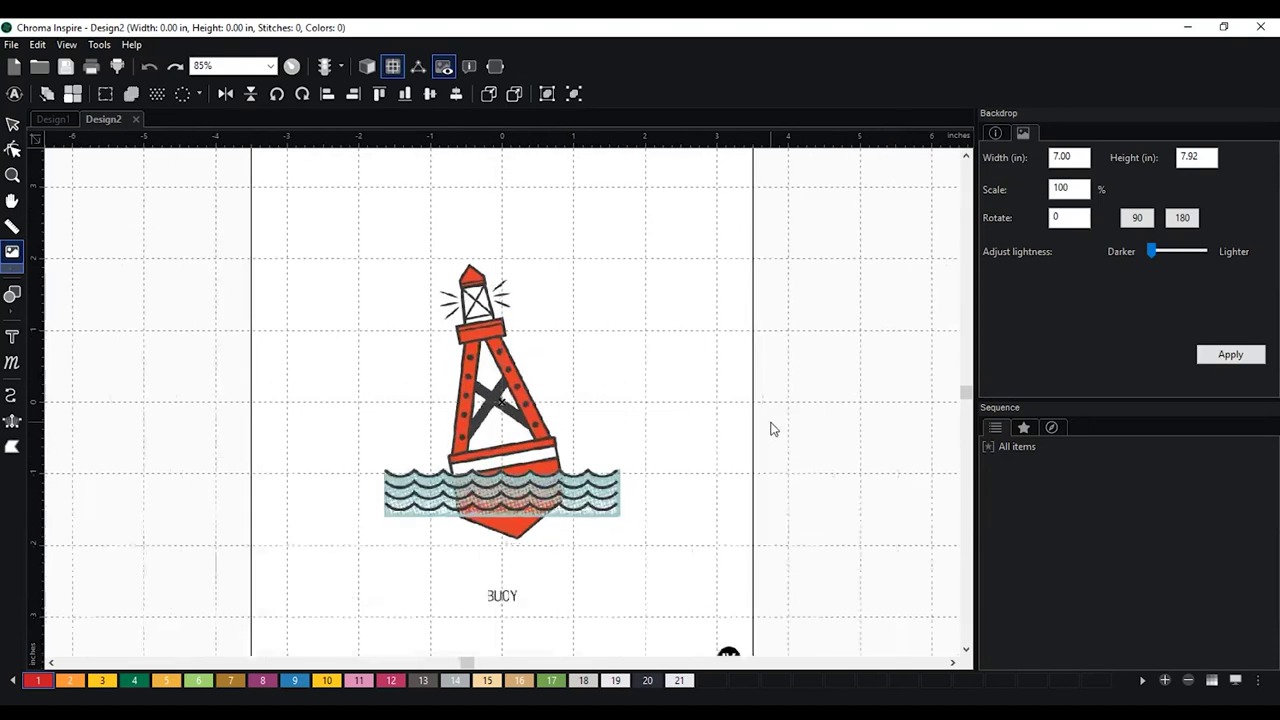
pyautogui.scroll(-4, 770, 428)
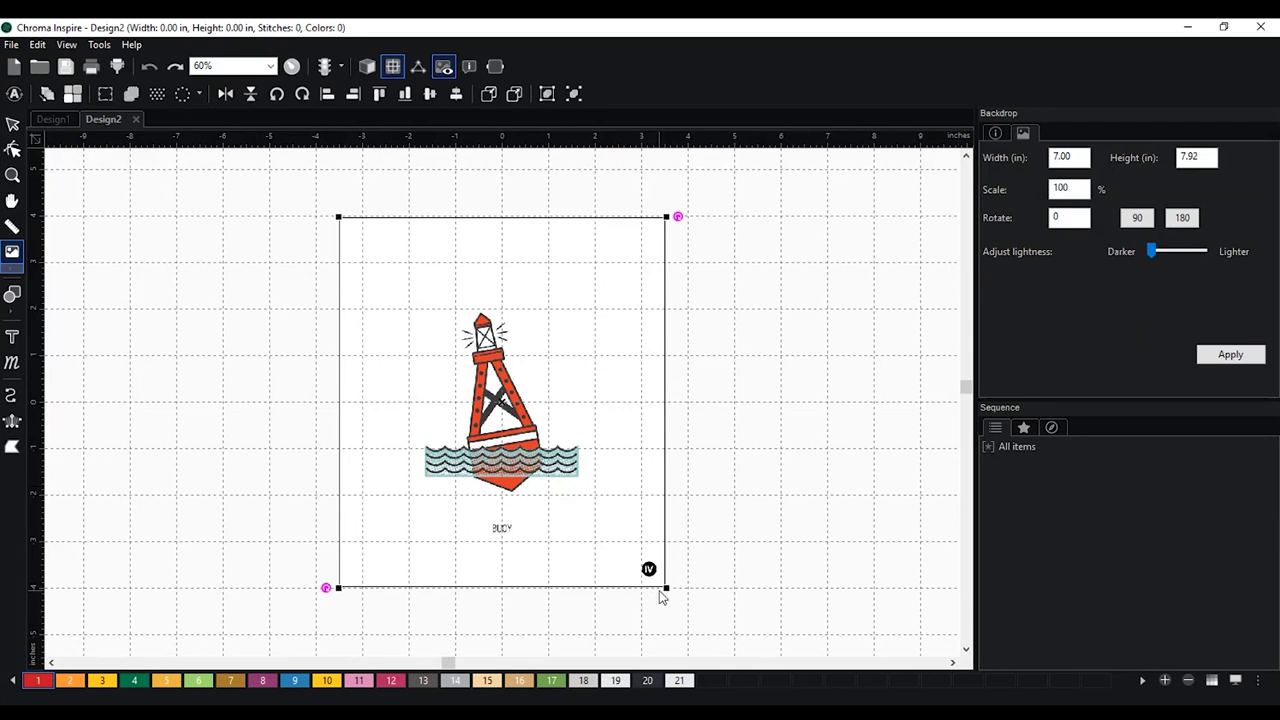
pyautogui.moveTo(666, 589)
pyautogui.mouseDown()
pyautogui.moveTo(611, 506)
pyautogui.moveTo(615, 527)
pyautogui.moveTo(606, 520)
pyautogui.moveTo(686, 574)
pyautogui.mouseUp()
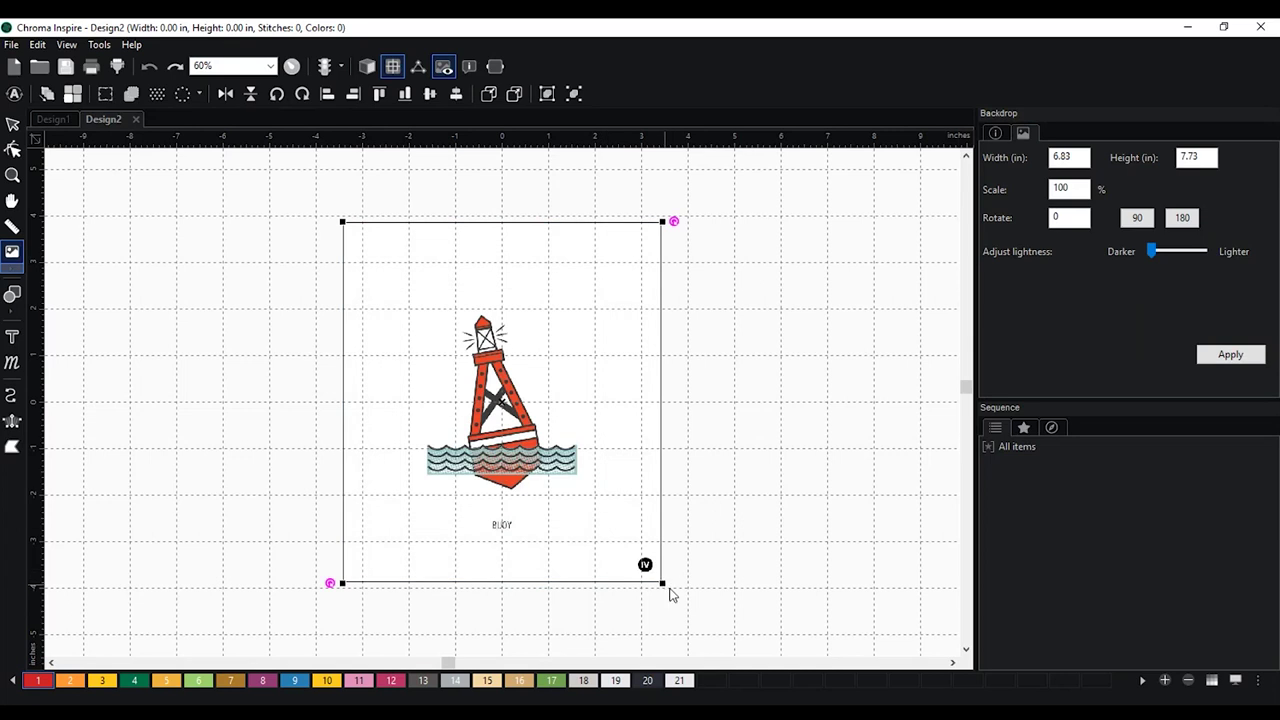
pyautogui.moveTo(663, 583); pyautogui.dragTo(680, 601)
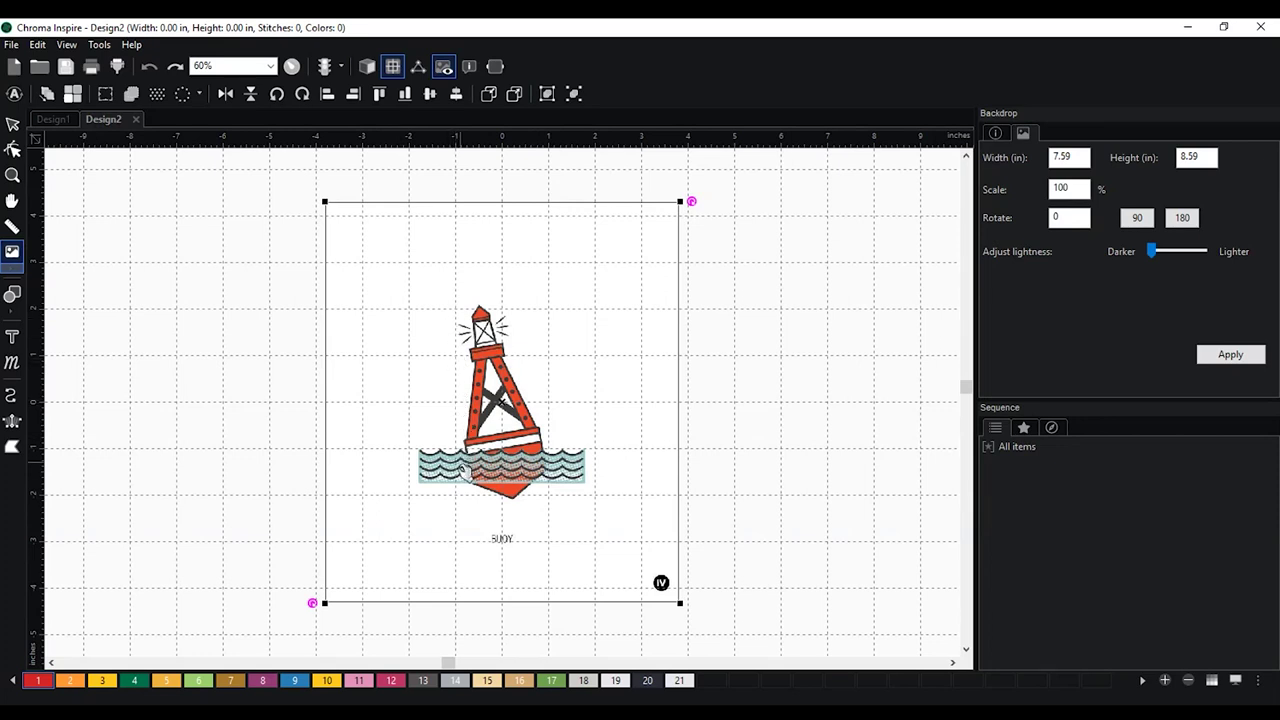
pyautogui.moveTo(679, 604); pyautogui.dragTo(692, 612)
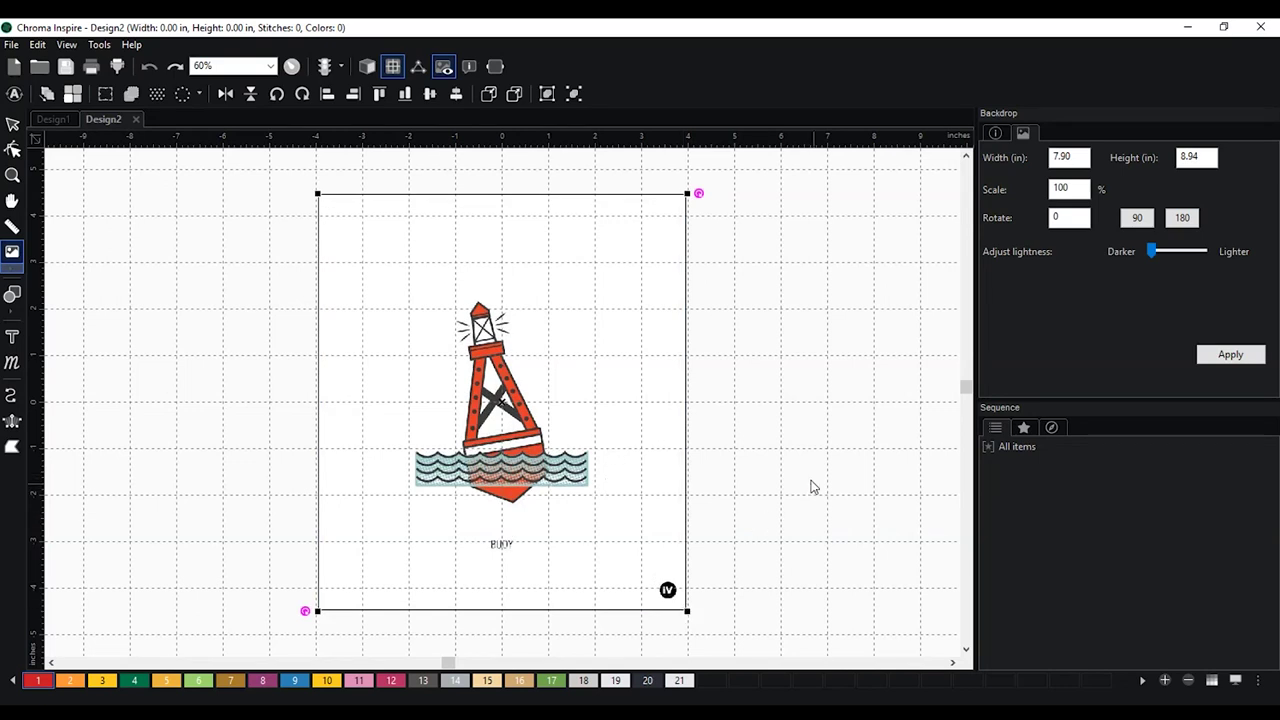
# Examine the buoy artwork up close, from the lantern and tower down to the hull and waves
pyautogui.scroll(2, 808, 478)
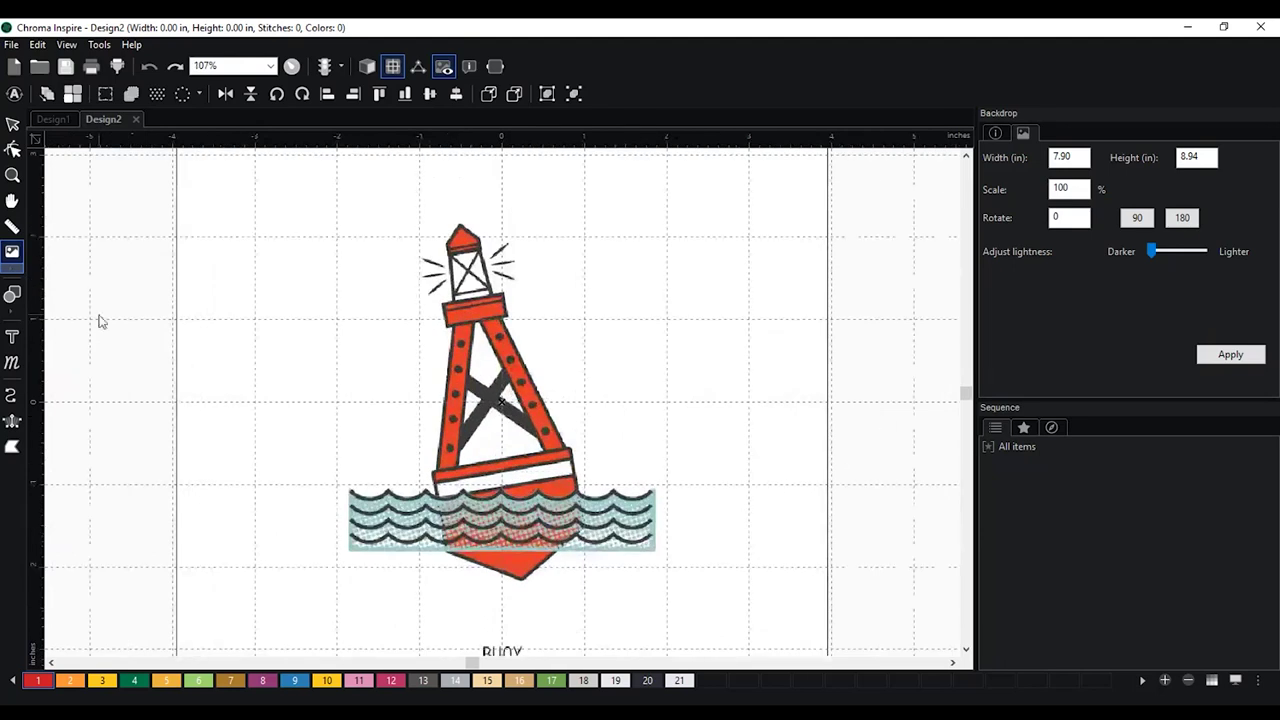
pyautogui.click(13, 123)
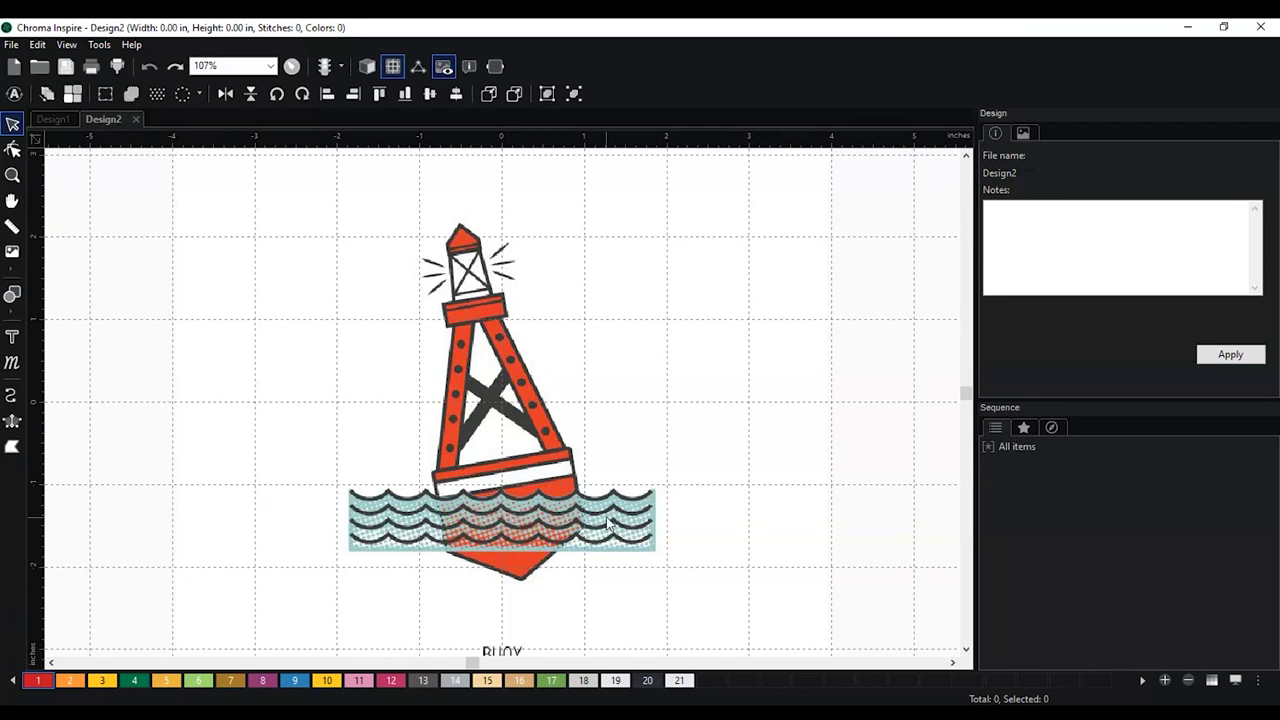
pyautogui.scroll(2, 610, 520)
pyautogui.press('h')
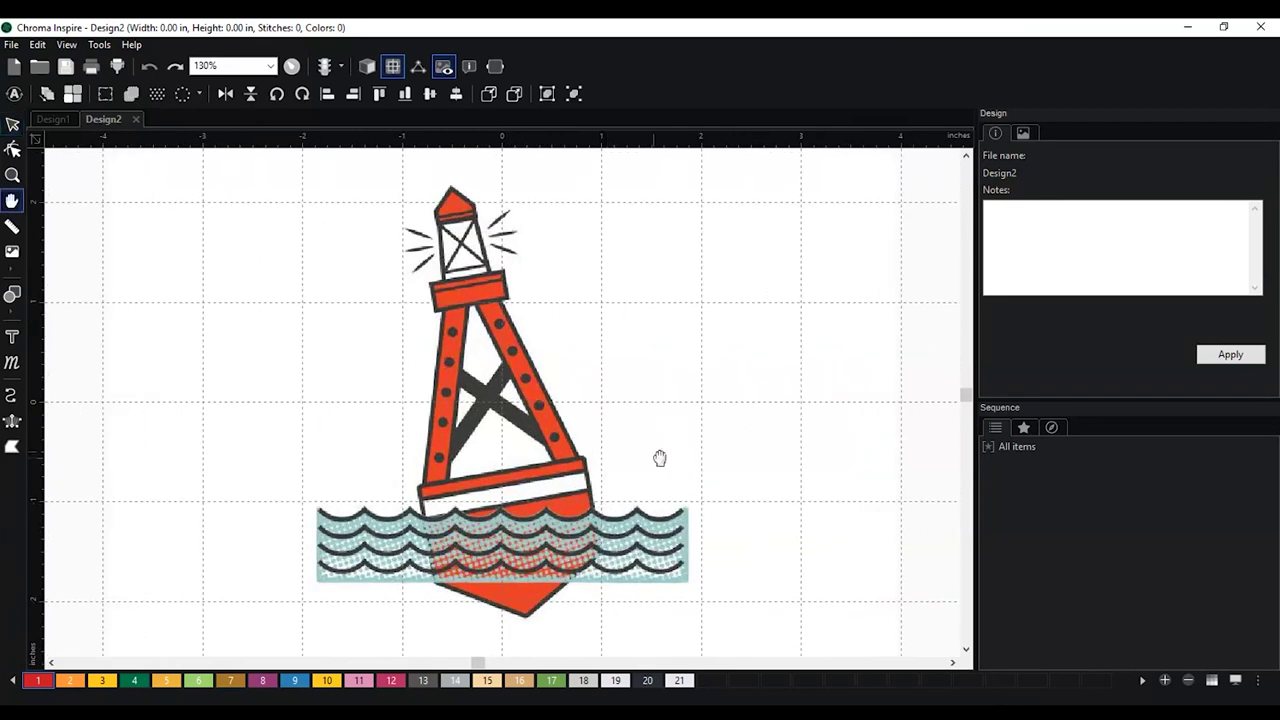
pyautogui.moveTo(660, 457); pyautogui.dragTo(666, 441)
pyautogui.press('Escape')
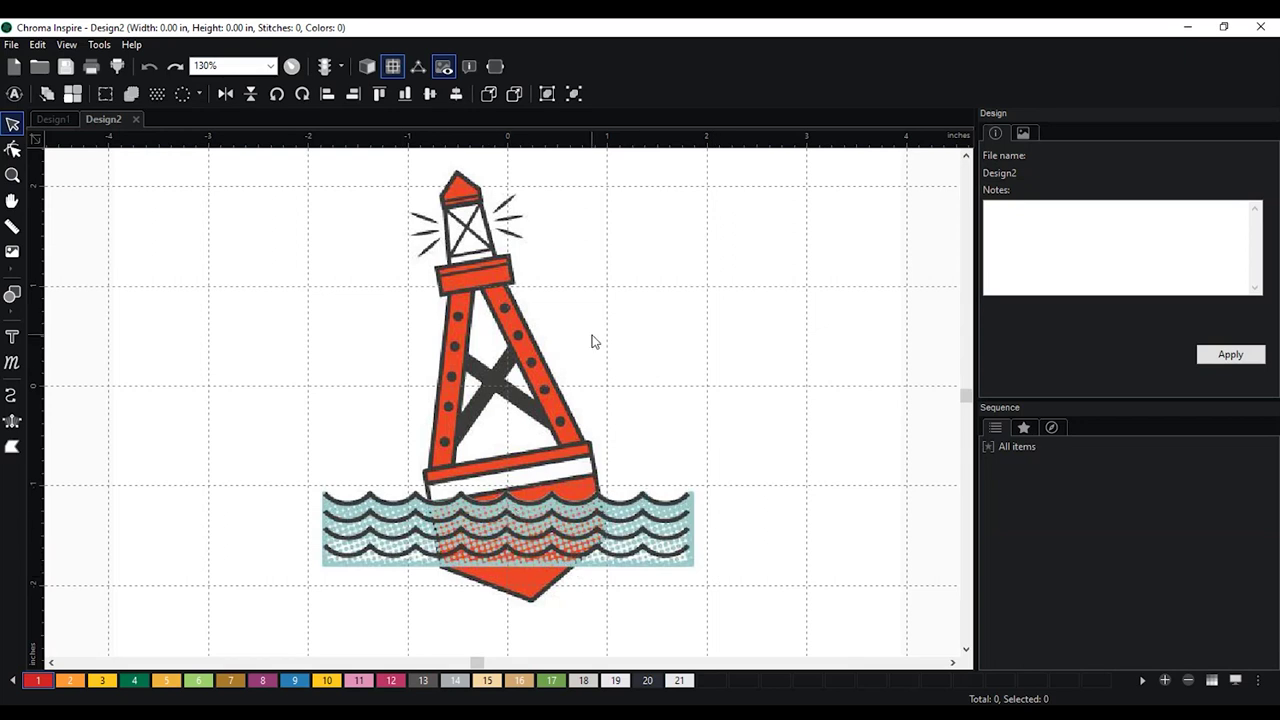
pyautogui.scroll(1, 591, 342)
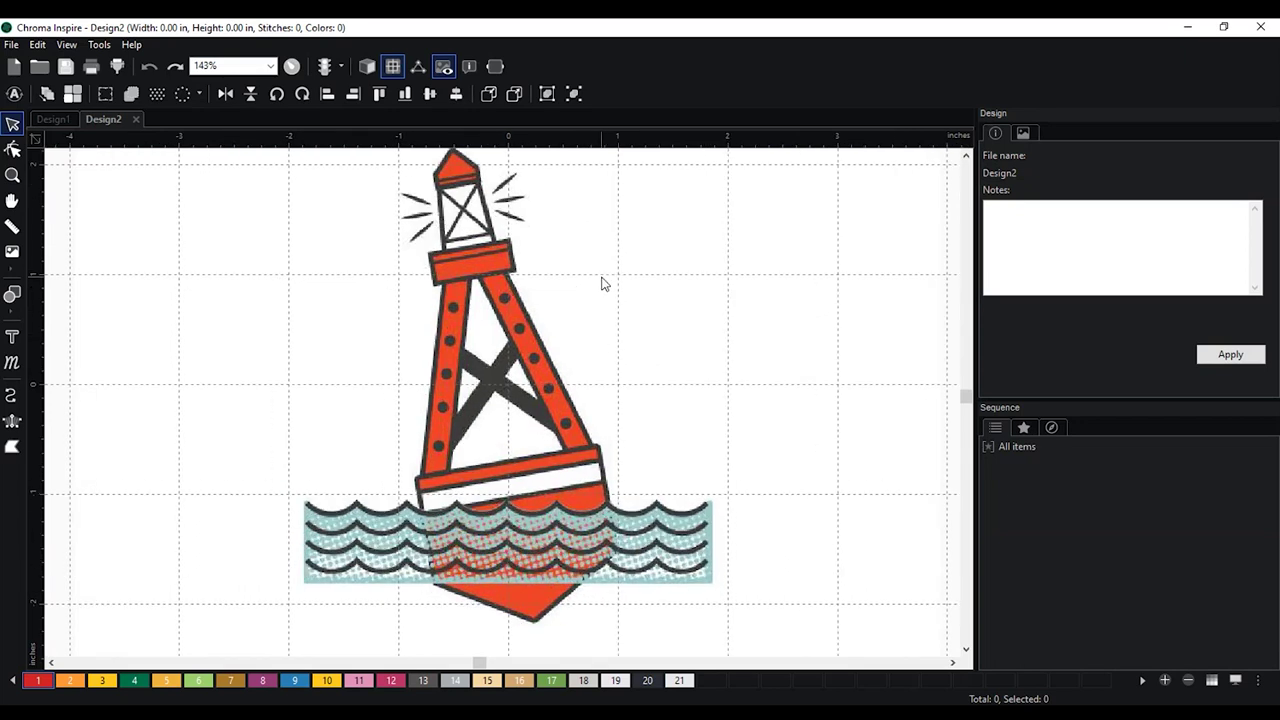
pyautogui.scroll(-1, 594, 285)
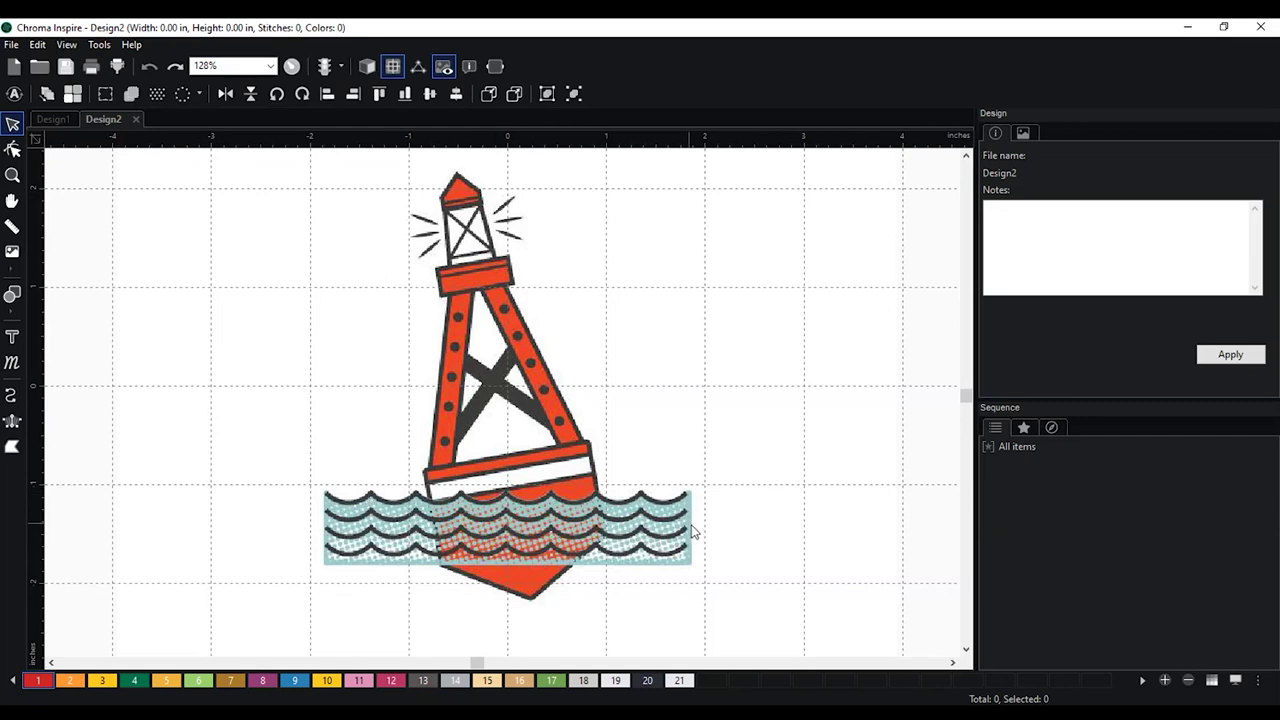
# Digitize the buoy's hull as a five-point complex fill, tracing its corners straight through the waves
pyautogui.click(12, 449)
pyautogui.click(12, 447)
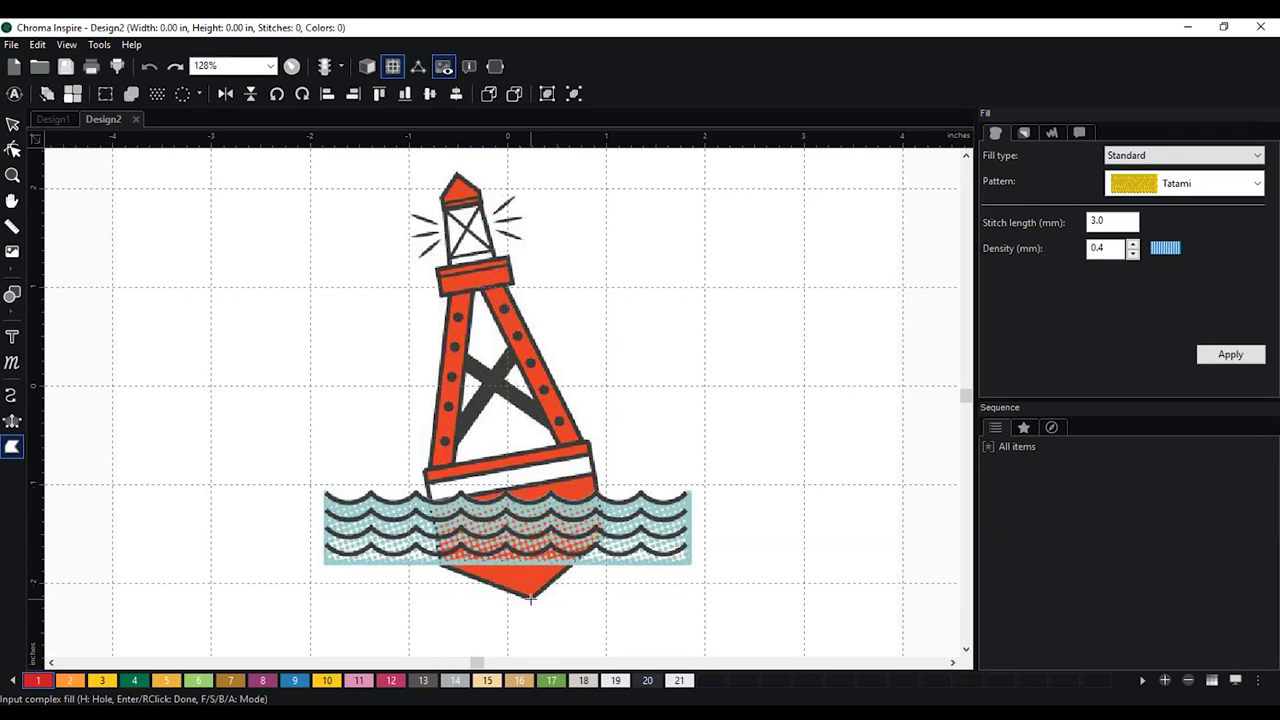
pyautogui.press('space')
pyautogui.moveTo(549, 563); pyautogui.dragTo(532, 474)
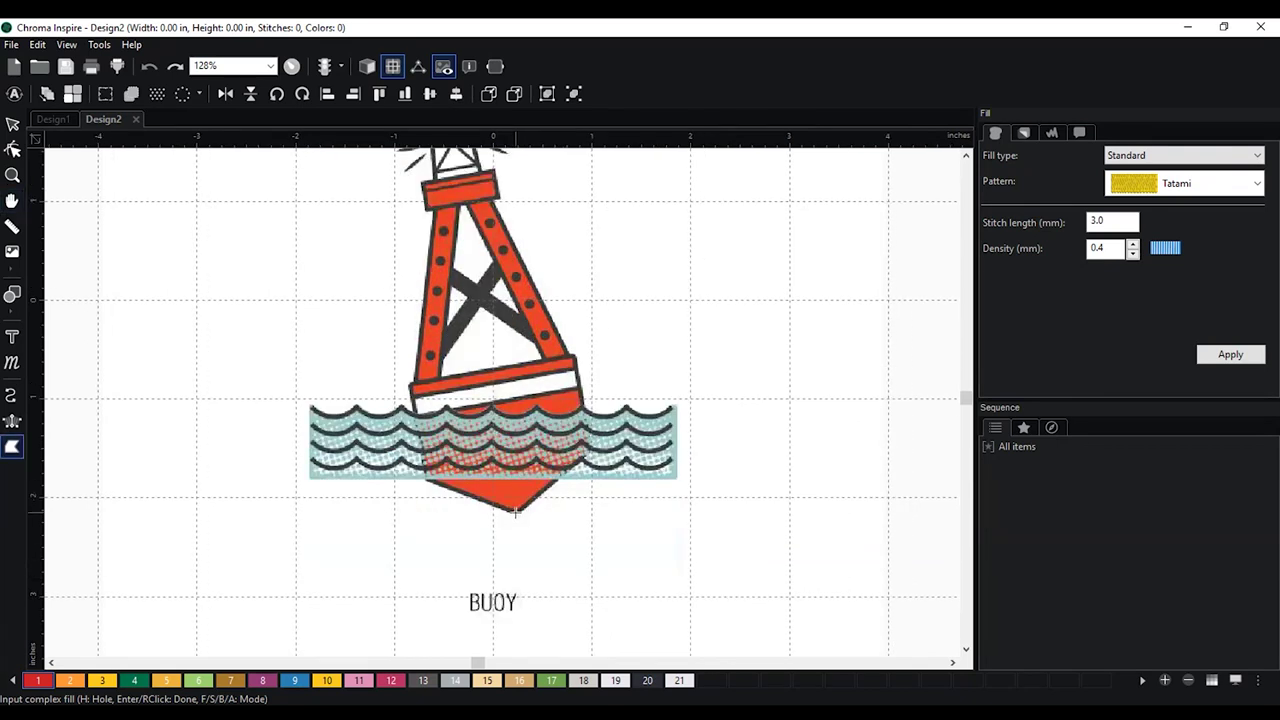
pyautogui.click(516, 512)
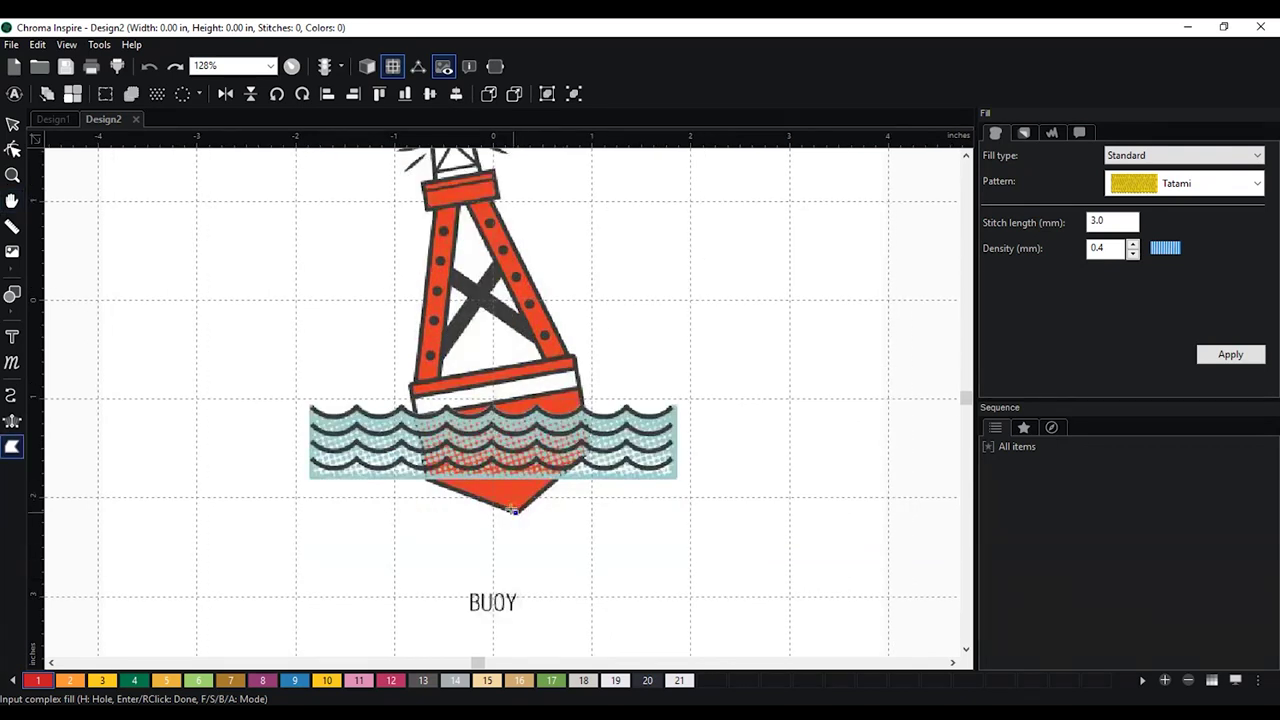
pyautogui.click(427, 476)
pyautogui.click(410, 383)
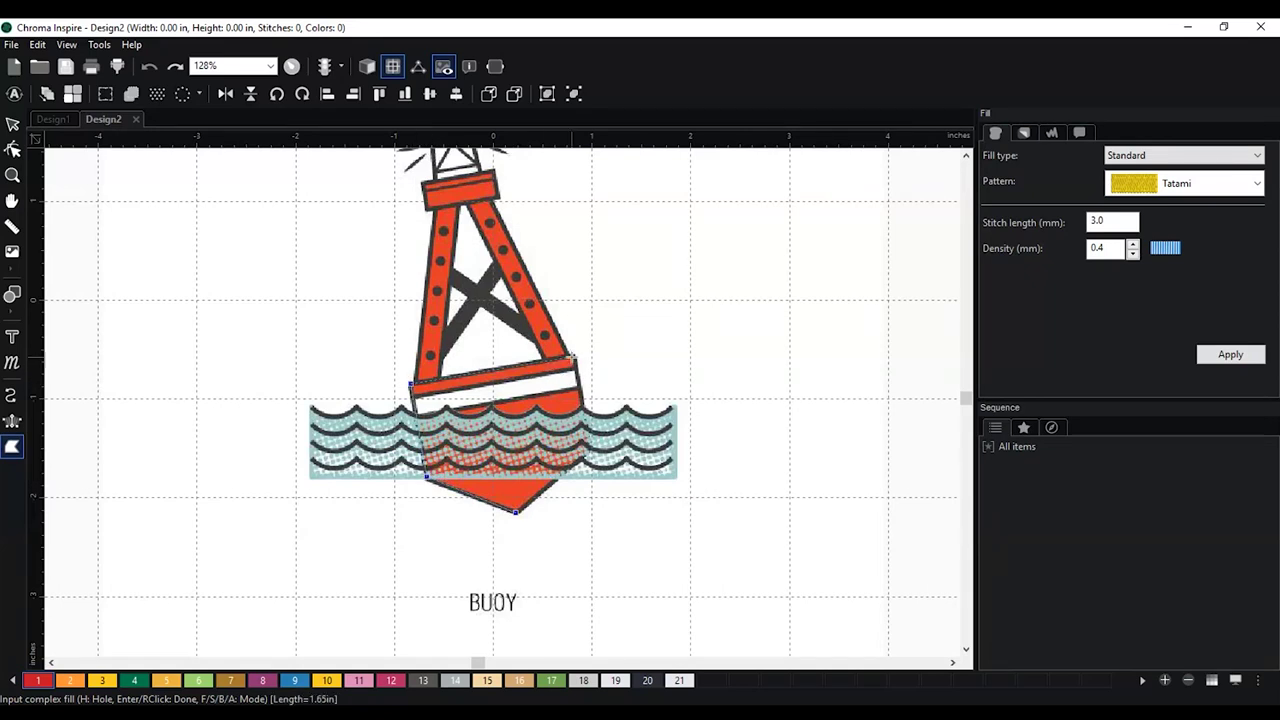
pyautogui.click(575, 356)
pyautogui.click(588, 452)
pyautogui.scroll(3, 592, 552)
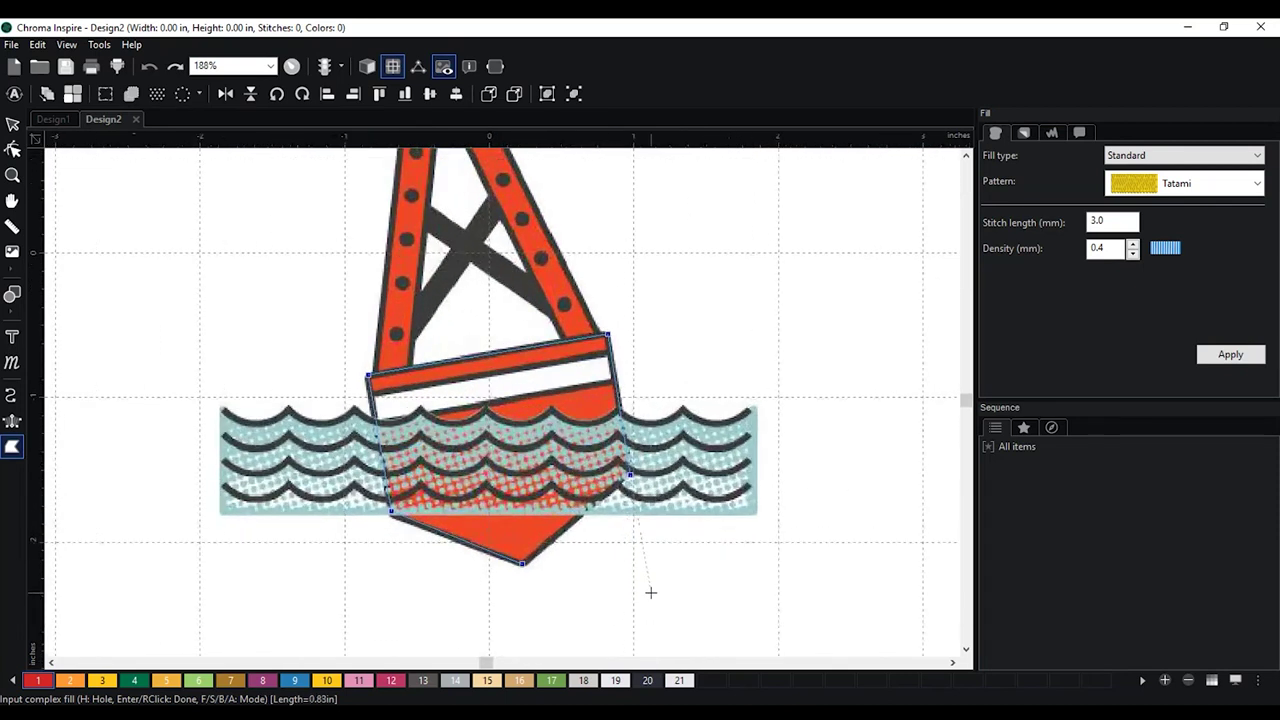
pyautogui.press('Return')
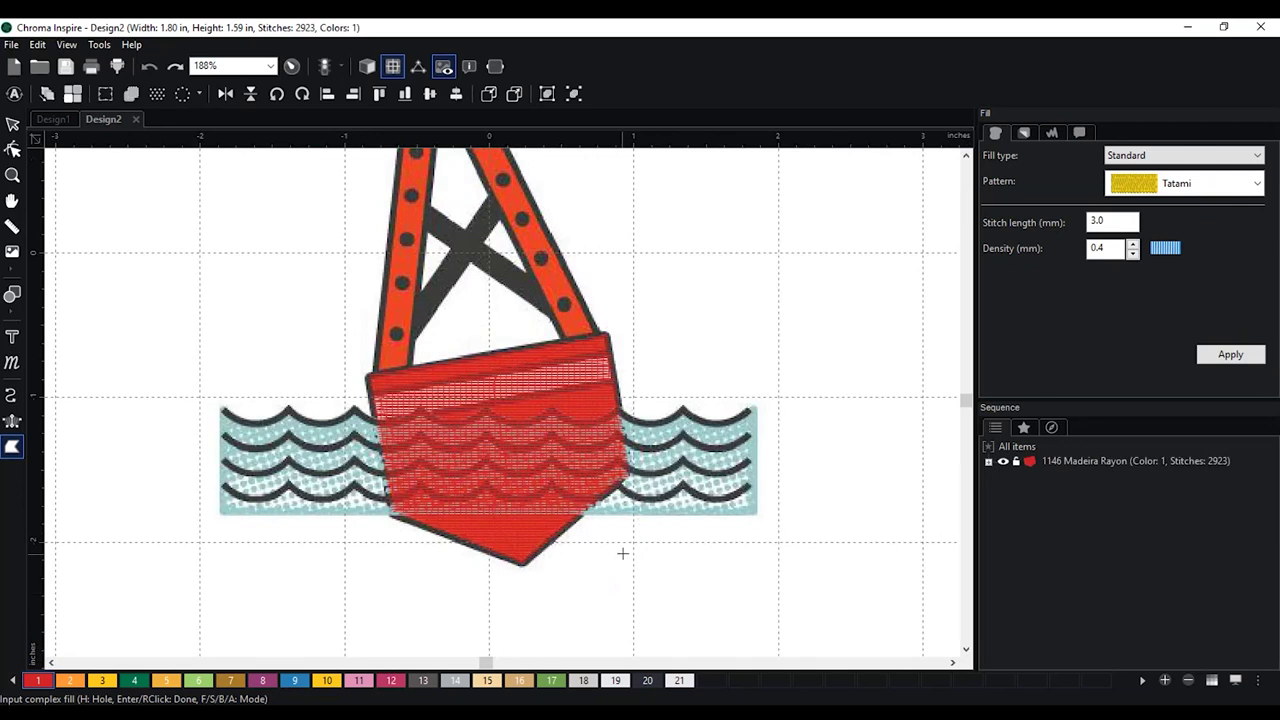
# Adjust the corner points of the red hull fill's outline to fit the backdrop artwork
pyautogui.scroll(-2, 618, 551)
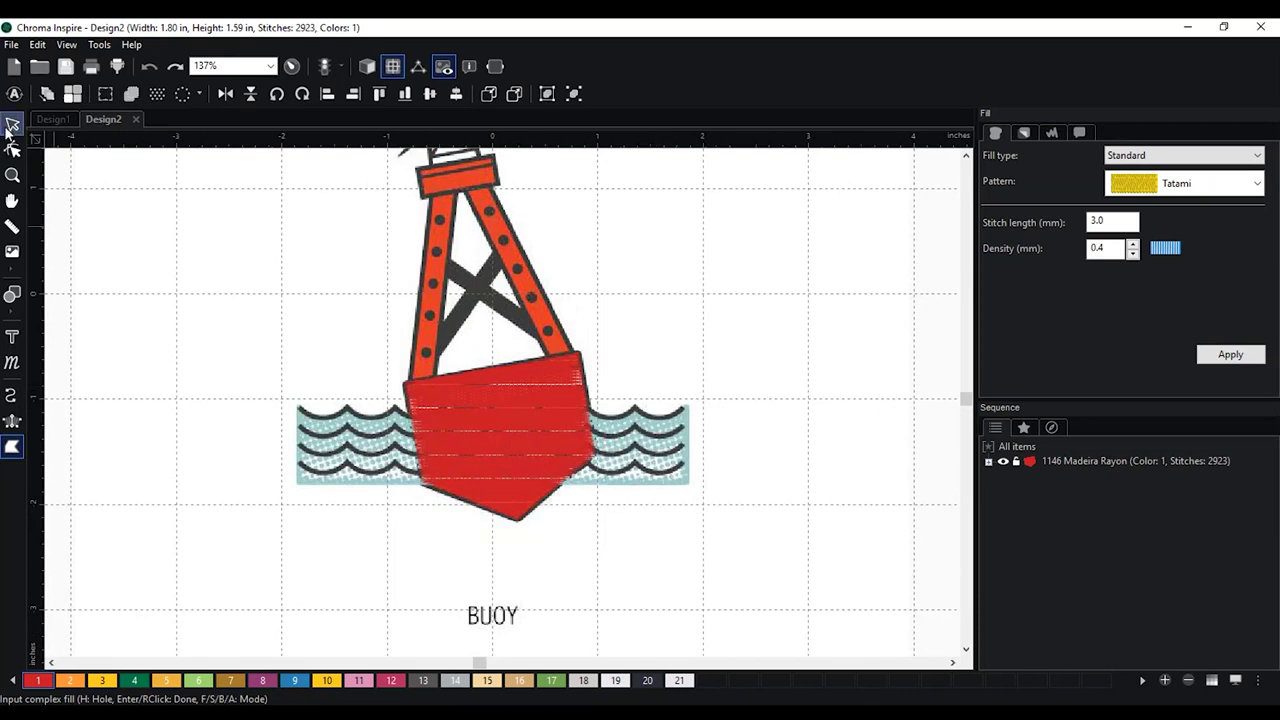
pyautogui.scroll(2, 672, 478)
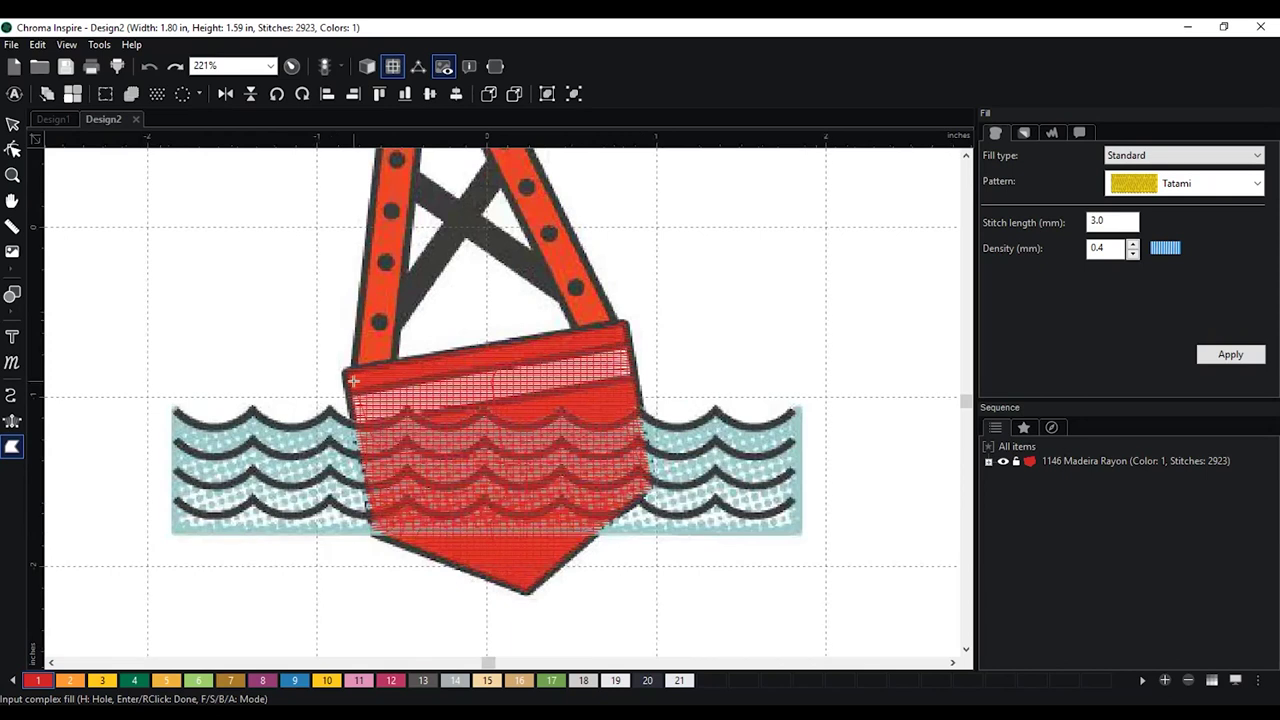
pyautogui.click(13, 148)
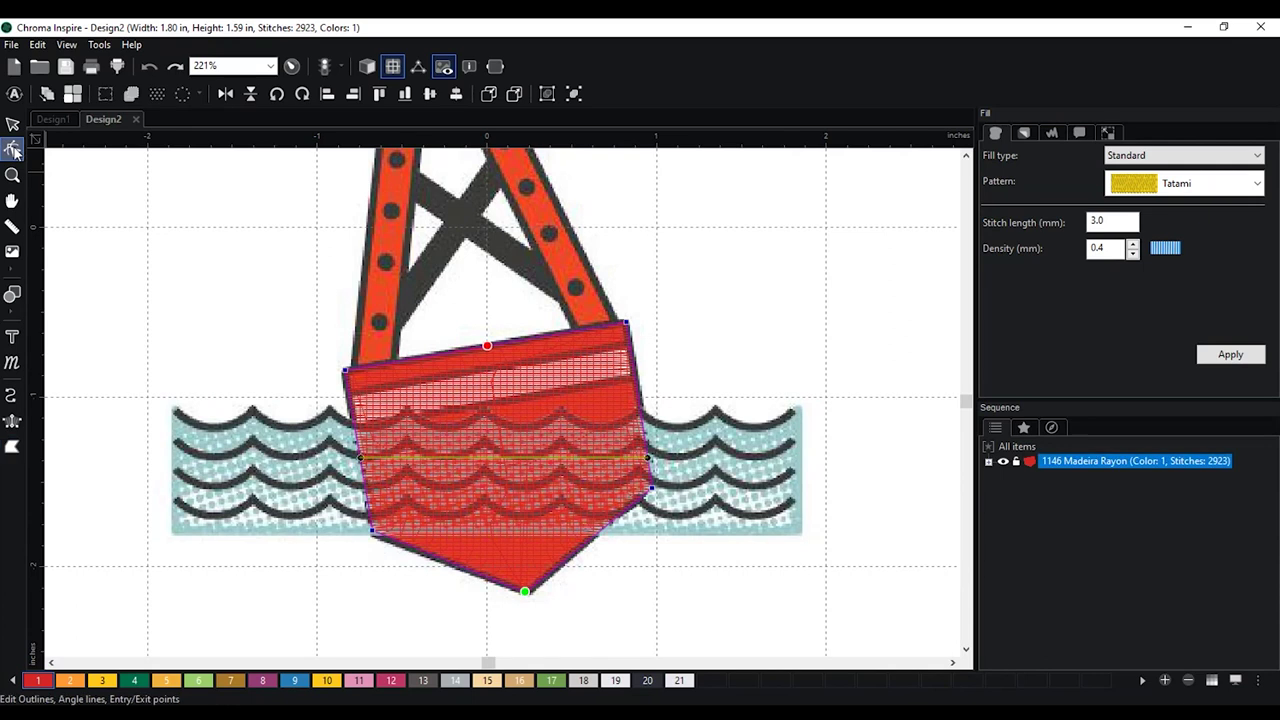
pyautogui.click(652, 486)
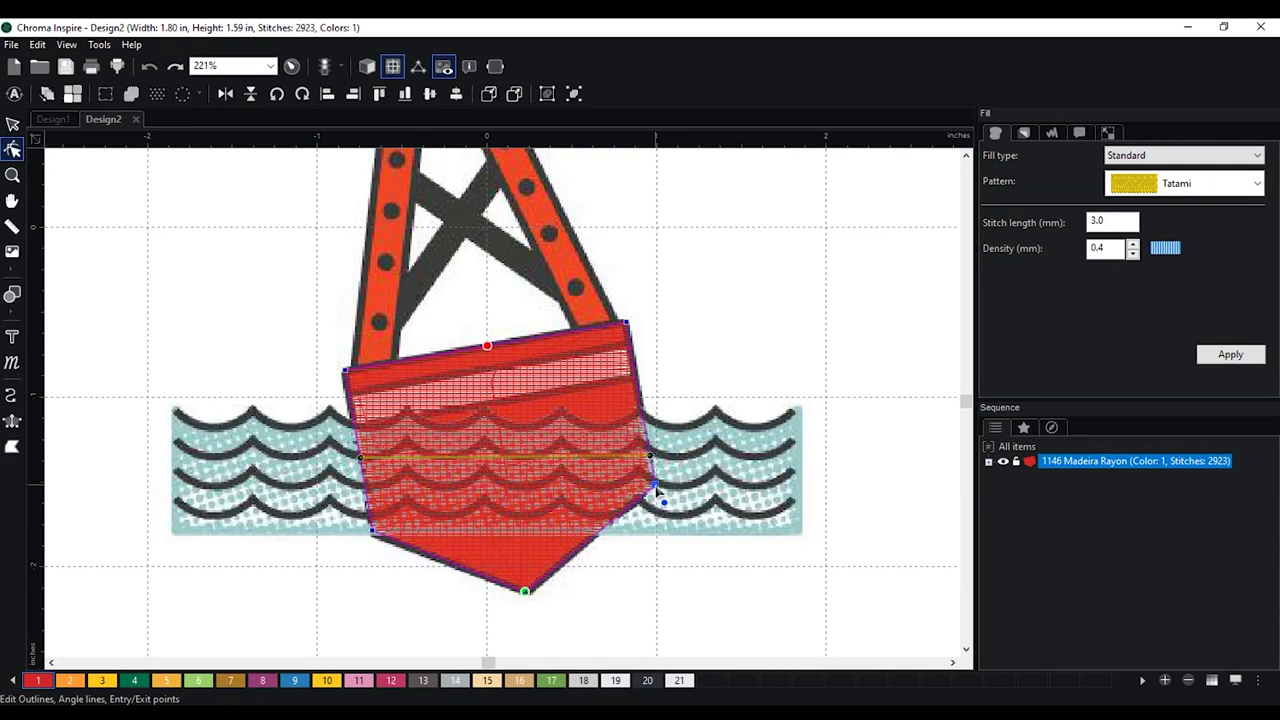
pyautogui.click(374, 533)
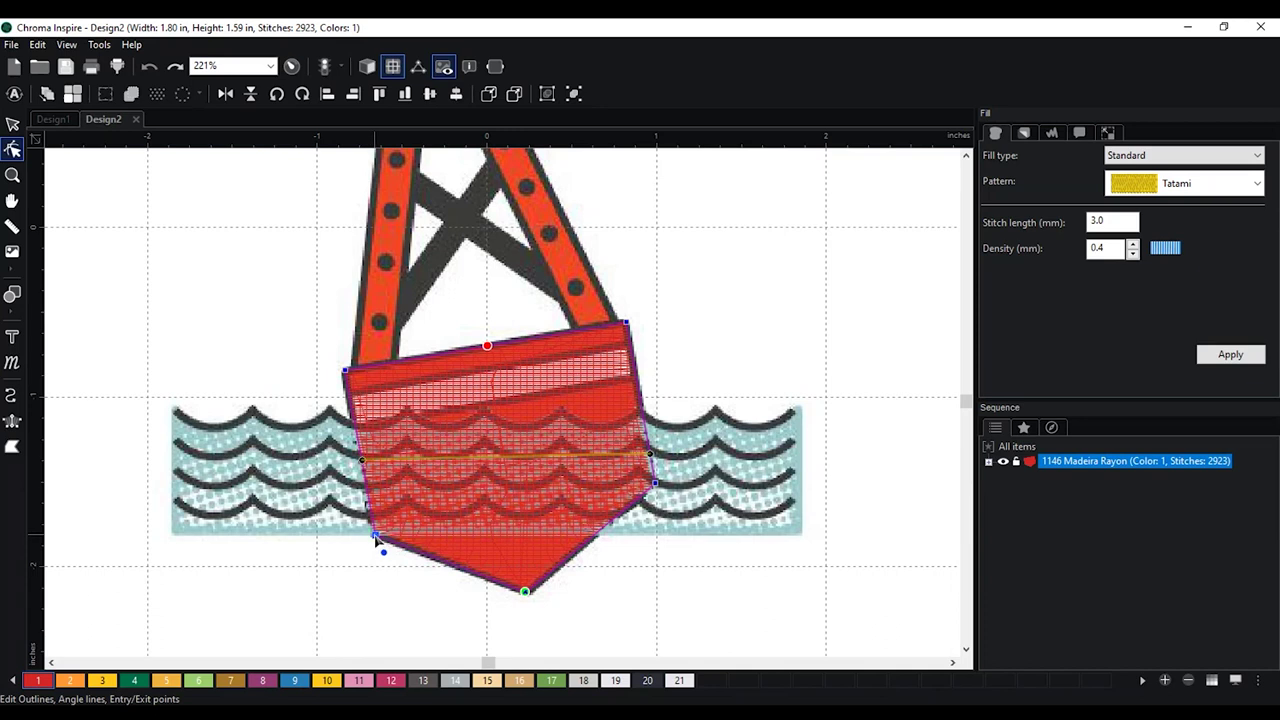
pyautogui.moveTo(351, 385)
pyautogui.mouseDown()
pyautogui.moveTo(253, 343)
pyautogui.moveTo(257, 333)
pyautogui.moveTo(346, 374)
pyautogui.mouseUp()
pyautogui.click(730, 334)
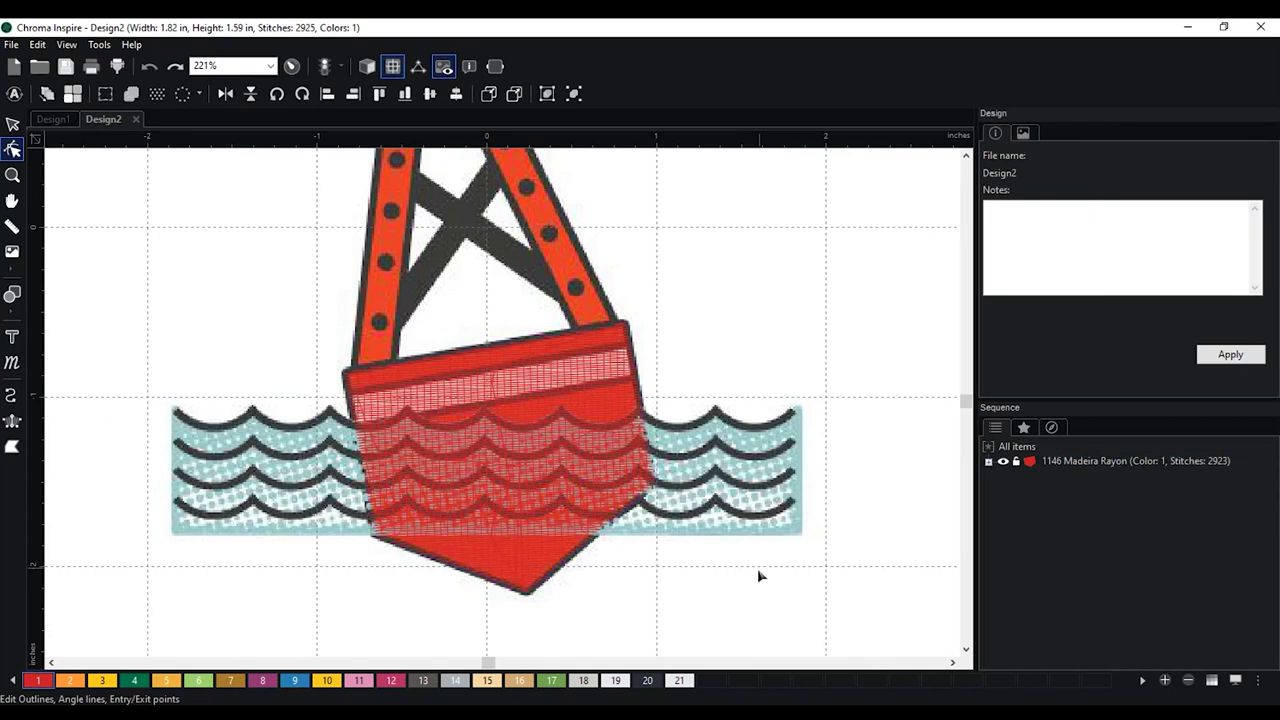
# Digitize the buoy's tower and its upper collar as one eight-point complex fill, tracing the outer outline down to the hull's top edge
pyautogui.scroll(-2, 615, 520)
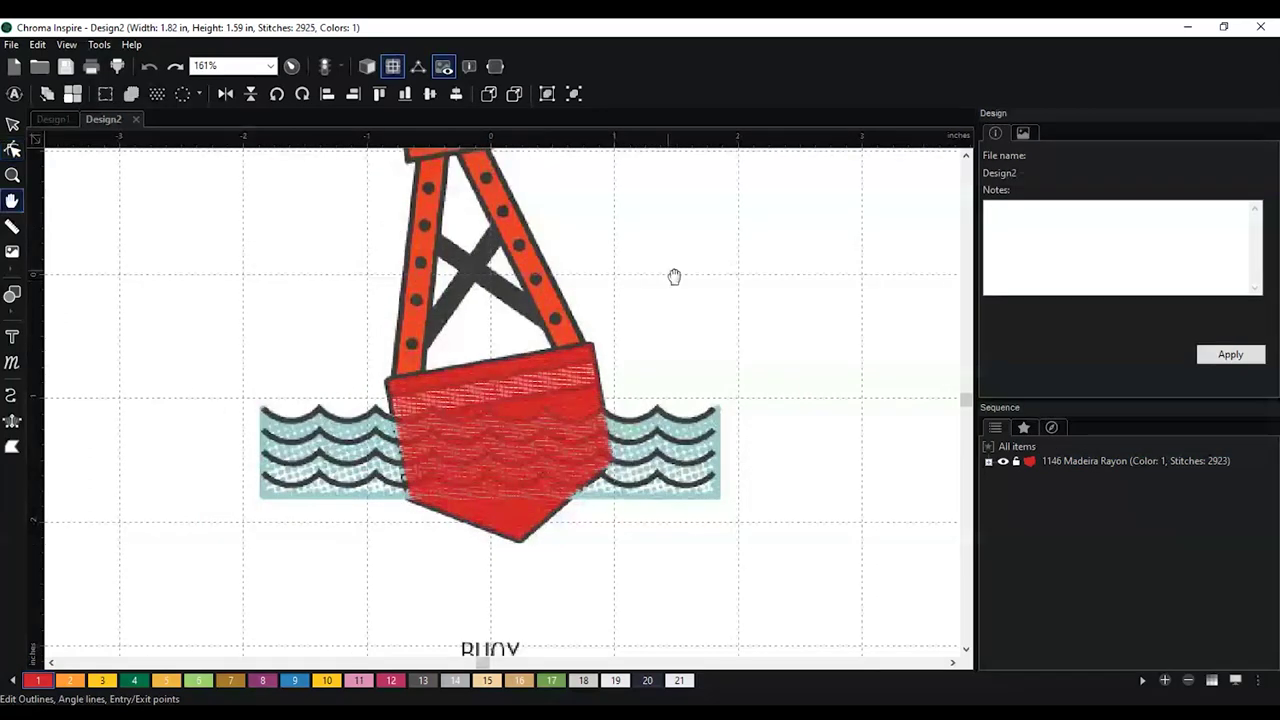
pyautogui.press('space')
pyautogui.moveTo(674, 277); pyautogui.dragTo(651, 389)
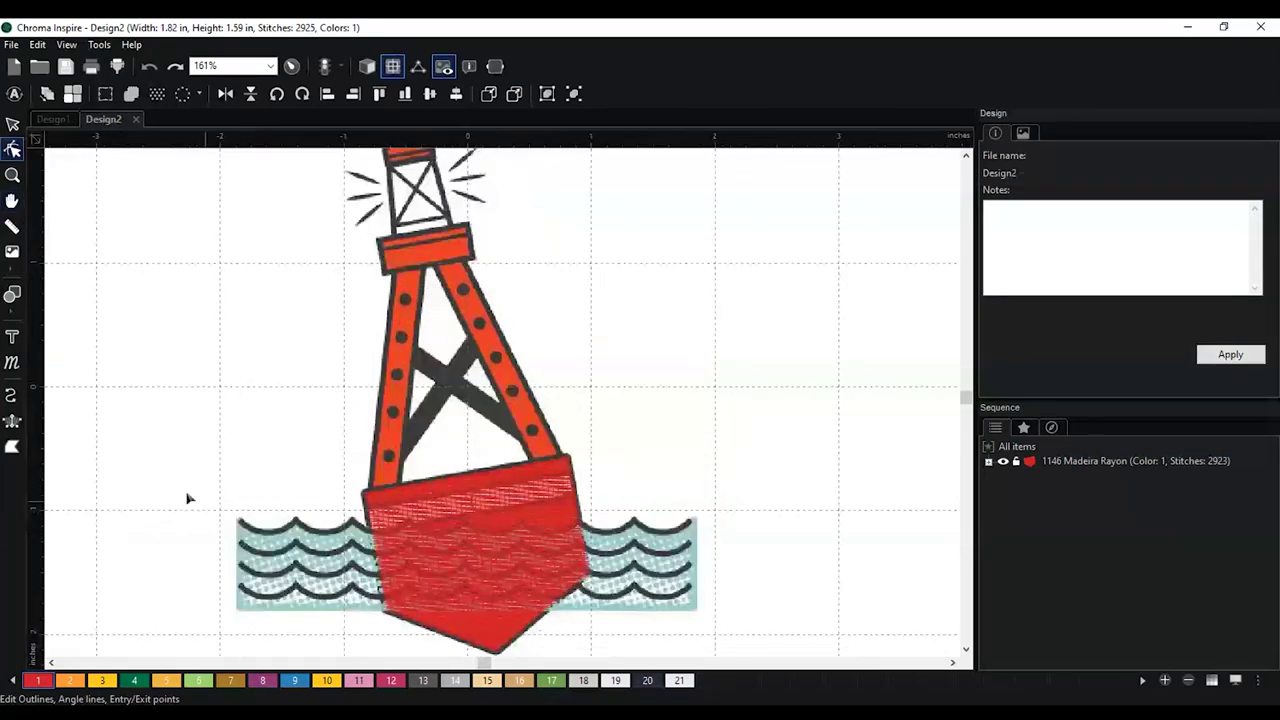
pyautogui.click(11, 447)
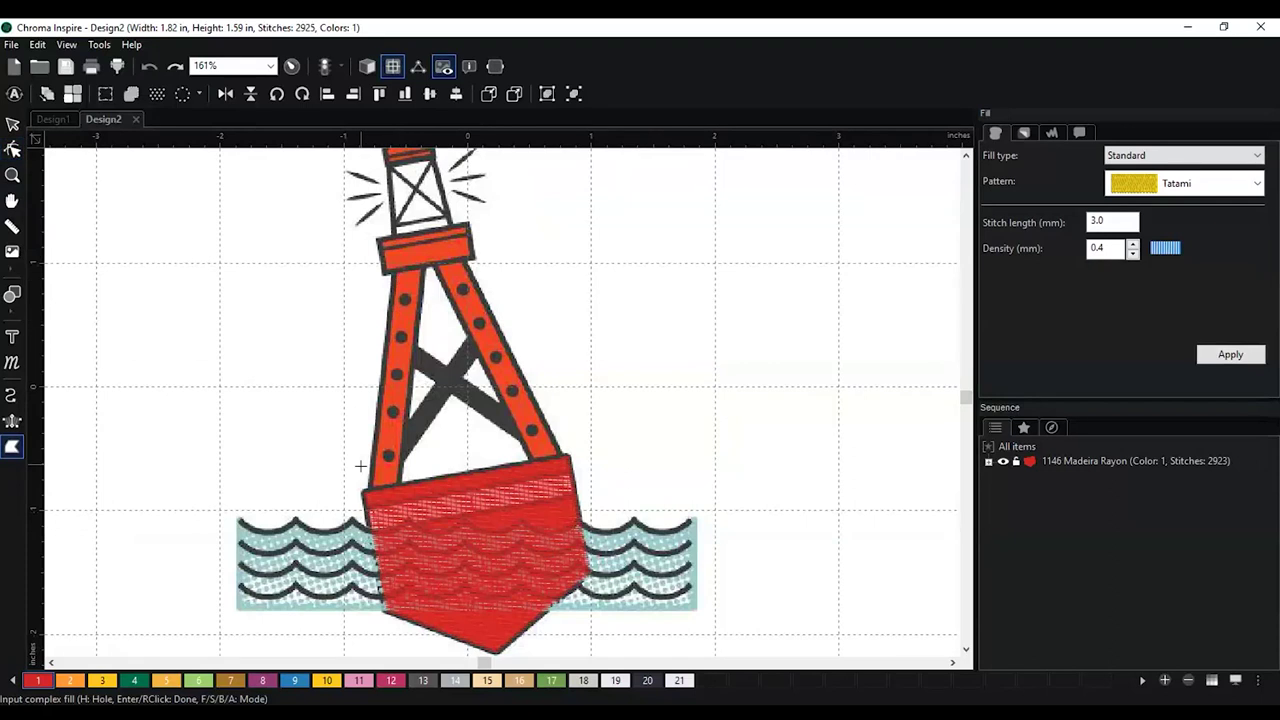
pyautogui.scroll(2, 754, 403)
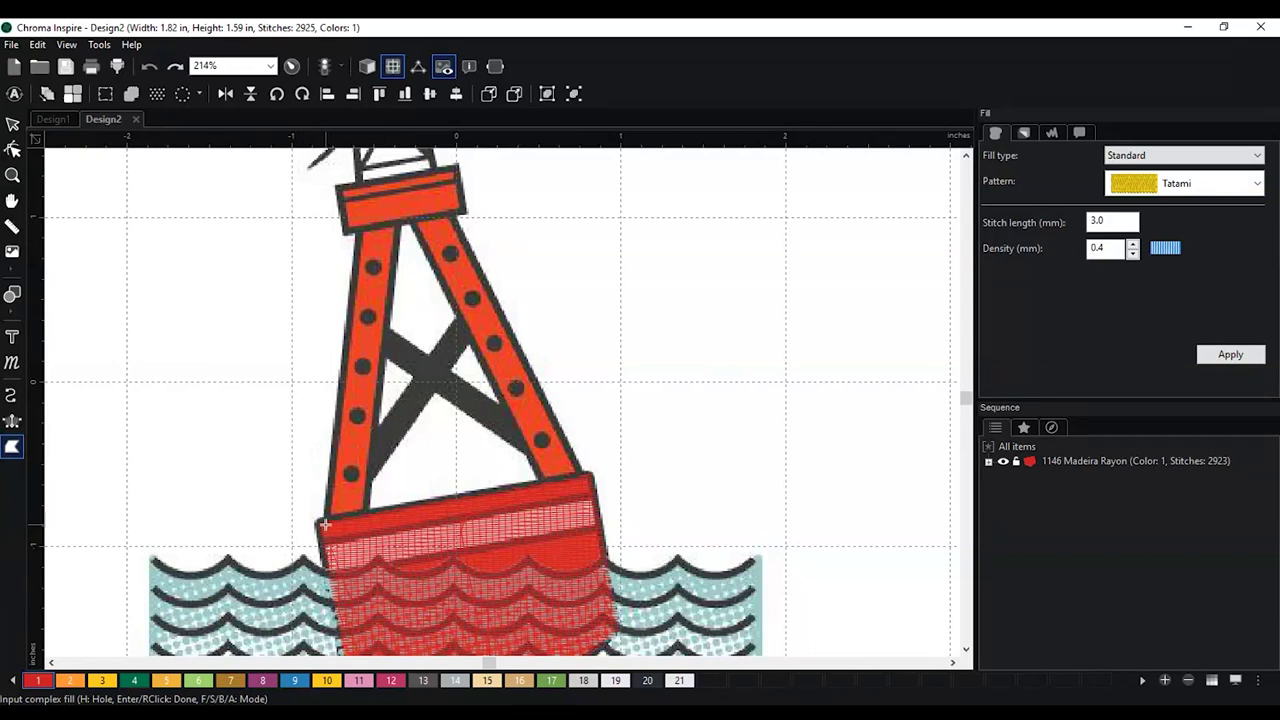
pyautogui.click(325, 524)
pyautogui.click(359, 230)
pyautogui.click(347, 232)
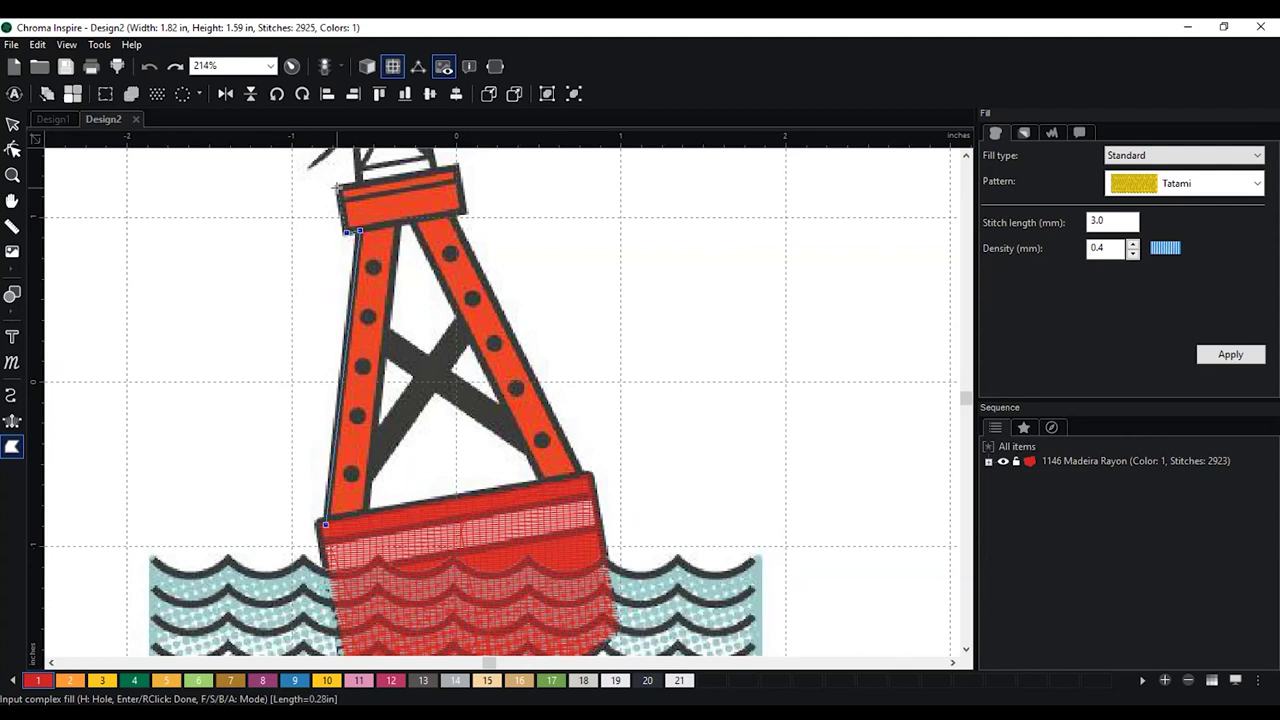
pyautogui.click(338, 187)
pyautogui.click(456, 166)
pyautogui.click(463, 211)
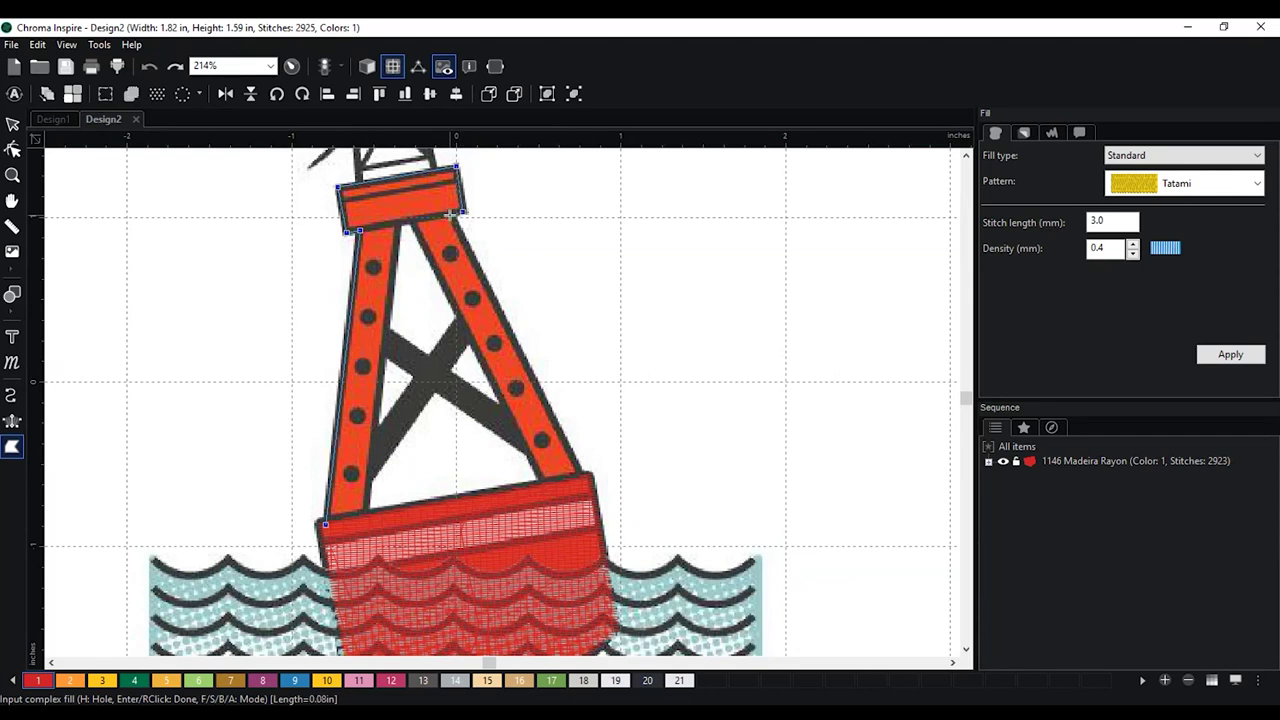
pyautogui.click(584, 480)
pyautogui.press('Return')
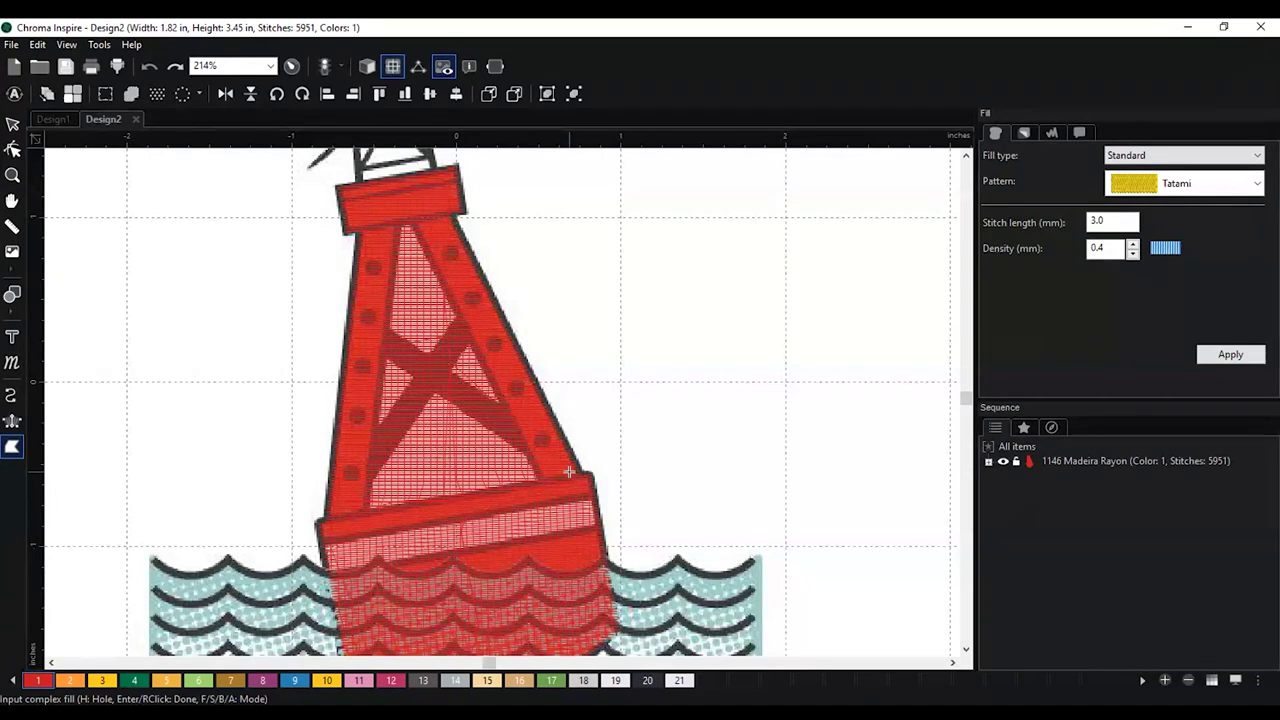
# Recolor the tower fill with thread color 11 to inspect where it meets the hull, and return it to color 1
pyautogui.click(13, 127)
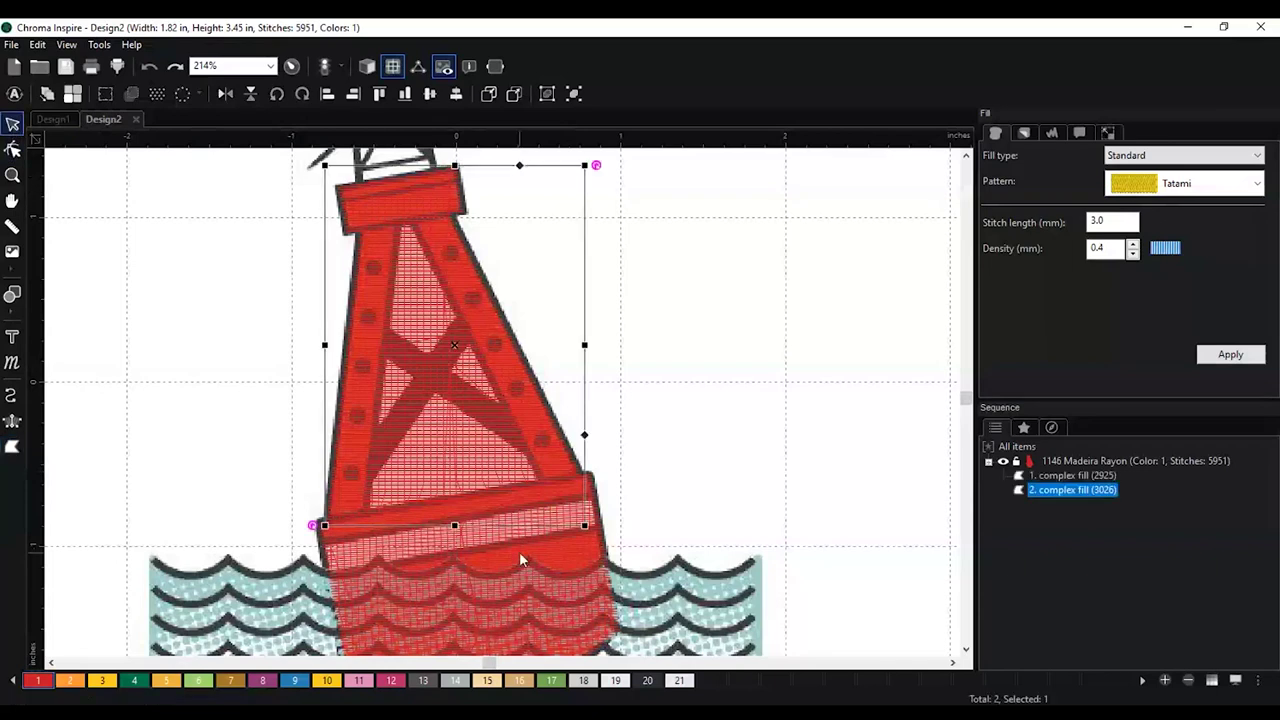
pyautogui.click(356, 682)
pyautogui.scroll(3, 763, 480)
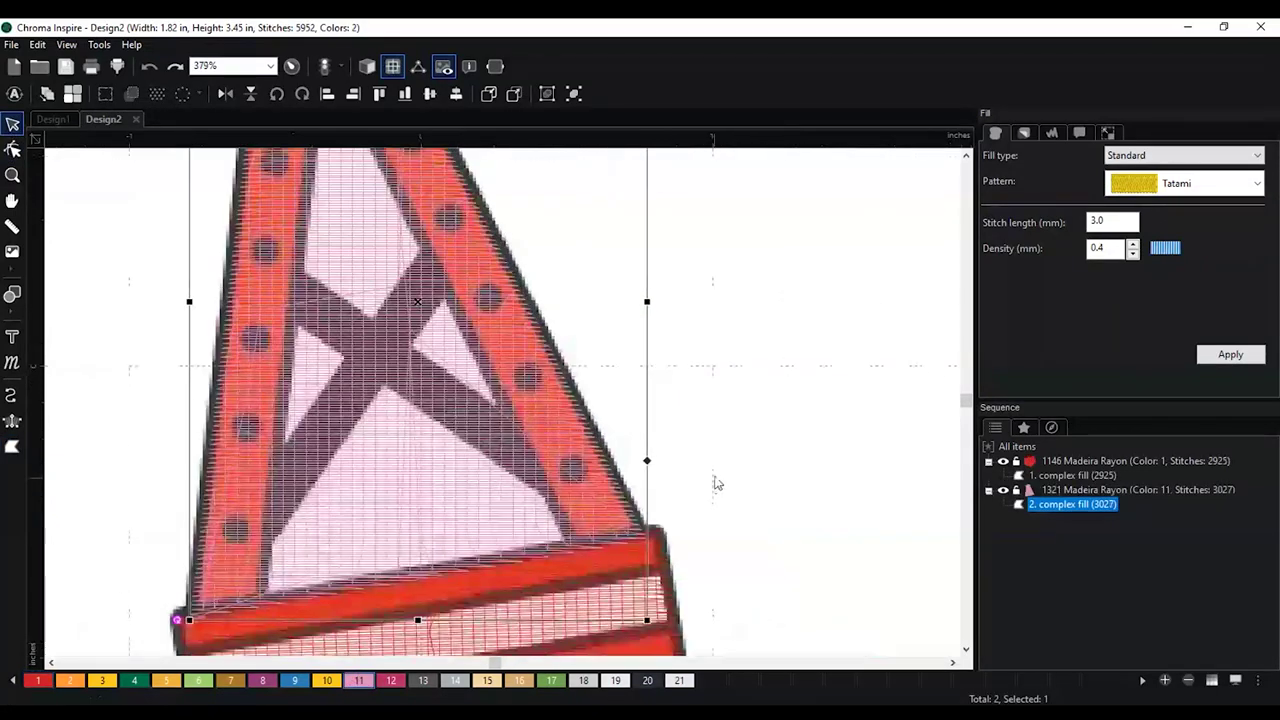
pyautogui.scroll(-3, 745, 430)
pyautogui.scroll(3, 782, 386)
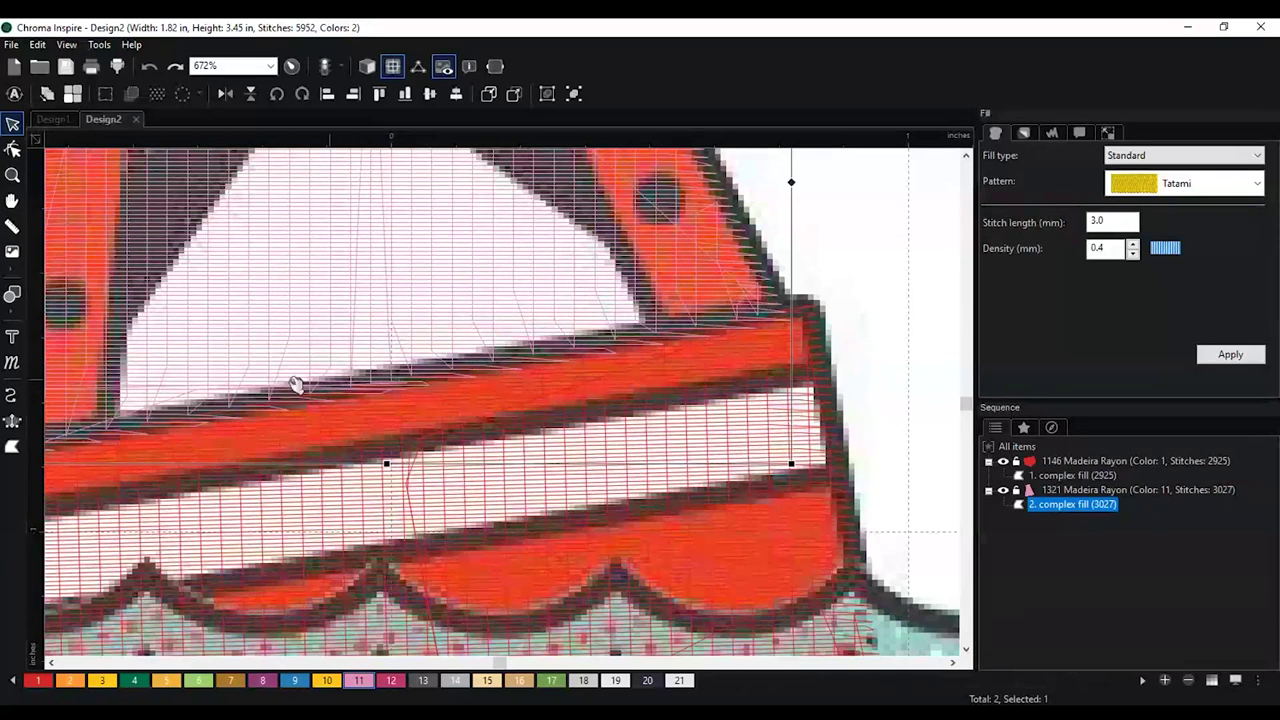
pyautogui.scroll(-1, 303, 405)
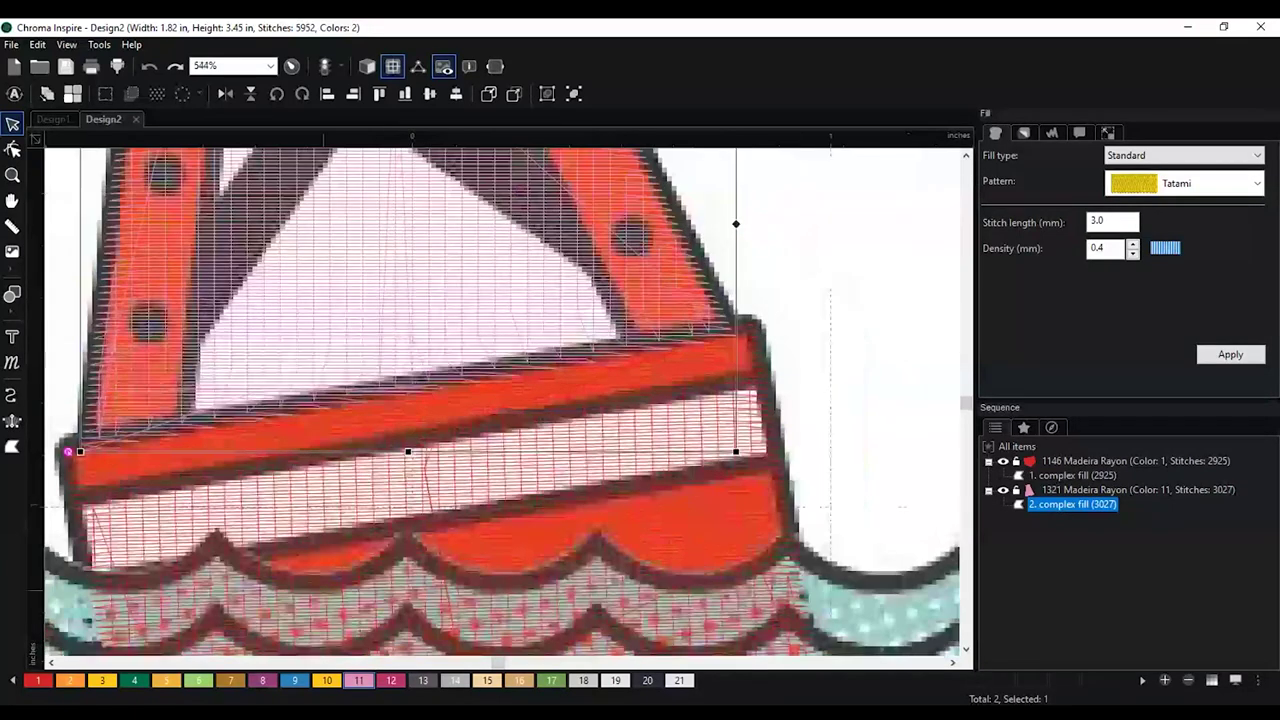
pyautogui.click(38, 680)
pyautogui.scroll(-4, 530, 471)
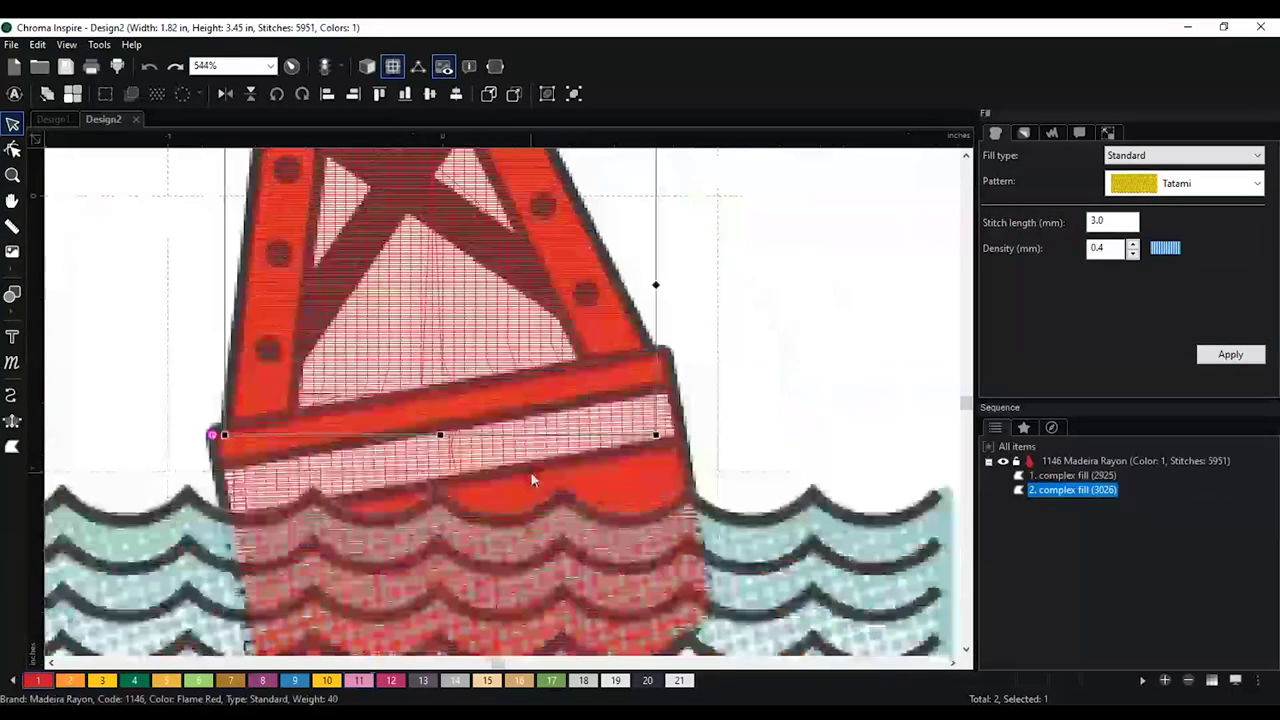
pyautogui.click(629, 291)
# Add a four-point hole to the tower fill, tracing the open area between its two legs, and adjust the hole's upper corner point
pyautogui.scroll(-3, 629, 291)
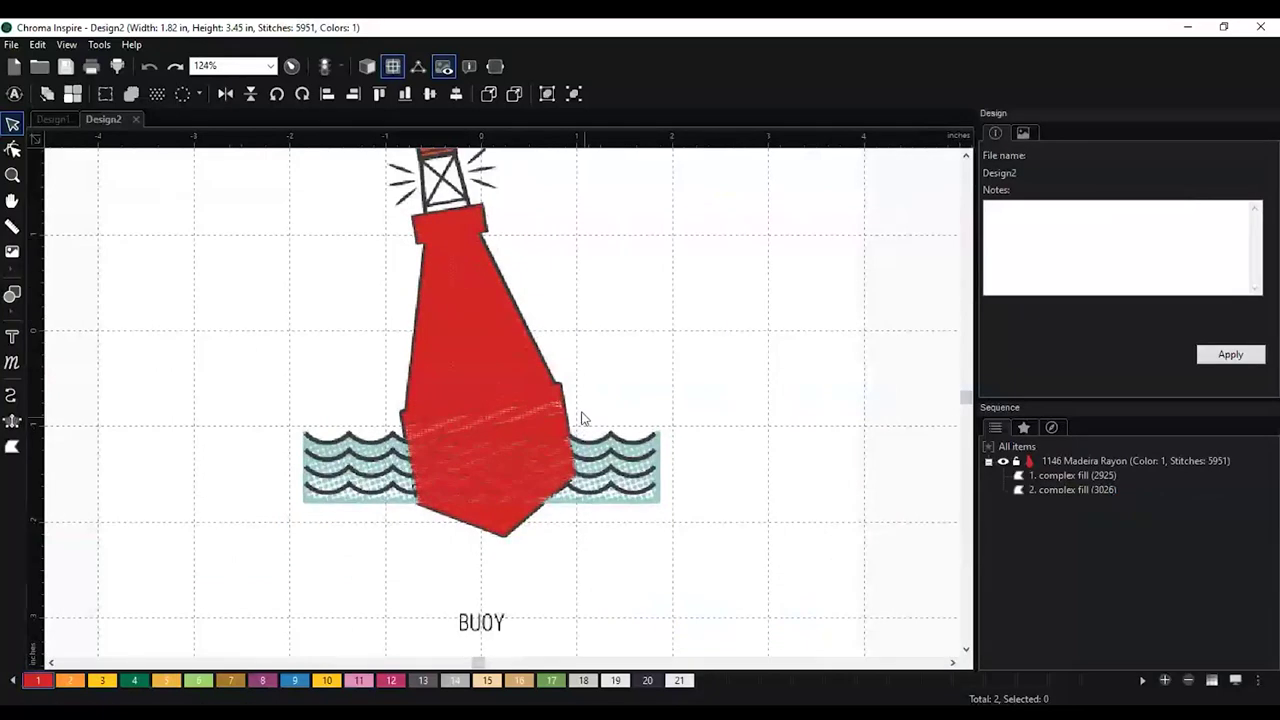
pyautogui.scroll(2, 607, 299)
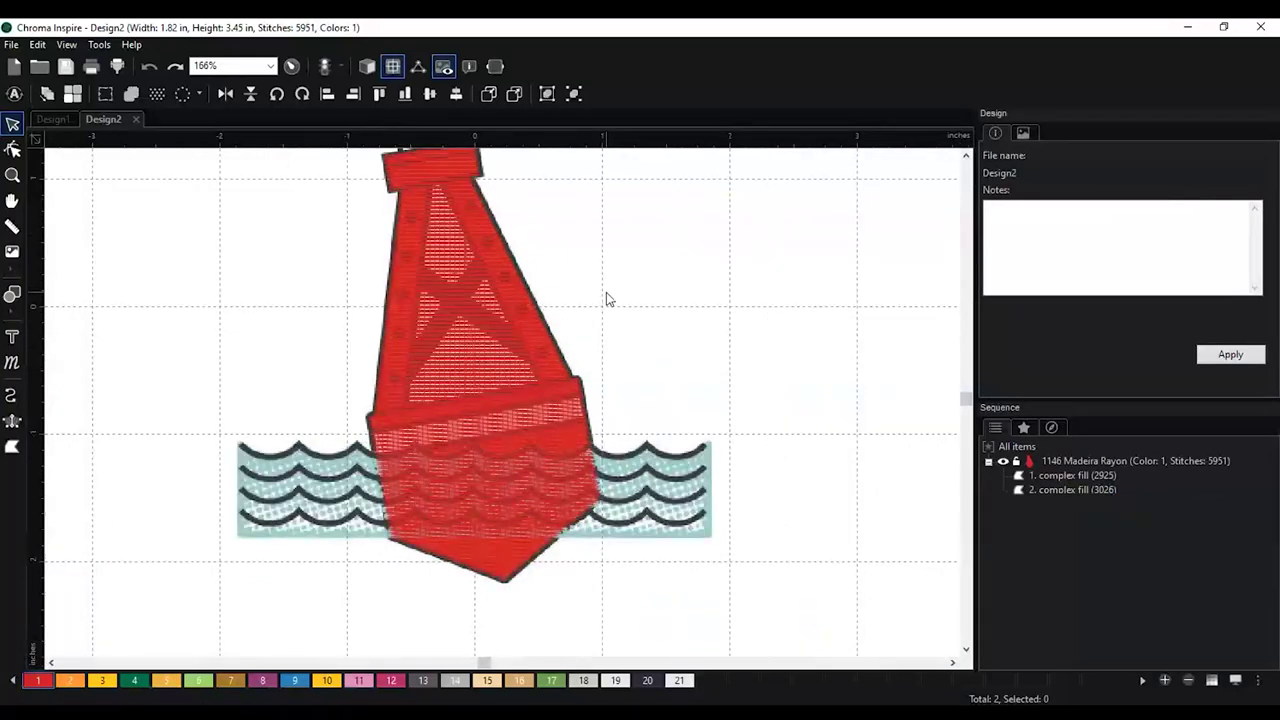
pyautogui.moveTo(608, 263); pyautogui.dragTo(623, 363)
pyautogui.scroll(2, 616, 364)
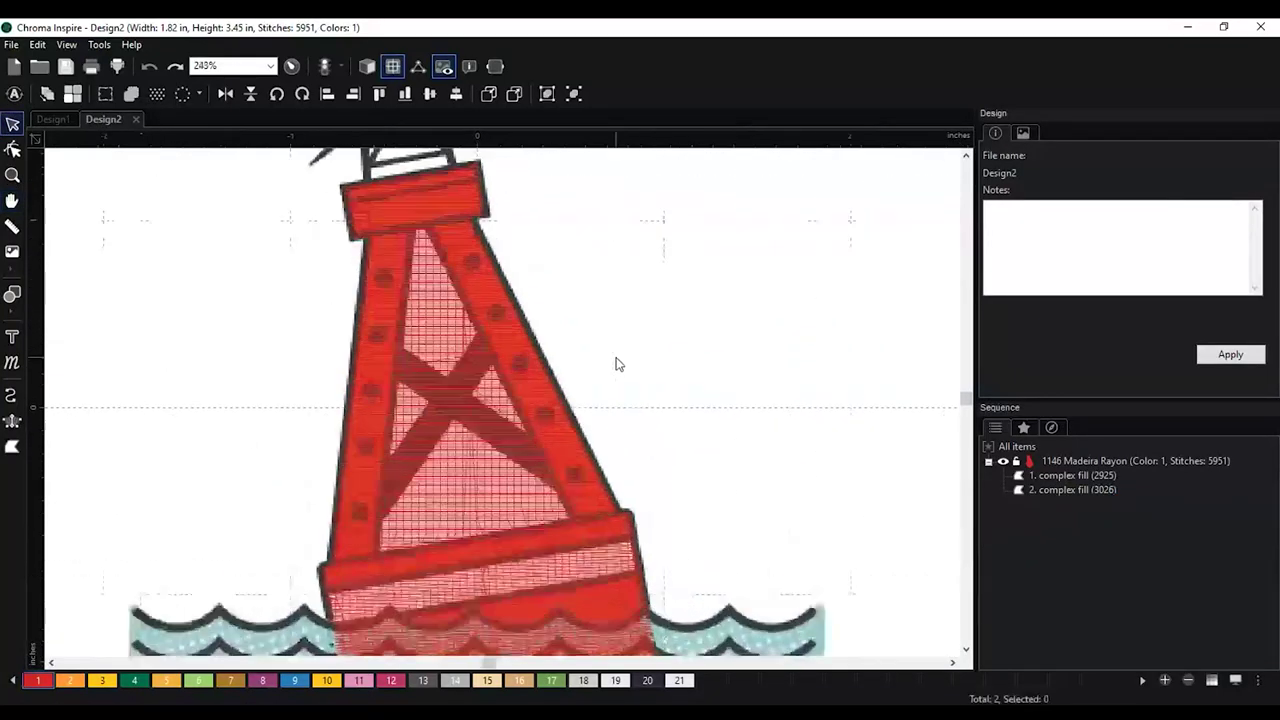
pyautogui.scroll(1, 616, 364)
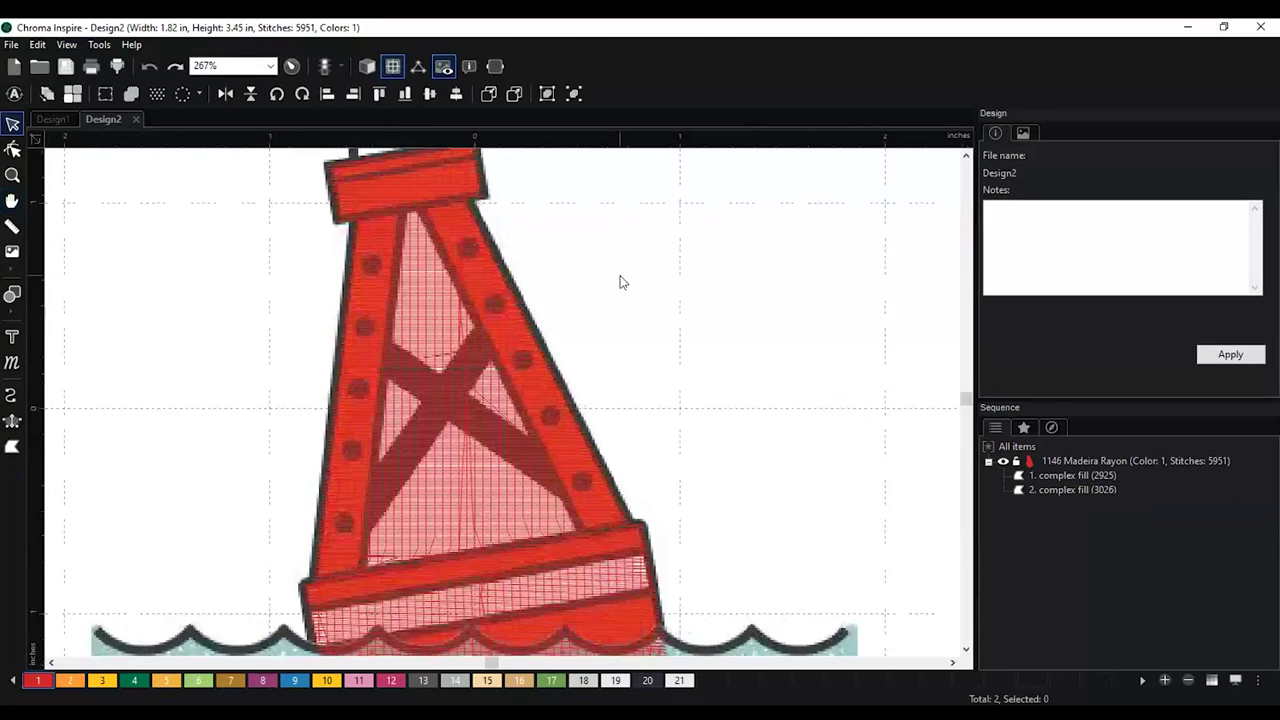
pyautogui.click(408, 190)
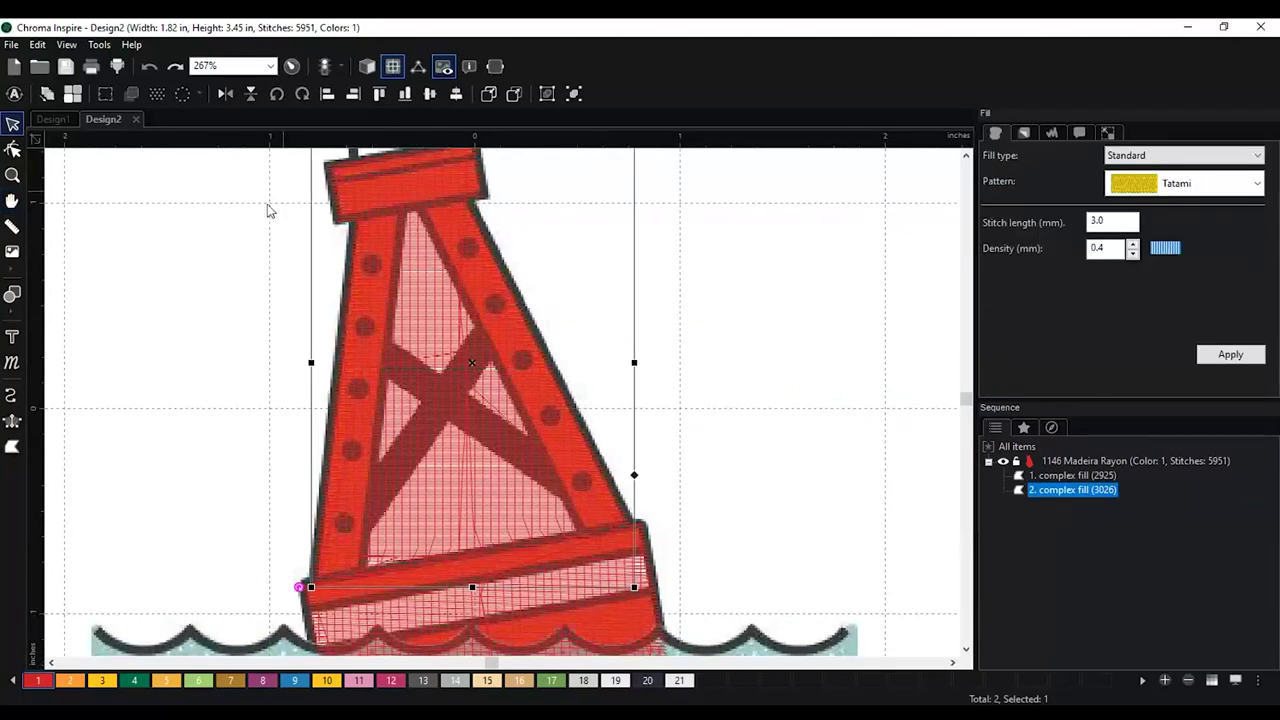
pyautogui.click(12, 148)
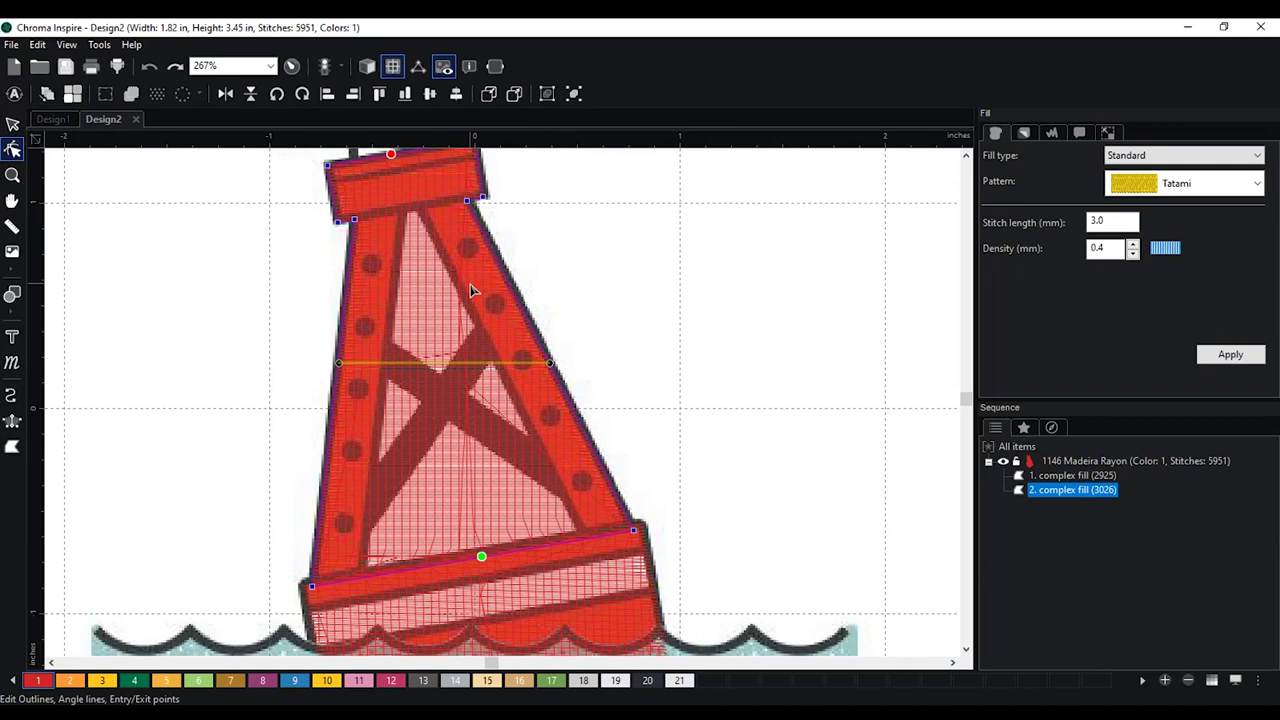
pyautogui.rightClick(467, 202)
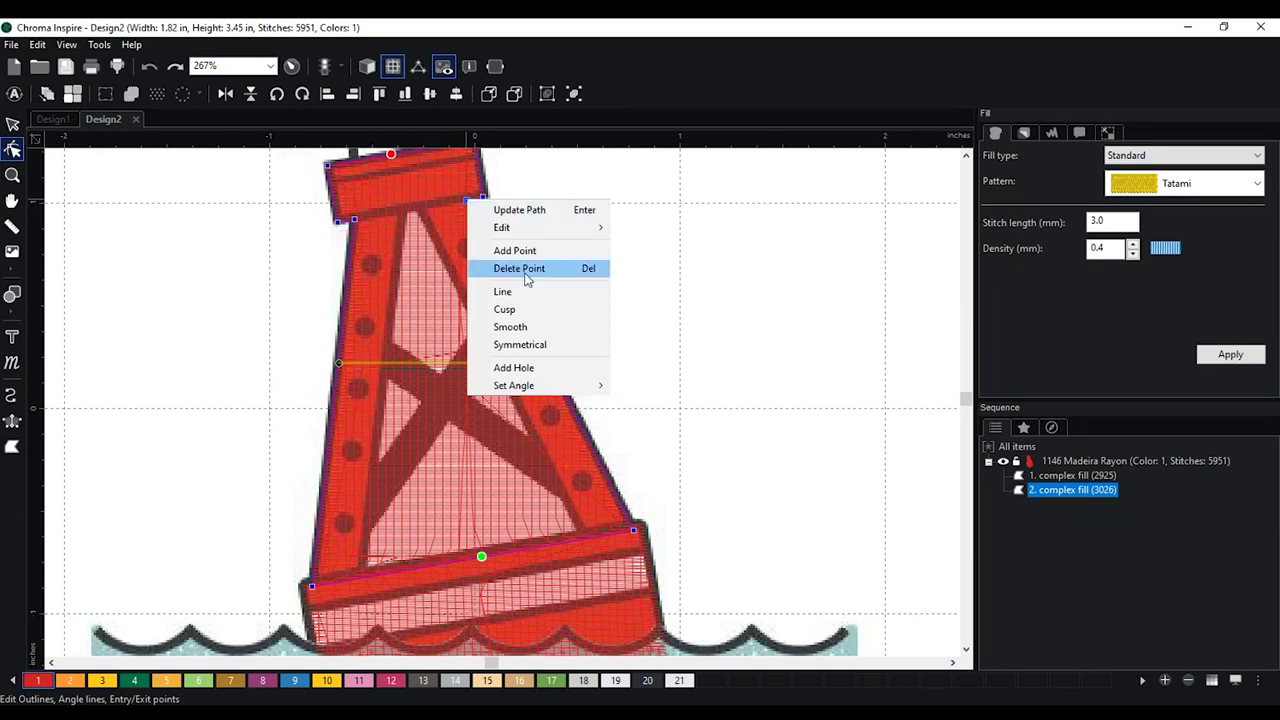
pyautogui.click(557, 367)
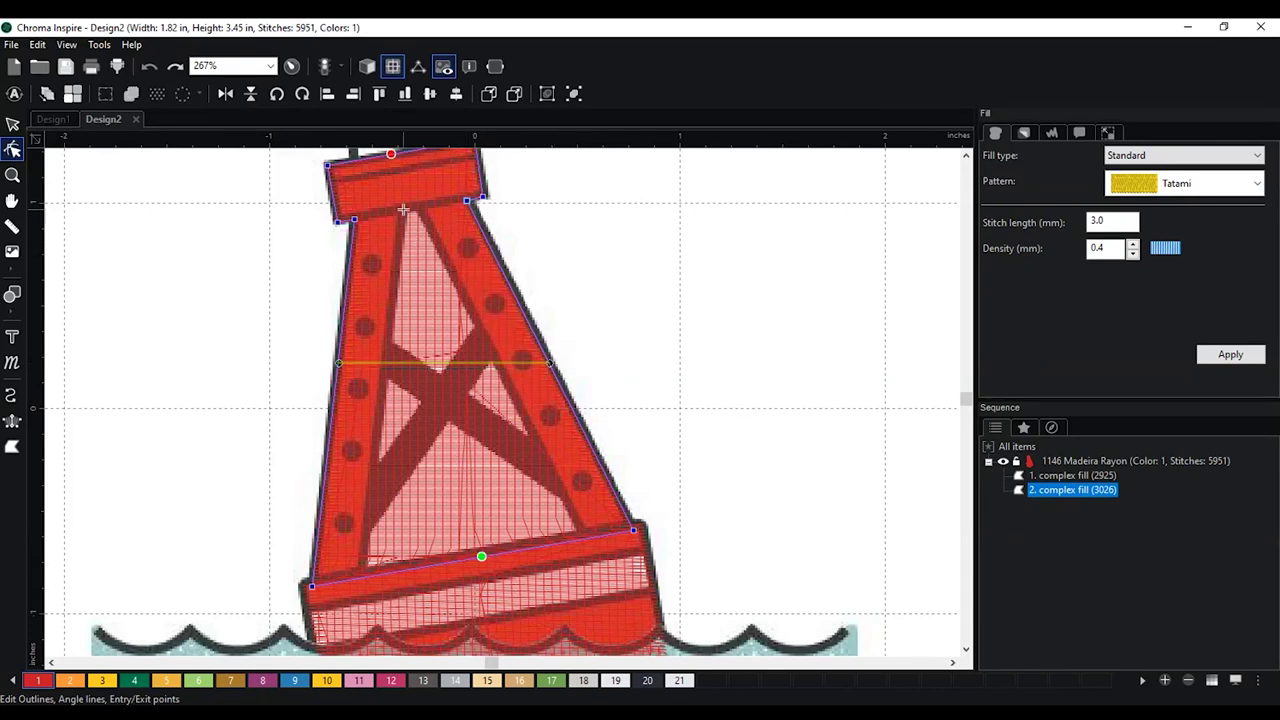
pyautogui.click(403, 211)
pyautogui.click(362, 573)
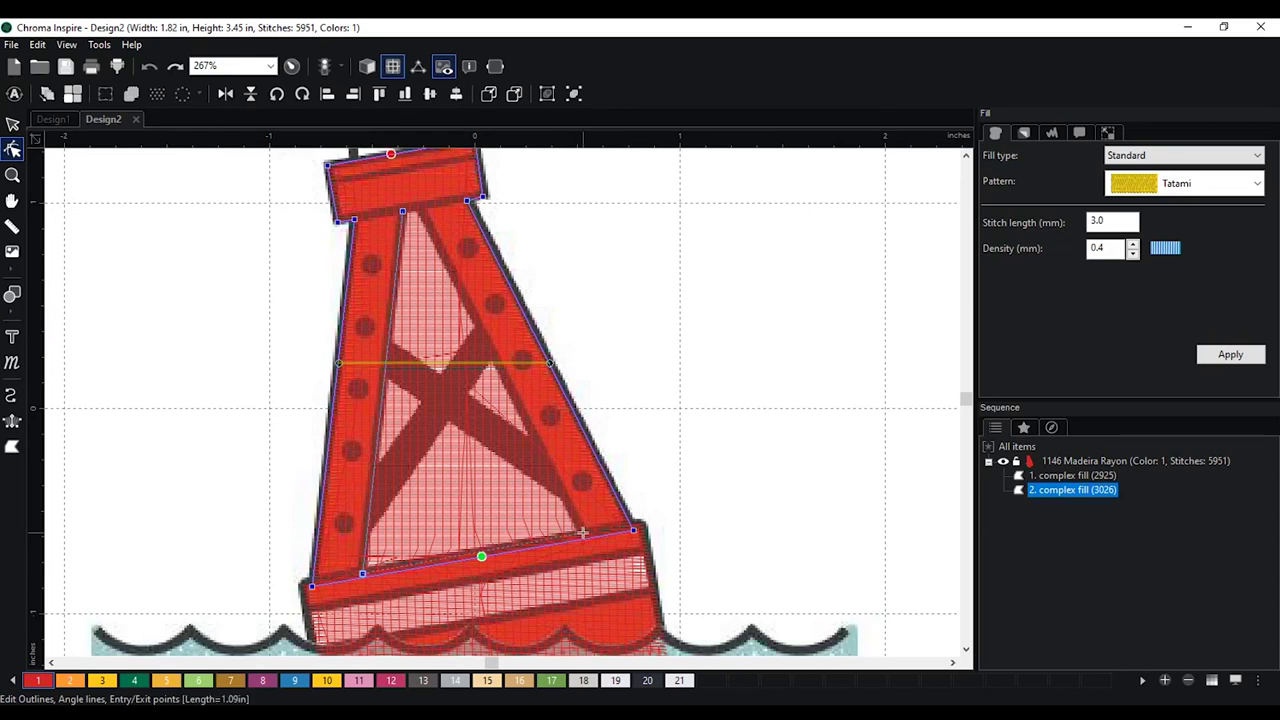
pyautogui.click(582, 533)
pyautogui.click(418, 206)
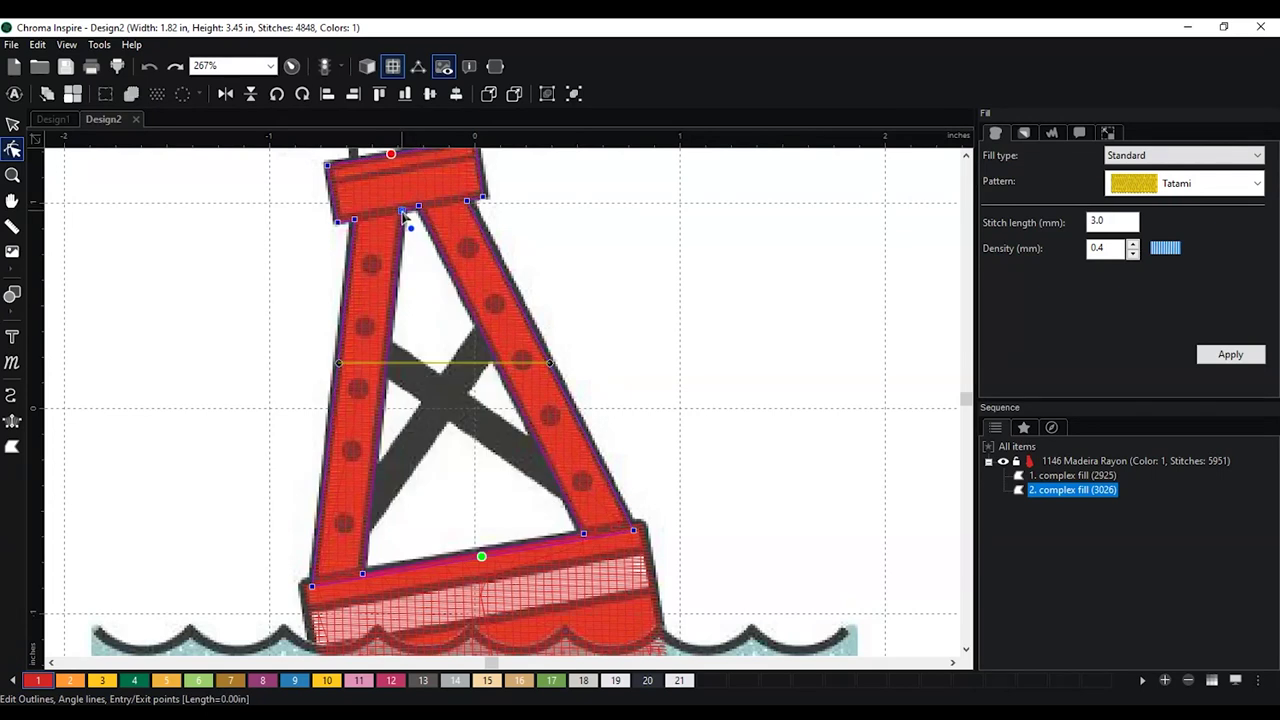
pyautogui.click(404, 210)
# Turn on the 3D stitch preview and examine the hull and tower fills against the backdrop
pyautogui.scroll(-4, 690, 342)
pyautogui.click(367, 66)
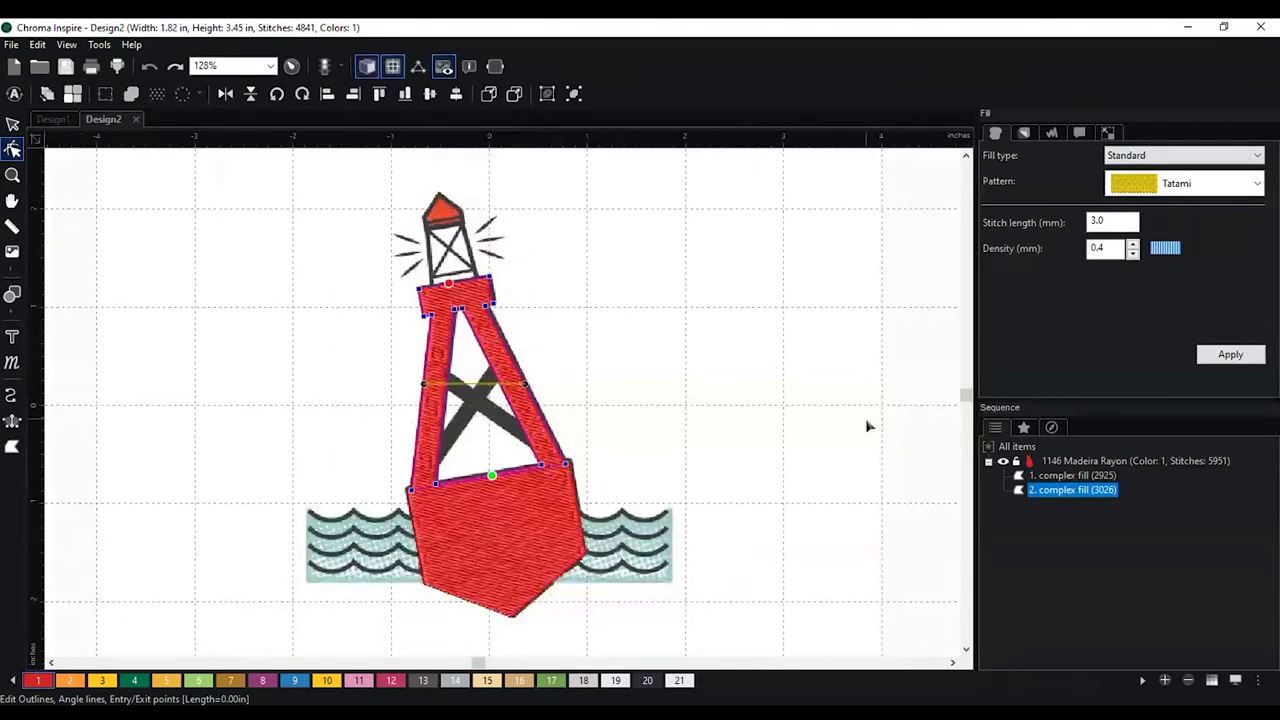
pyautogui.click(652, 362)
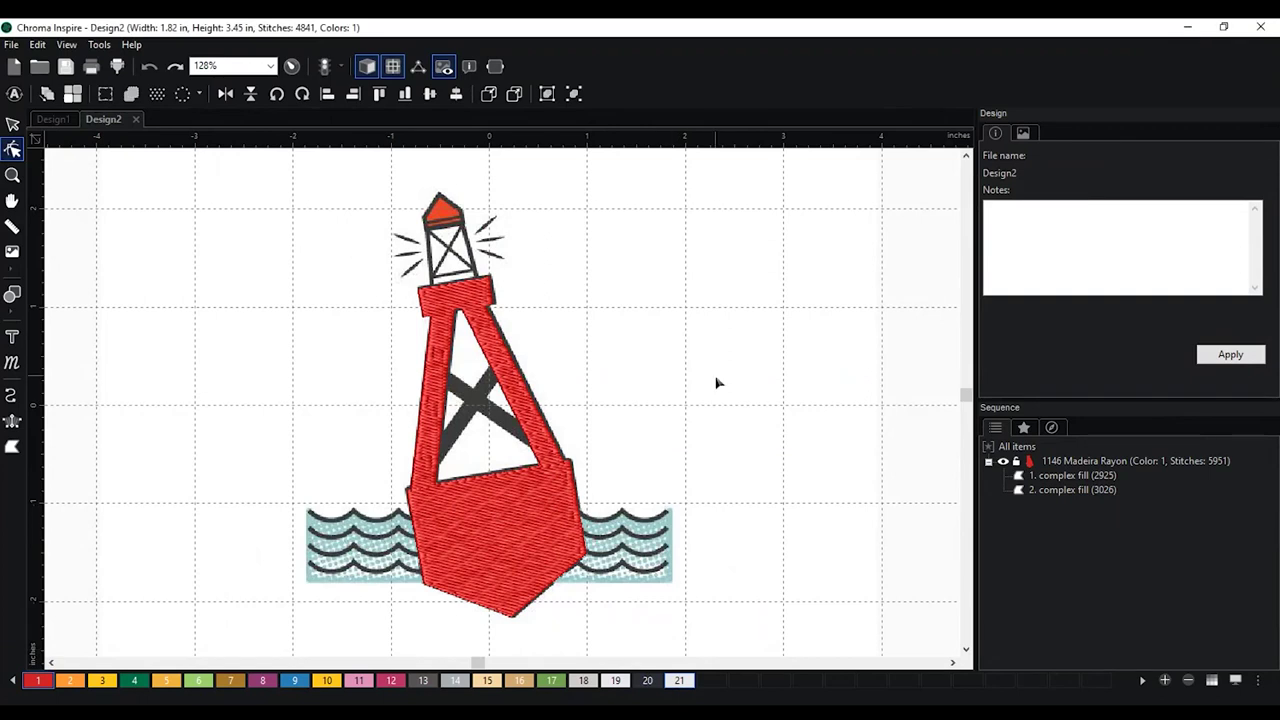
pyautogui.scroll(1, 716, 382)
pyautogui.scroll(1, 716, 382)
pyautogui.scroll(-1, 717, 380)
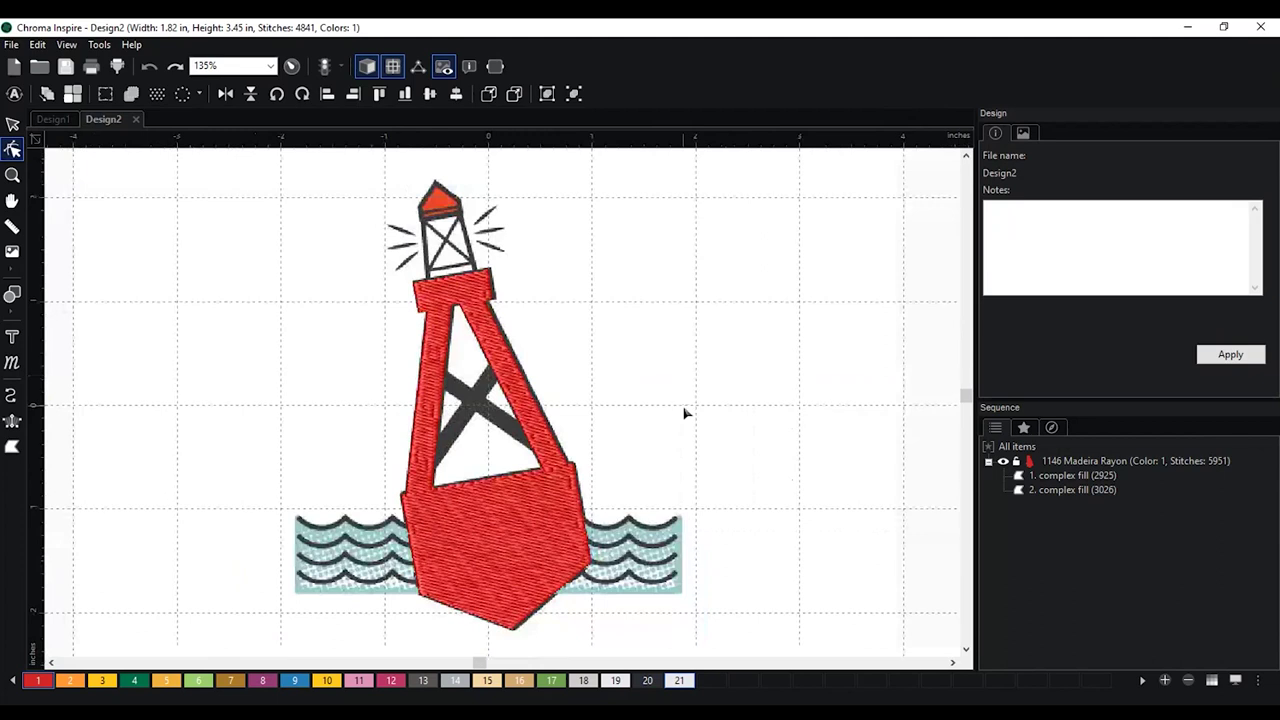
pyautogui.scroll(2, 668, 543)
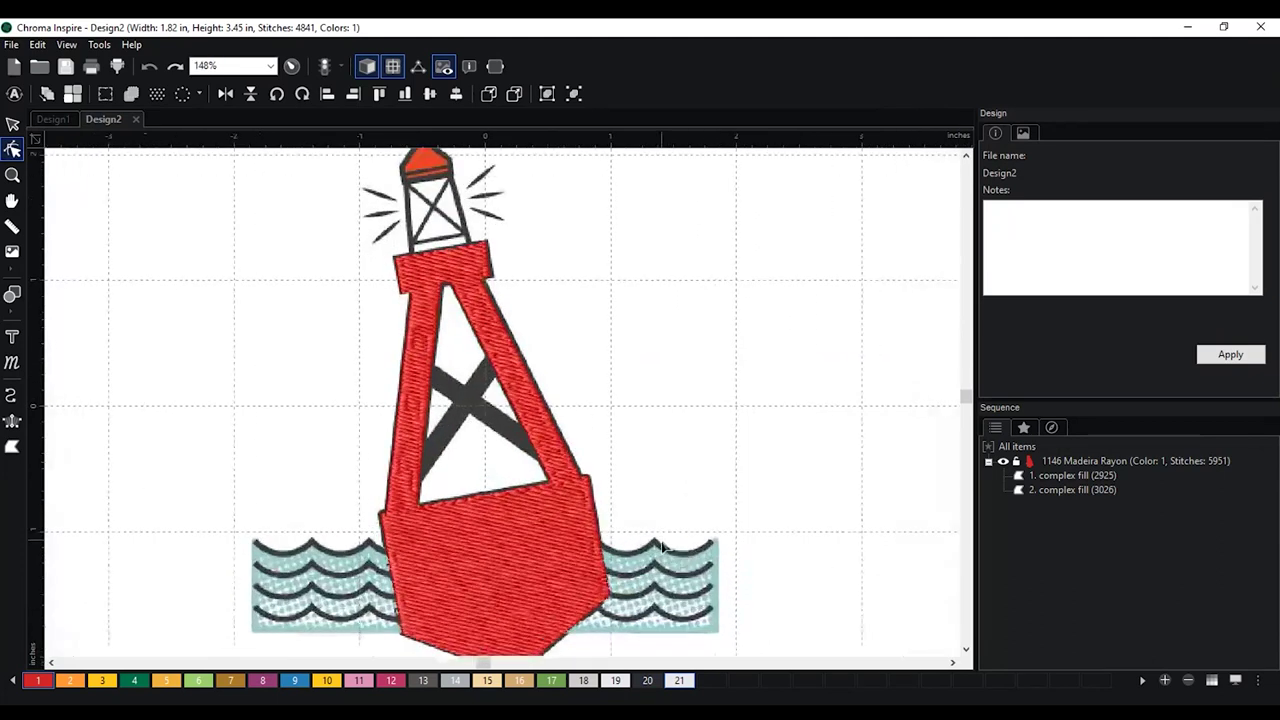
pyautogui.scroll(-1, 666, 545)
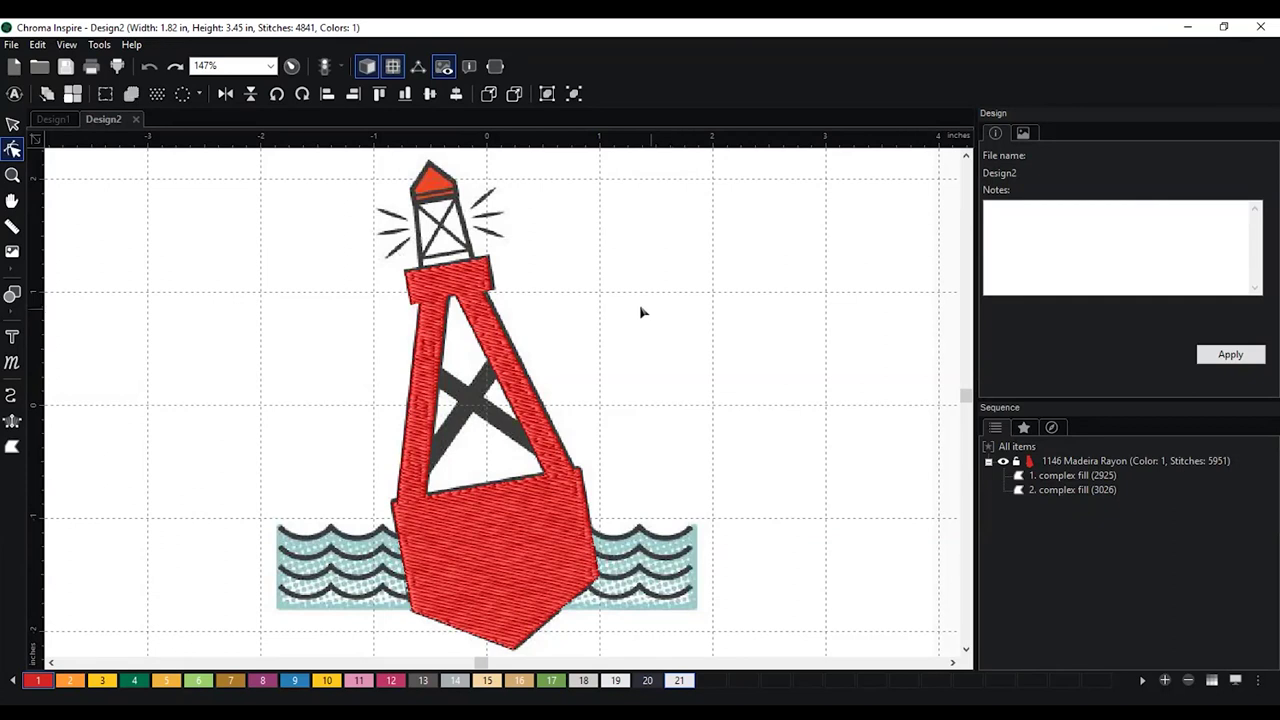
pyautogui.moveTo(614, 271); pyautogui.dragTo(633, 372)
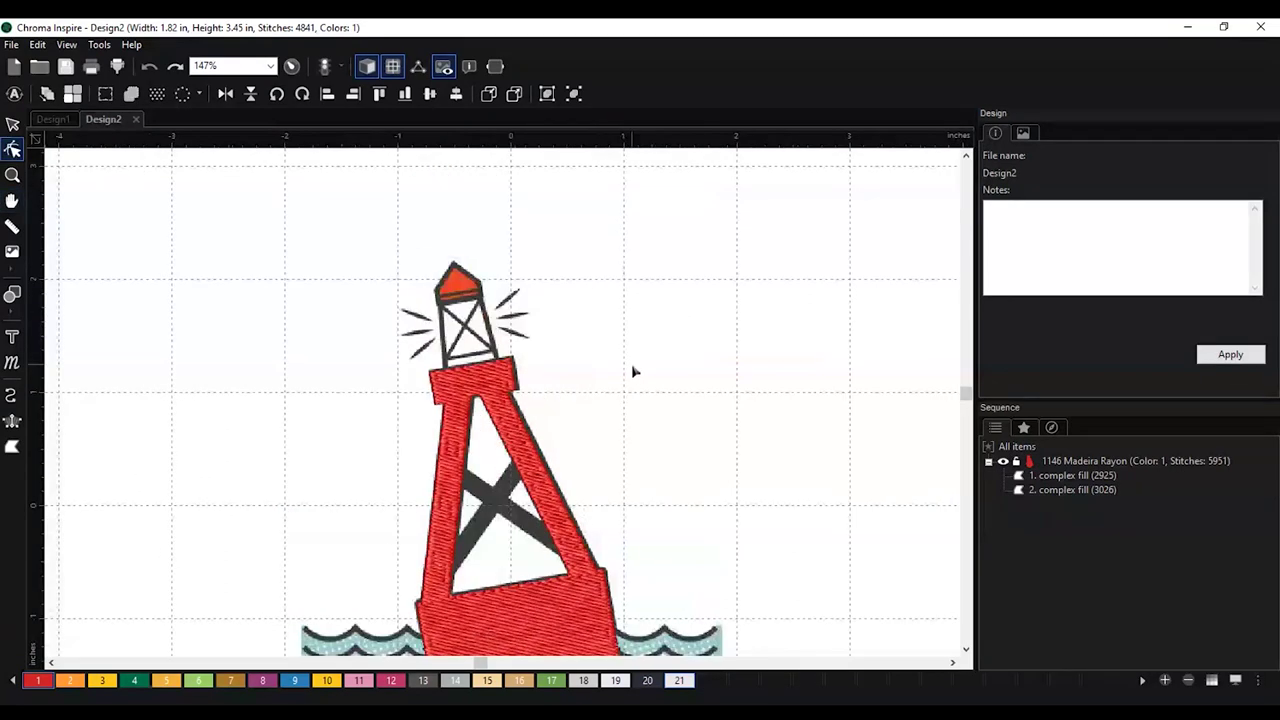
pyautogui.press('space')
pyautogui.moveTo(640, 371); pyautogui.dragTo(616, 278)
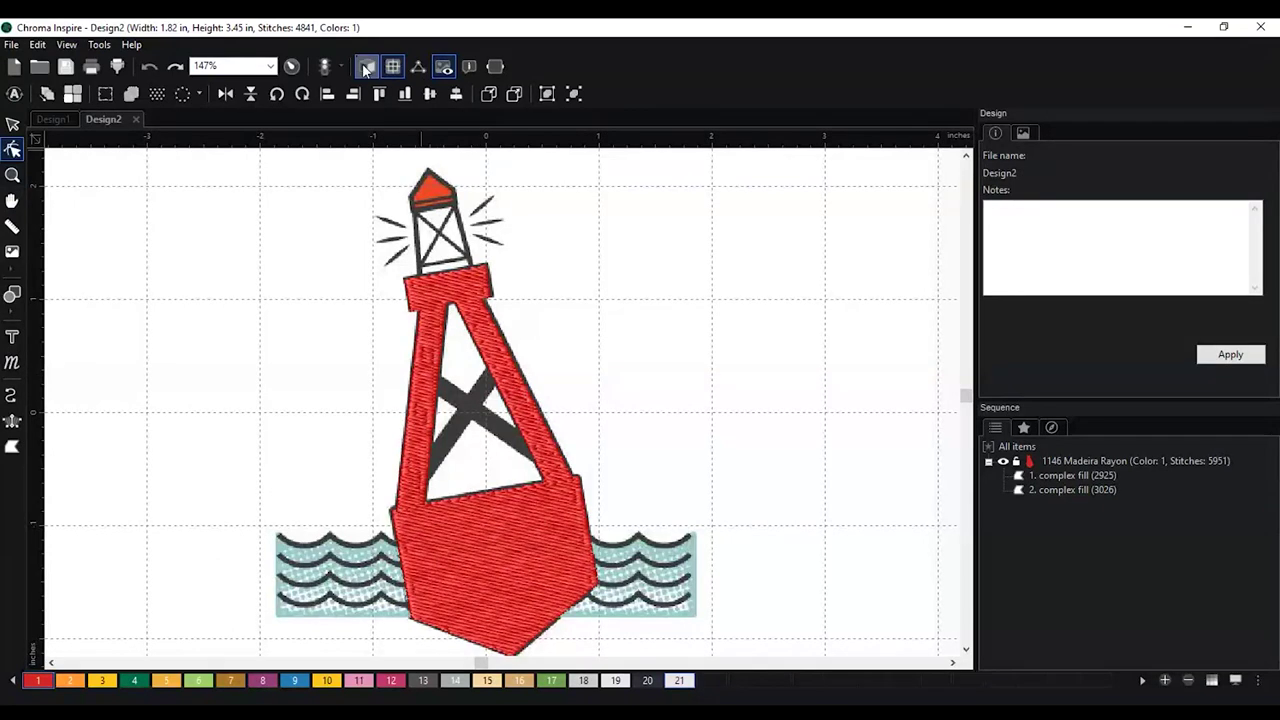
# Turn off the 3D stitch preview and examine the hull, waves and whole buoy in the plain stitch view
pyautogui.click(366, 67)
pyautogui.click(366, 67)
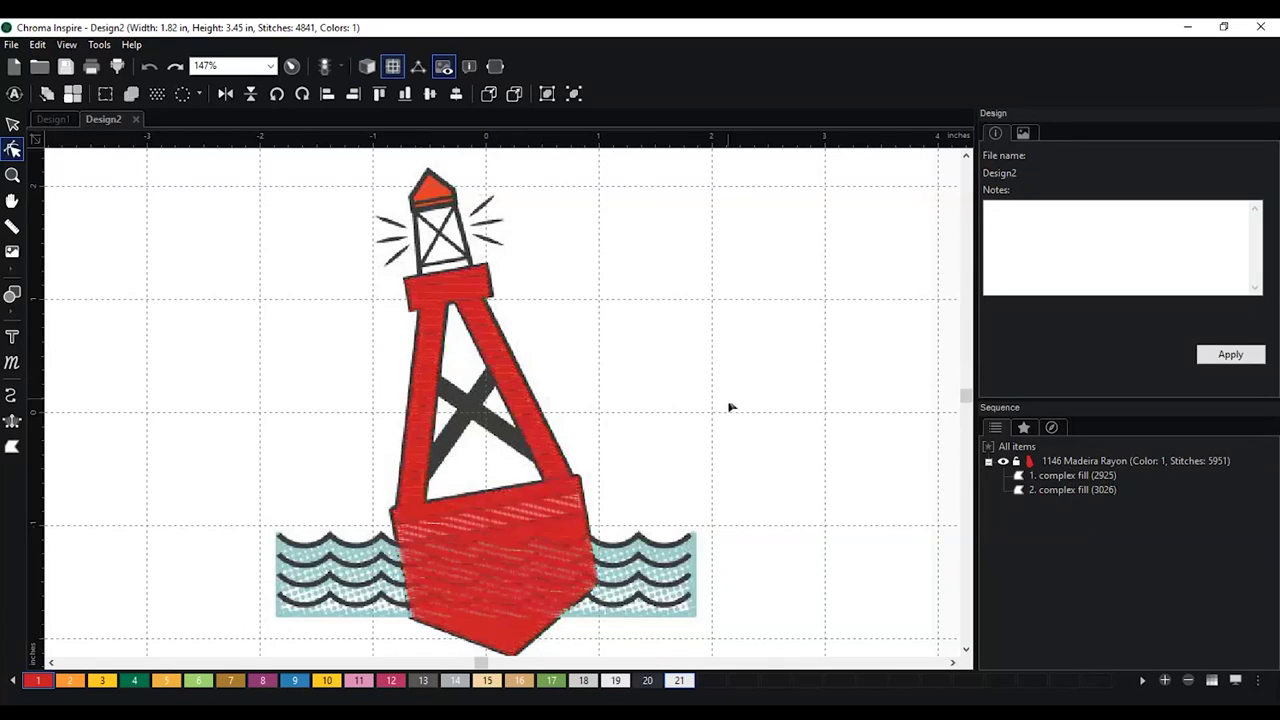
pyautogui.scroll(2, 694, 368)
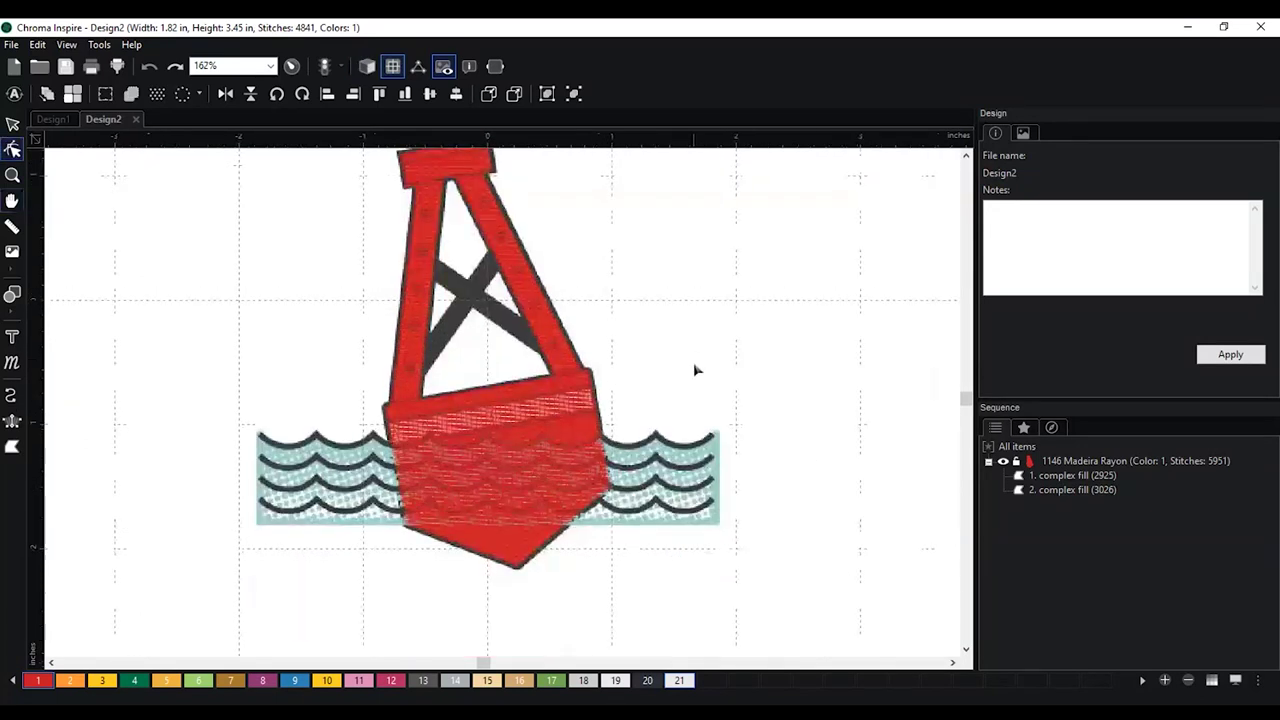
pyautogui.scroll(1, 696, 370)
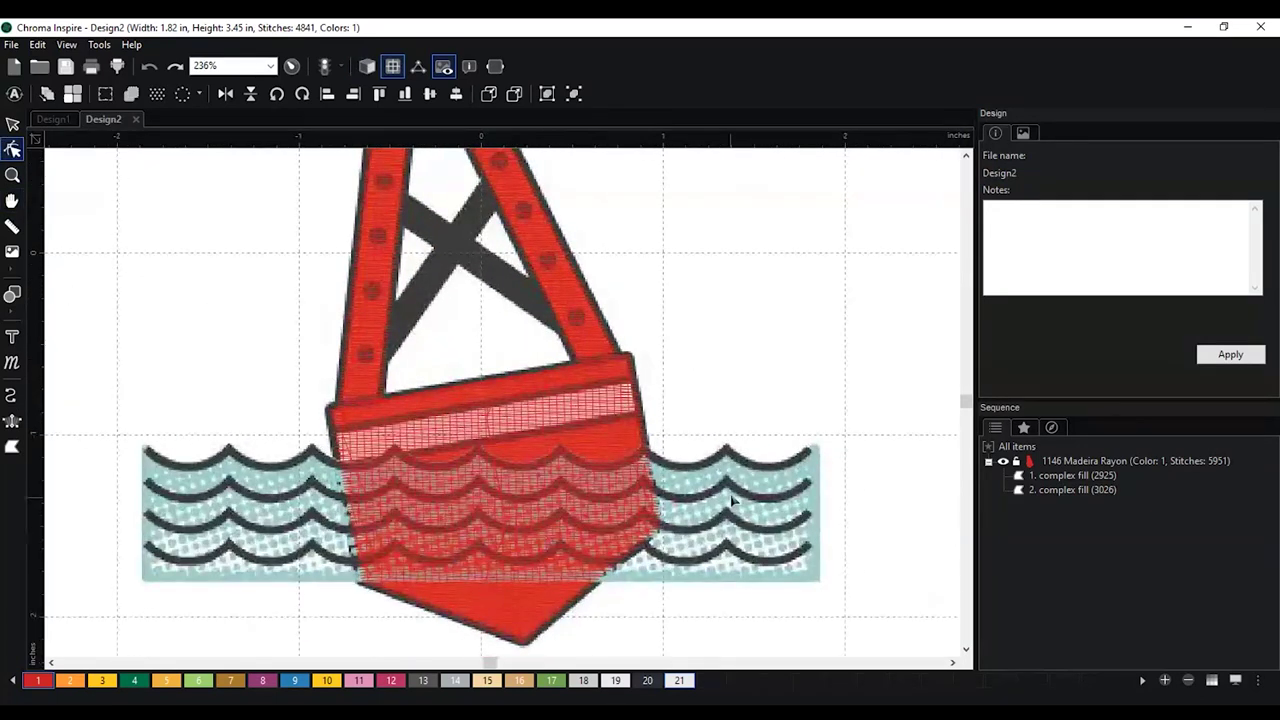
pyautogui.scroll(-4, 640, 292)
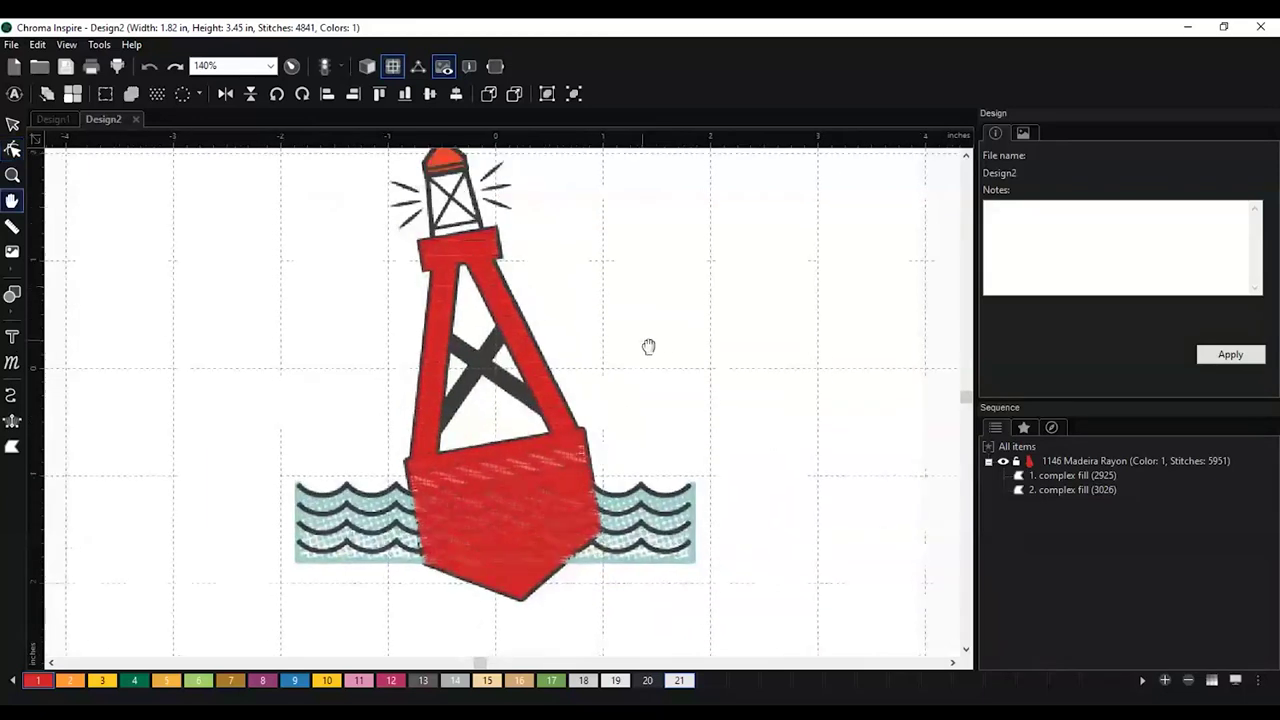
pyautogui.scroll(-2, 586, 363)
pyautogui.scroll(1, 590, 300)
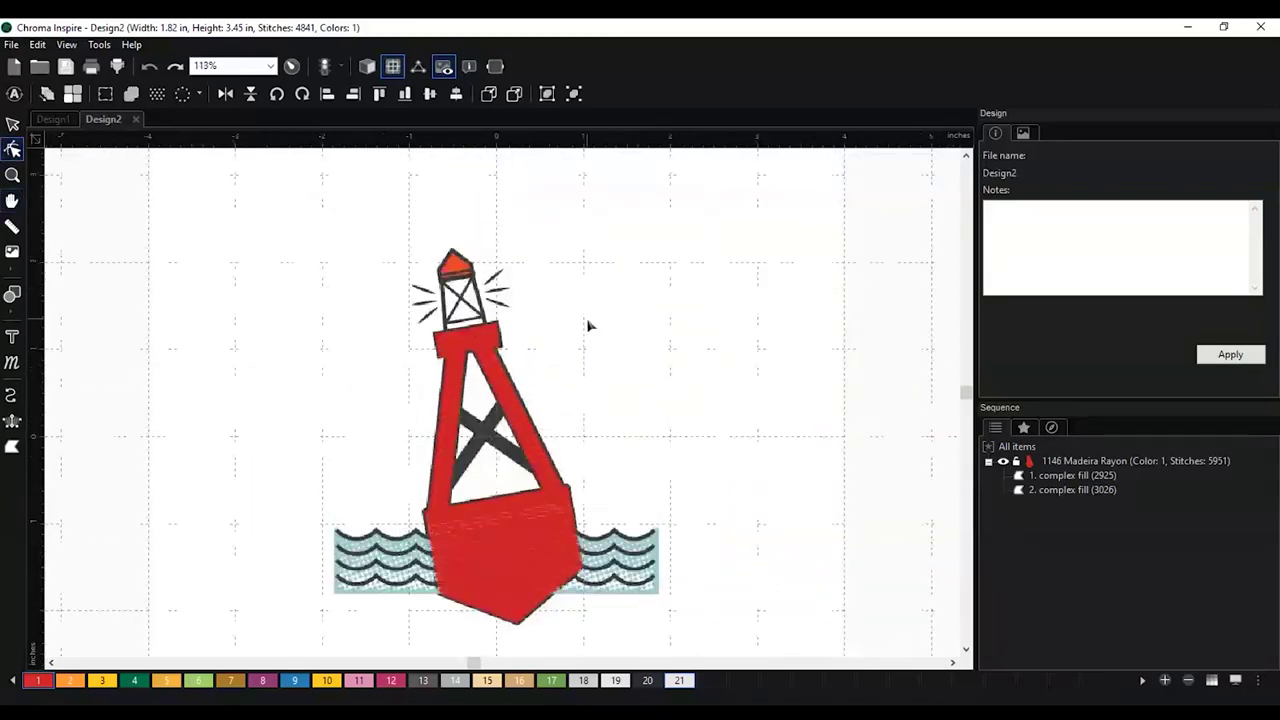
pyautogui.scroll(2, 571, 284)
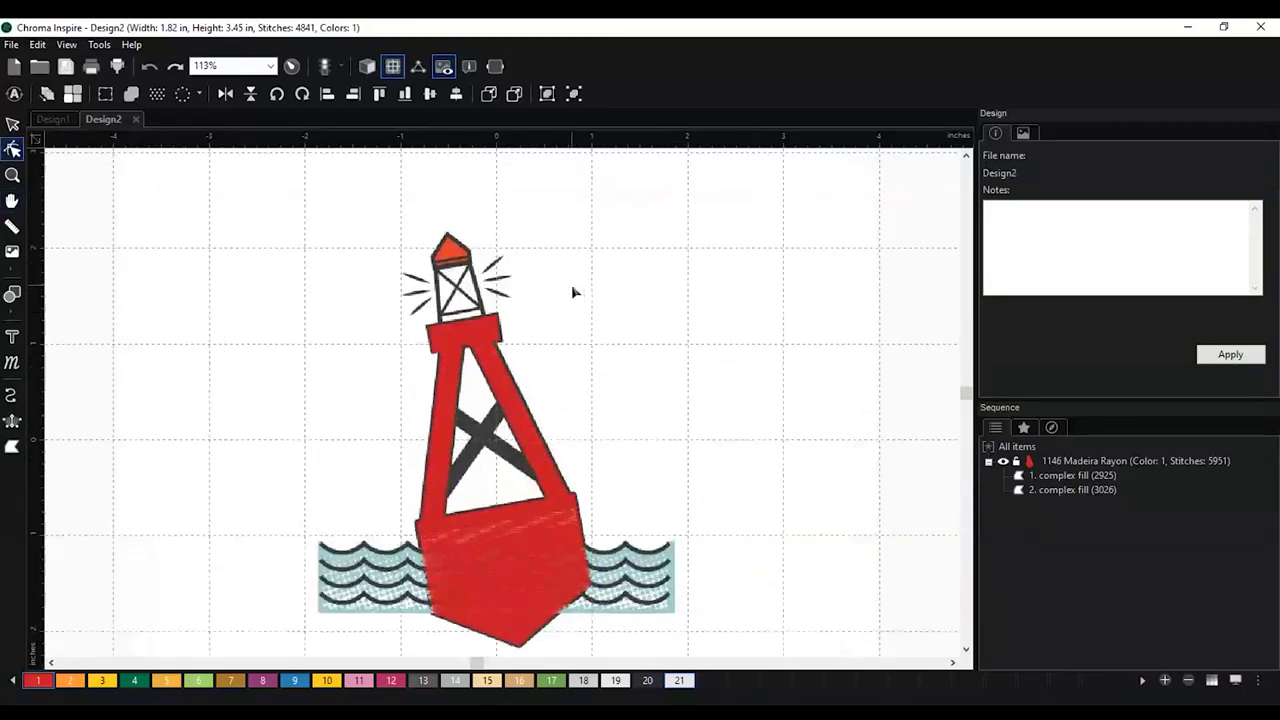
# Trace the buoy's pointed cap, including its lower band, as a five-point complex fill in thread color 1
pyautogui.press('h')
pyautogui.moveTo(543, 237); pyautogui.dragTo(583, 347)
pyautogui.scroll(4, 580, 345)
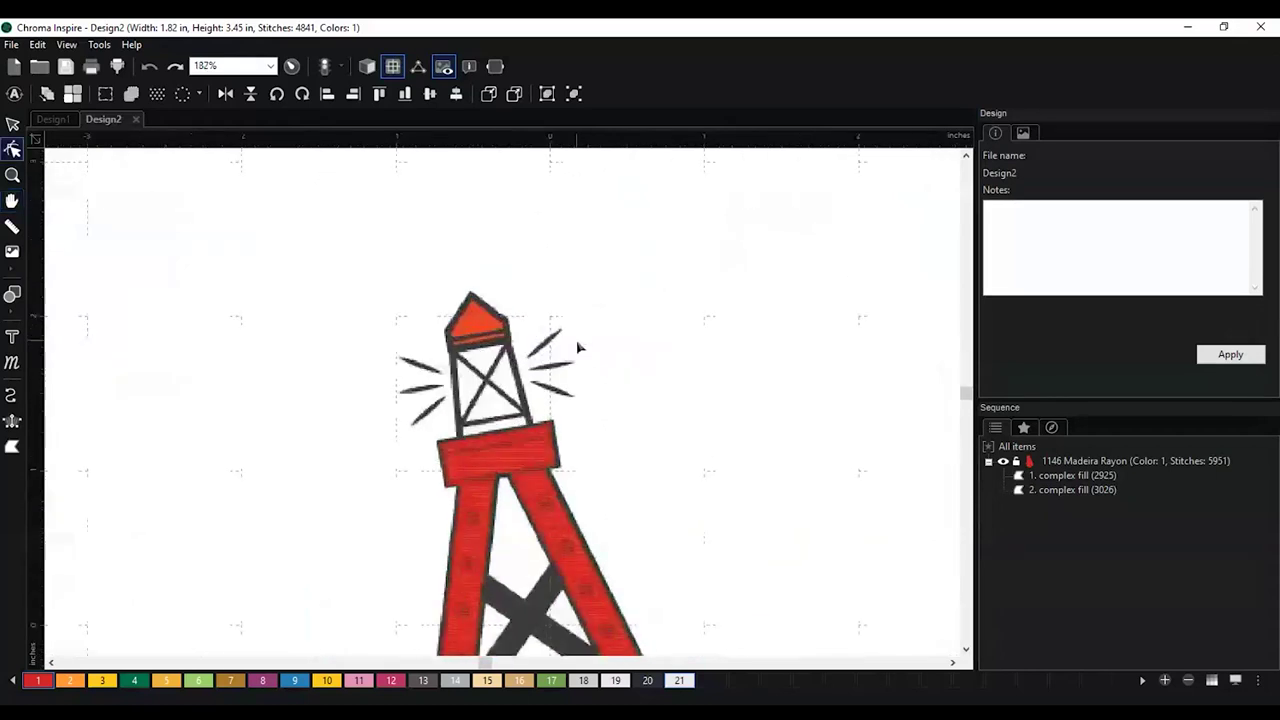
pyautogui.press('e')
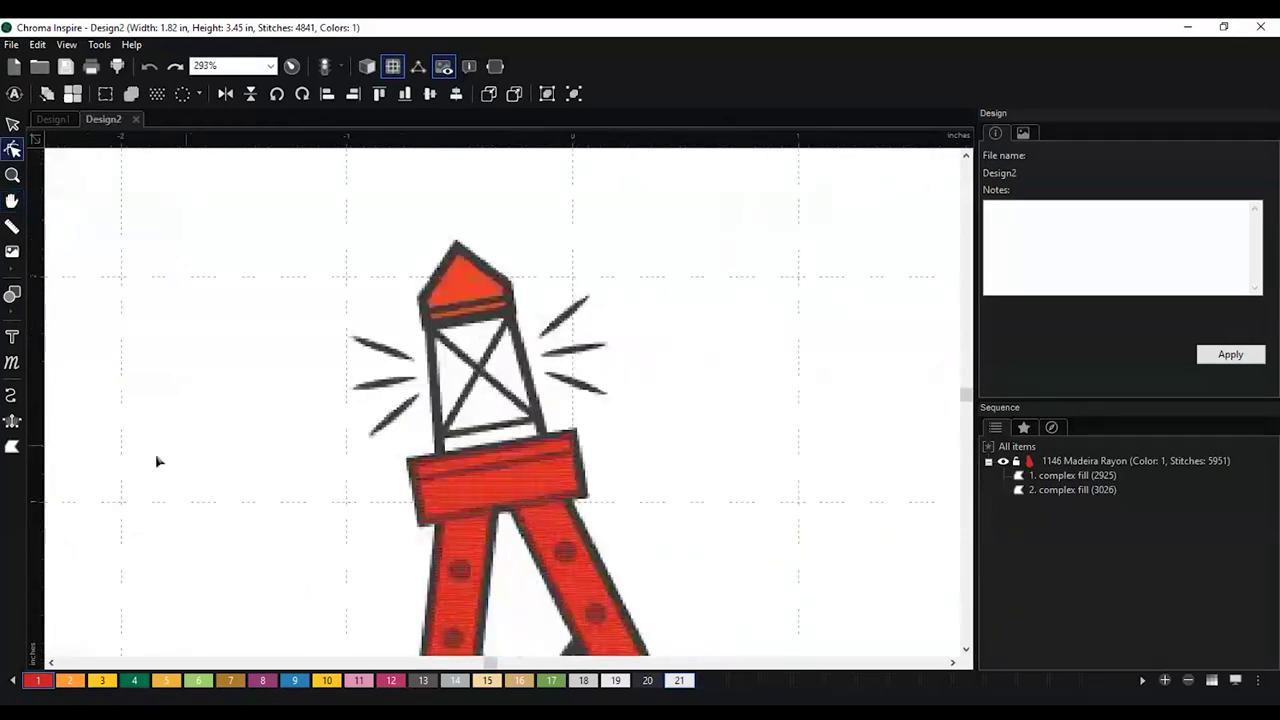
pyautogui.click(12, 446)
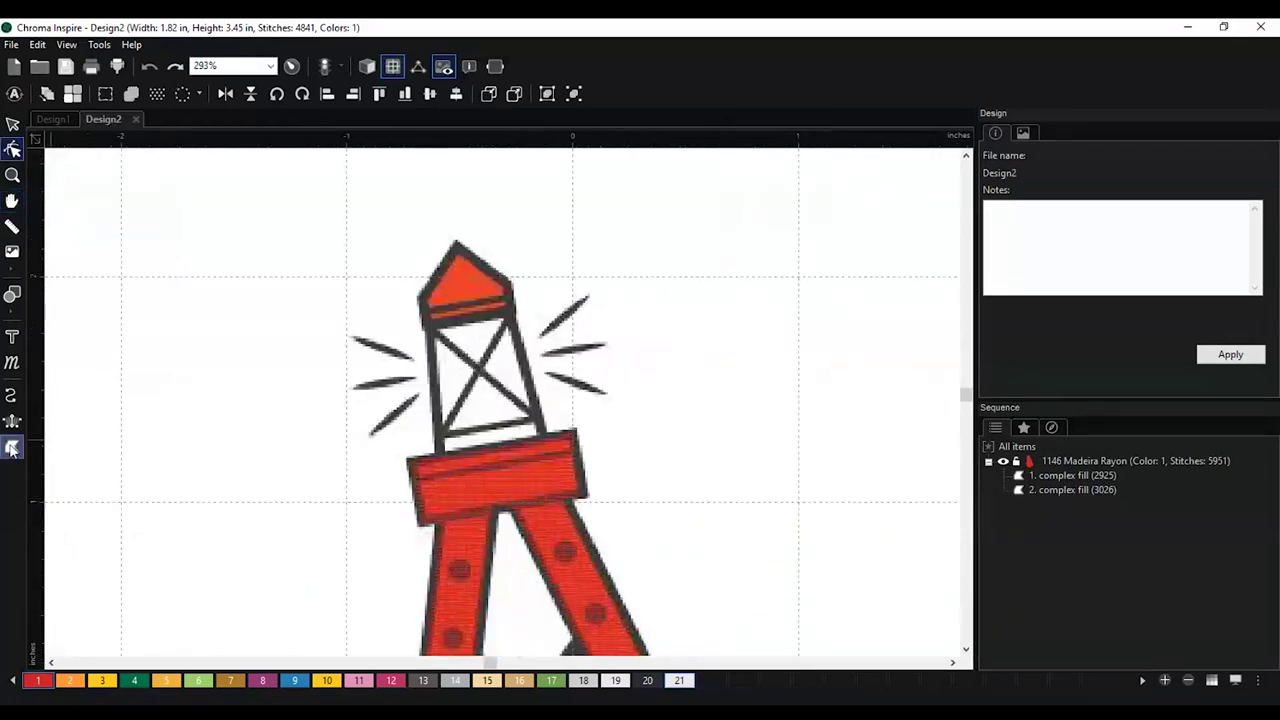
pyautogui.click(424, 299)
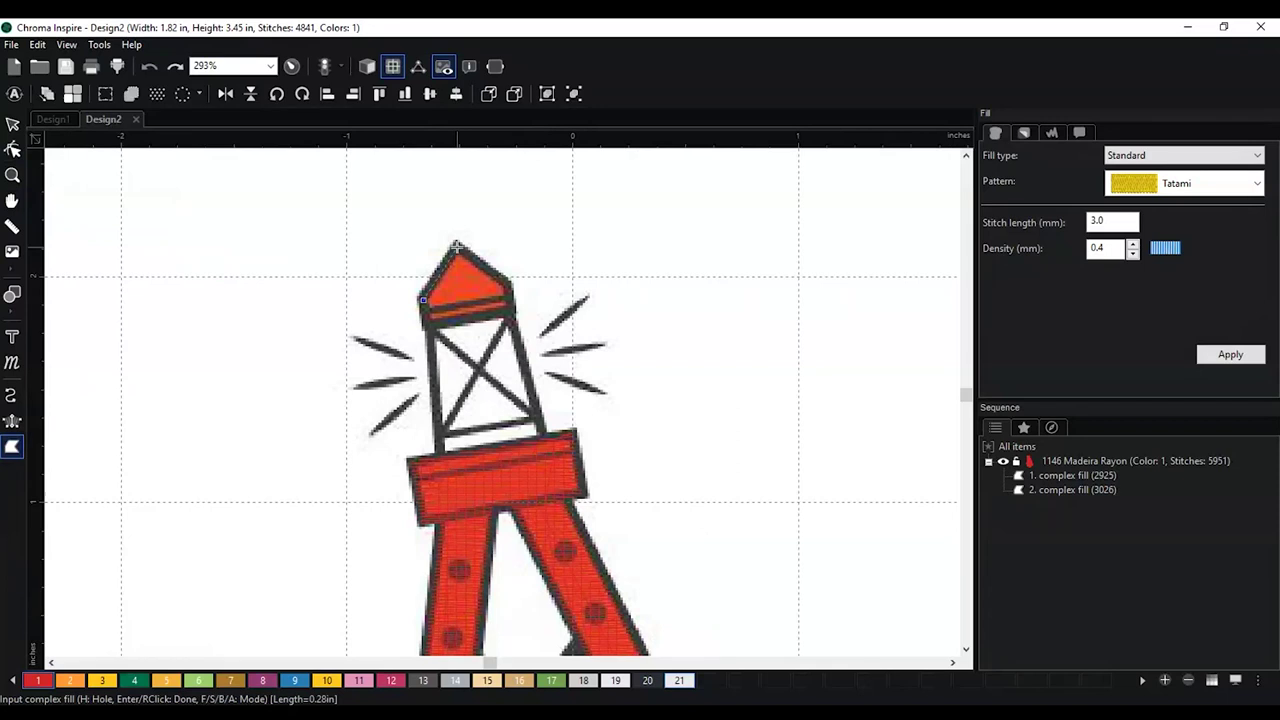
pyautogui.click(456, 246)
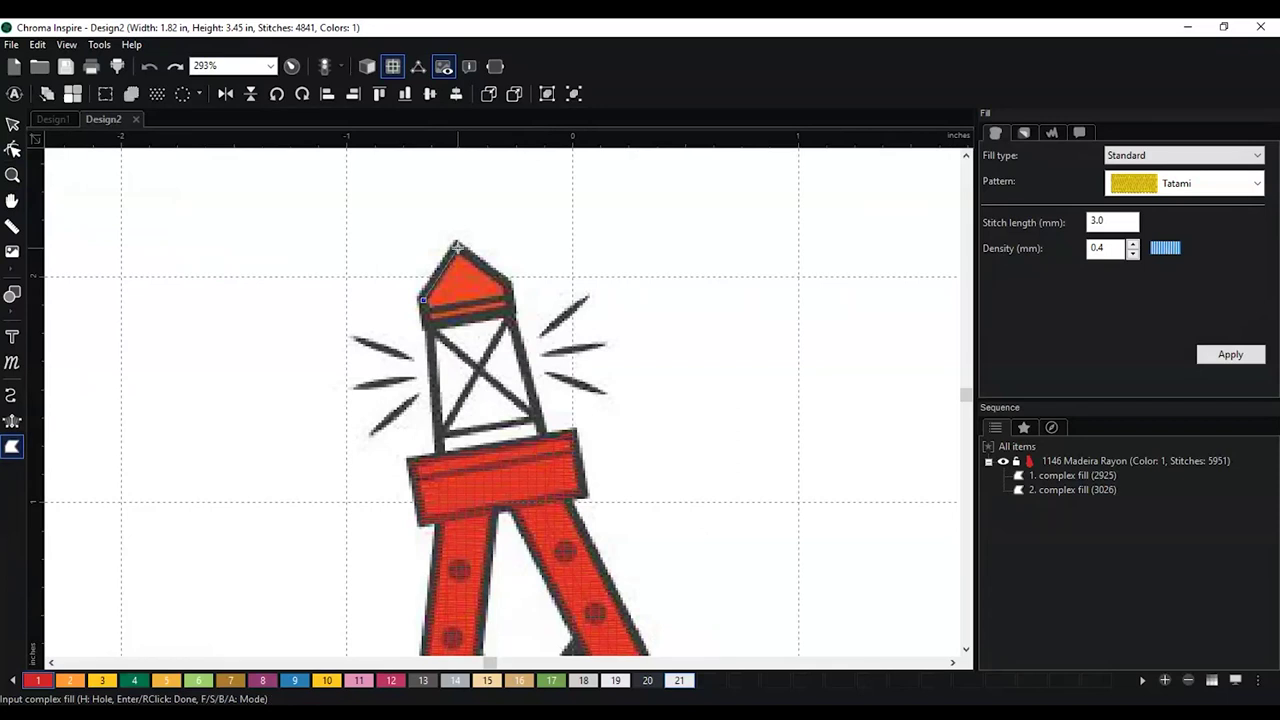
pyautogui.click(507, 285)
pyautogui.click(511, 313)
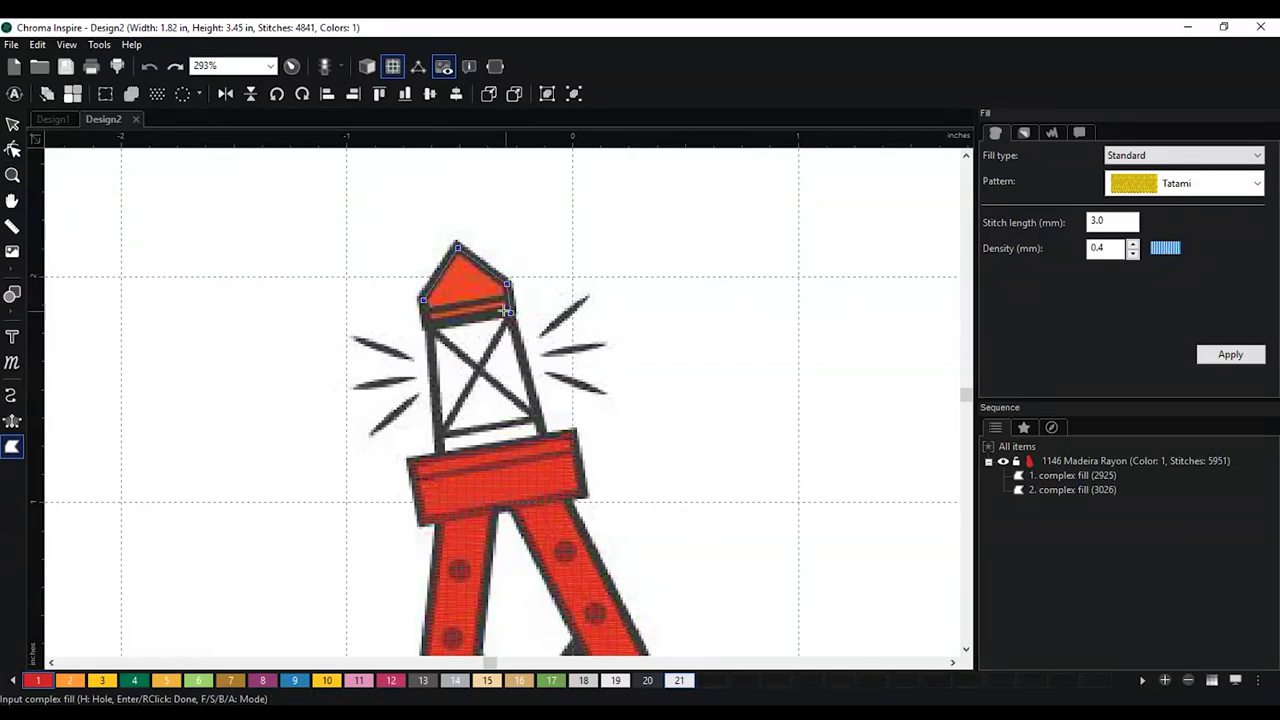
pyautogui.click(426, 325)
pyautogui.press('Return')
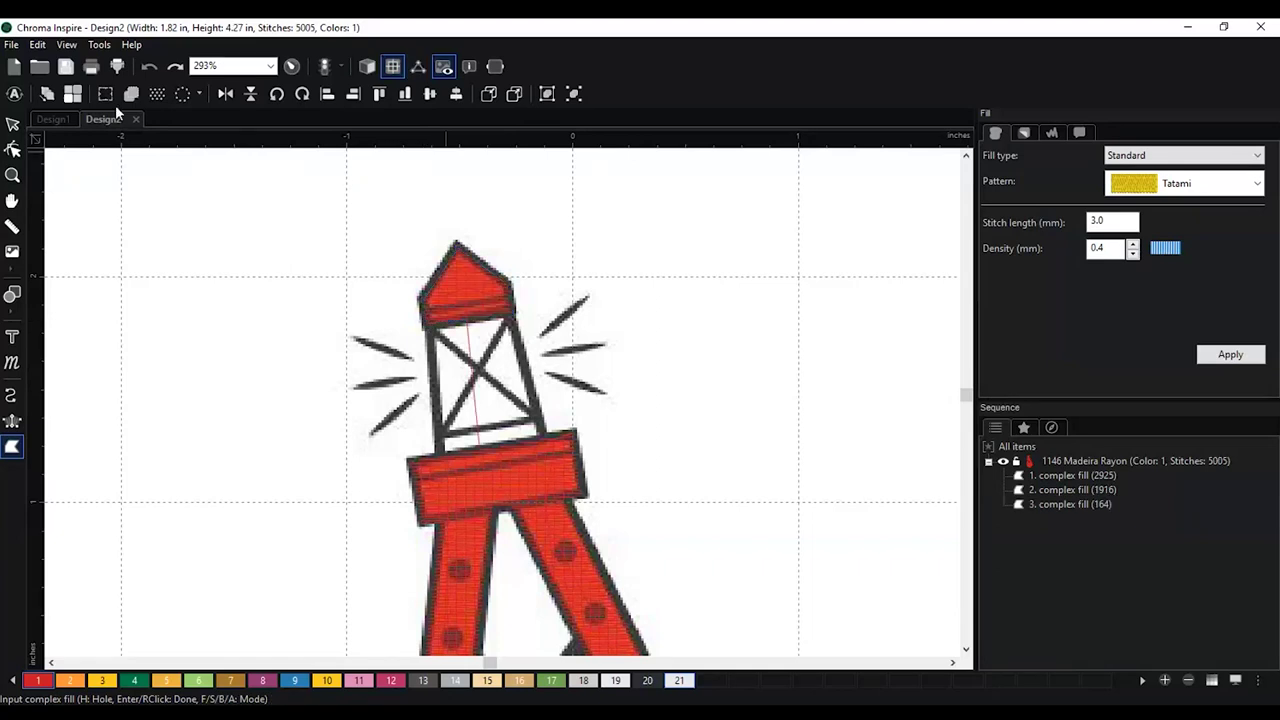
# Nudge the left eave point of the cap fill slightly upward to match the backdrop, and deselect the shape
pyautogui.click(12, 148)
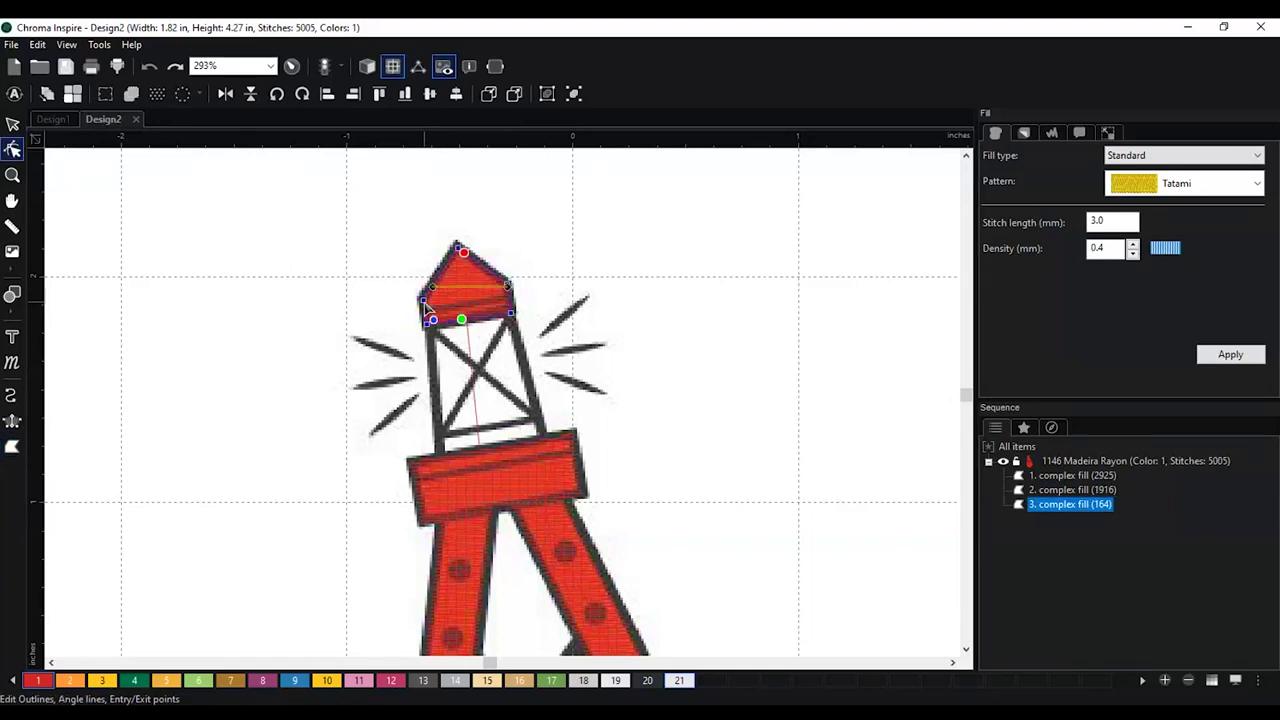
pyautogui.moveTo(424, 301); pyautogui.dragTo(424, 297)
pyautogui.press('Escape')
pyautogui.click(292, 322)
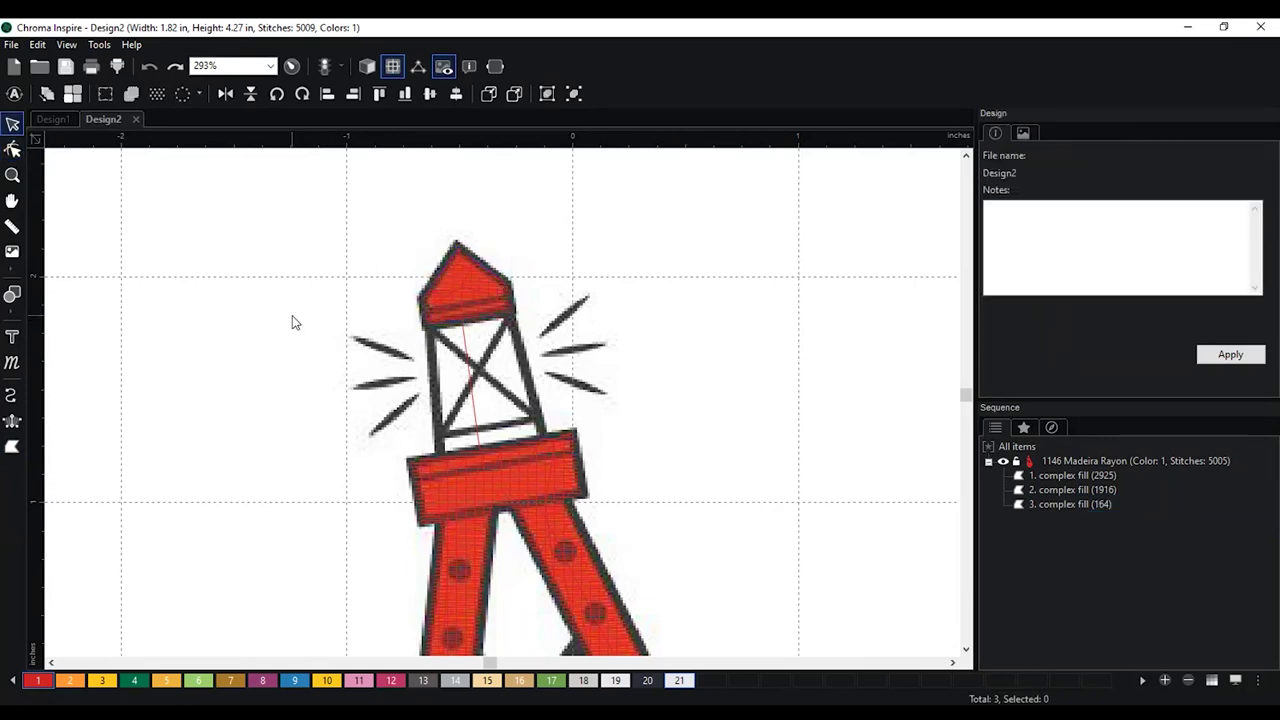
# Set up a complex fill in thread color 20 for the dark cross brace between the tower legs
pyautogui.scroll(-3, 292, 322)
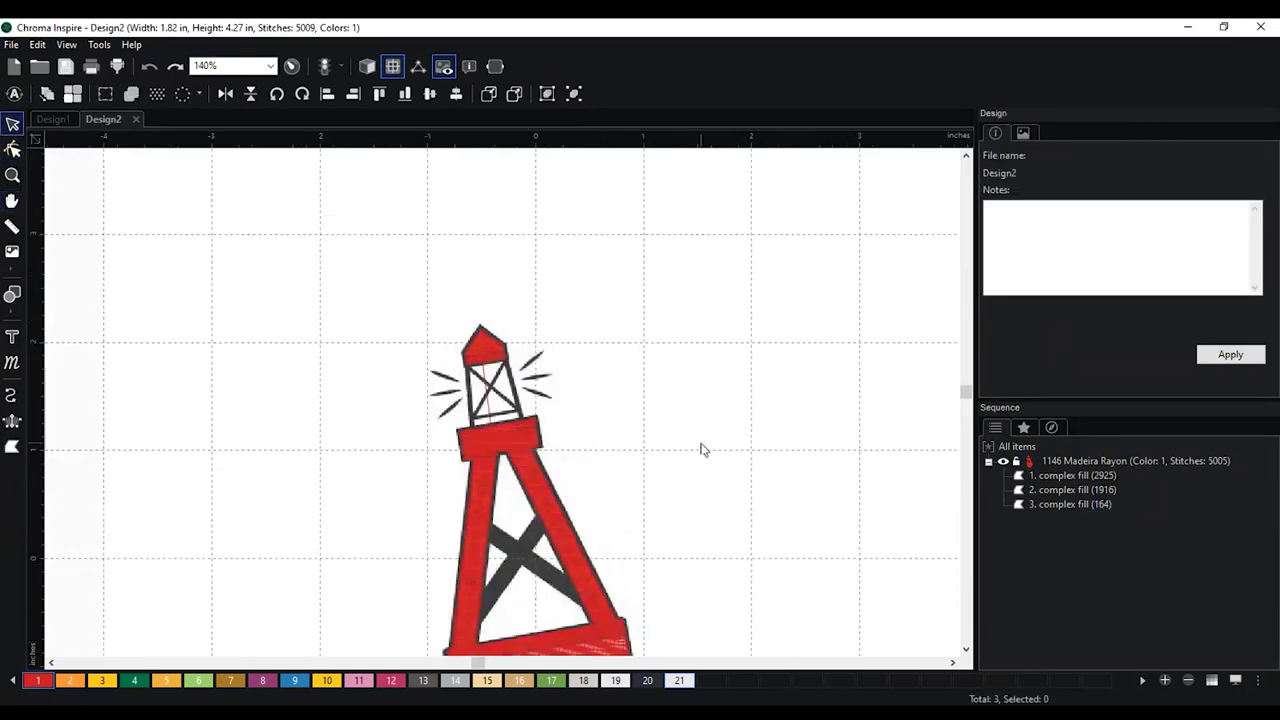
pyautogui.moveTo(705, 447); pyautogui.dragTo(683, 331)
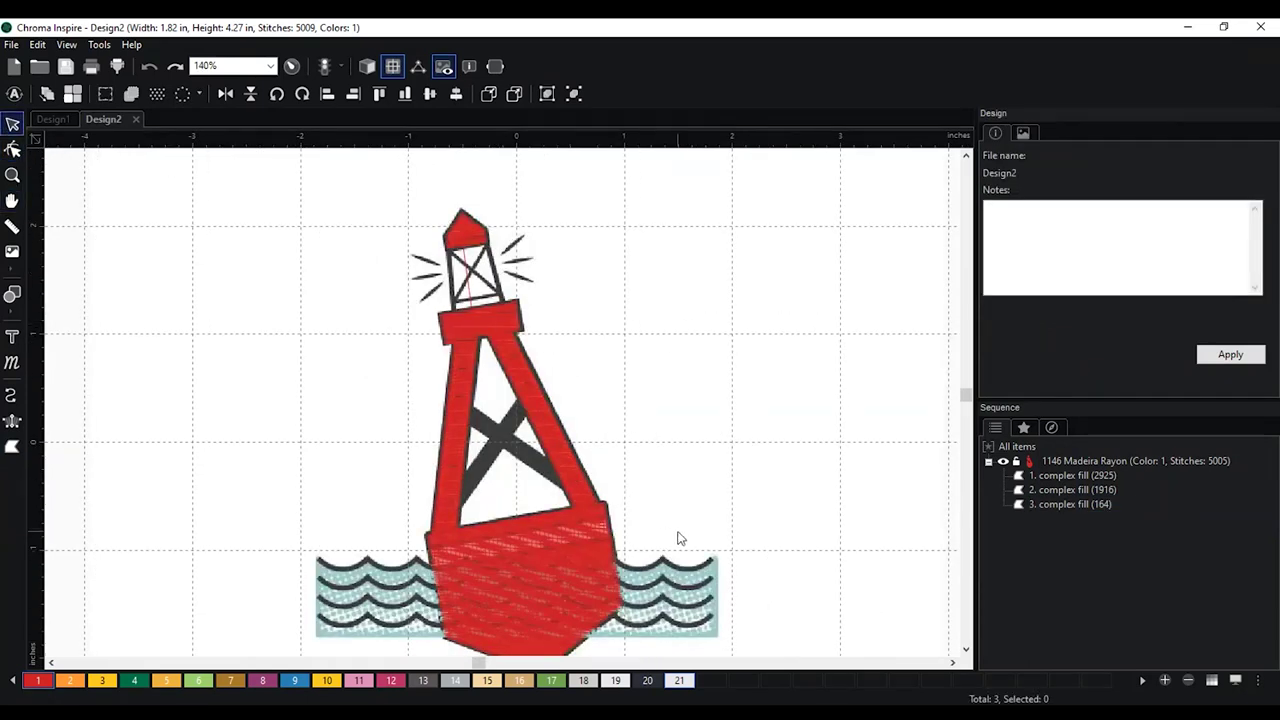
pyautogui.press('space')
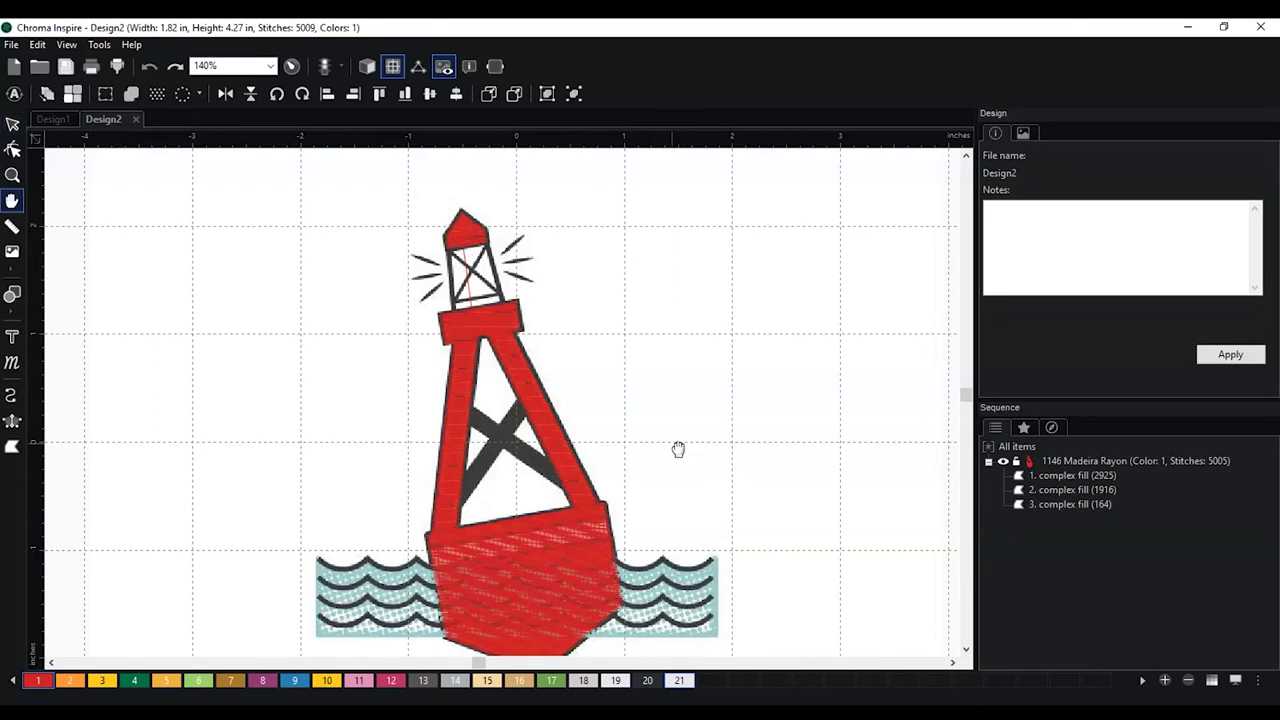
pyautogui.moveTo(678, 449); pyautogui.dragTo(634, 391)
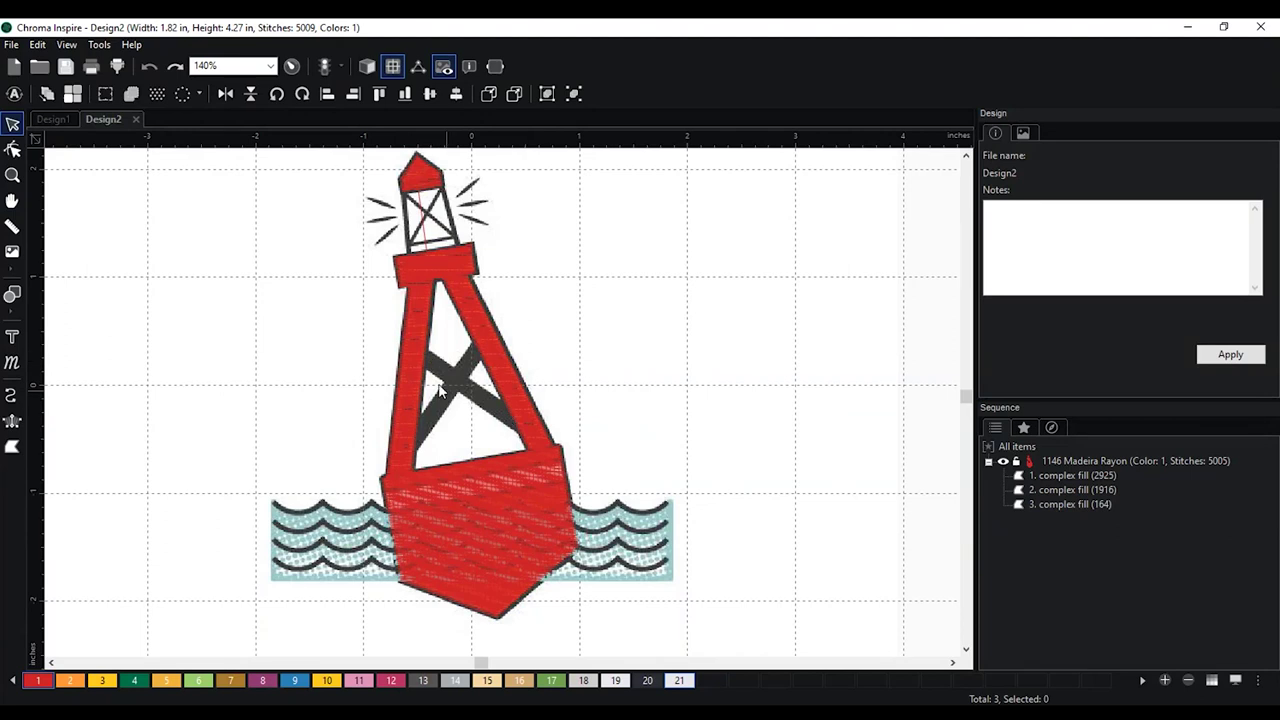
pyautogui.scroll(3, 600, 408)
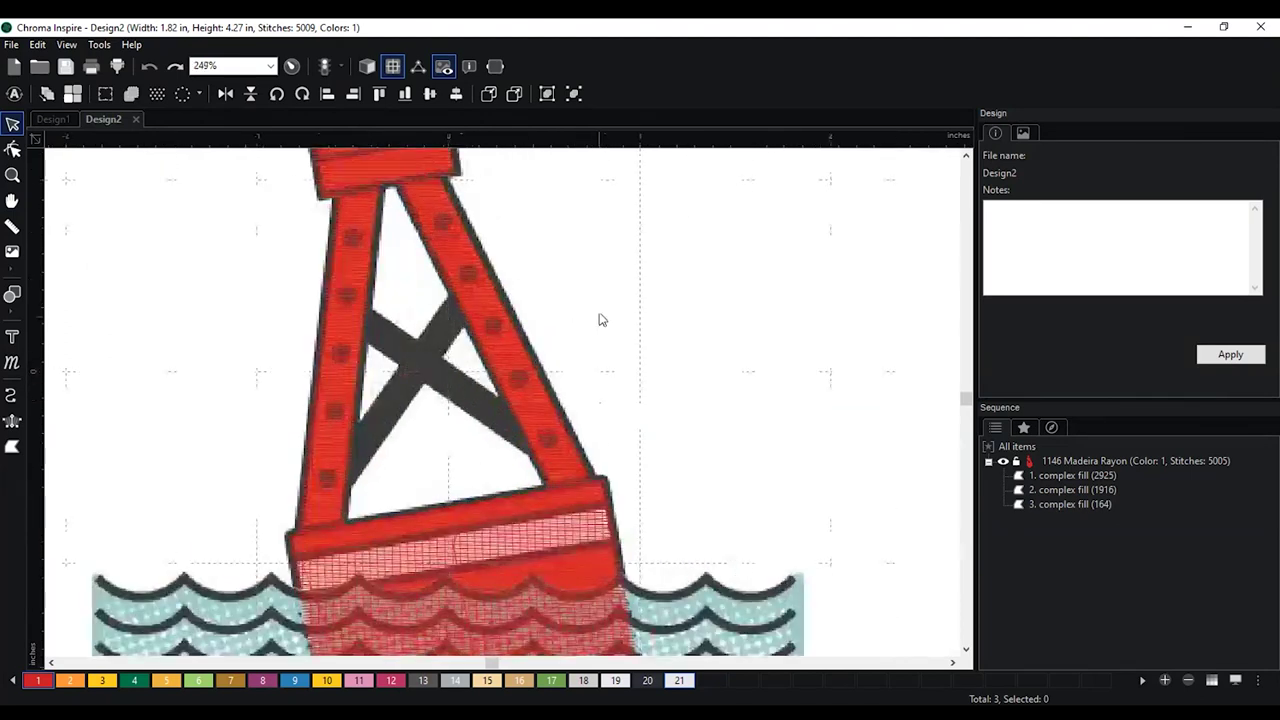
pyautogui.moveTo(570, 300); pyautogui.dragTo(725, 405)
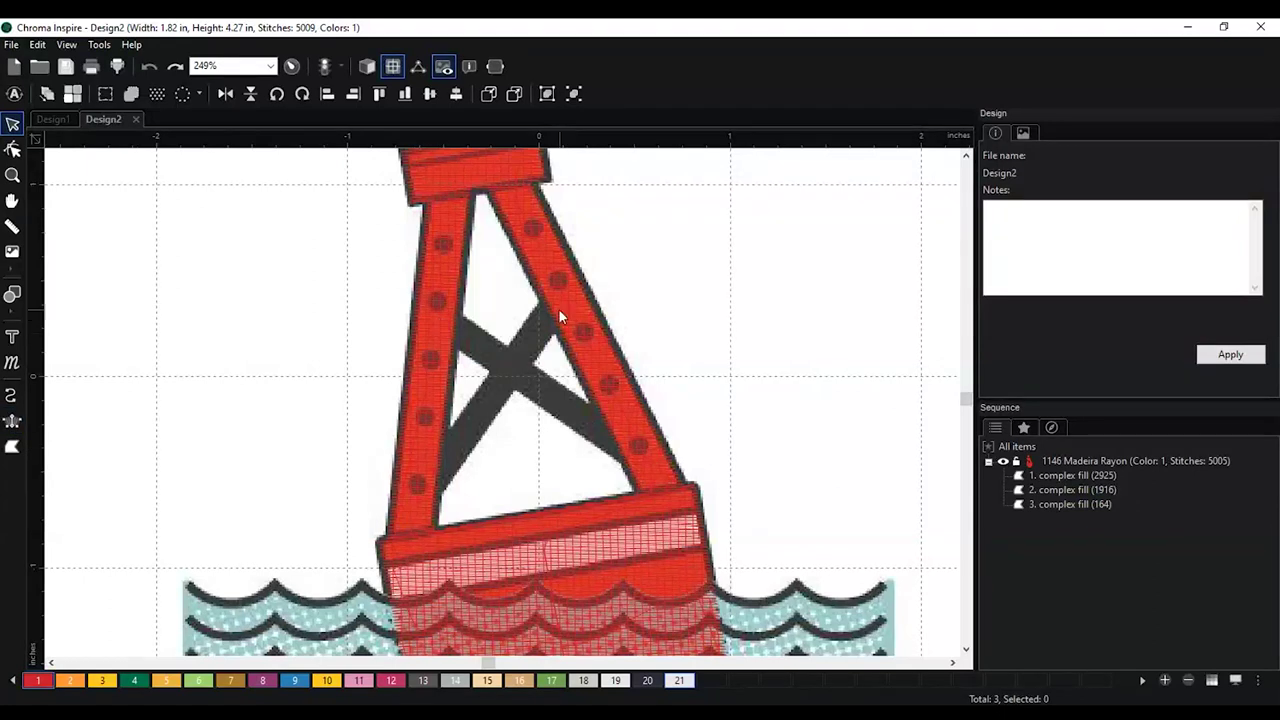
pyautogui.click(13, 448)
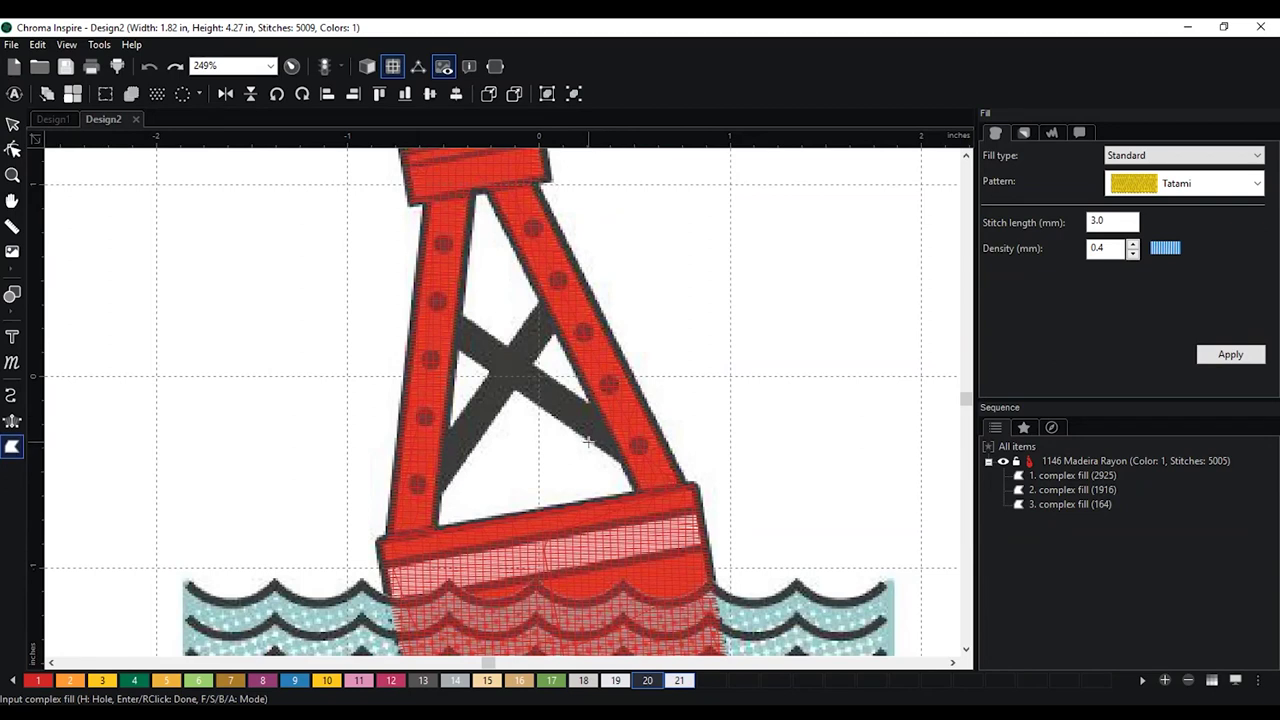
pyautogui.click(647, 682)
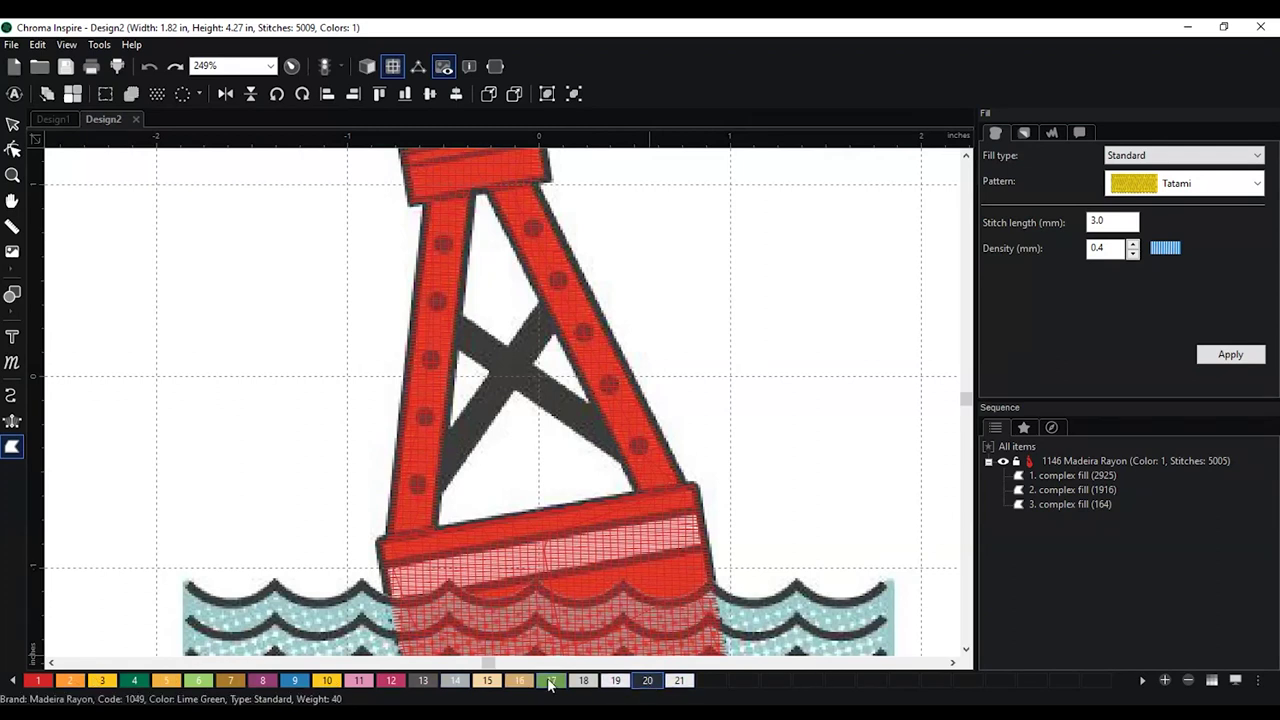
# Look through the available thread brands and replace palette color 18 with a green Madeira Rayon shade
pyautogui.doubleClick(585, 681)
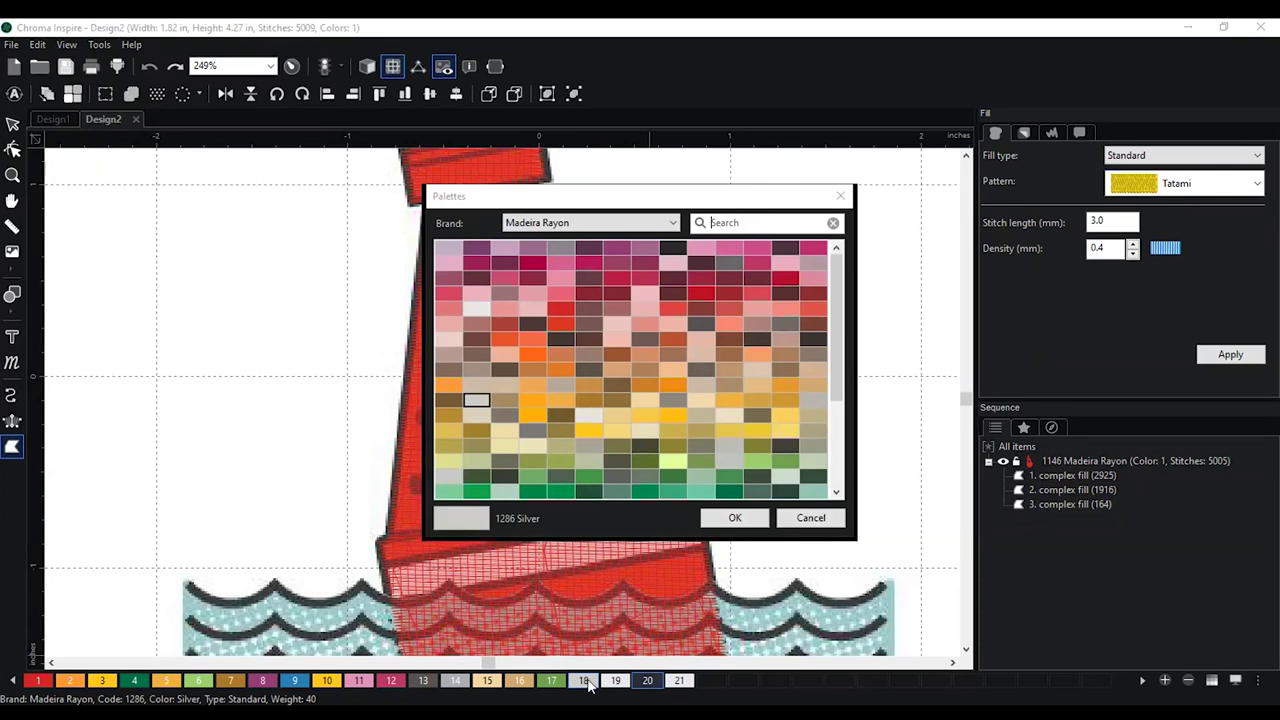
pyautogui.scroll(-5, 685, 366)
pyautogui.scroll(5, 684, 366)
pyautogui.click(590, 222)
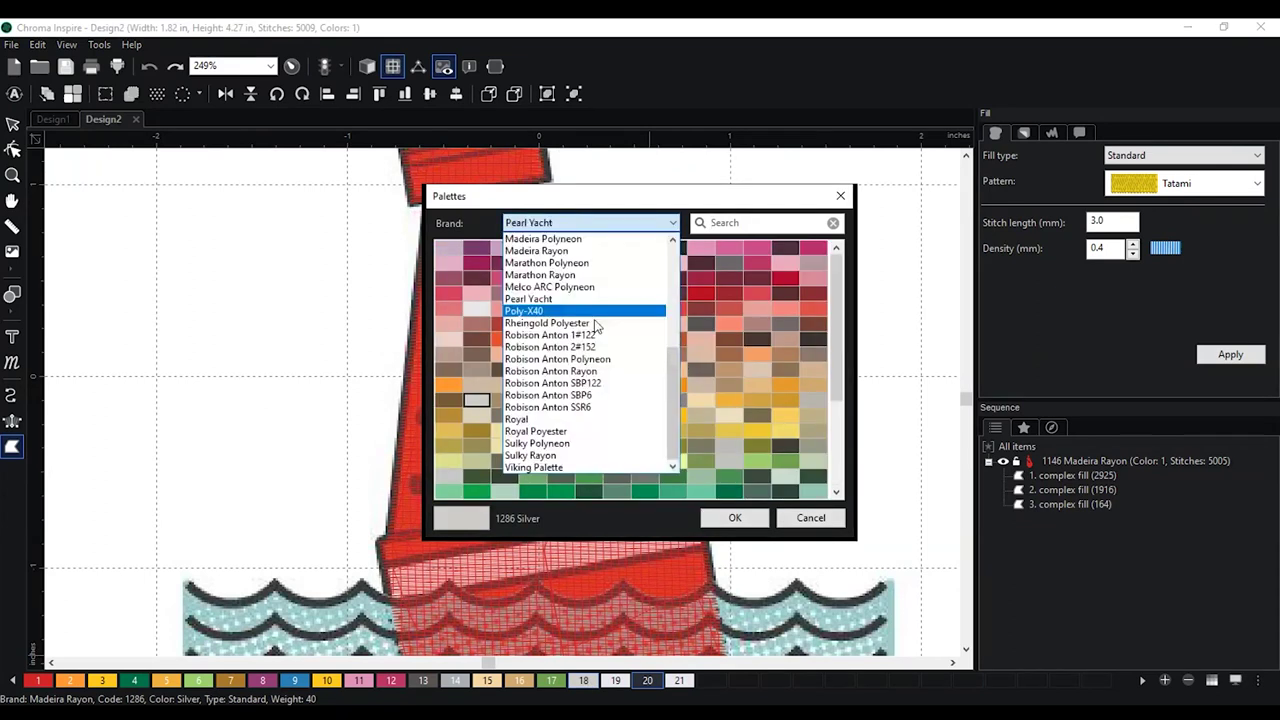
pyautogui.click(761, 376)
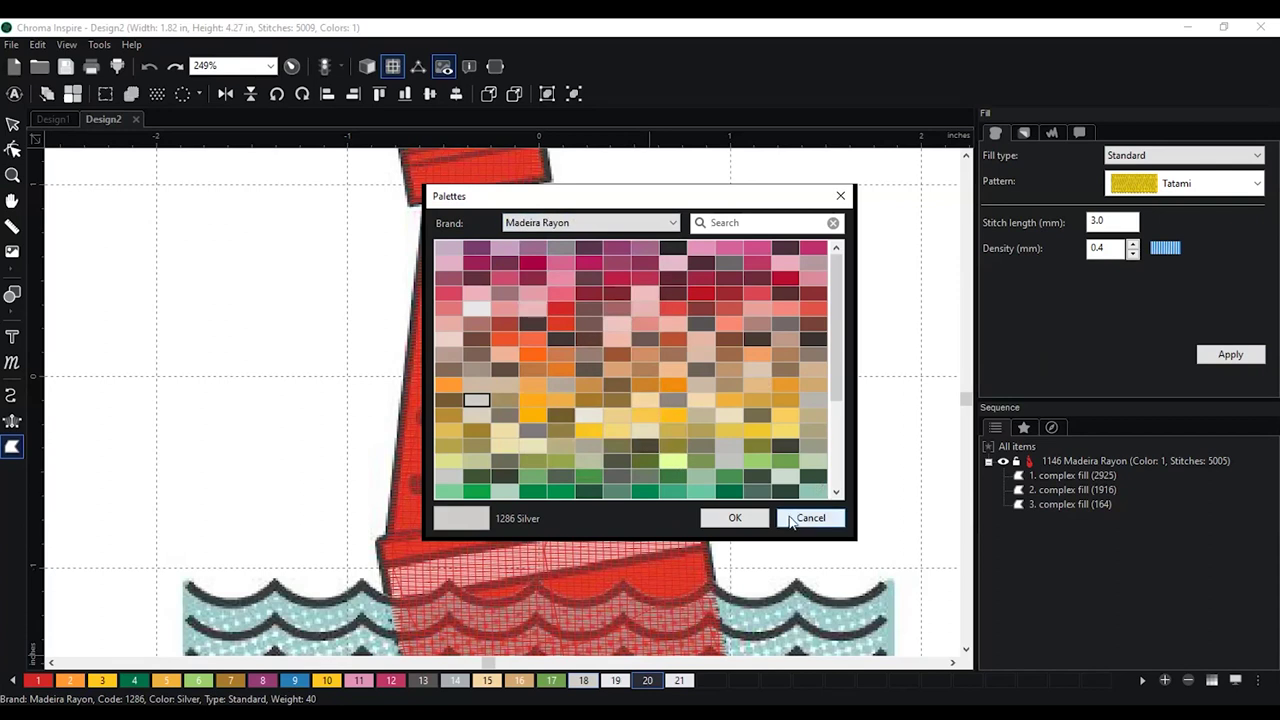
pyautogui.click(643, 491)
pyautogui.click(757, 519)
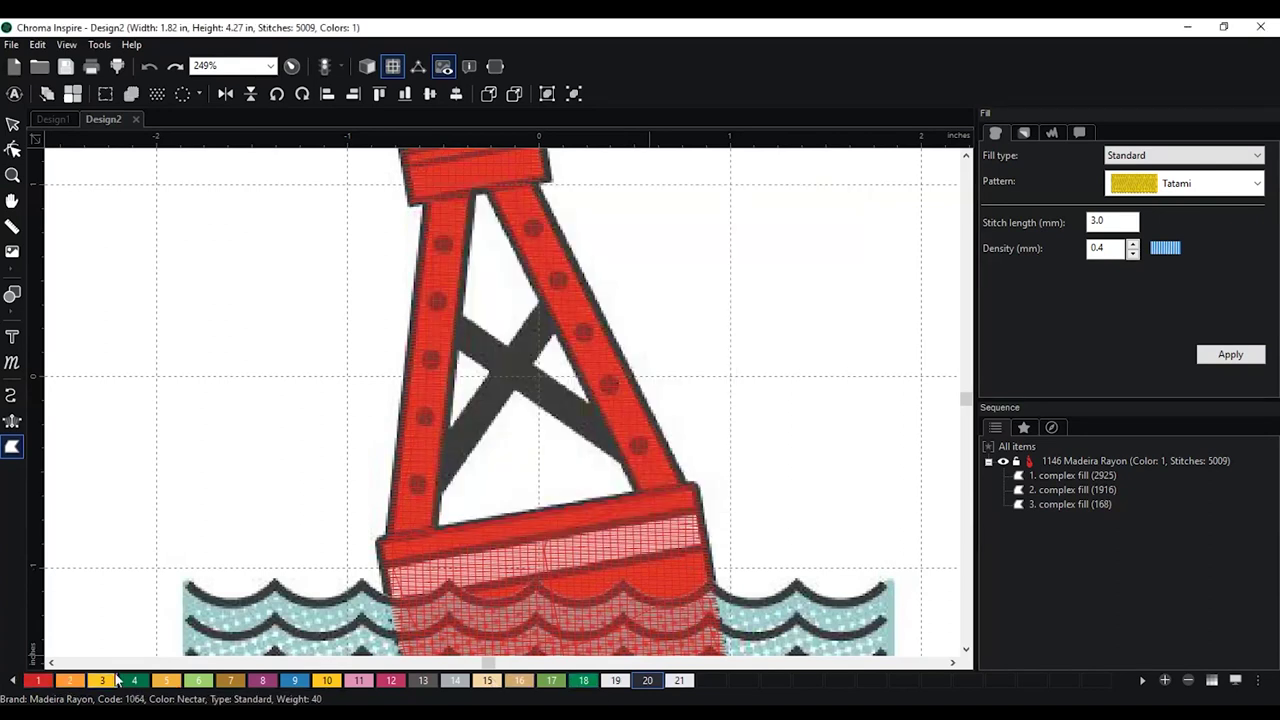
# Trace the X-shaped cross brace as a twelve-point complex fill in thread color 20, running its ends under the red tower legs
pyautogui.click(648, 681)
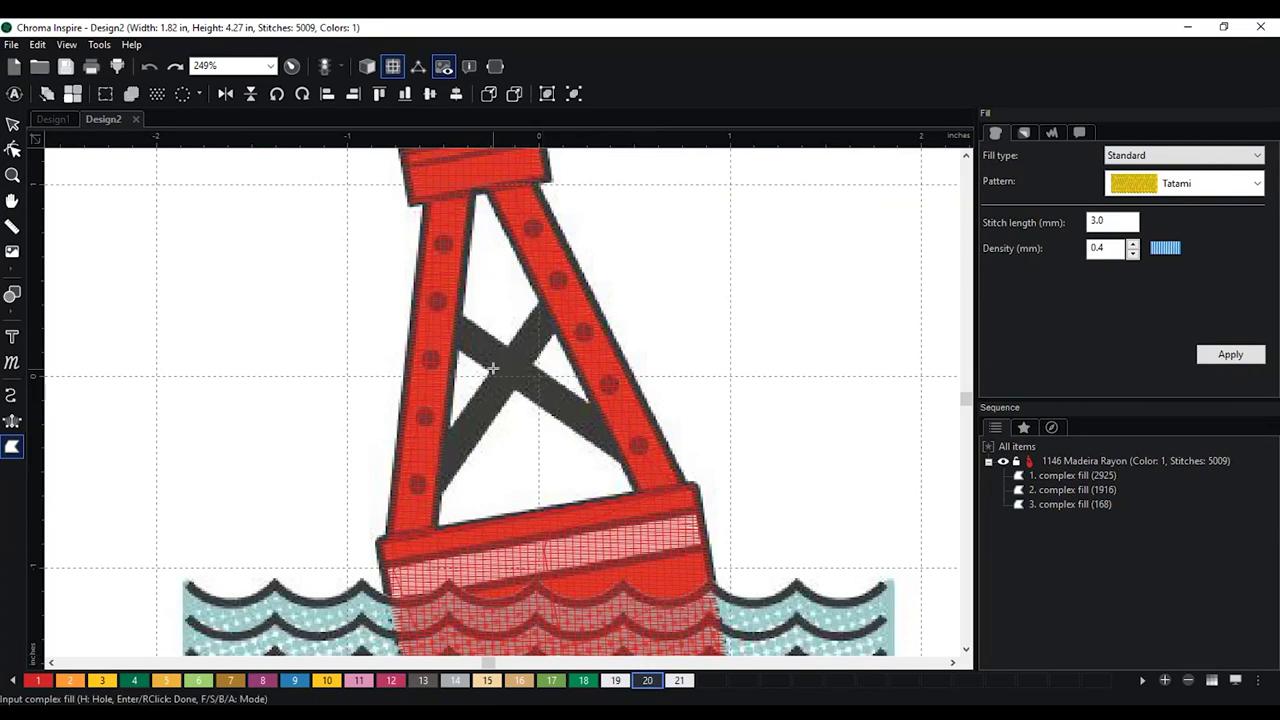
pyautogui.click(451, 312)
pyautogui.click(506, 345)
pyautogui.click(546, 293)
pyautogui.click(561, 323)
pyautogui.click(533, 364)
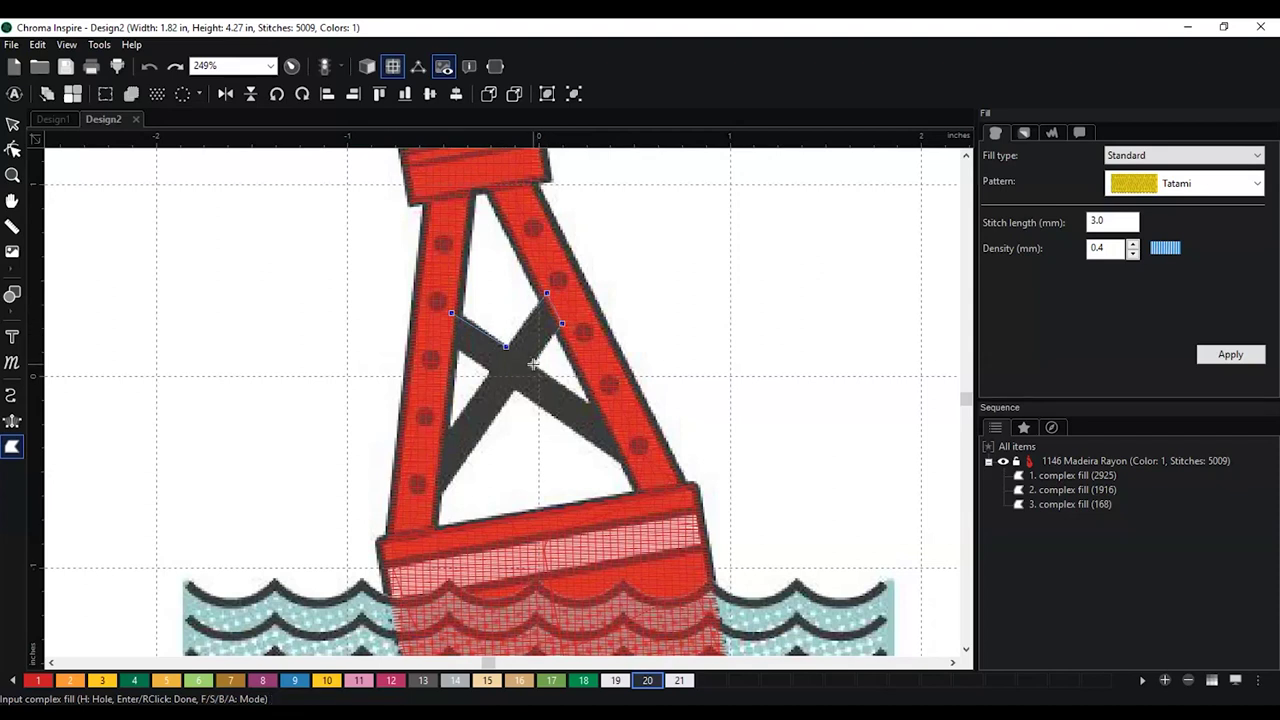
pyautogui.click(613, 419)
pyautogui.click(631, 467)
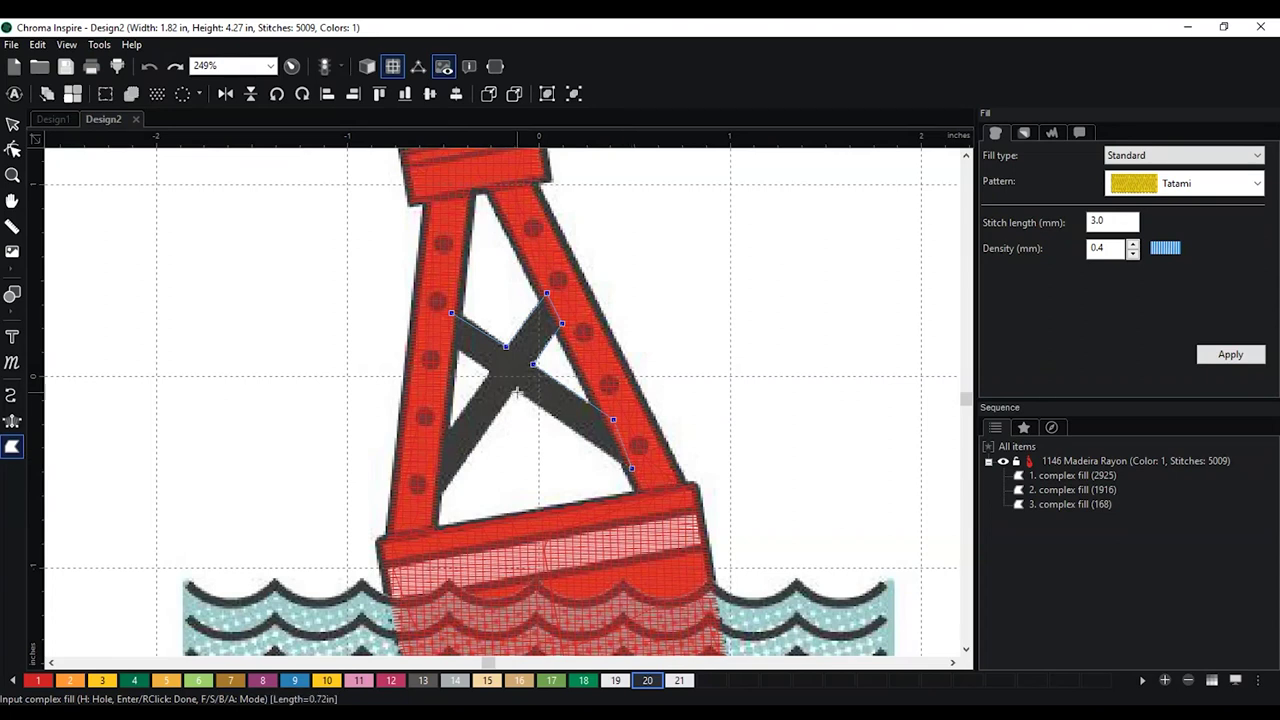
pyautogui.click(514, 391)
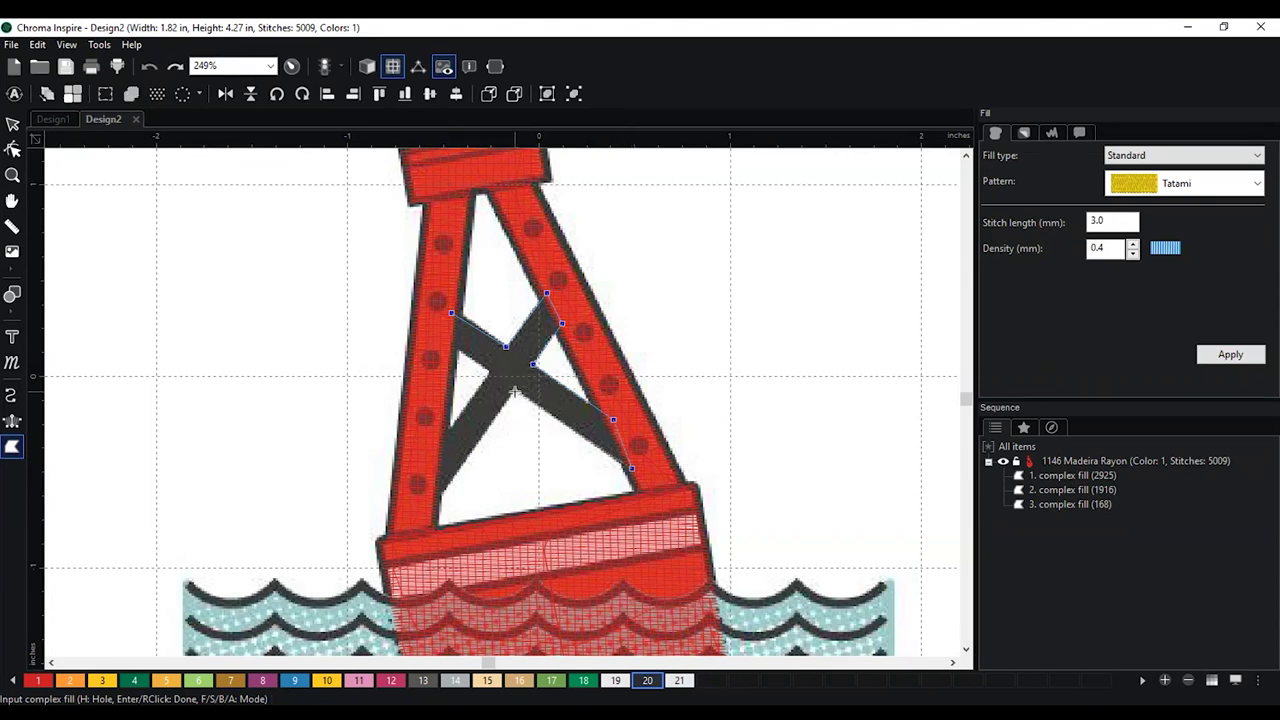
pyautogui.click(433, 503)
pyautogui.click(437, 431)
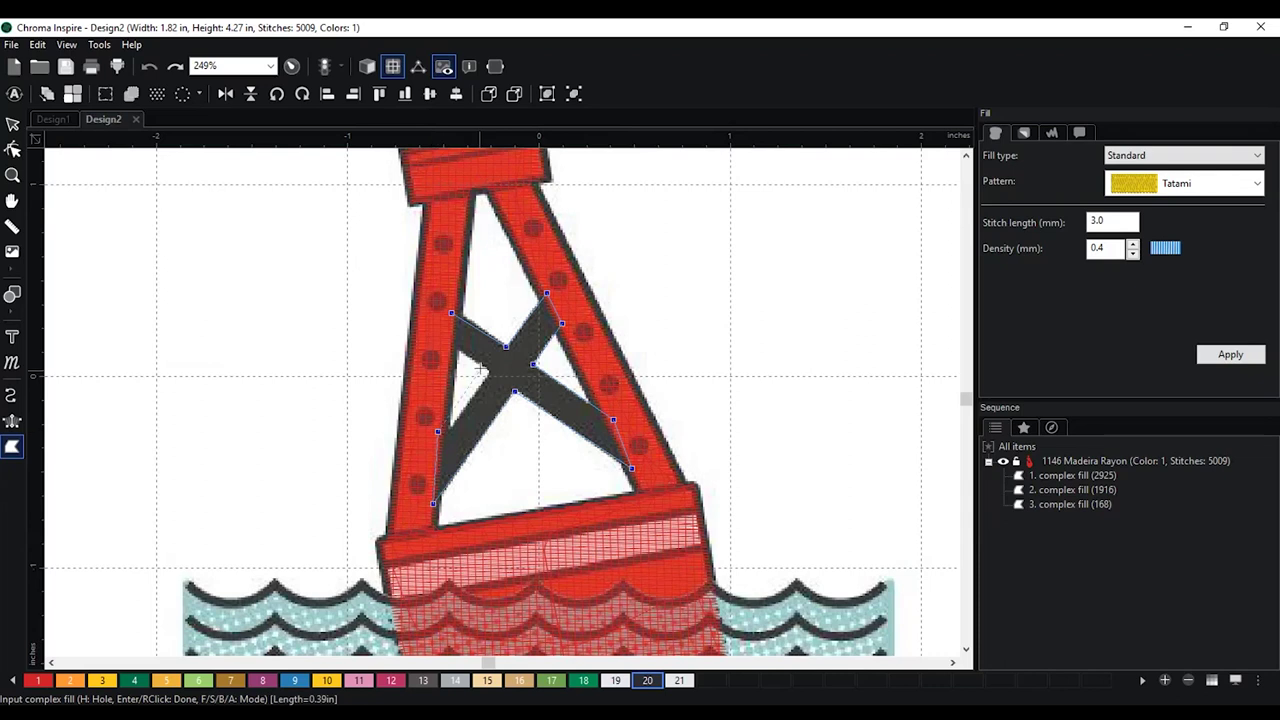
pyautogui.click(489, 373)
pyautogui.press('Return')
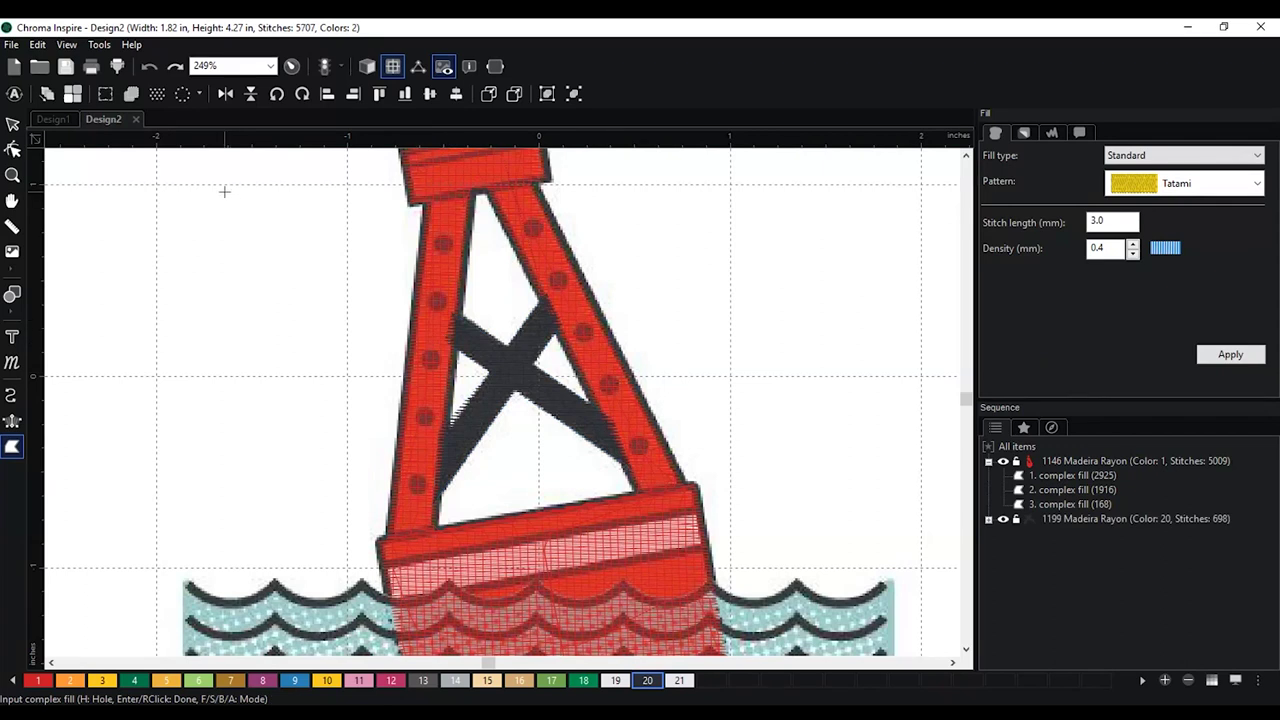
# Adjust the cross brace outline at its lower-left end and at the lower and right inner corners of the X
pyautogui.click(13, 148)
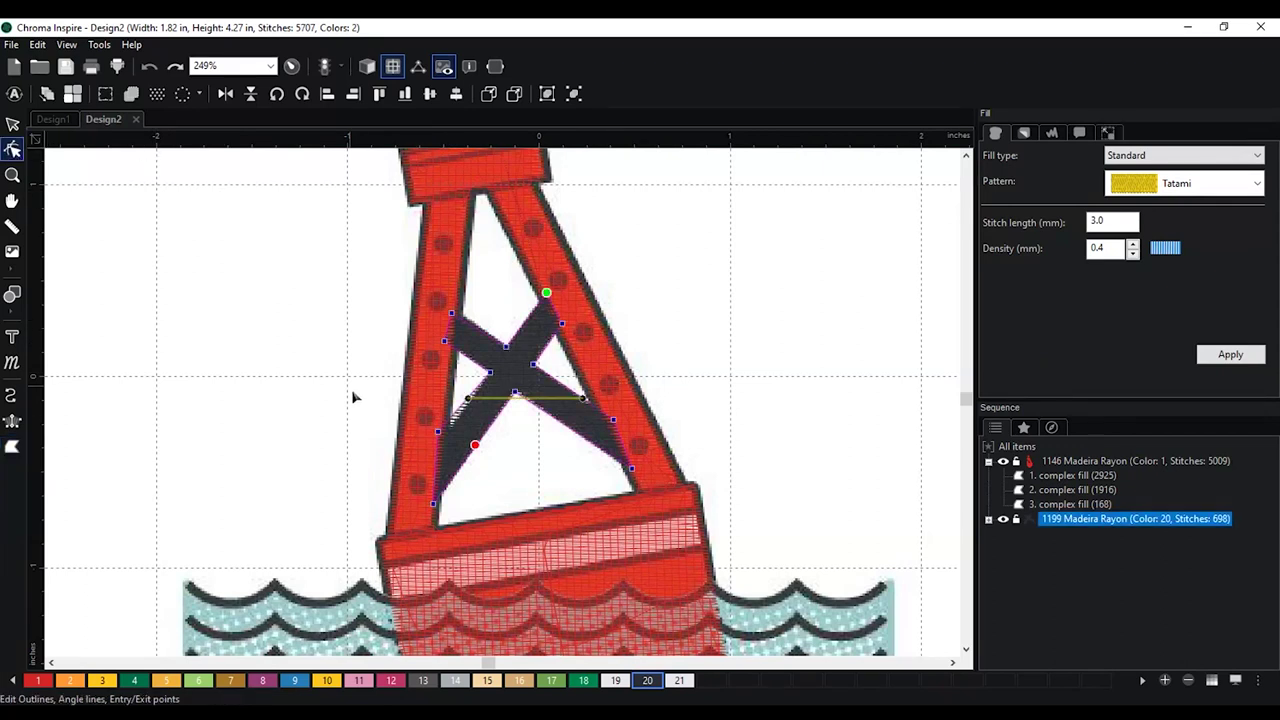
pyautogui.scroll(4, 362, 420)
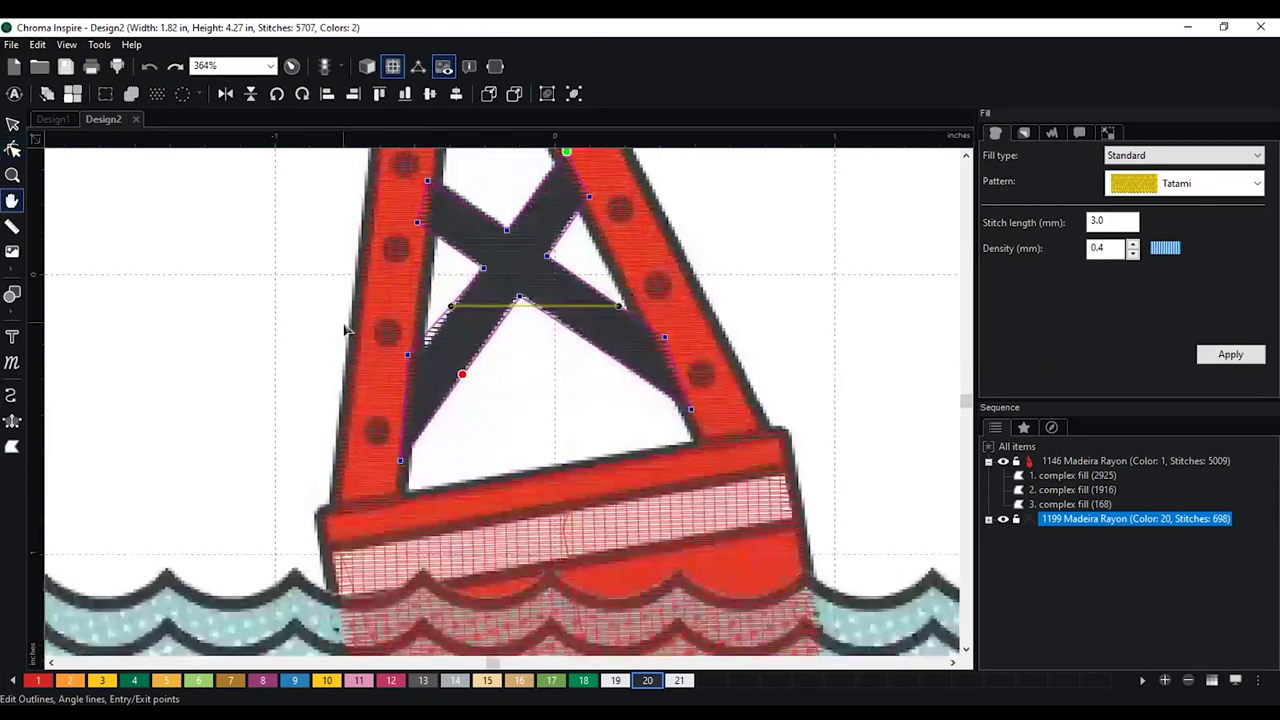
pyautogui.press('space')
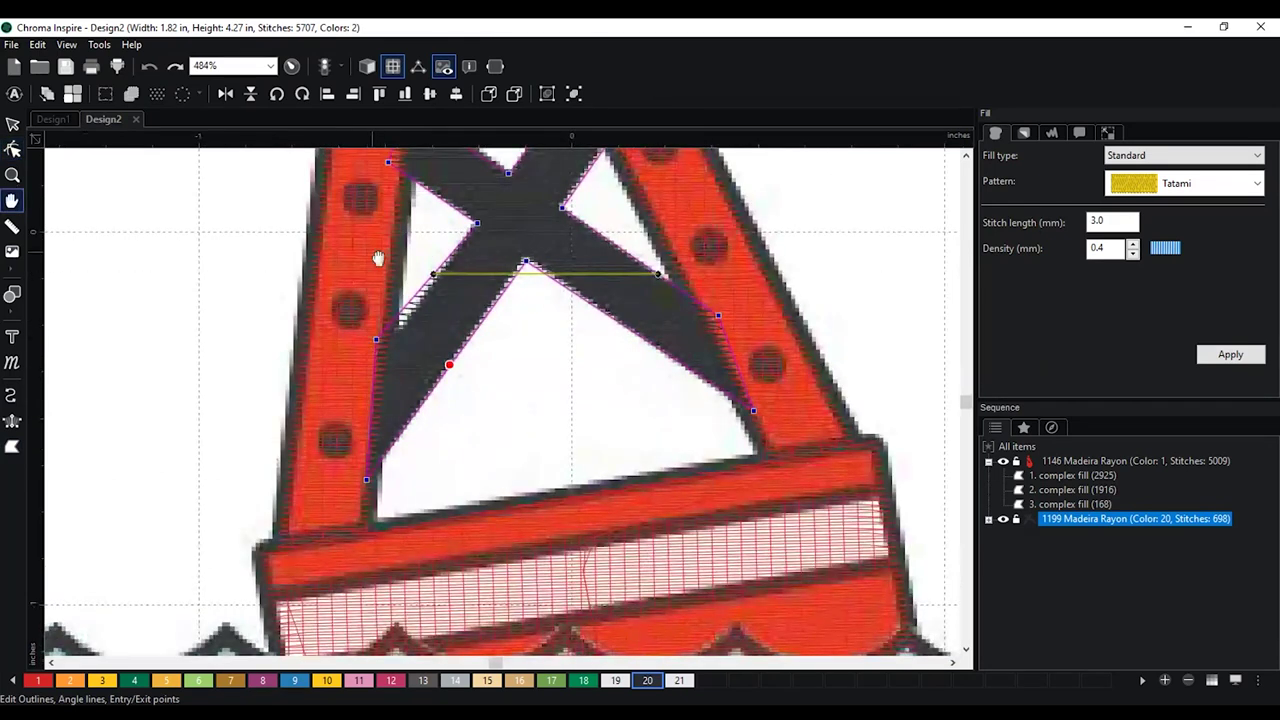
pyautogui.moveTo(380, 260); pyautogui.dragTo(422, 300)
pyautogui.moveTo(419, 381); pyautogui.dragTo(422, 395)
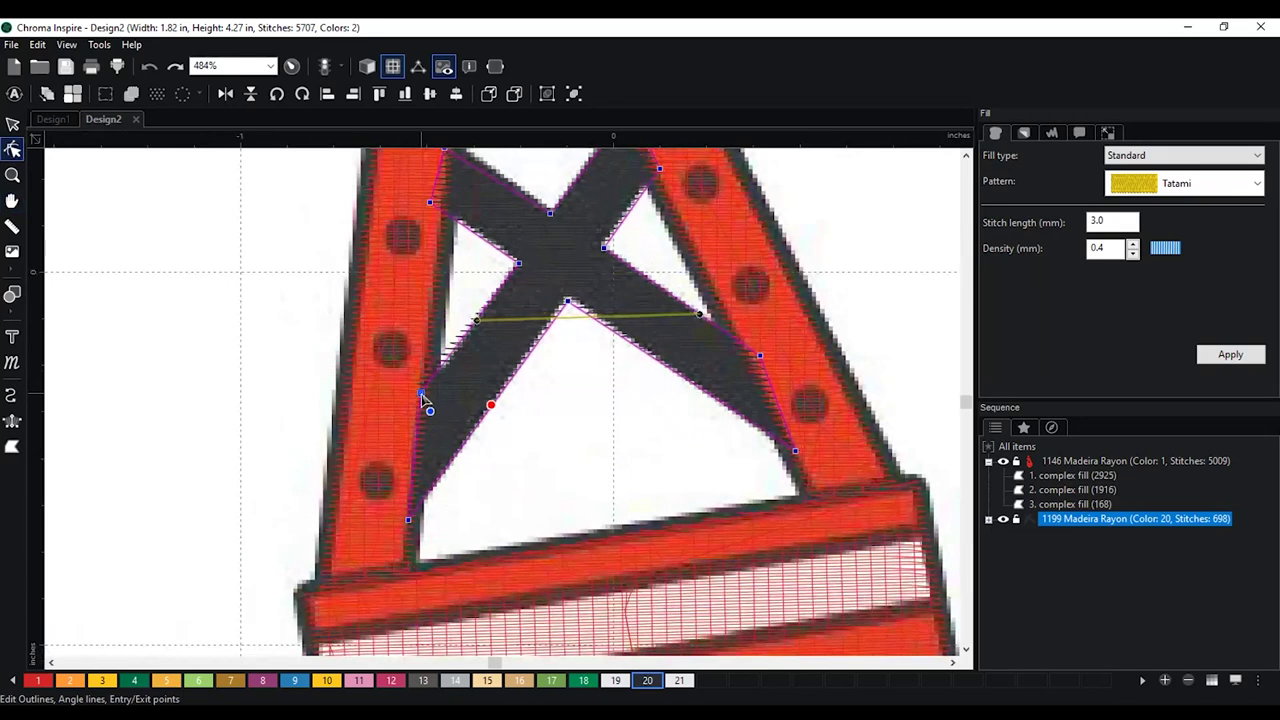
pyautogui.click(568, 302)
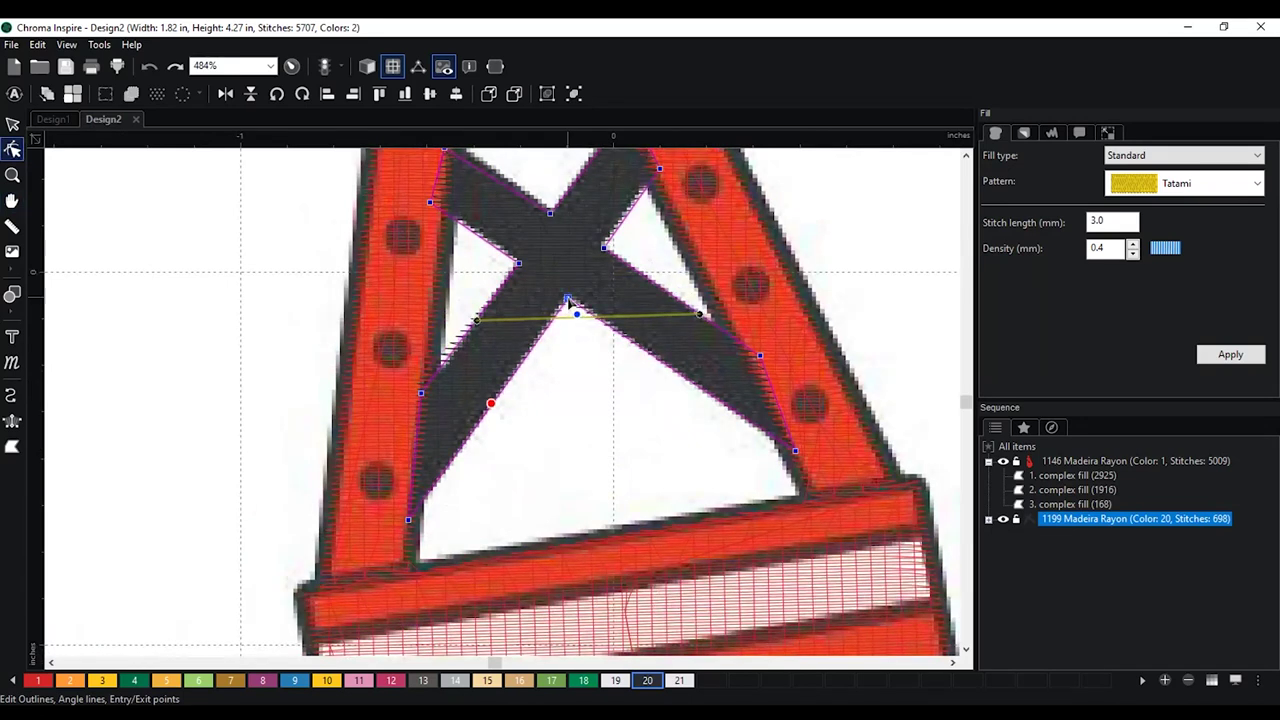
pyautogui.click(603, 247)
pyautogui.moveTo(605, 247); pyautogui.dragTo(602, 244)
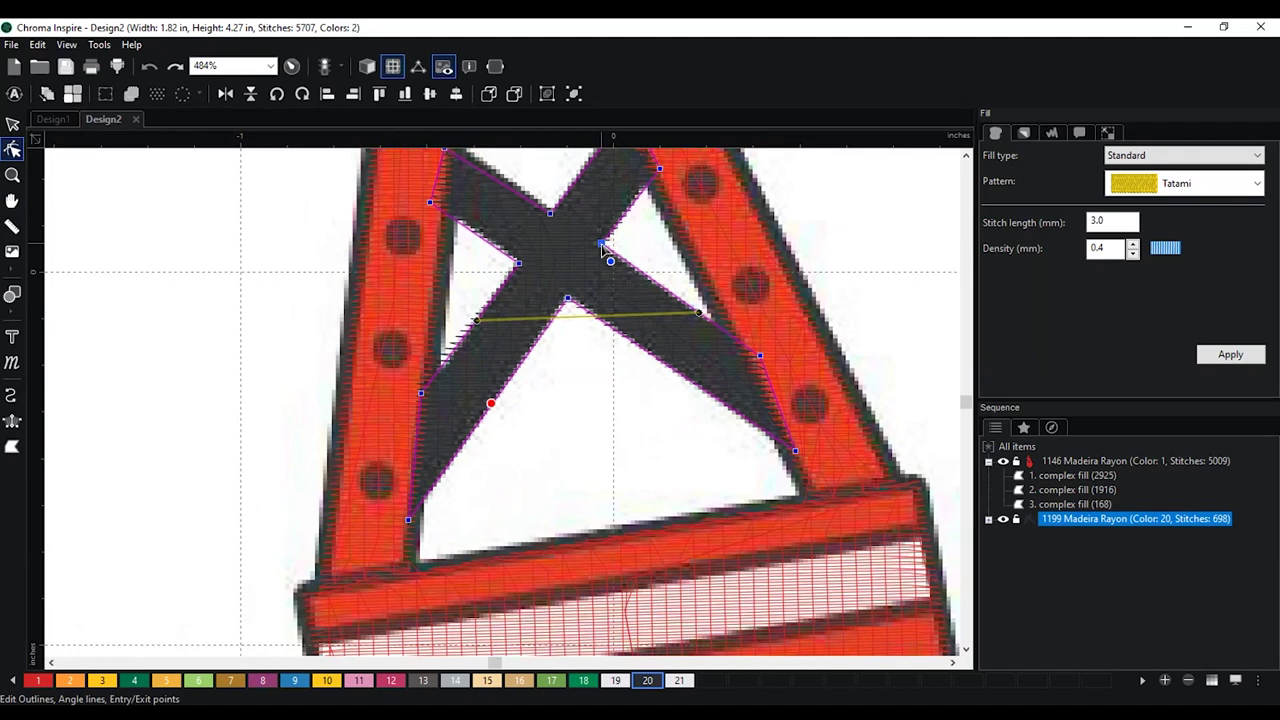
# Move the upper point of the brace's lower-left end slightly down and further into the left tower leg
pyautogui.press('space')
pyautogui.moveTo(460, 217); pyautogui.dragTo(464, 269)
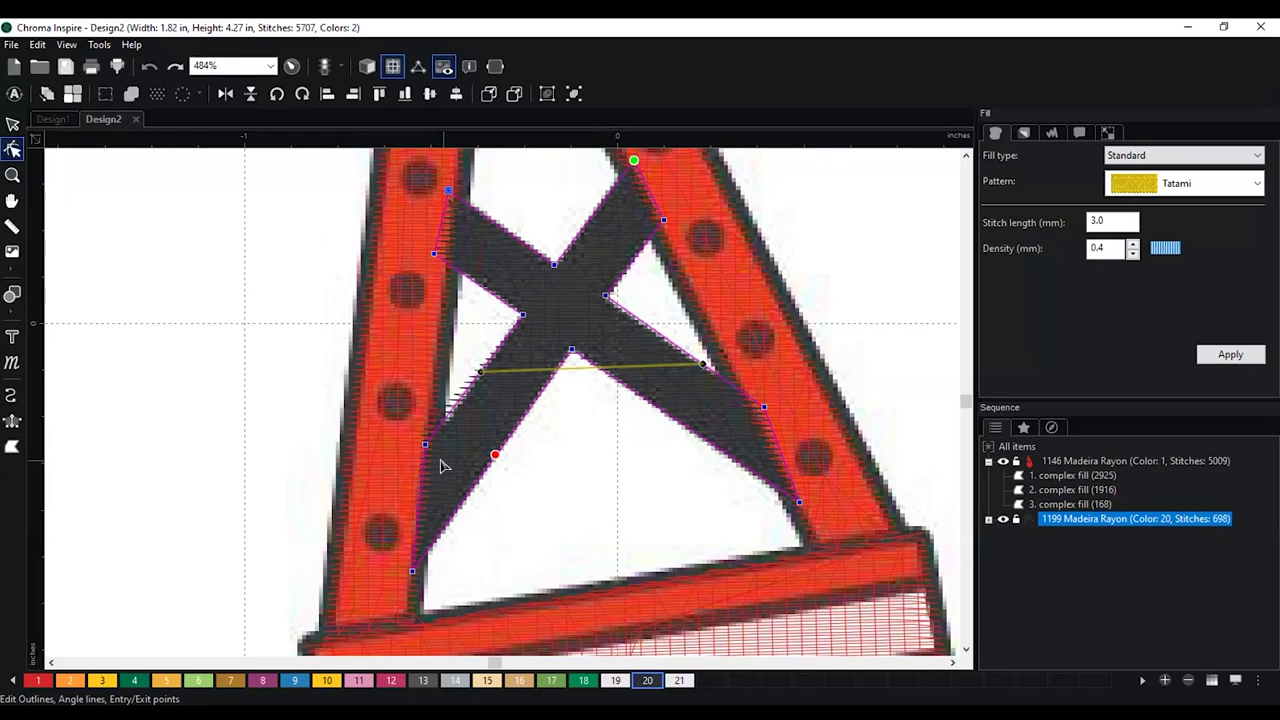
pyautogui.moveTo(424, 444); pyautogui.dragTo(422, 448)
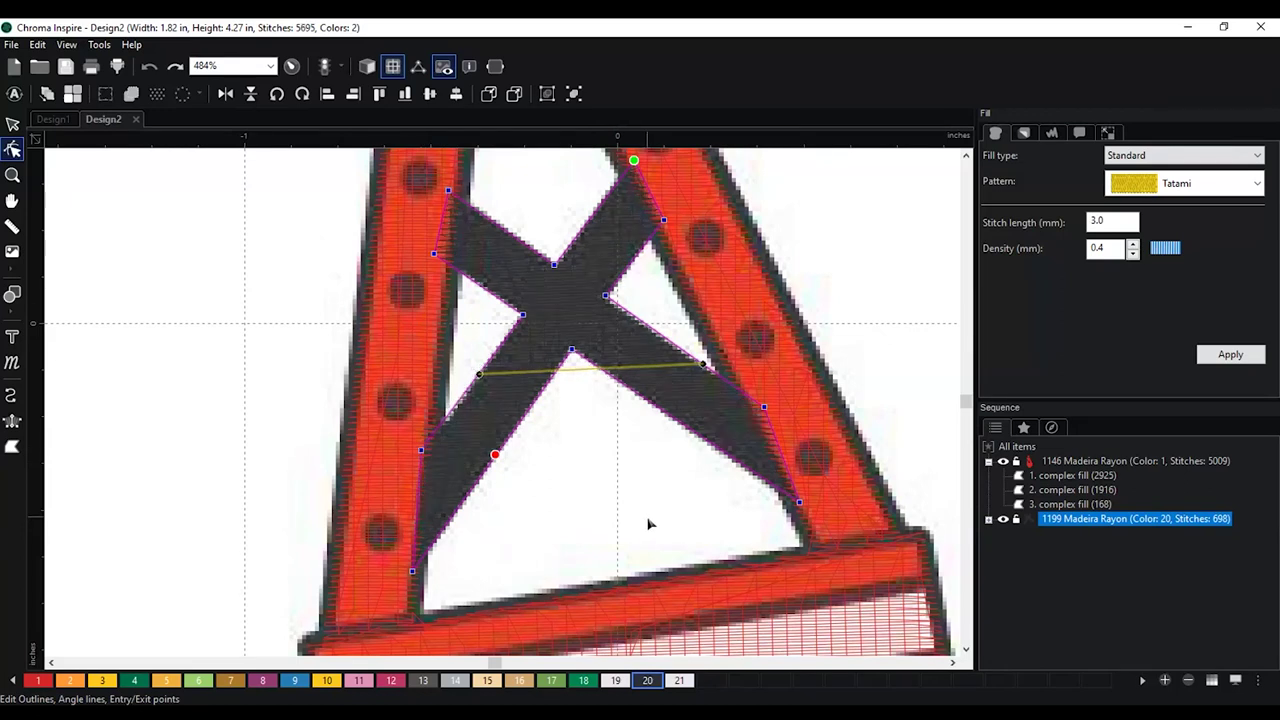
# Deselect the cross brace and preview the buoy in the 3D stitch view
pyautogui.scroll(-2, 648, 524)
pyautogui.click(619, 482)
pyautogui.scroll(-3, 619, 482)
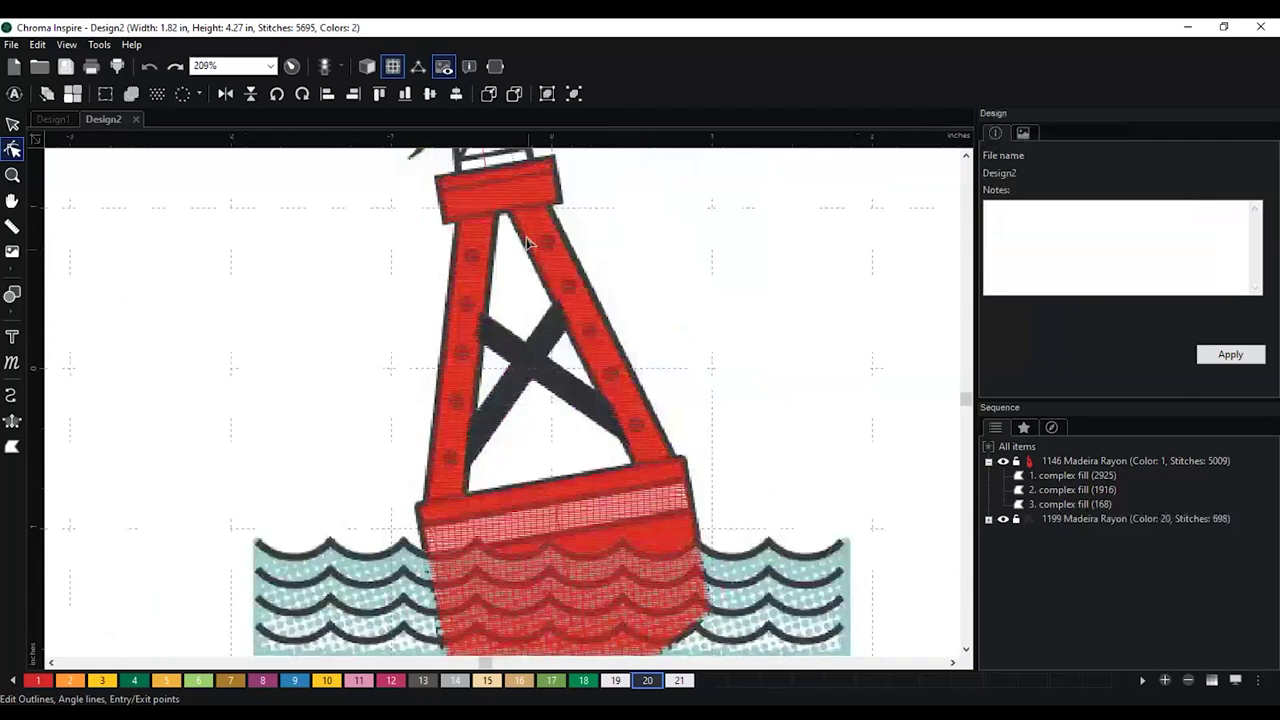
pyautogui.click(365, 68)
pyautogui.scroll(-1, 619, 383)
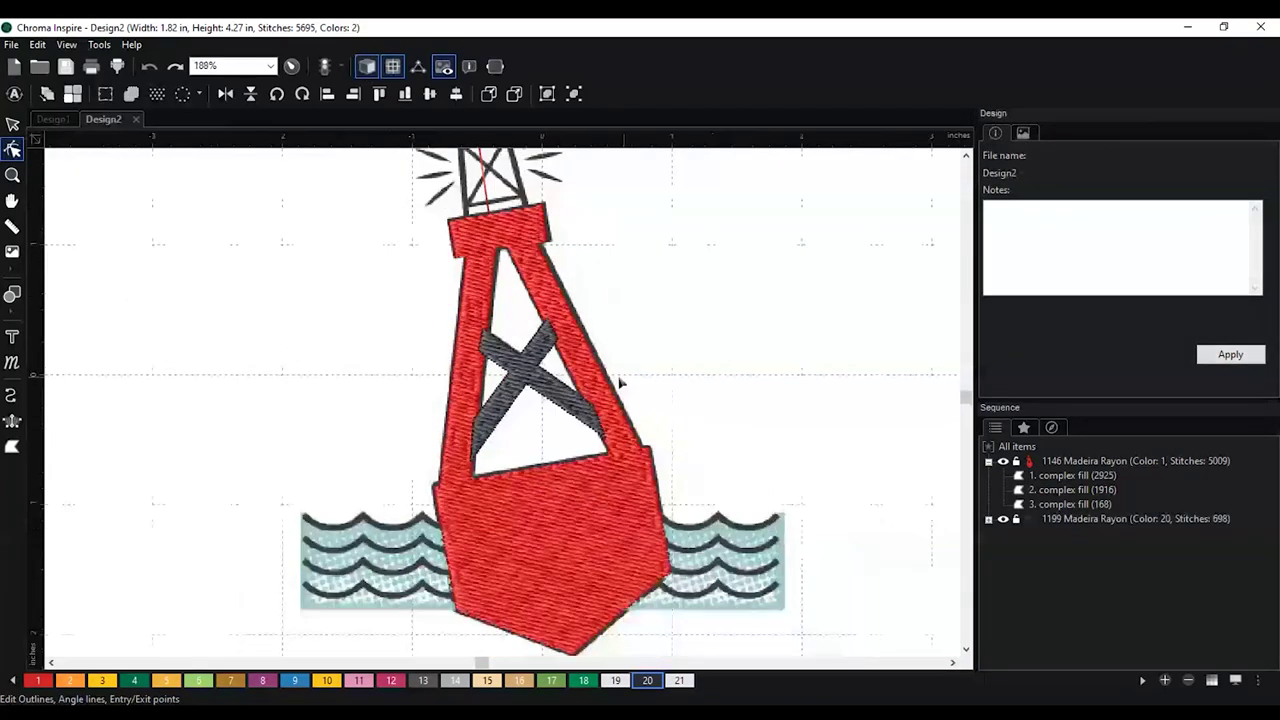
pyautogui.scroll(-1, 617, 457)
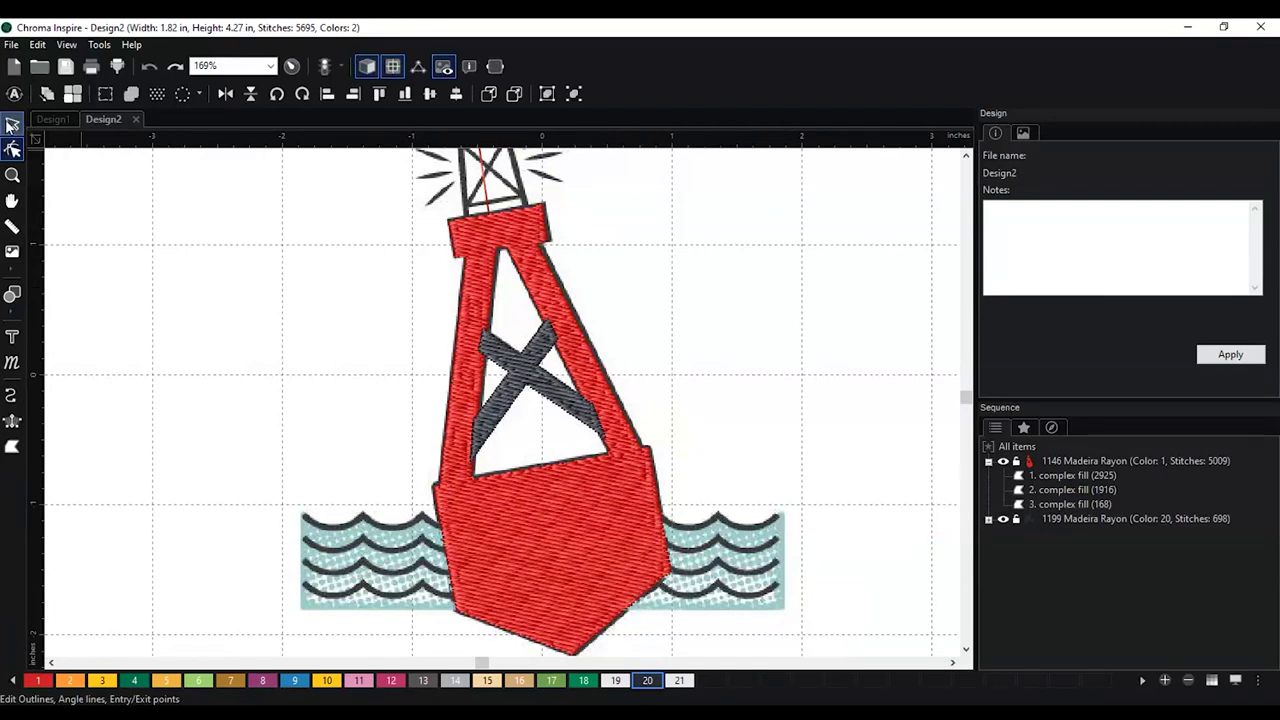
# Move the cross brace to the start of the sewing sequence so it stitches beneath the red tower legs
pyautogui.click(12, 122)
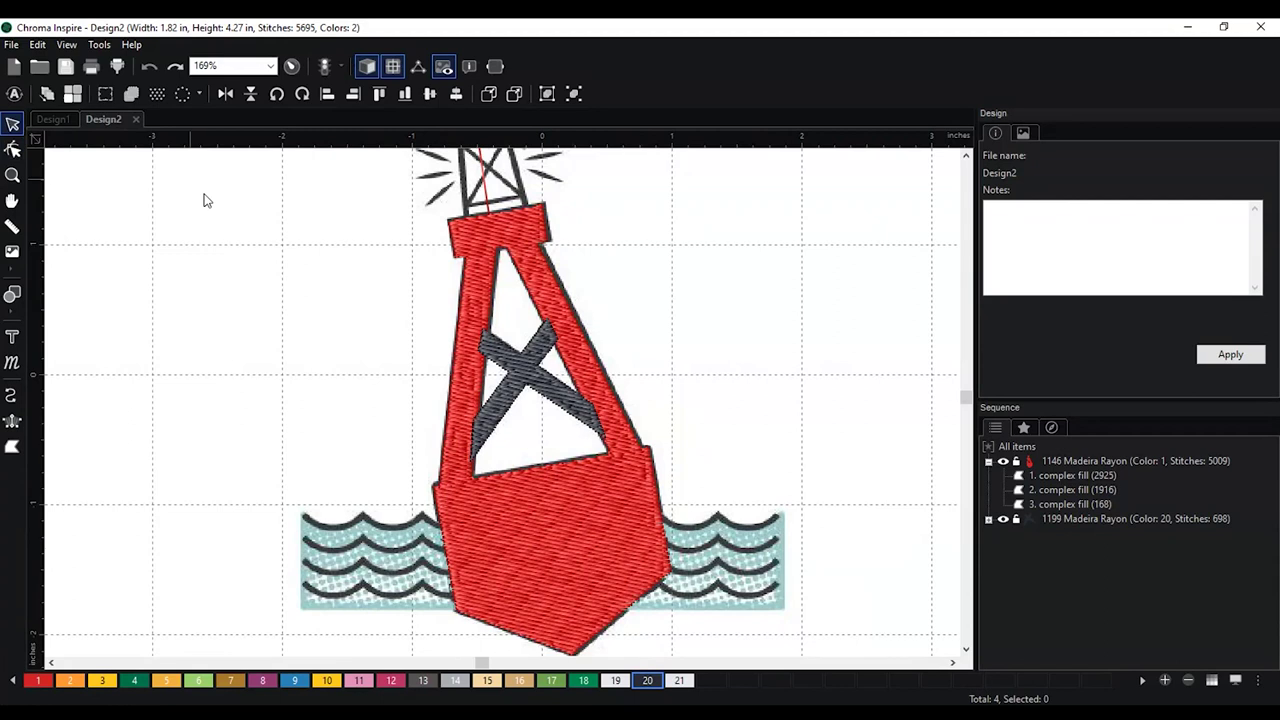
pyautogui.click(531, 370)
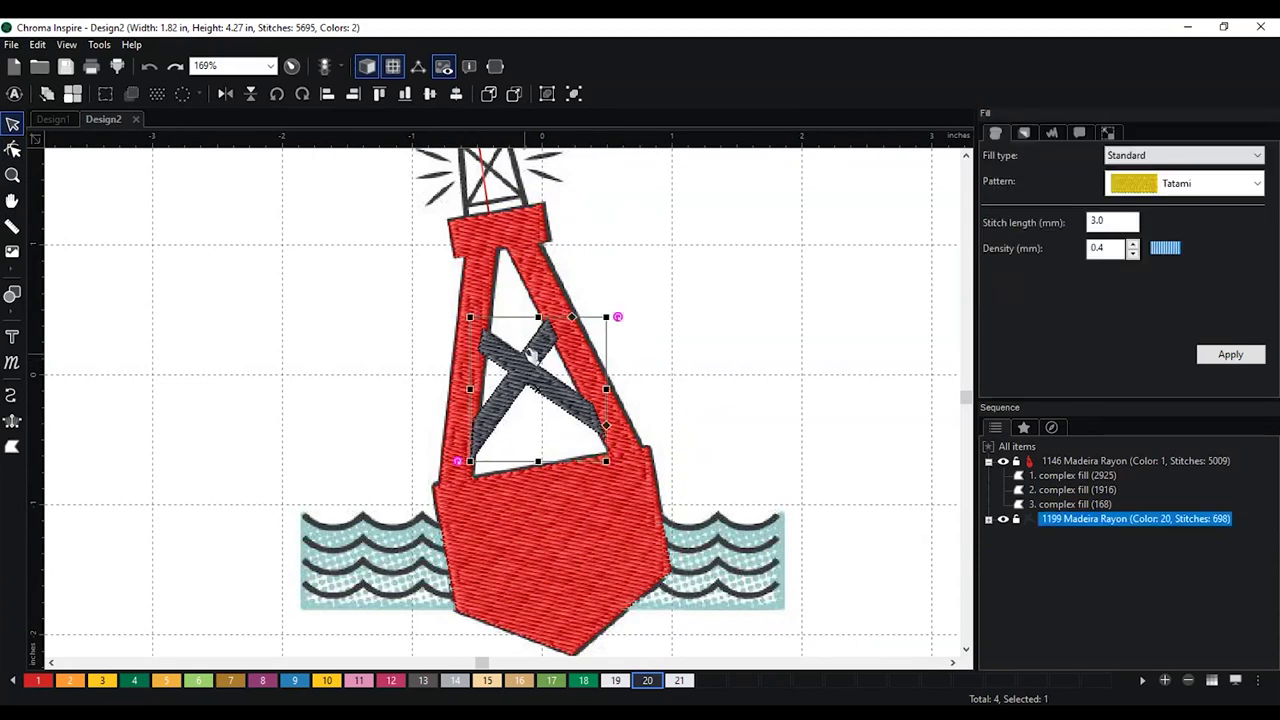
pyautogui.click(514, 93)
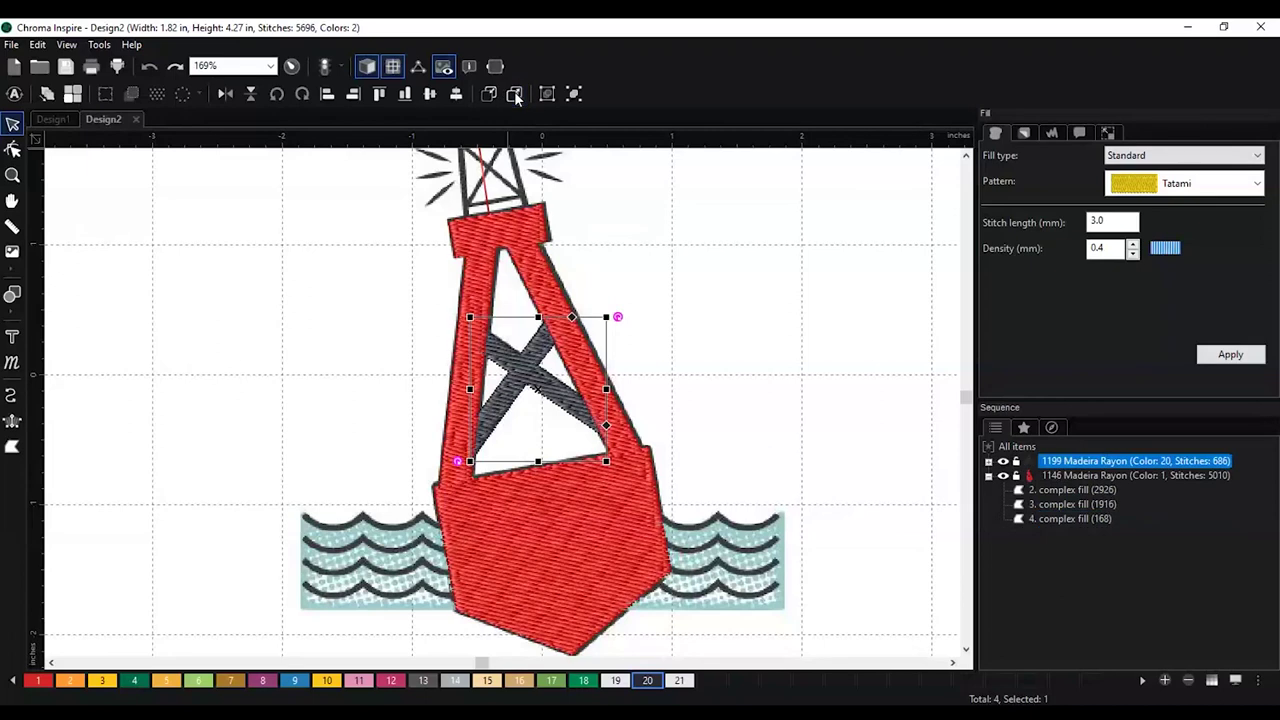
pyautogui.click(709, 346)
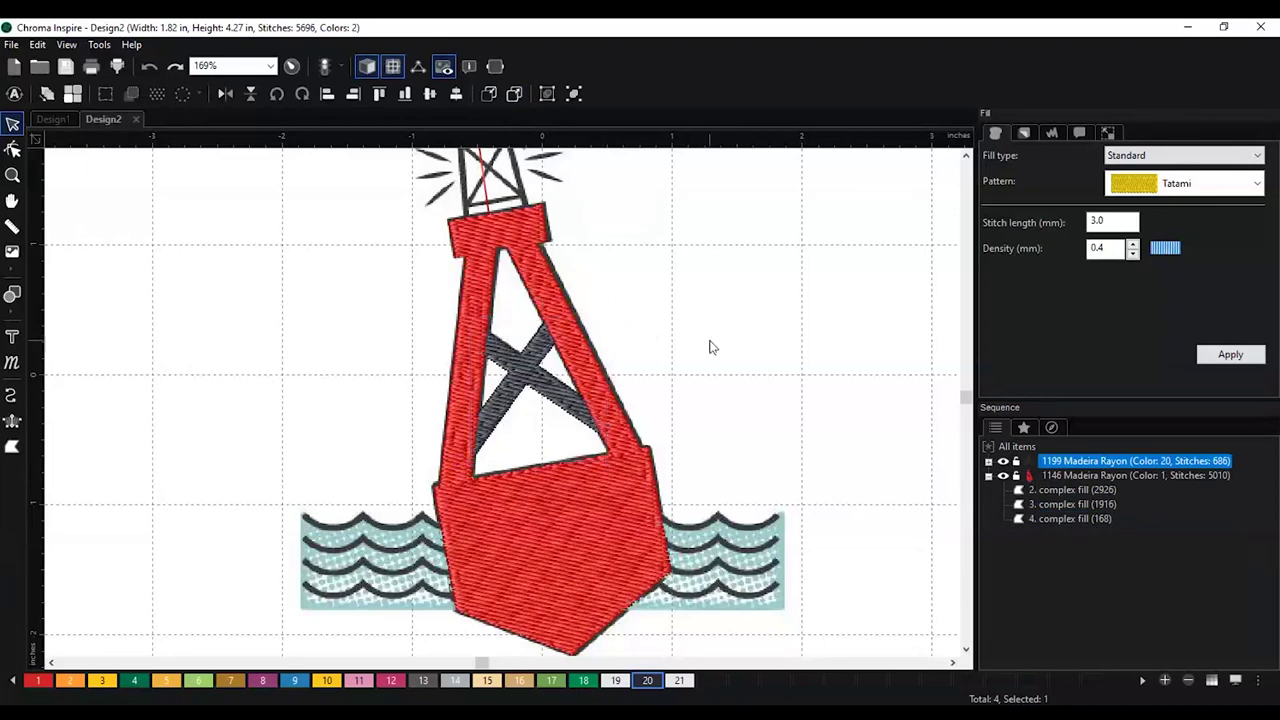
pyautogui.scroll(-1, 680, 349)
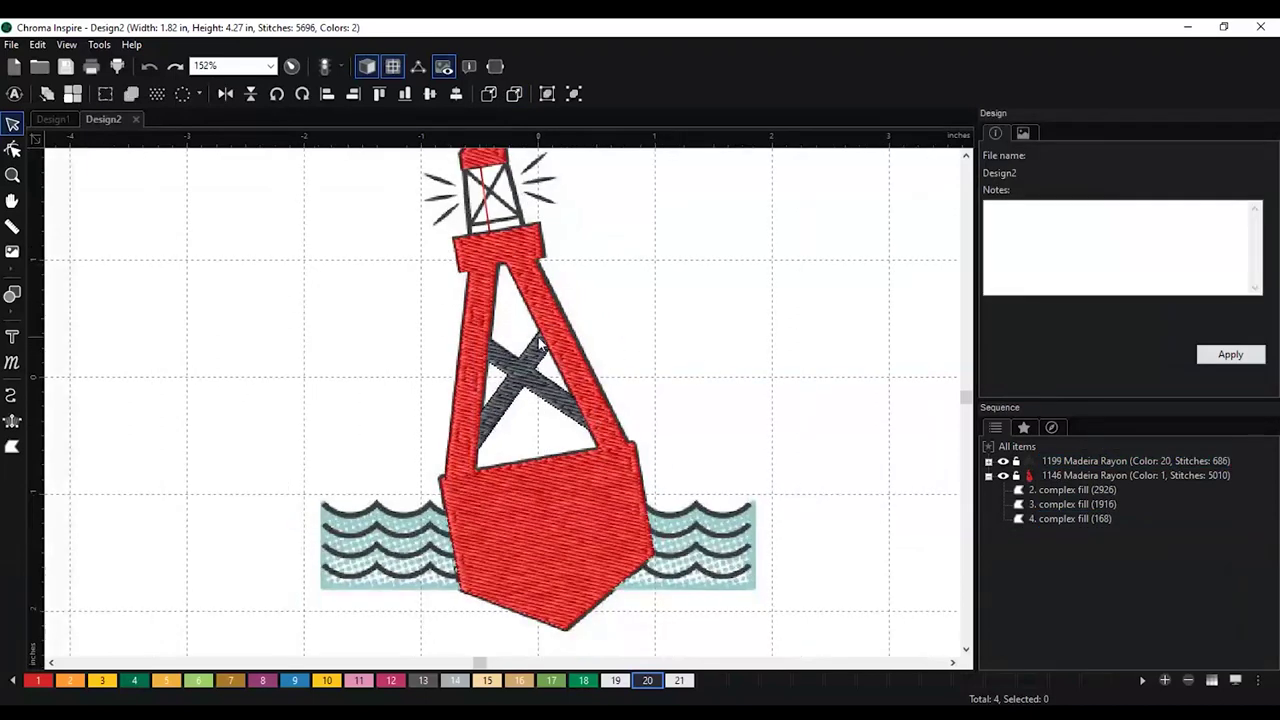
pyautogui.scroll(-1, 613, 438)
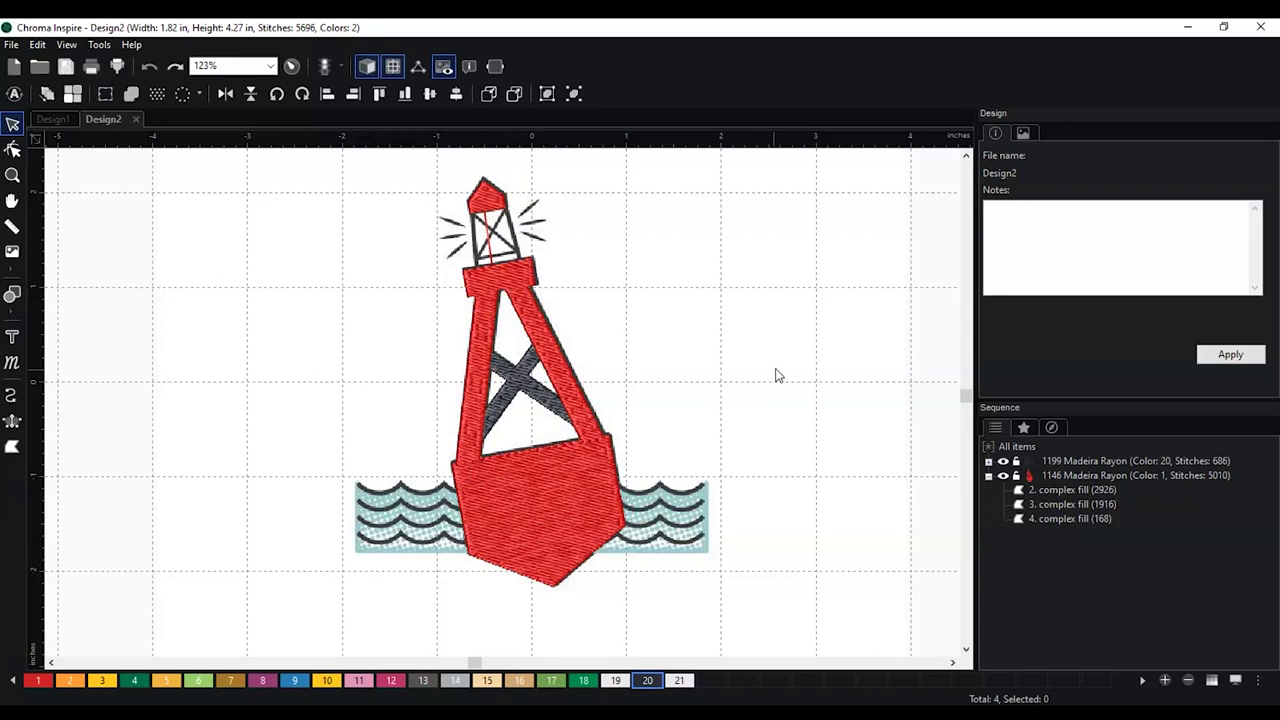
# Examine the connecting thread between the tower's top band and the cap by selecting the two fills in turn
pyautogui.press('space')
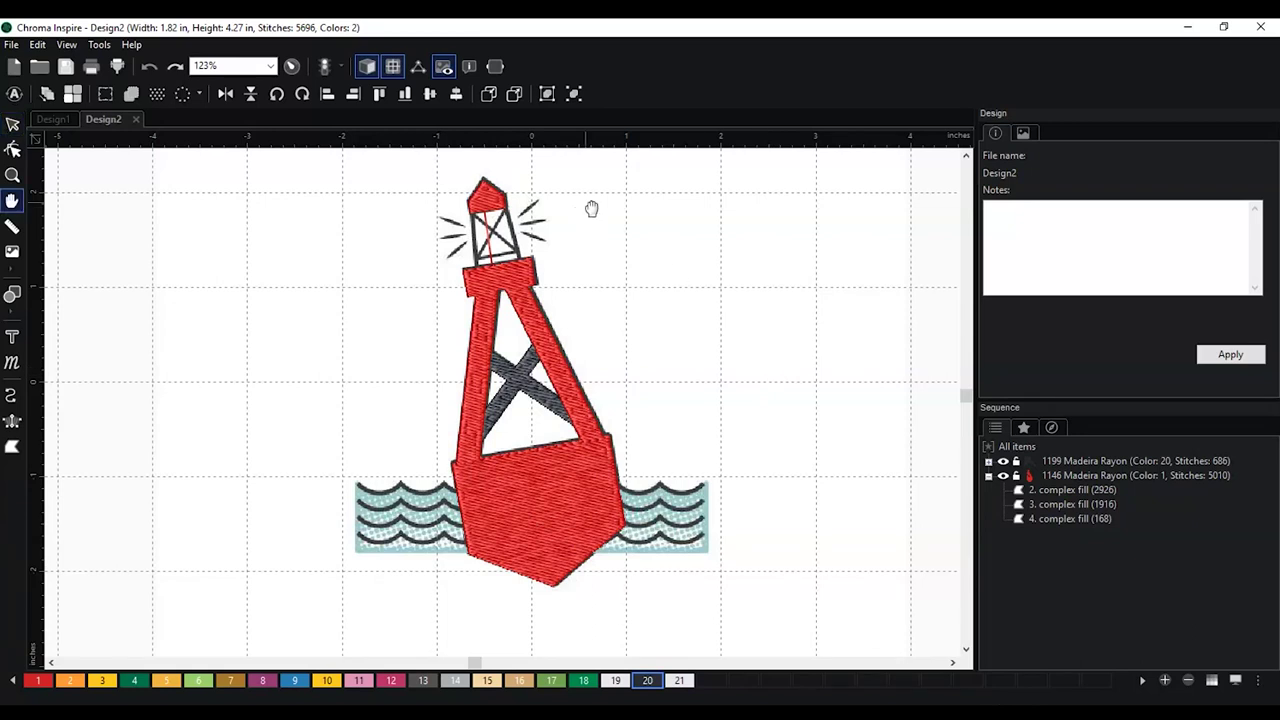
pyautogui.scroll(2, 592, 208)
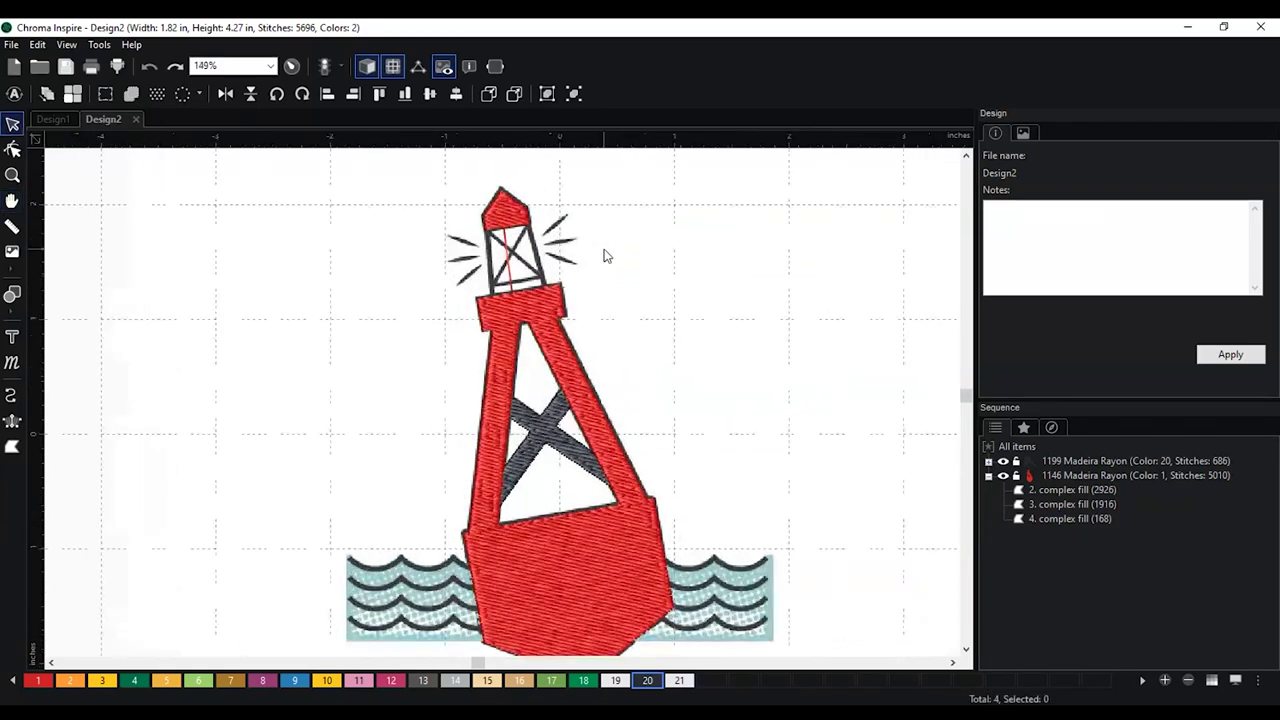
pyautogui.moveTo(644, 233); pyautogui.dragTo(634, 303)
pyautogui.scroll(2, 630, 305)
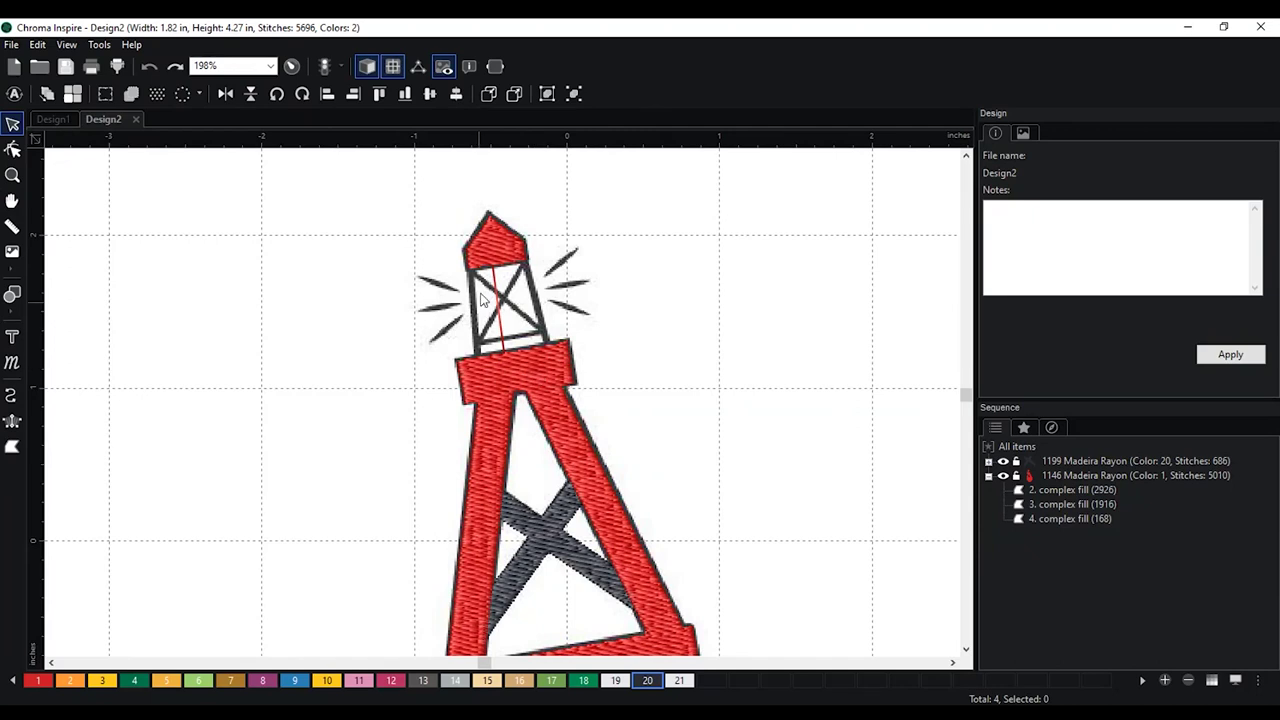
pyautogui.click(505, 252)
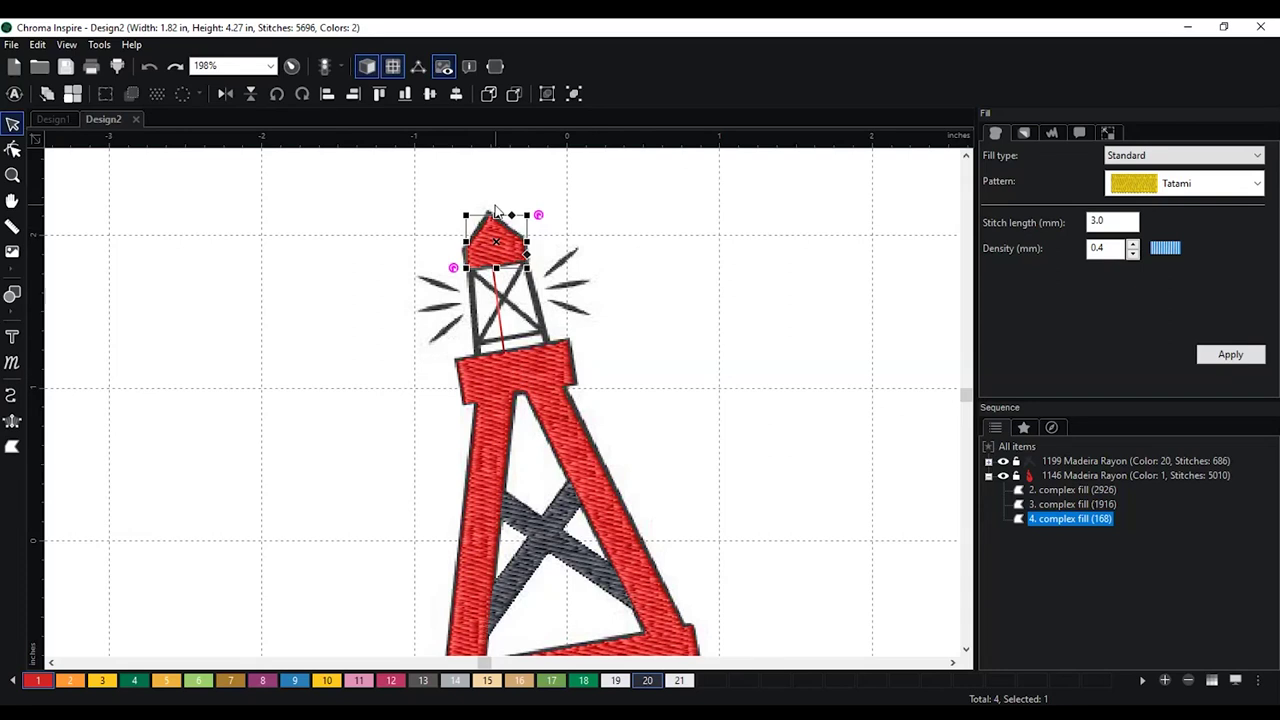
pyautogui.click(535, 369)
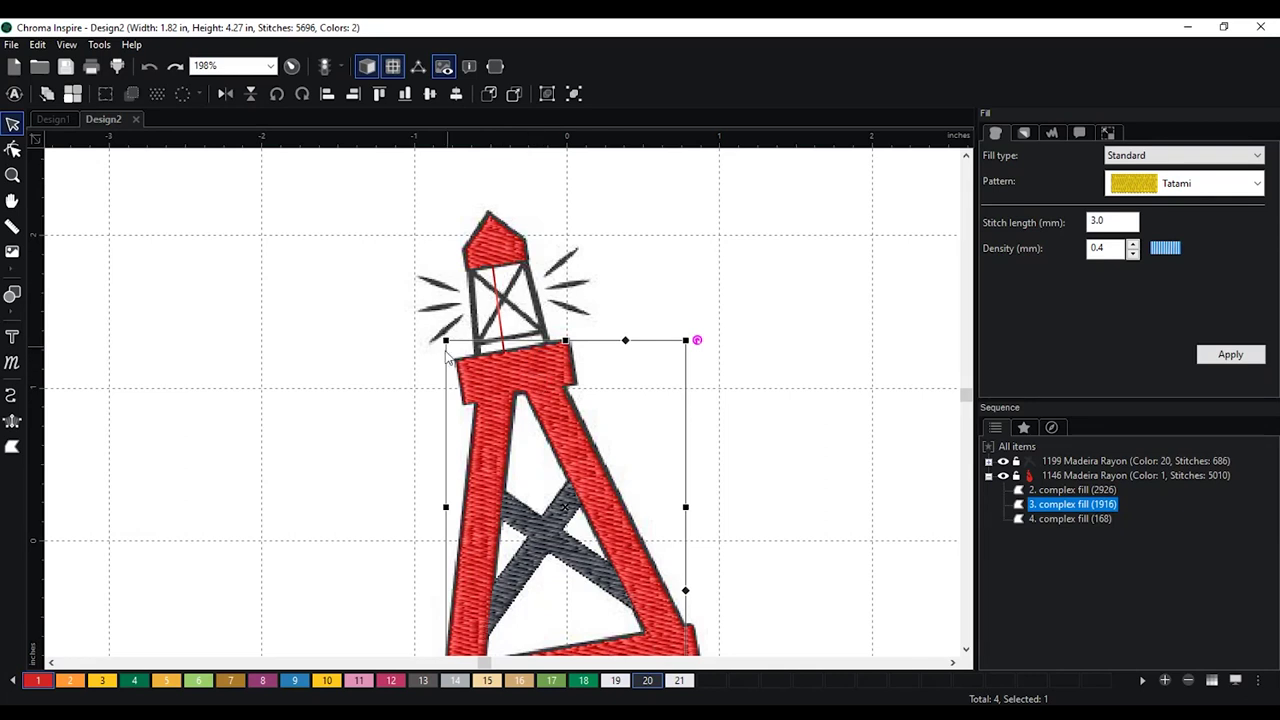
pyautogui.scroll(-1, 515, 372)
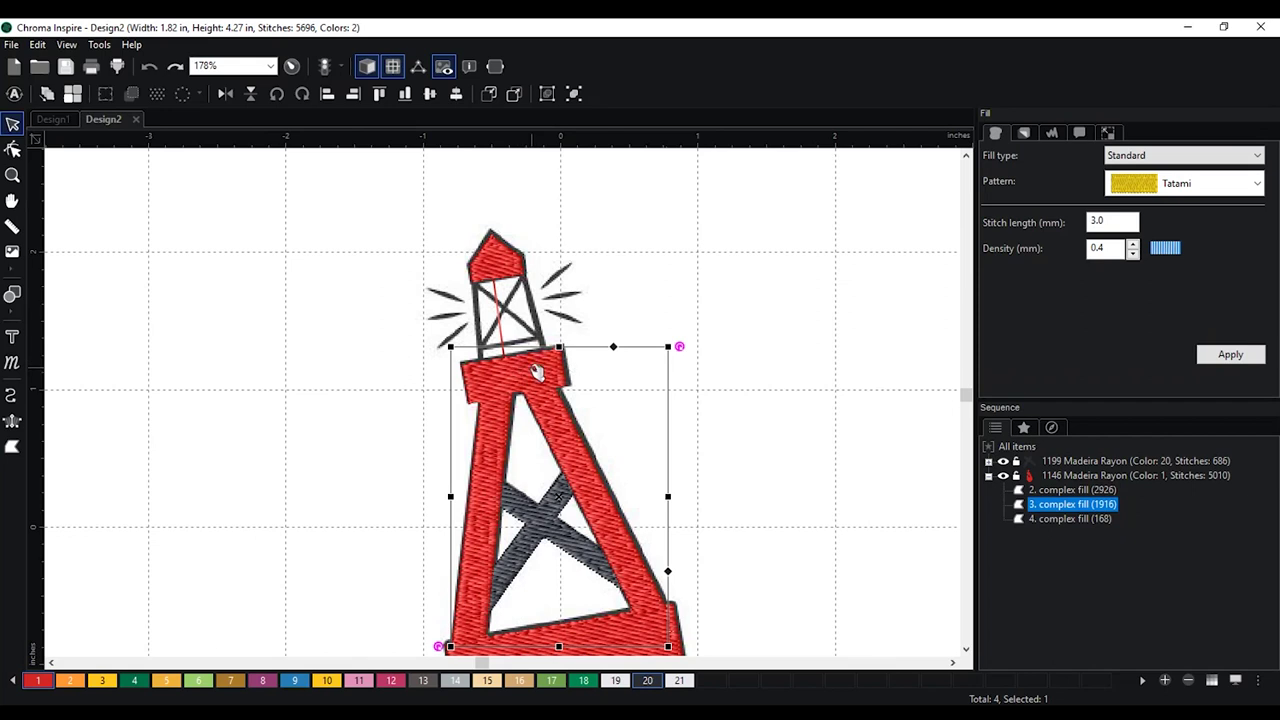
pyautogui.click(503, 262)
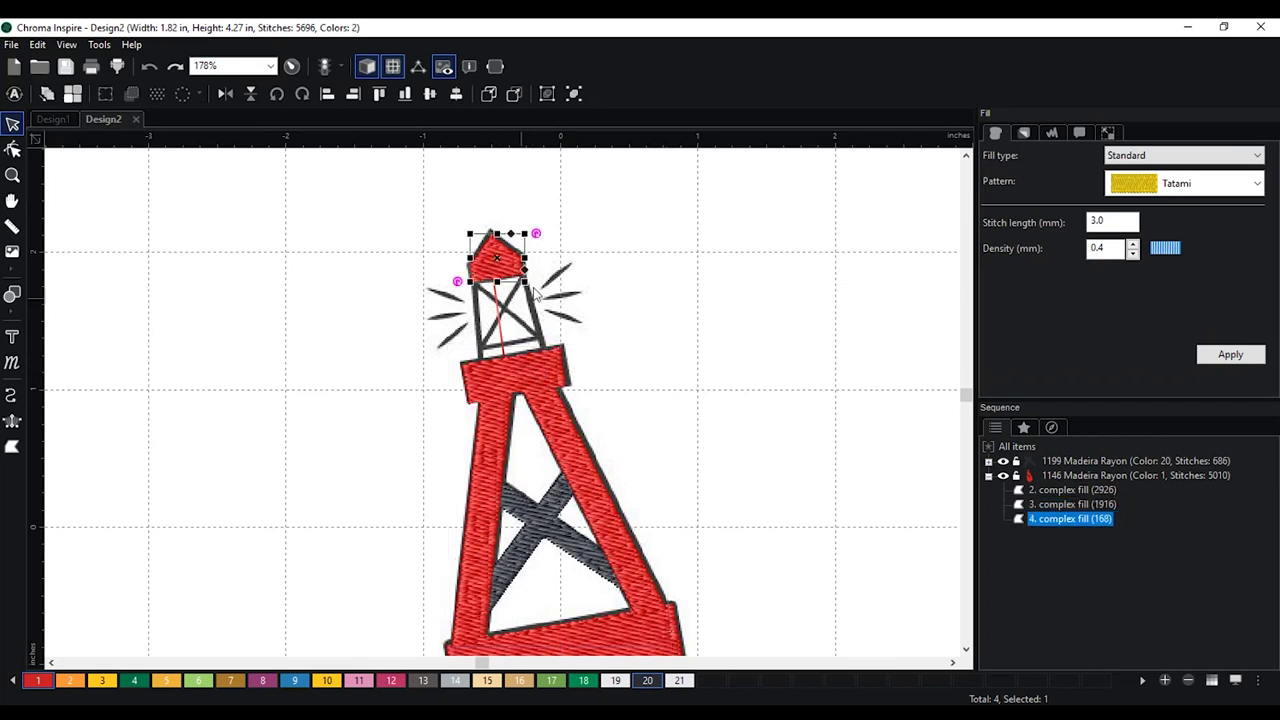
# Set the end command of the red tower fill to trim and apply it
pyautogui.click(538, 373)
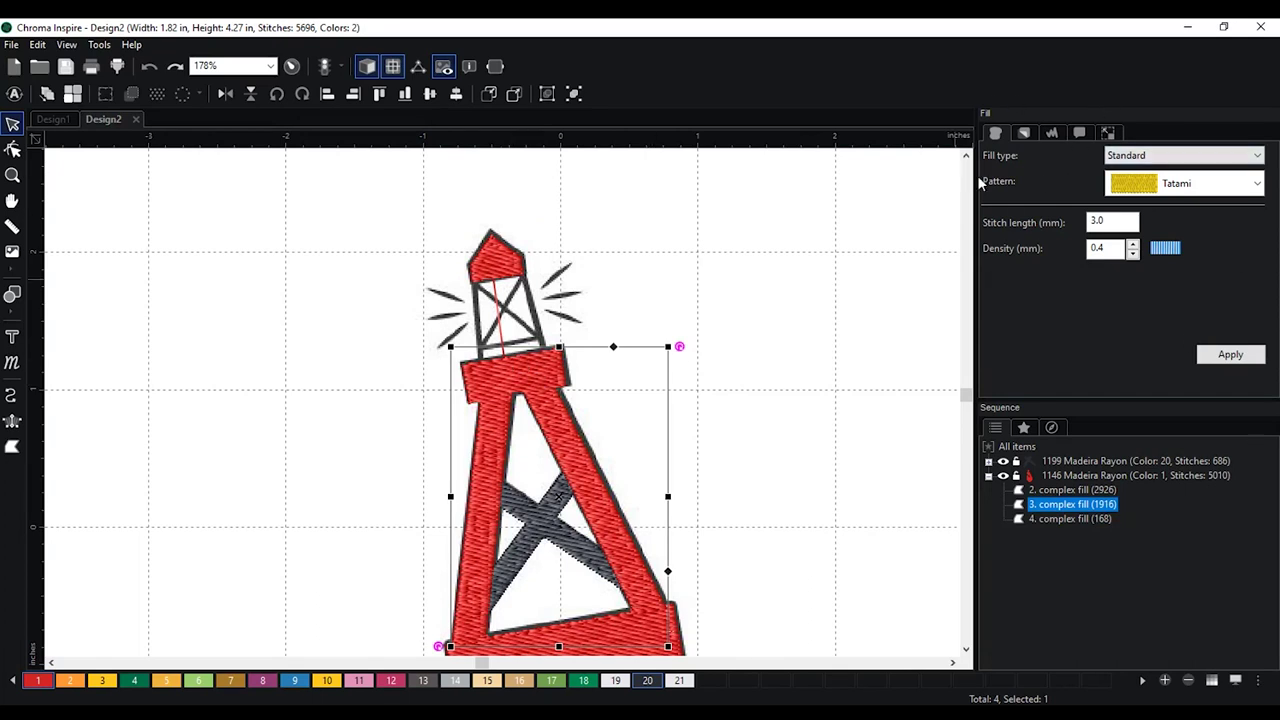
pyautogui.click(1080, 133)
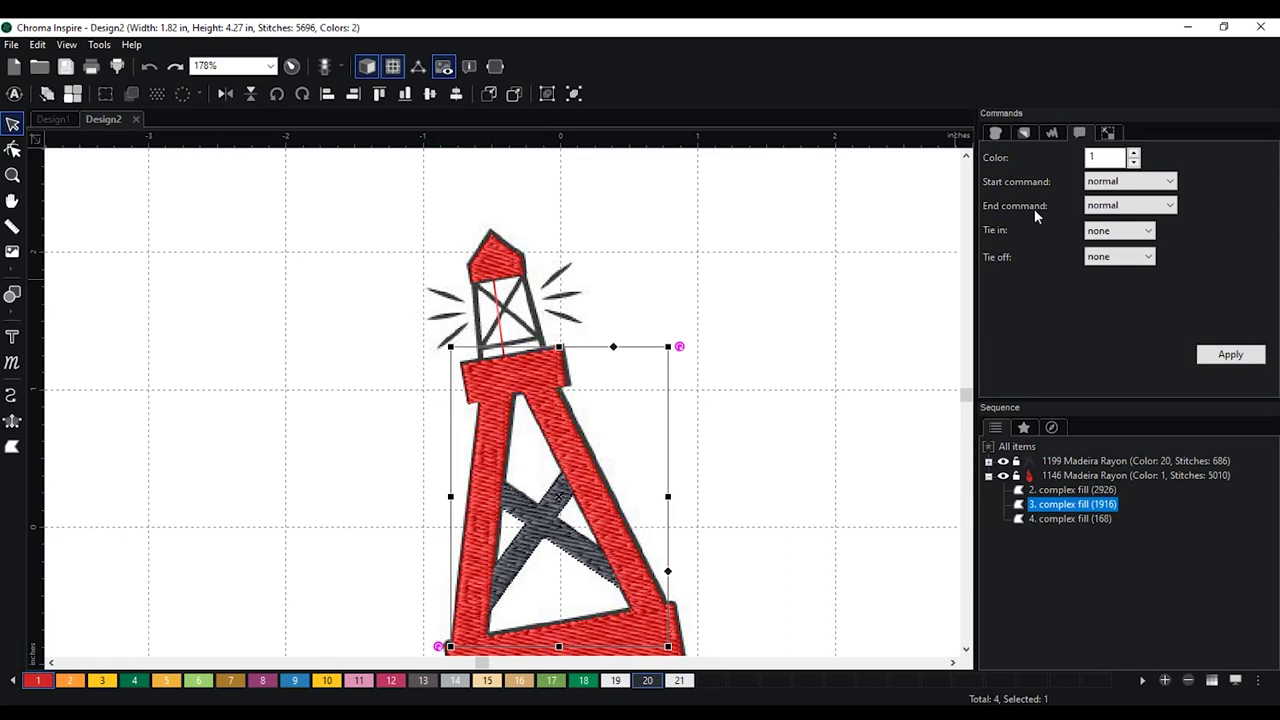
pyautogui.click(1168, 207)
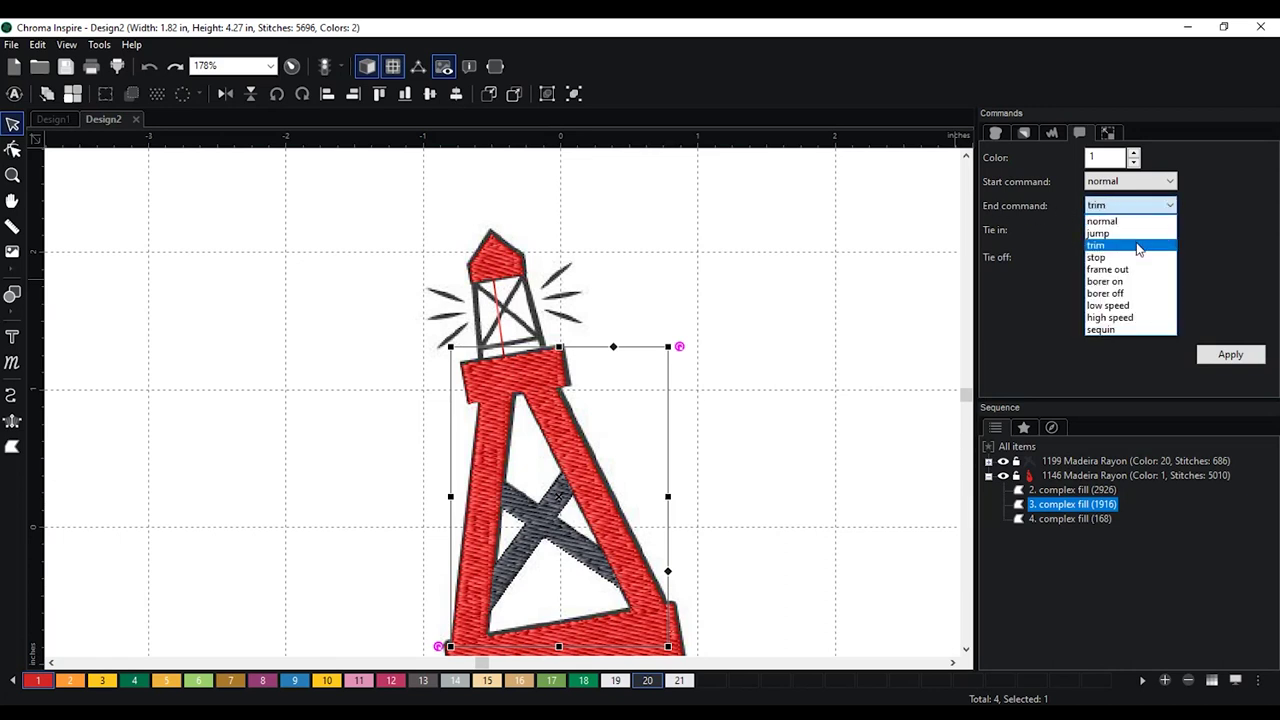
pyautogui.click(1137, 246)
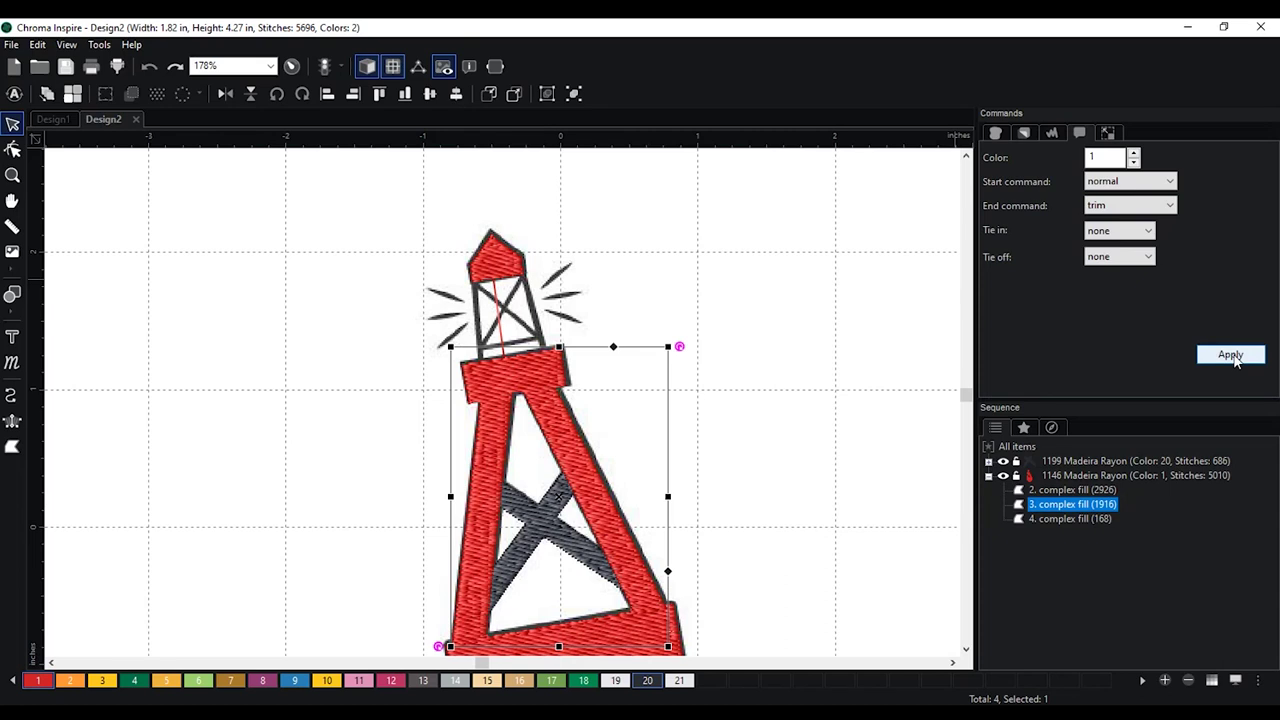
pyautogui.click(1231, 355)
pyautogui.click(929, 297)
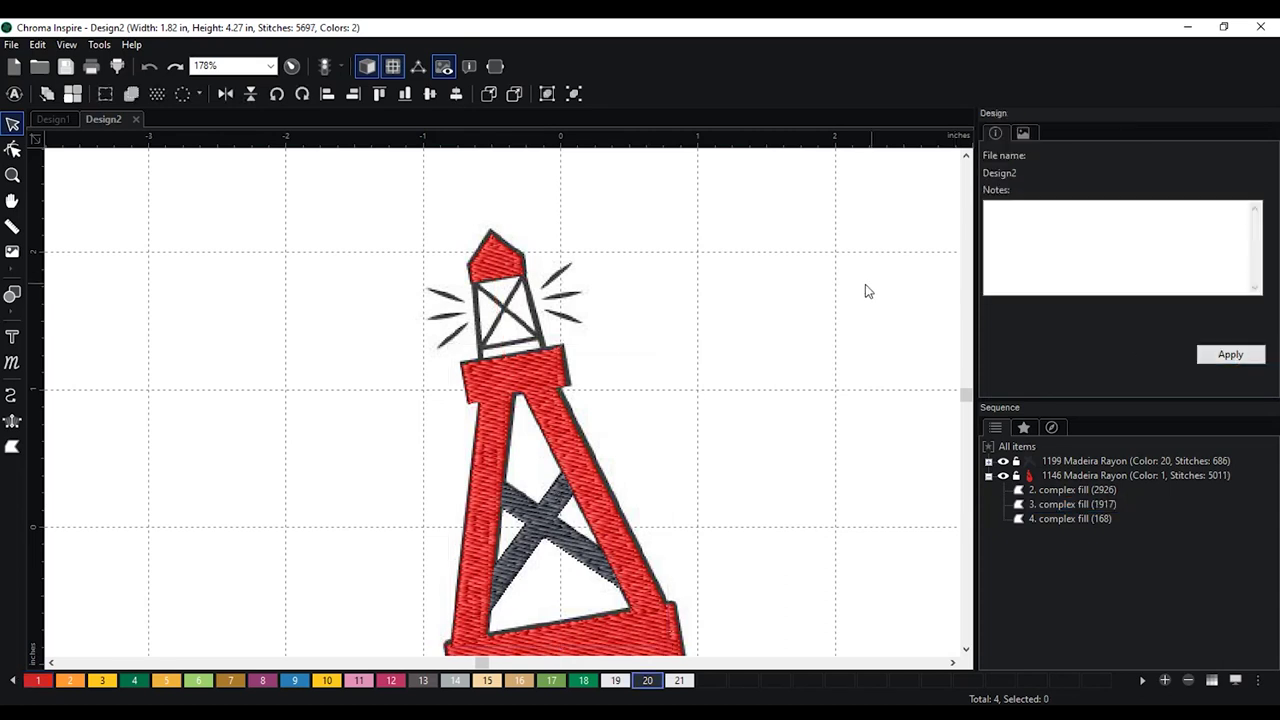
# Check the trimmed tower in the full design and turn off the 3D stitch view
pyautogui.click(552, 385)
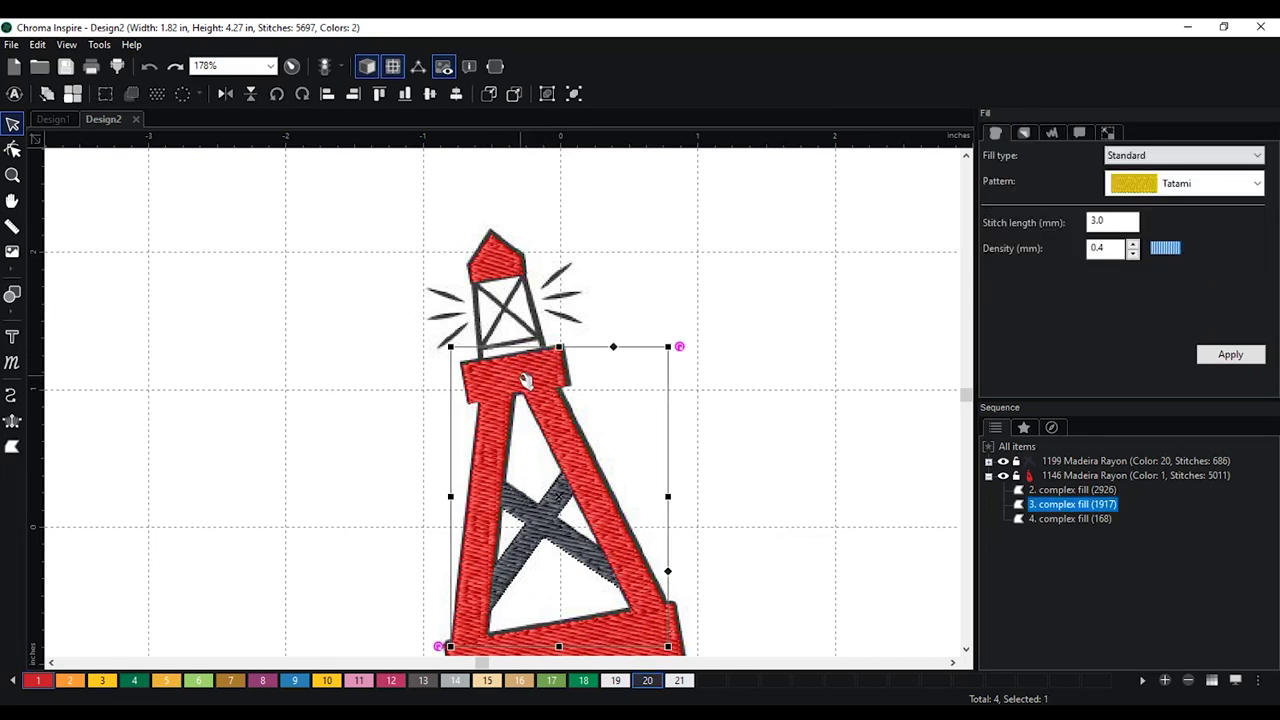
pyautogui.click(778, 363)
pyautogui.scroll(-2, 751, 451)
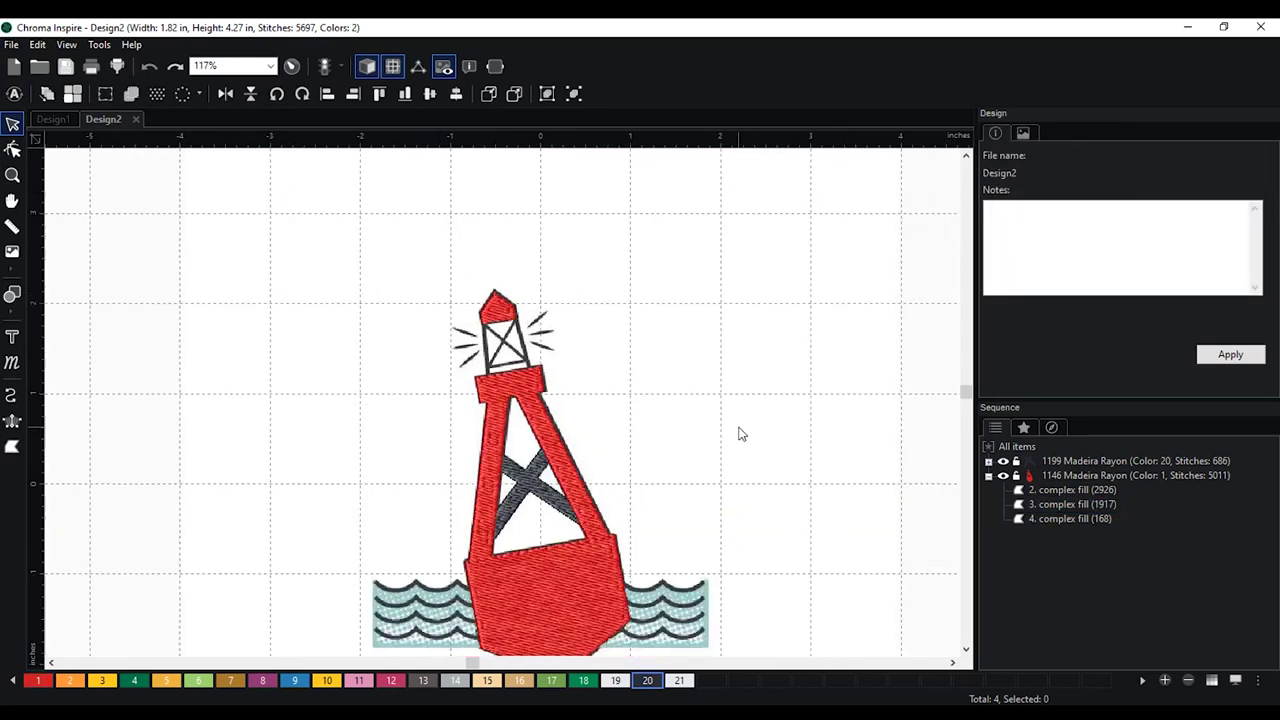
pyautogui.press('space')
pyautogui.moveTo(745, 433); pyautogui.dragTo(745, 349)
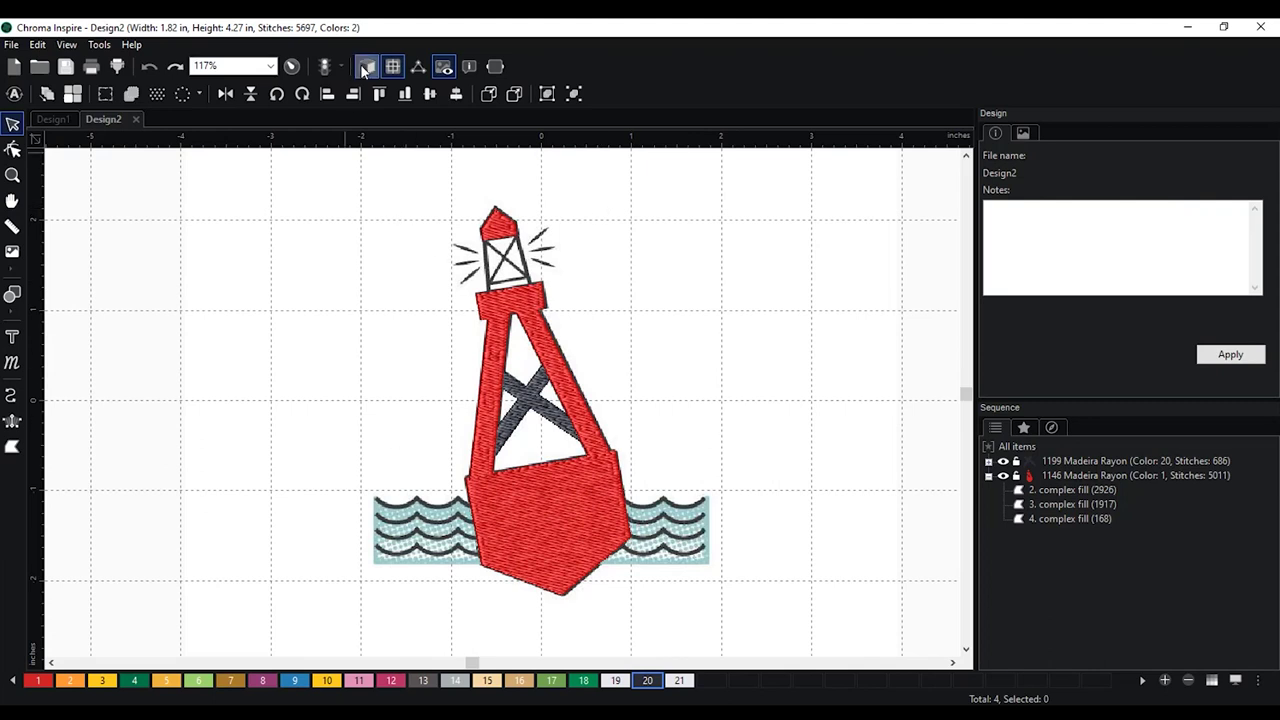
pyautogui.click(366, 67)
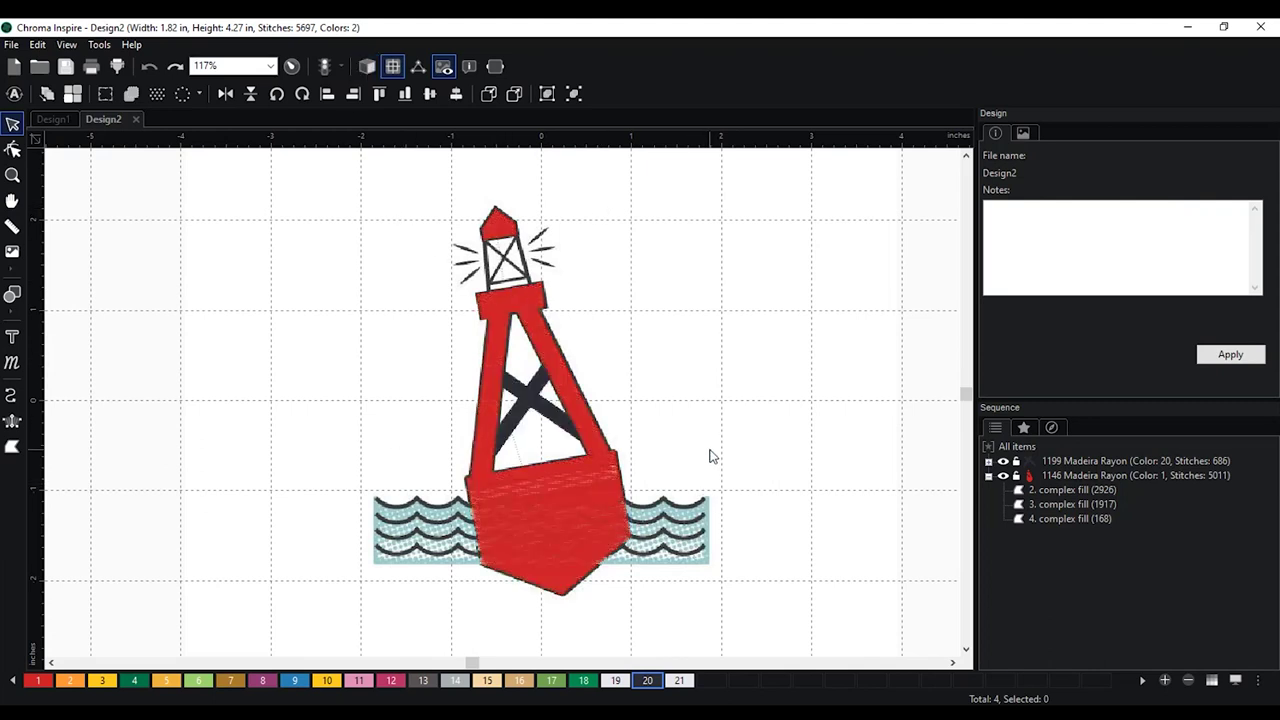
# Draw a slanted six-point classic satin column in thread color 20 on the empty area beside the tower's right leg
pyautogui.scroll(-2, 713, 392)
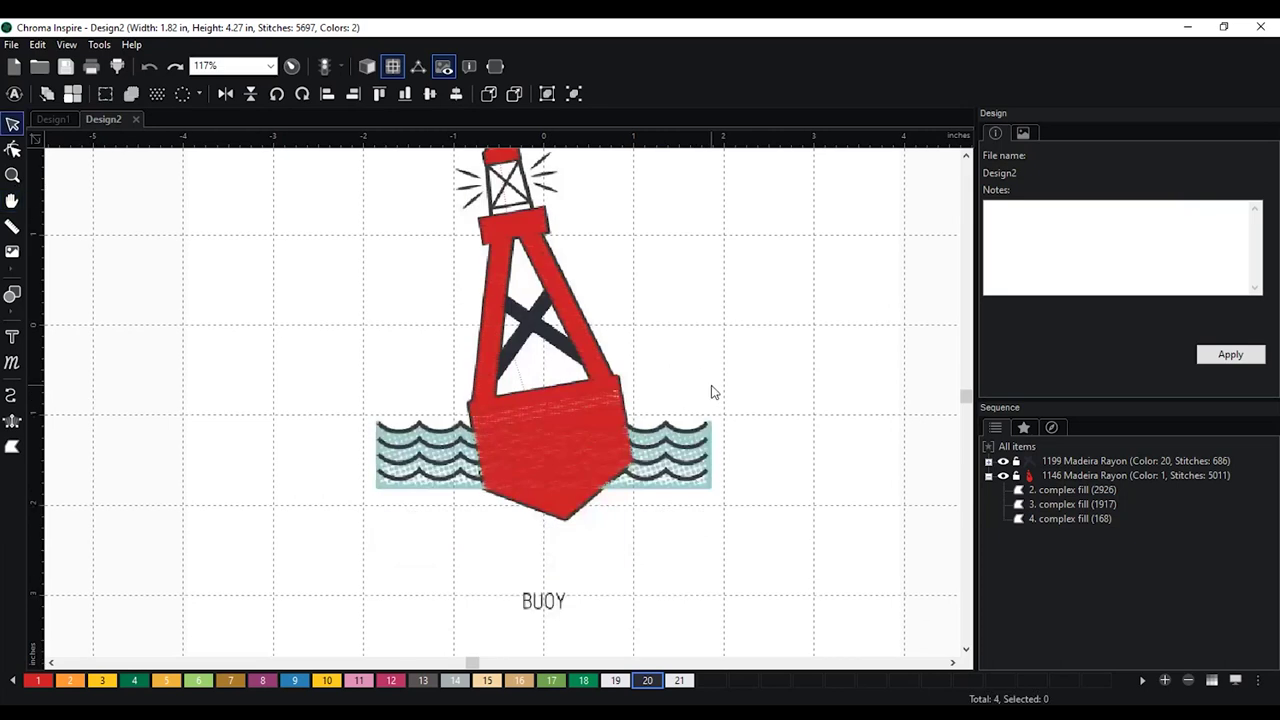
pyautogui.scroll(3, 713, 392)
pyautogui.press('h')
pyautogui.moveTo(791, 349); pyautogui.dragTo(751, 363)
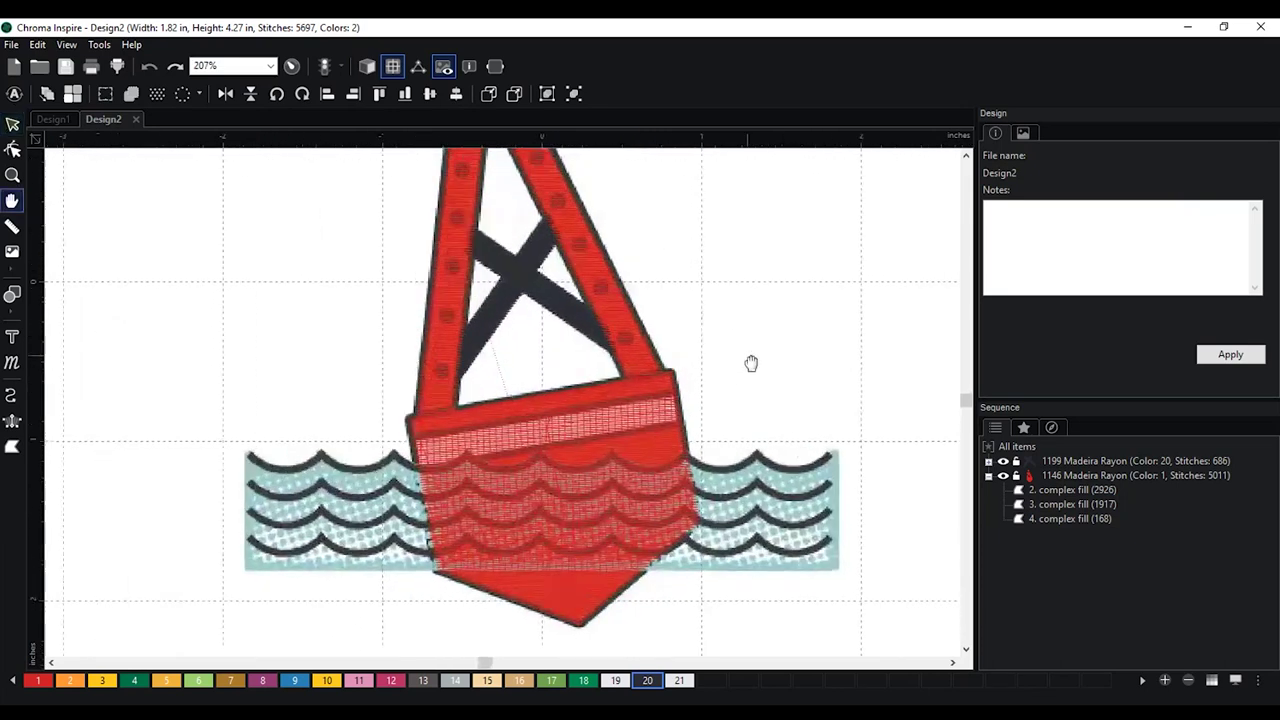
pyautogui.press('s')
pyautogui.scroll(1, 751, 363)
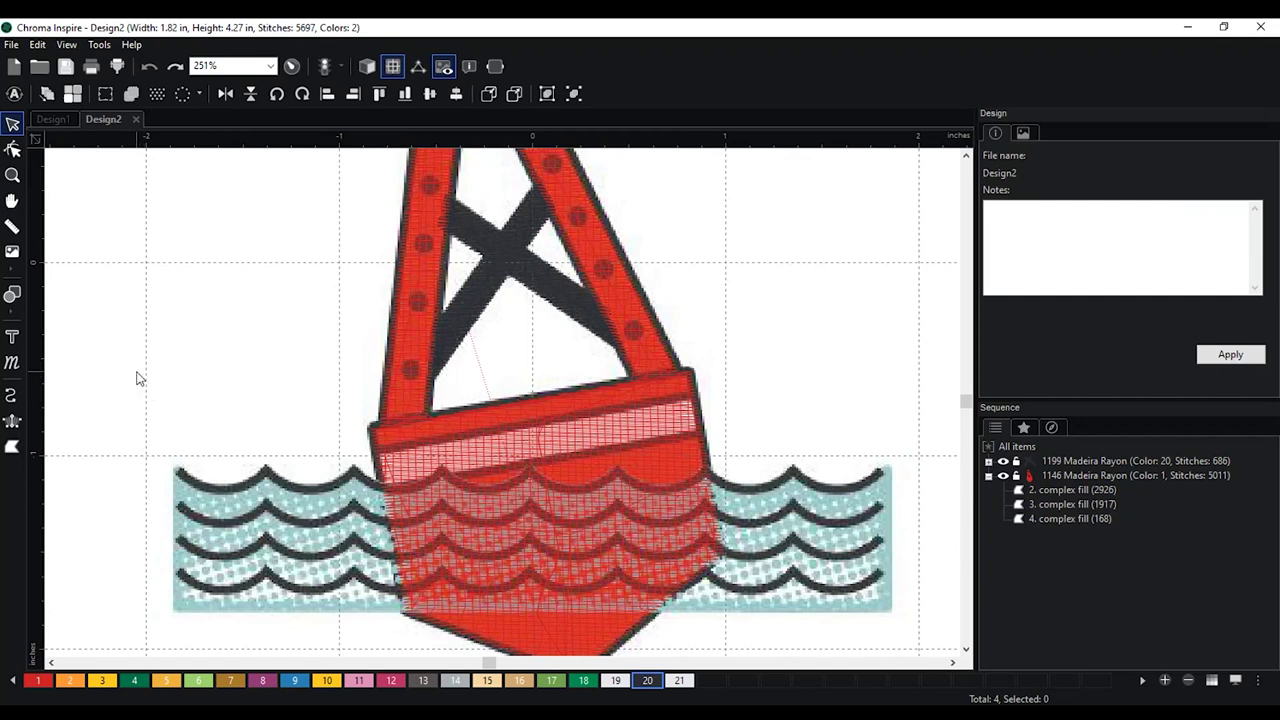
pyautogui.click(13, 424)
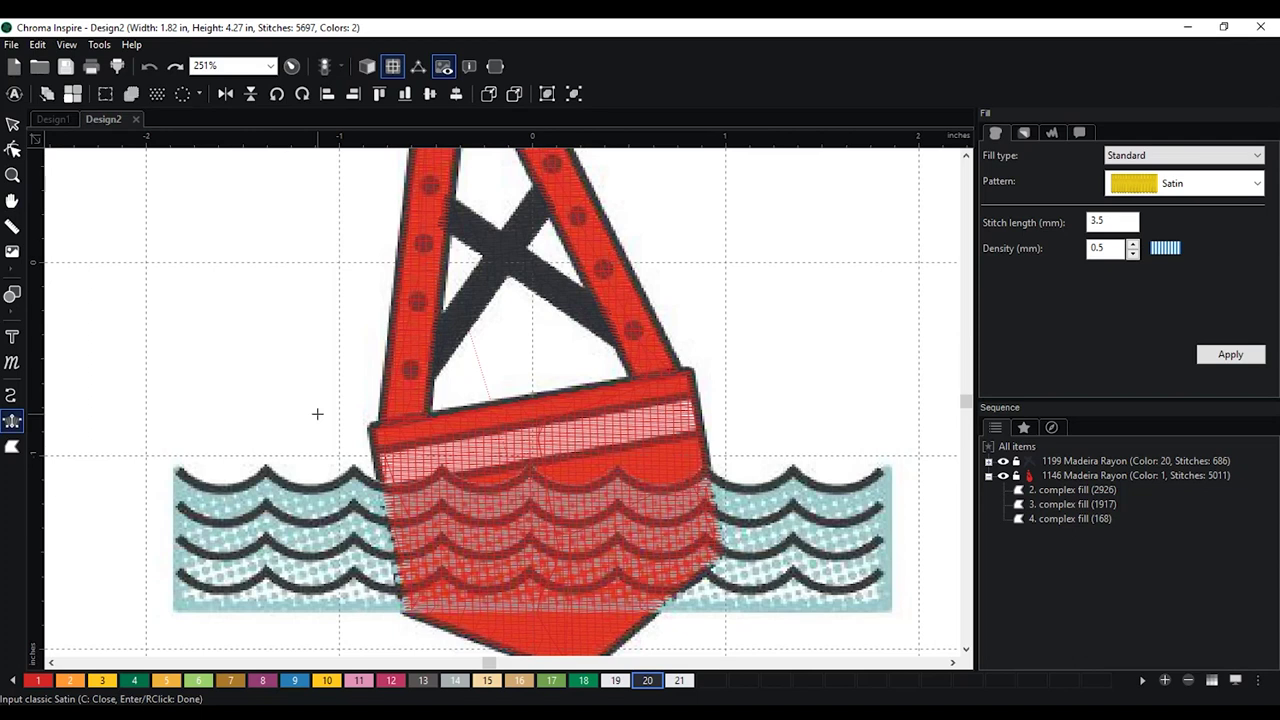
pyautogui.click(753, 237)
pyautogui.click(791, 232)
pyautogui.click(775, 322)
pyautogui.click(812, 320)
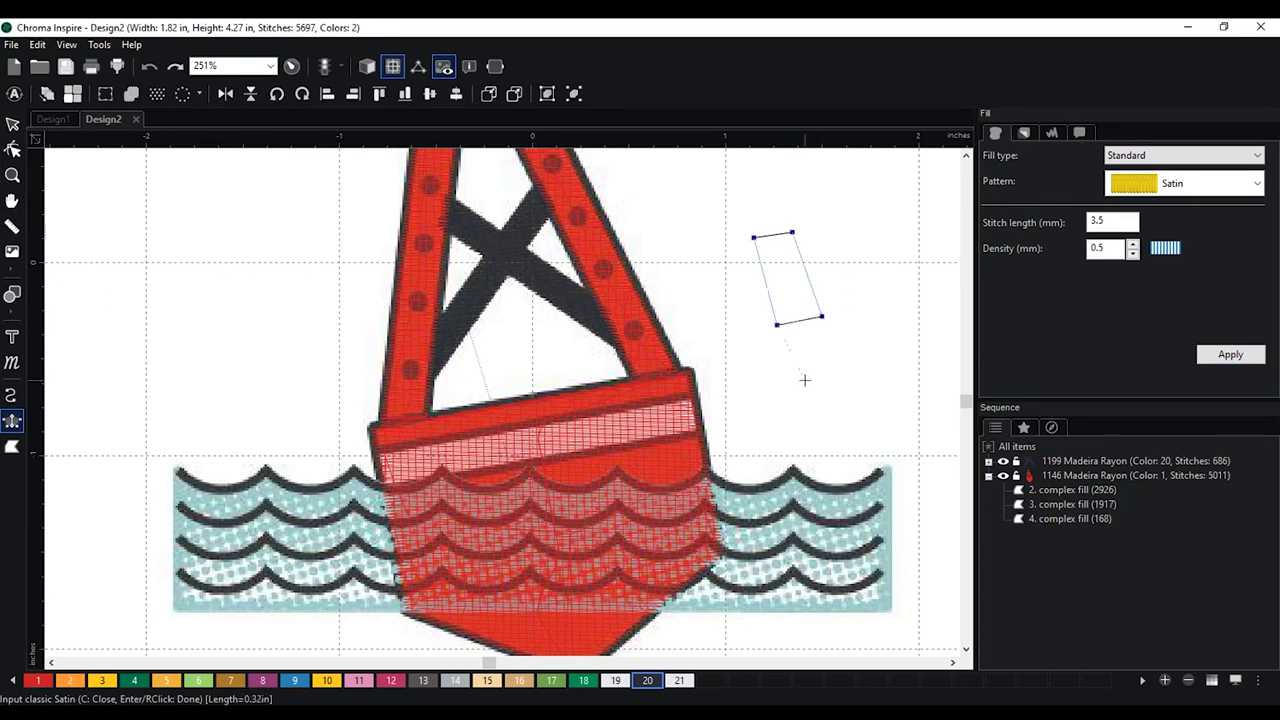
pyautogui.click(808, 377)
pyautogui.rightClick(847, 373)
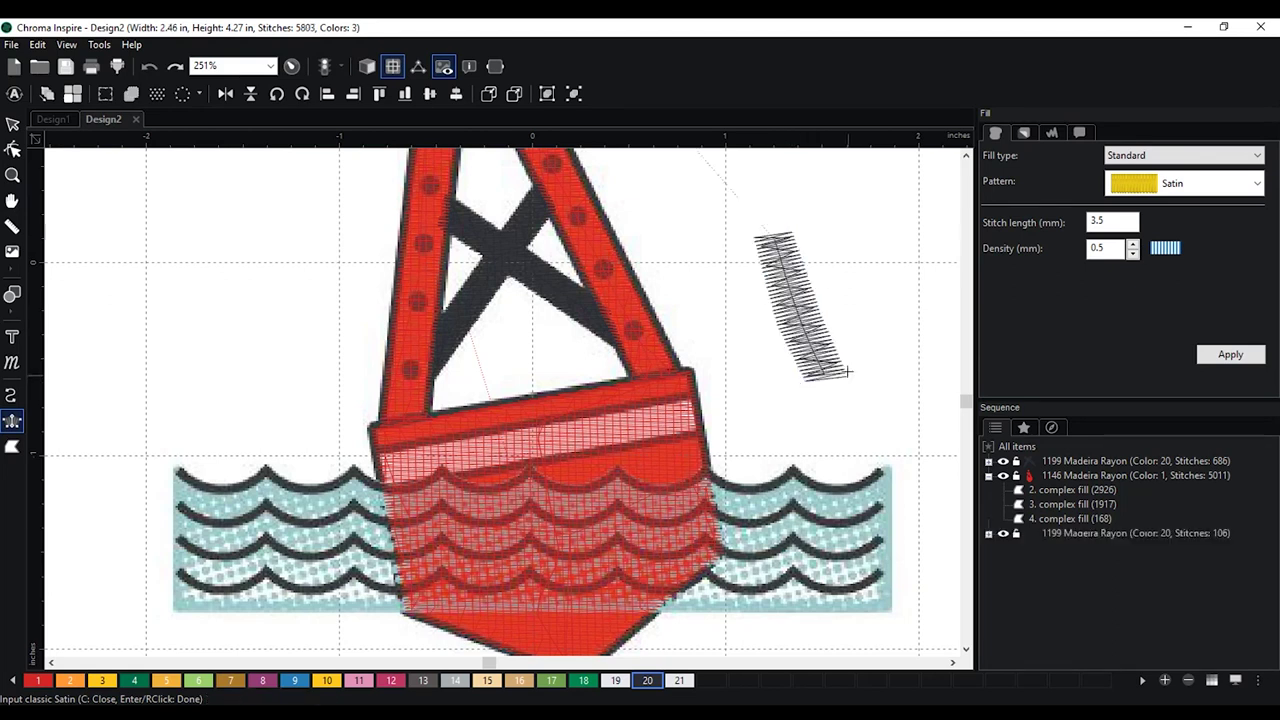
# Draw a second, horizontal six-point satin column beside the slanted one in thread color 20
pyautogui.click(846, 271)
pyautogui.click(850, 308)
pyautogui.click(910, 270)
pyautogui.click(915, 312)
pyautogui.click(946, 267)
pyautogui.rightClick(948, 317)
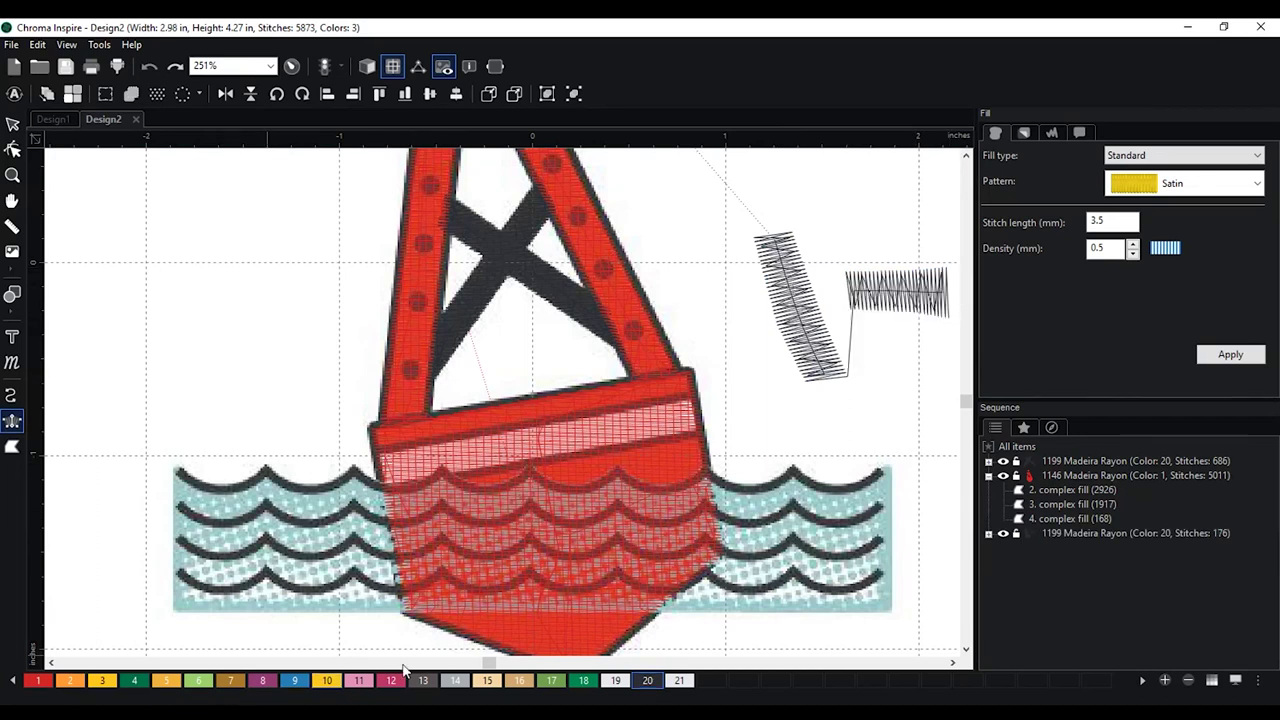
# Draw a four-point classic satin column over the hull stripe in thread color 19 and turn on the 3D stitch view
pyautogui.click(617, 685)
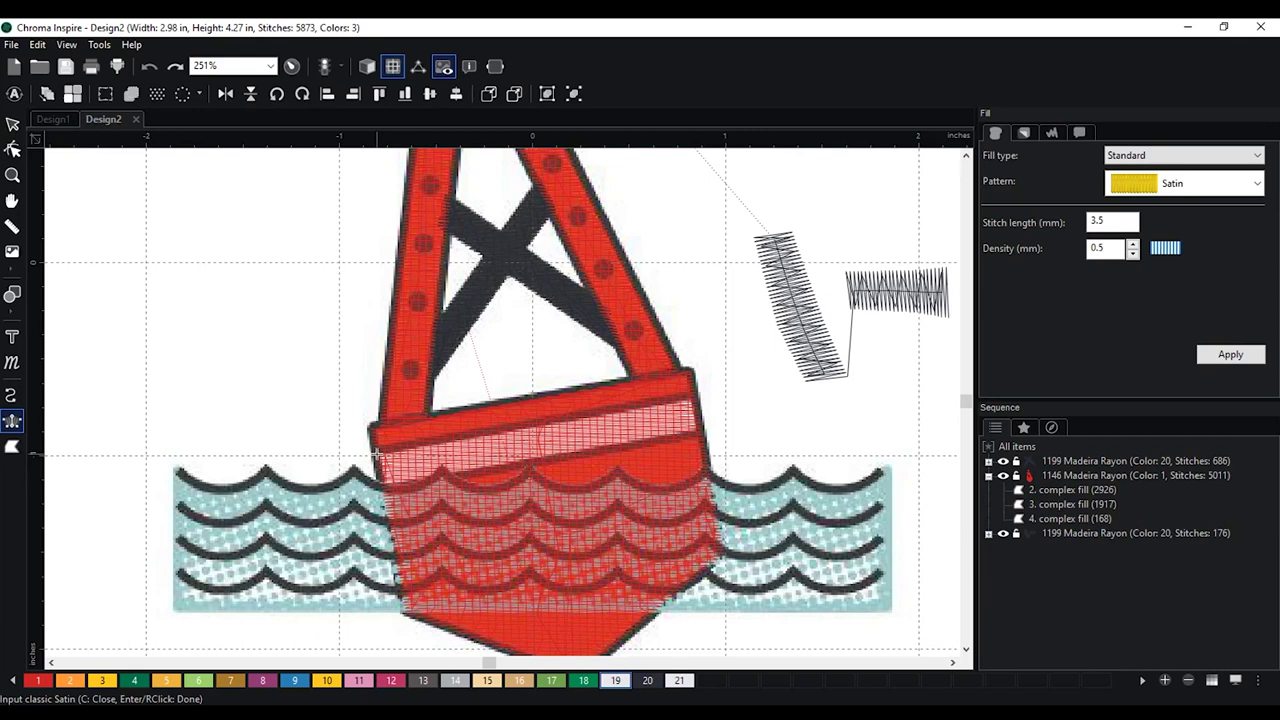
pyautogui.click(377, 455)
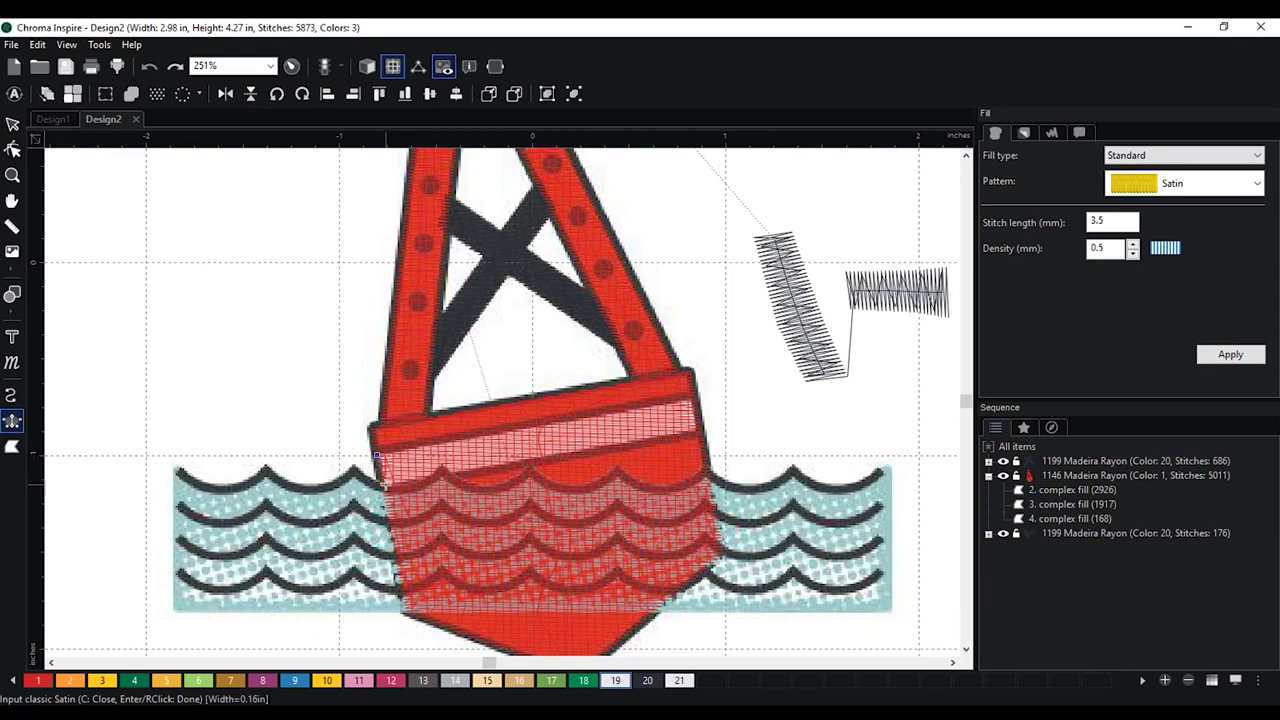
pyautogui.click(384, 490)
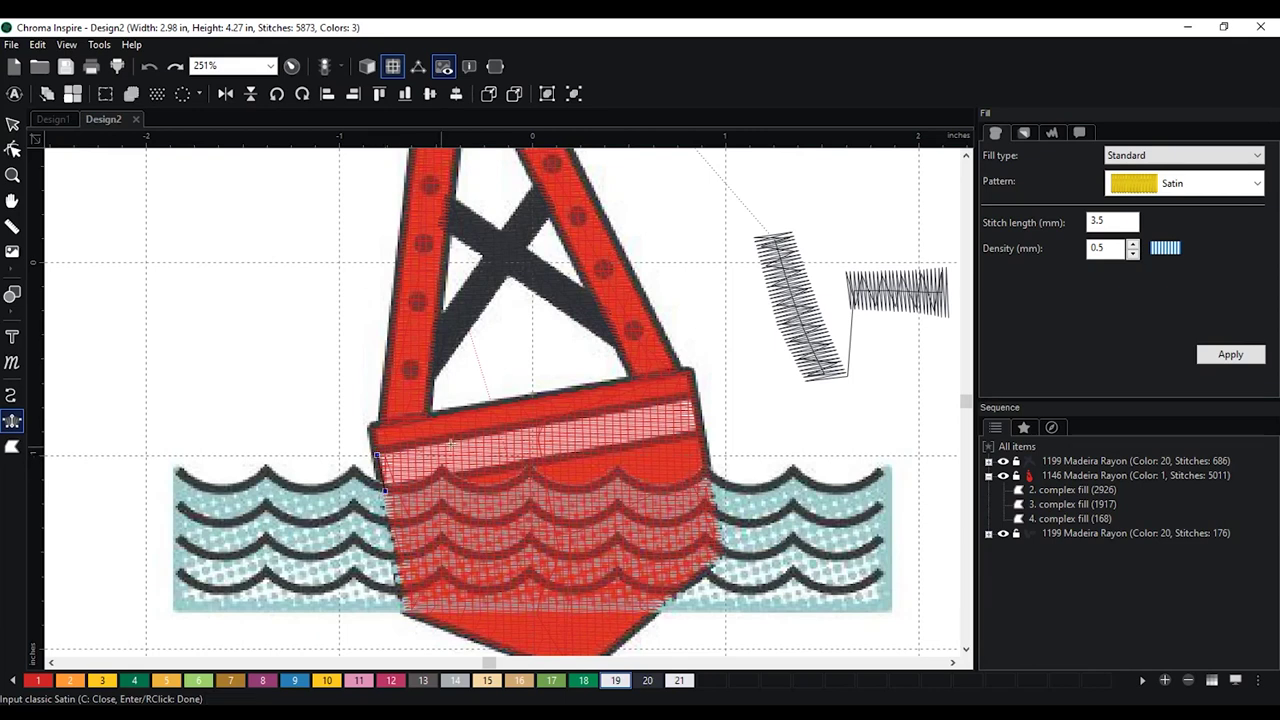
pyautogui.click(691, 396)
pyautogui.press('Return')
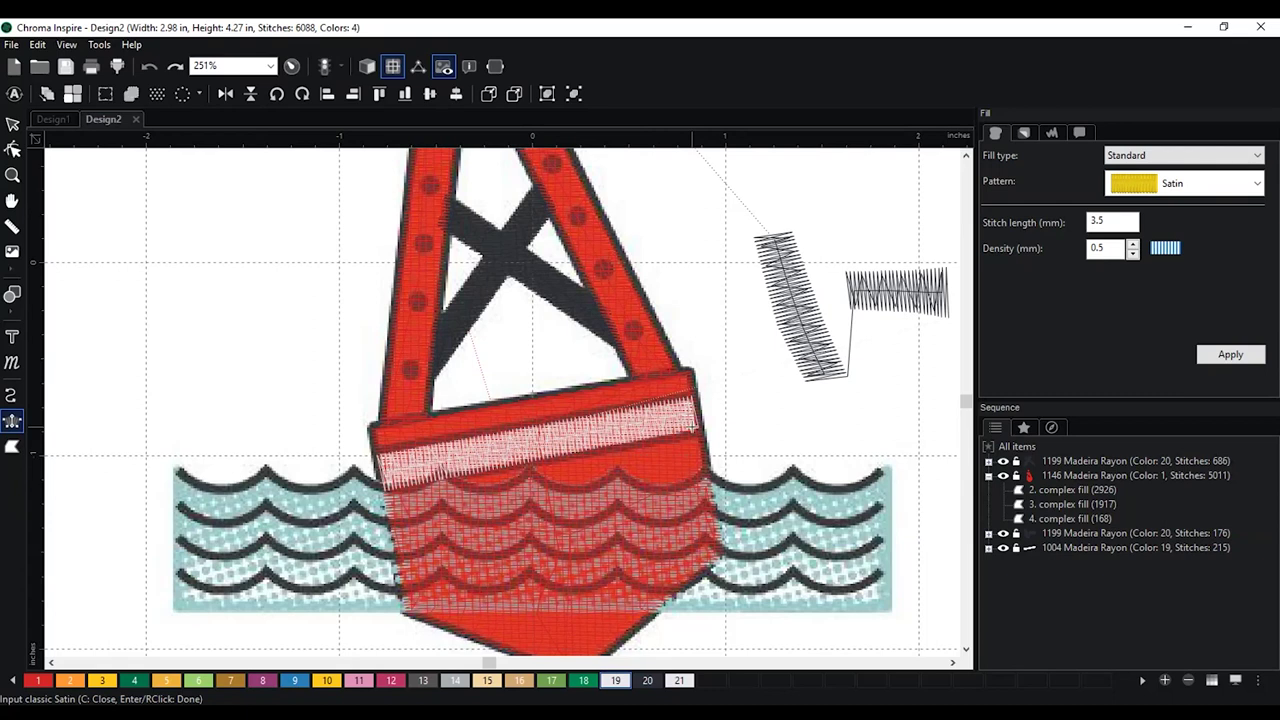
pyautogui.scroll(-3, 692, 425)
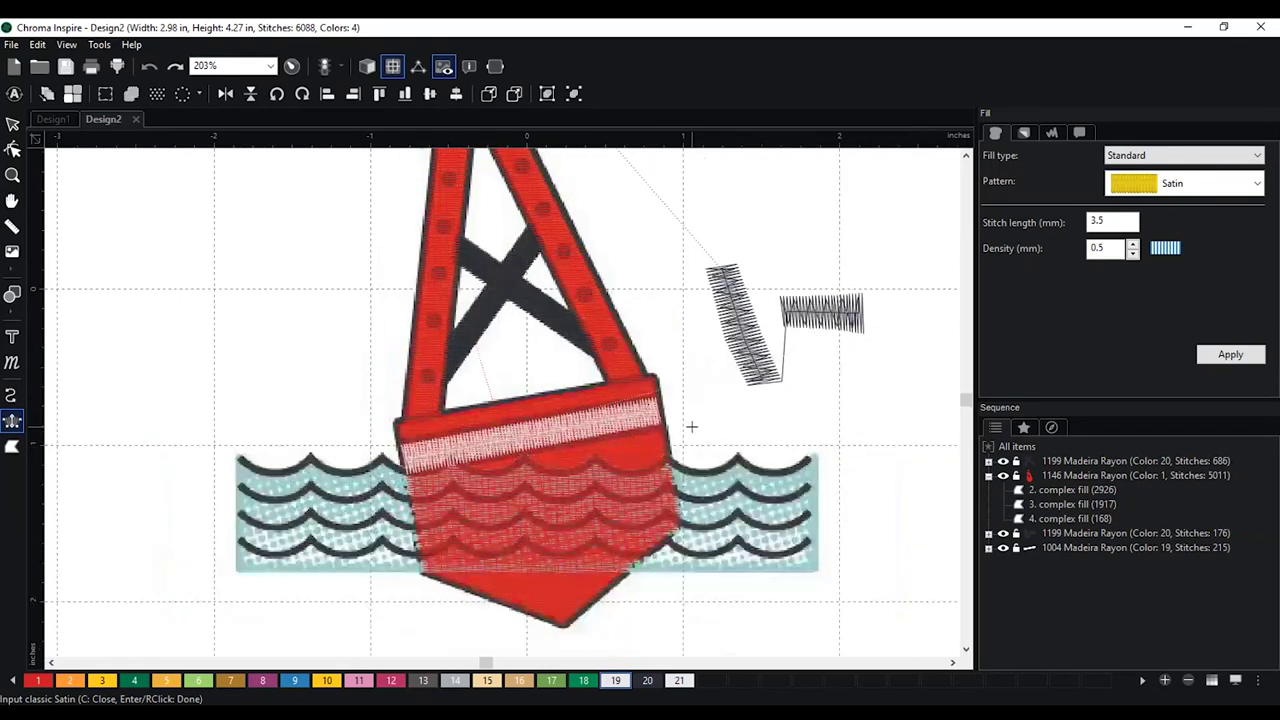
pyautogui.click(367, 67)
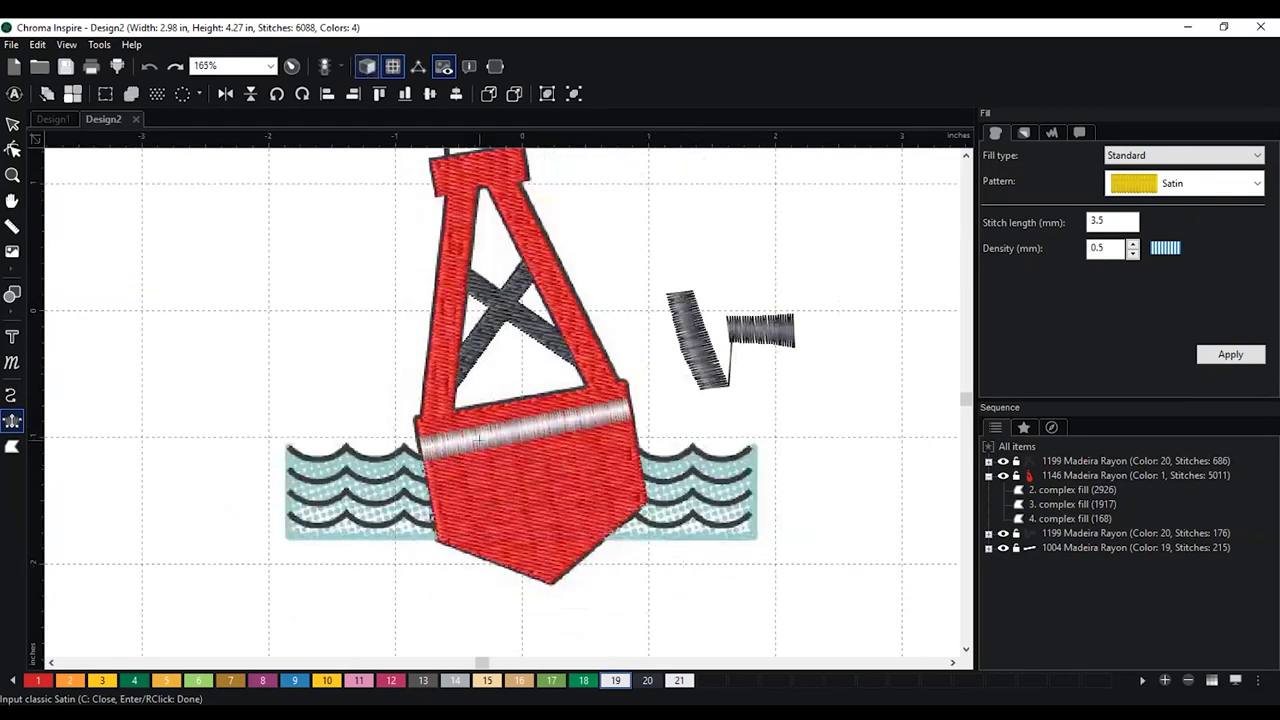
# Delete both dark practice satin columns beside the tower's right leg
pyautogui.click(13, 124)
pyautogui.click(605, 425)
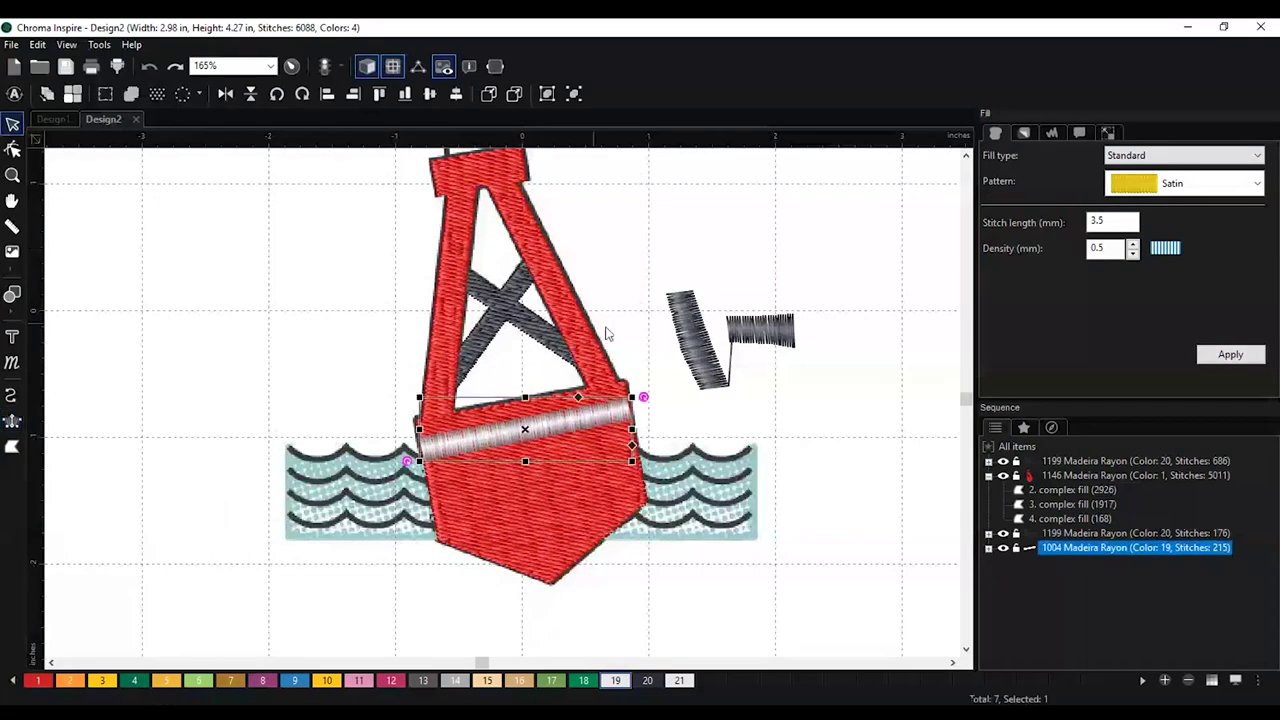
pyautogui.click(697, 338)
pyautogui.press('Delete')
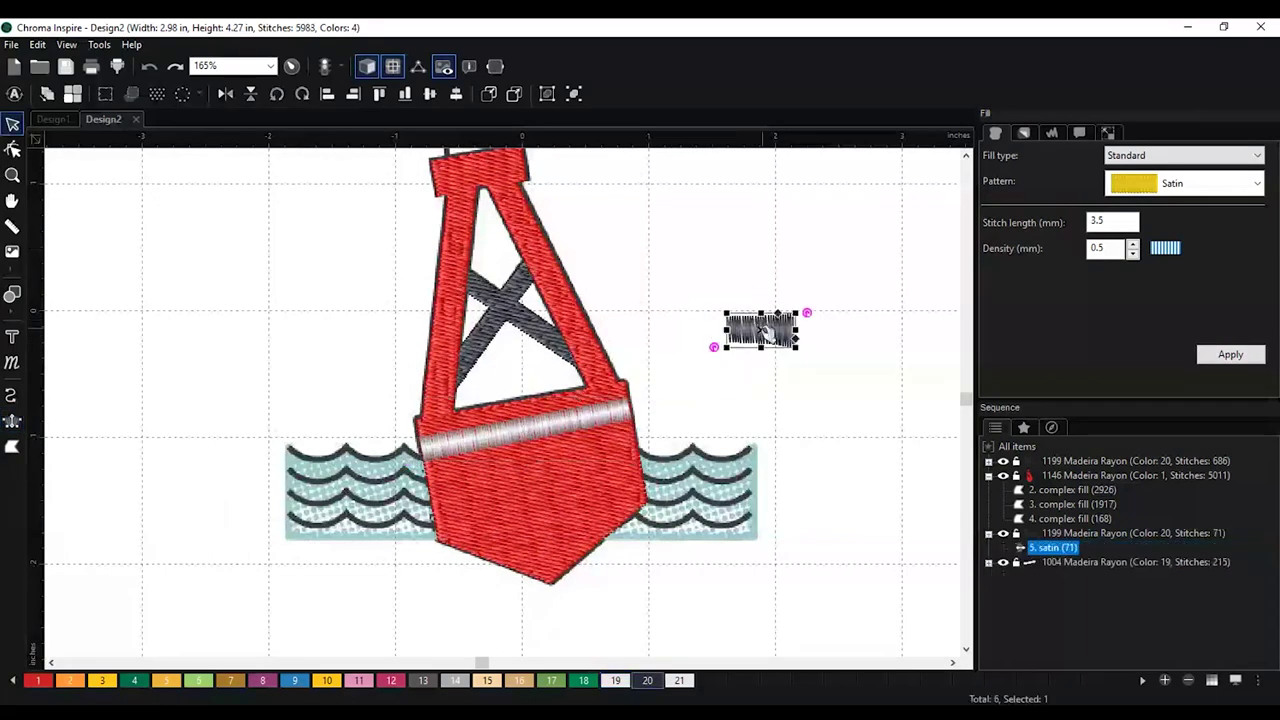
pyautogui.press('Delete')
# Examine the white satin stripe on the hull up close and against the whole buoy
pyautogui.scroll(-1, 750, 405)
pyautogui.scroll(4, 752, 398)
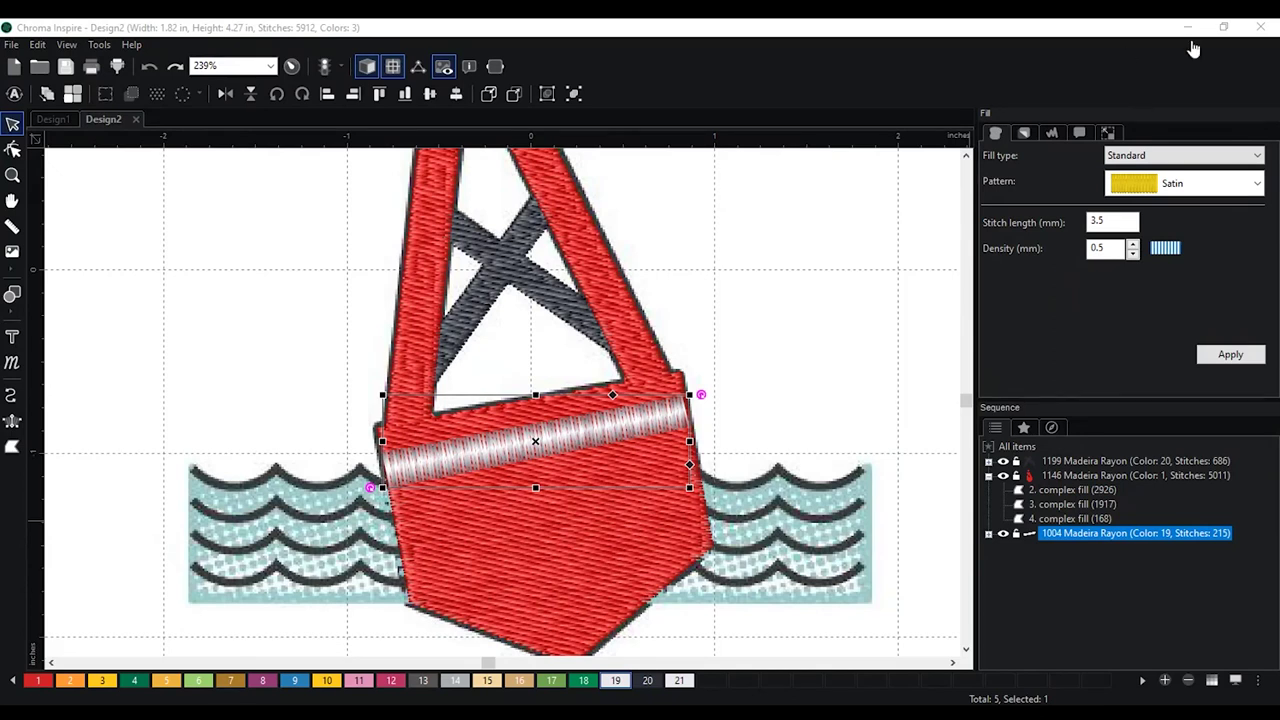
pyautogui.click(874, 409)
pyautogui.scroll(1, 857, 414)
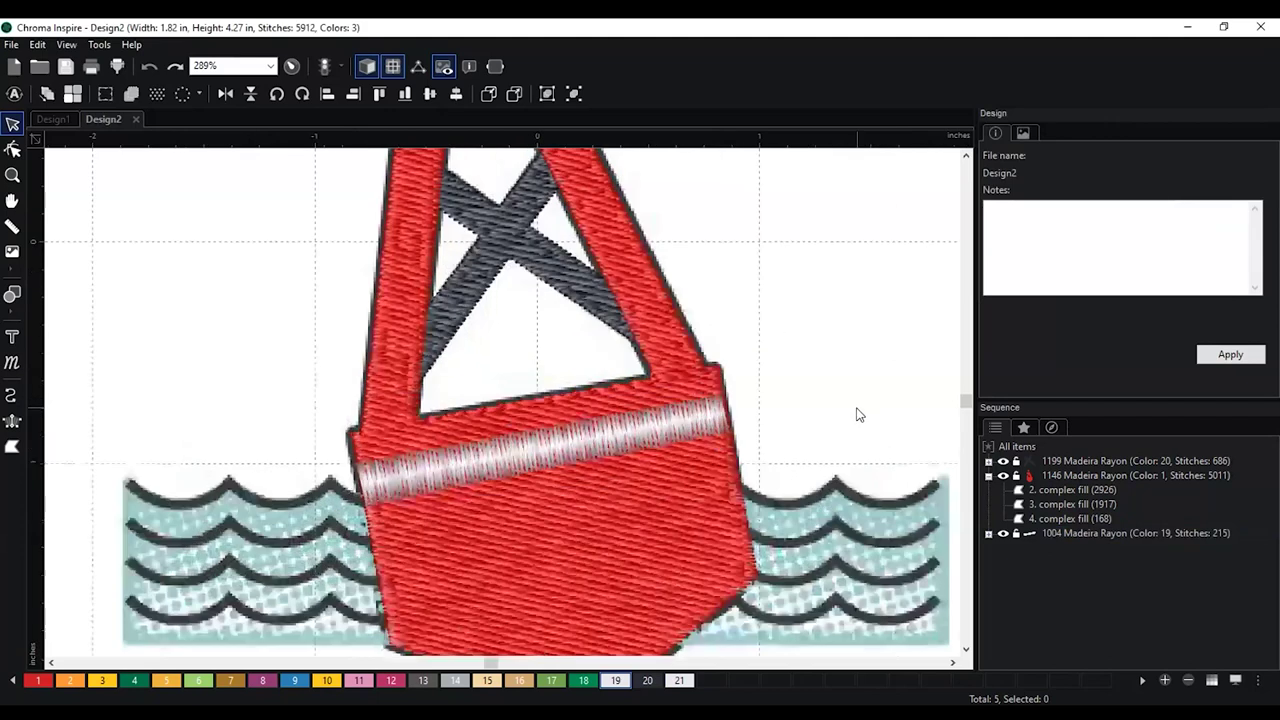
pyautogui.scroll(-3, 857, 414)
pyautogui.press('space')
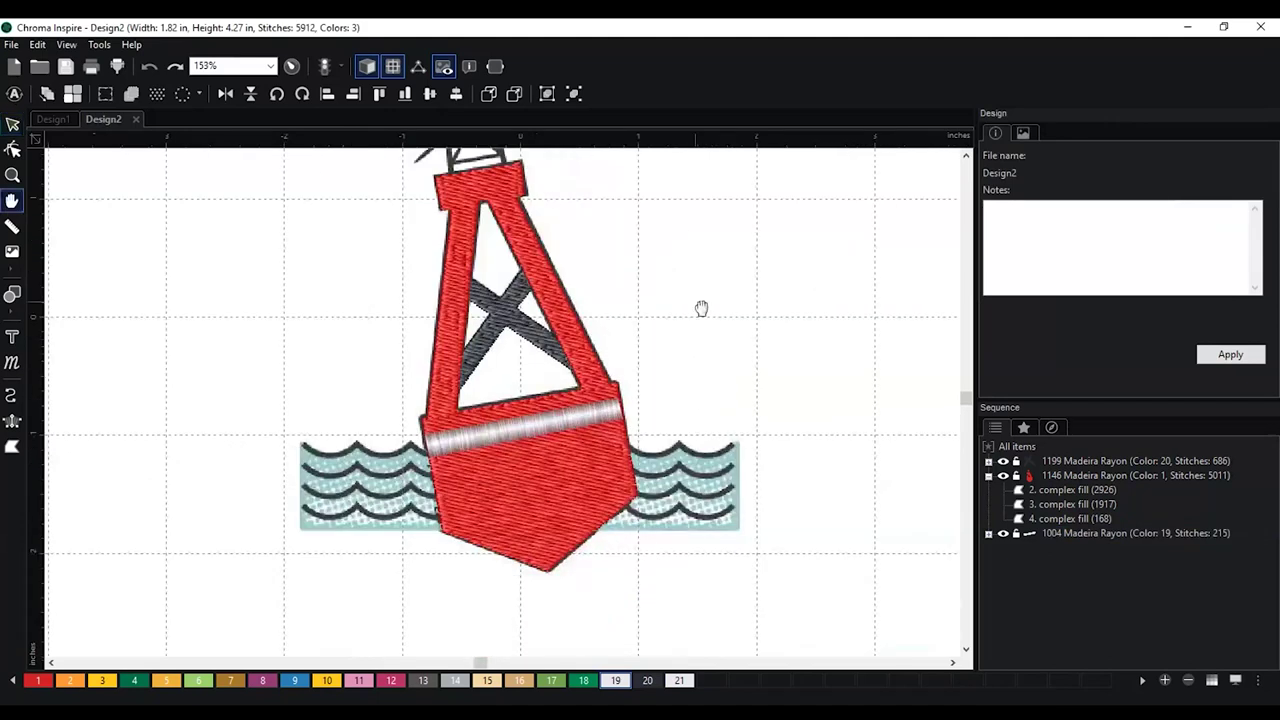
pyautogui.moveTo(701, 308); pyautogui.dragTo(668, 346)
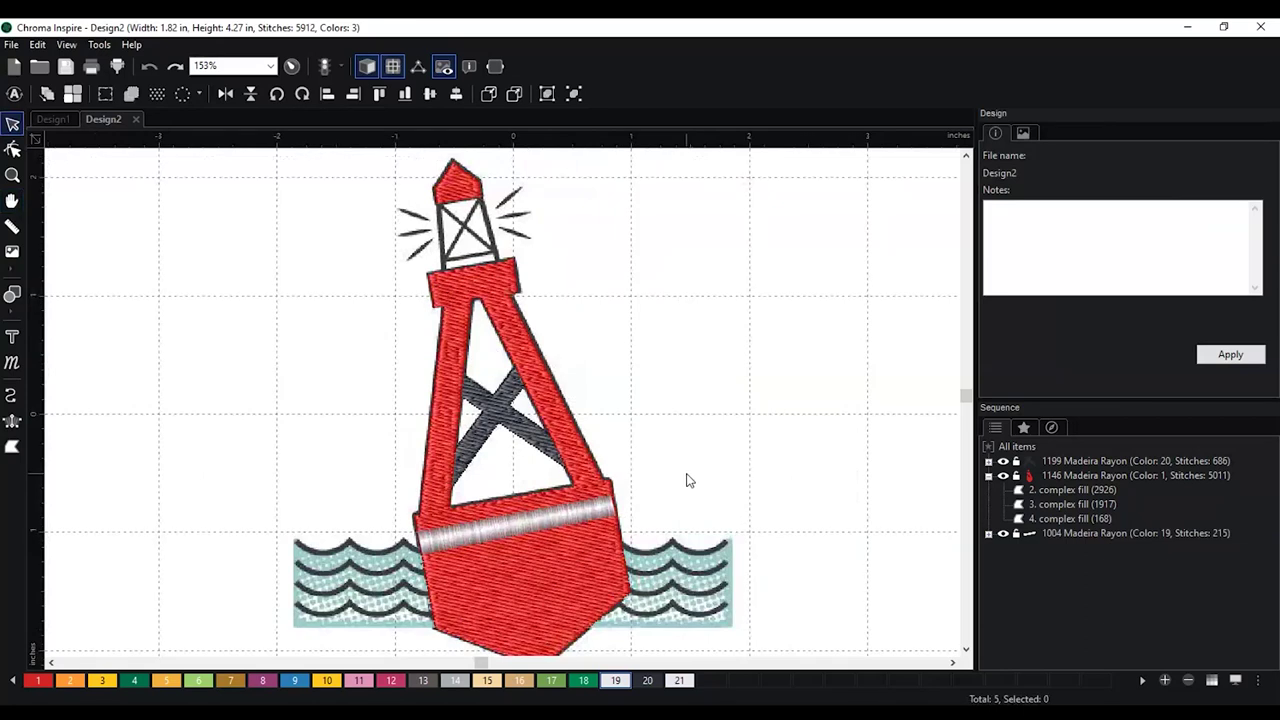
pyautogui.click(577, 515)
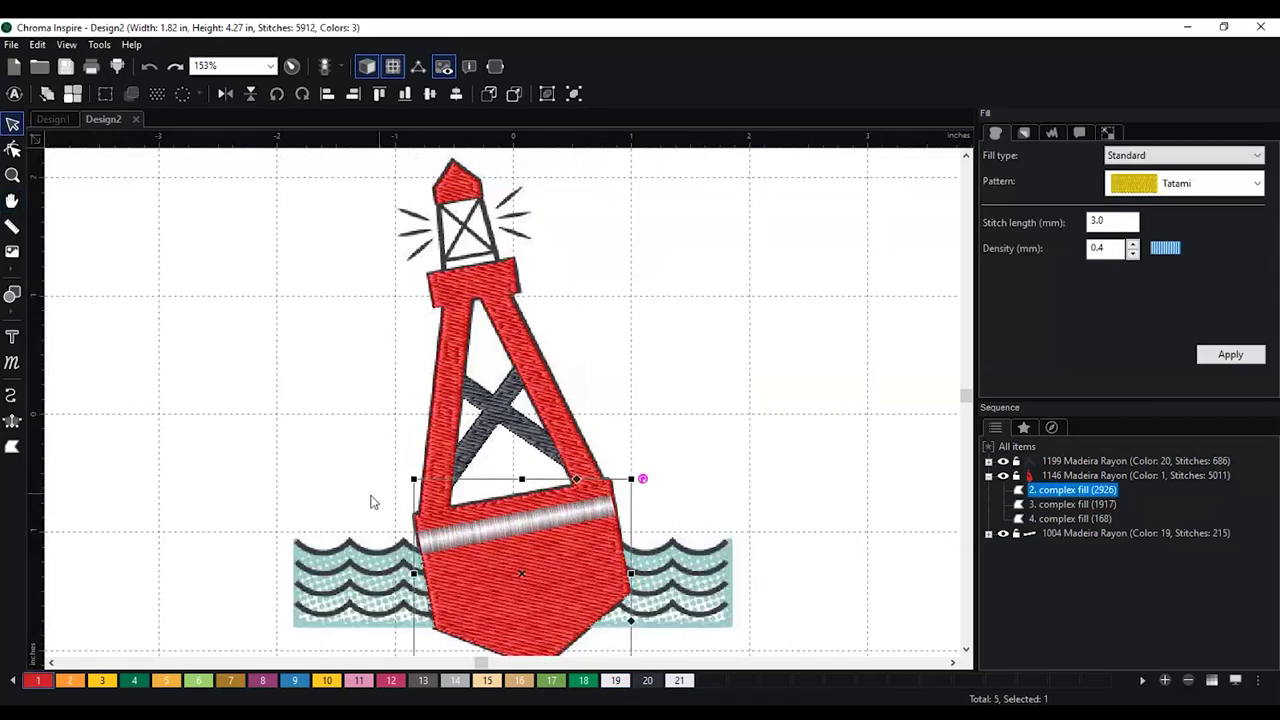
pyautogui.click(373, 502)
pyautogui.press('-')
pyautogui.press('+')
pyautogui.press('+')
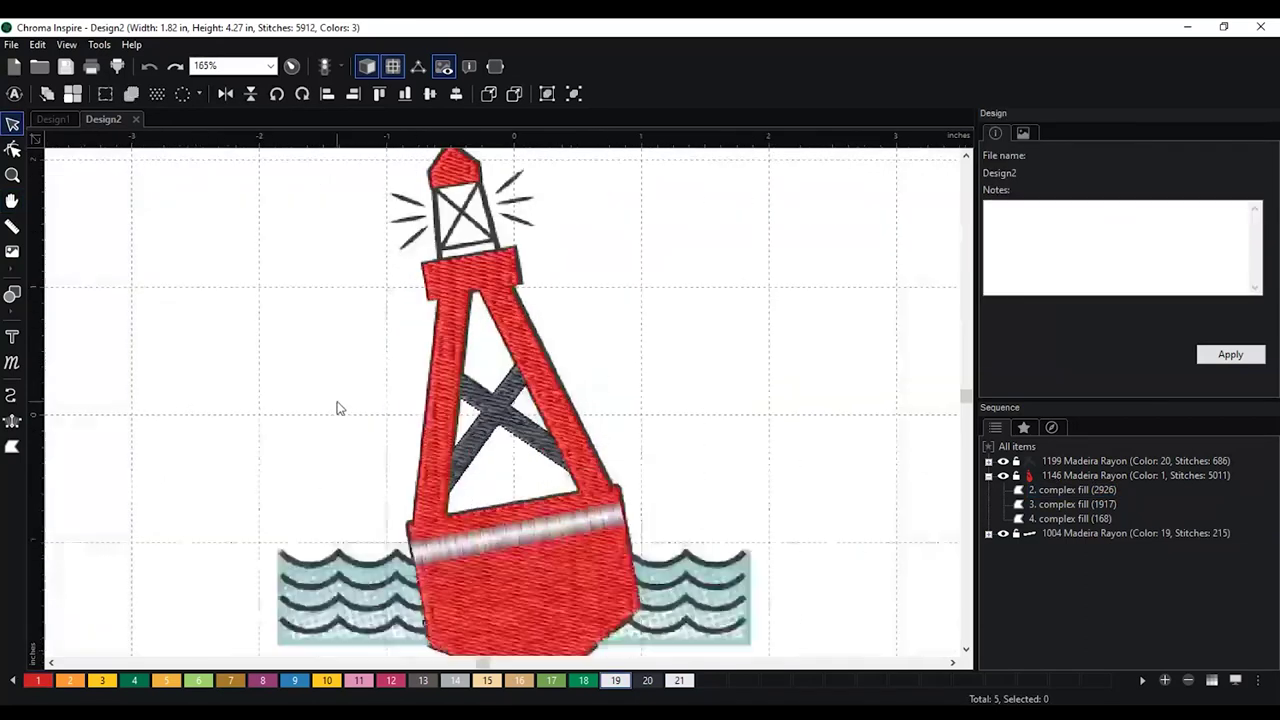
pyautogui.moveTo(719, 432); pyautogui.dragTo(691, 290)
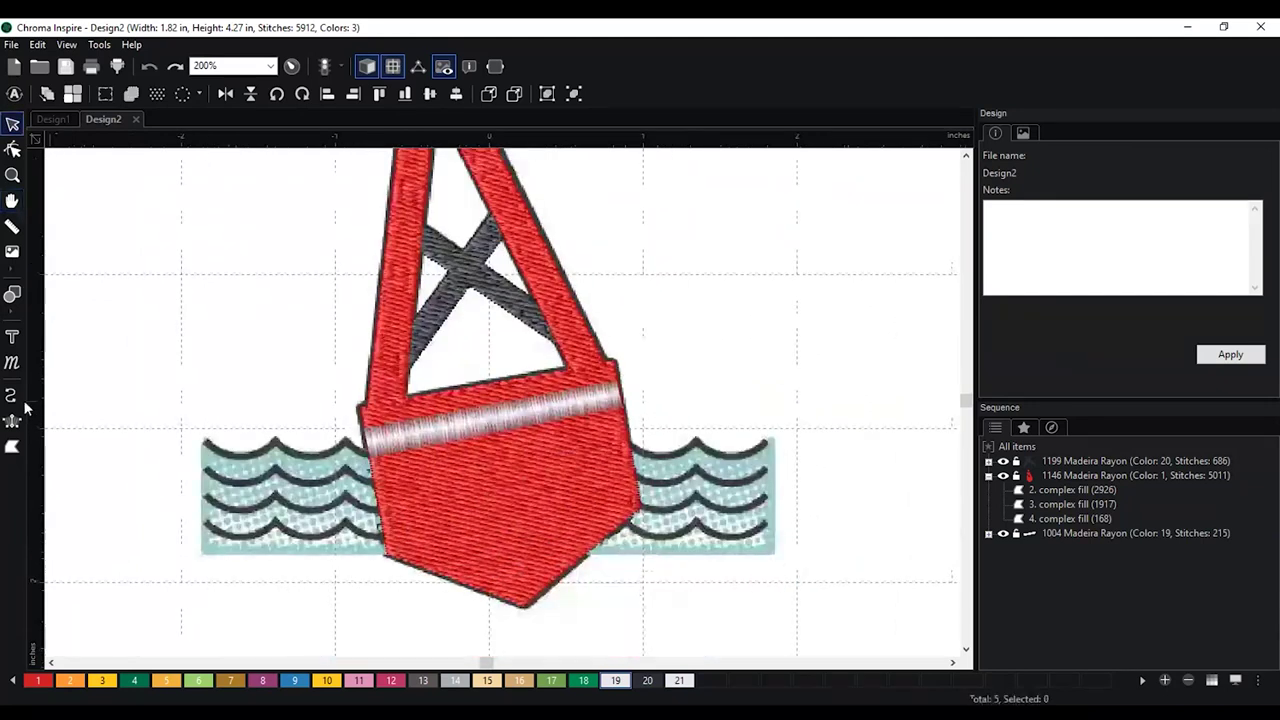
# Edit the white satin stripe's outline to extend its right end slightly outward to the hull's edge
pyautogui.press('e')
pyautogui.click(628, 405)
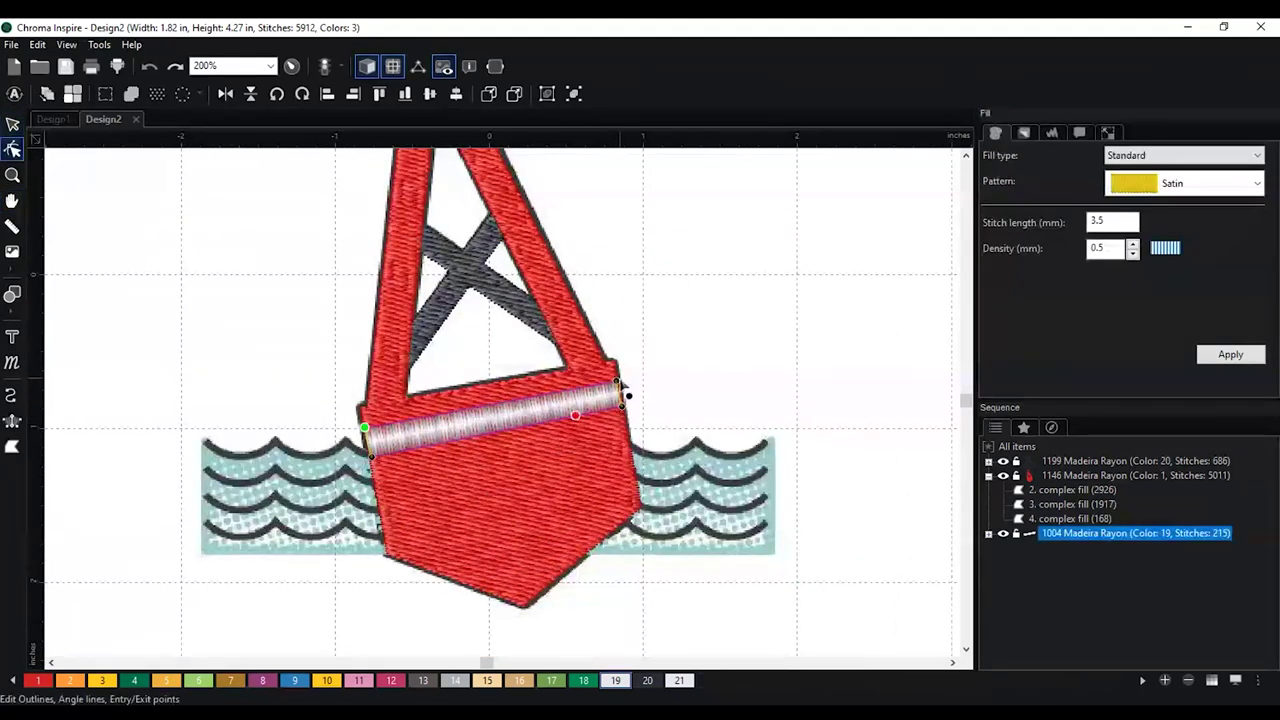
pyautogui.click(626, 400)
pyautogui.moveTo(631, 415); pyautogui.dragTo(628, 396)
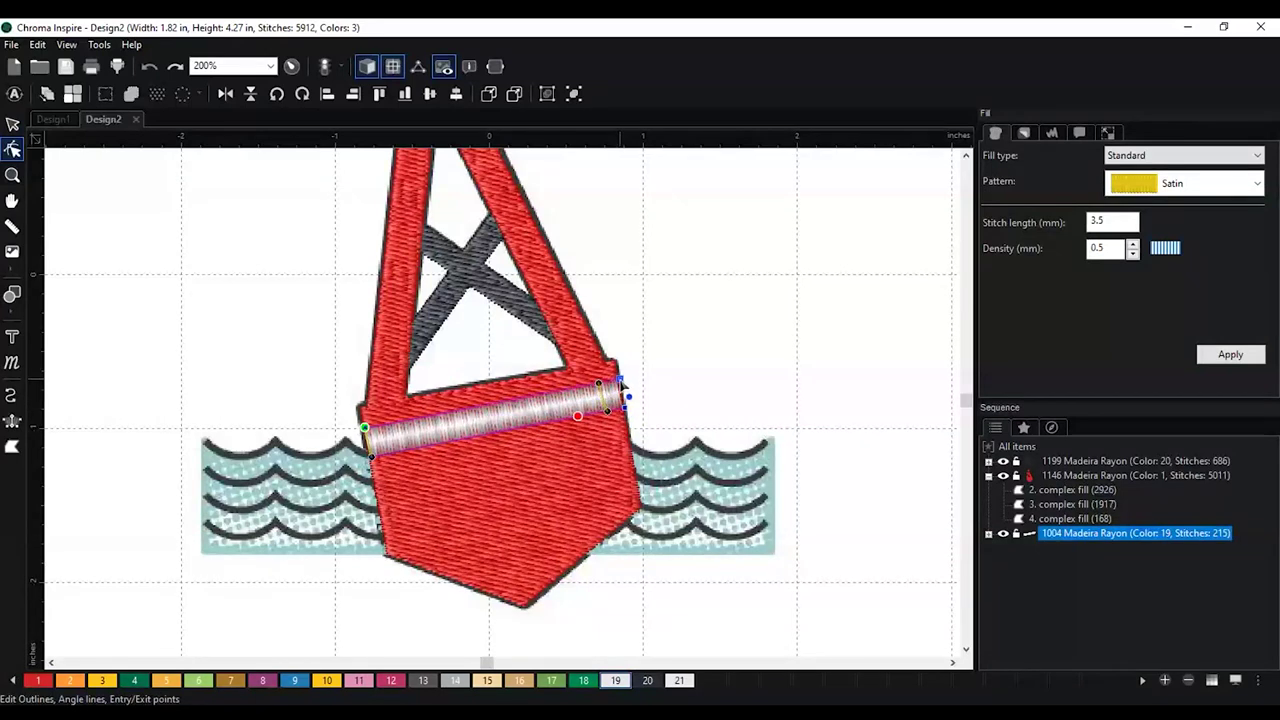
pyautogui.scroll(-1, 643, 326)
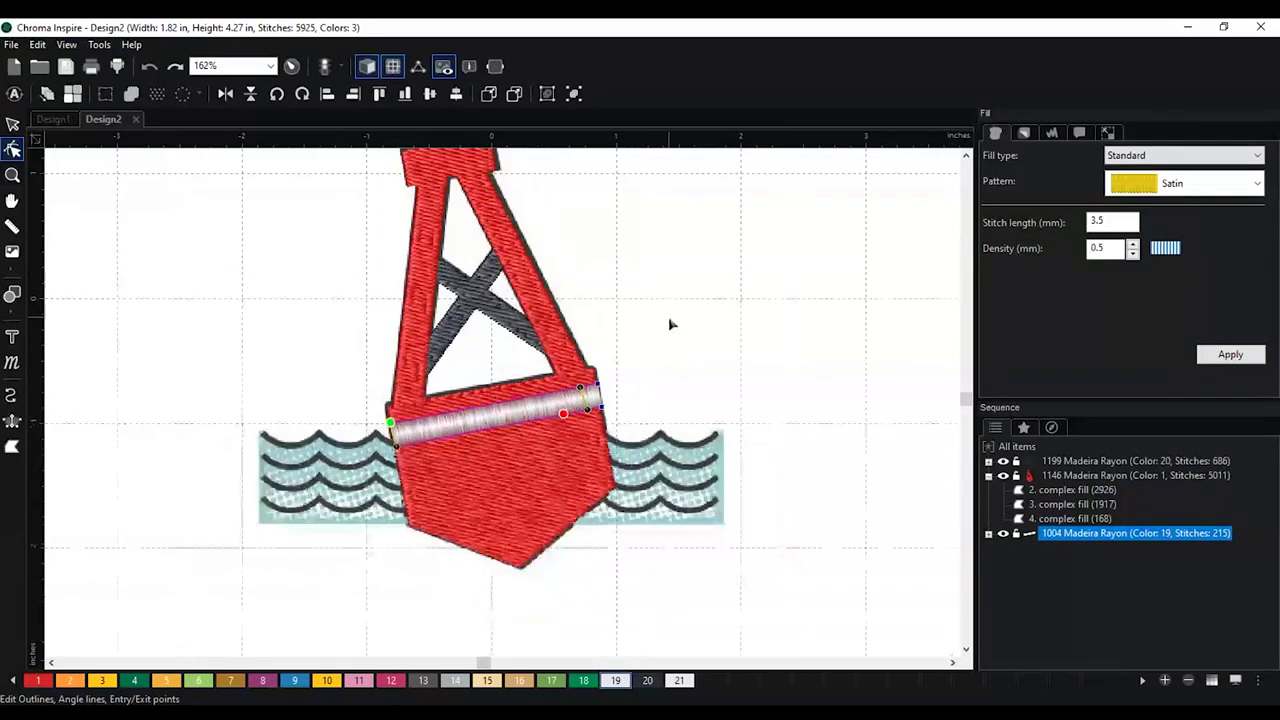
pyautogui.click(672, 322)
# Draw a four-point complex fill in thread color 19 over the lantern frame between the red cap and the tower top
pyautogui.scroll(-3, 682, 318)
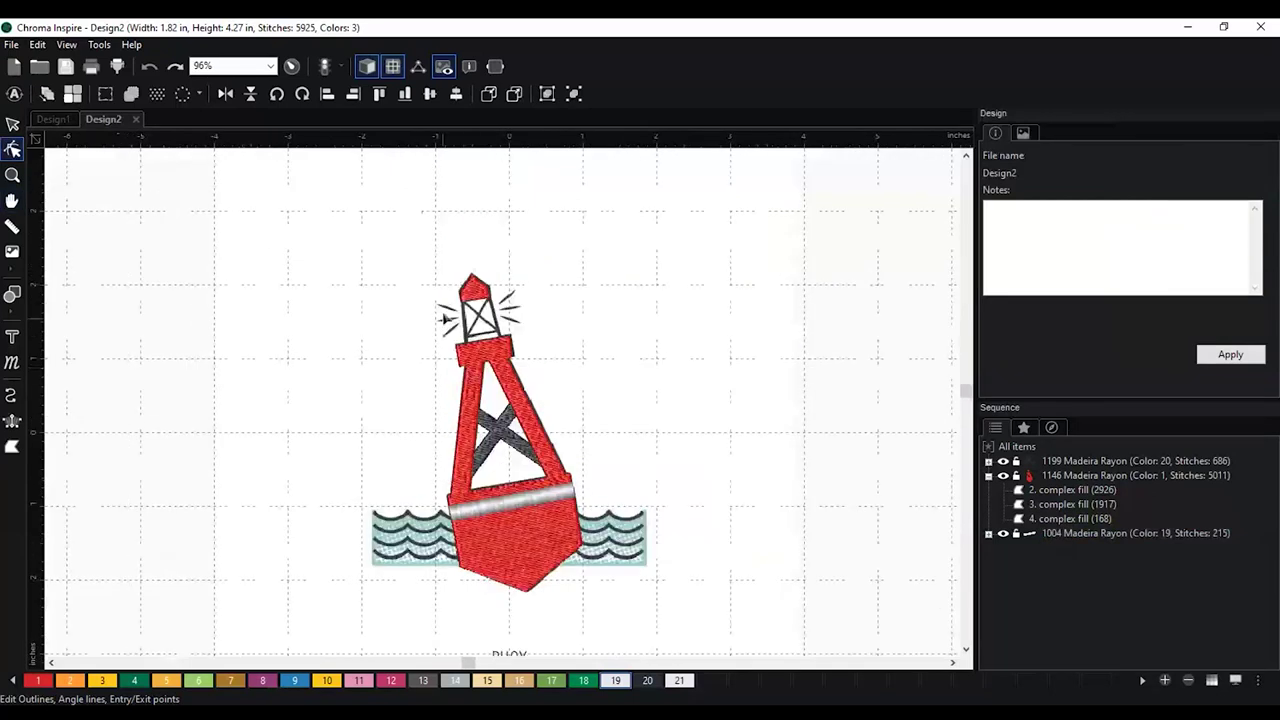
pyautogui.scroll(4, 550, 347)
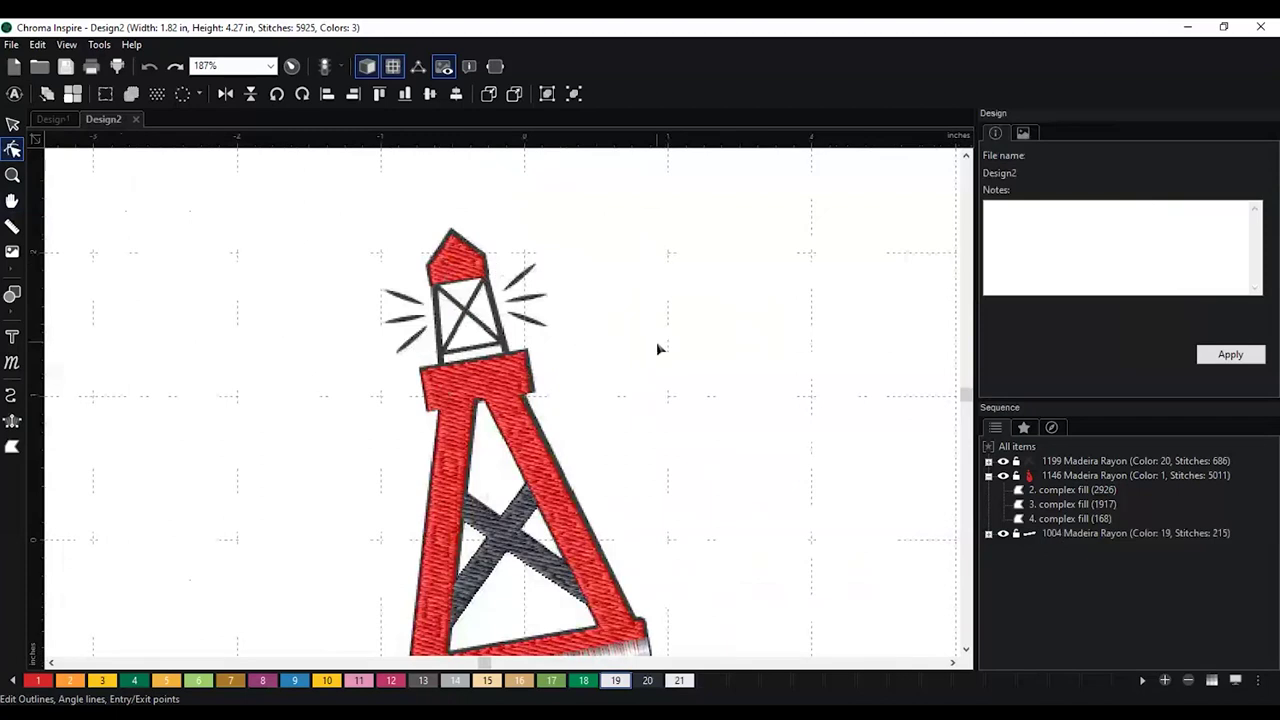
pyautogui.scroll(2, 656, 345)
pyautogui.scroll(2, 650, 345)
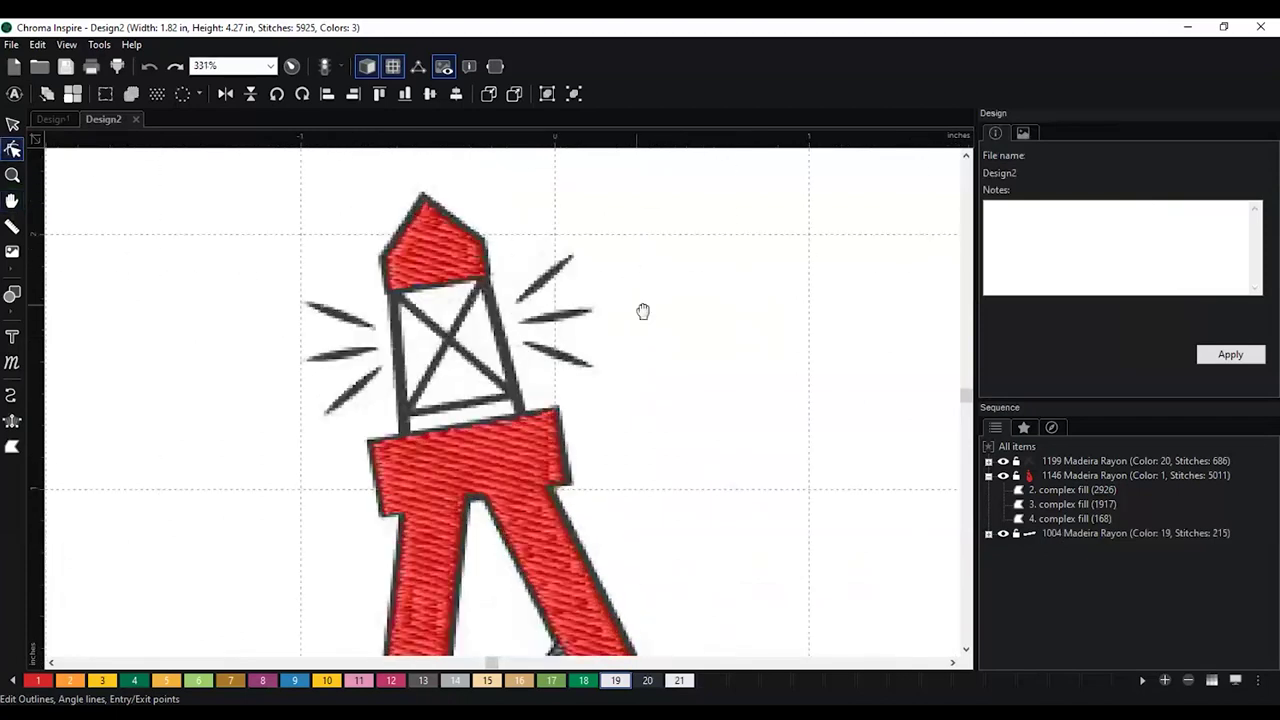
pyautogui.scroll(1, 655, 360)
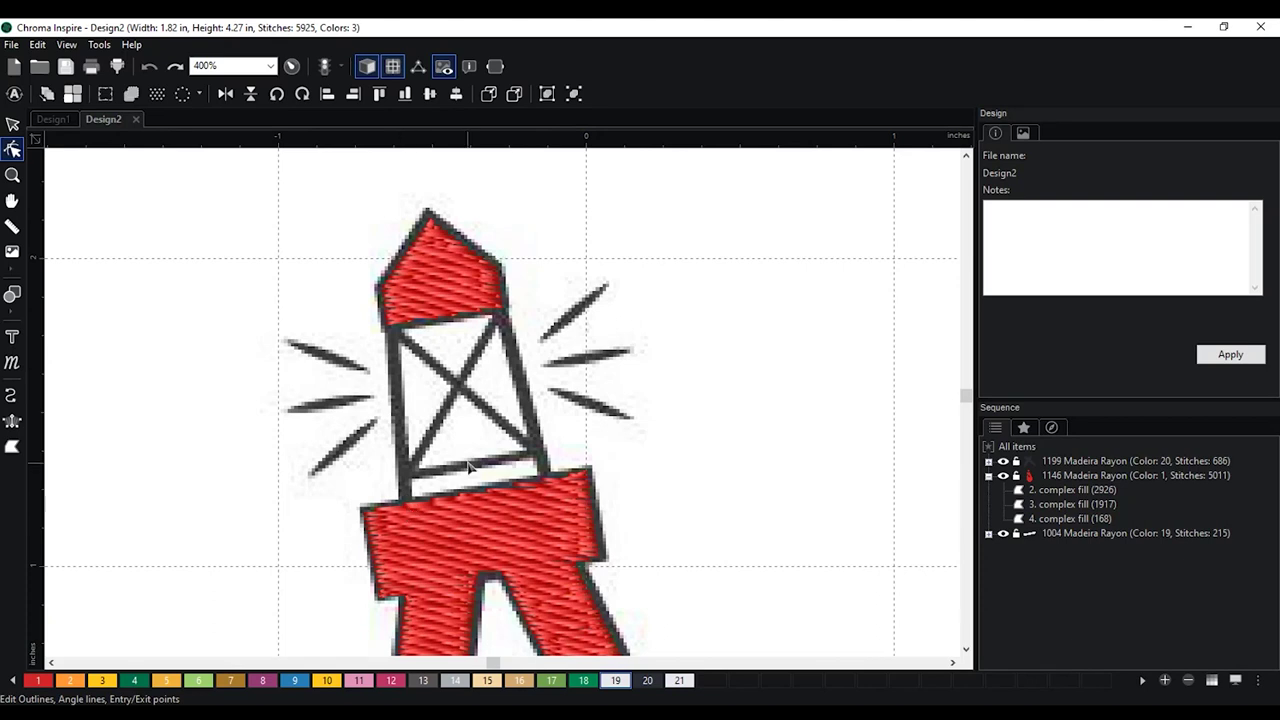
pyautogui.scroll(-2, 472, 467)
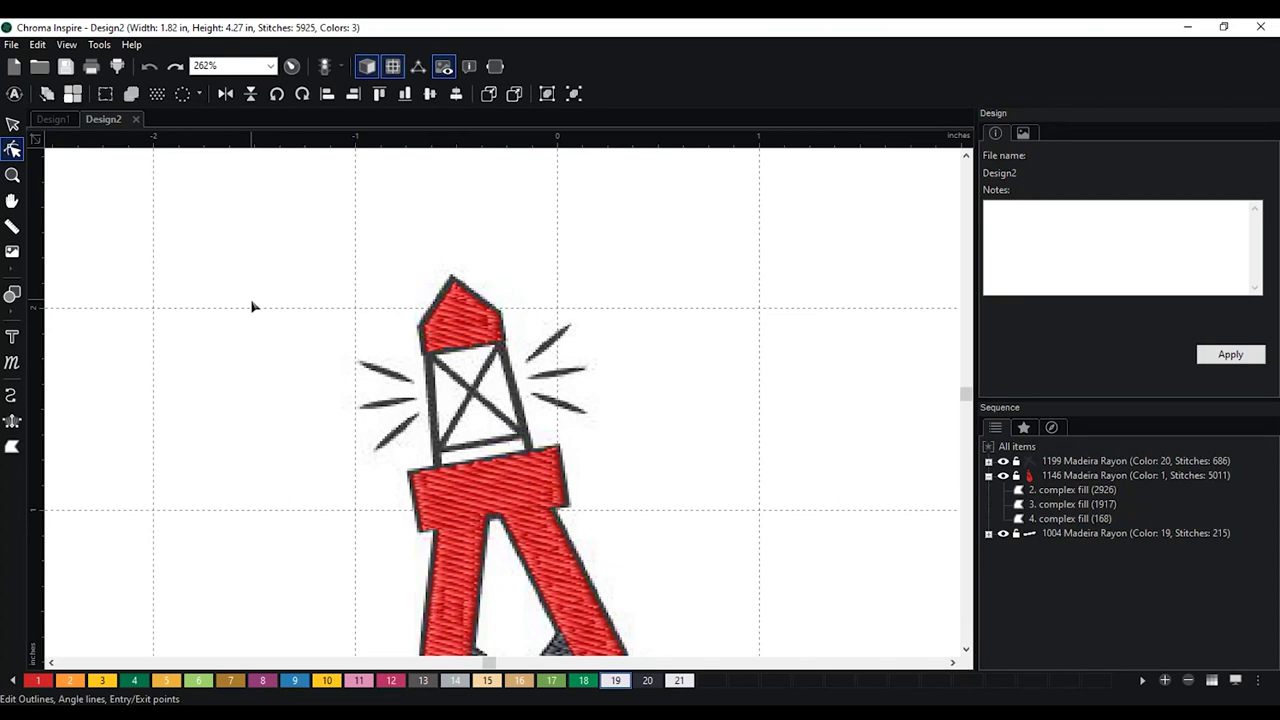
pyautogui.scroll(1, 250, 338)
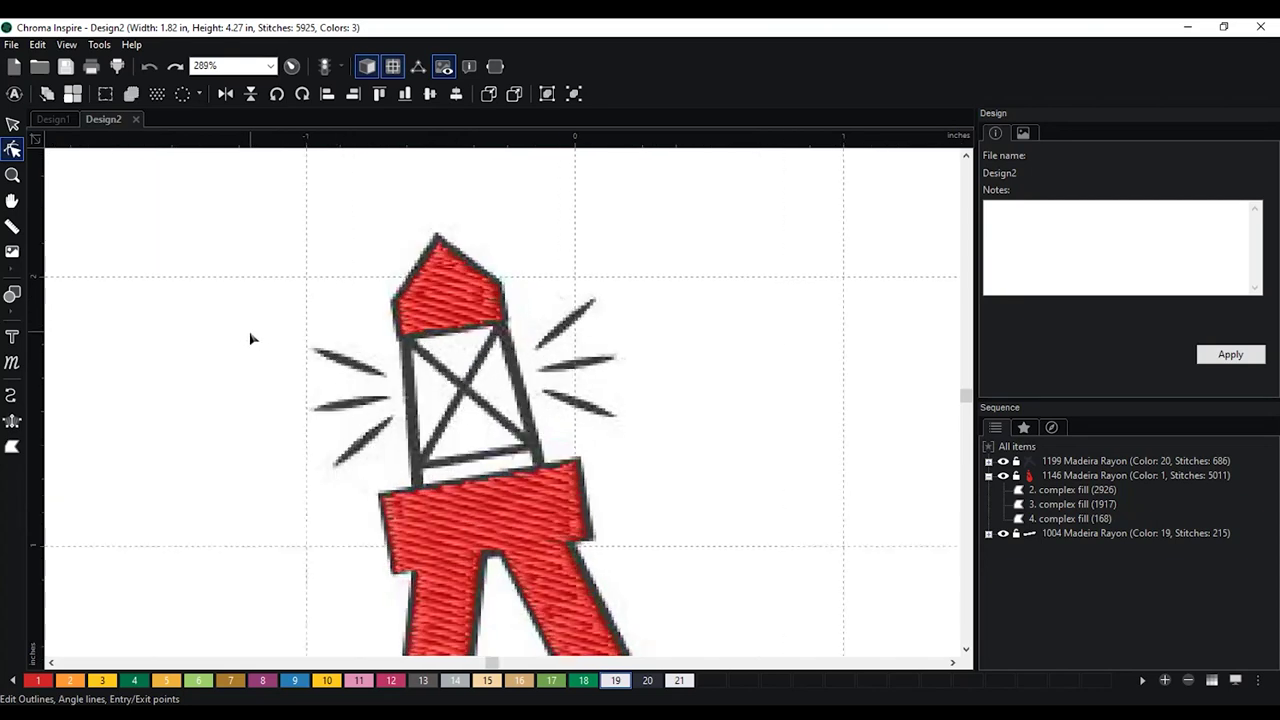
pyautogui.scroll(1, 240, 327)
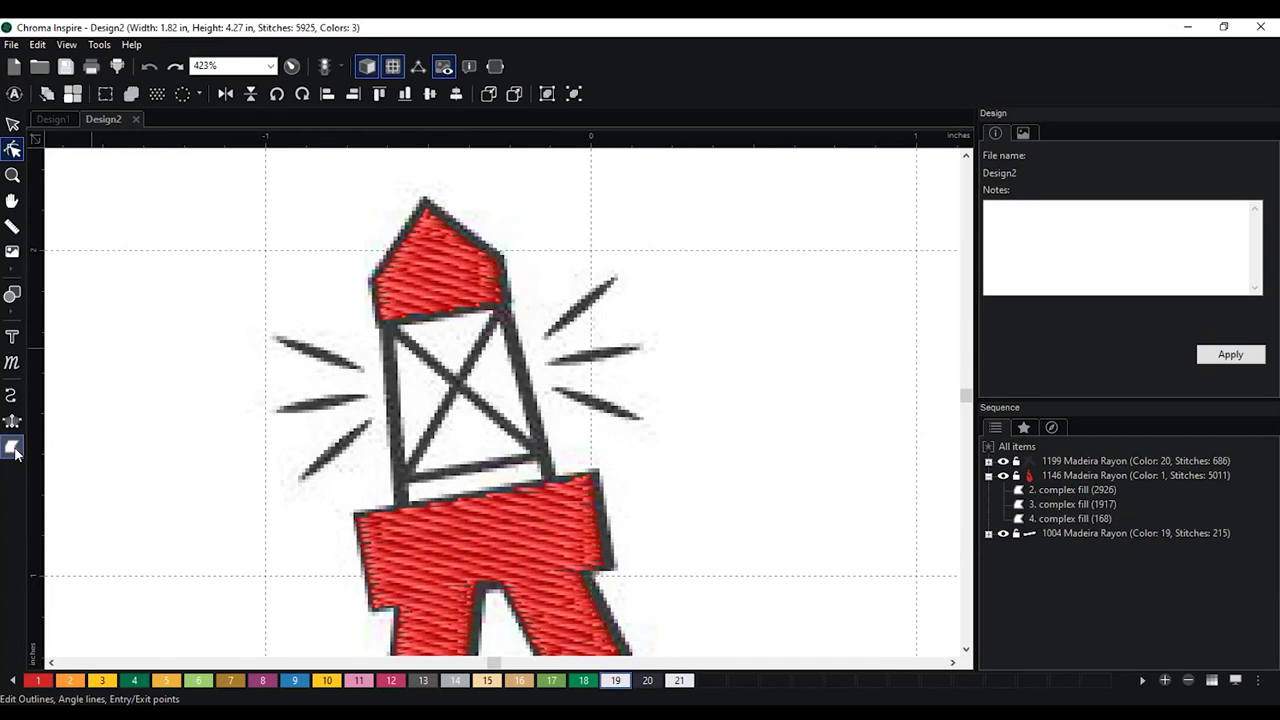
pyautogui.click(12, 449)
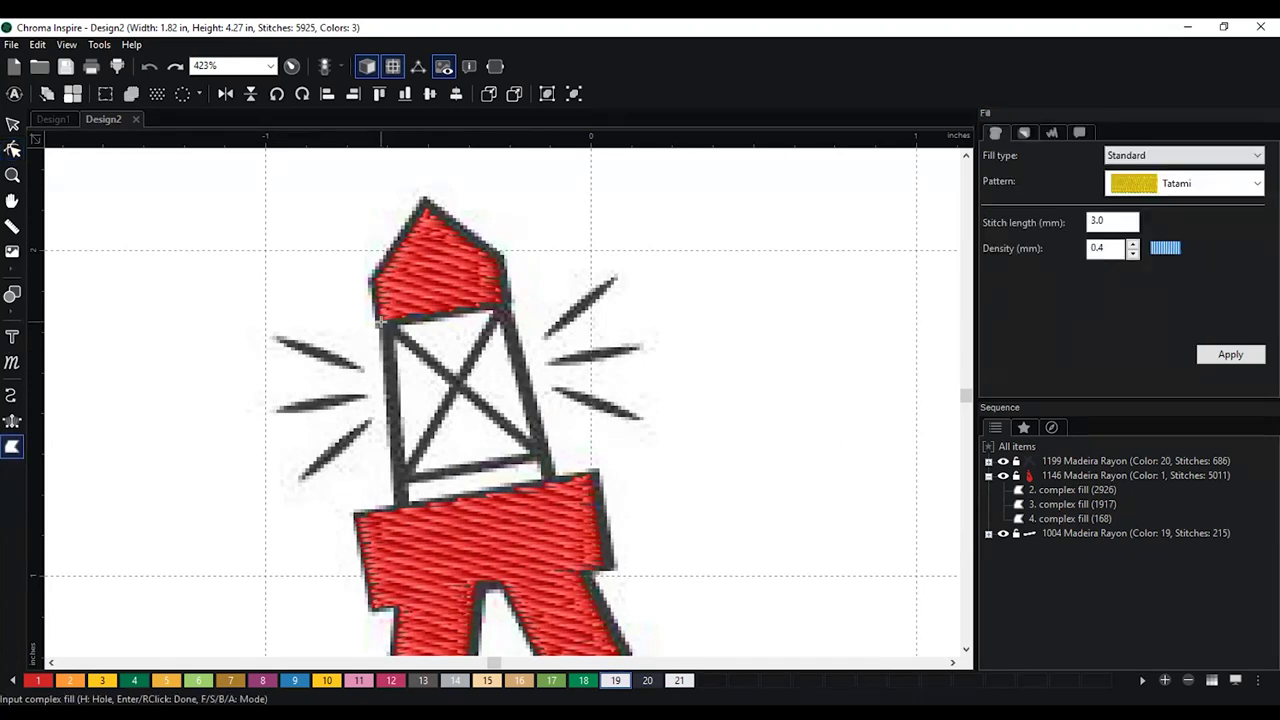
pyautogui.click(380, 321)
pyautogui.click(395, 510)
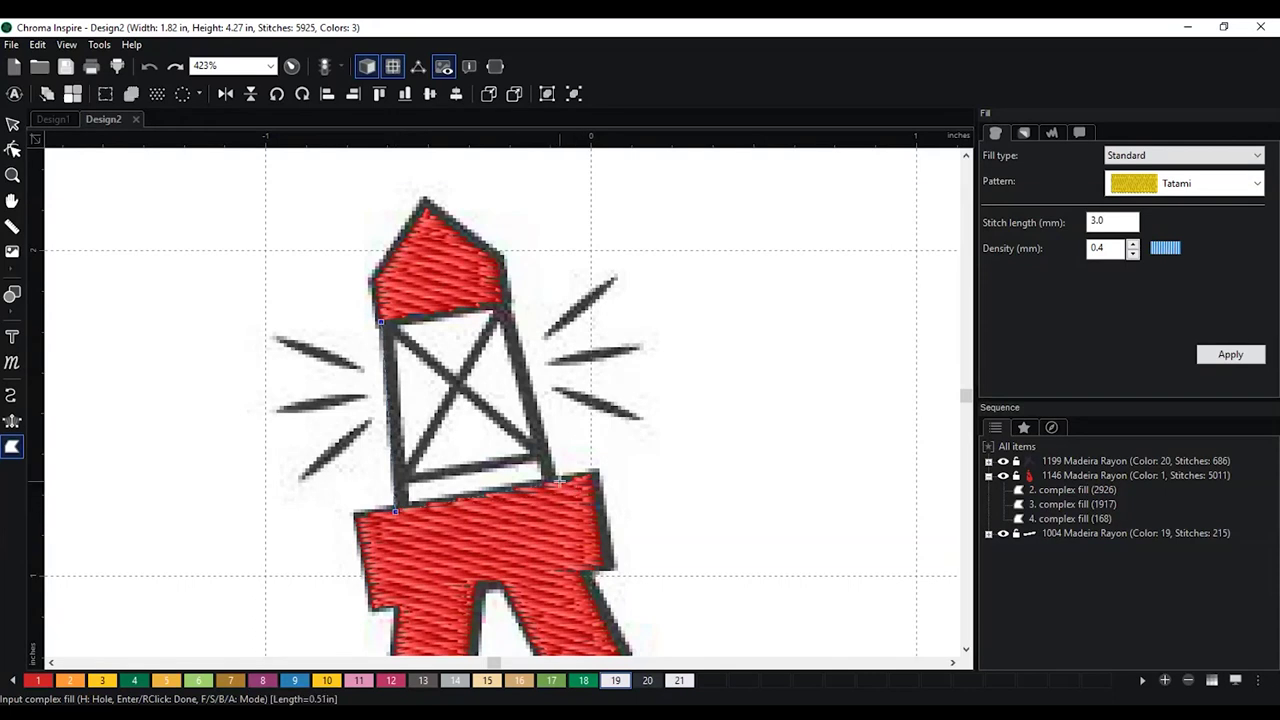
pyautogui.click(511, 299)
pyautogui.press('Return')
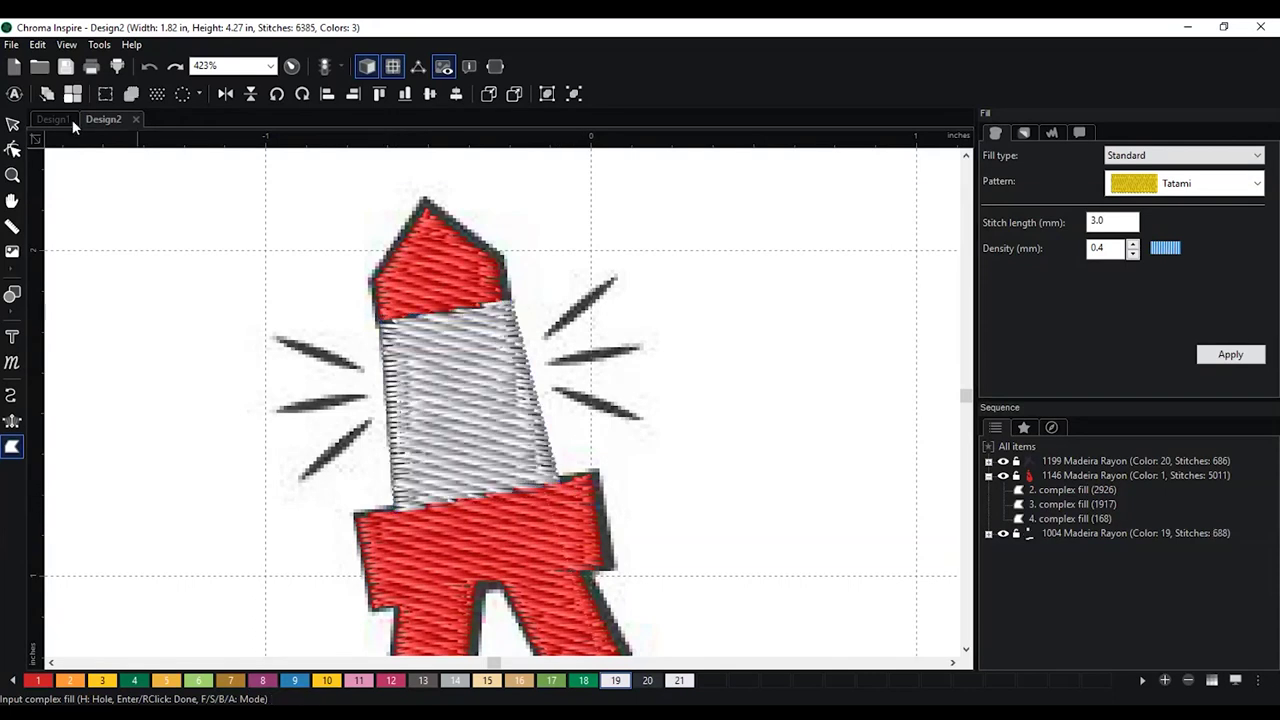
# Turn off the 3D stitch view and add a triangular hole to the lantern fill in the upper gap between the crossed braces
pyautogui.click(367, 66)
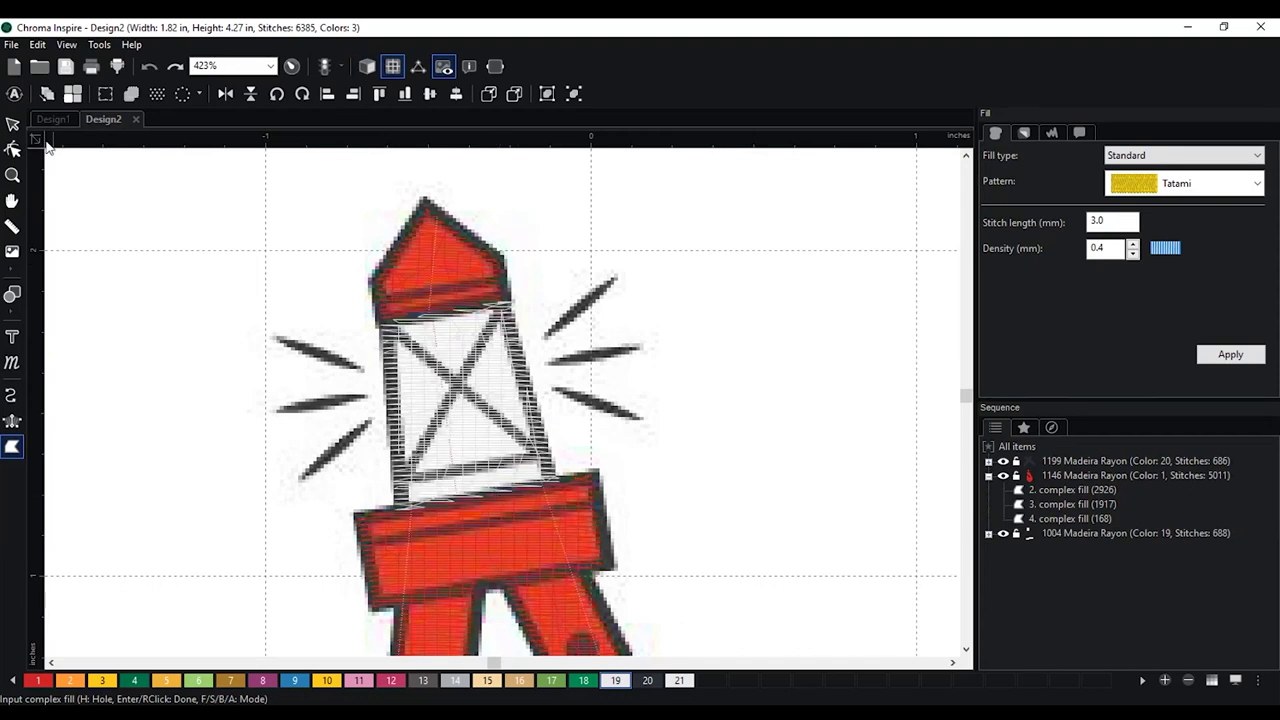
pyautogui.click(12, 148)
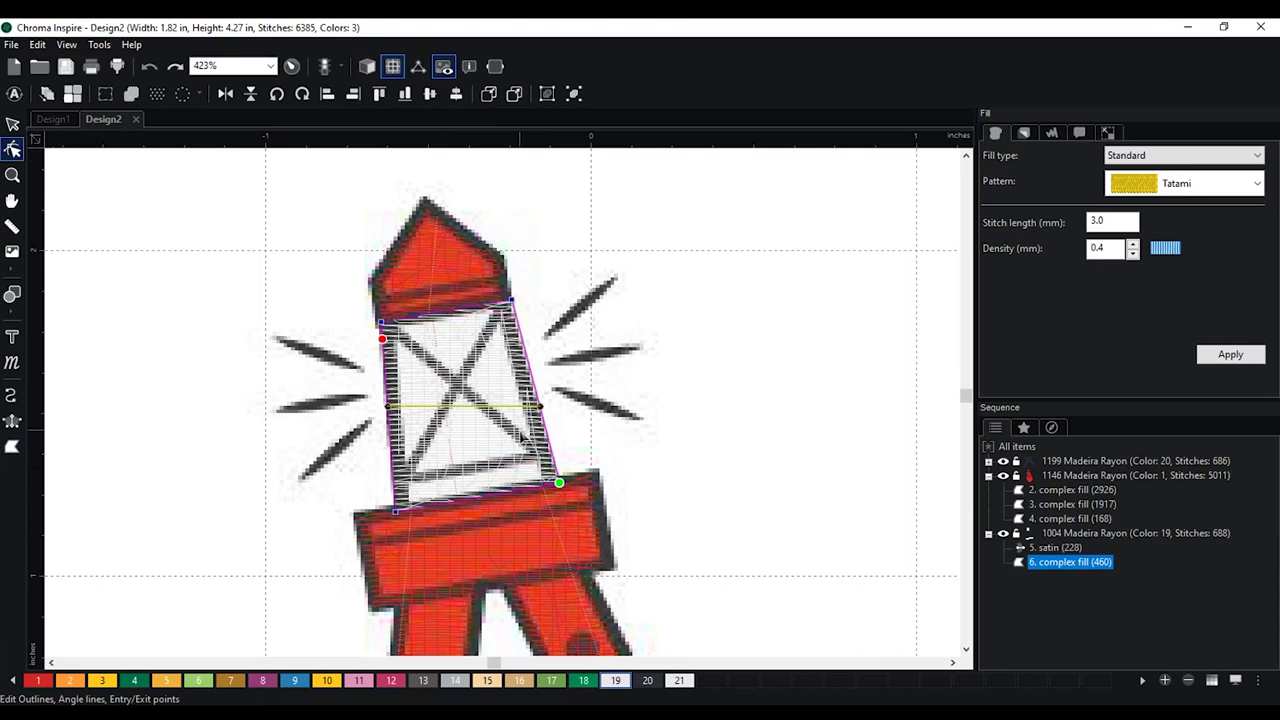
pyautogui.scroll(2, 512, 428)
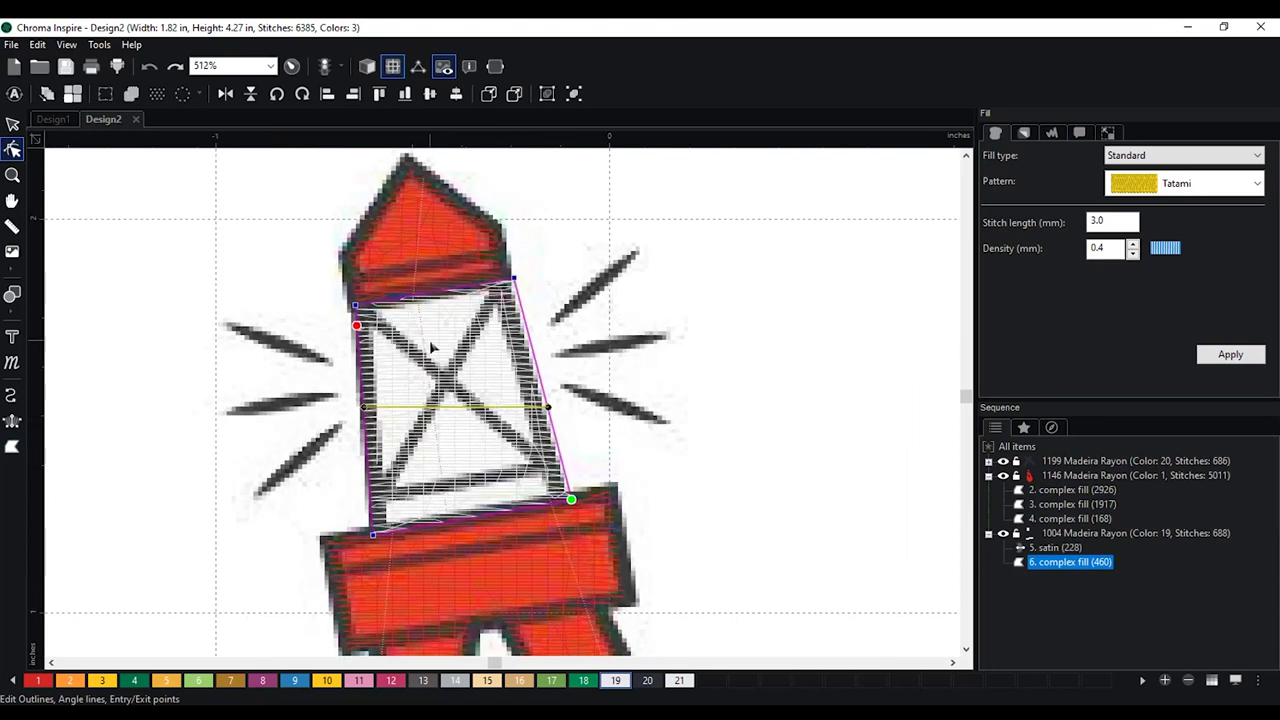
pyautogui.rightClick(515, 285)
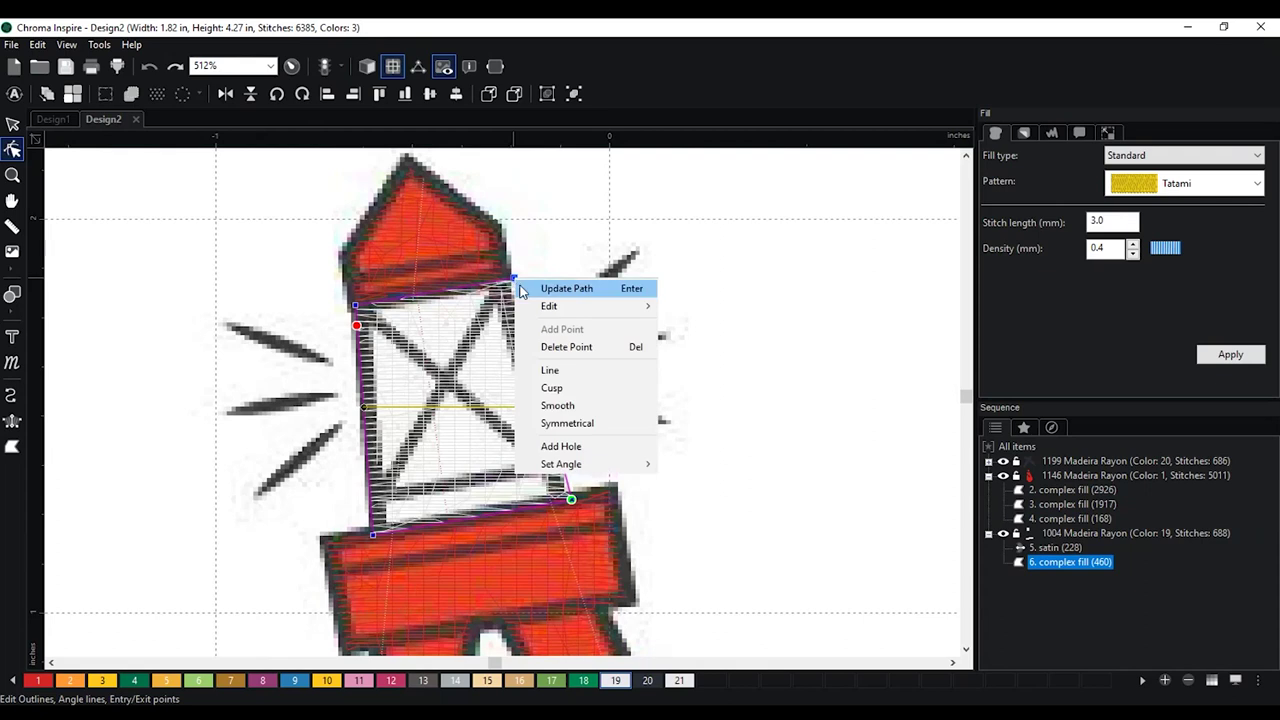
pyautogui.click(560, 442)
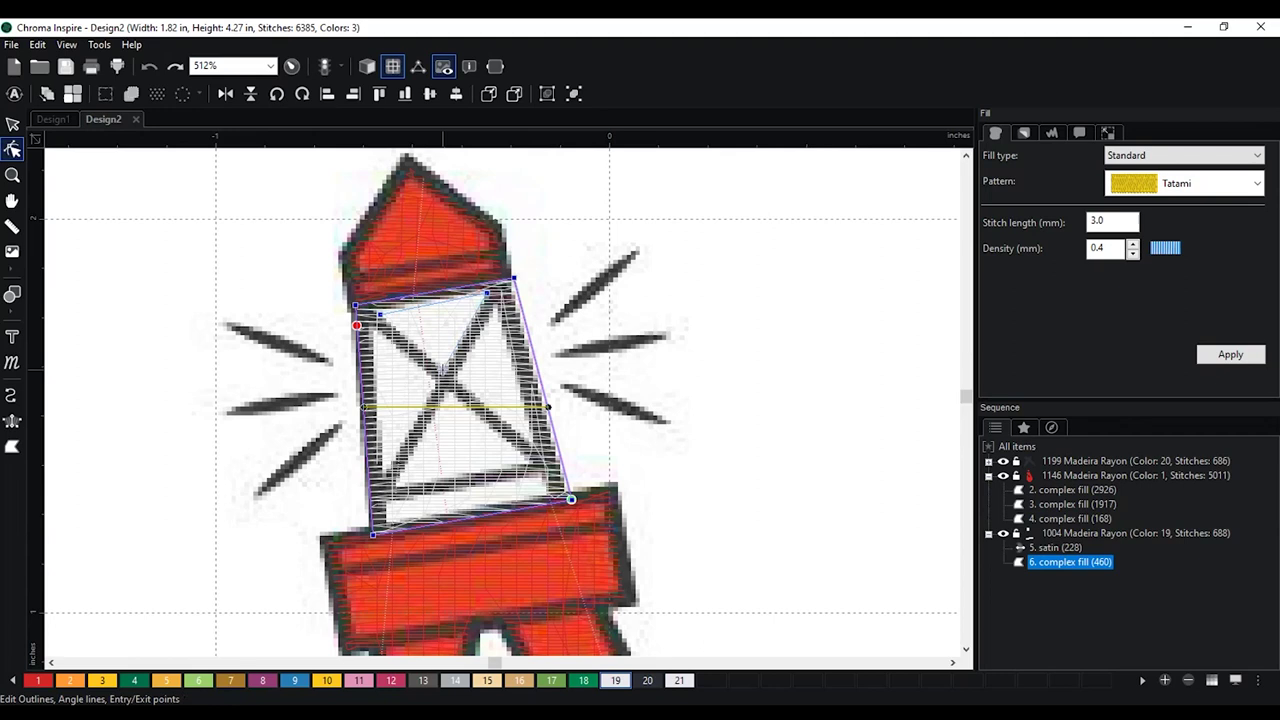
pyautogui.click(443, 370)
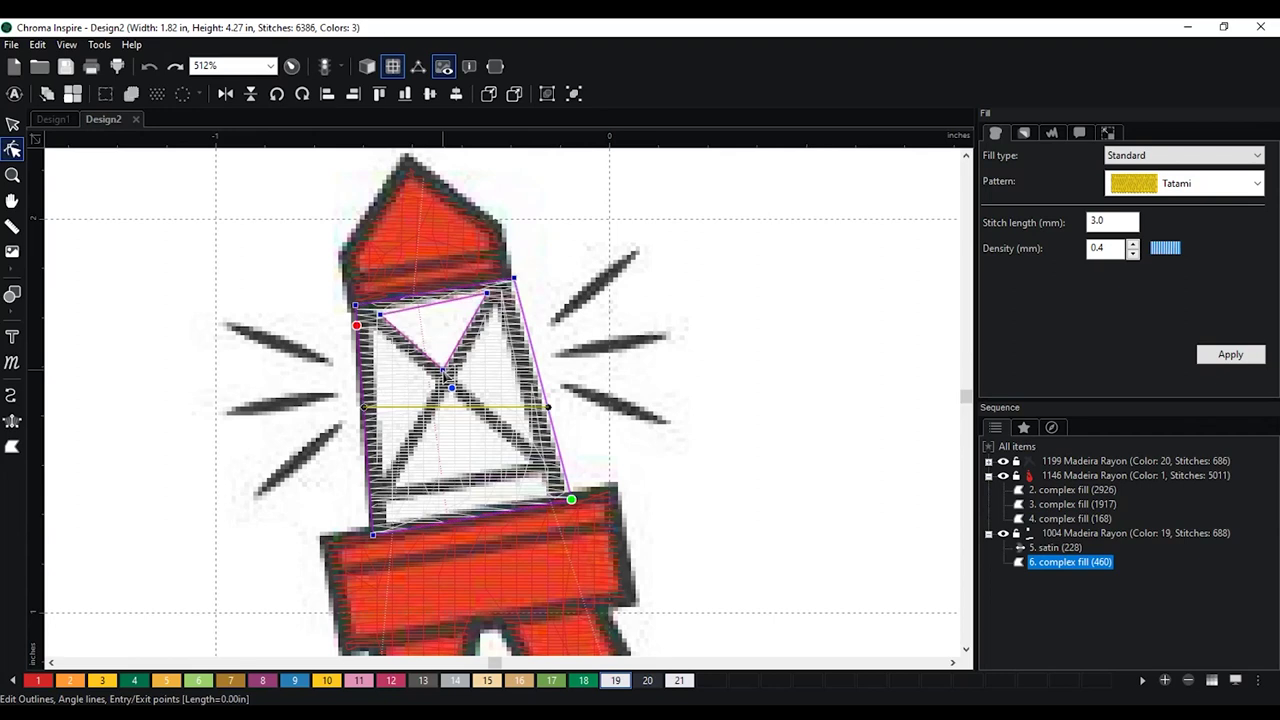
# Add a triangular hole to the lantern fill between the left post and the crossed braces
pyautogui.rightClick(443, 372)
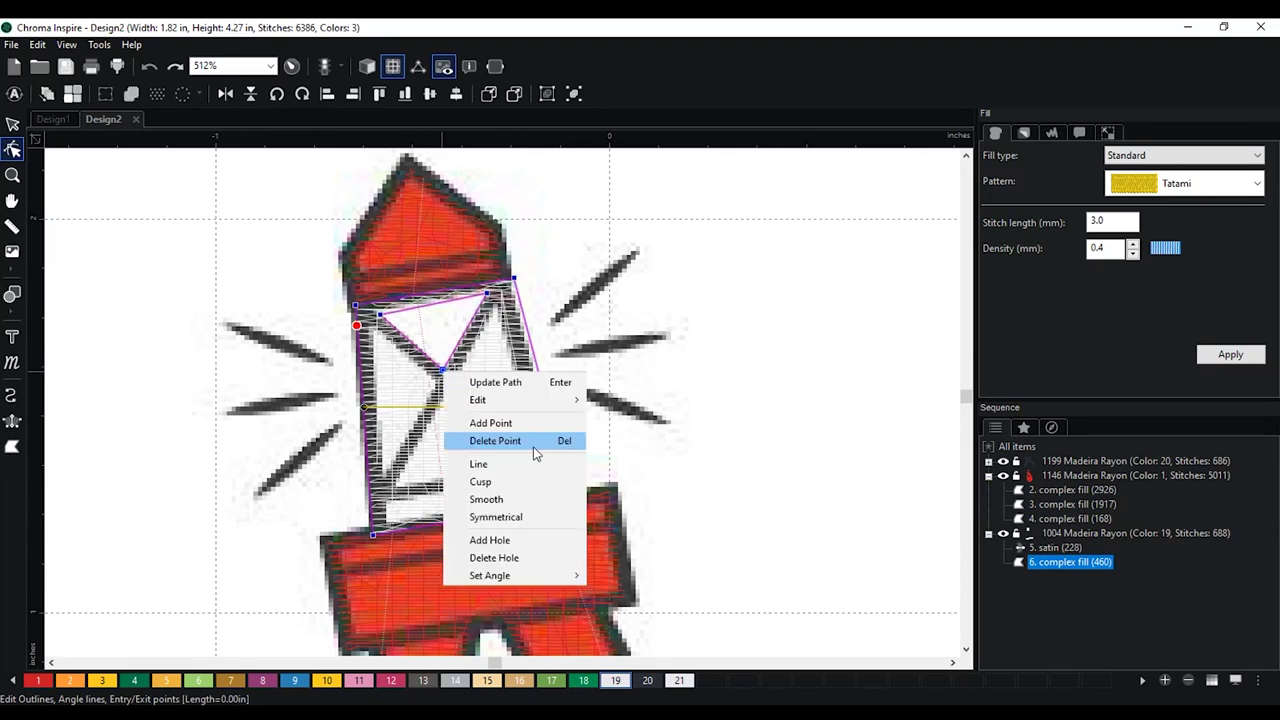
pyautogui.click(533, 544)
pyautogui.click(373, 330)
pyautogui.click(385, 473)
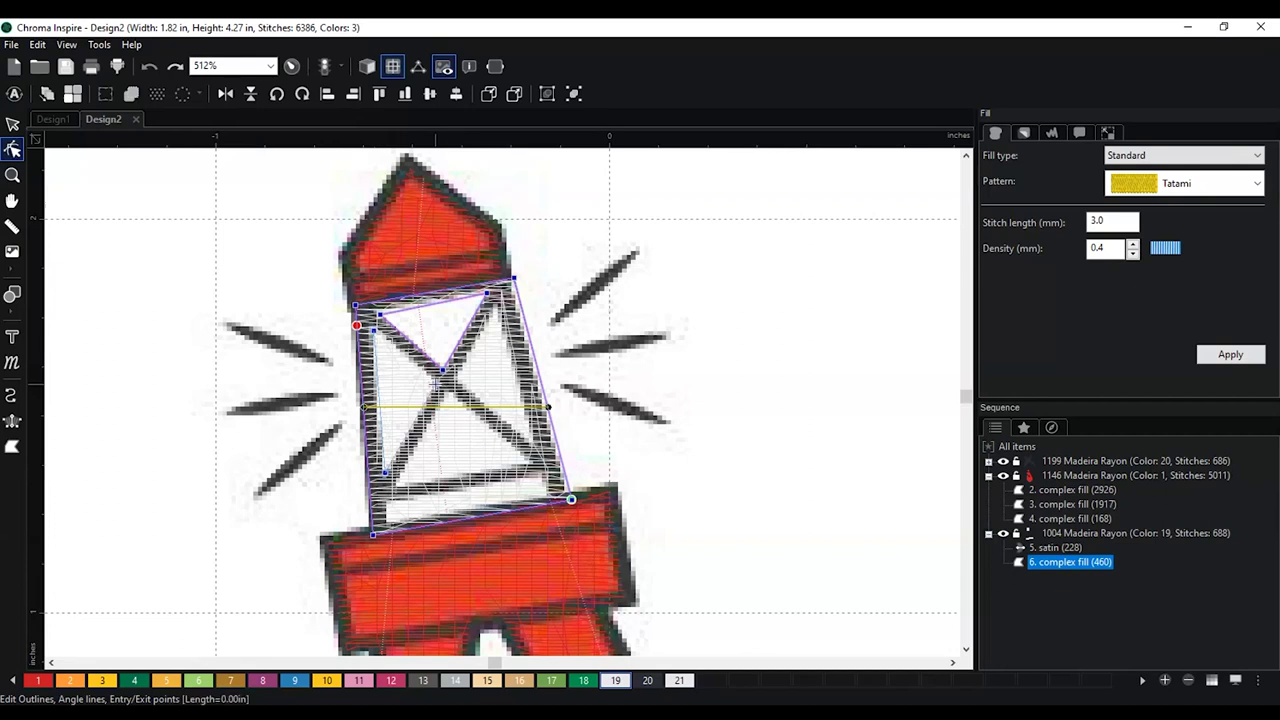
pyautogui.click(437, 388)
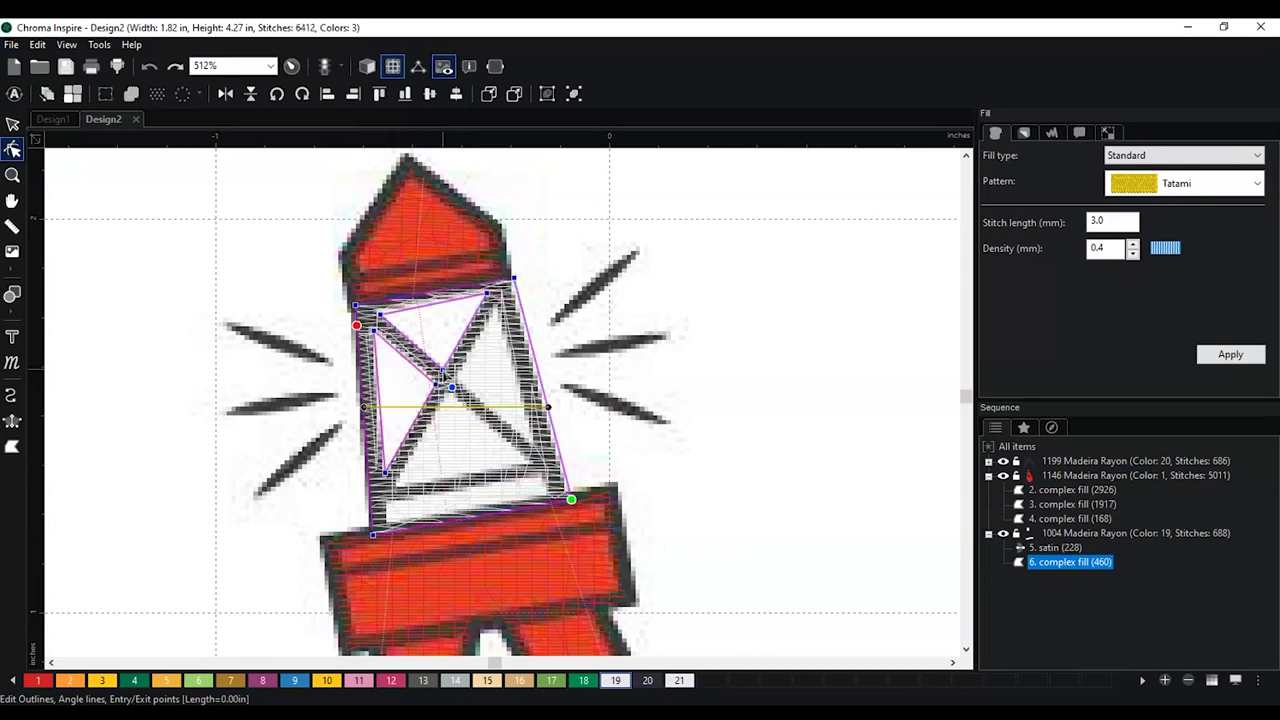
# Add a triangular hole to the lantern fill between the crossed braces and the lower crossbar
pyautogui.rightClick(443, 372)
pyautogui.click(508, 540)
pyautogui.click(398, 482)
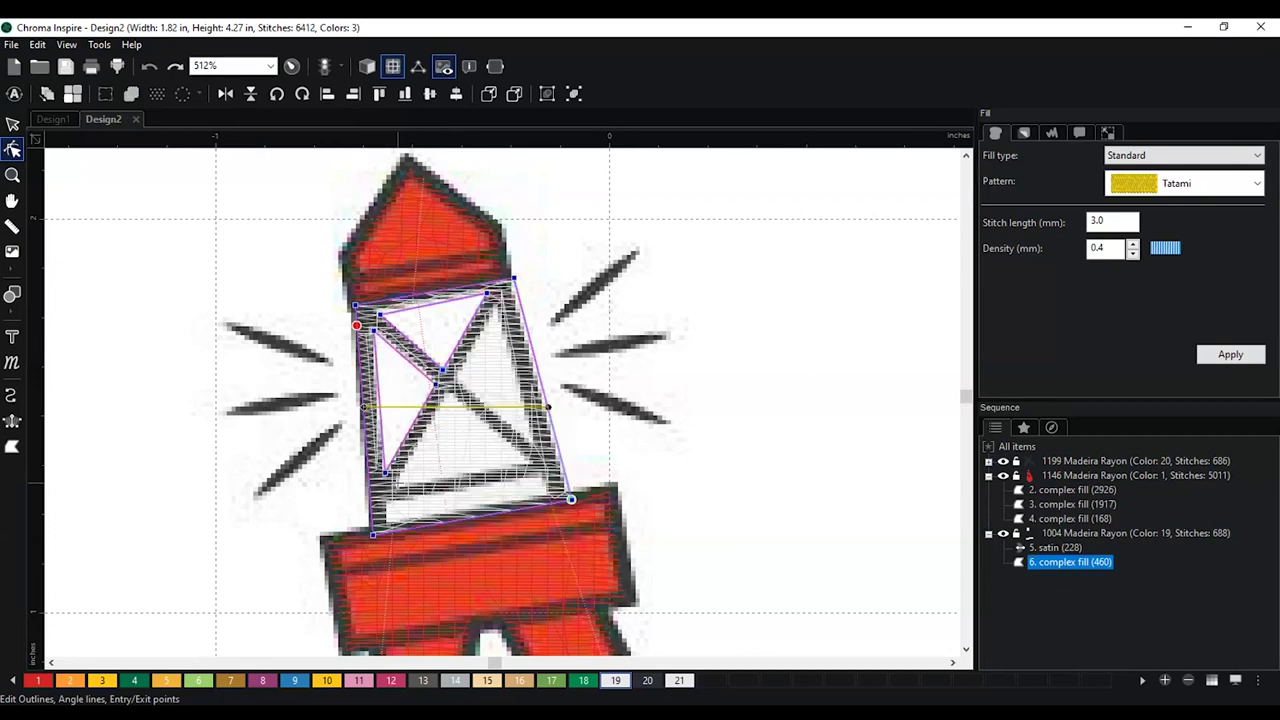
pyautogui.click(448, 394)
pyautogui.click(530, 462)
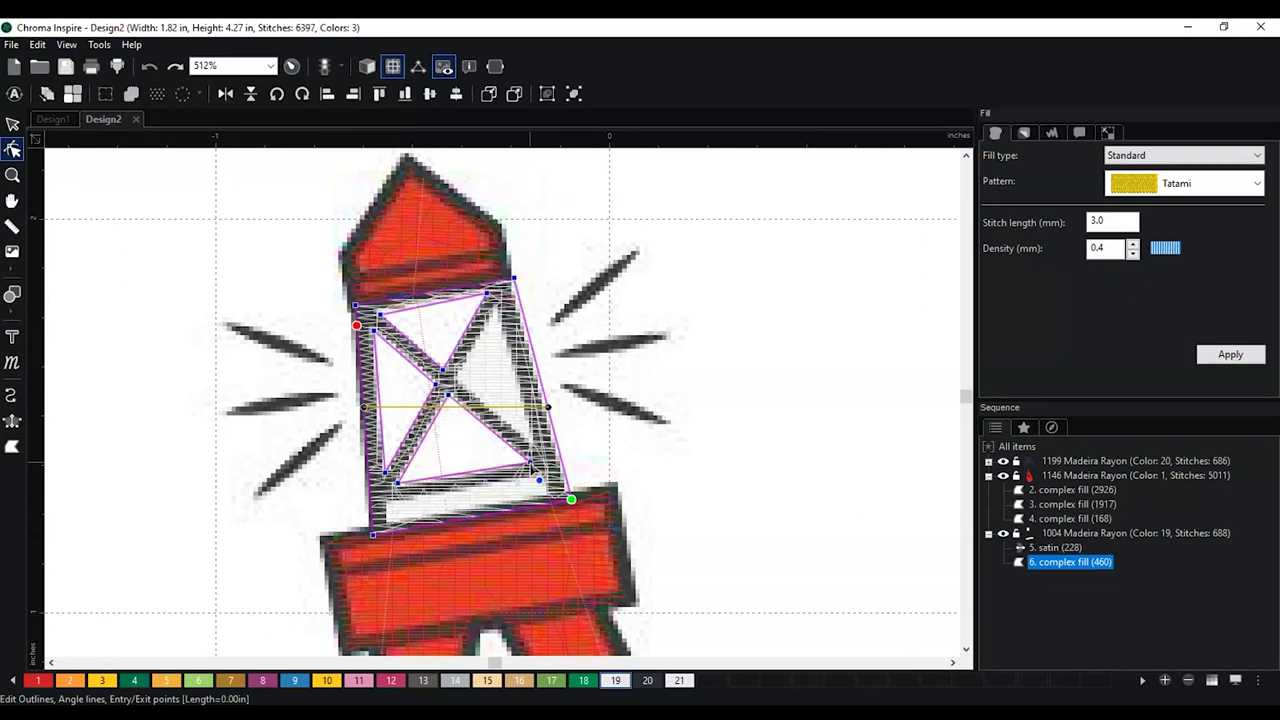
# Add a triangular hole to the lantern fill between the crossed braces and the right post
pyautogui.click(487, 298)
pyautogui.rightClick(487, 298)
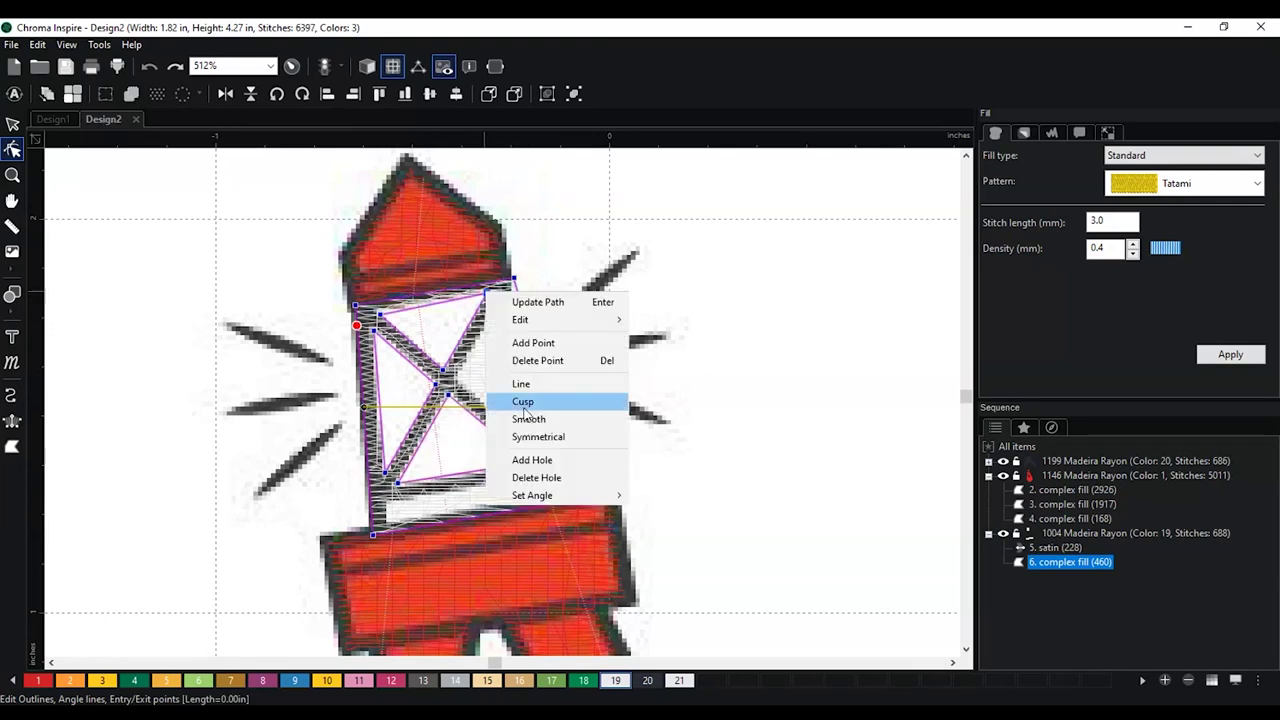
pyautogui.click(532, 460)
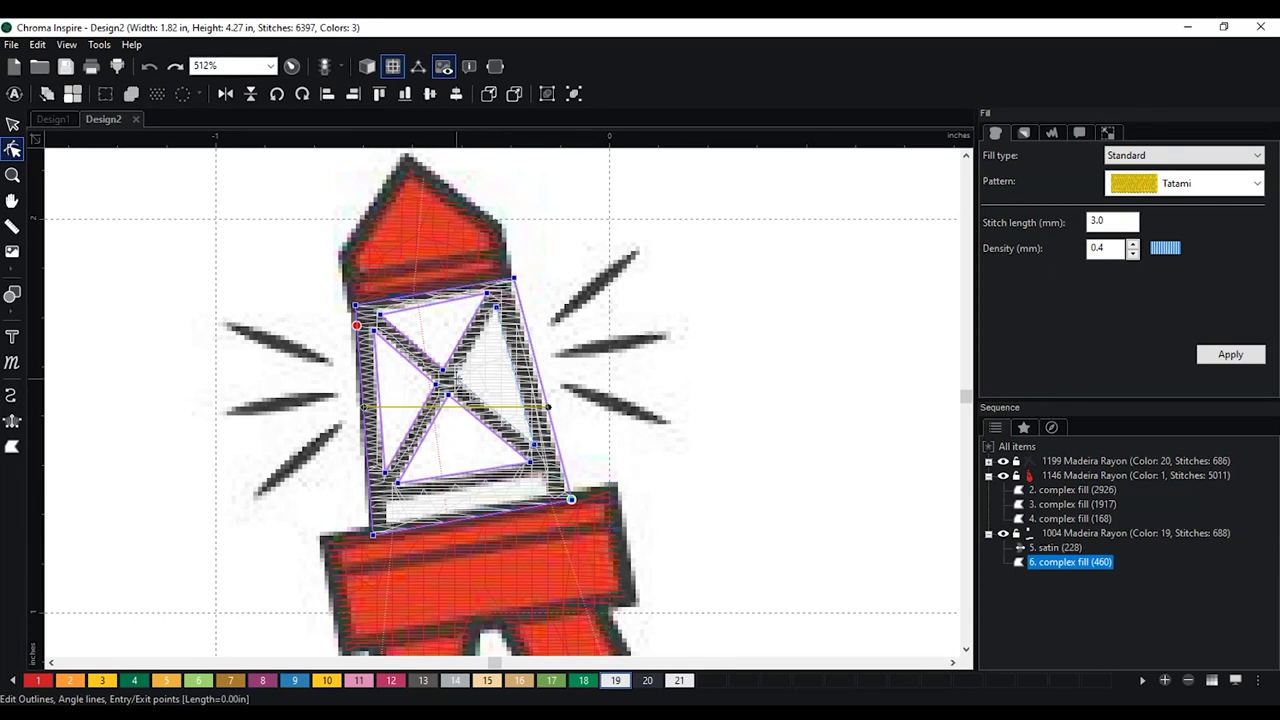
pyautogui.moveTo(448, 393); pyautogui.dragTo(465, 397)
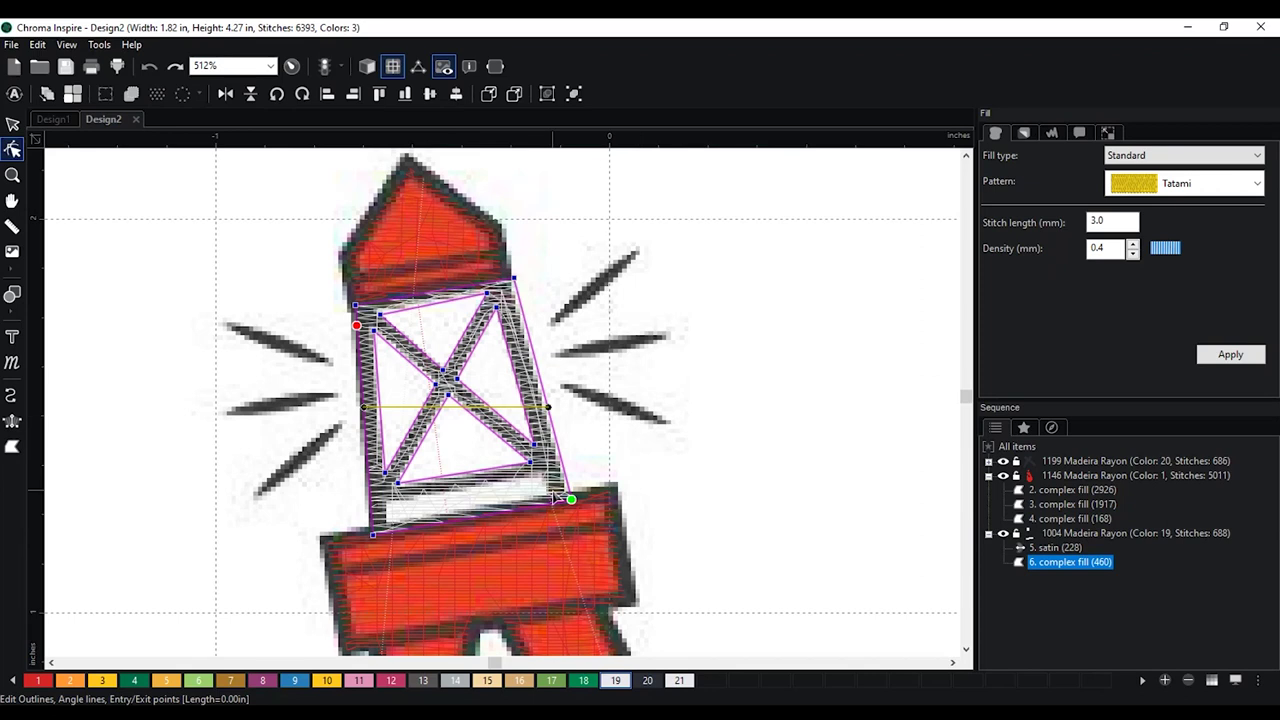
# Add a narrow four-point hole between the lower crossbar and the tower top, and turn the 3D stitch view back on
pyautogui.rightClick(397, 484)
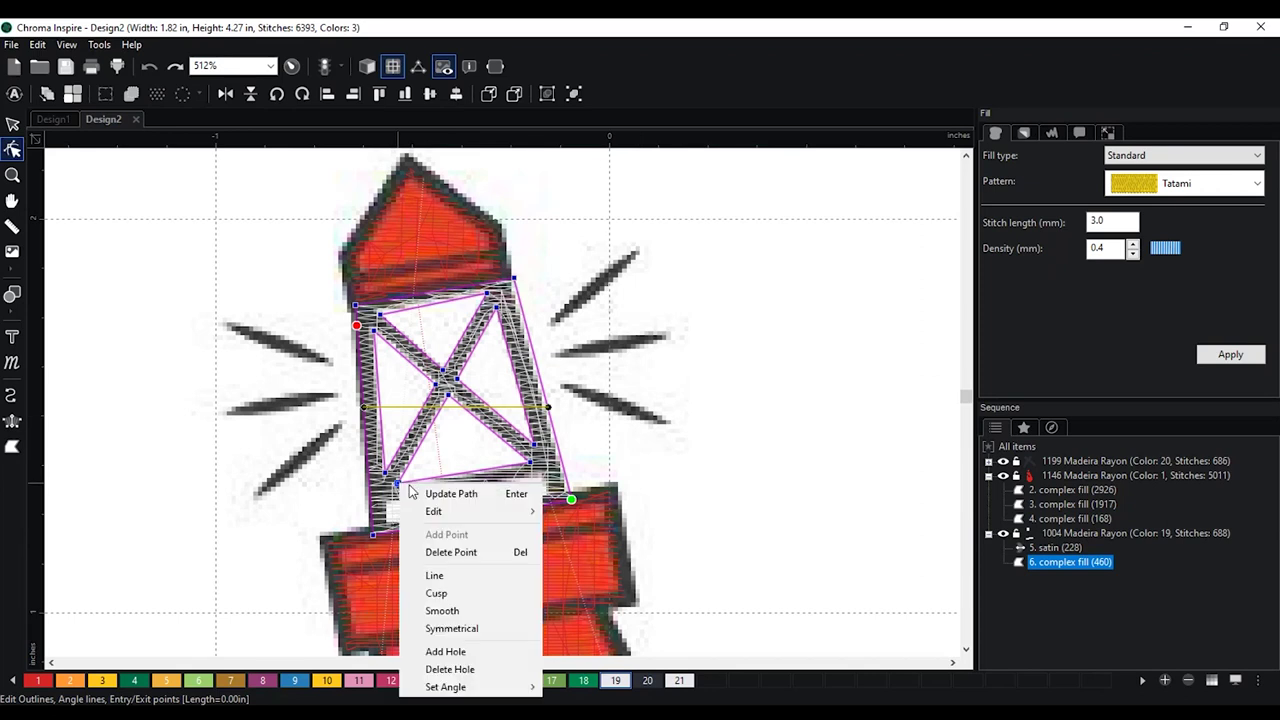
pyautogui.click(460, 651)
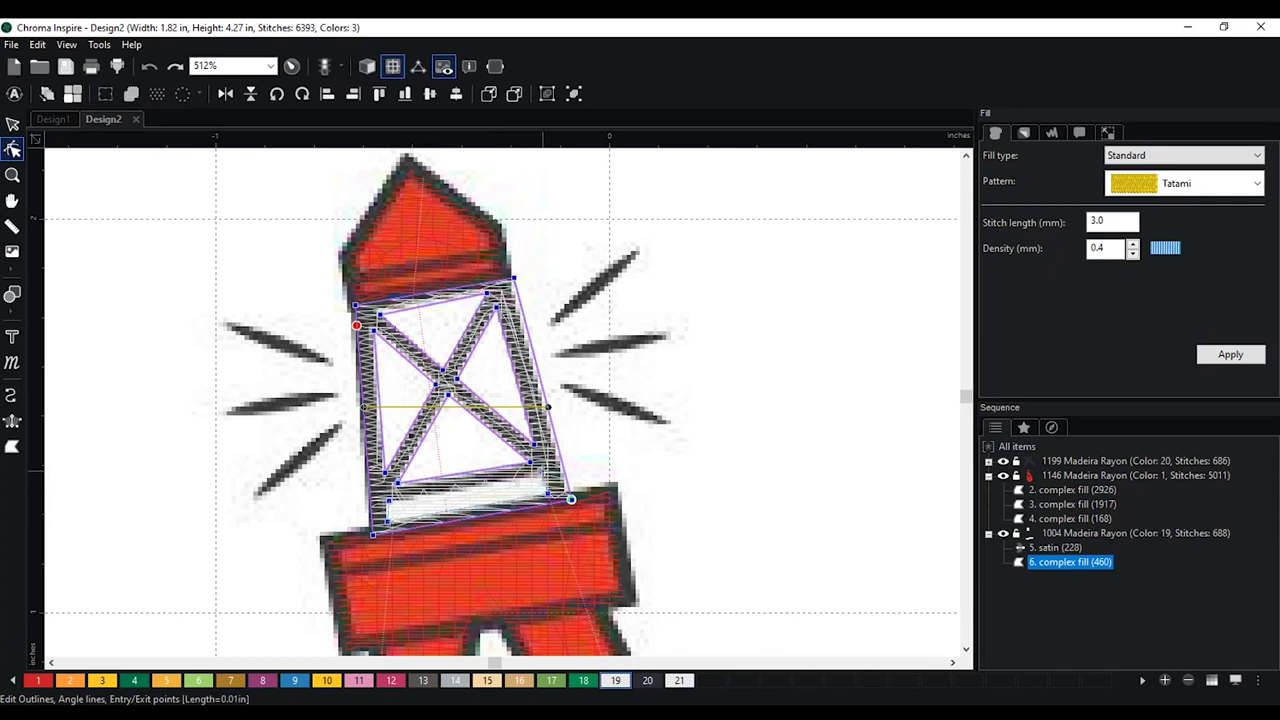
pyautogui.click(570, 498)
pyautogui.scroll(-1, 520, 410)
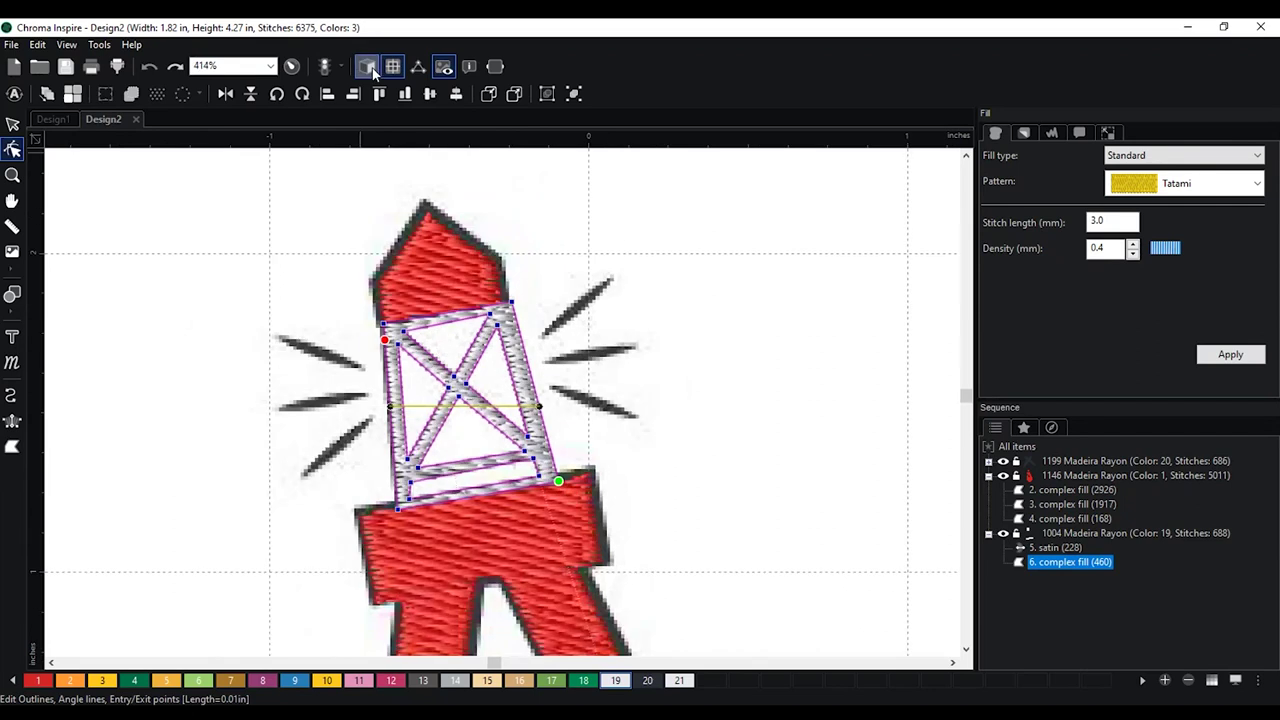
pyautogui.scroll(-1, 289, 237)
pyautogui.click(259, 244)
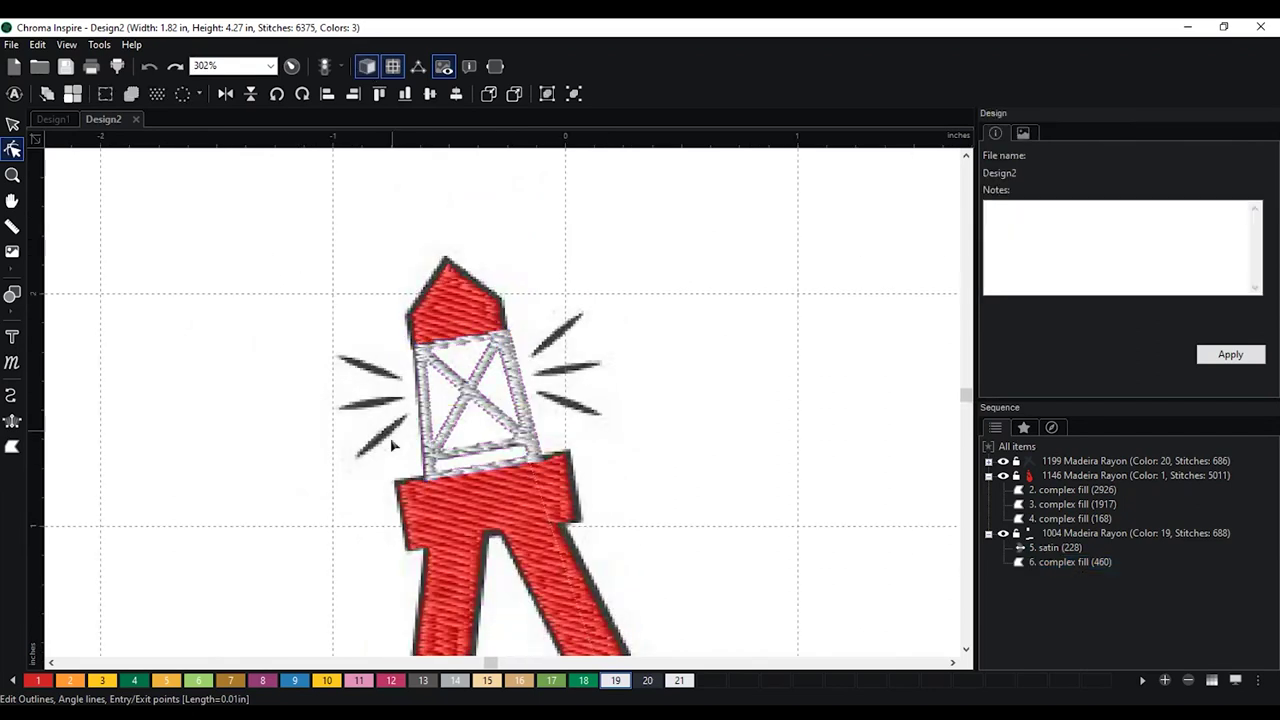
pyautogui.scroll(-1, 502, 402)
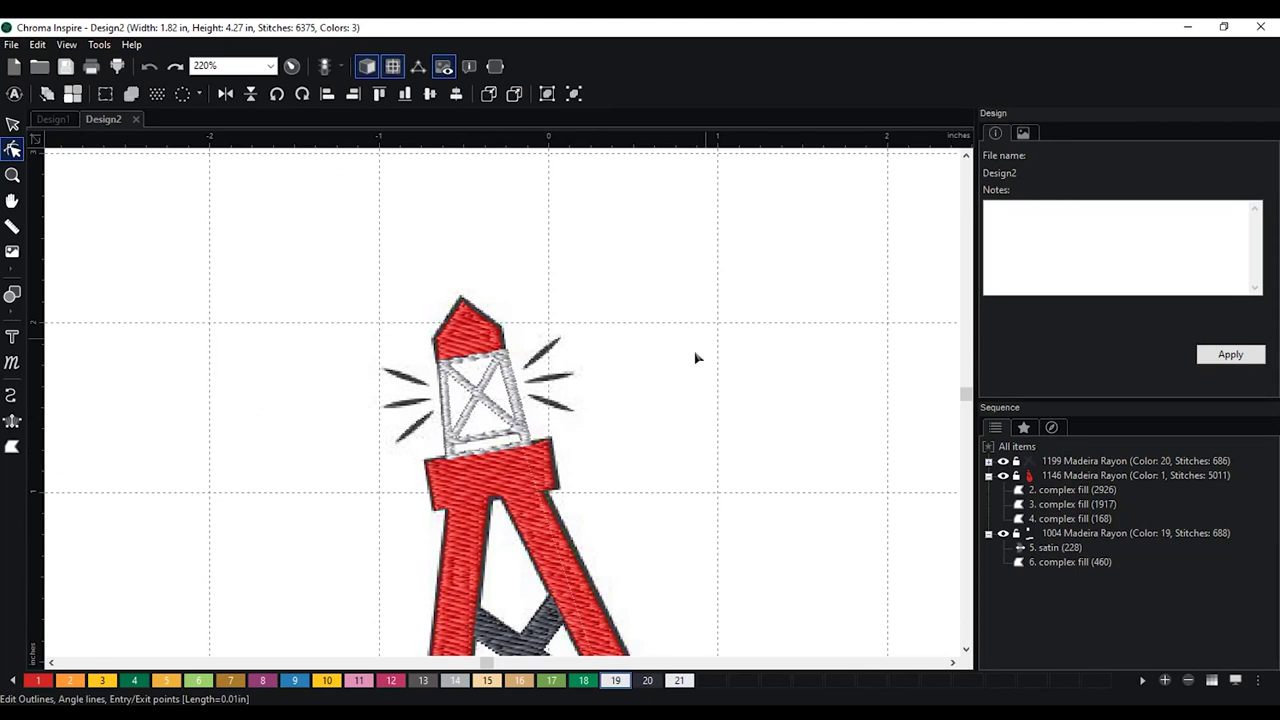
# Move the white lantern fill aside into the empty area right of the buoy and deselect it
pyautogui.click(13, 123)
pyautogui.click(508, 388)
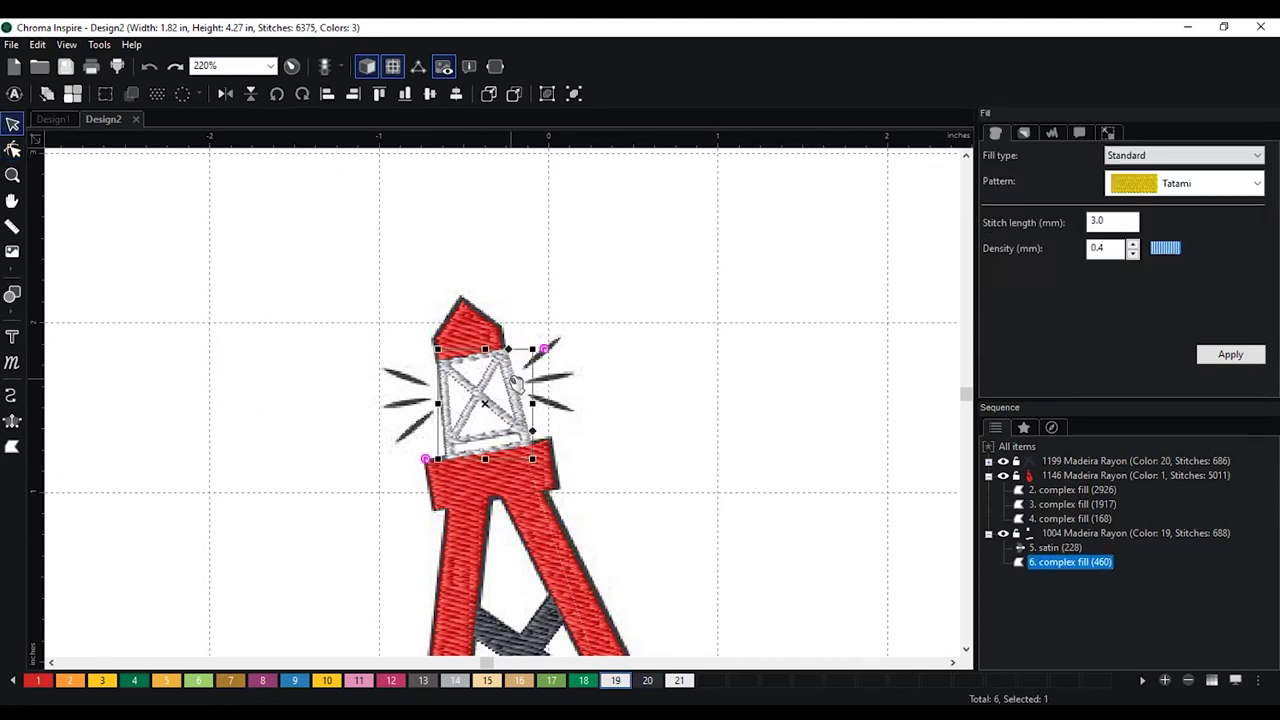
pyautogui.moveTo(508, 388); pyautogui.dragTo(892, 362)
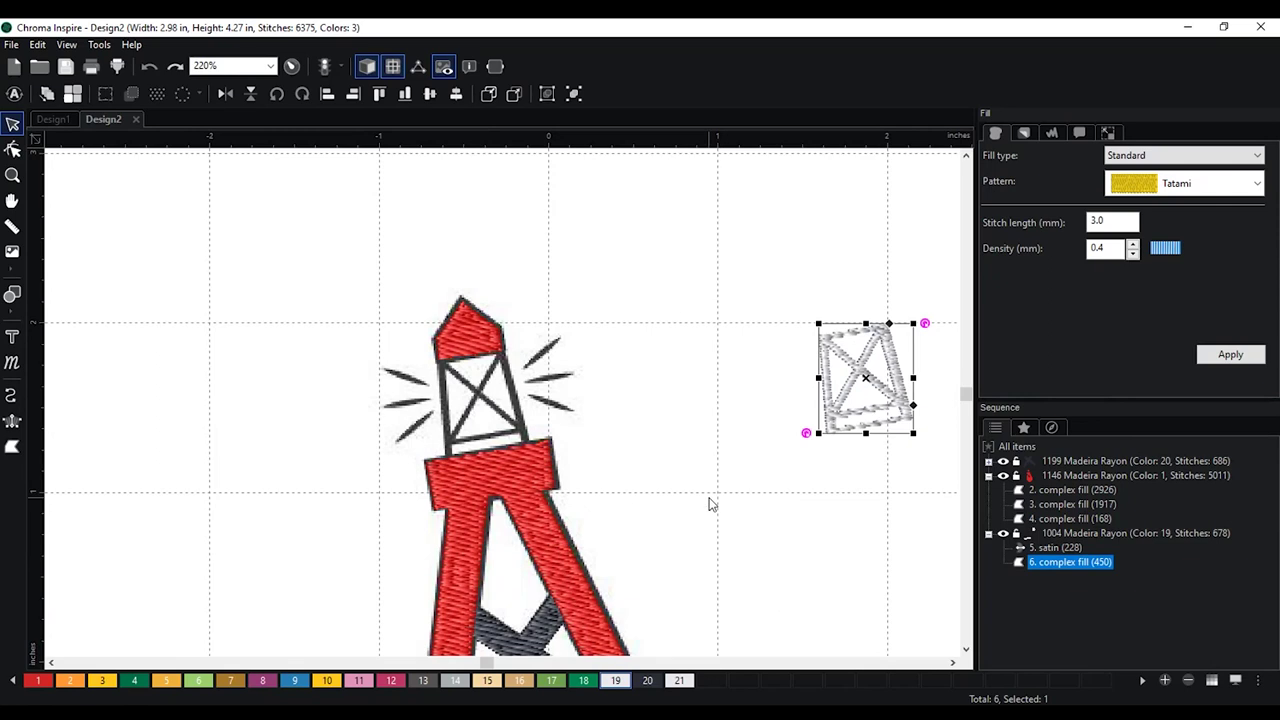
pyautogui.scroll(3, 691, 509)
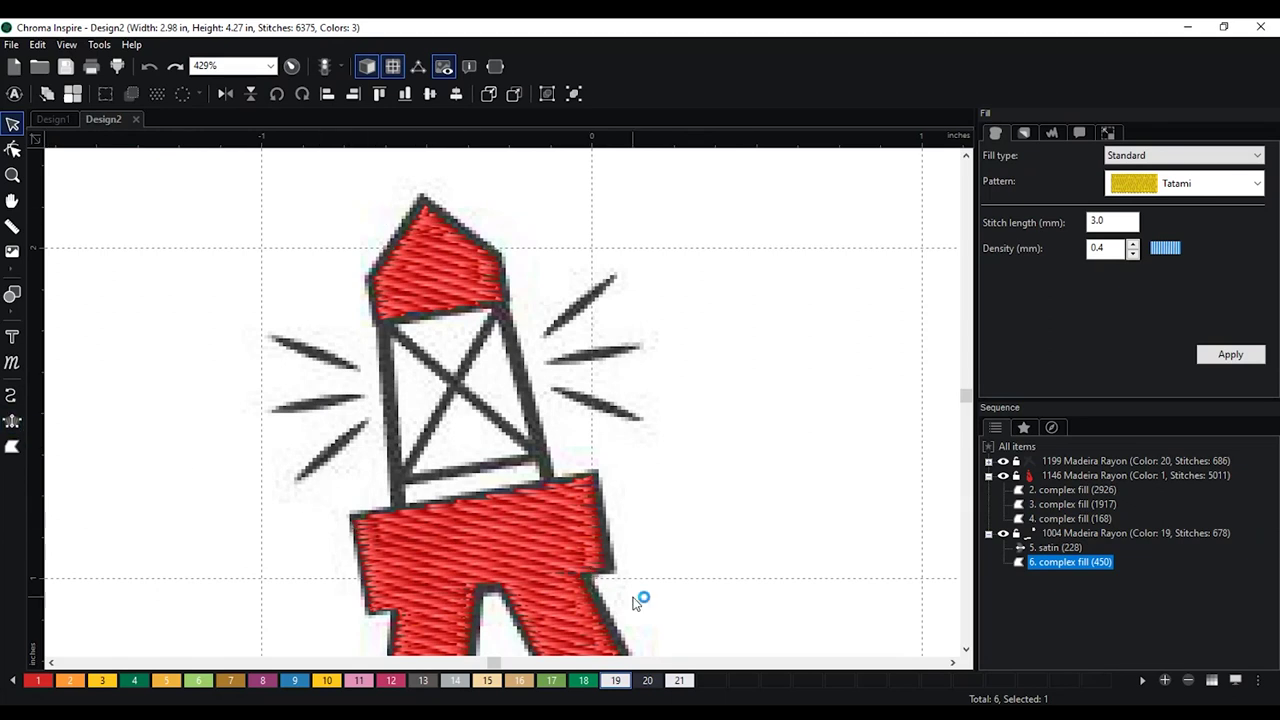
pyautogui.scroll(-1, 640, 592)
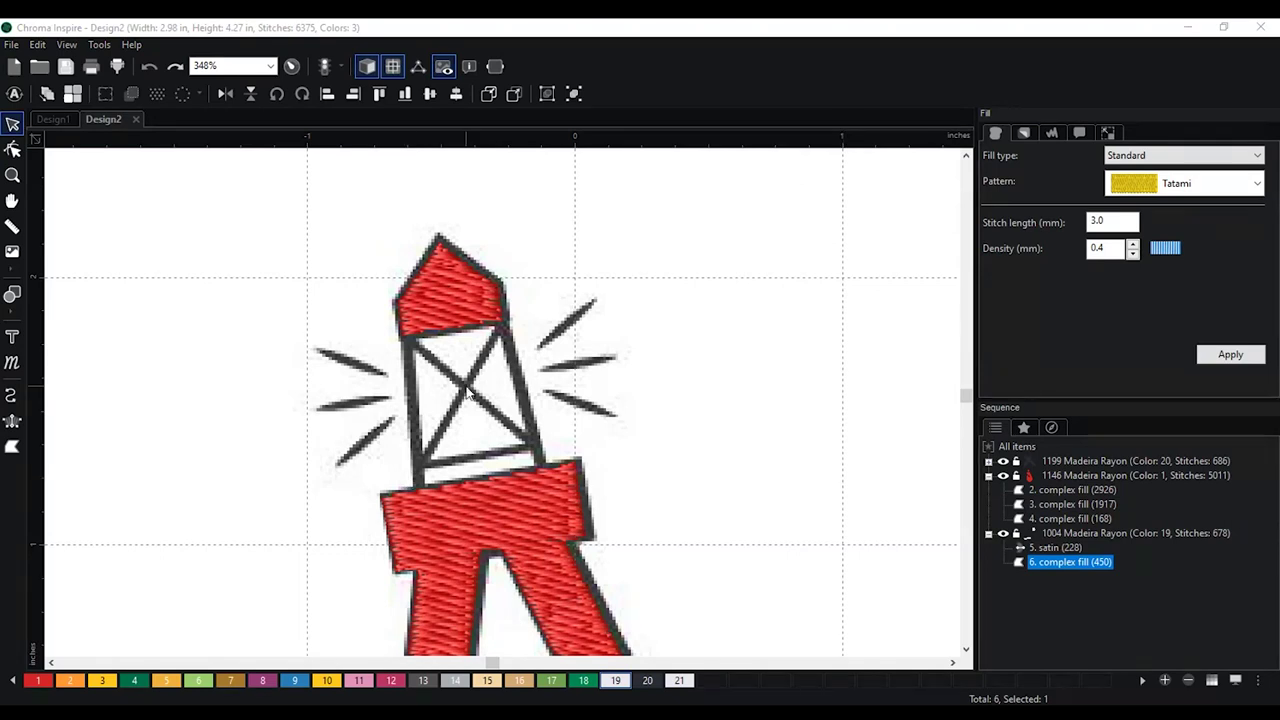
pyautogui.click(567, 223)
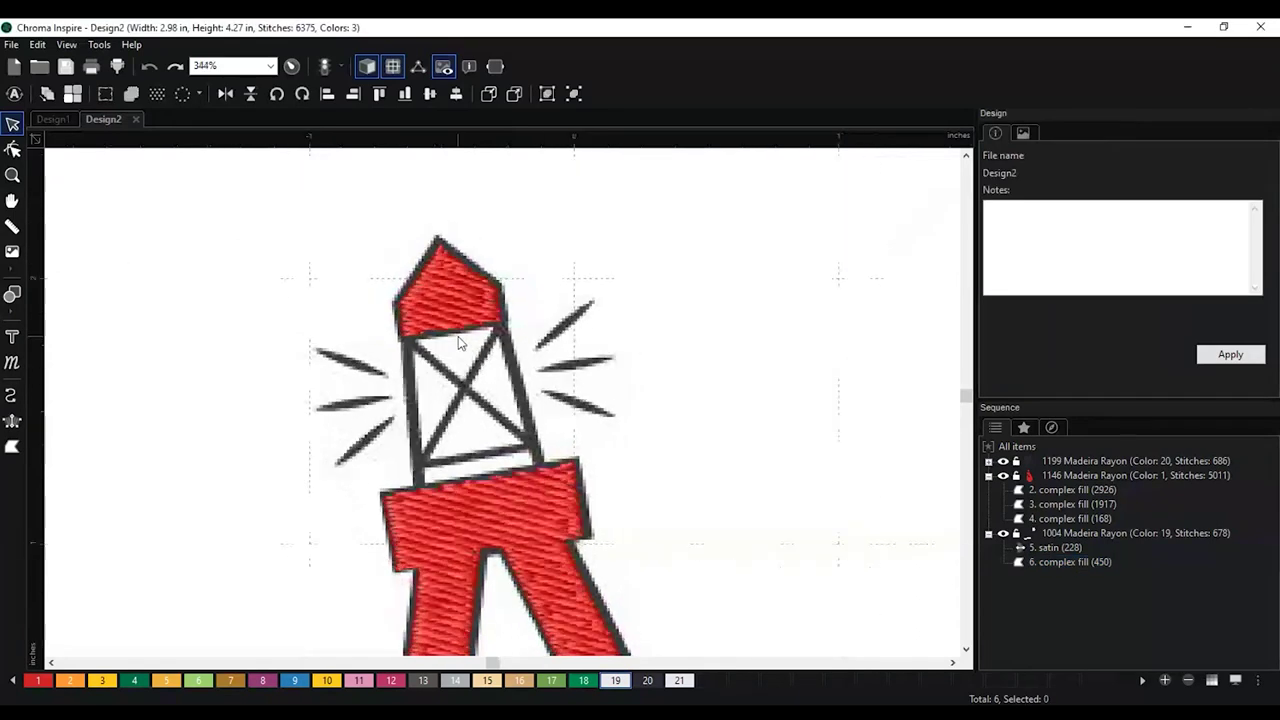
# Start a classic satin column in thread colour 20 and place point pairs at the base and top of the lantern's left post
pyautogui.scroll(1, 458, 336)
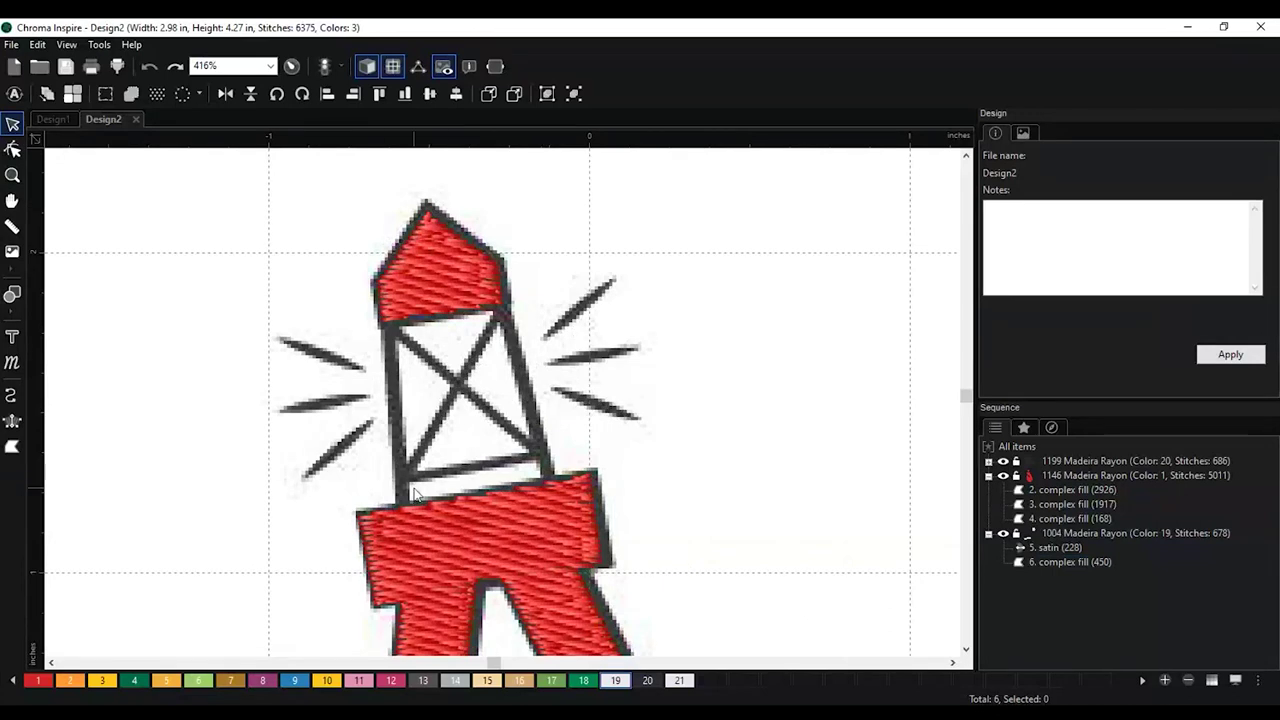
pyautogui.click(12, 422)
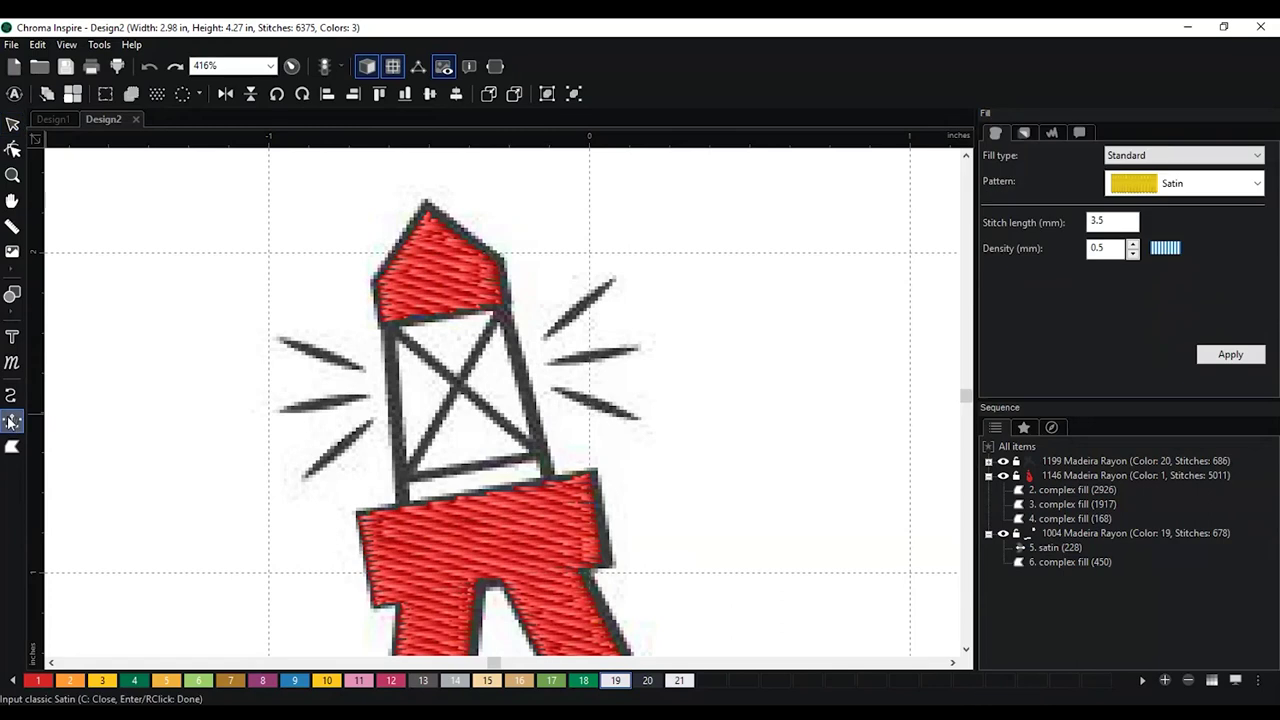
pyautogui.click(649, 682)
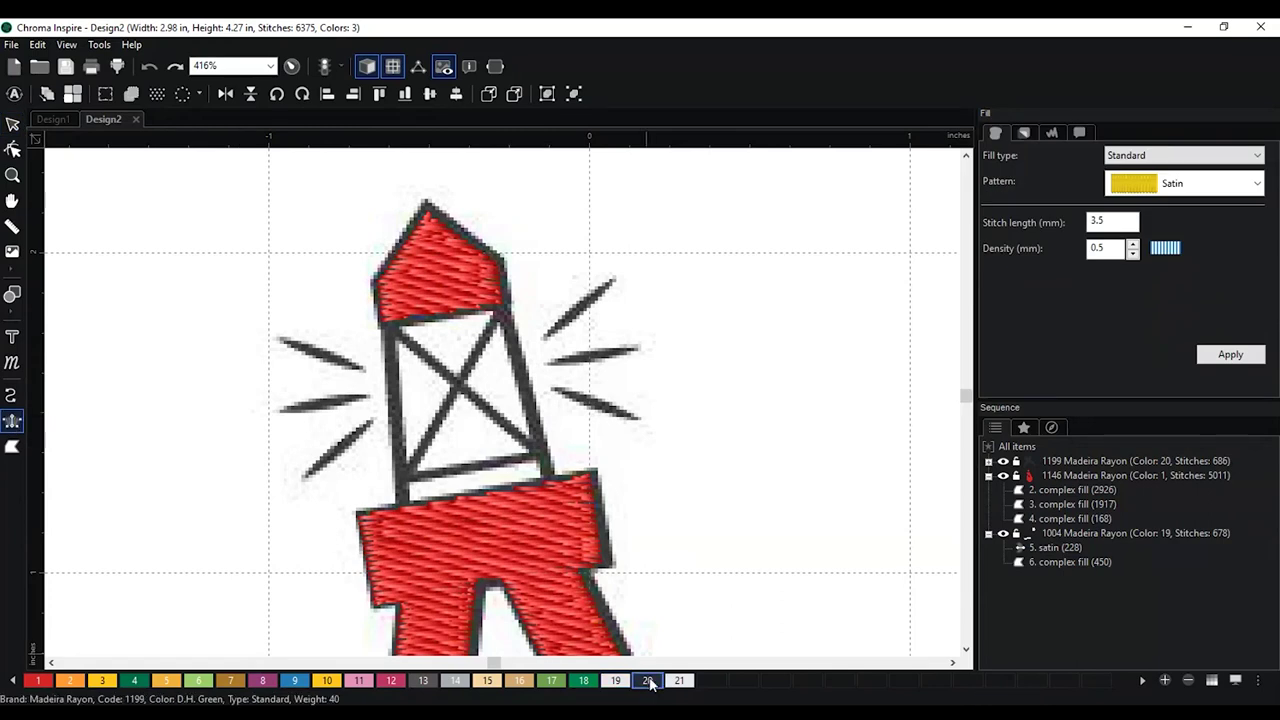
pyautogui.click(647, 684)
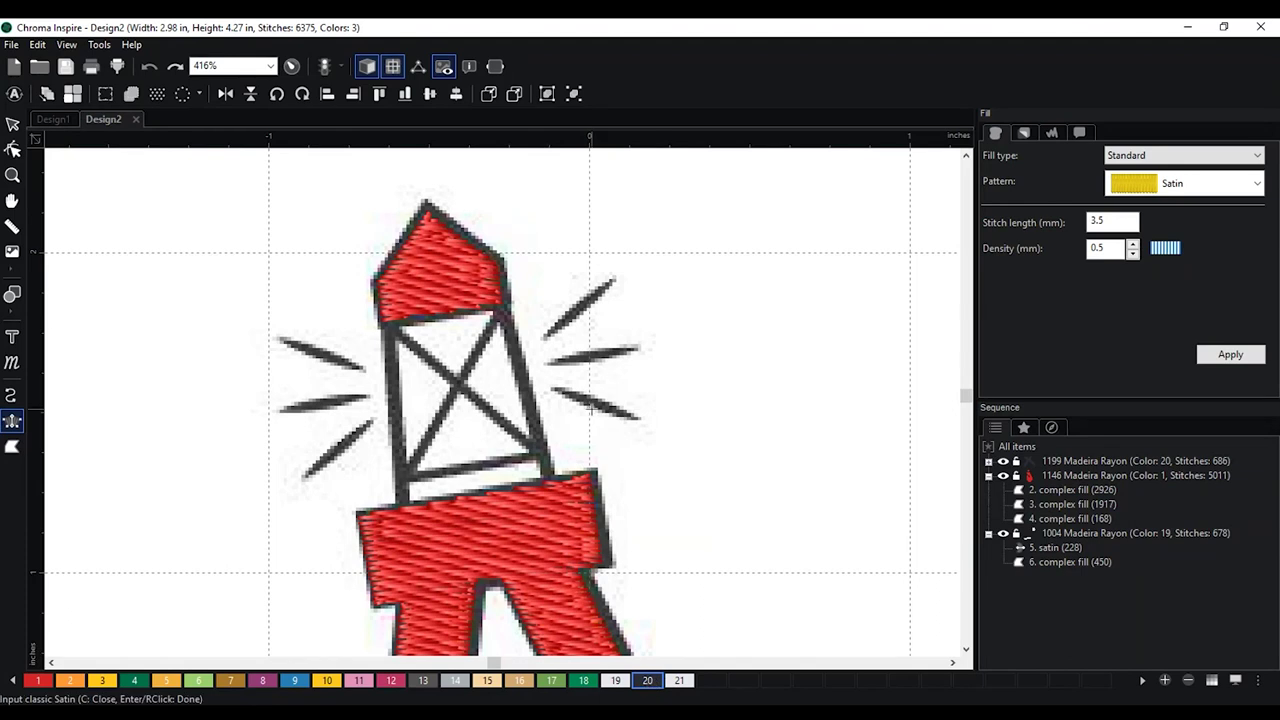
pyautogui.scroll(1, 489, 258)
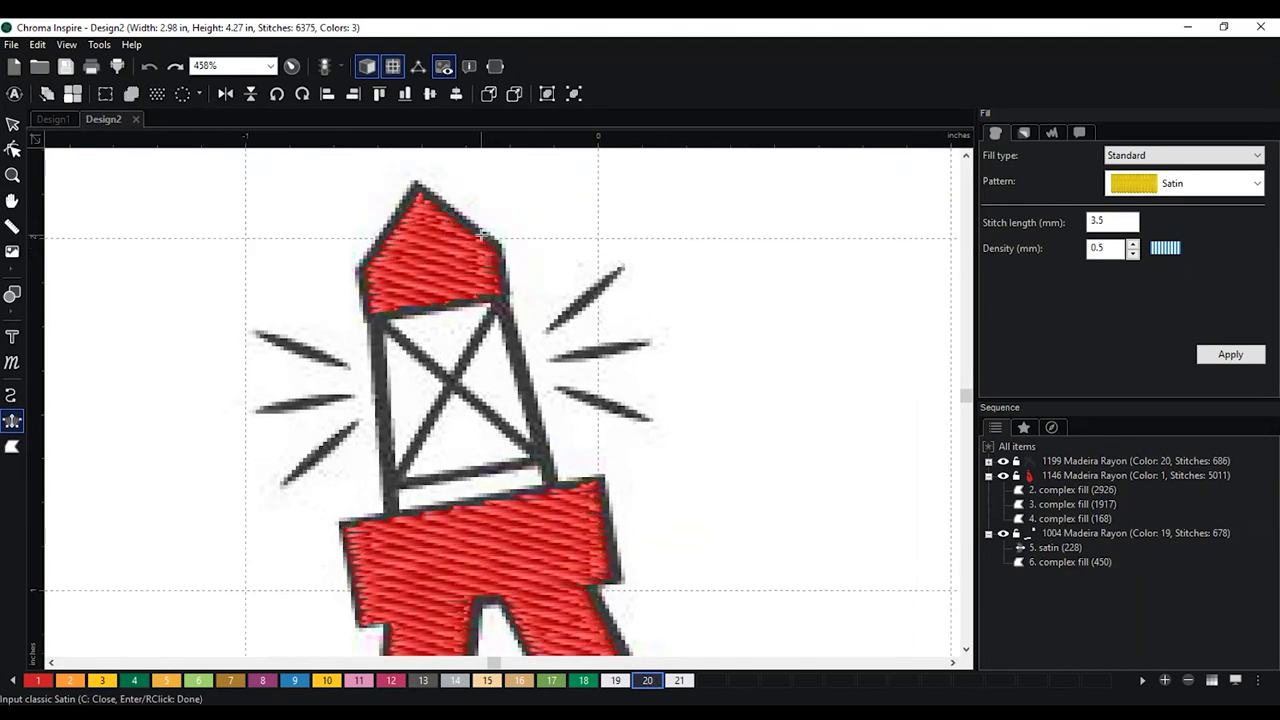
pyautogui.moveTo(452, 236); pyautogui.dragTo(468, 313)
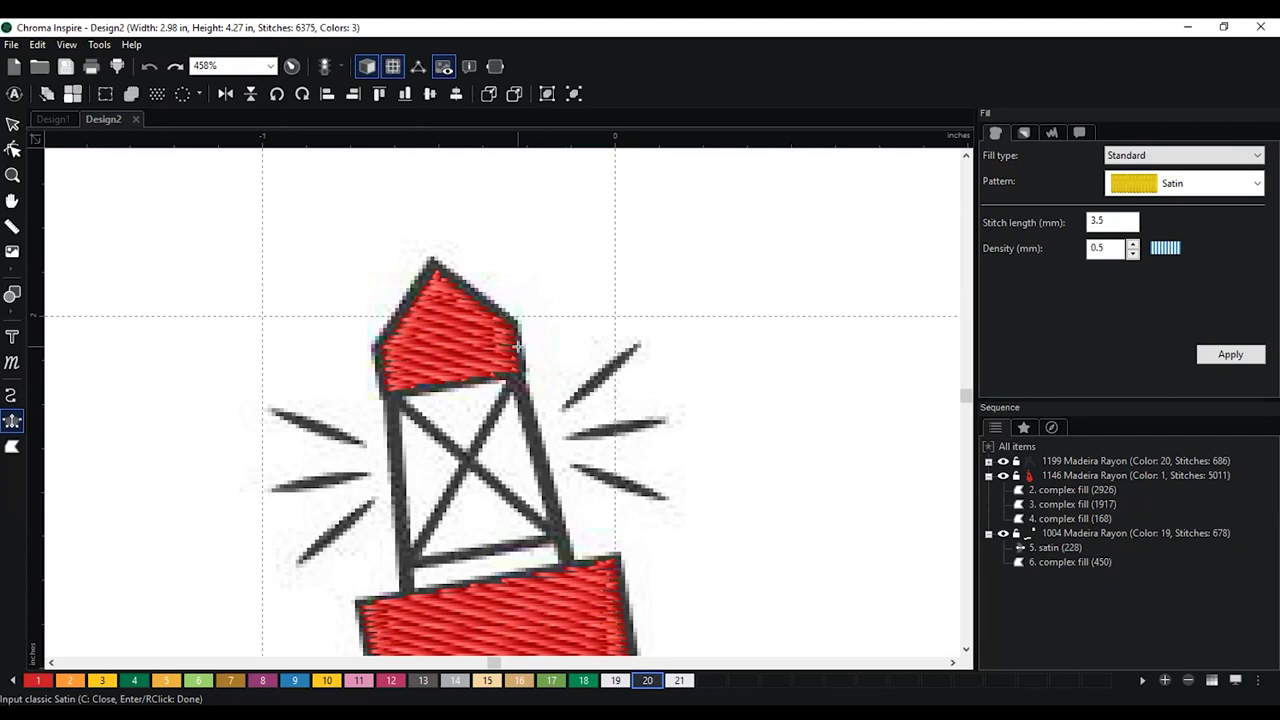
pyautogui.moveTo(491, 491); pyautogui.dragTo(520, 408)
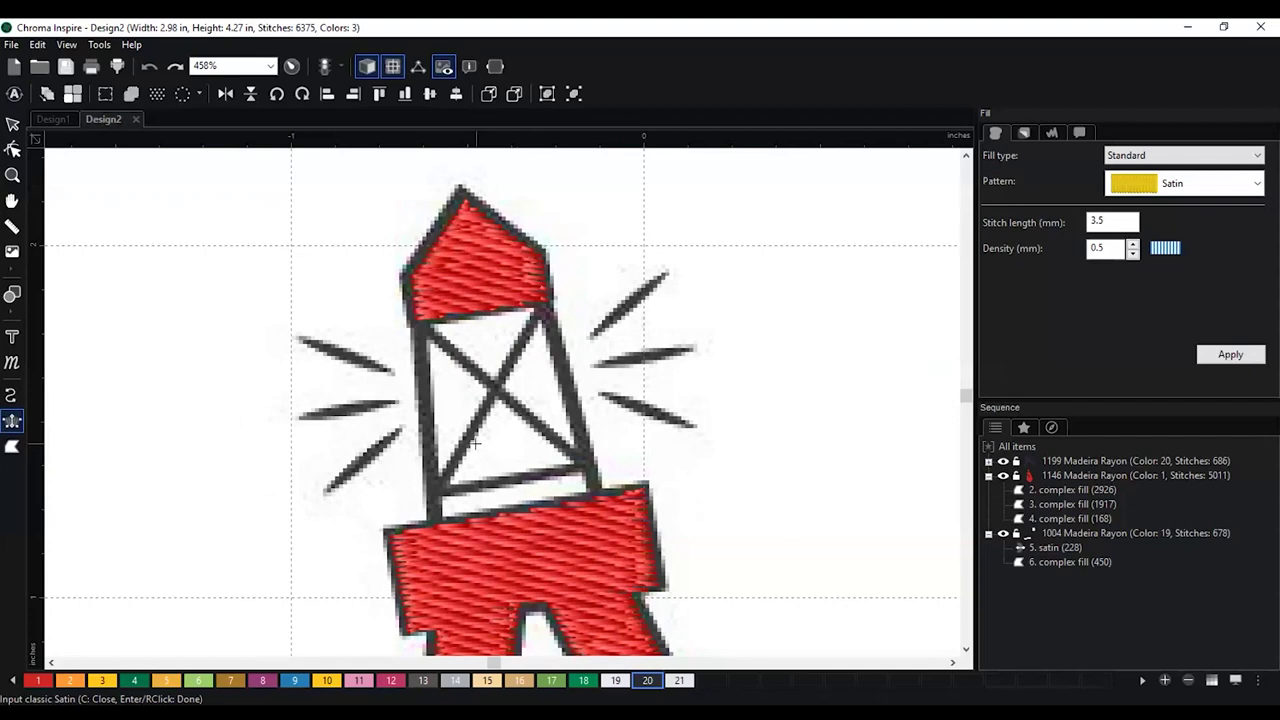
pyautogui.scroll(2, 456, 484)
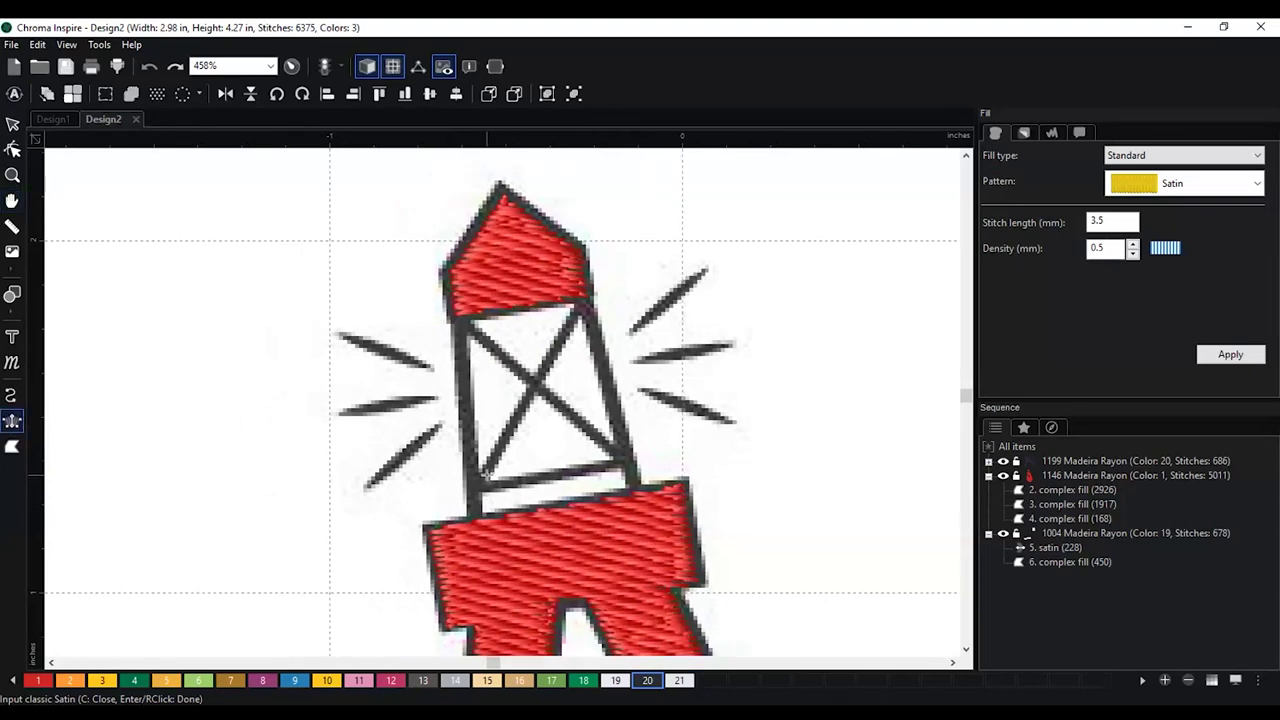
pyautogui.click(465, 528)
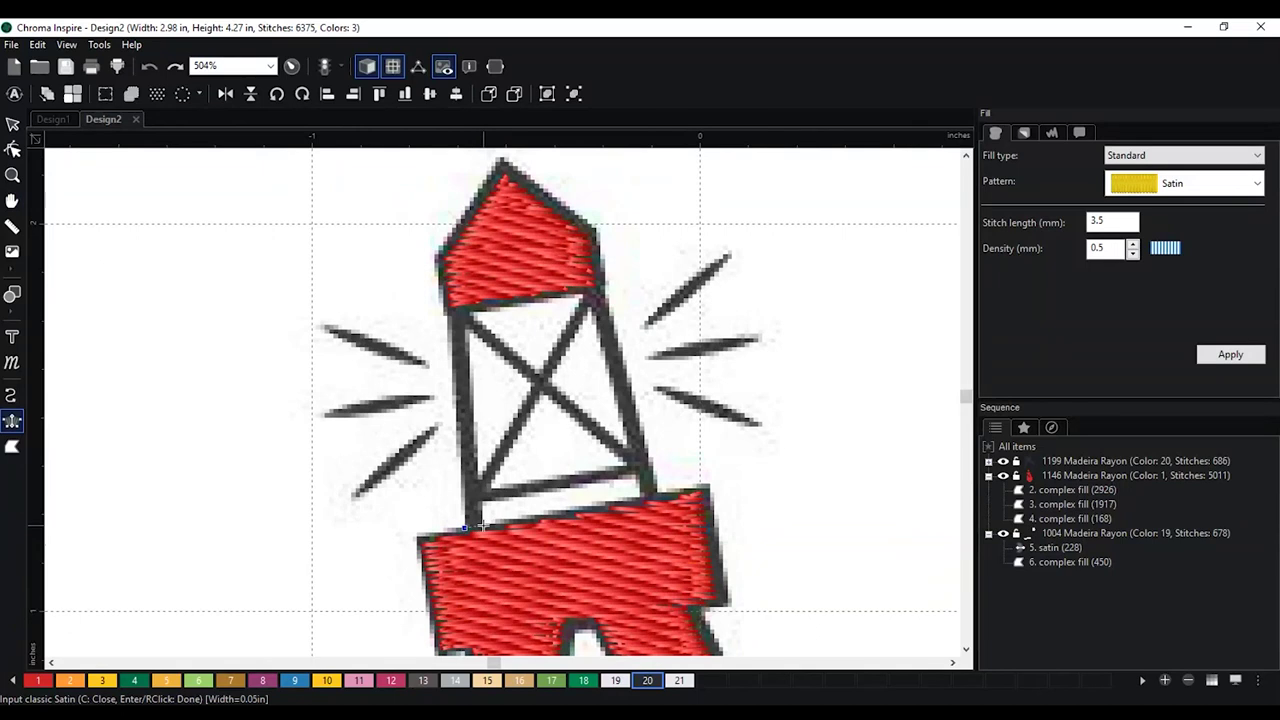
pyautogui.click(483, 525)
pyautogui.click(447, 314)
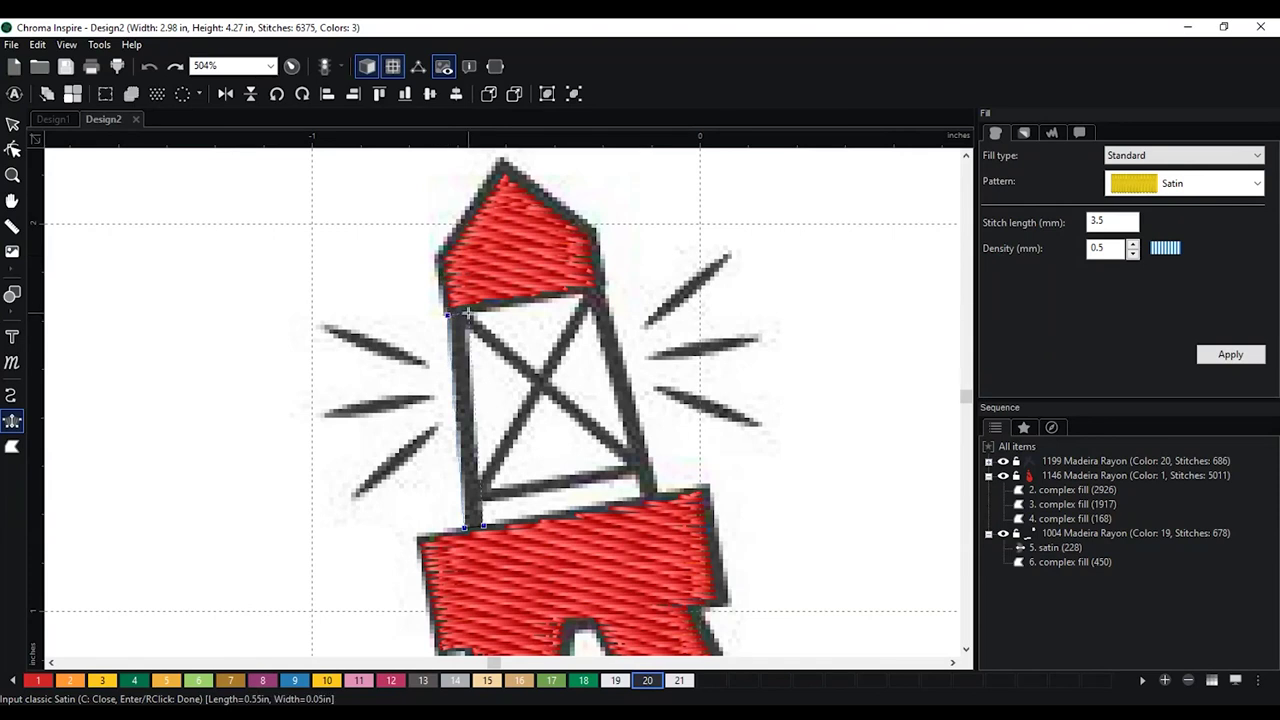
pyautogui.click(467, 313)
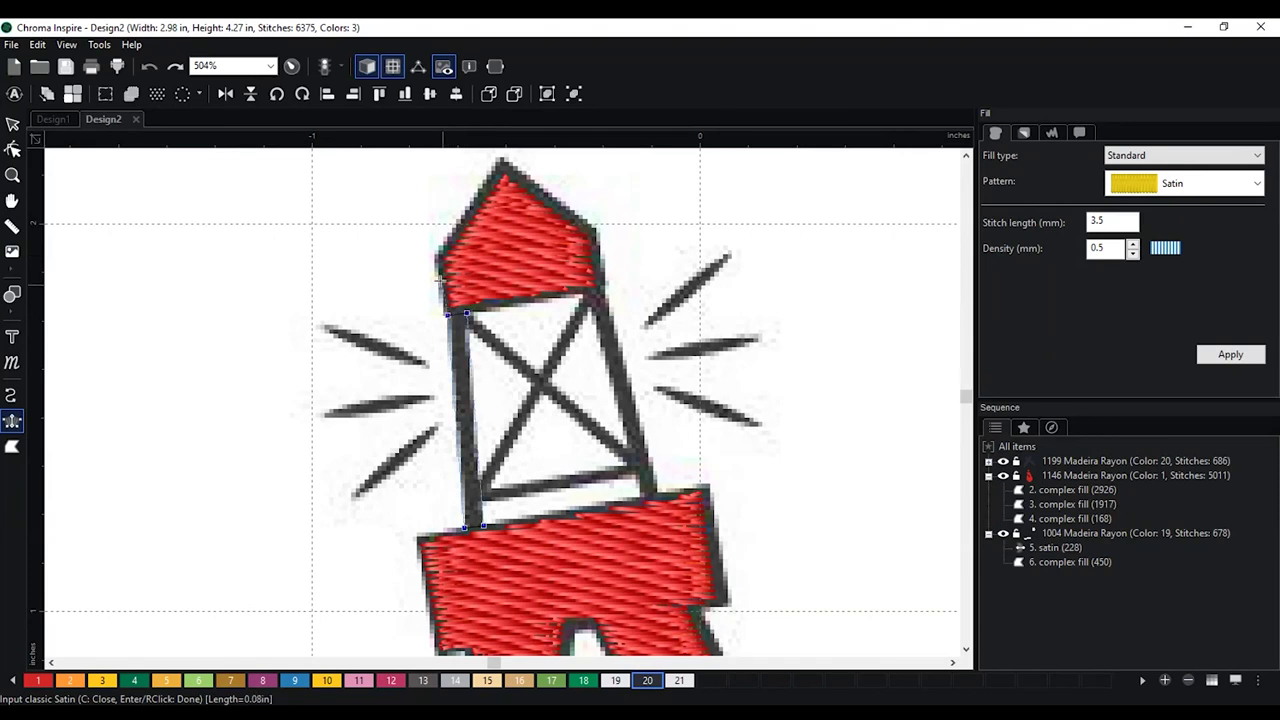
# Continue the satin column up the roof's left edge with a point pair across the outline at the left roof corner
pyautogui.click(434, 258)
pyautogui.scroll(3, 455, 262)
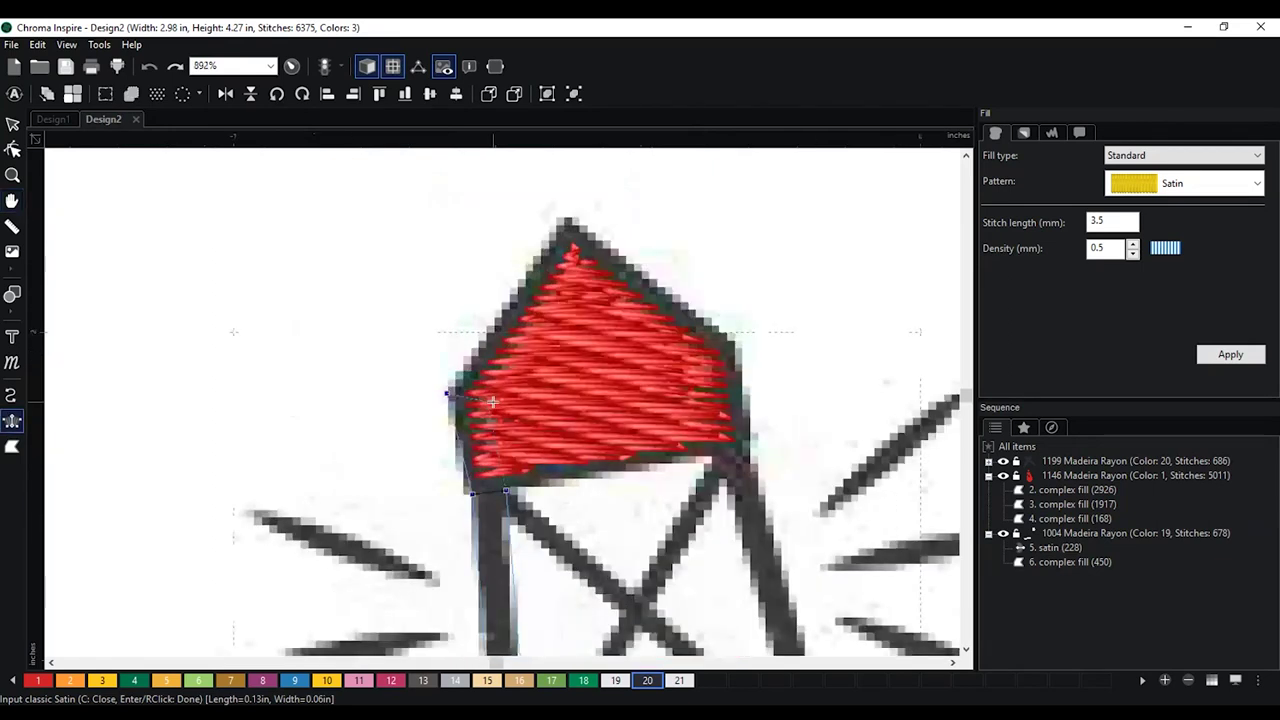
pyautogui.scroll(1, 492, 401)
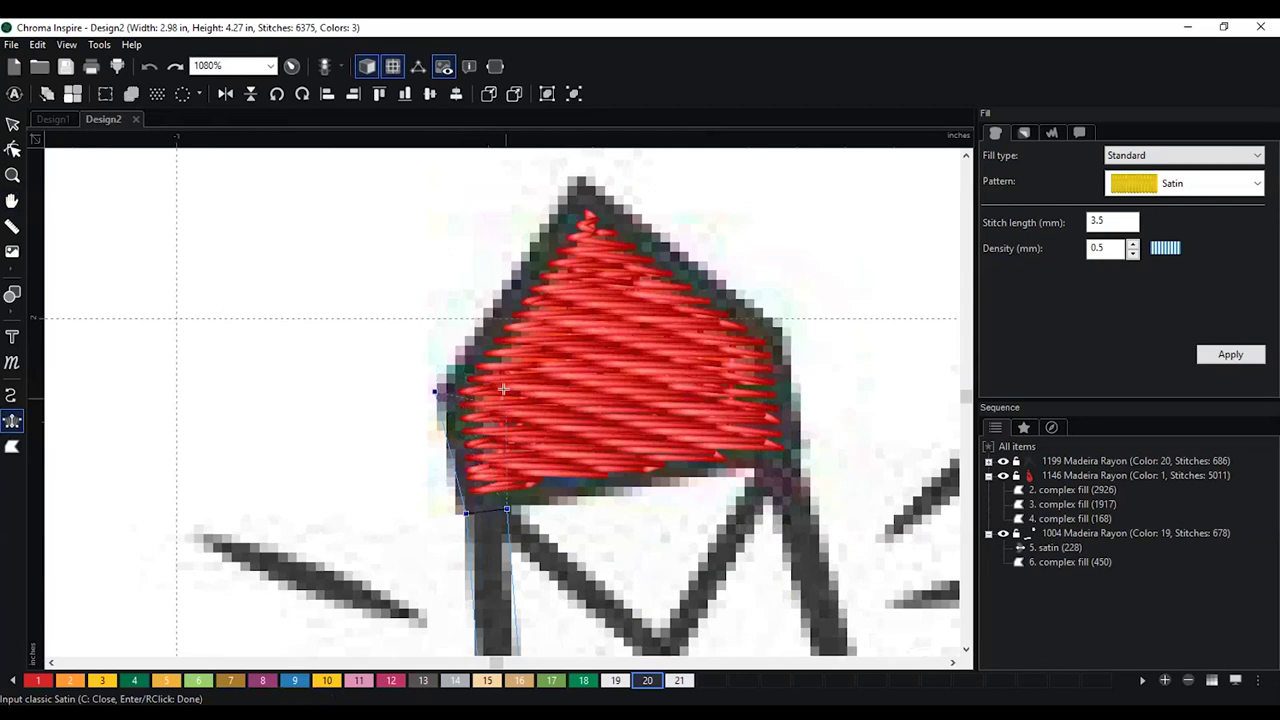
pyautogui.press('space')
pyautogui.moveTo(486, 380); pyautogui.dragTo(529, 370)
pyautogui.scroll(5, 529, 370)
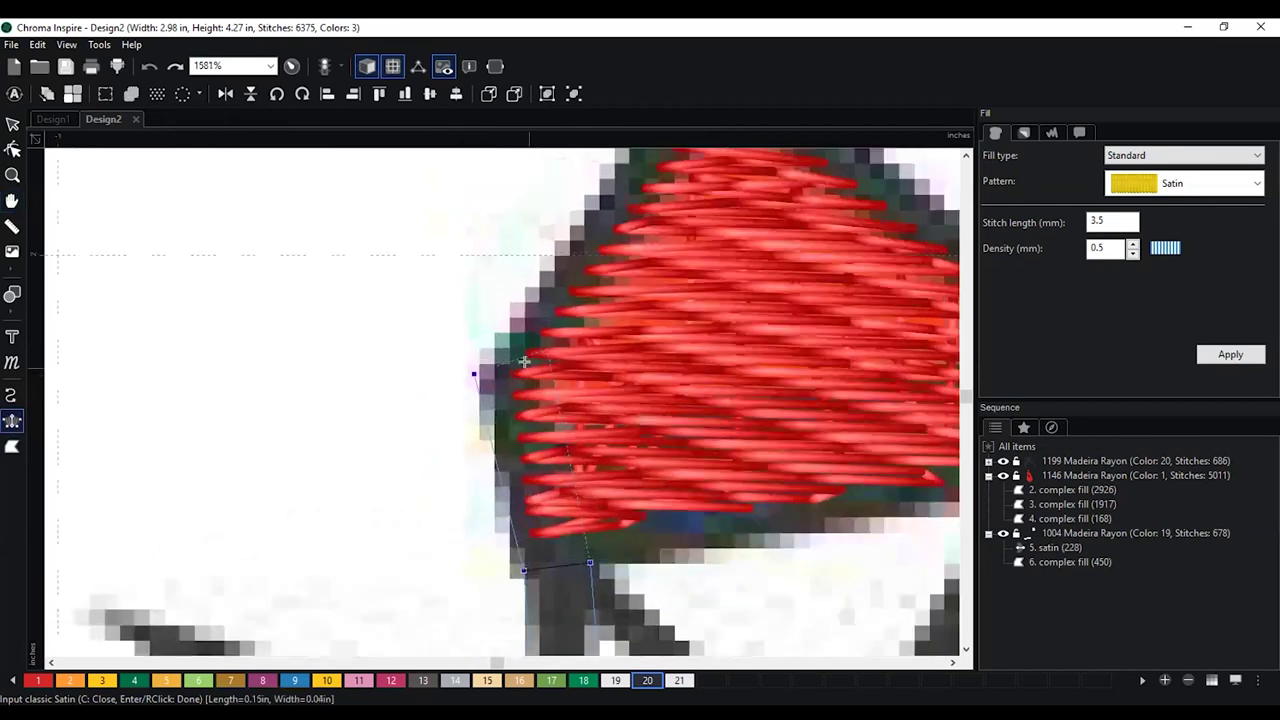
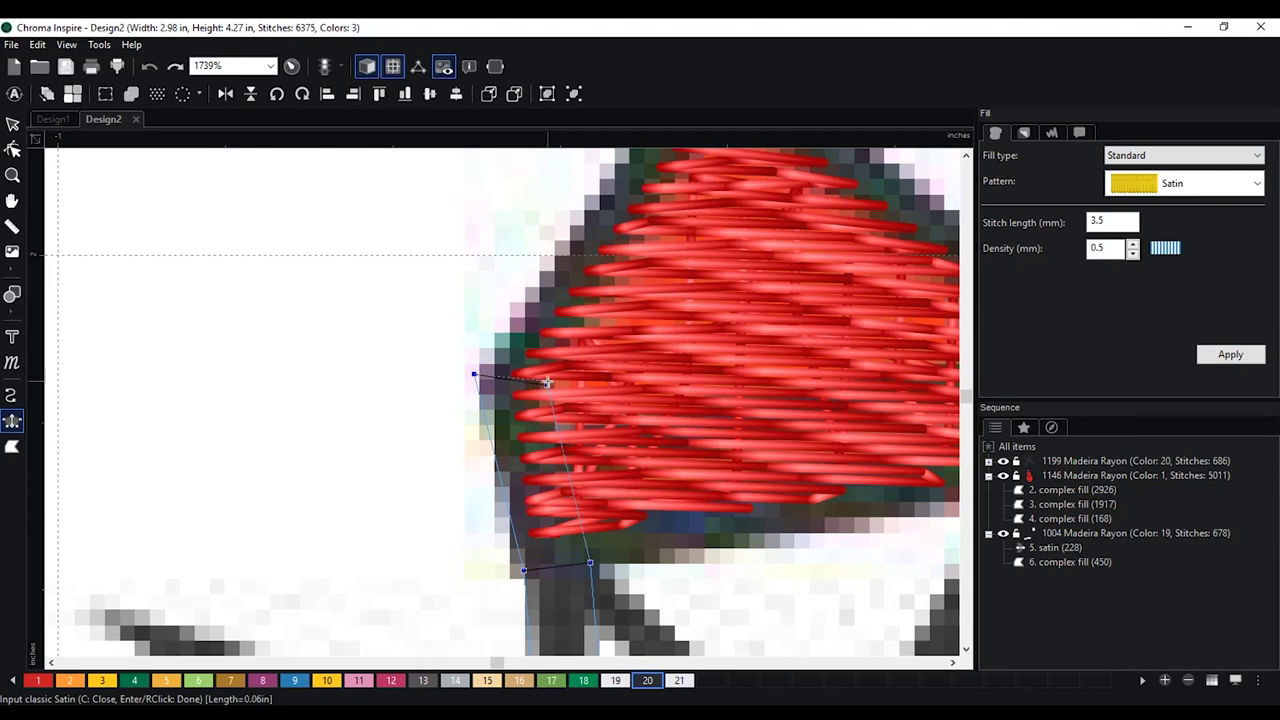
pyautogui.click(546, 387)
# Extend the satin column along the sloping roof outline with a point pair at the roof's peak
pyautogui.moveTo(546, 420); pyautogui.dragTo(517, 508)
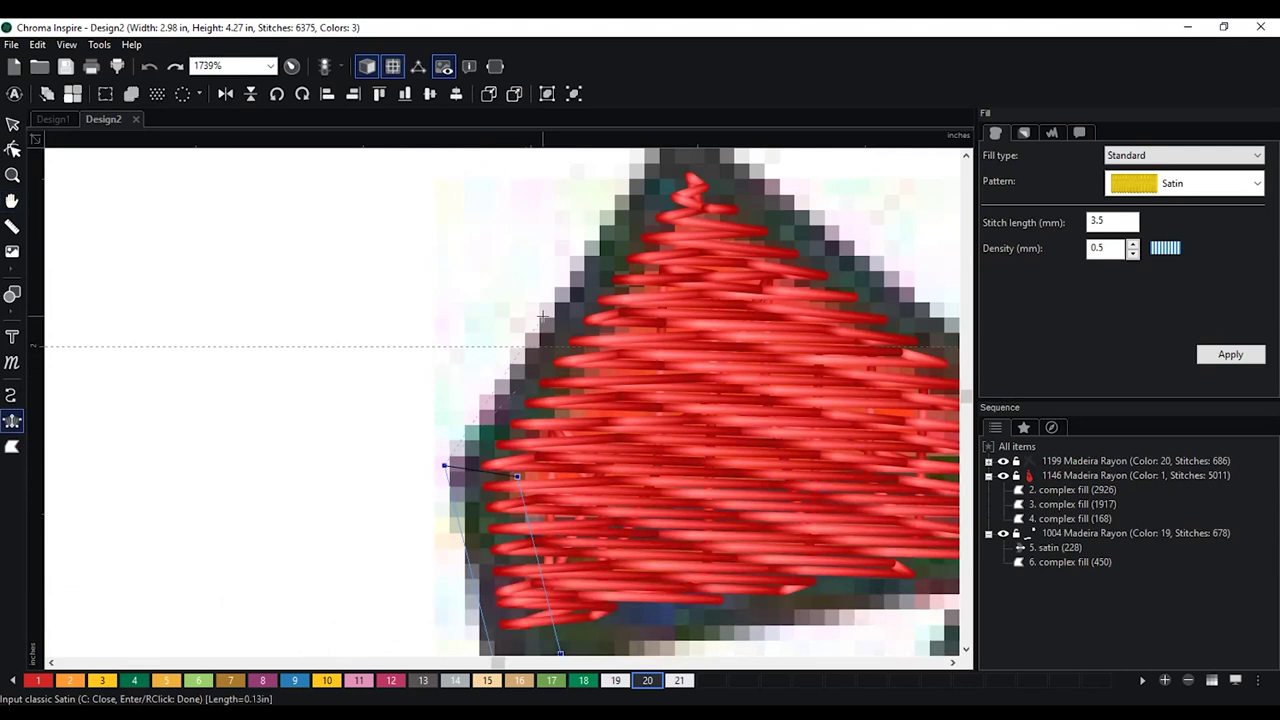
pyautogui.moveTo(548, 321); pyautogui.dragTo(519, 383)
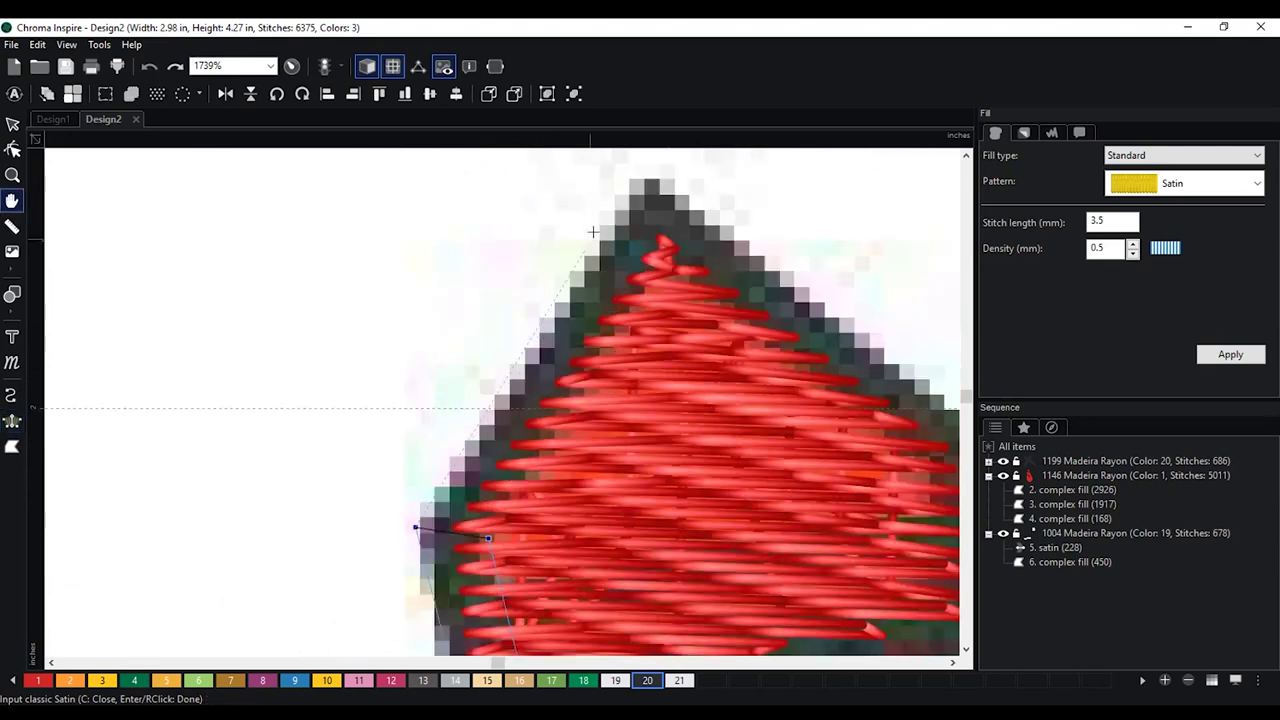
pyautogui.click(648, 178)
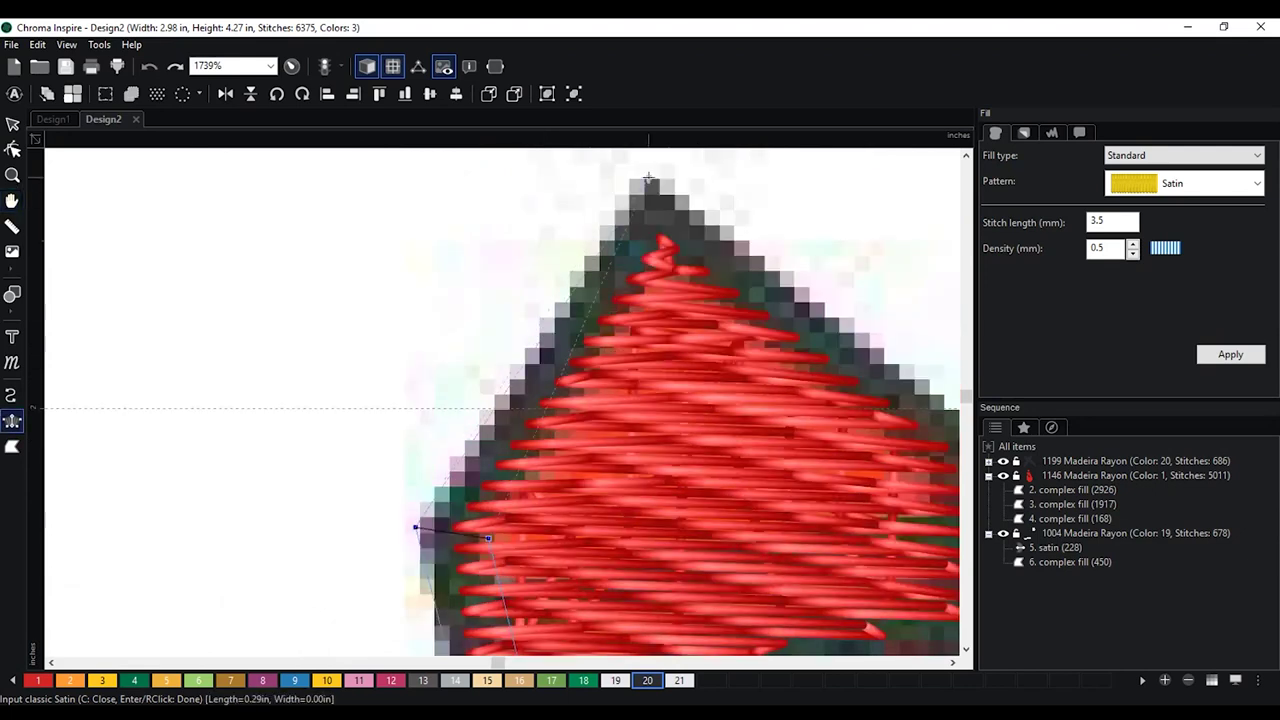
pyautogui.click(663, 268)
pyautogui.press('space')
pyautogui.moveTo(669, 273); pyautogui.dragTo(465, 281)
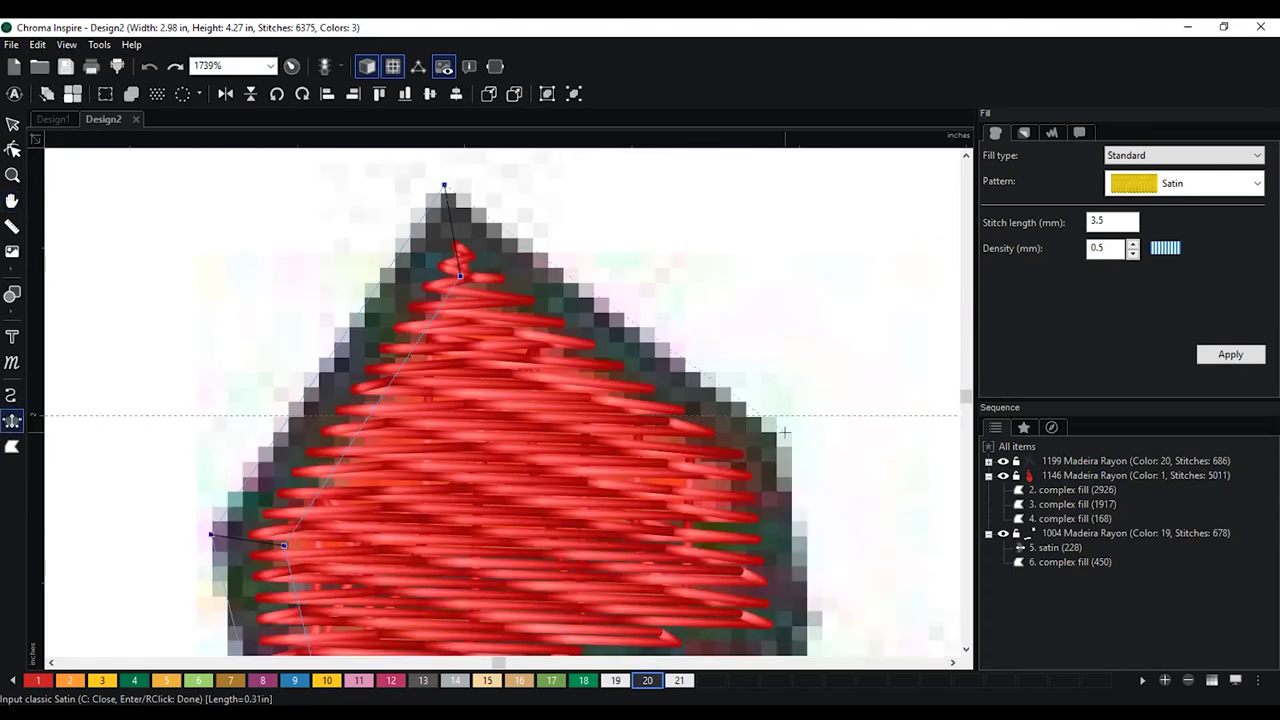
# Carry the satin column down the other roof slope with a point pair at the right roof corner
pyautogui.scroll(-3, 785, 447)
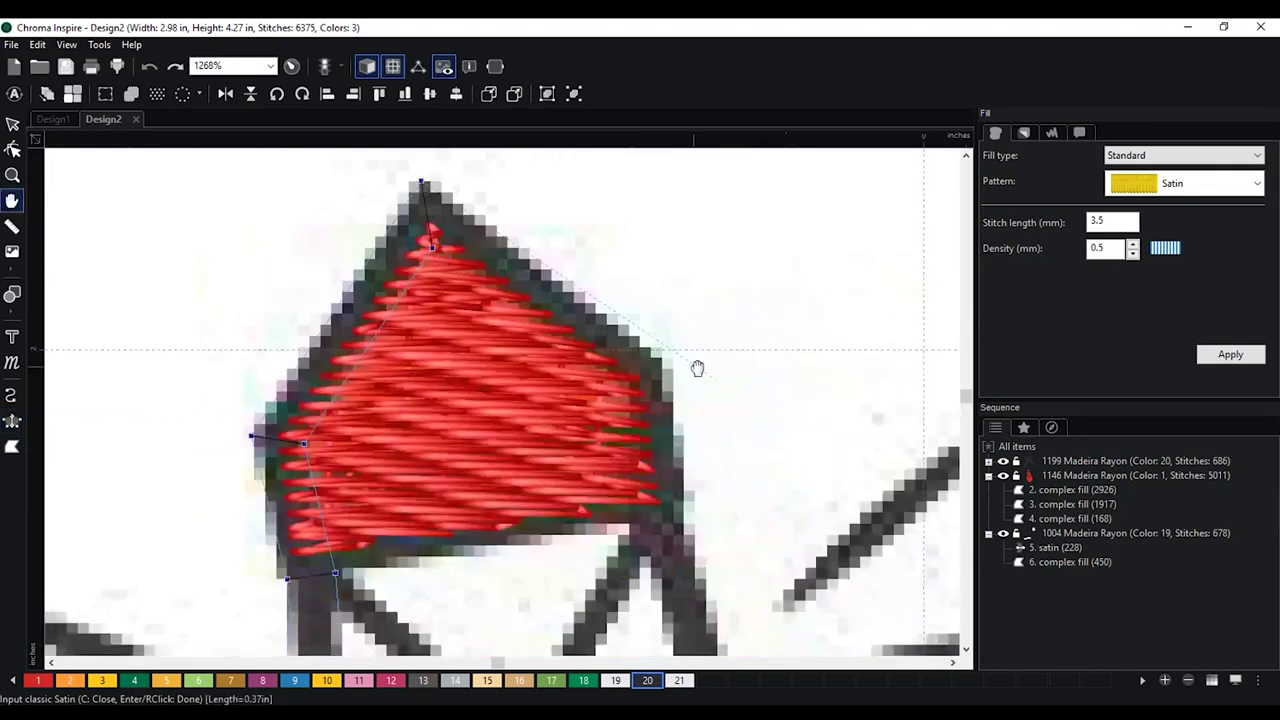
pyautogui.scroll(-2, 633, 340)
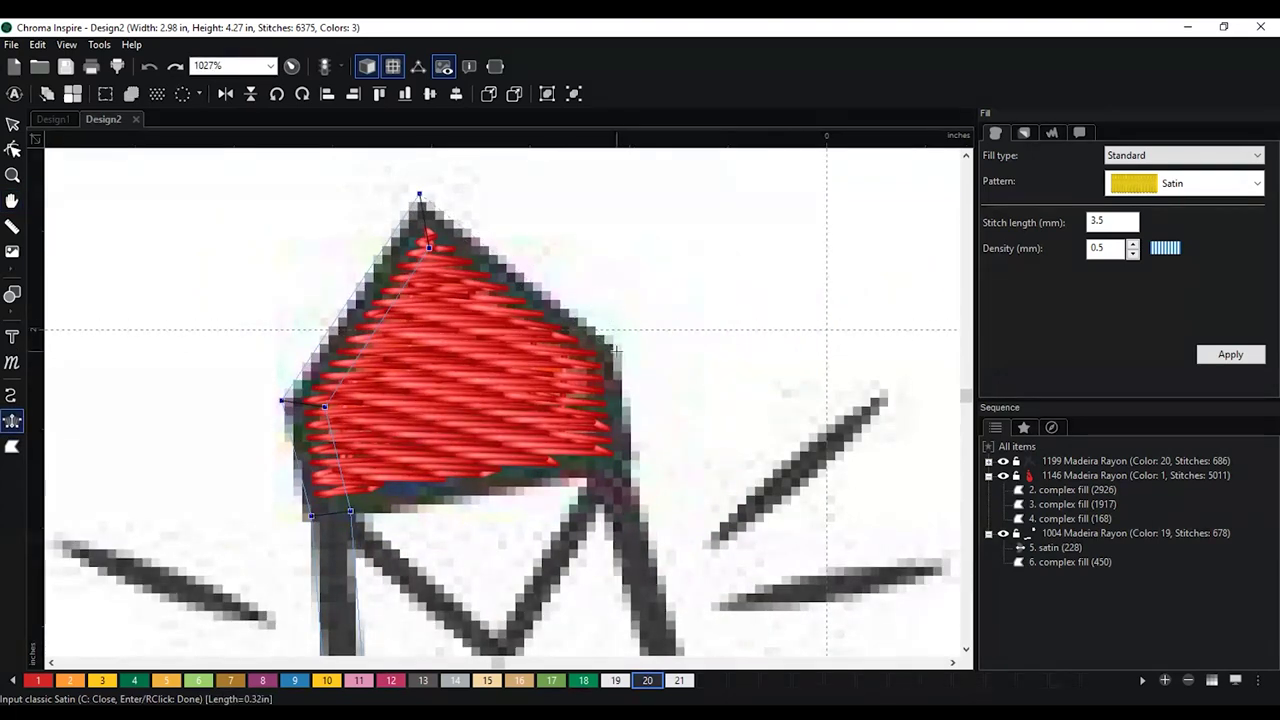
pyautogui.click(617, 350)
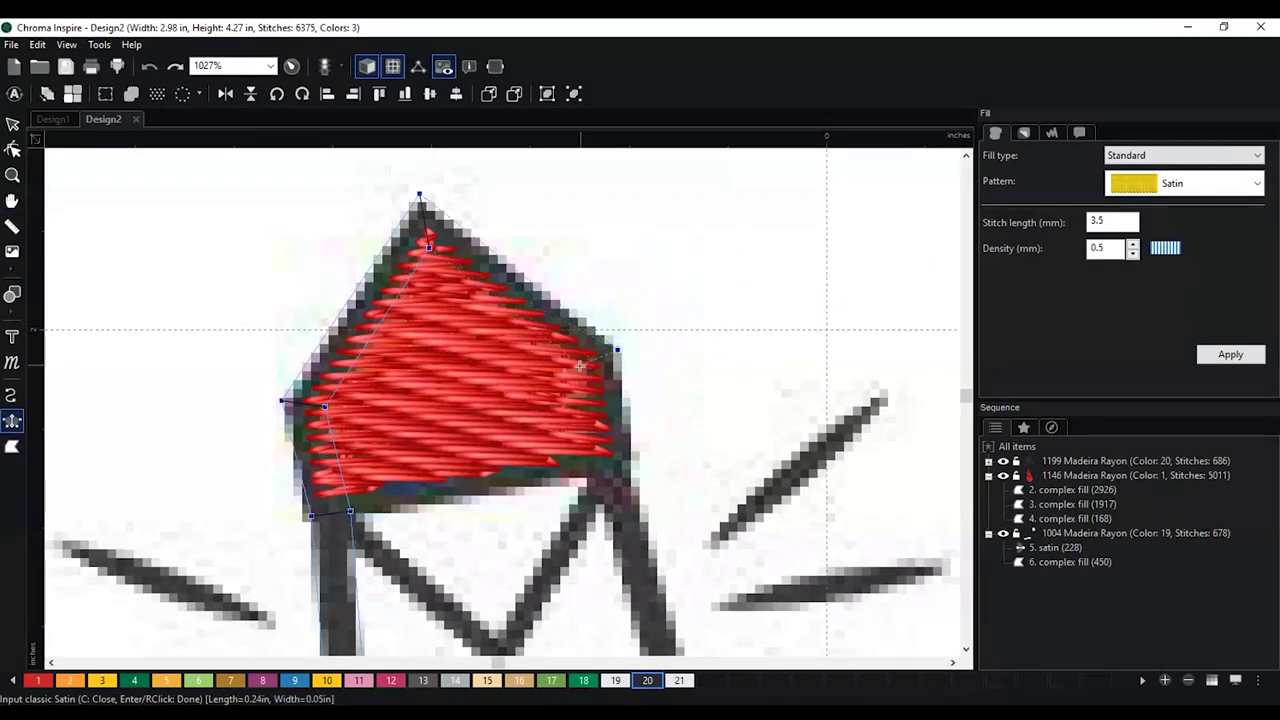
pyautogui.click(581, 365)
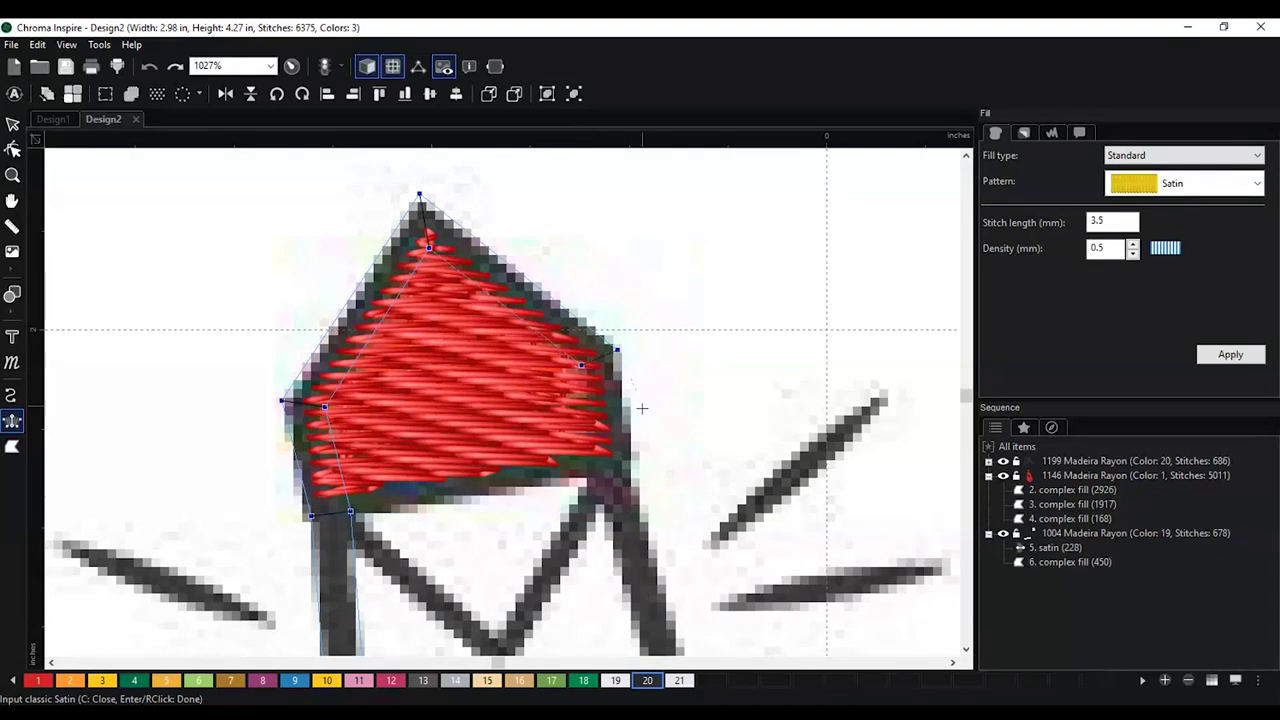
# Continue the satin column past the roof's lower right corner down the right post to its base and finish the shape
pyautogui.click(630, 480)
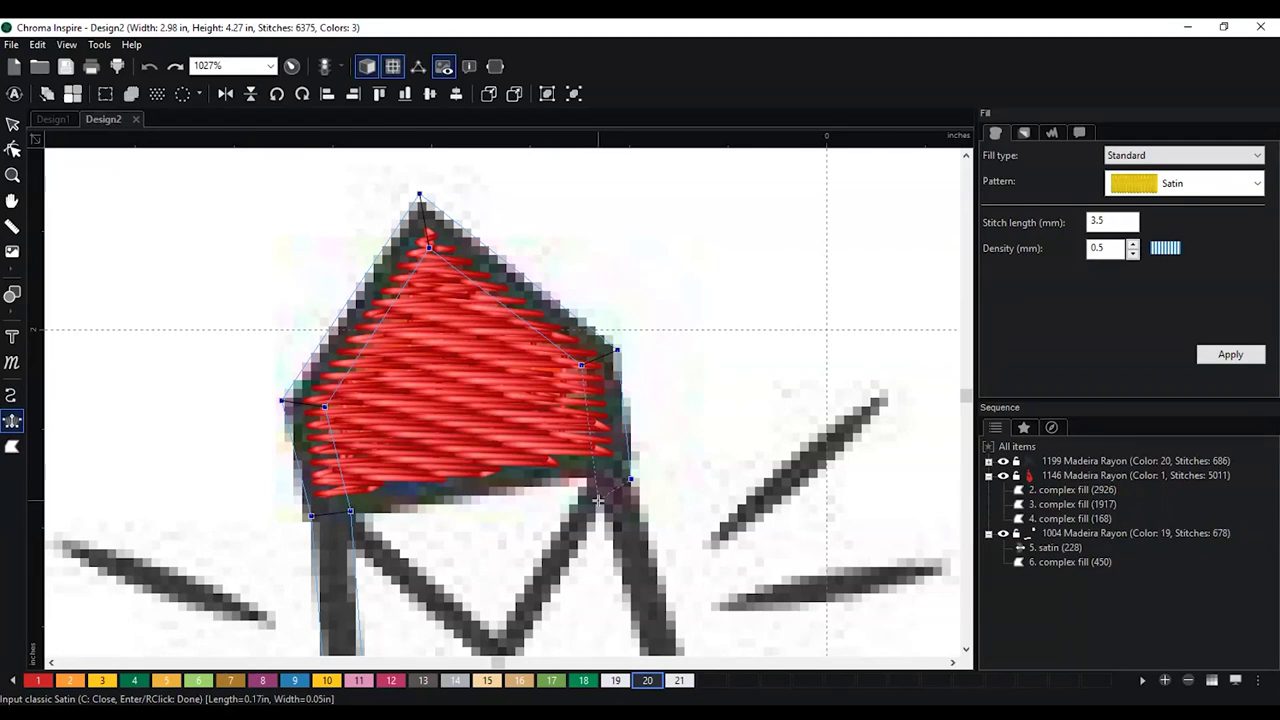
pyautogui.scroll(-3, 600, 497)
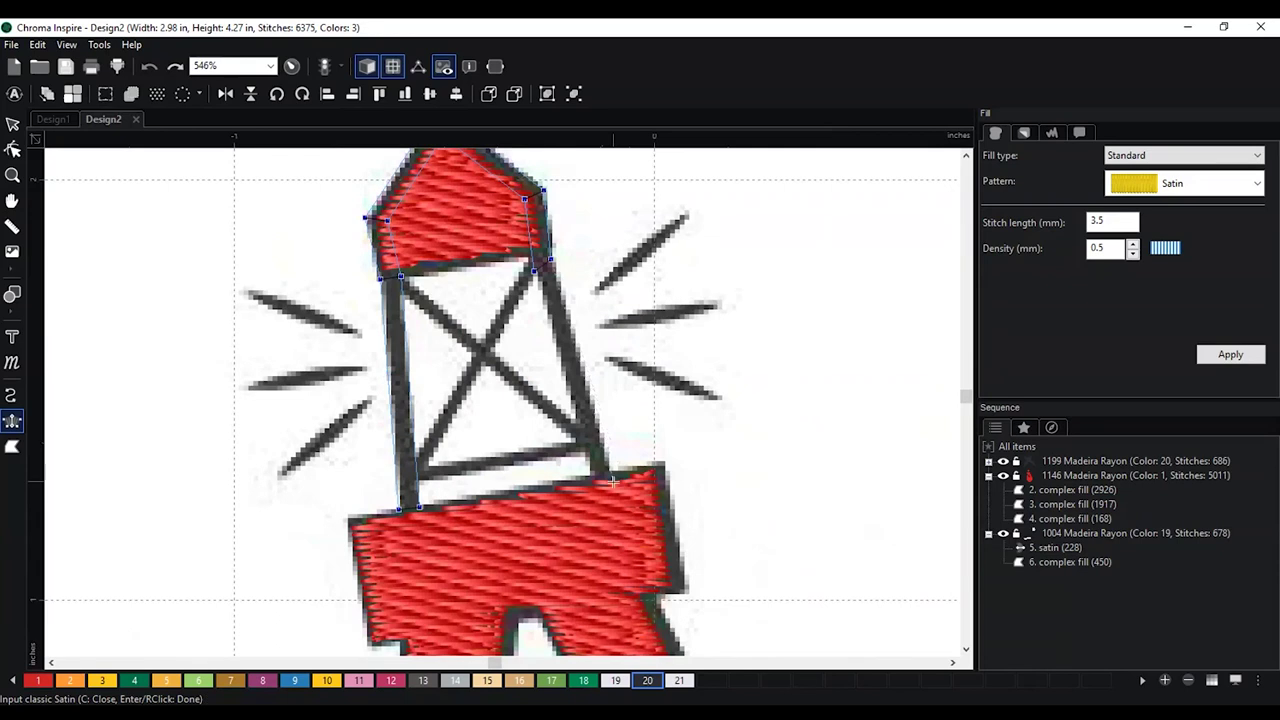
pyautogui.click(616, 482)
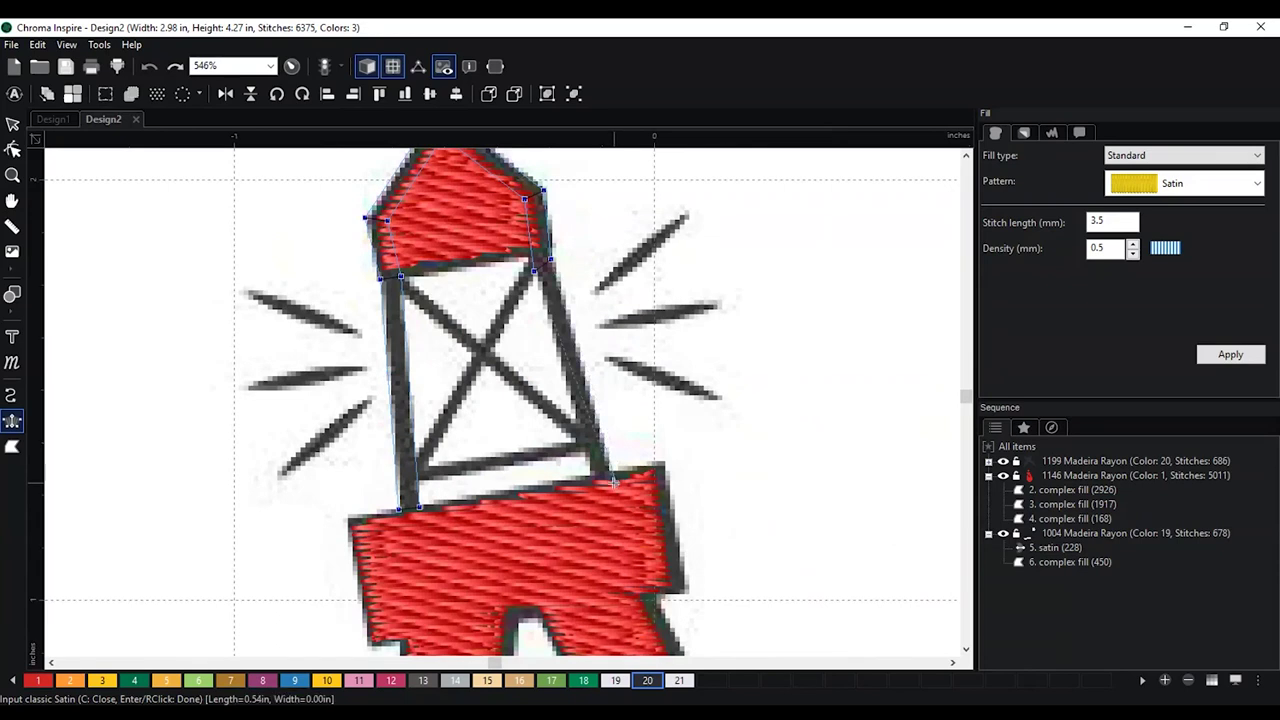
pyautogui.rightClick(593, 487)
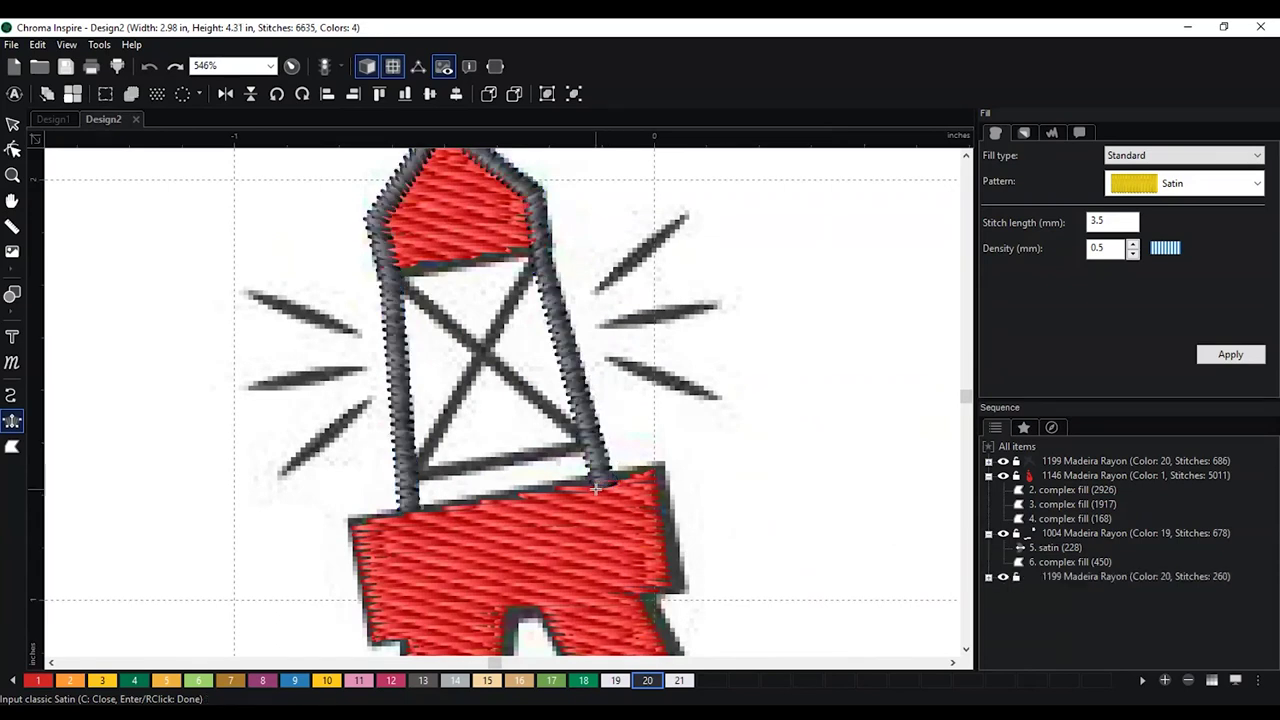
# Edit the new satin column's outline nodes where the roof meets the right post to straighten the angle line there, and deselect it
pyautogui.scroll(-2, 593, 487)
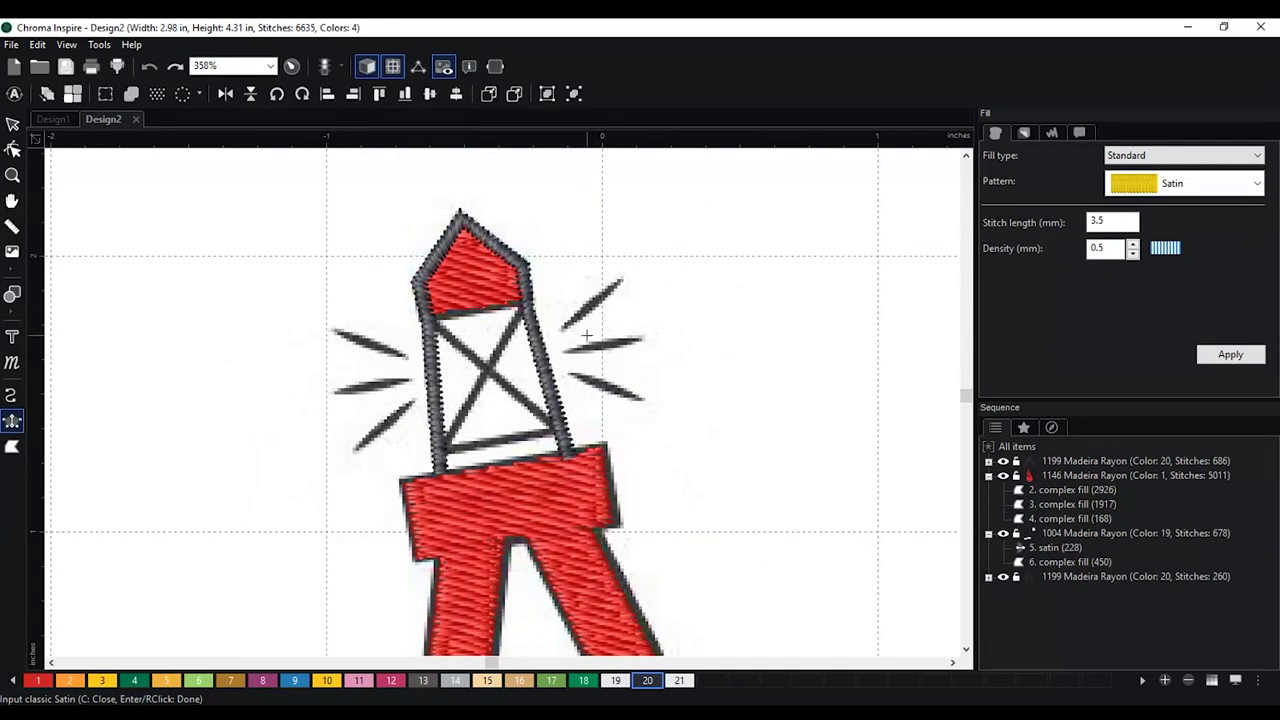
pyautogui.scroll(1, 574, 289)
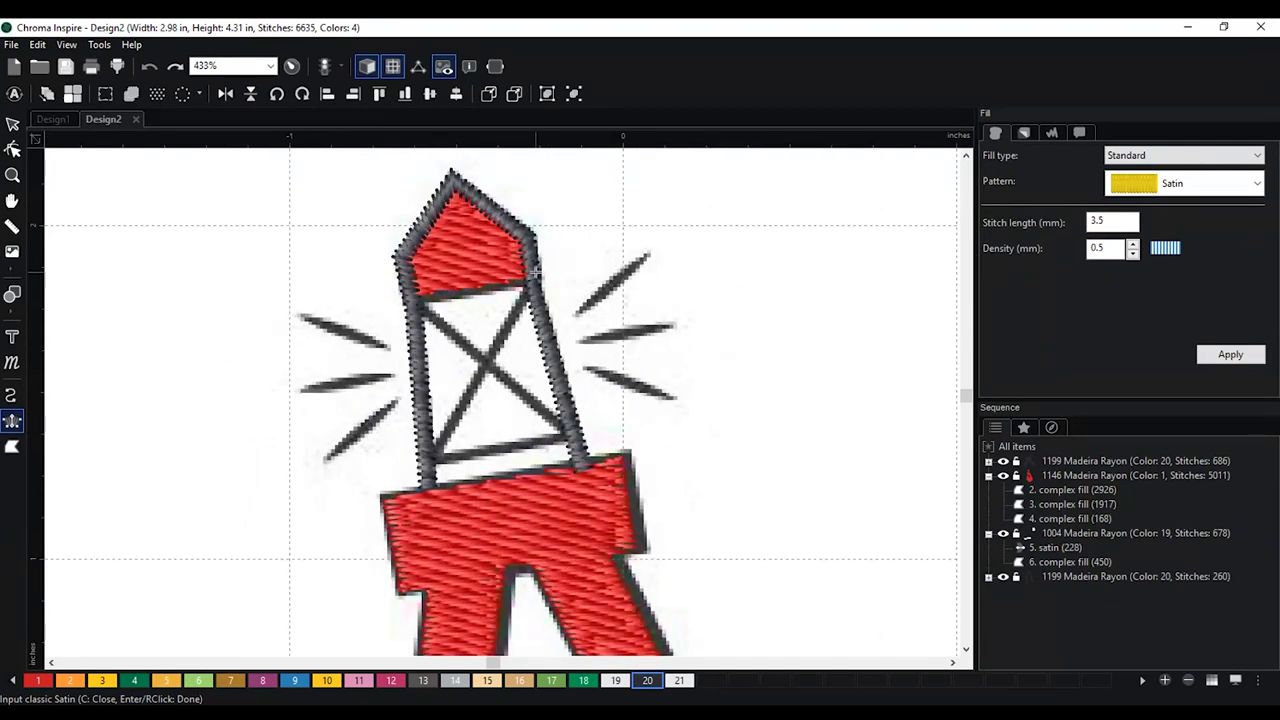
pyautogui.click(12, 148)
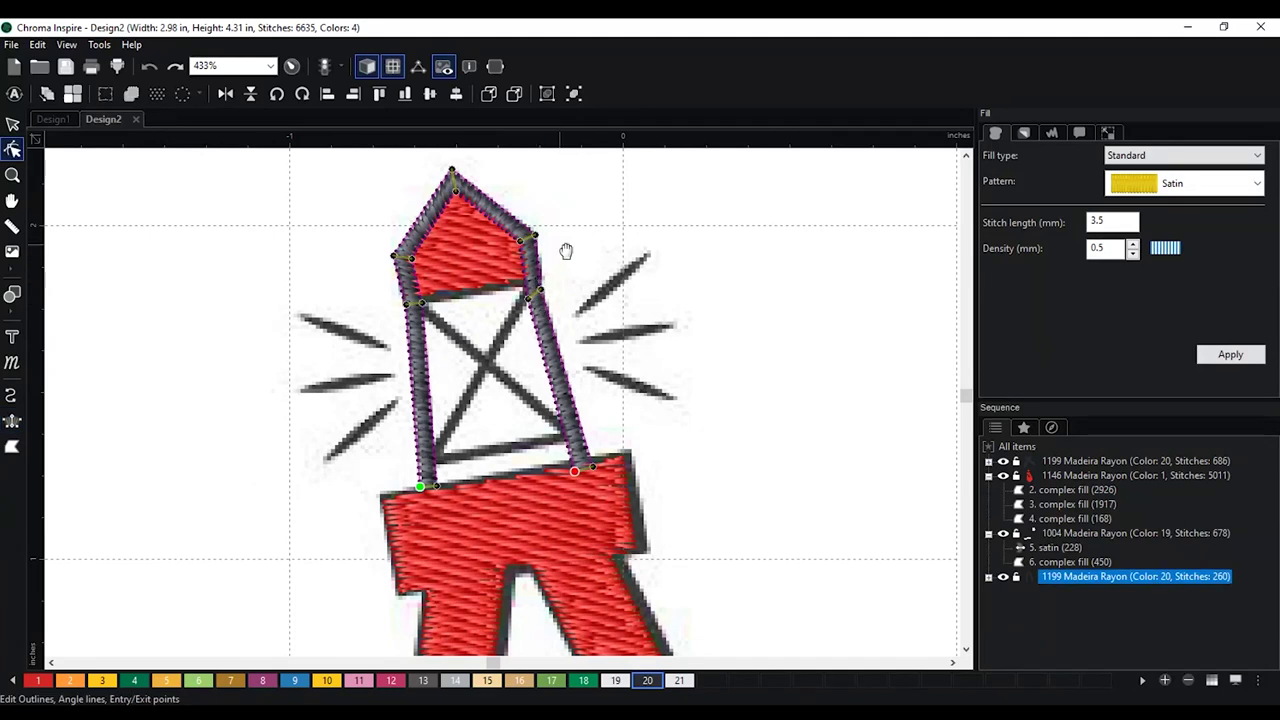
pyautogui.scroll(2, 595, 333)
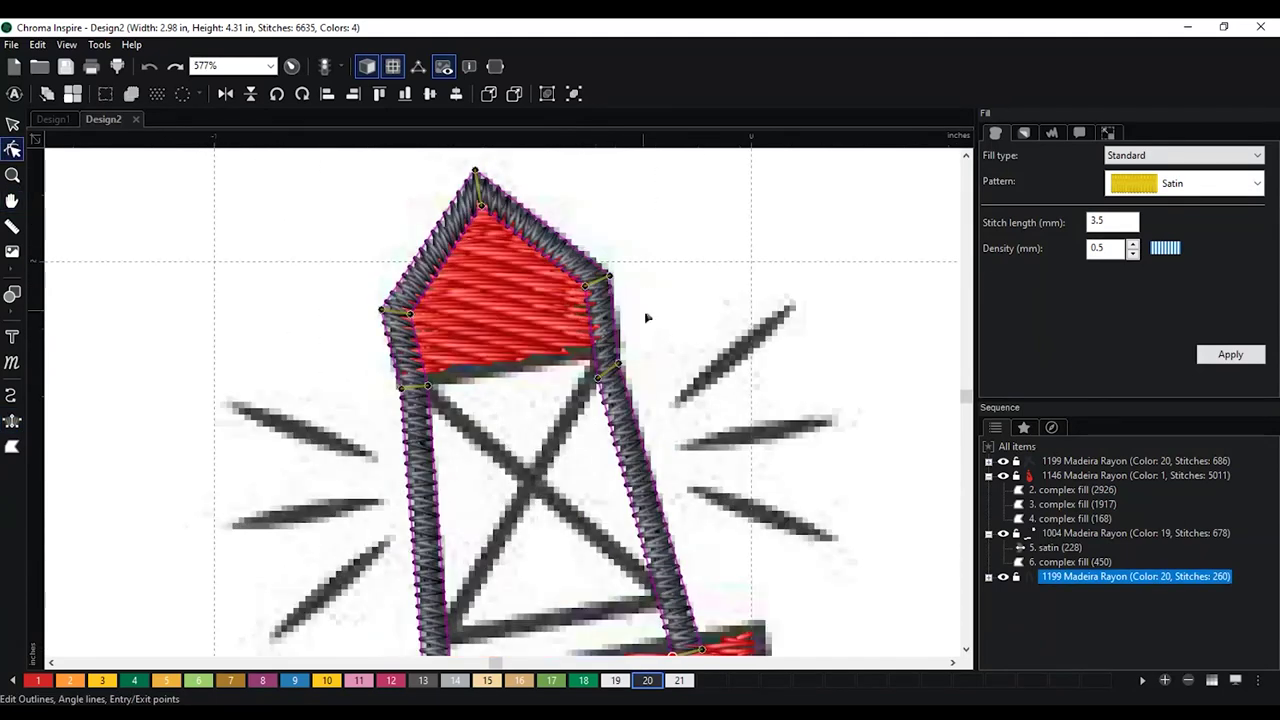
pyautogui.scroll(1, 629, 371)
pyautogui.click(597, 372)
pyautogui.moveTo(596, 367); pyautogui.dragTo(621, 362)
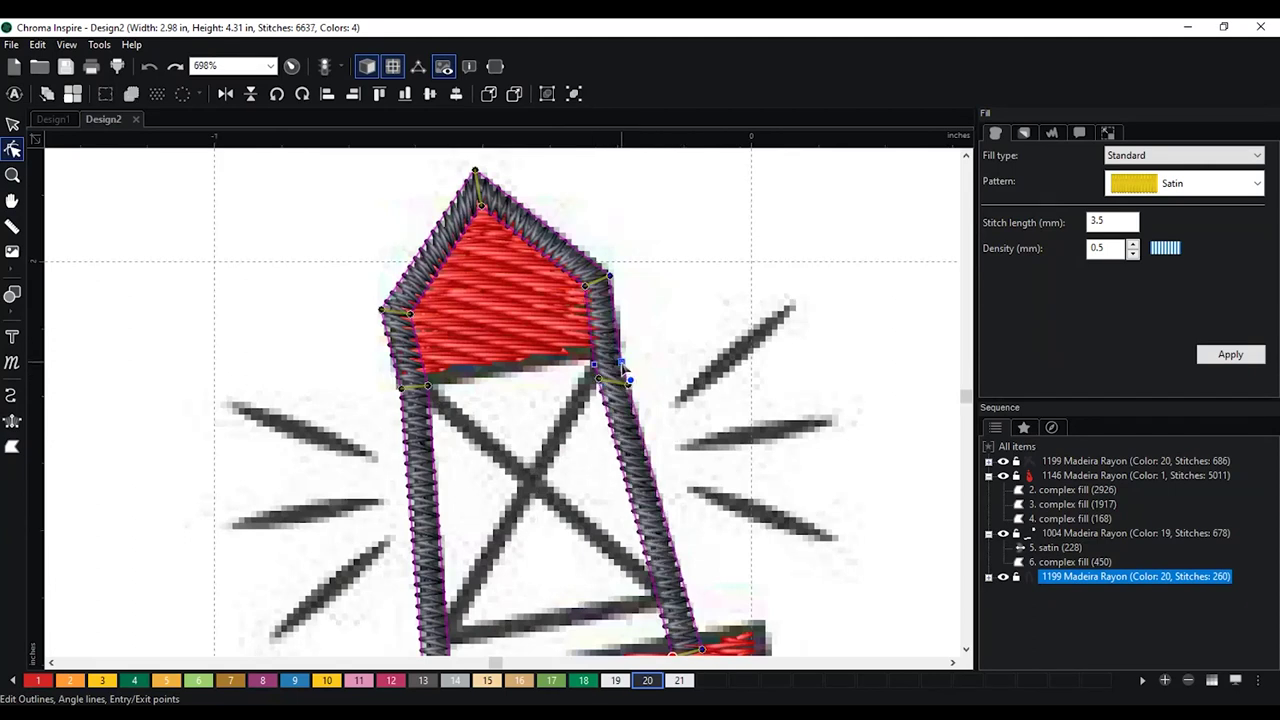
pyautogui.click(646, 357)
pyautogui.press('-')
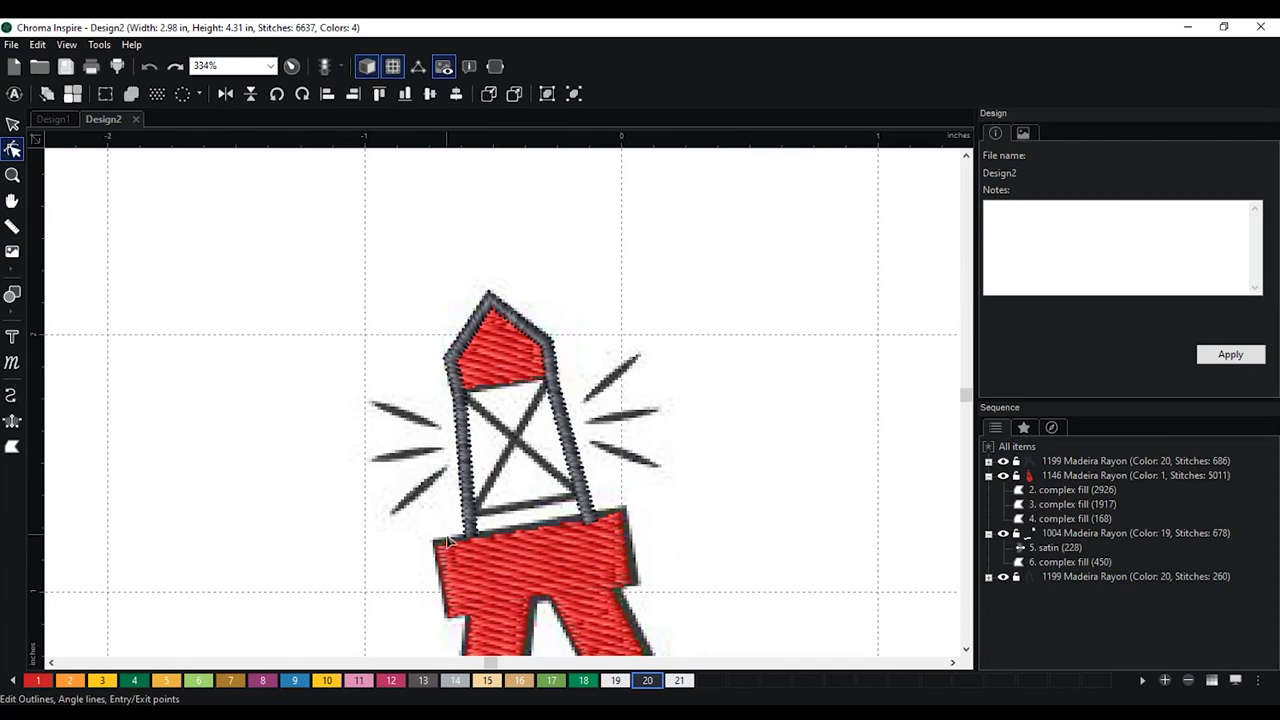
pyautogui.scroll(-3, 657, 574)
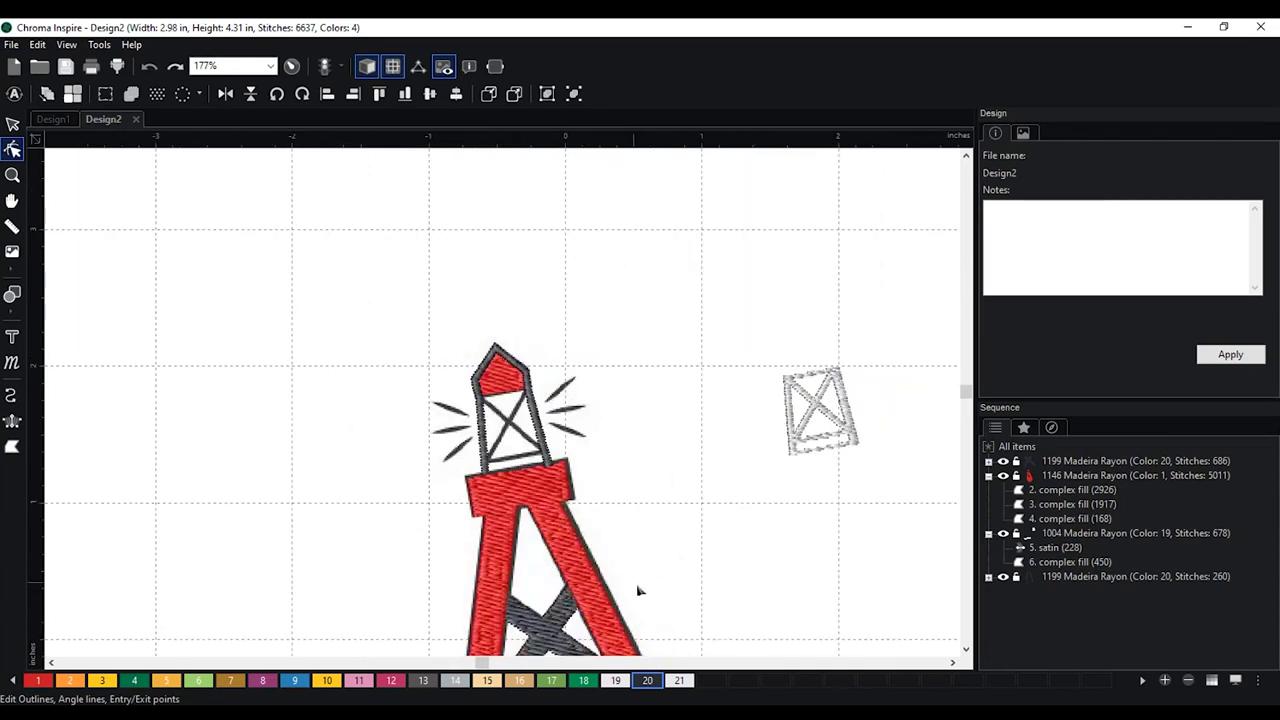
pyautogui.scroll(-1, 637, 591)
pyautogui.scroll(-2, 622, 601)
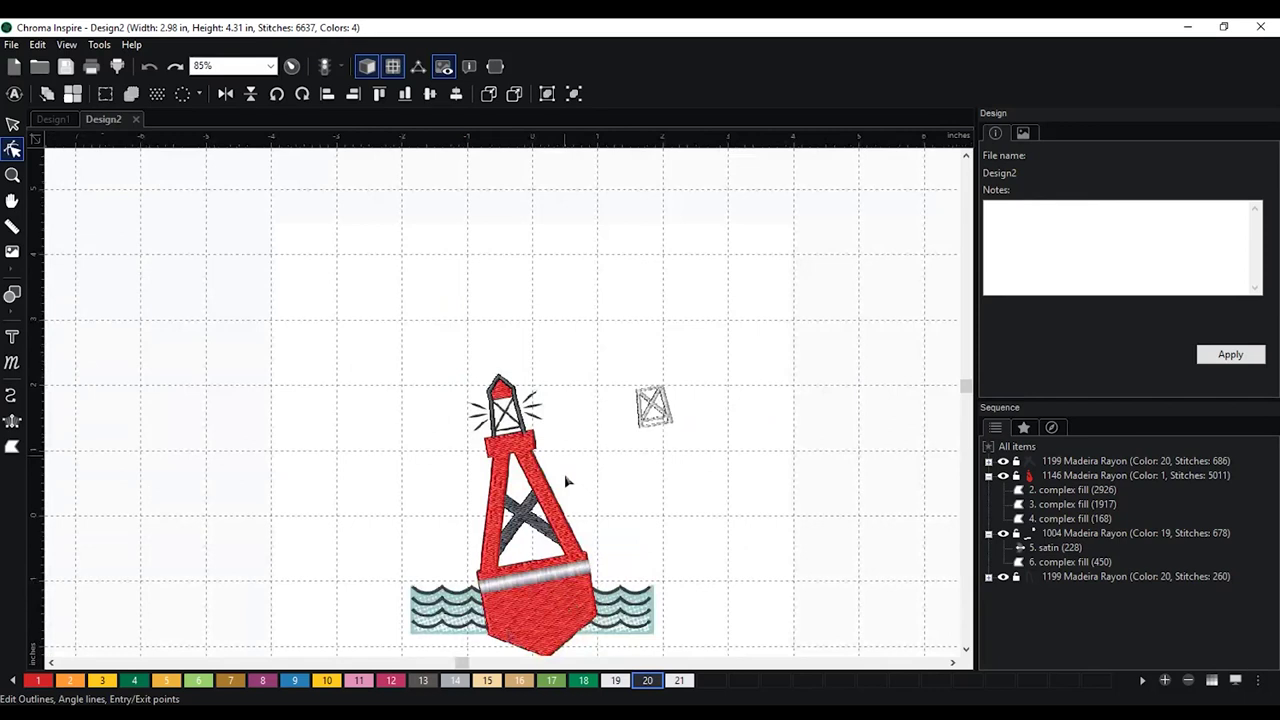
# Digitize a classic satin column along the lower edge of the red roof, from the left post to the right post
pyautogui.scroll(1, 596, 442)
pyautogui.scroll(4, 595, 442)
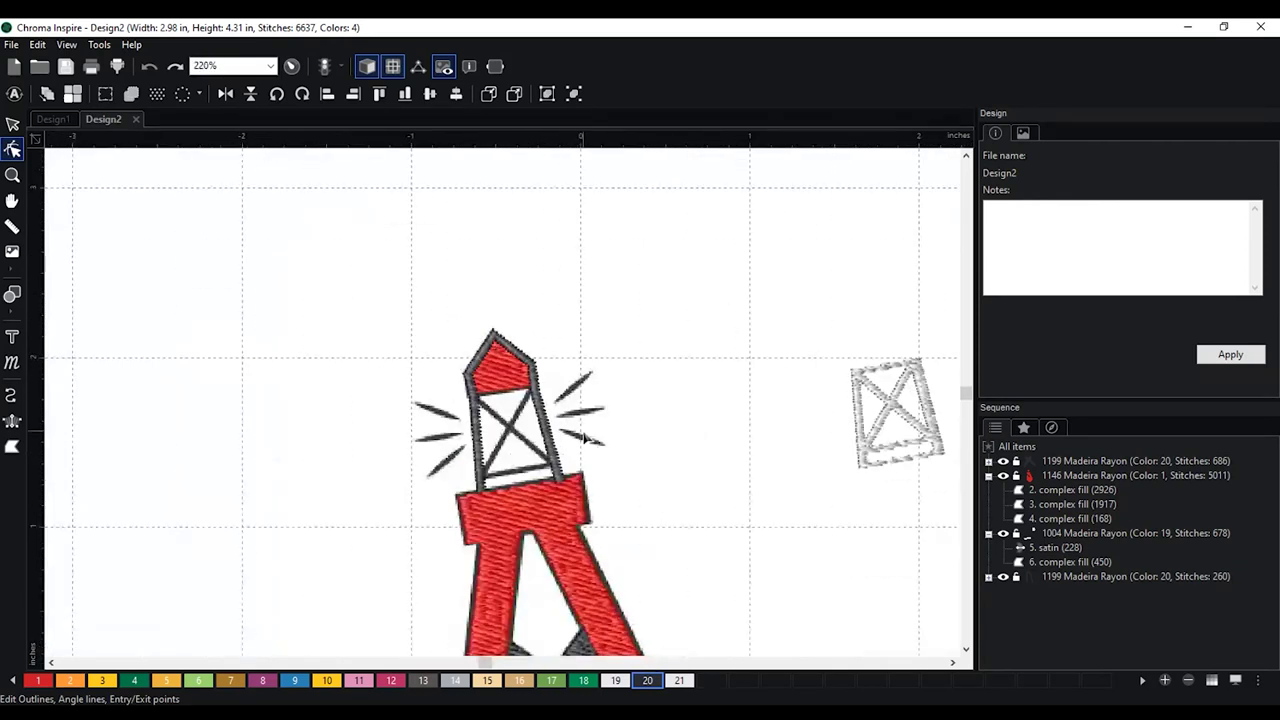
pyautogui.scroll(3, 742, 449)
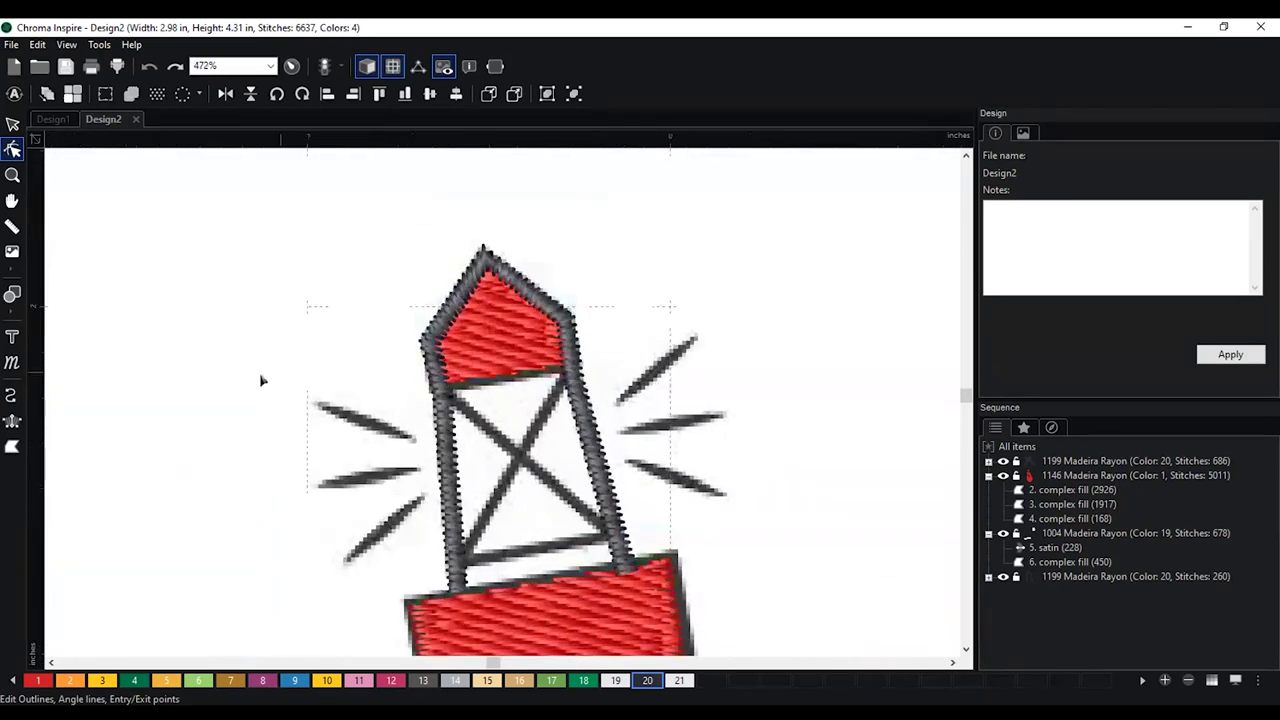
pyautogui.click(11, 422)
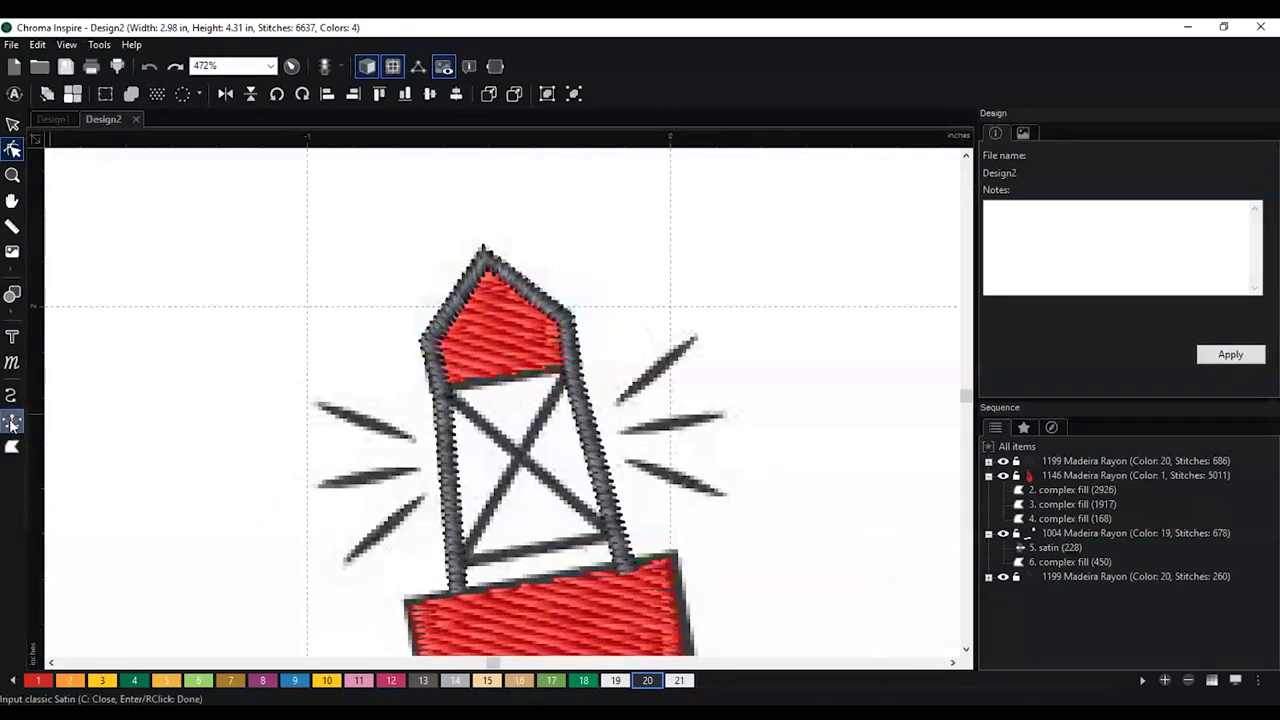
pyautogui.click(441, 383)
pyautogui.click(444, 401)
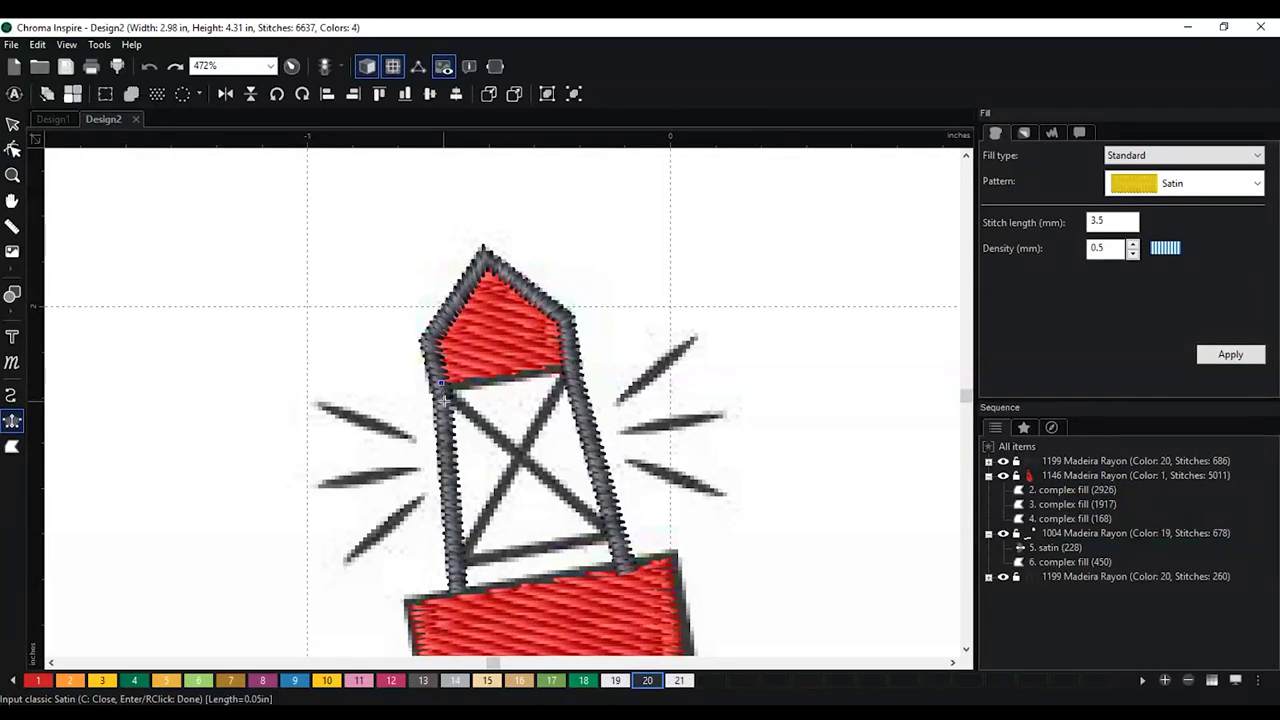
pyautogui.click(569, 362)
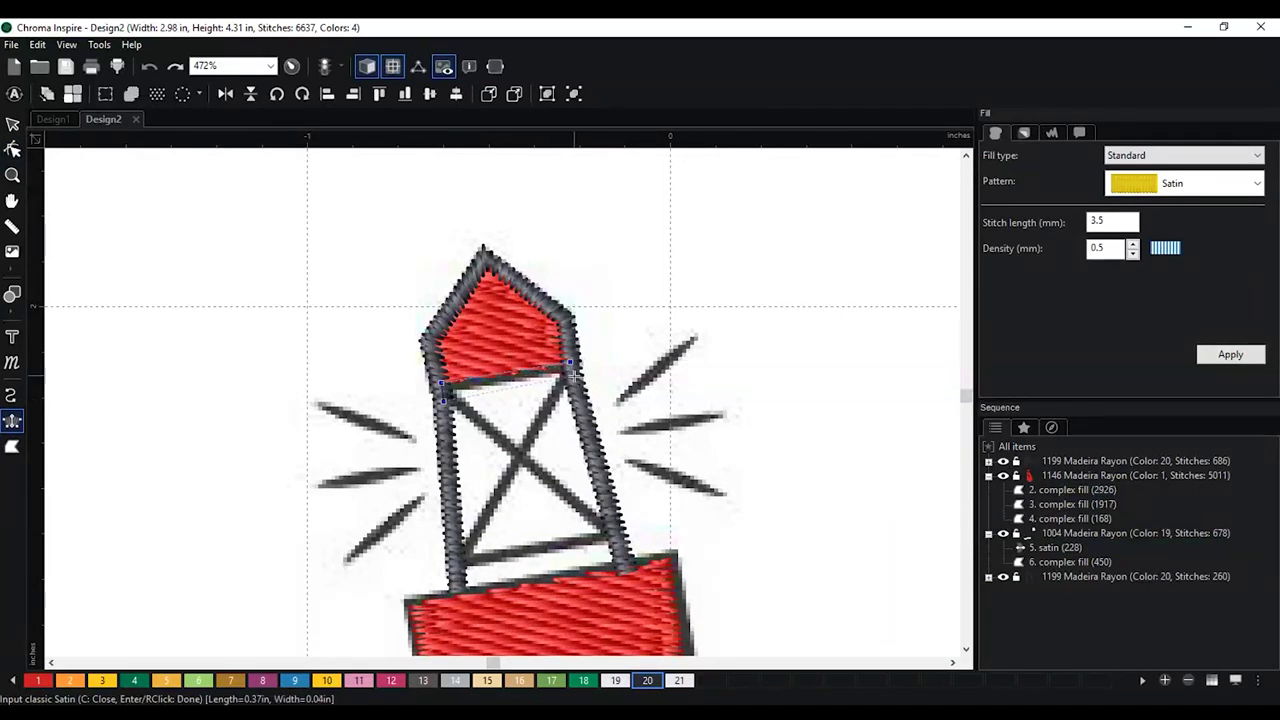
pyautogui.click(572, 378)
pyautogui.rightClick(570, 380)
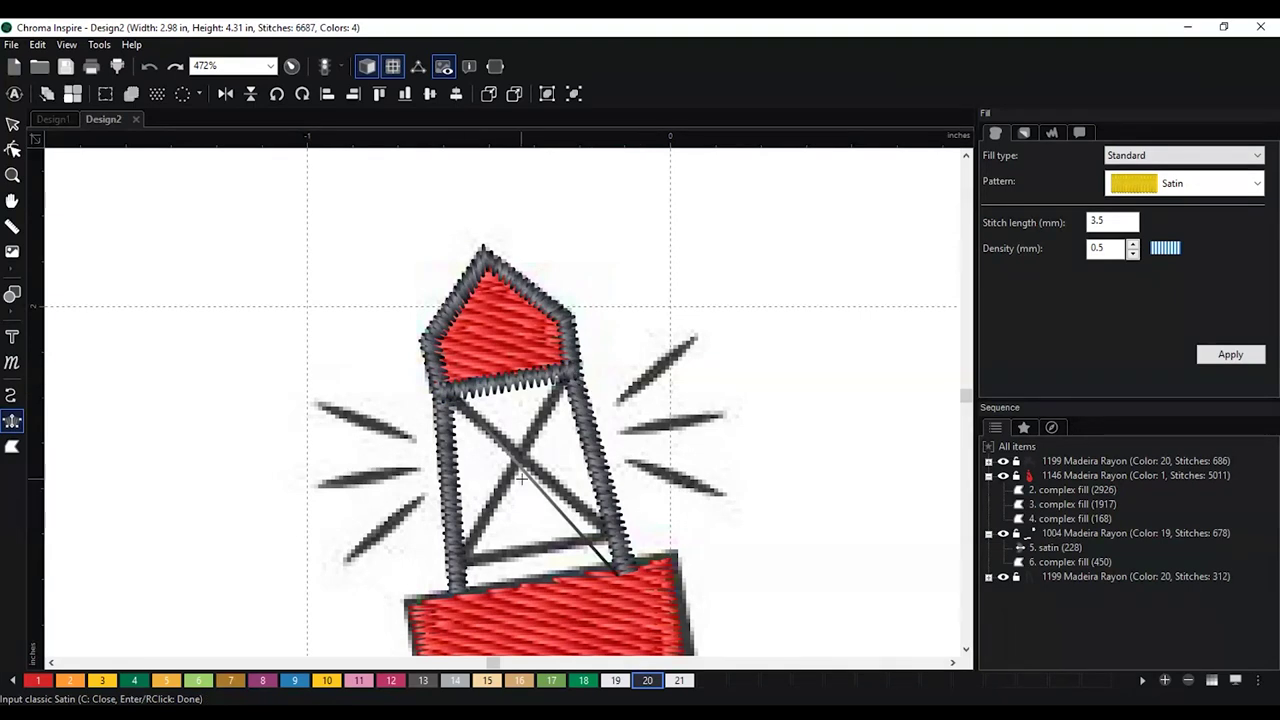
# Digitize a satin column along the lantern's diagonal brace from the upper left post corner to the lower right post
pyautogui.scroll(1, 551, 481)
pyautogui.scroll(1, 566, 483)
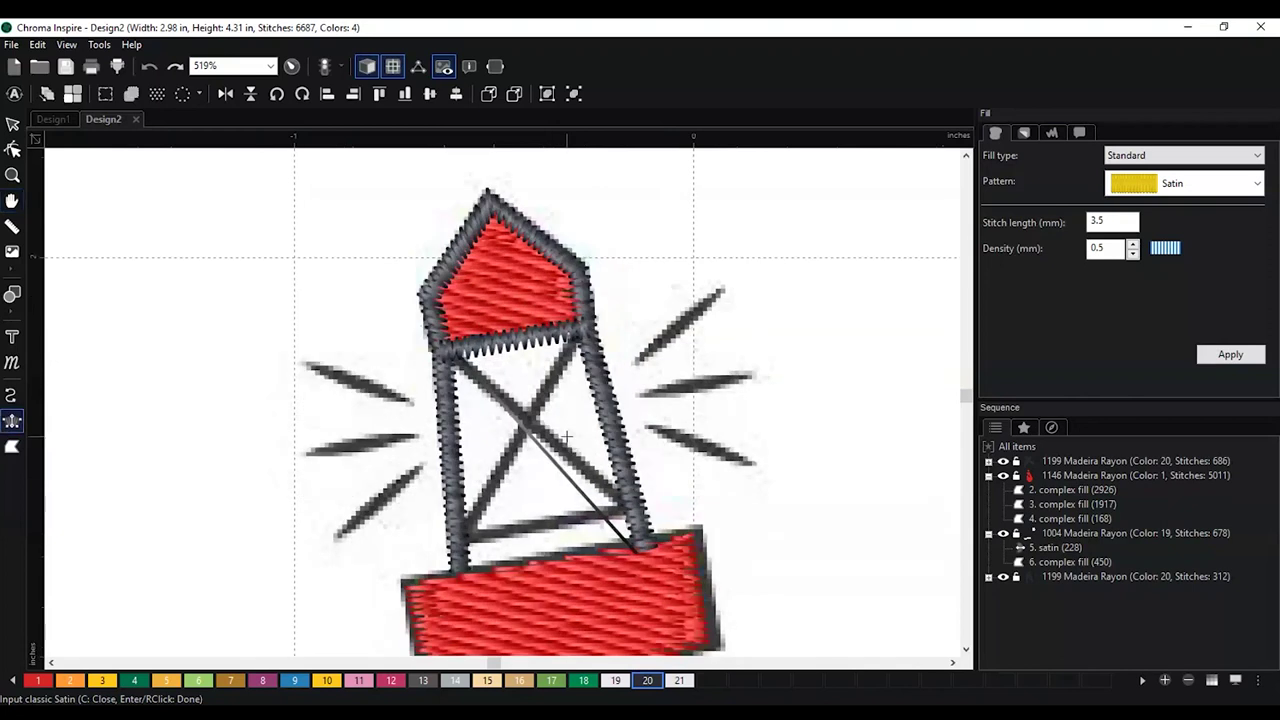
pyautogui.scroll(1, 566, 437)
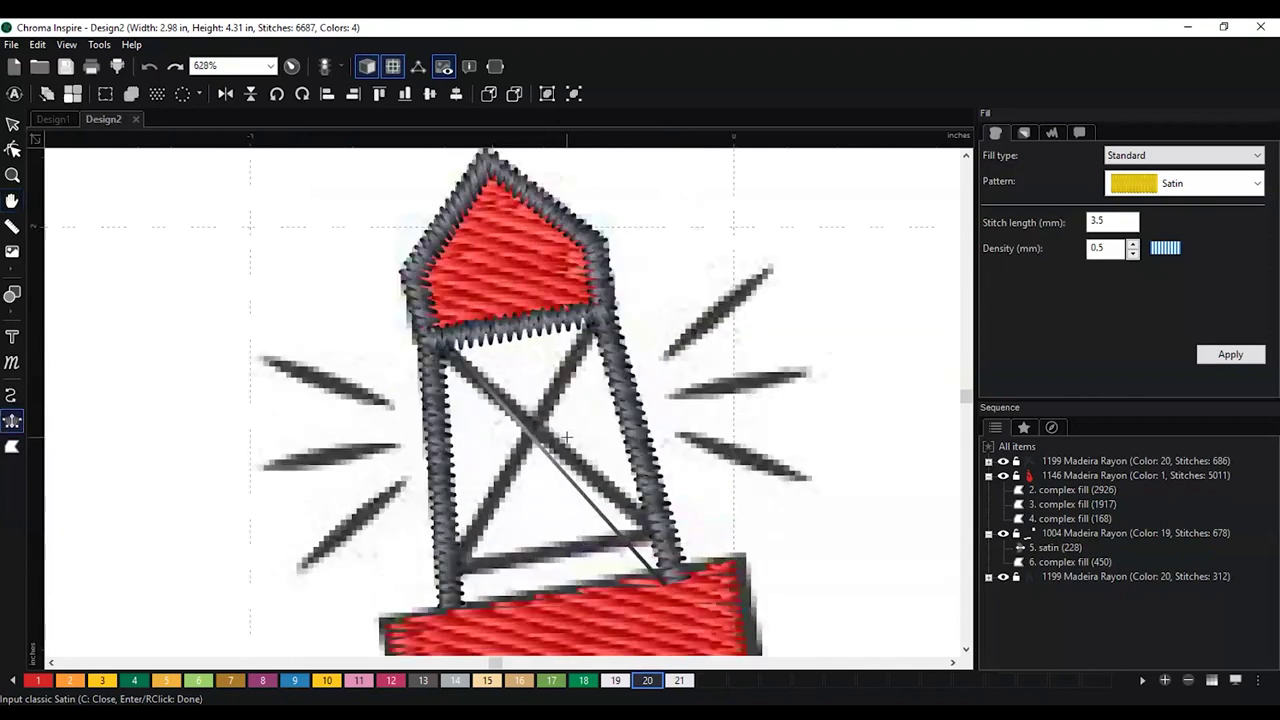
pyautogui.click(432, 346)
pyautogui.click(444, 338)
pyautogui.click(638, 527)
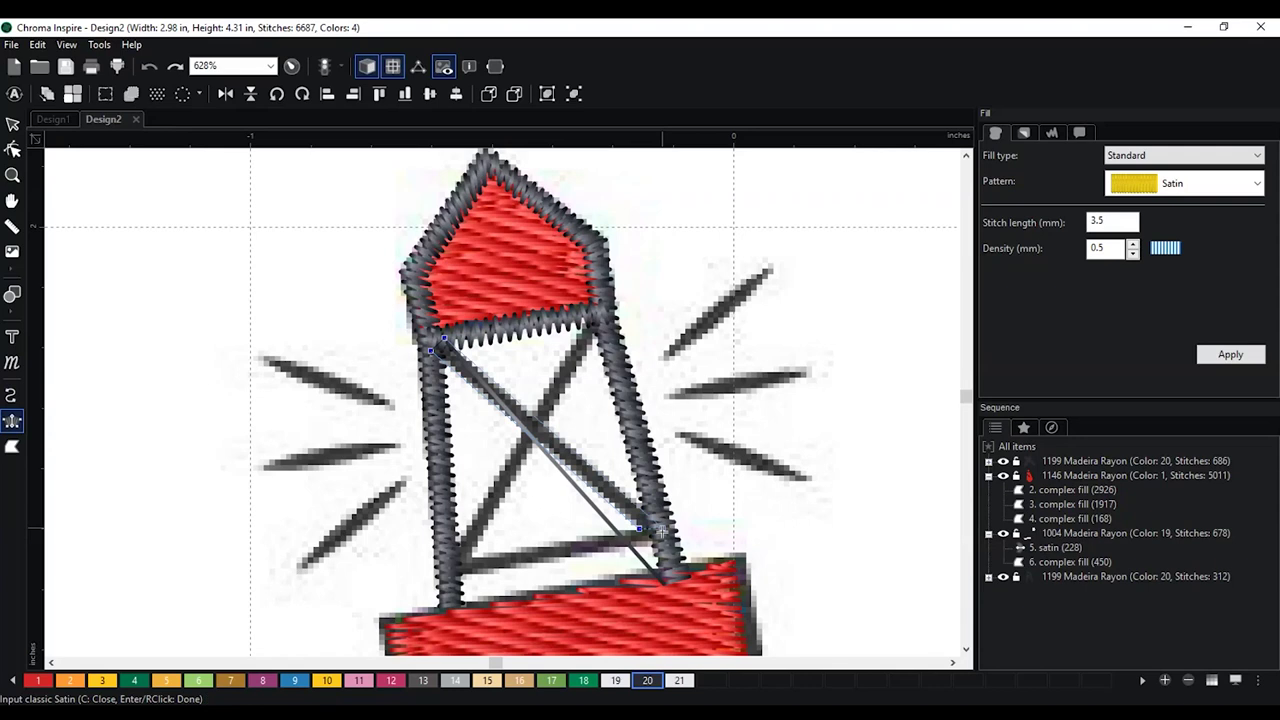
pyautogui.click(661, 529)
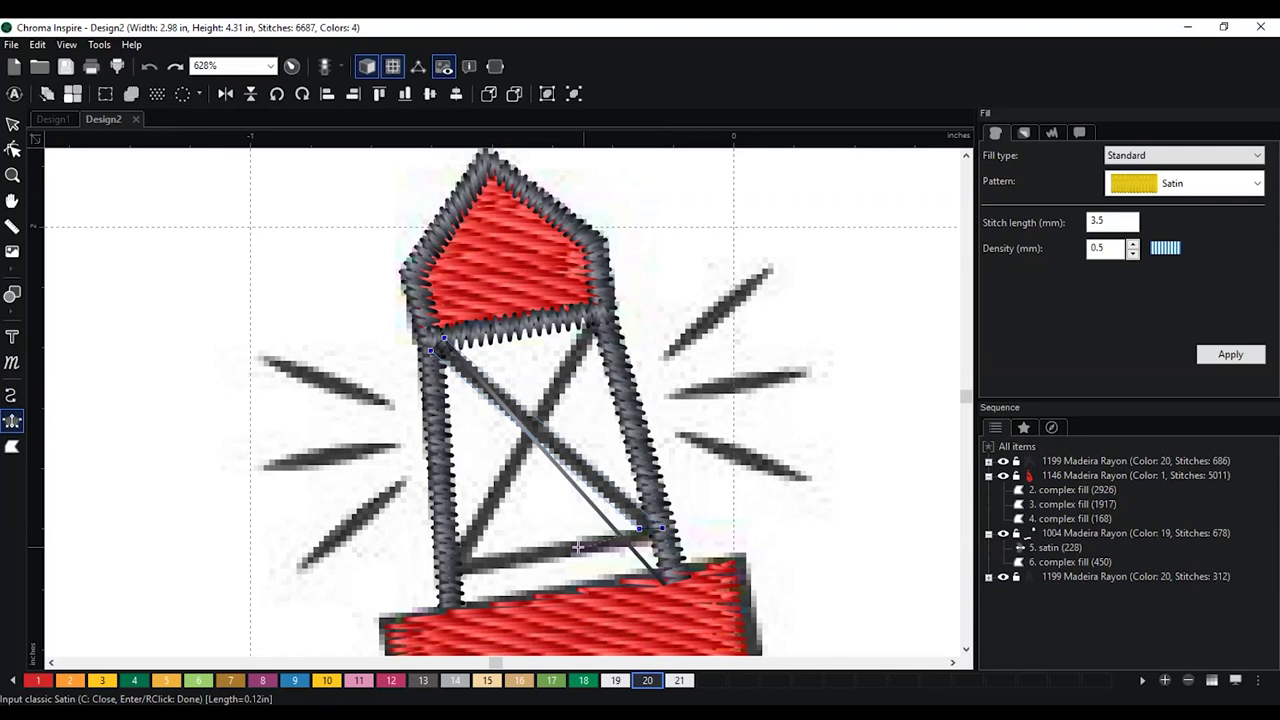
pyautogui.click(472, 554)
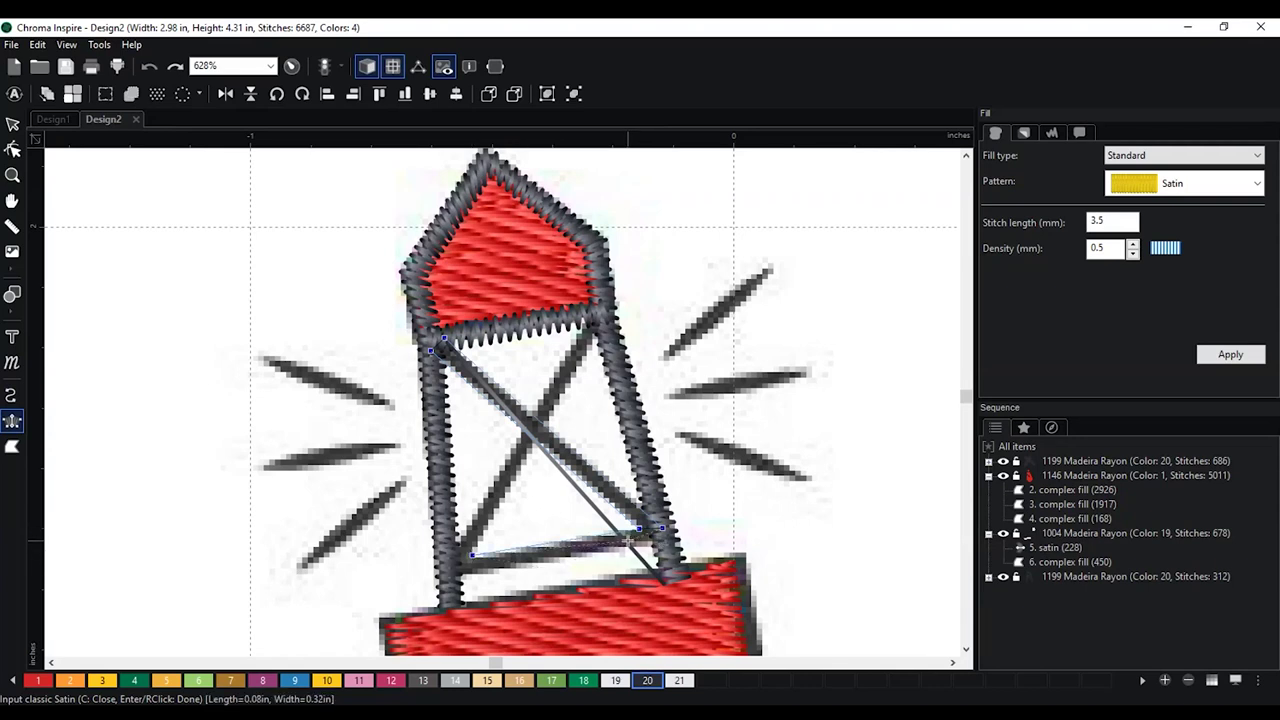
pyautogui.click(642, 526)
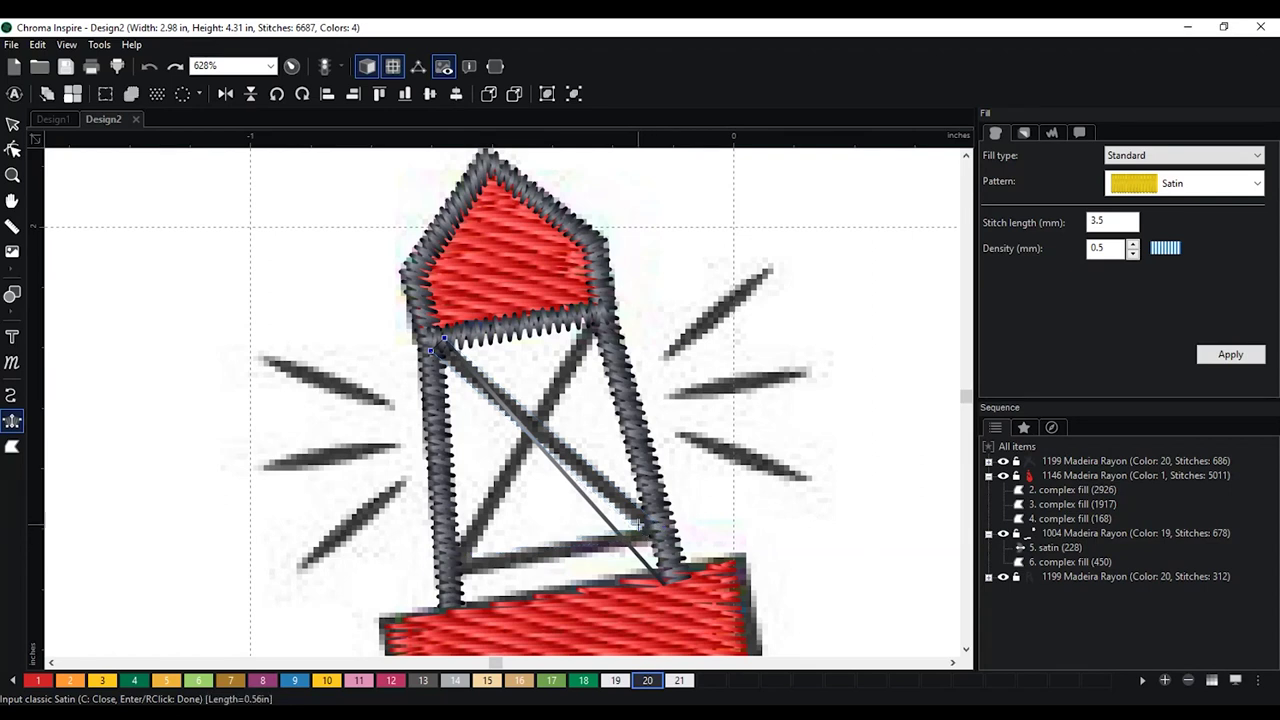
pyautogui.click(643, 528)
pyautogui.press('Return')
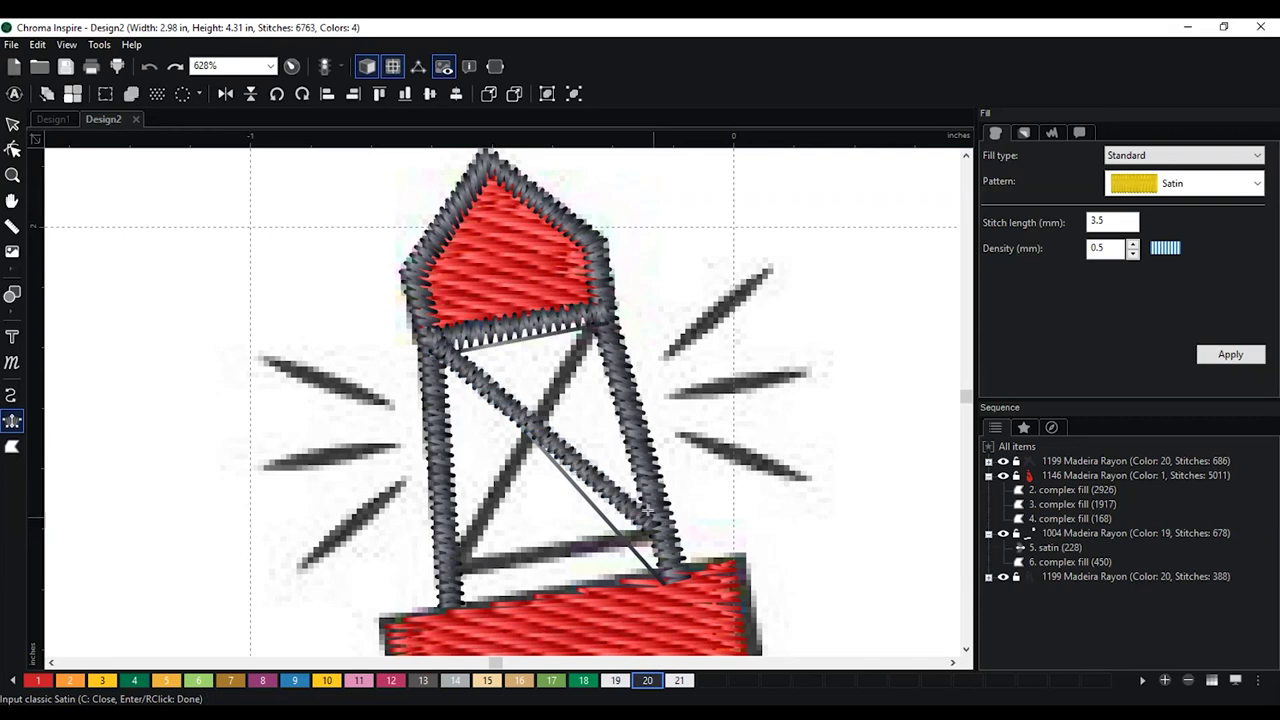
# Digitize the crossing diagonal brace as a satin column from the upper right corner to the base of the left post
pyautogui.click(605, 323)
pyautogui.click(453, 580)
pyautogui.press('Return')
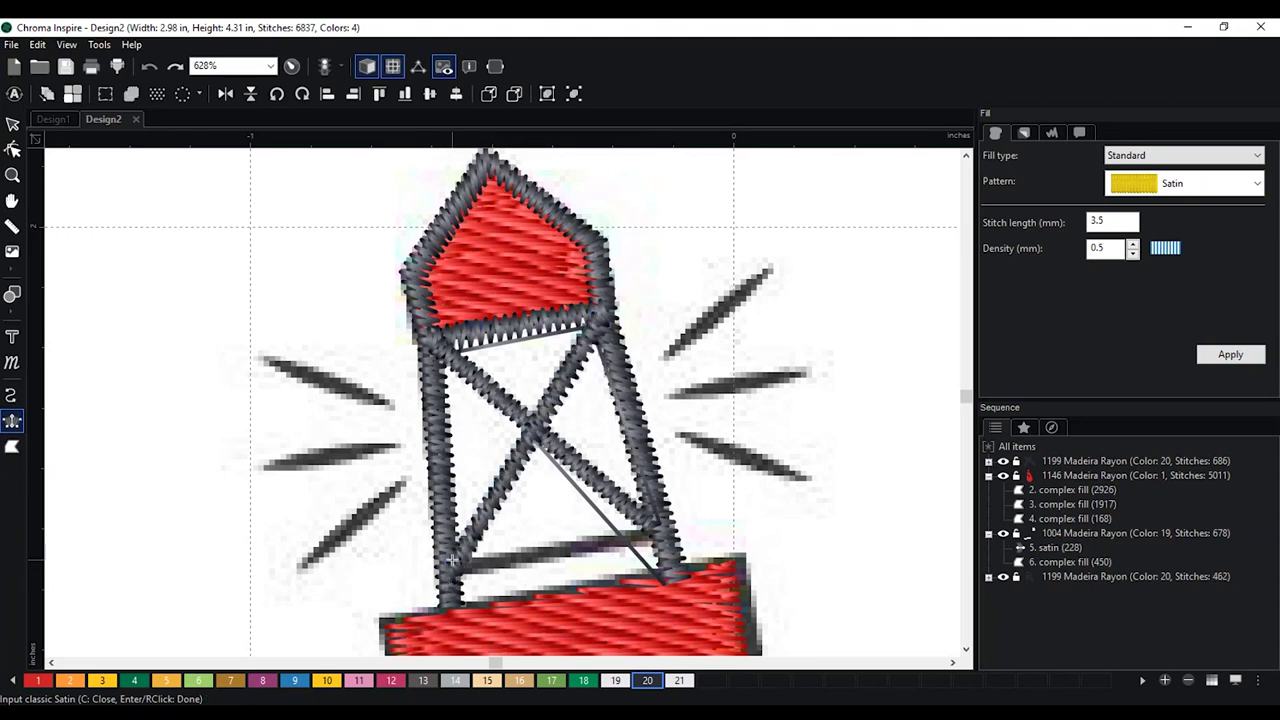
# Digitize a satin column along the lantern's bottom crossbar from the left post to the right post
pyautogui.click(453, 560)
pyautogui.click(453, 578)
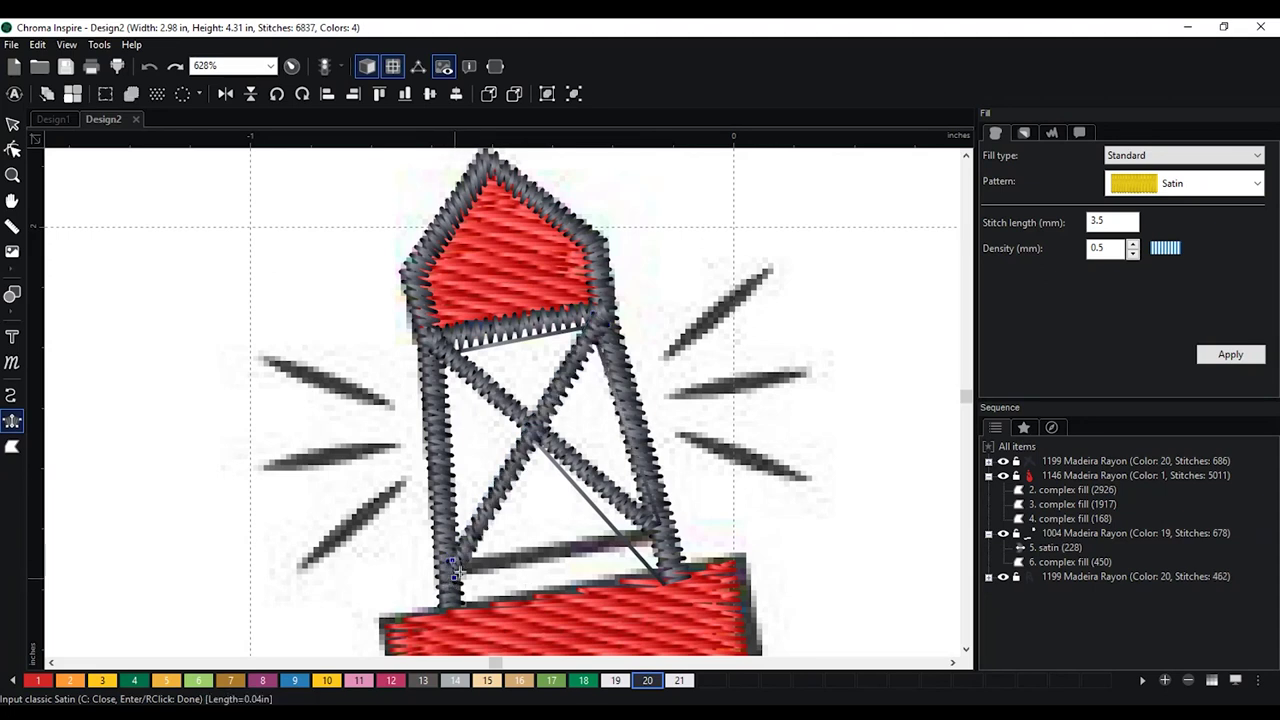
pyautogui.click(658, 524)
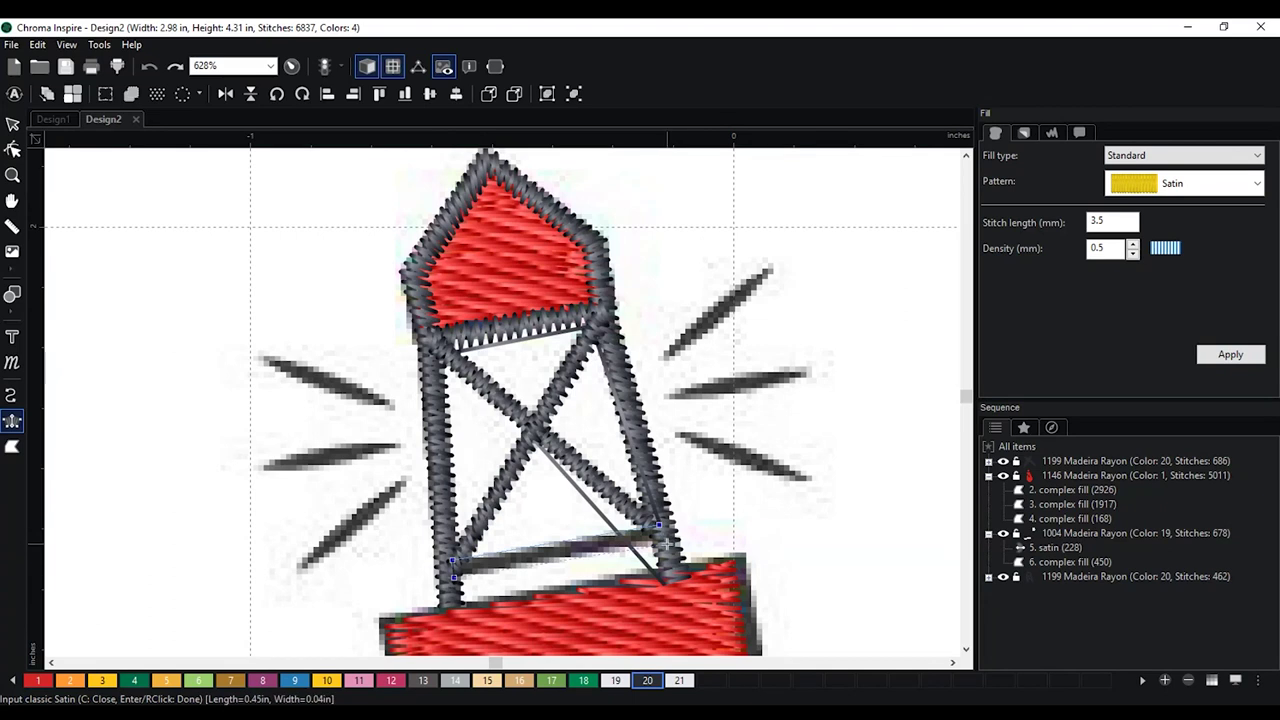
pyautogui.rightClick(666, 543)
# Move the satin outline of the roof and posts to the end of the stitching sequence and deselect it
pyautogui.scroll(-2, 640, 525)
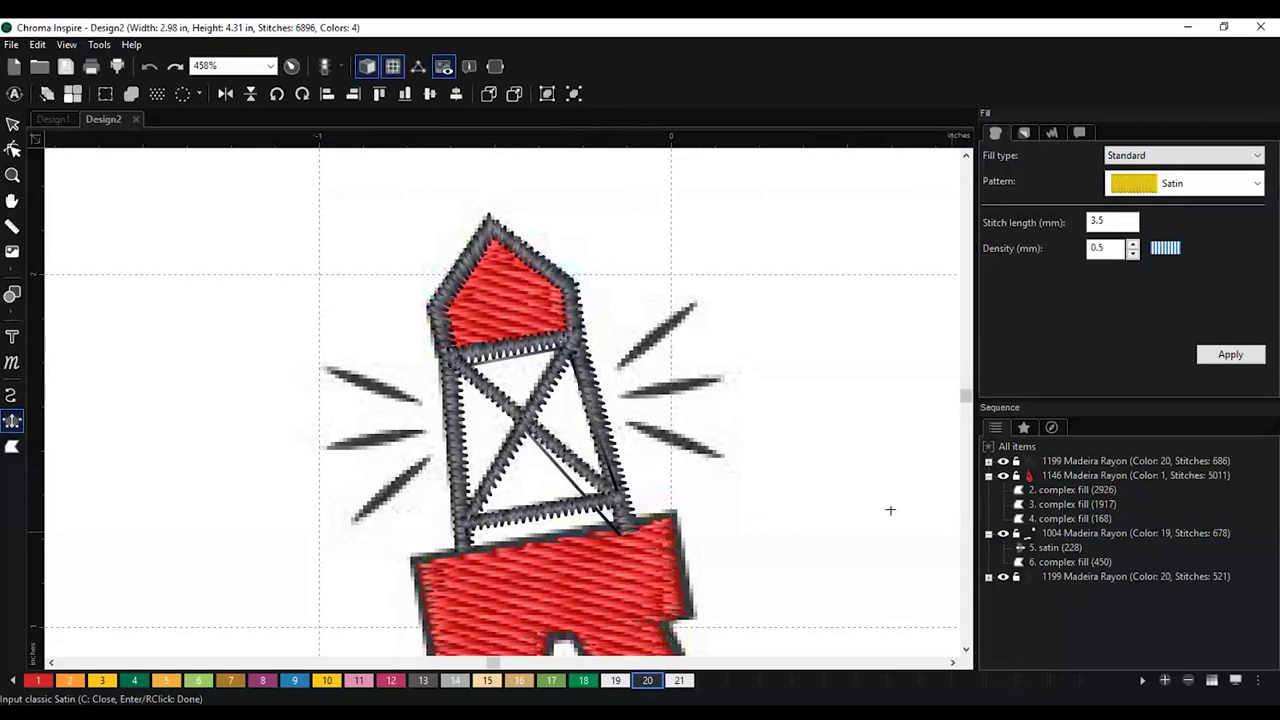
pyautogui.scroll(-1, 787, 441)
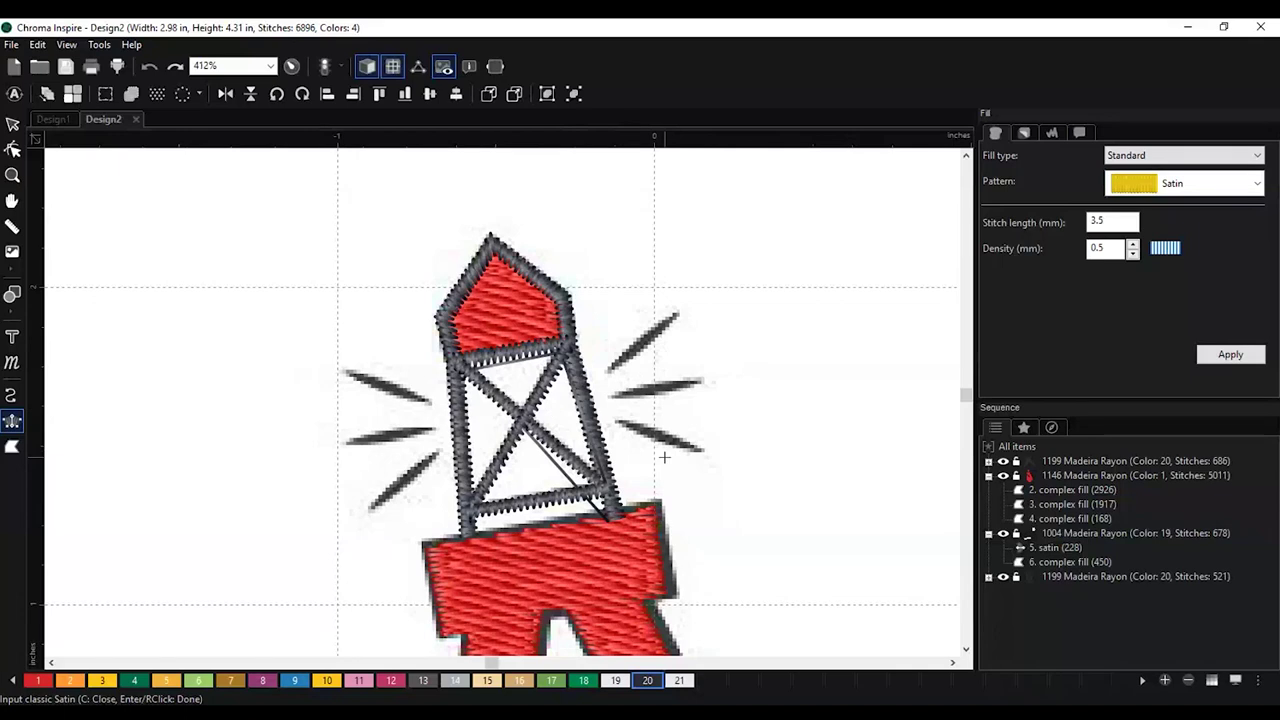
pyautogui.scroll(3, 664, 457)
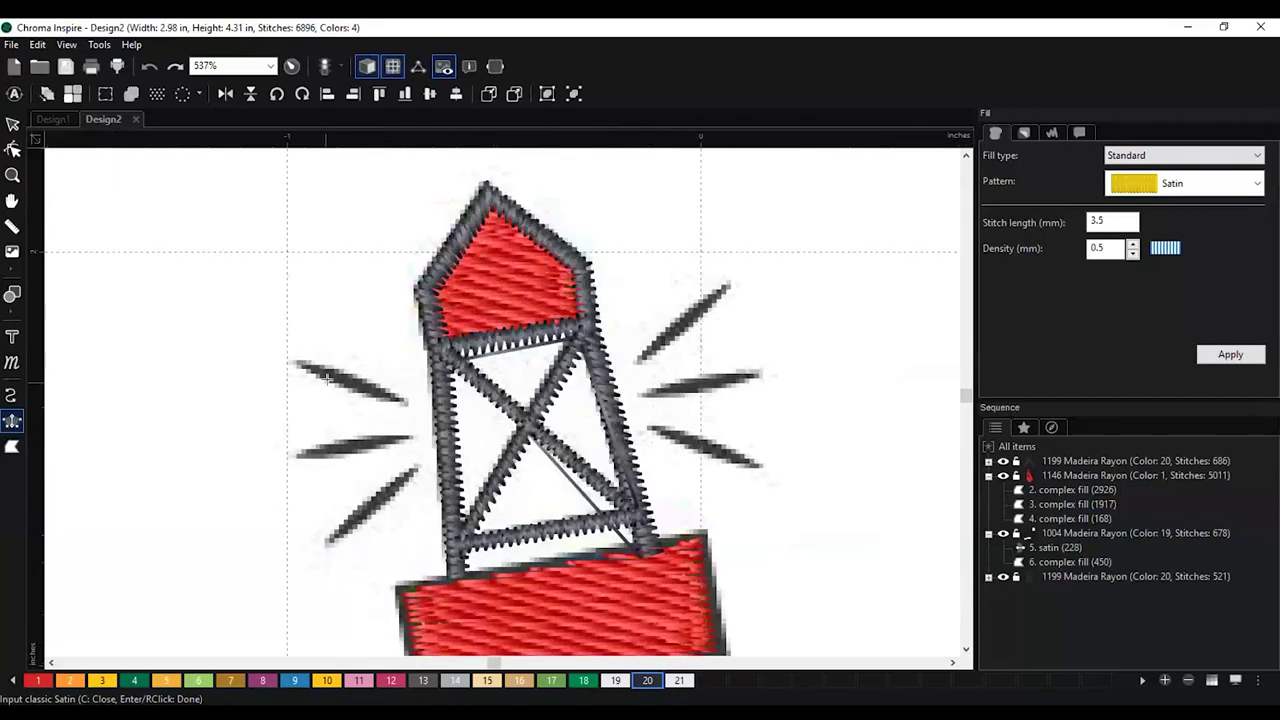
pyautogui.click(12, 124)
pyautogui.click(464, 204)
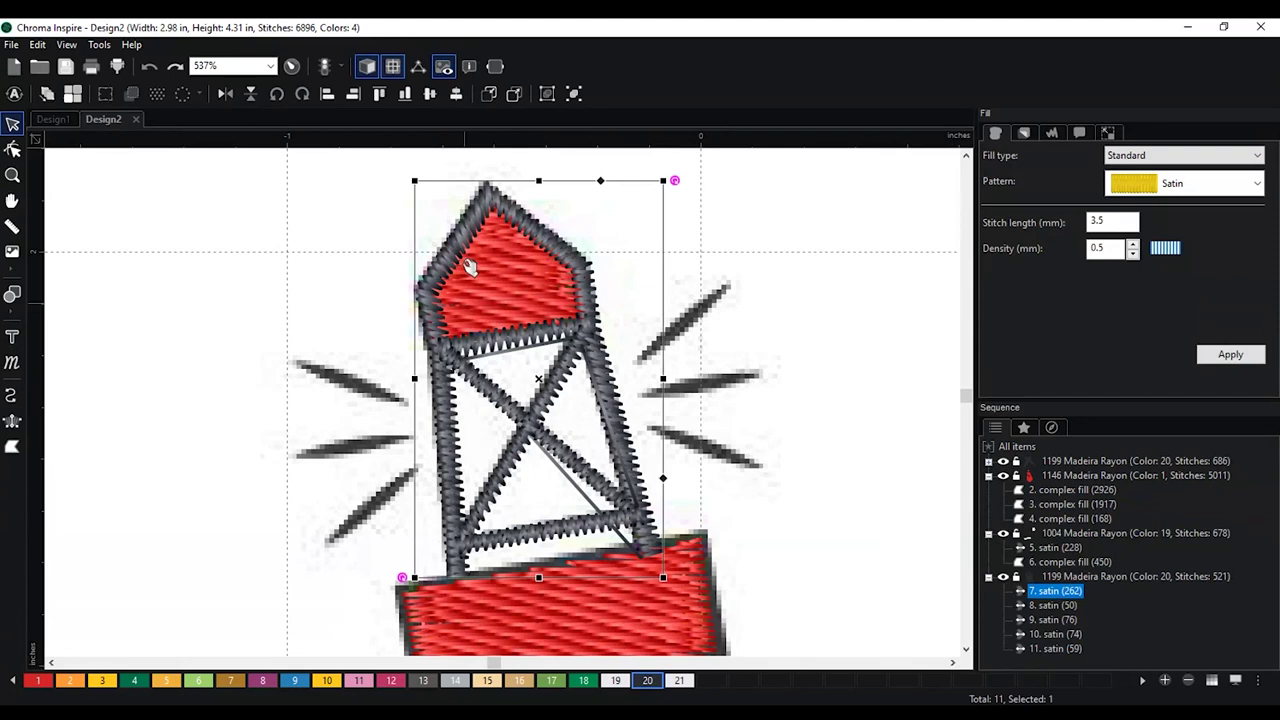
pyautogui.click(488, 94)
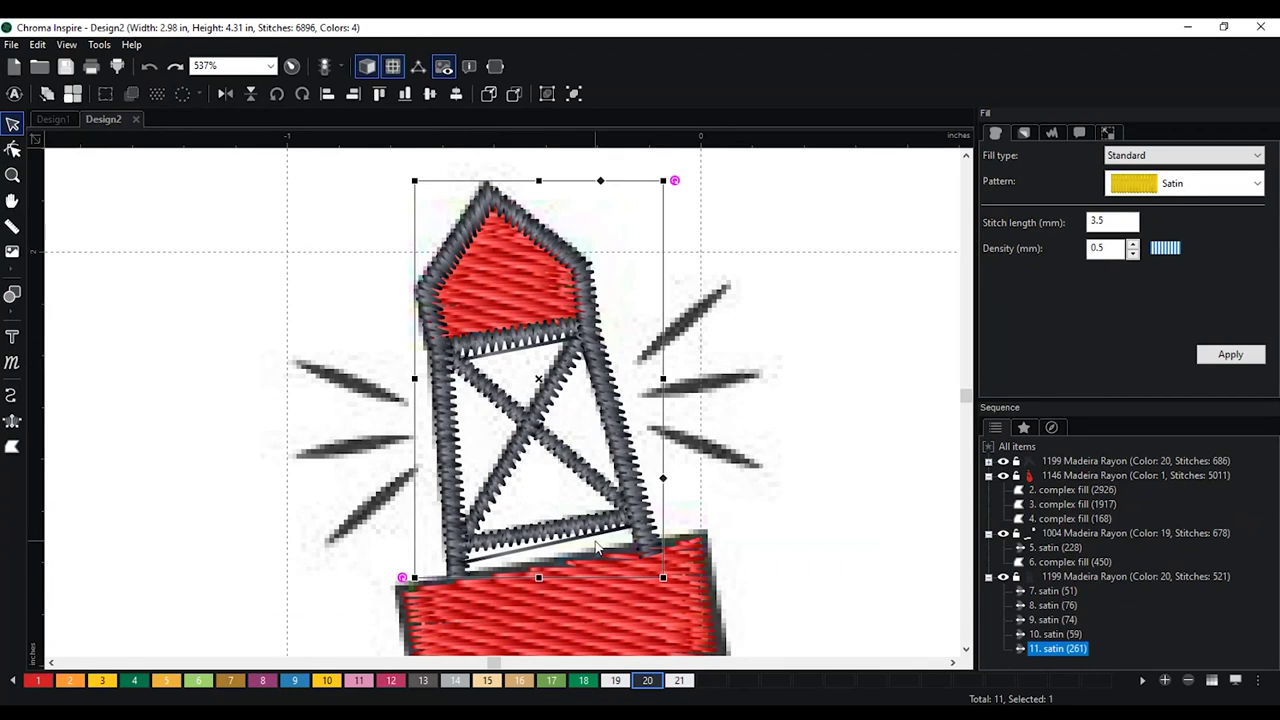
pyautogui.click(792, 512)
# Set the end command to trim for the lantern's red roof fill and all its satin columns, and deselect them
pyautogui.scroll(-1, 776, 455)
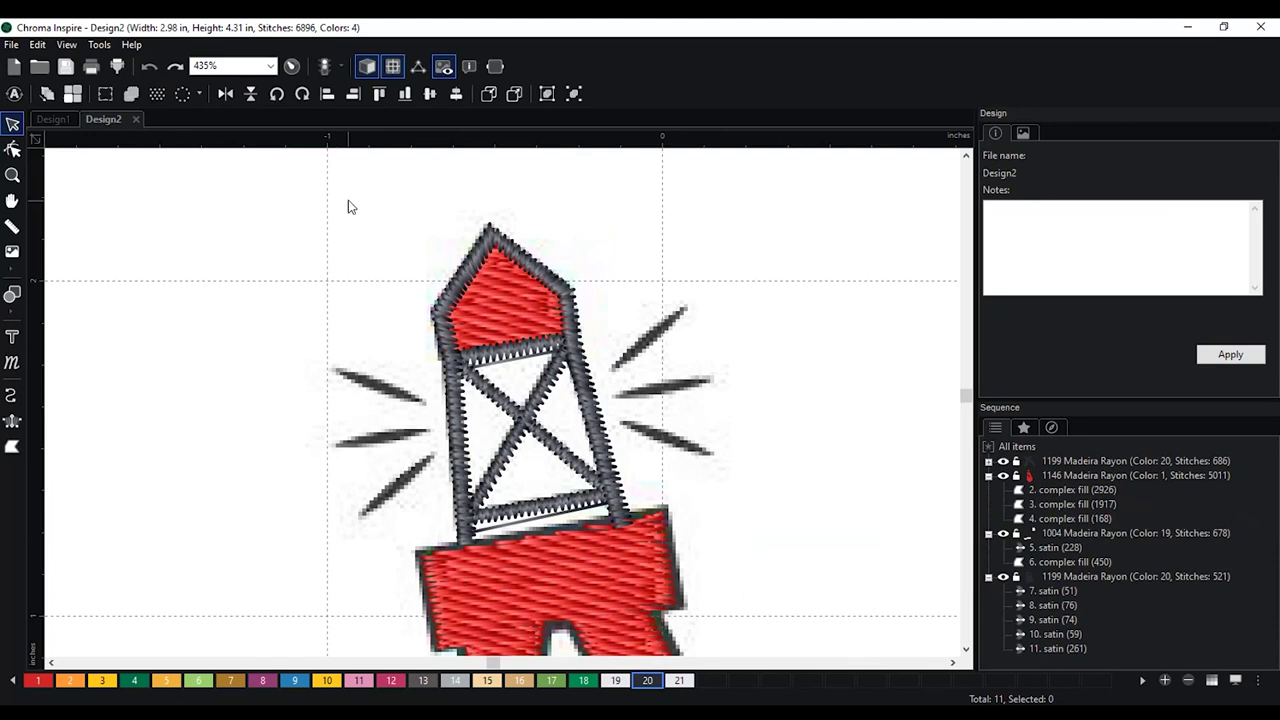
pyautogui.moveTo(348, 200); pyautogui.dragTo(694, 552)
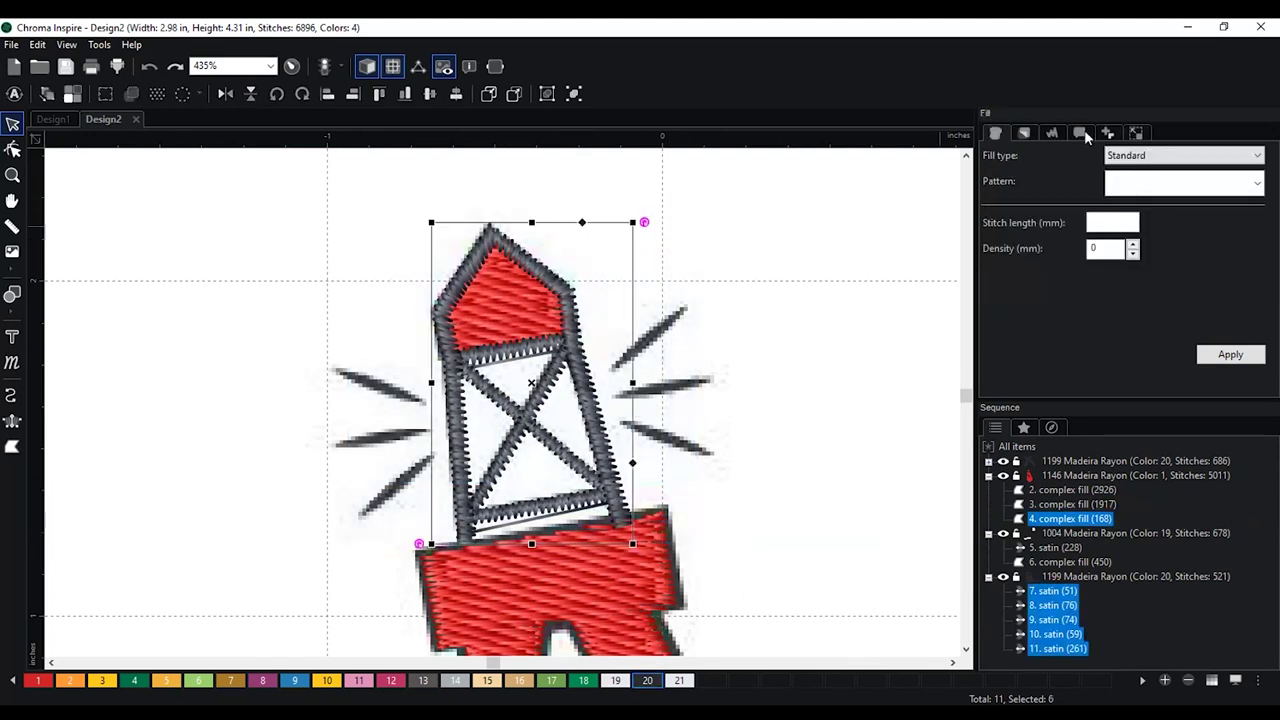
pyautogui.click(1084, 135)
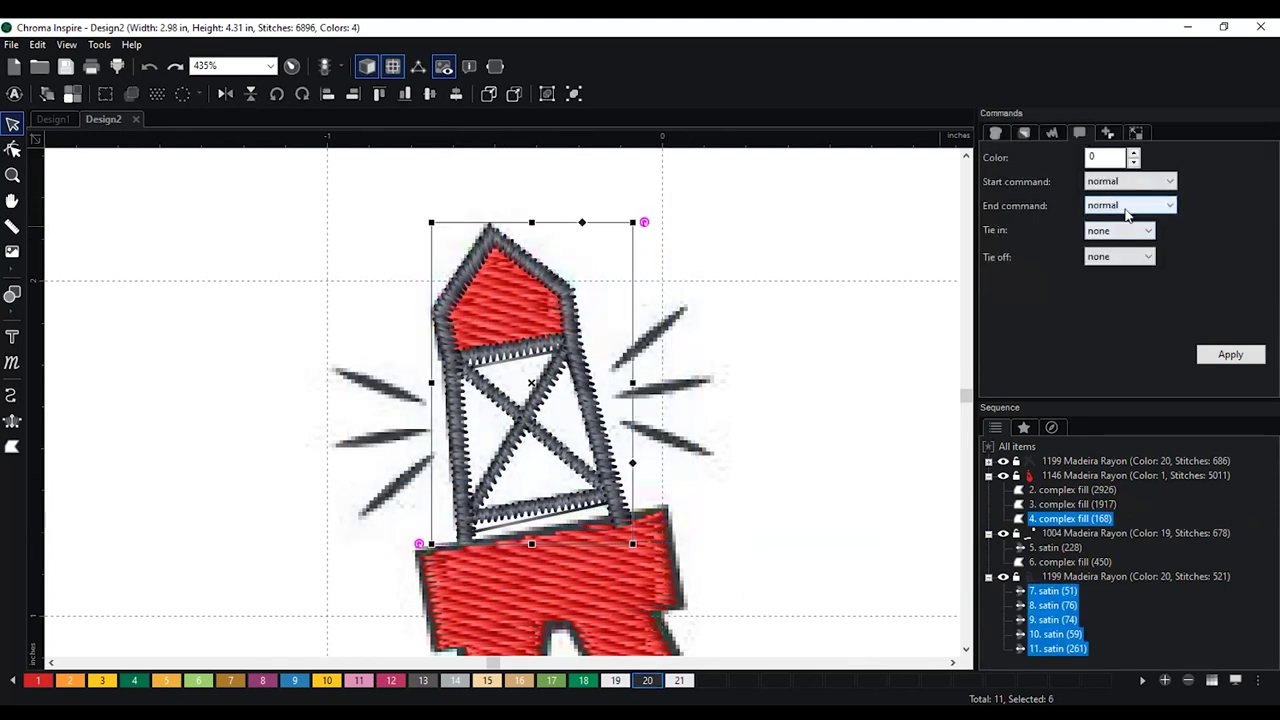
pyautogui.click(1125, 206)
pyautogui.click(1118, 245)
pyautogui.click(1220, 358)
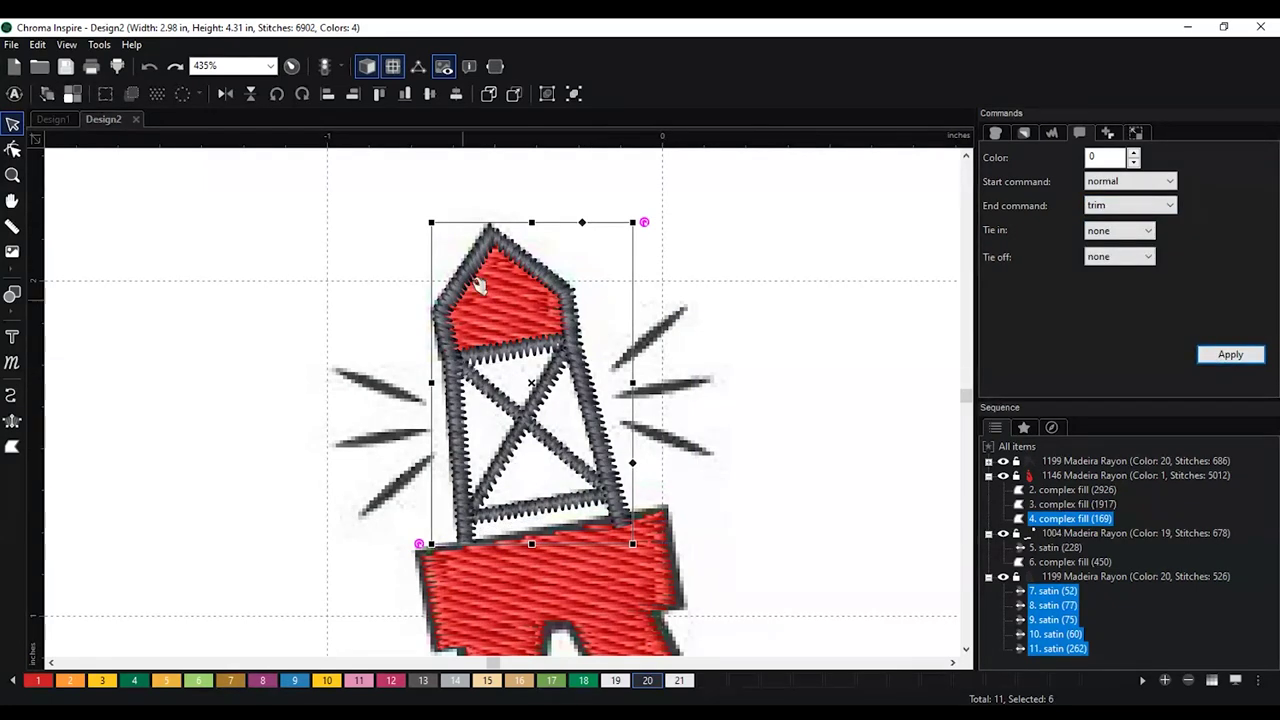
pyautogui.click(768, 512)
# Examine the finished lantern stitching in relation to the whole buoy design
pyautogui.scroll(-3, 760, 497)
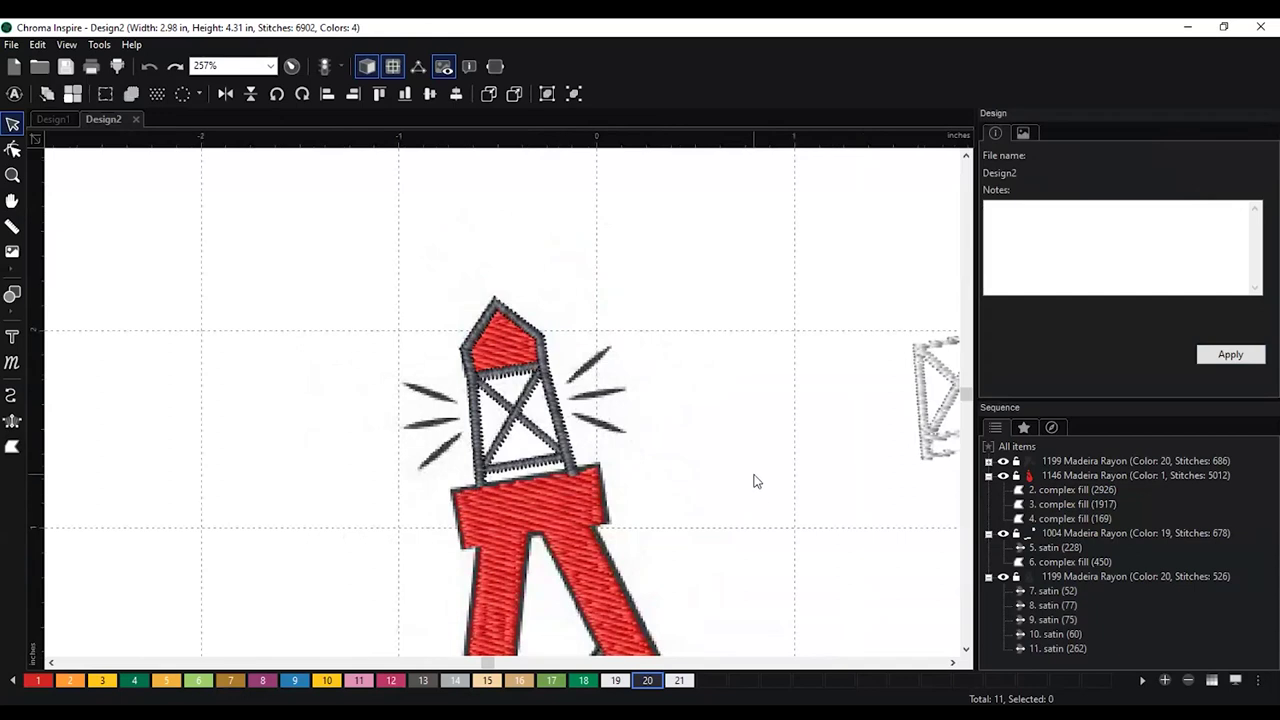
pyautogui.scroll(-1, 756, 481)
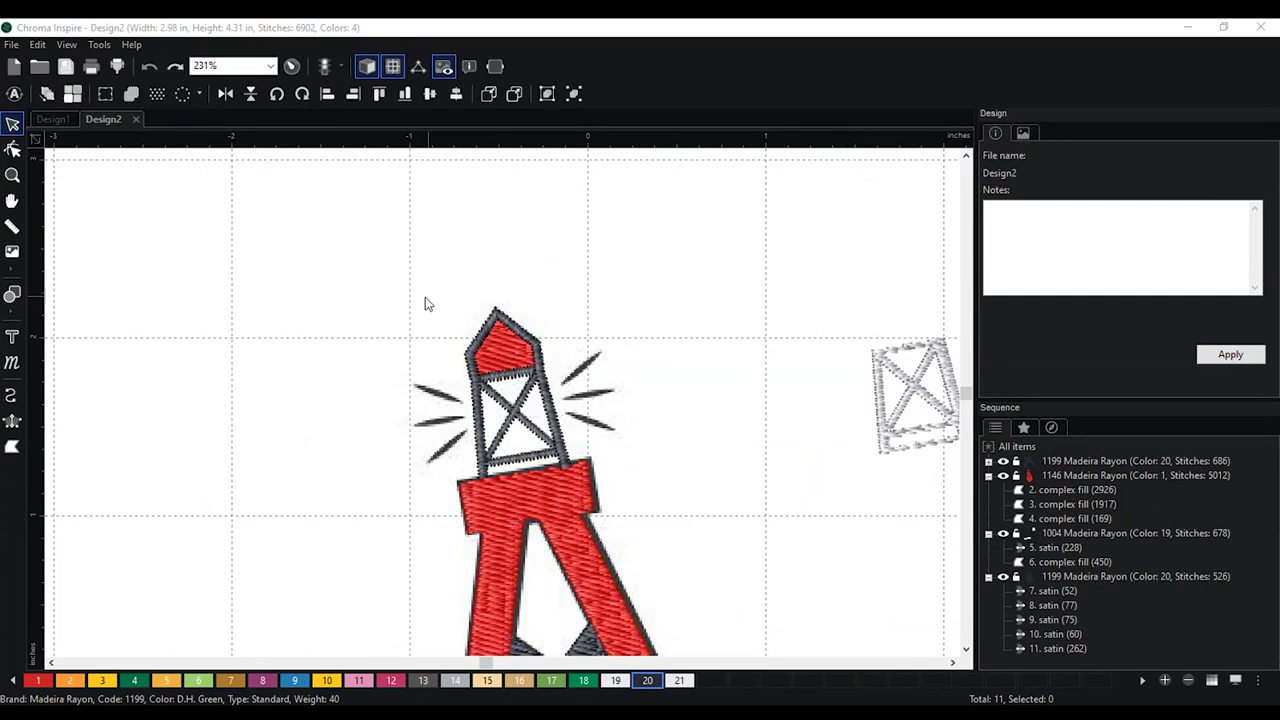
pyautogui.scroll(-2, 425, 303)
pyautogui.press('h')
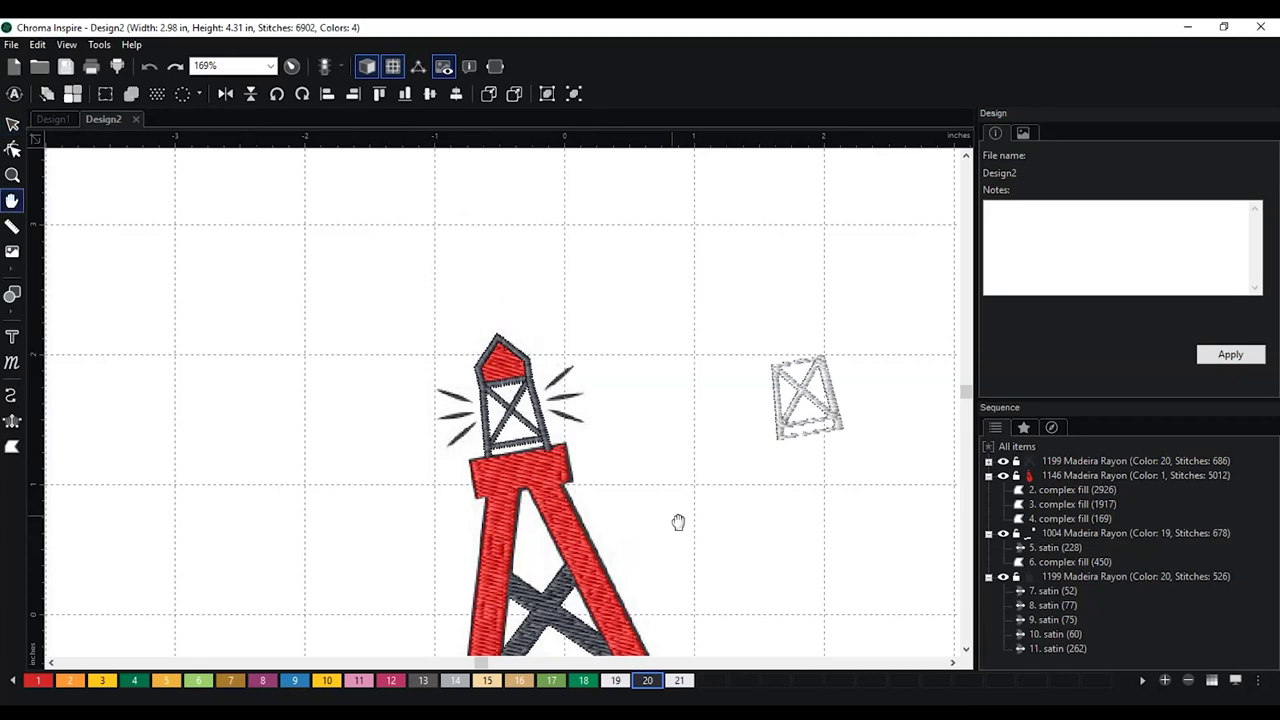
pyautogui.scroll(-2, 678, 522)
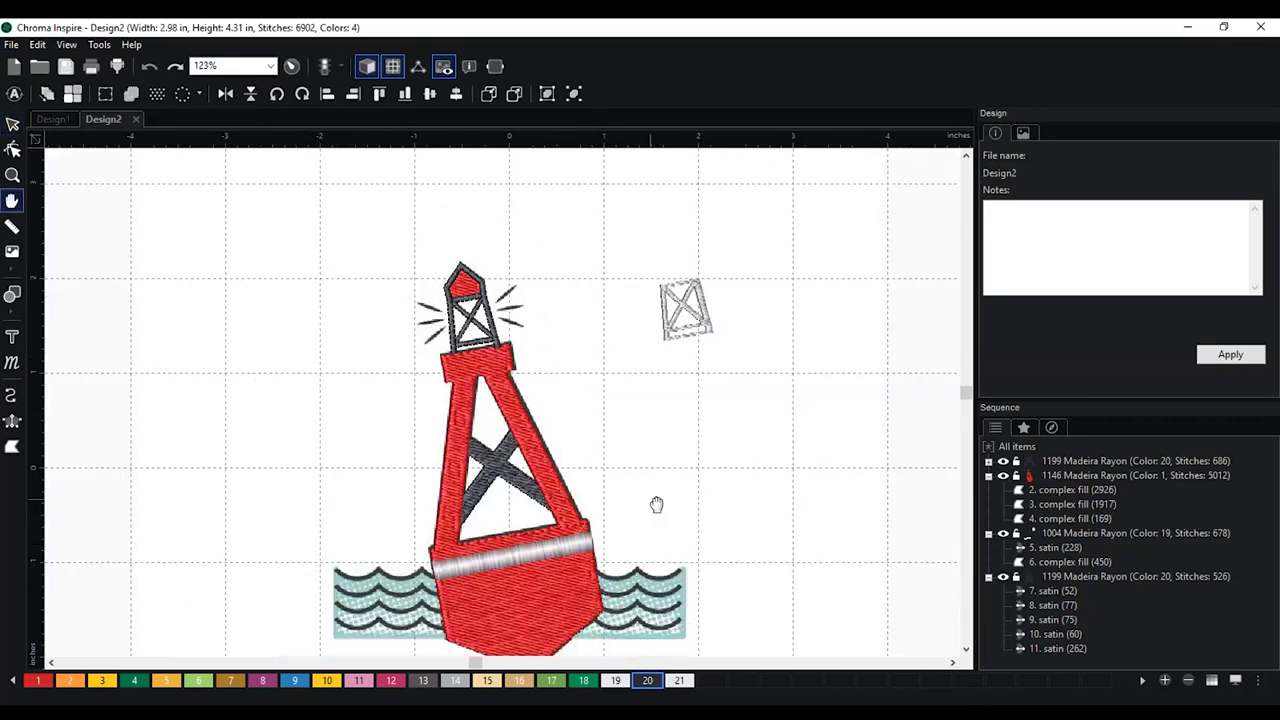
pyautogui.moveTo(656, 504); pyautogui.dragTo(656, 424)
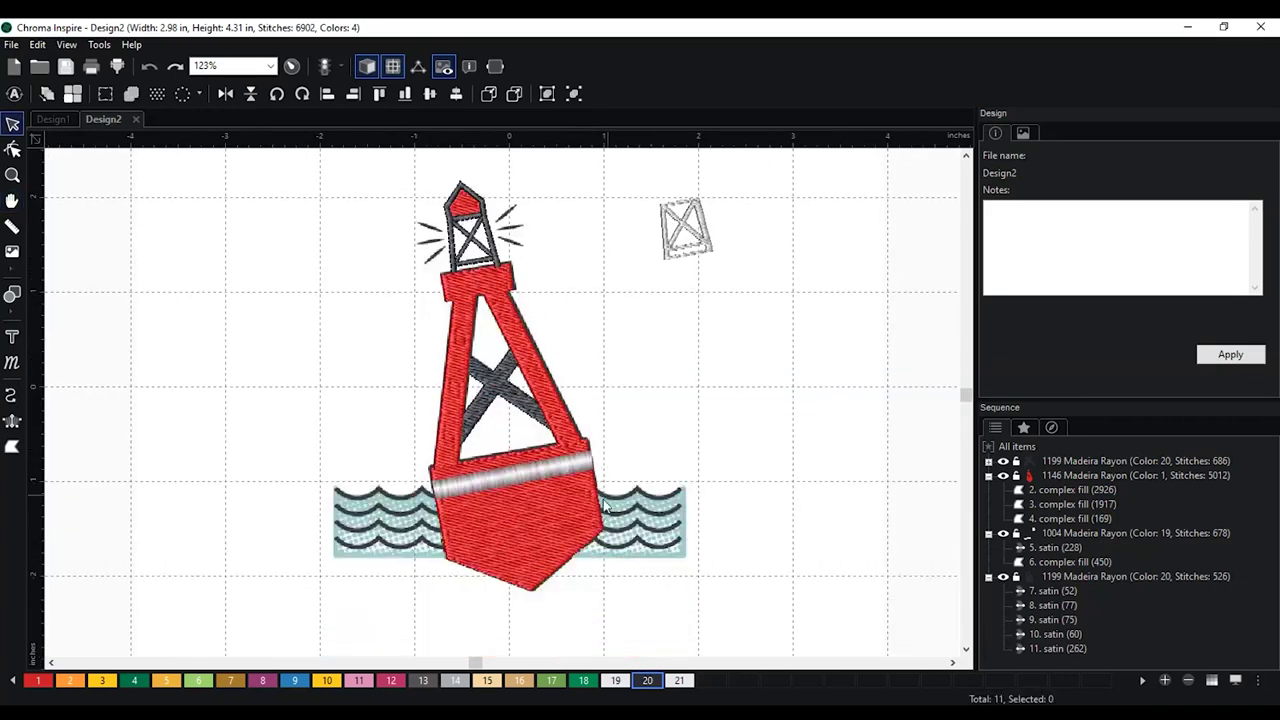
pyautogui.scroll(1, 578, 325)
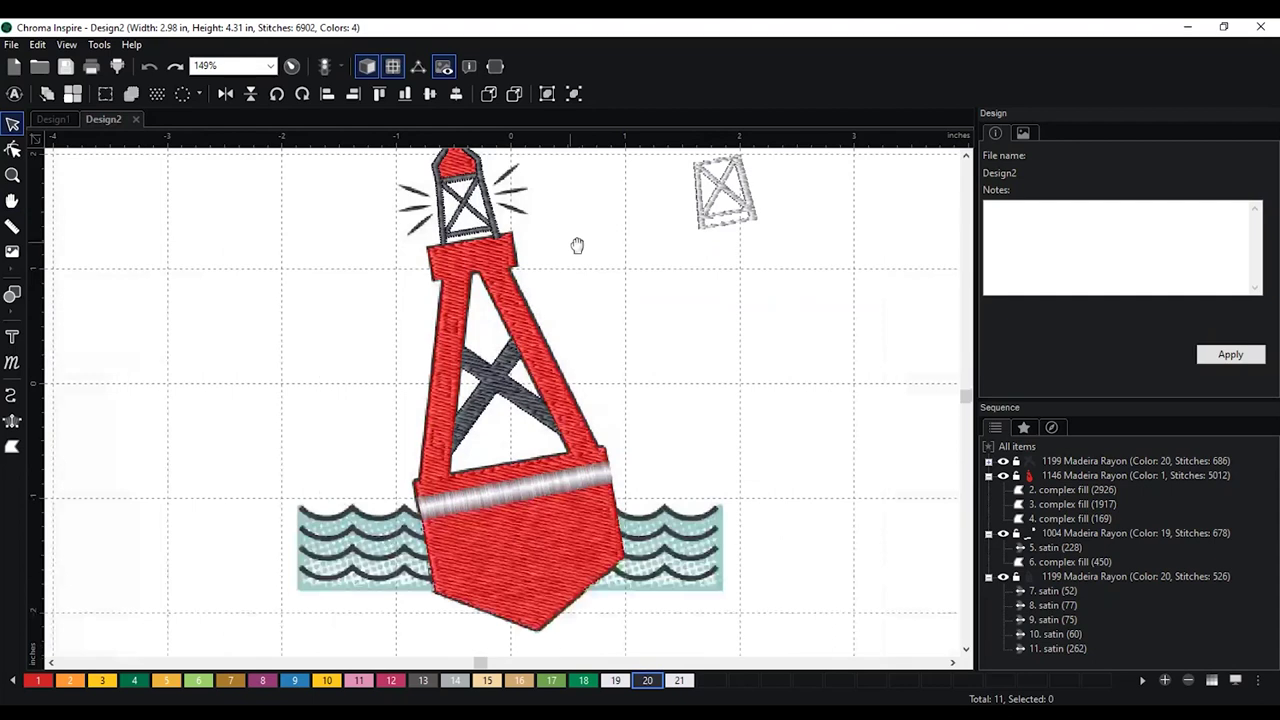
# Examine the lantern's satin outline, crossbars and diagonal braces up close, including the brace running from the lower left to the upper right
pyautogui.press('space')
pyautogui.scroll(3, 595, 320)
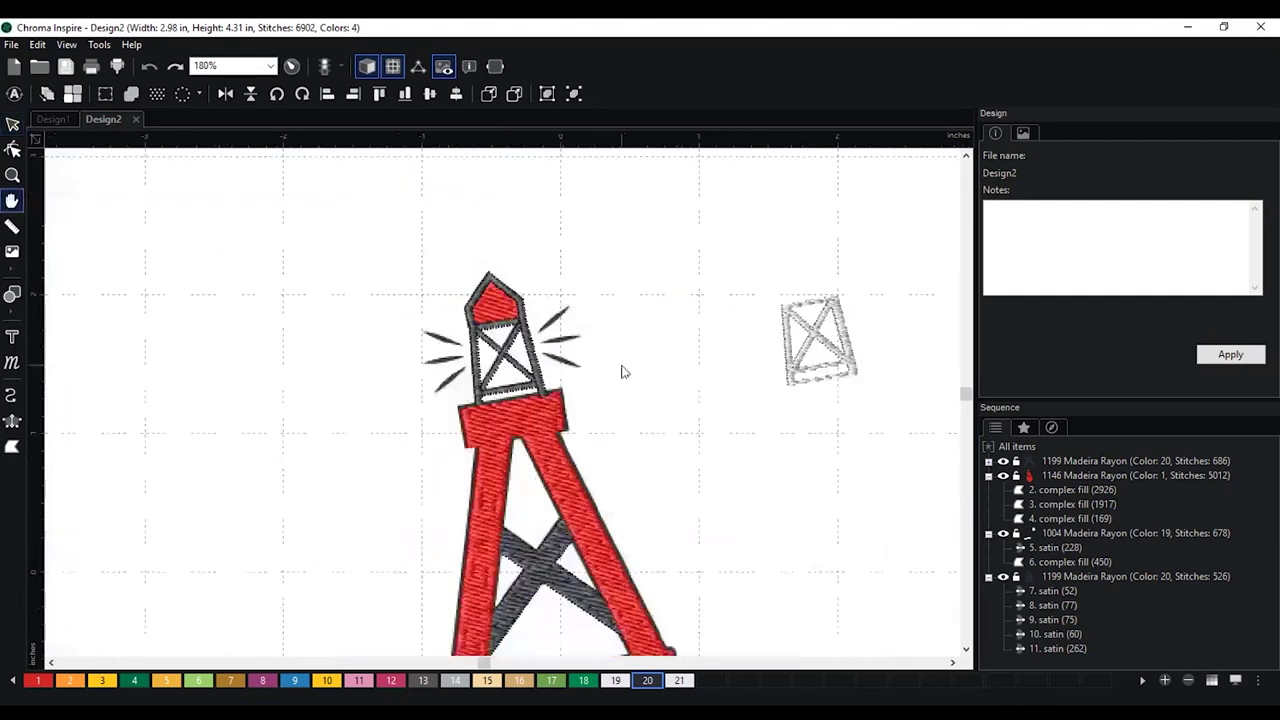
pyautogui.scroll(1, 621, 372)
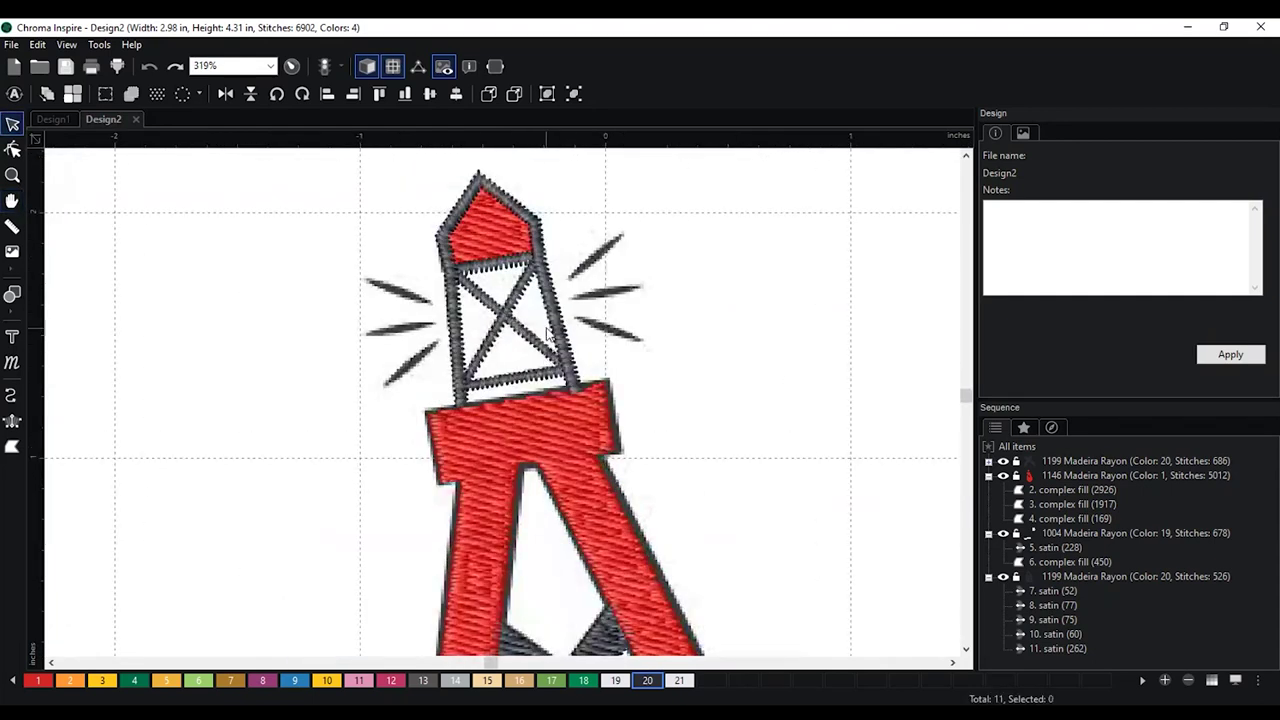
pyautogui.scroll(1, 547, 332)
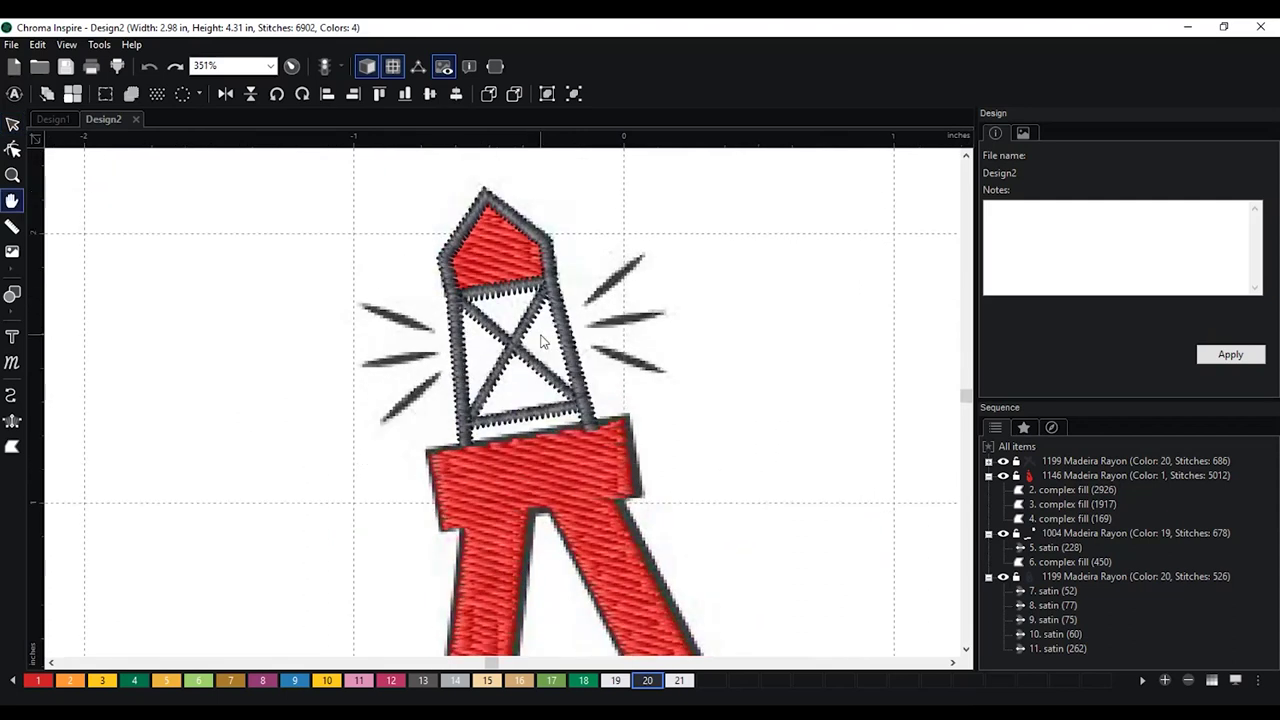
pyautogui.scroll(1, 541, 341)
pyautogui.click(456, 414)
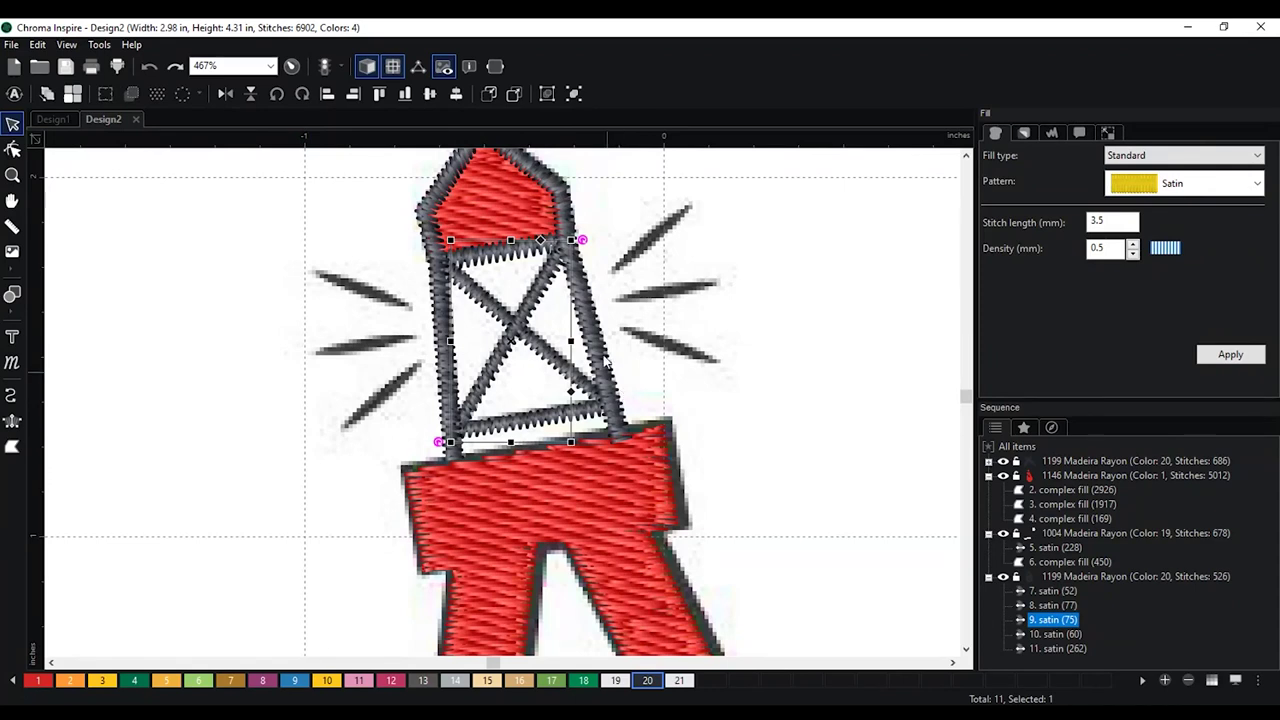
pyautogui.click(561, 299)
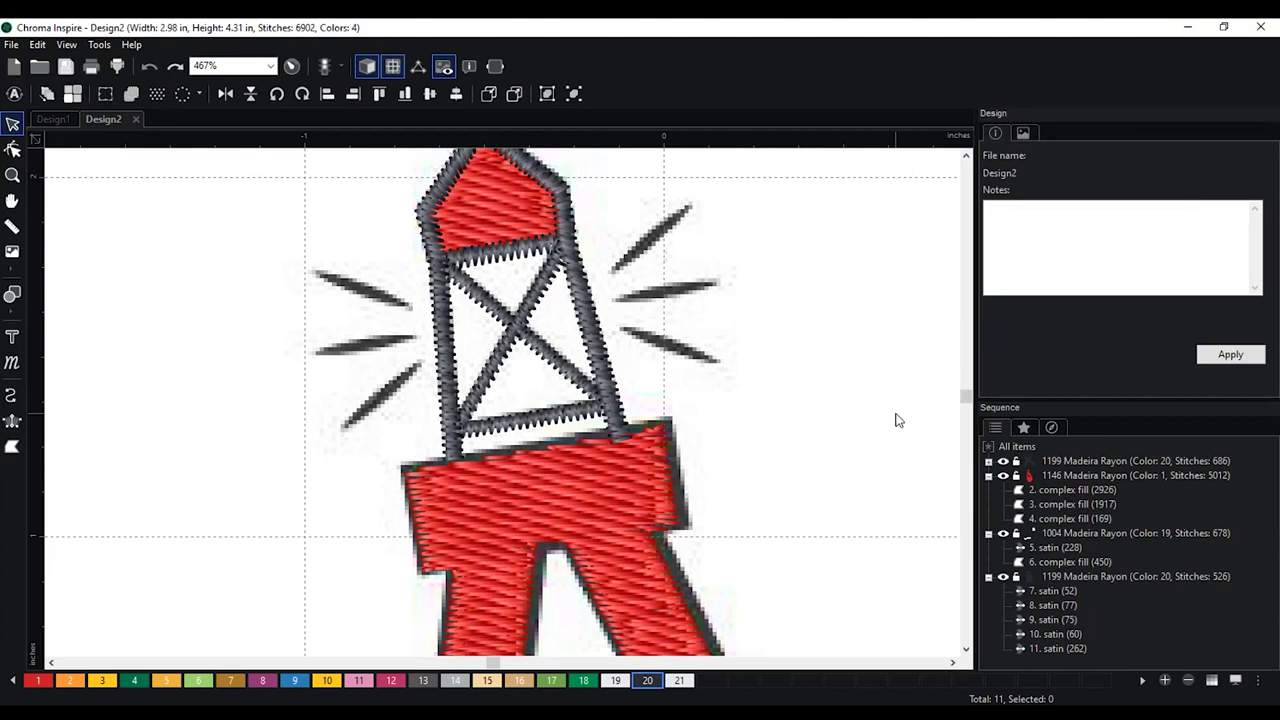
pyautogui.scroll(-4, 894, 420)
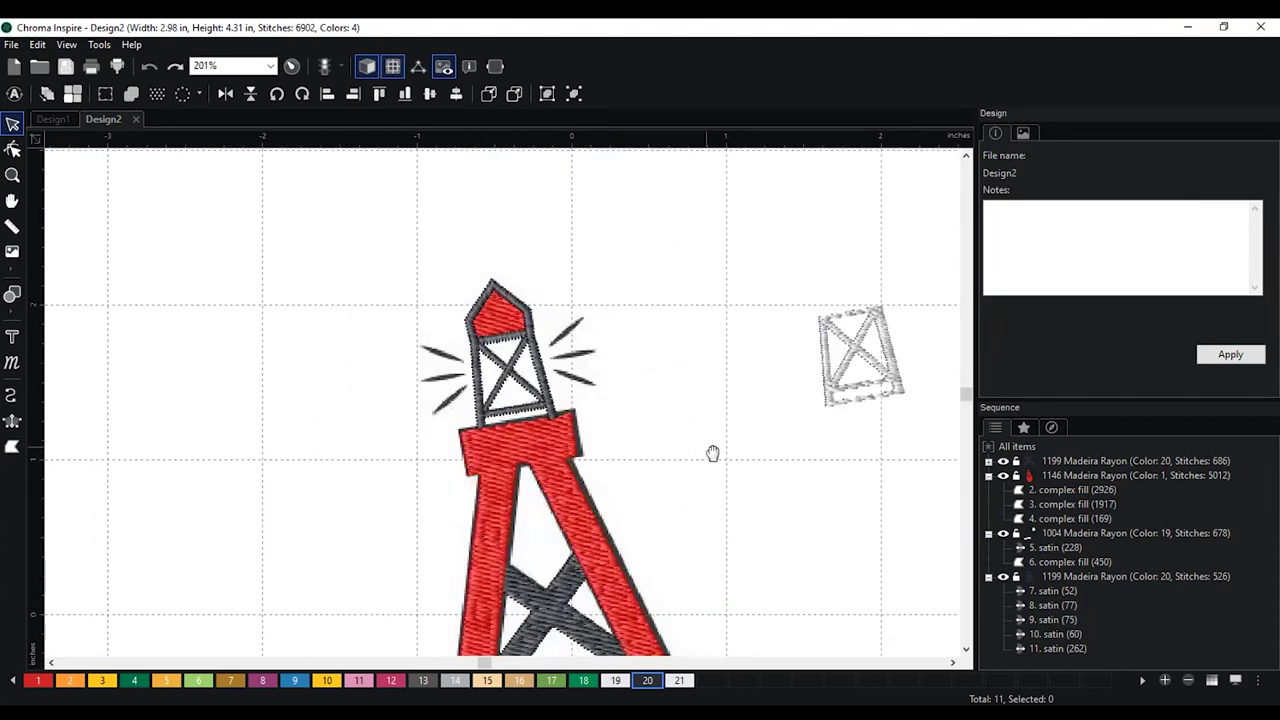
pyautogui.moveTo(712, 453); pyautogui.dragTo(698, 353)
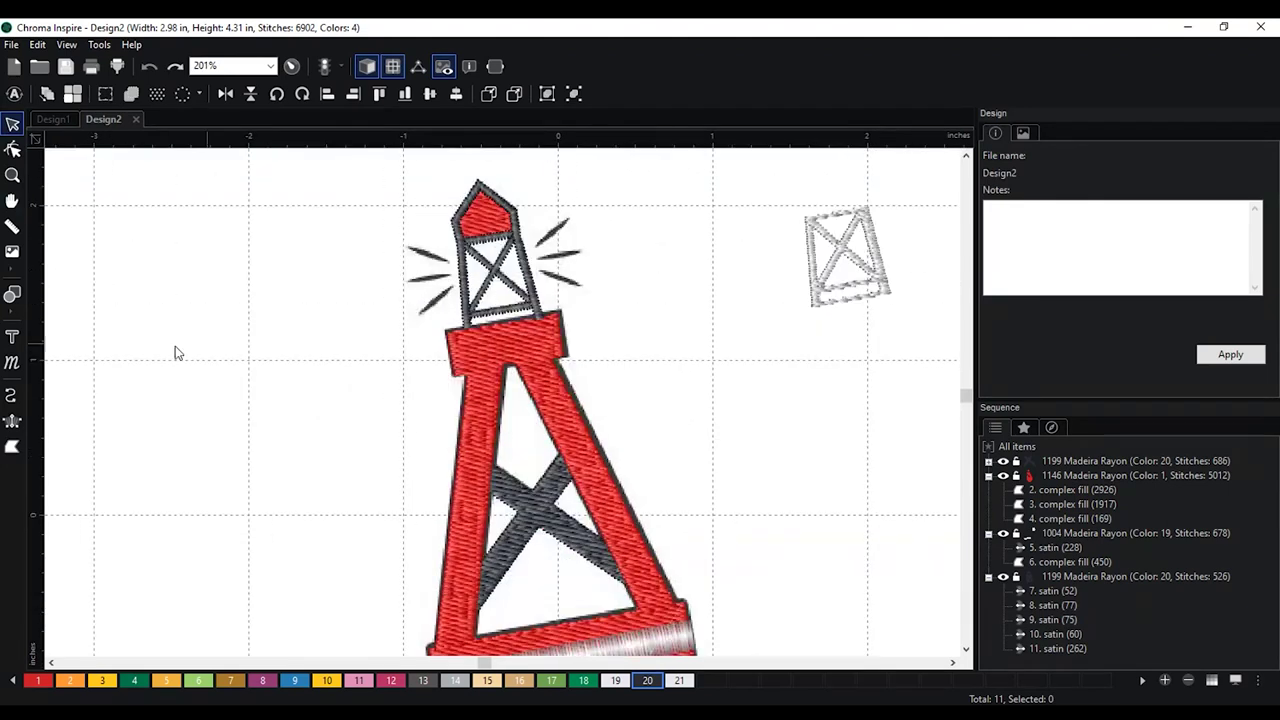
# Start a classic satin outline along the top edge of the buoy's red collar, continuing down its right side to the notch above the right leg
pyautogui.click(22, 426)
pyautogui.scroll(2, 391, 404)
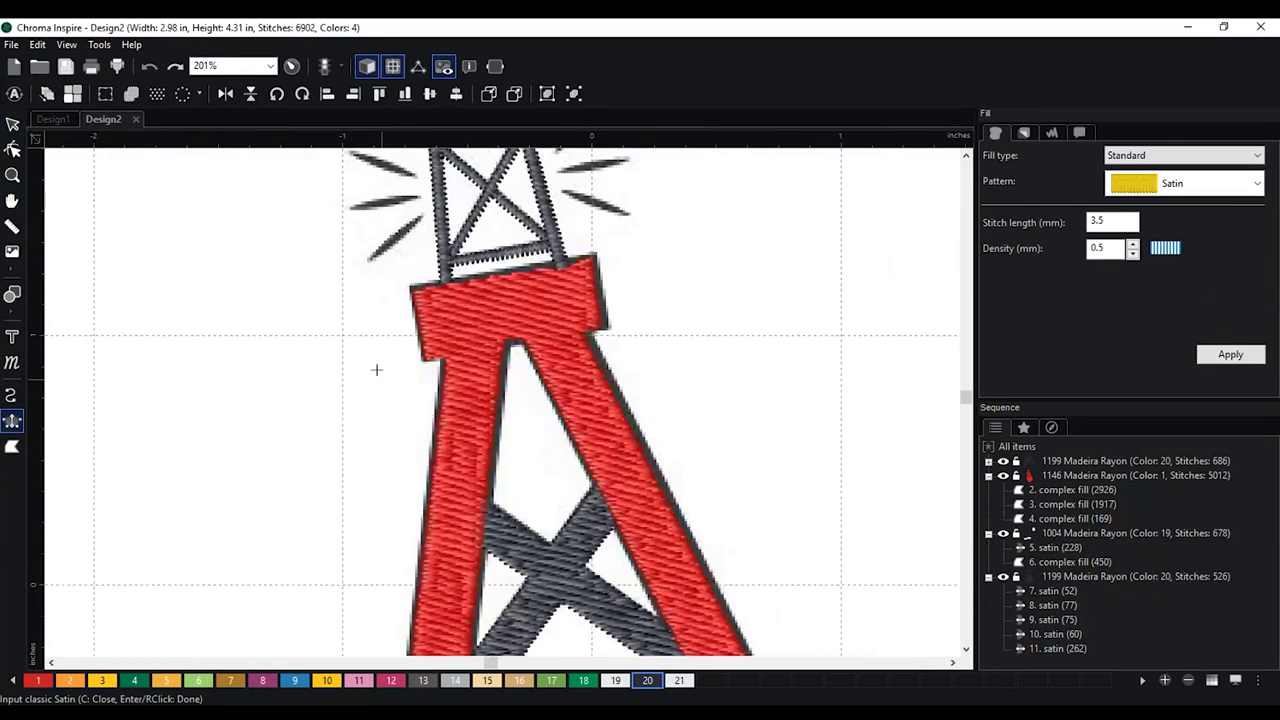
pyautogui.moveTo(364, 294); pyautogui.dragTo(392, 408)
pyautogui.scroll(1, 395, 397)
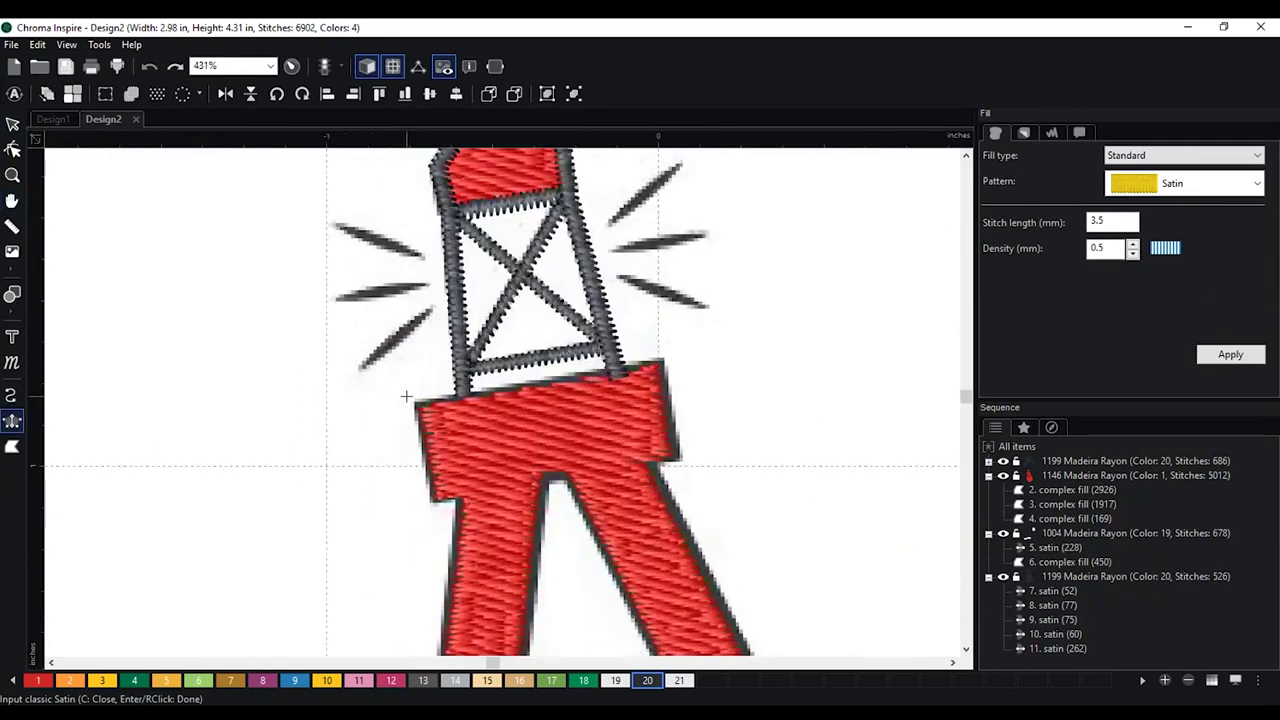
pyautogui.click(414, 404)
pyautogui.click(664, 357)
pyautogui.click(650, 377)
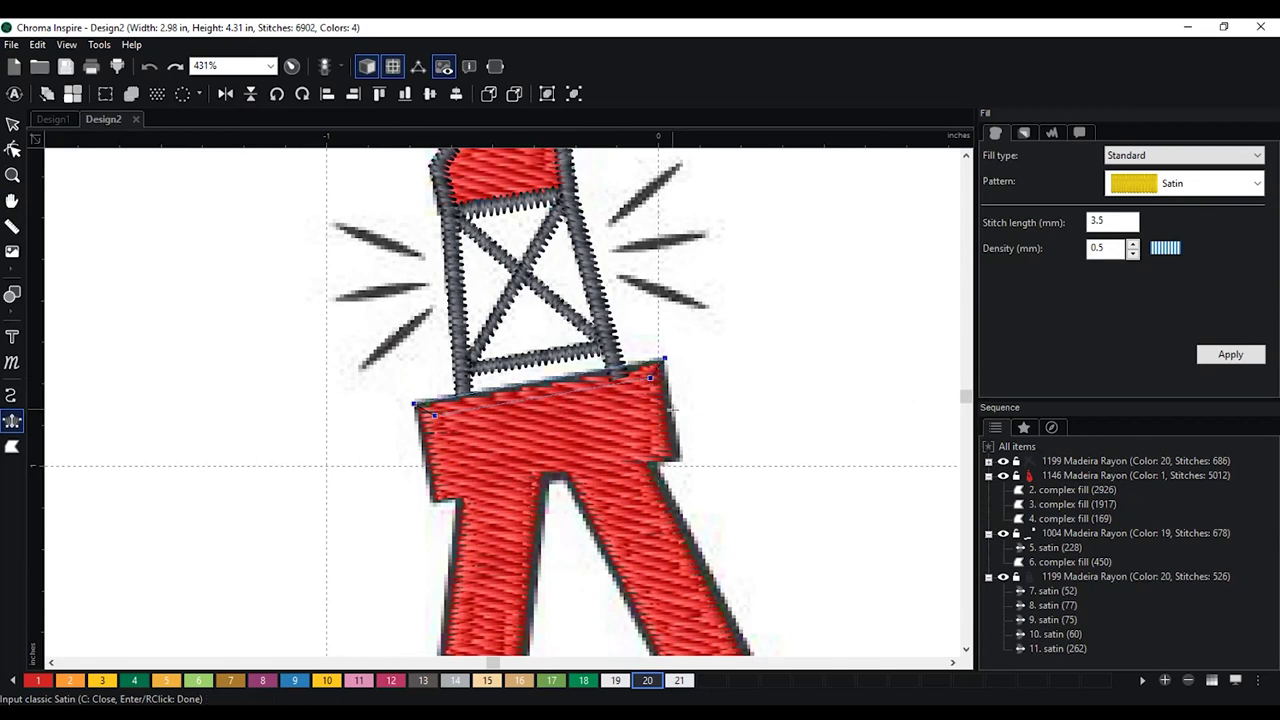
pyautogui.click(679, 459)
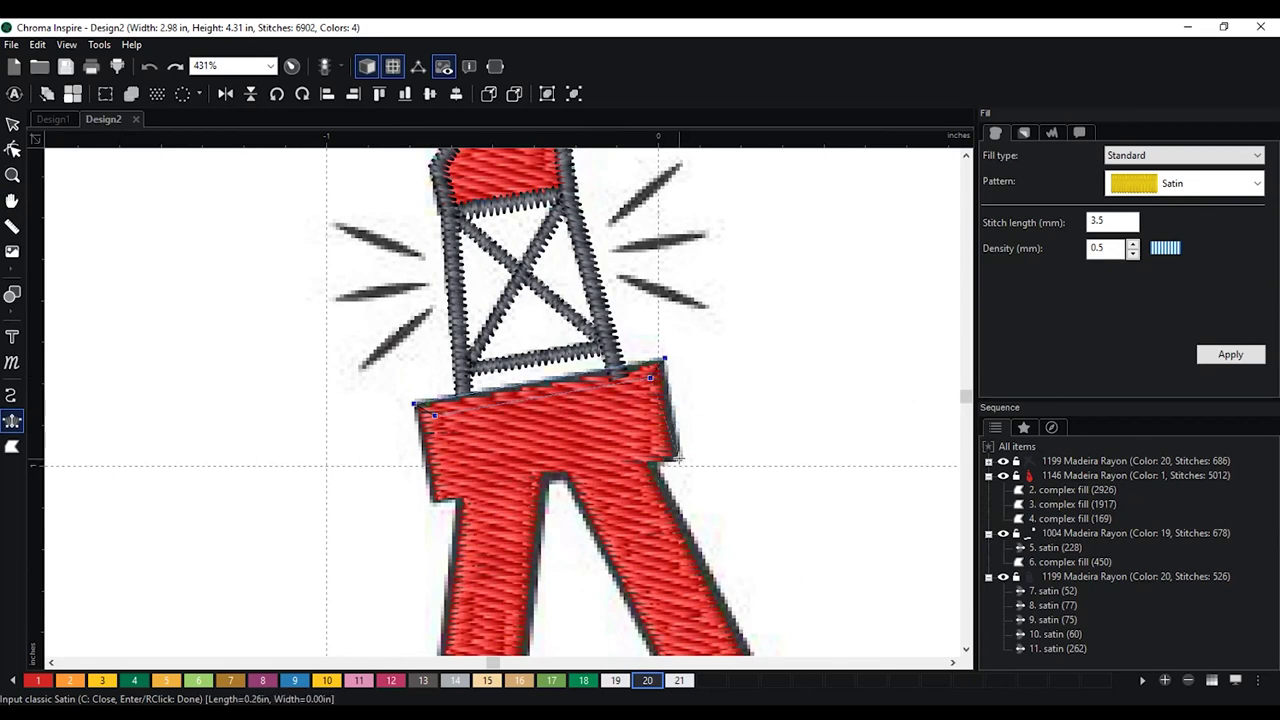
pyautogui.click(659, 447)
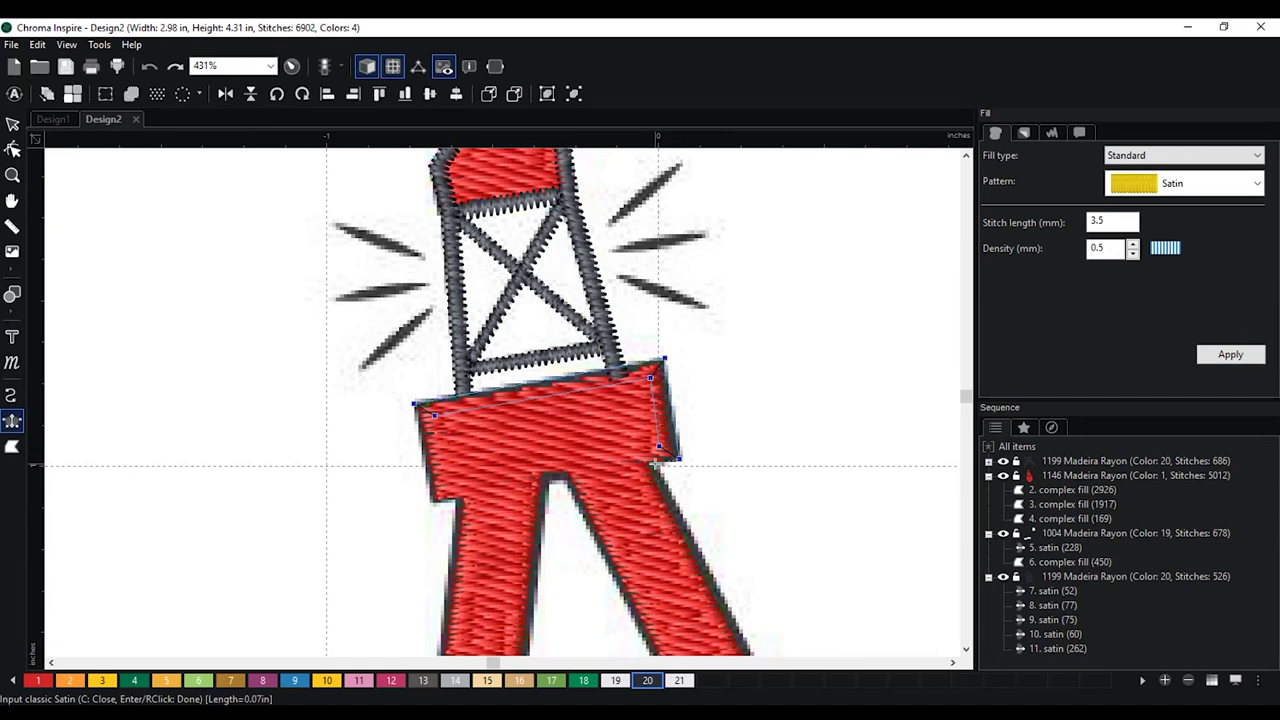
pyautogui.click(656, 463)
pyautogui.press('-')
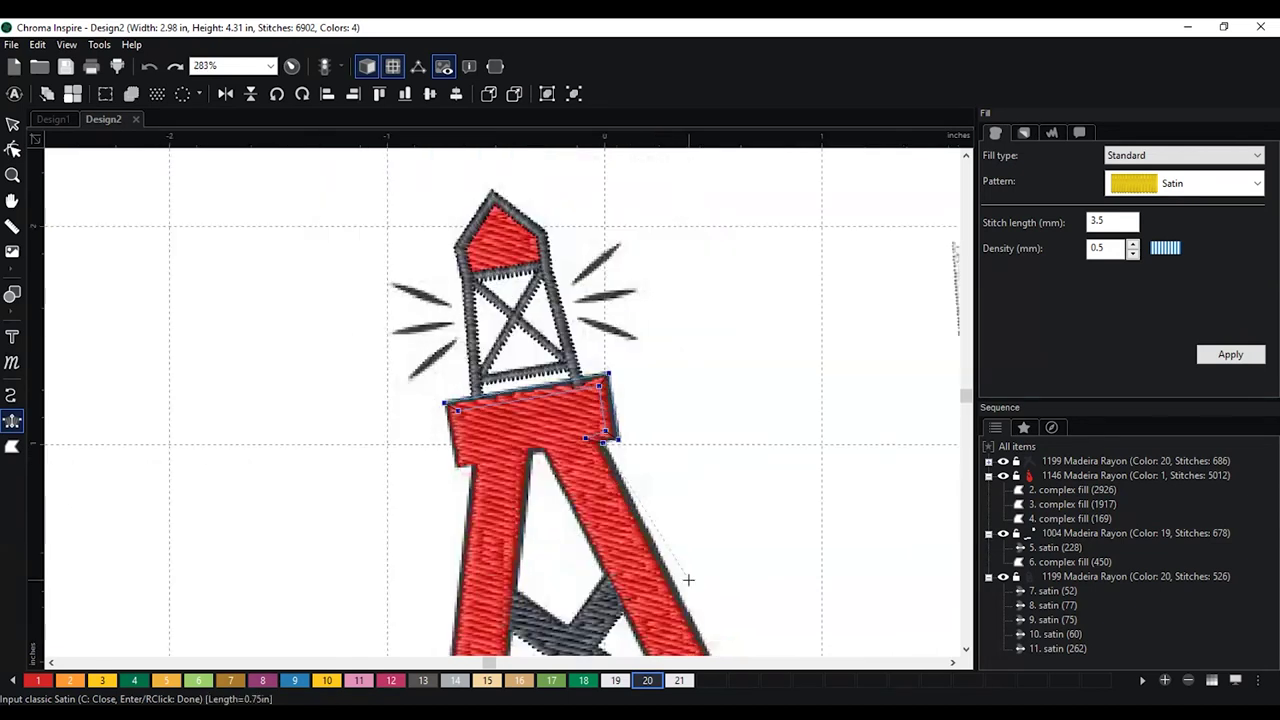
# Continue the satin outline down the outer edge of the right leg and around onto the hull's right shoulder
pyautogui.moveTo(691, 580); pyautogui.dragTo(637, 394)
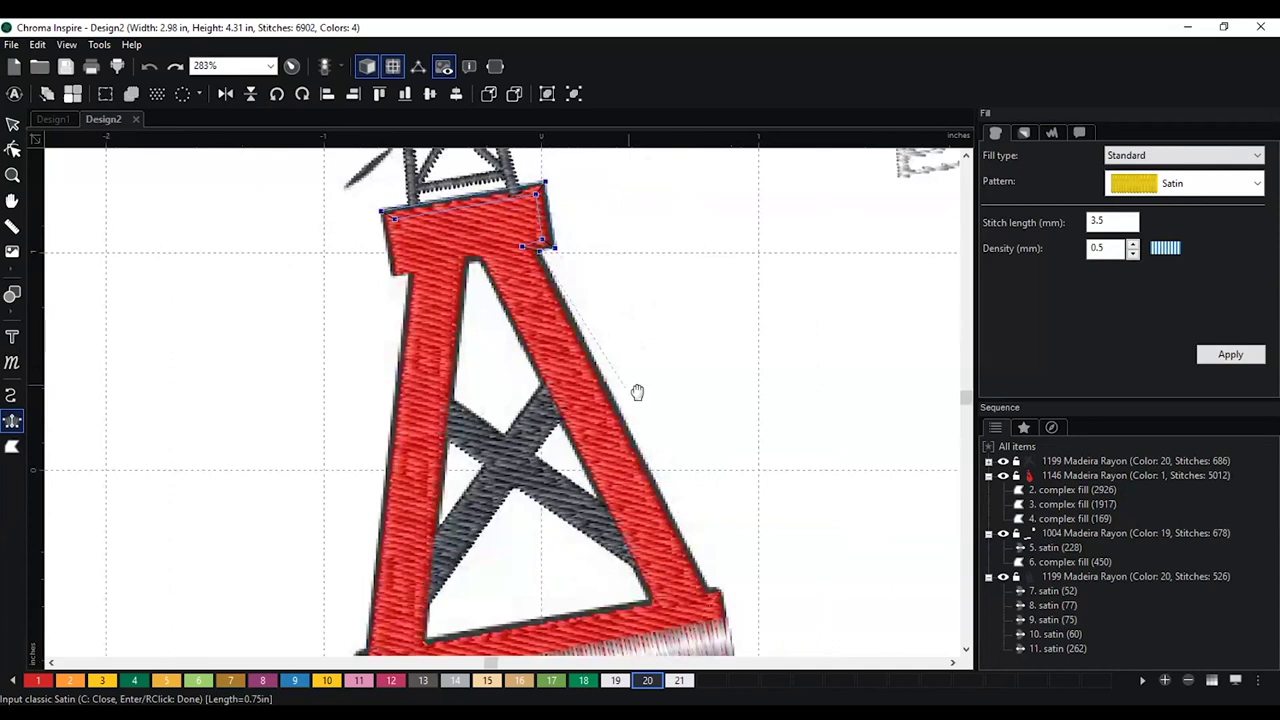
pyautogui.click(708, 591)
pyautogui.click(712, 591)
pyautogui.press('space')
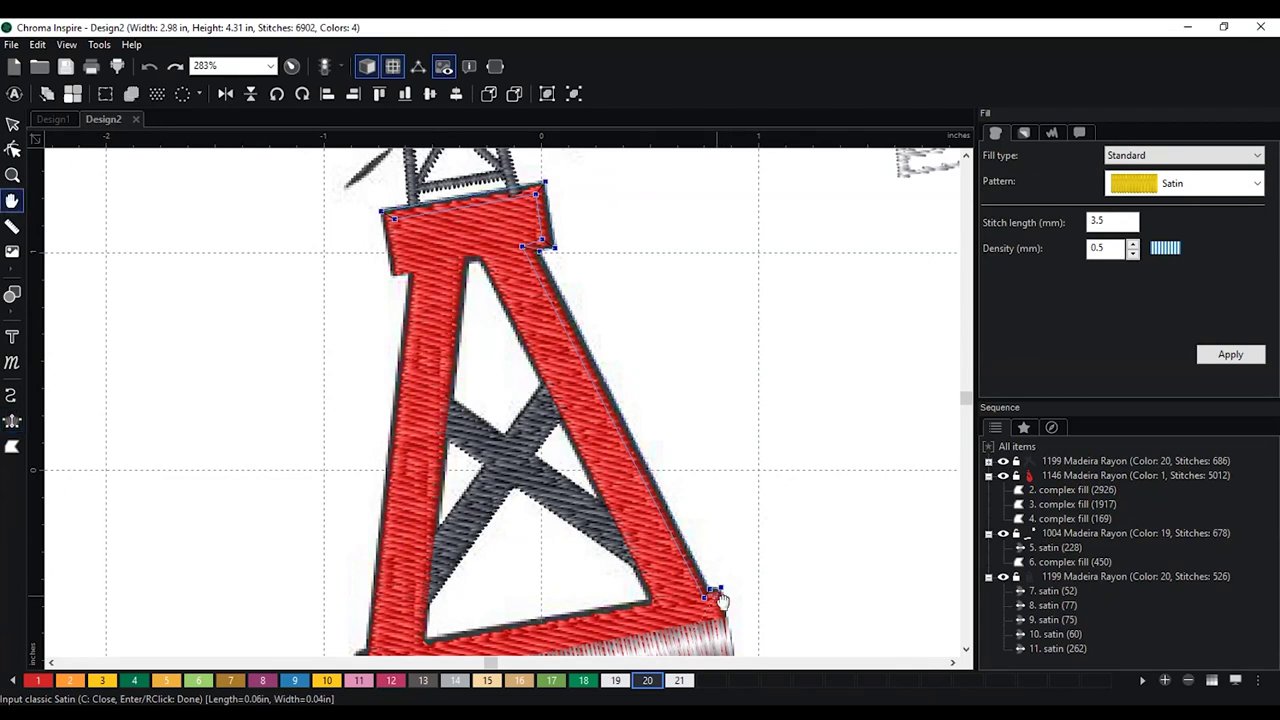
# Extend the satin outline down the hull's right side to its lower right corner
pyautogui.moveTo(722, 600); pyautogui.dragTo(675, 383)
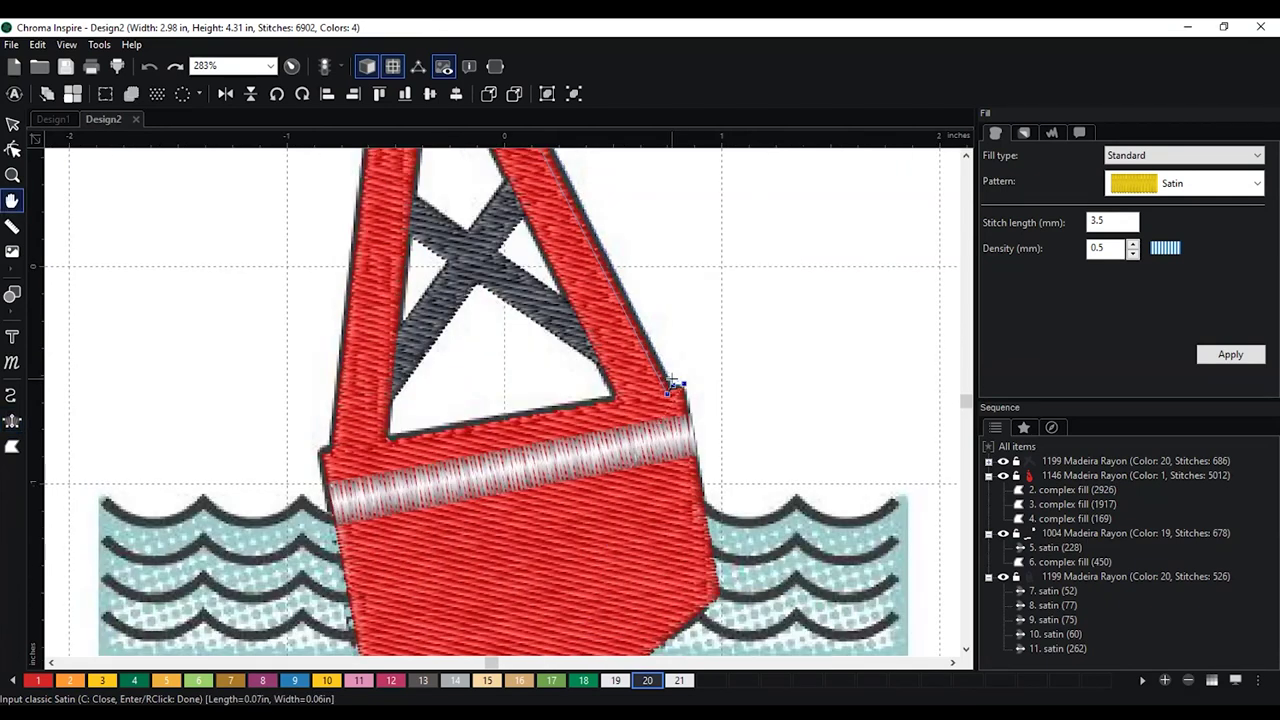
pyautogui.scroll(2, 673, 383)
pyautogui.scroll(-1, 760, 450)
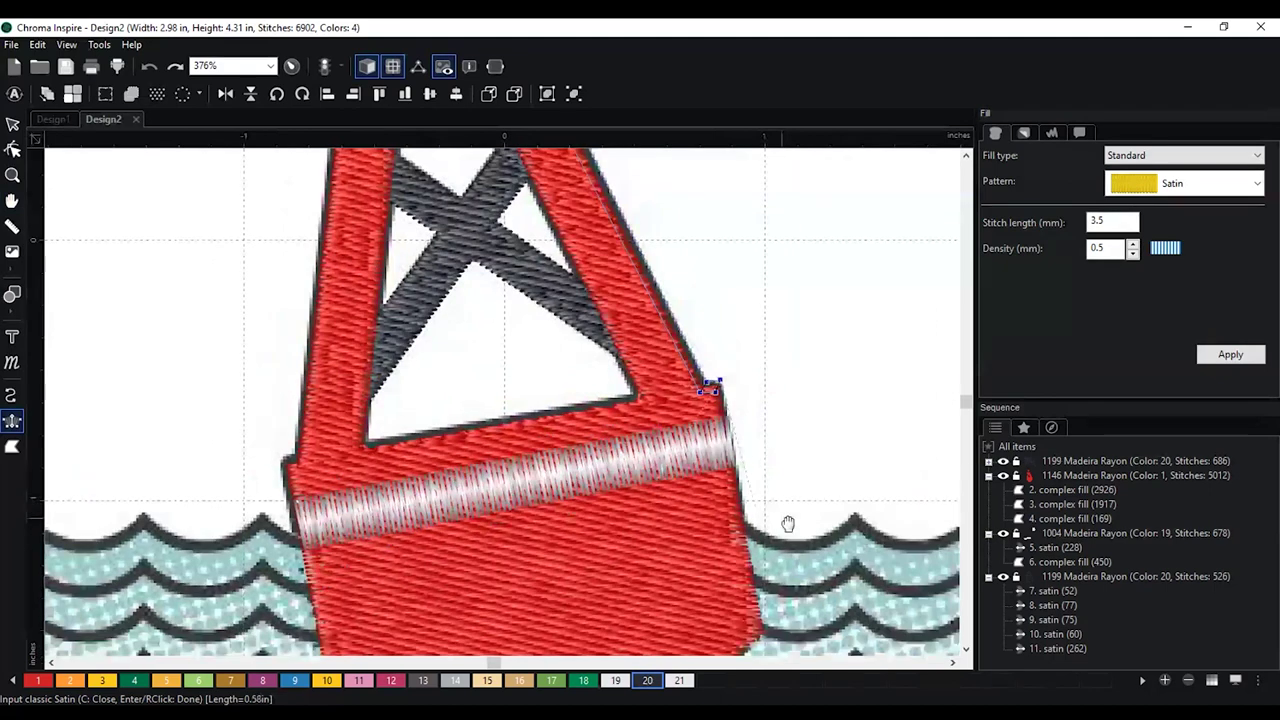
pyautogui.scroll(-1, 788, 524)
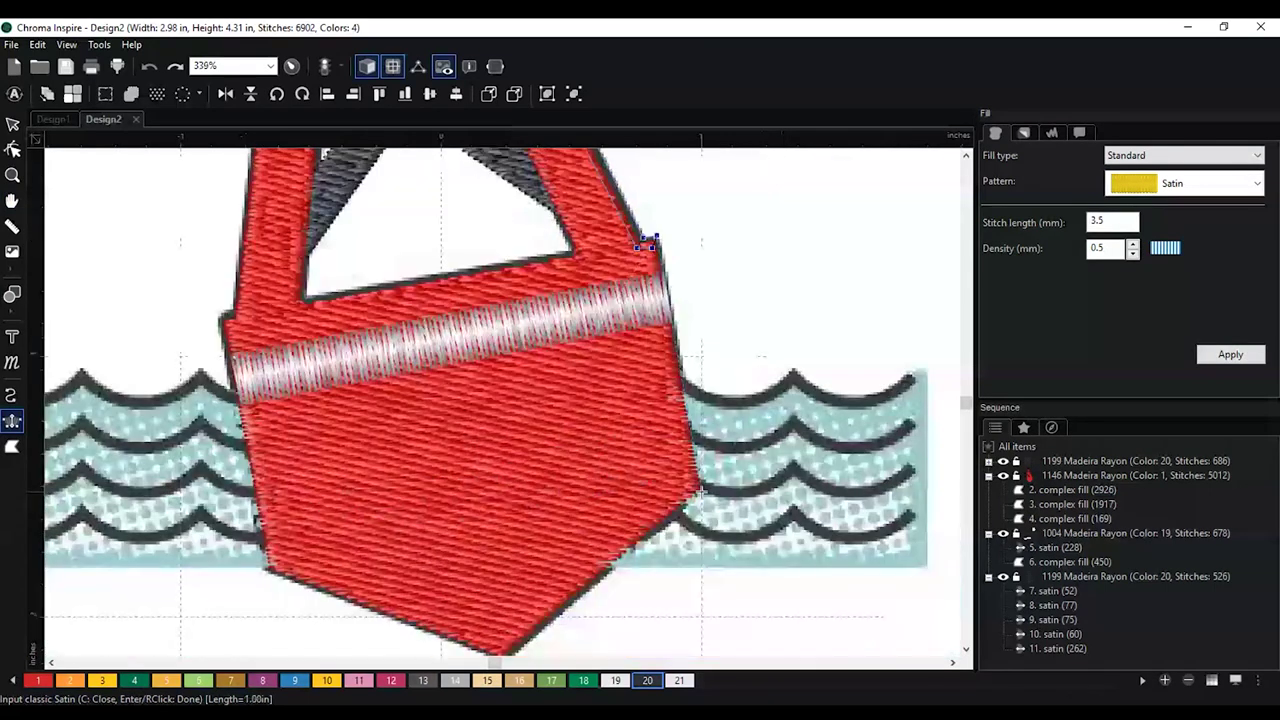
pyautogui.click(700, 492)
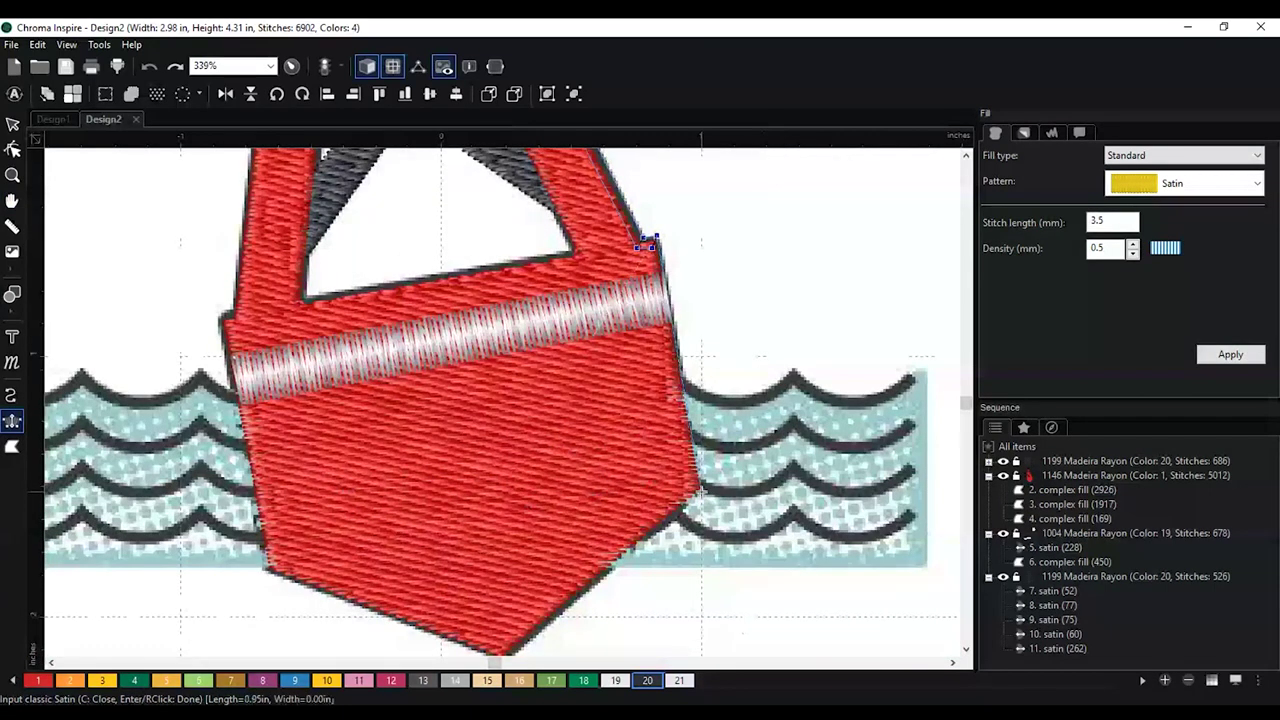
pyautogui.click(692, 489)
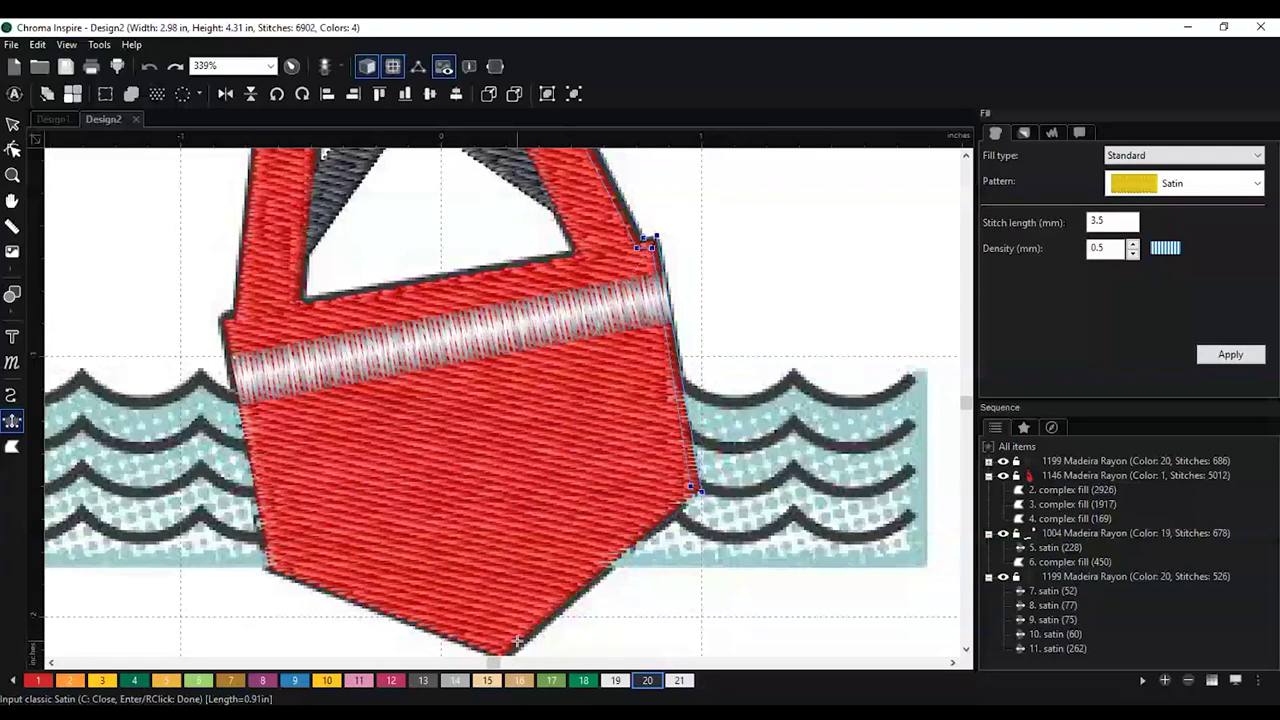
# Carry the satin outline along the hull's underside, around the bottom point and up to the lower left corner
pyautogui.scroll(-3, 517, 640)
pyautogui.moveTo(507, 596); pyautogui.dragTo(503, 471)
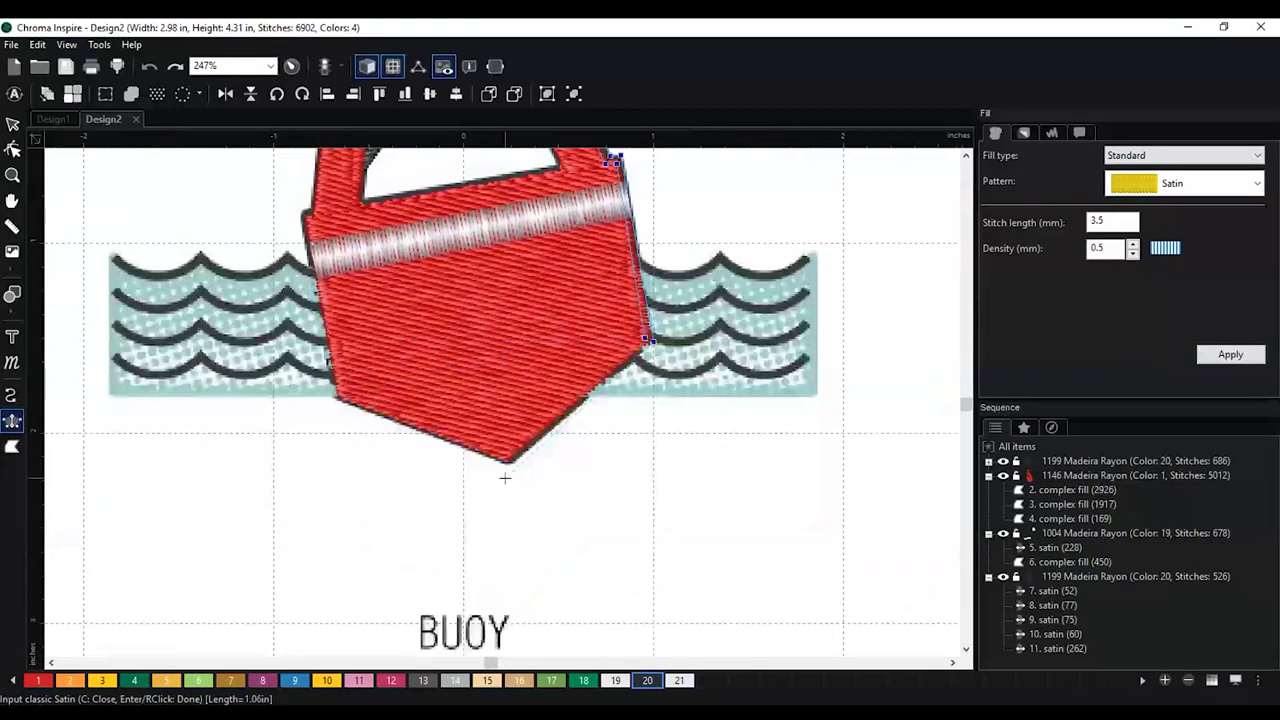
pyautogui.scroll(3, 506, 470)
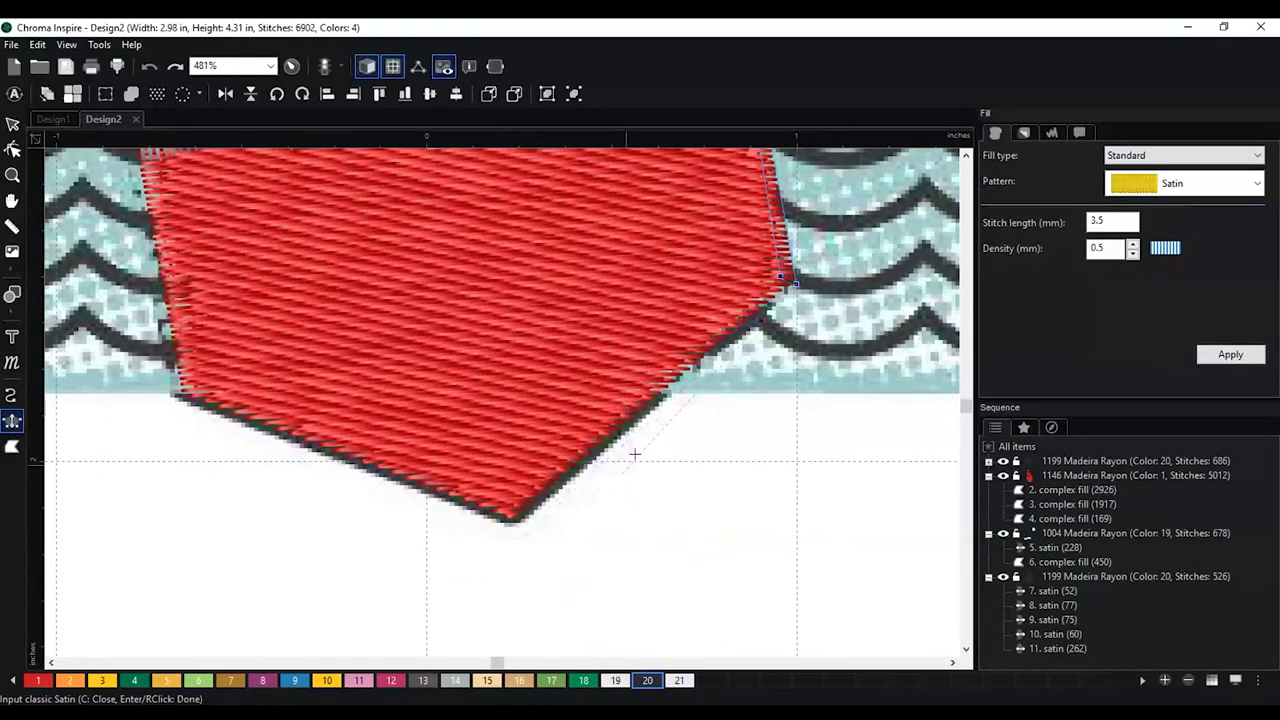
pyautogui.click(510, 527)
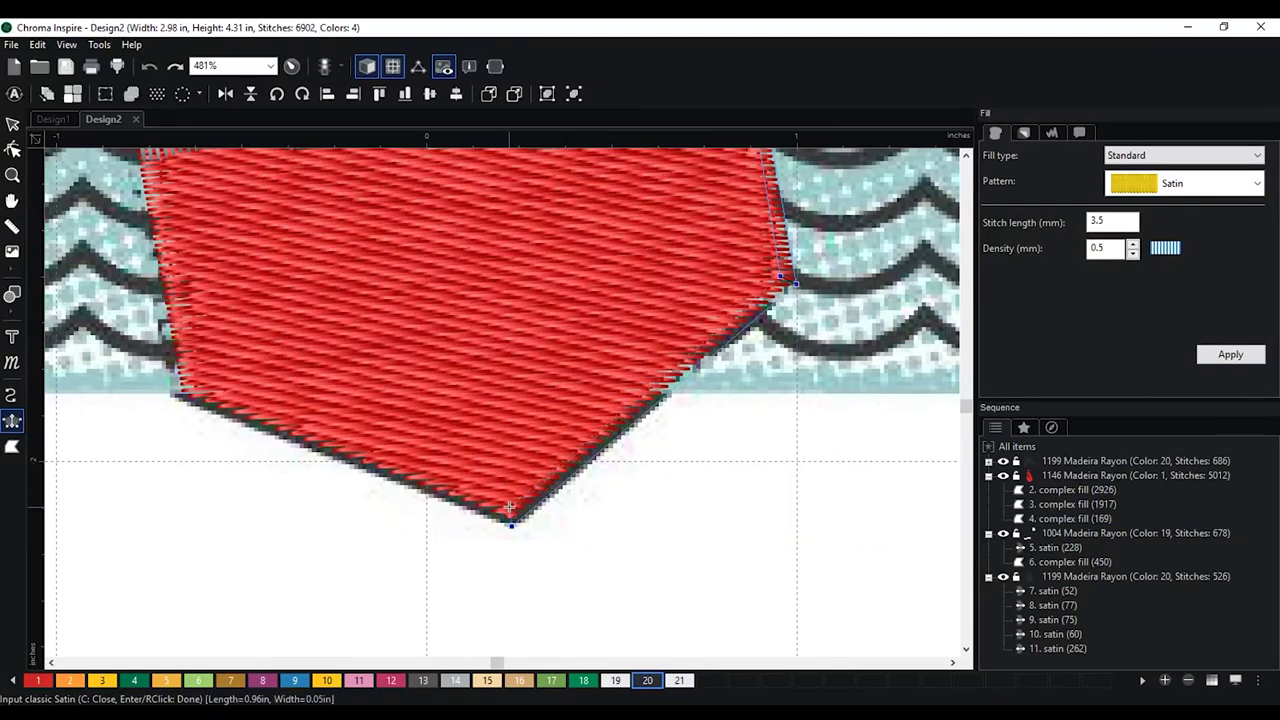
pyautogui.click(510, 508)
pyautogui.click(176, 397)
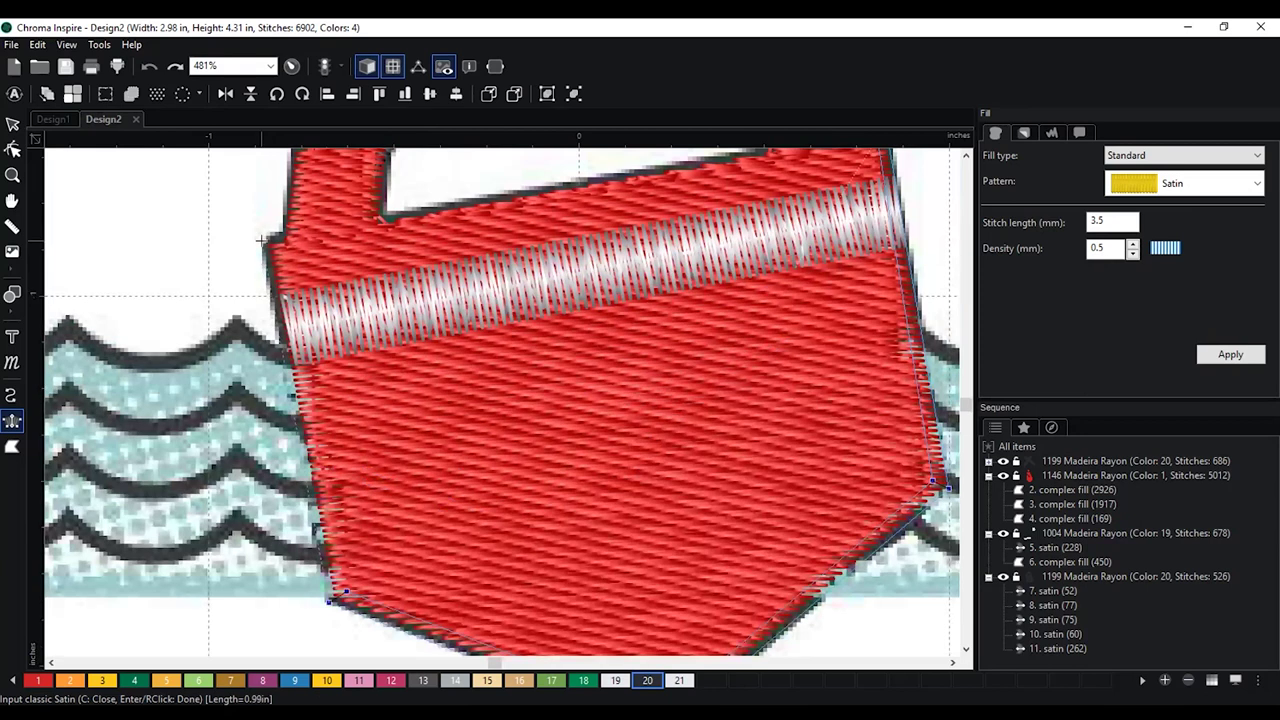
# Continue the satin outline up the hull's left side and around the left shoulder to the base of the left leg
pyautogui.click(262, 240)
pyautogui.click(280, 252)
pyautogui.press('space')
pyautogui.moveTo(293, 245); pyautogui.dragTo(345, 424)
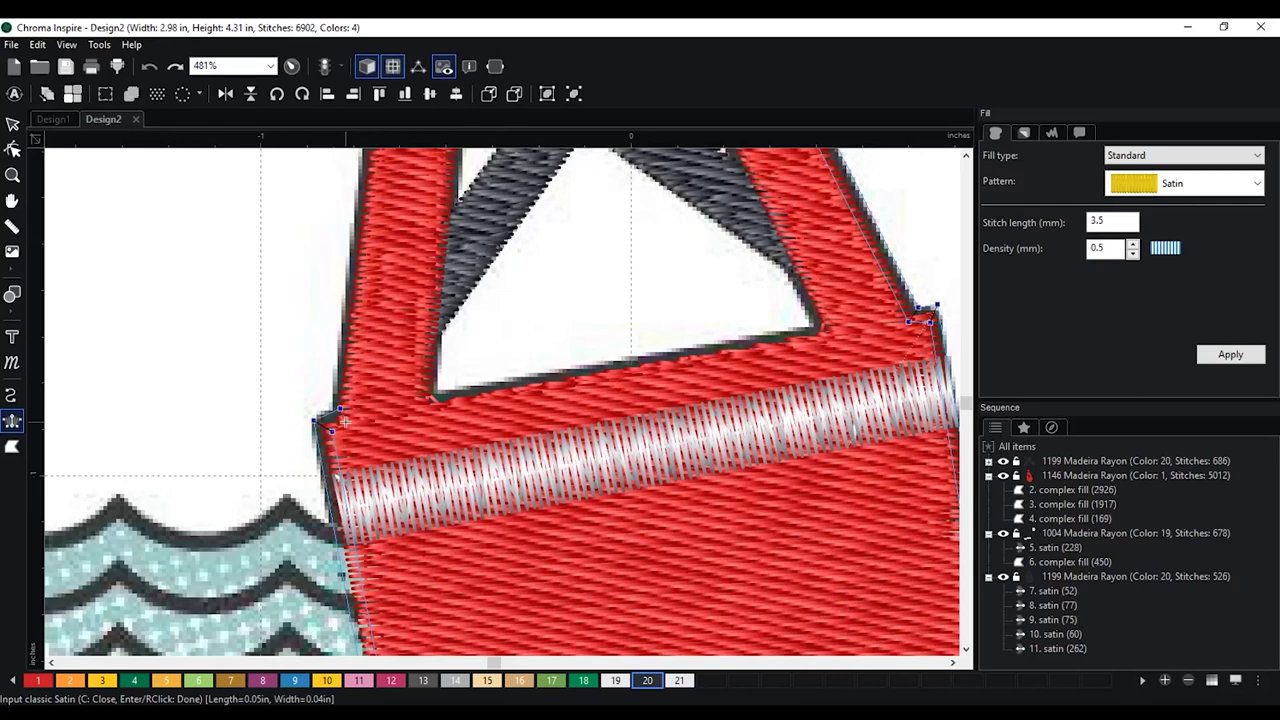
pyautogui.click(349, 424)
# Trace the satin outline up the outer edge of the left leg with intermediate point pairs, ending at the notch below the collar
pyautogui.scroll(-1, 337, 284)
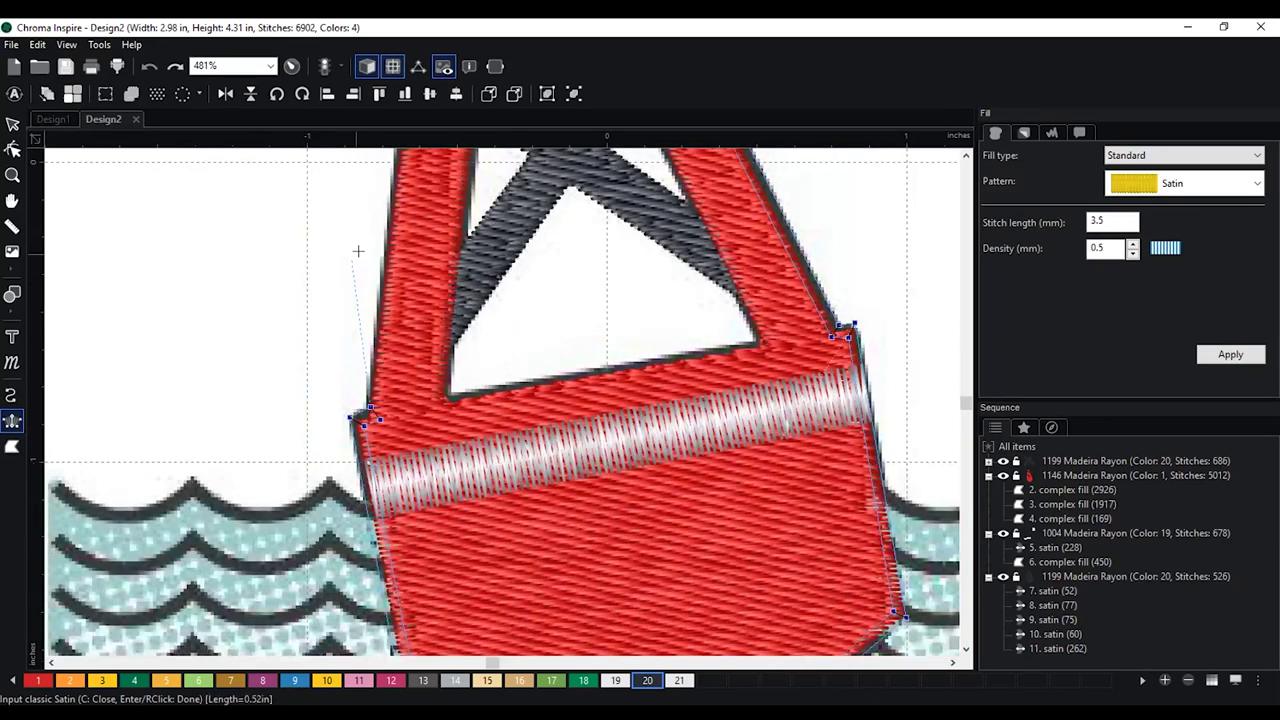
pyautogui.scroll(-1, 383, 363)
pyautogui.scroll(-1, 400, 320)
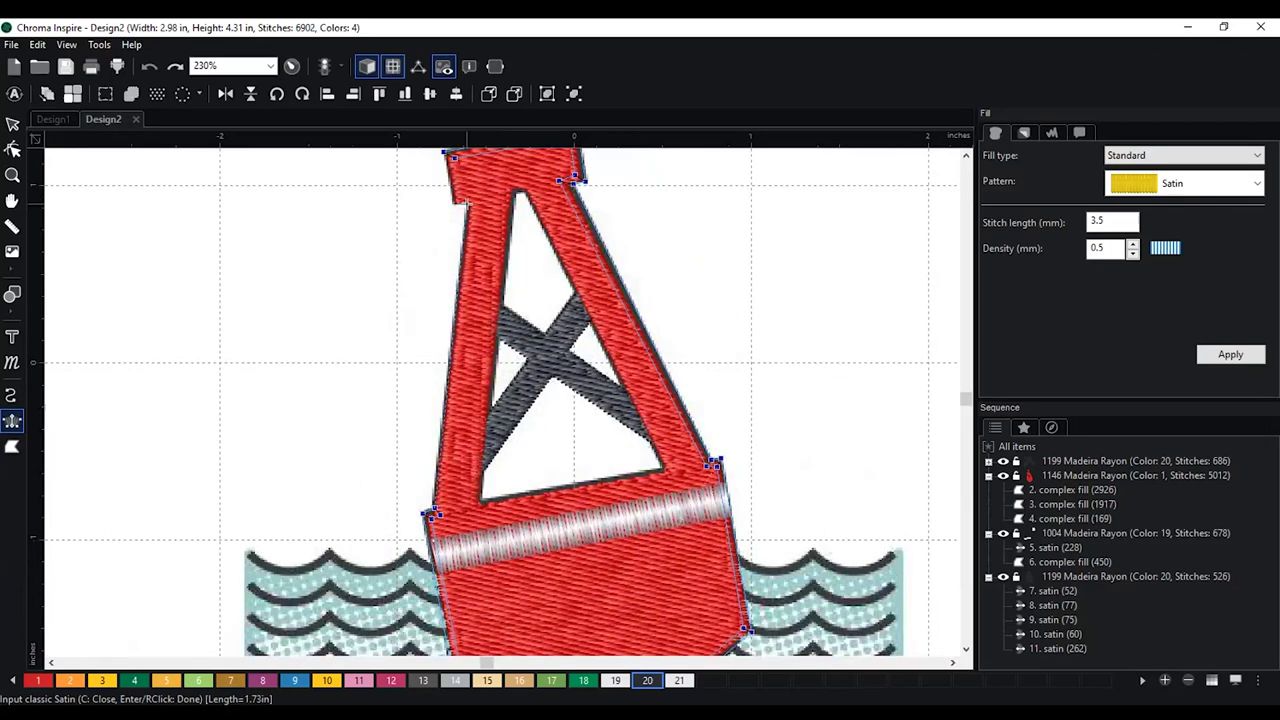
pyautogui.click(447, 348)
pyautogui.click(456, 348)
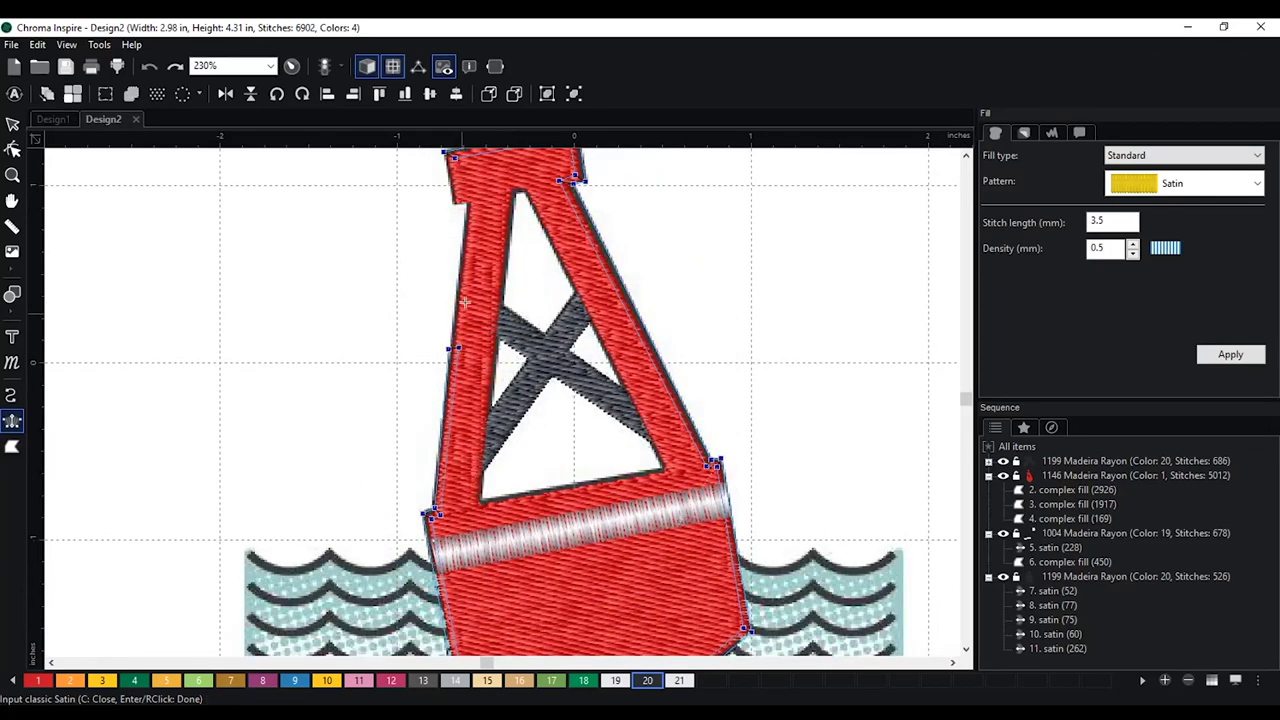
pyautogui.click(461, 243)
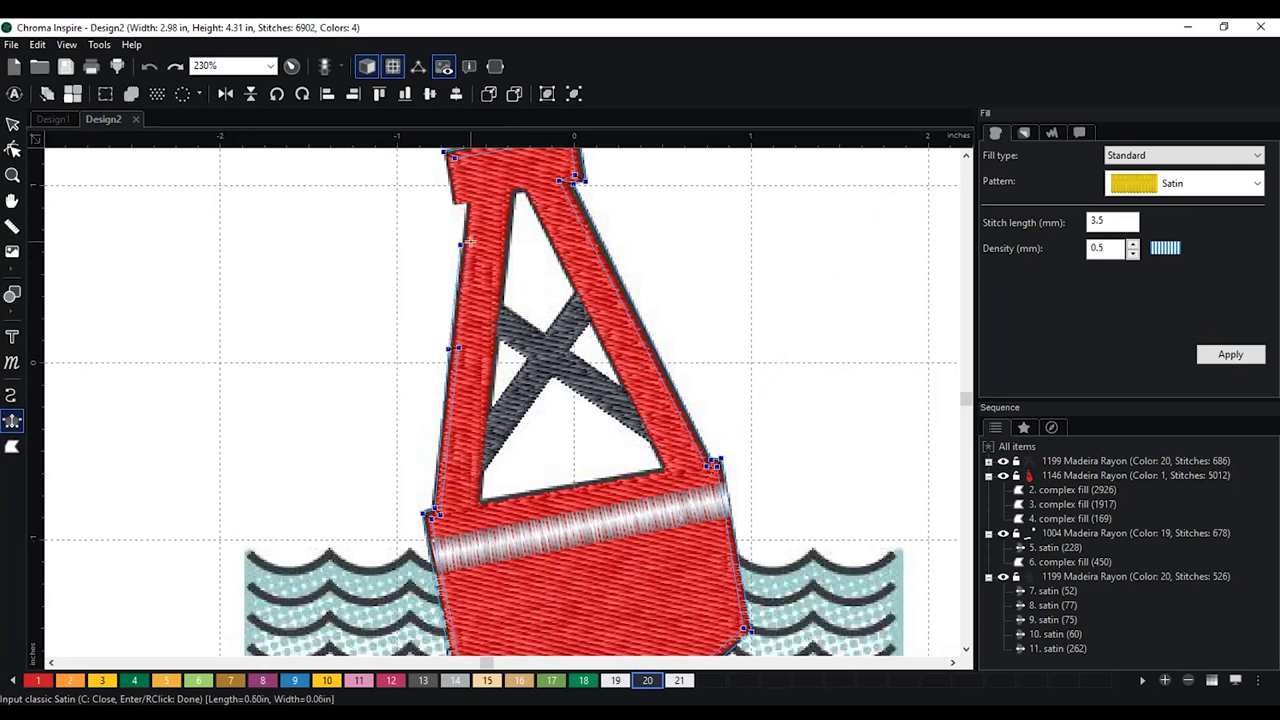
pyautogui.click(470, 241)
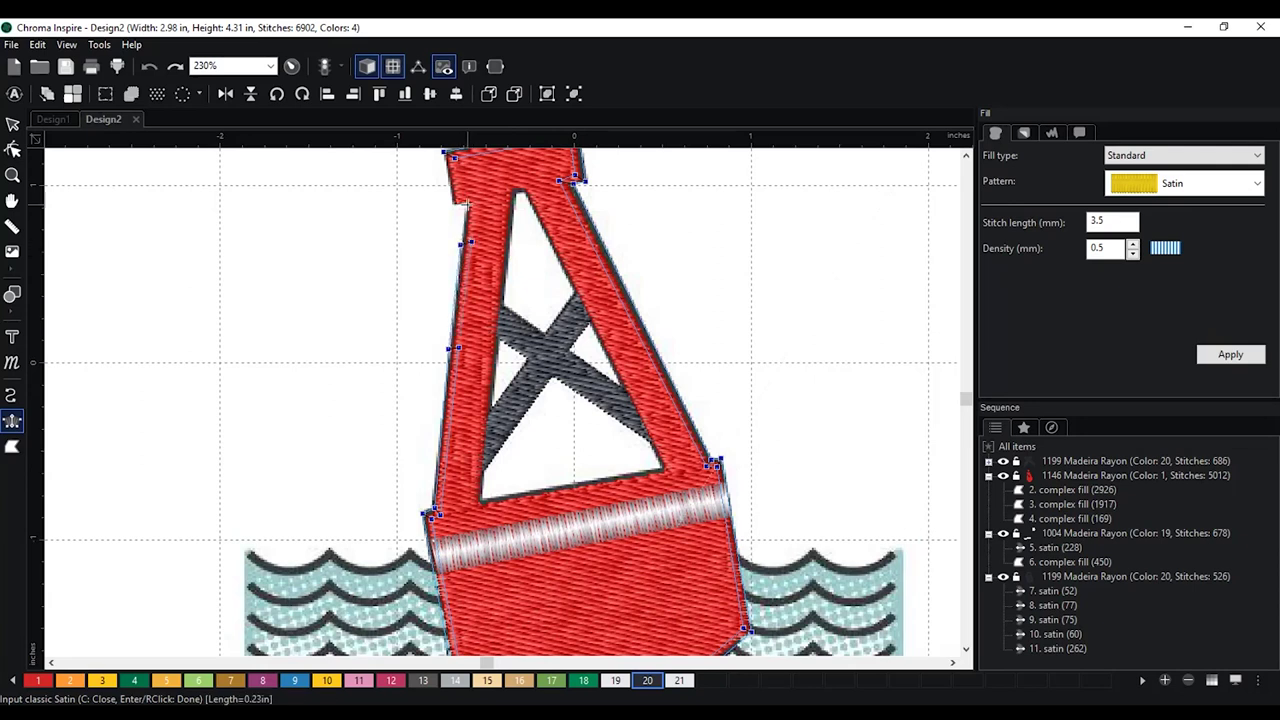
pyautogui.click(477, 199)
# Continue the satin outline around the collar's lower left corner
pyautogui.click(454, 201)
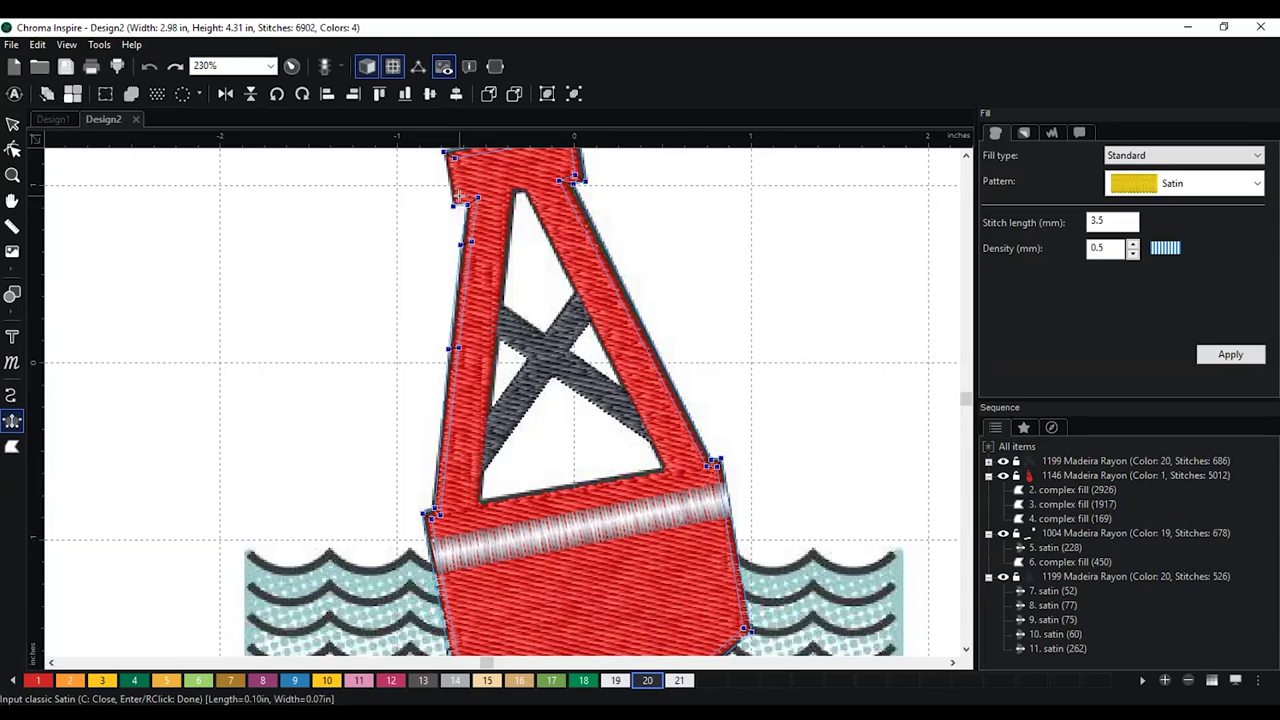
pyautogui.scroll(1, 458, 196)
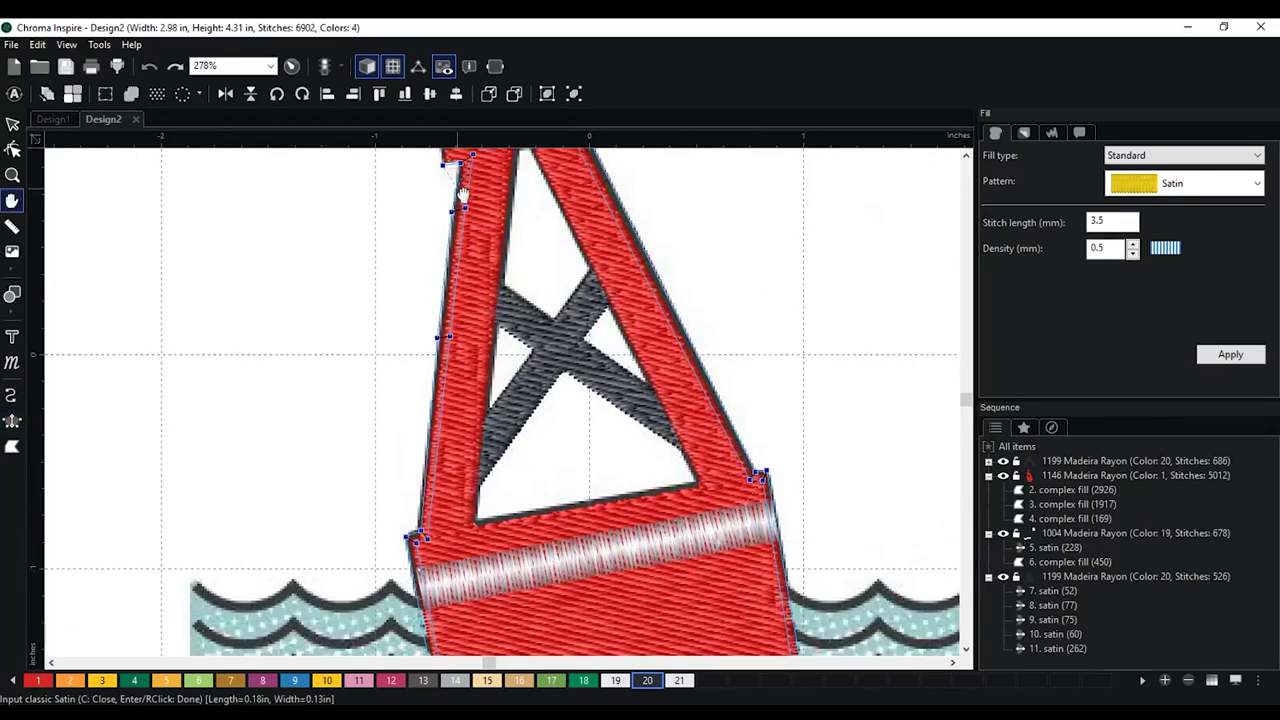
pyautogui.moveTo(463, 193); pyautogui.dragTo(486, 423)
pyautogui.scroll(4, 455, 420)
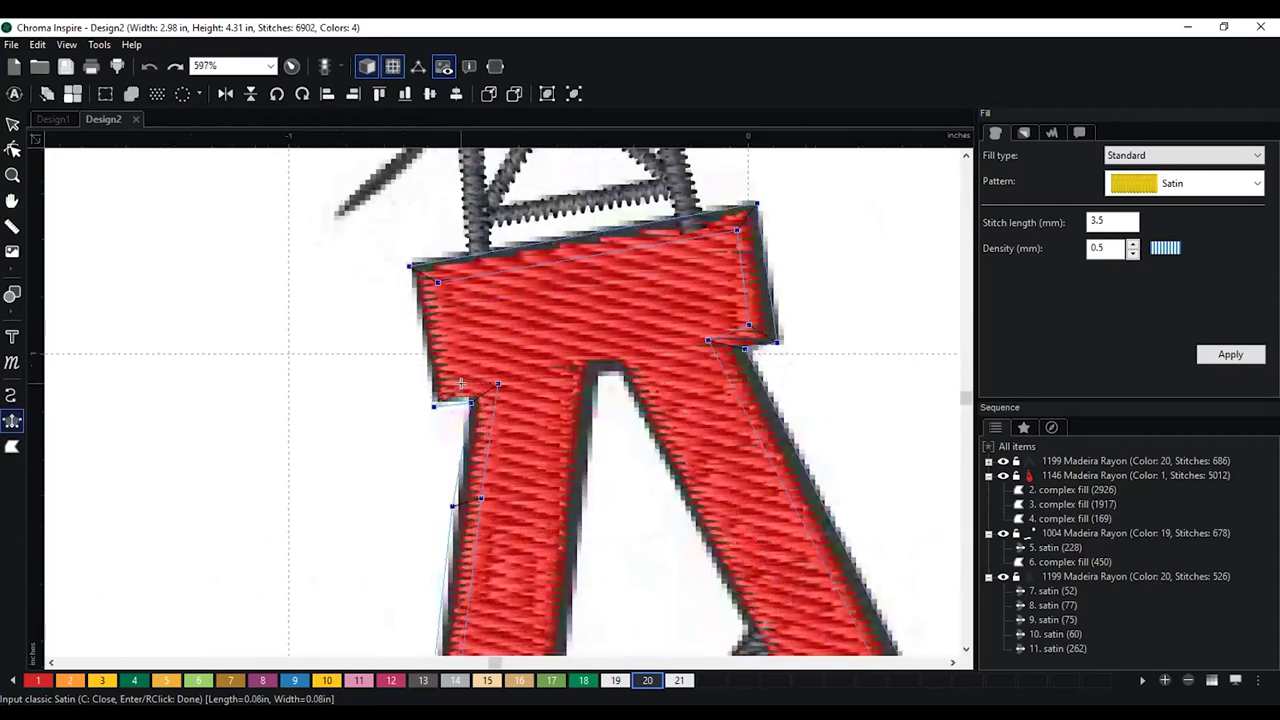
pyautogui.scroll(1, 461, 383)
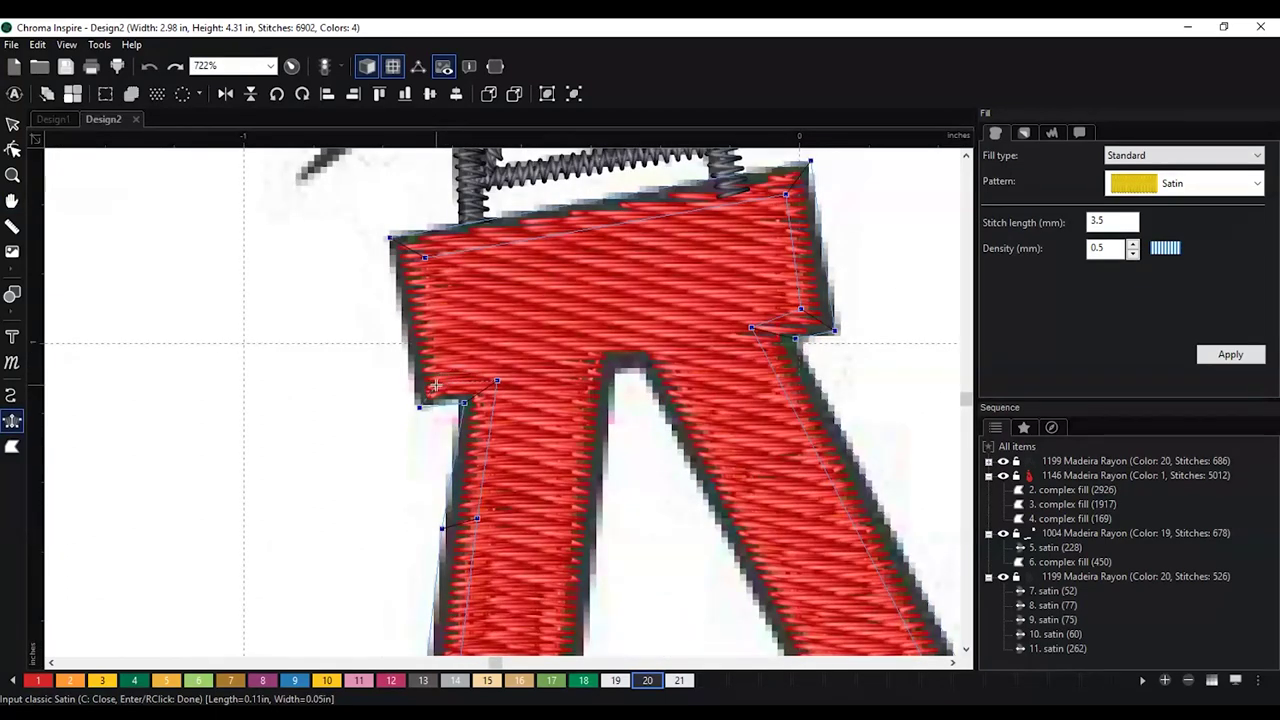
# Complete the satin outline around the red tower fill, placing its last points at the block's lower-left and upper-left corners
pyautogui.click(436, 385)
pyautogui.press('space')
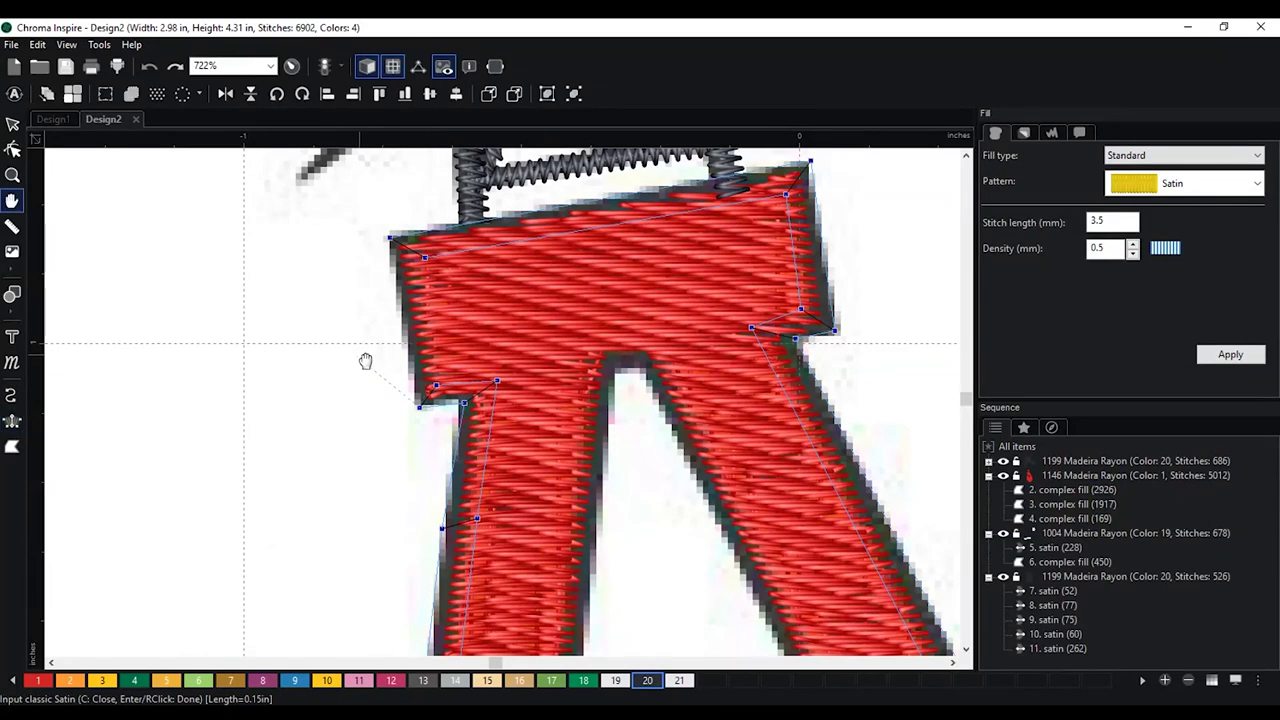
pyautogui.moveTo(366, 361); pyautogui.dragTo(414, 380)
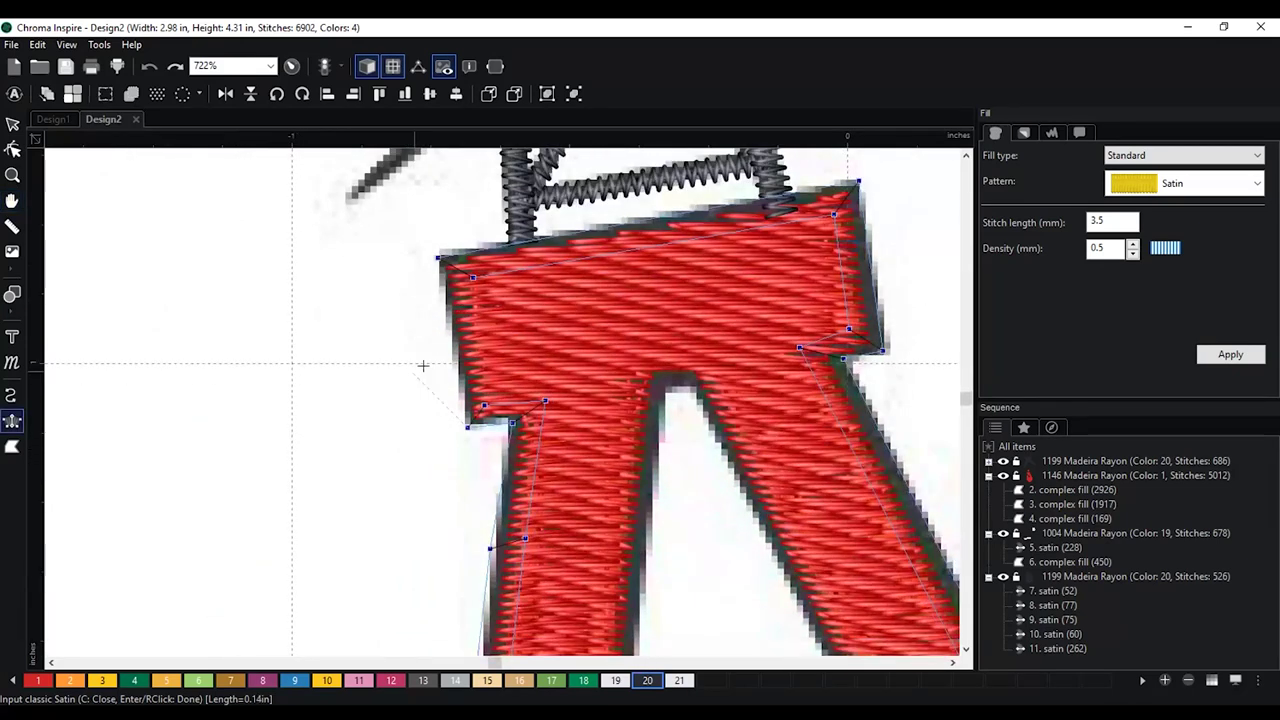
pyautogui.click(439, 260)
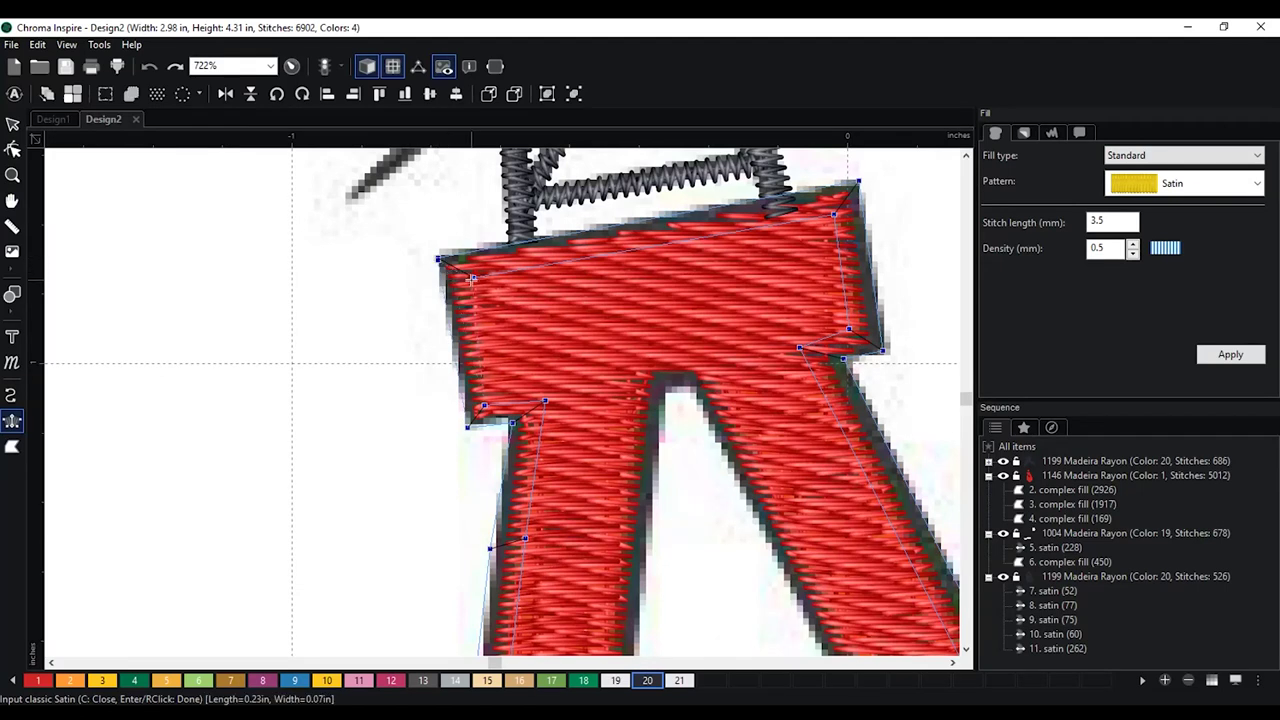
pyautogui.press('Return')
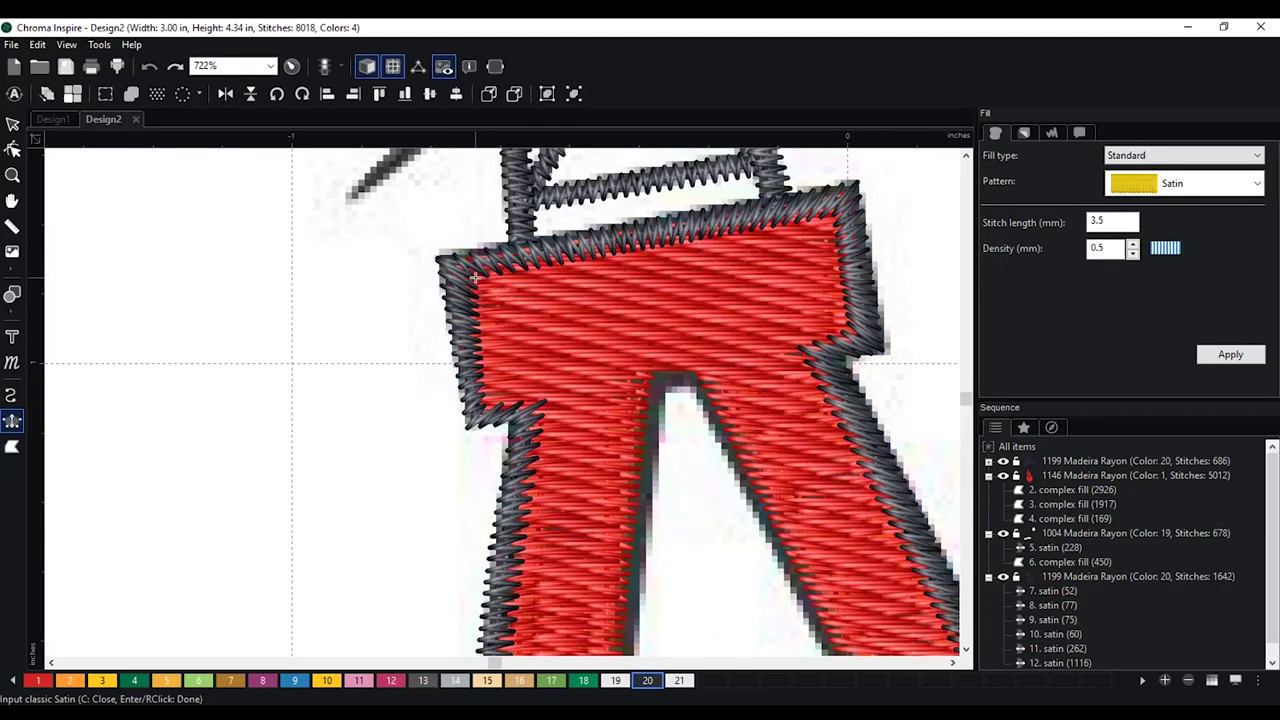
# Edit the new satin outline, moving the block's outer lower-left corner point slightly outward and the exit point below the upper-left corner
pyautogui.click(13, 148)
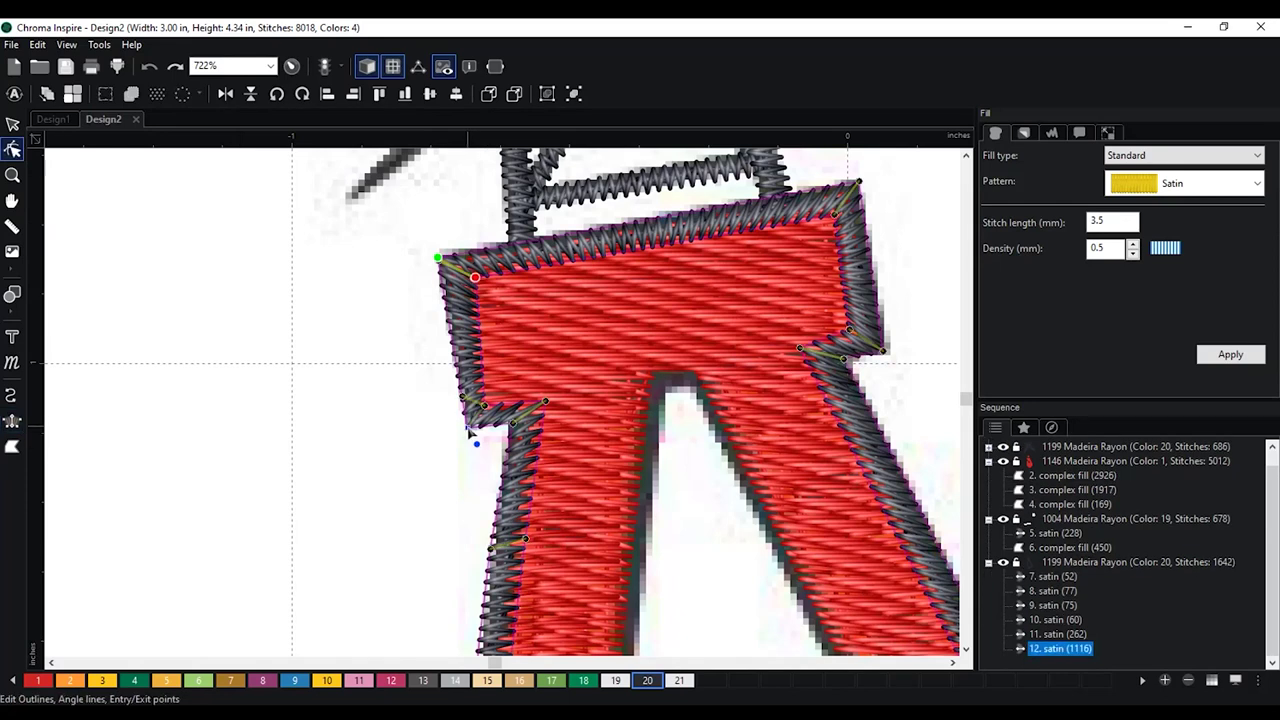
pyautogui.moveTo(468, 432); pyautogui.dragTo(461, 430)
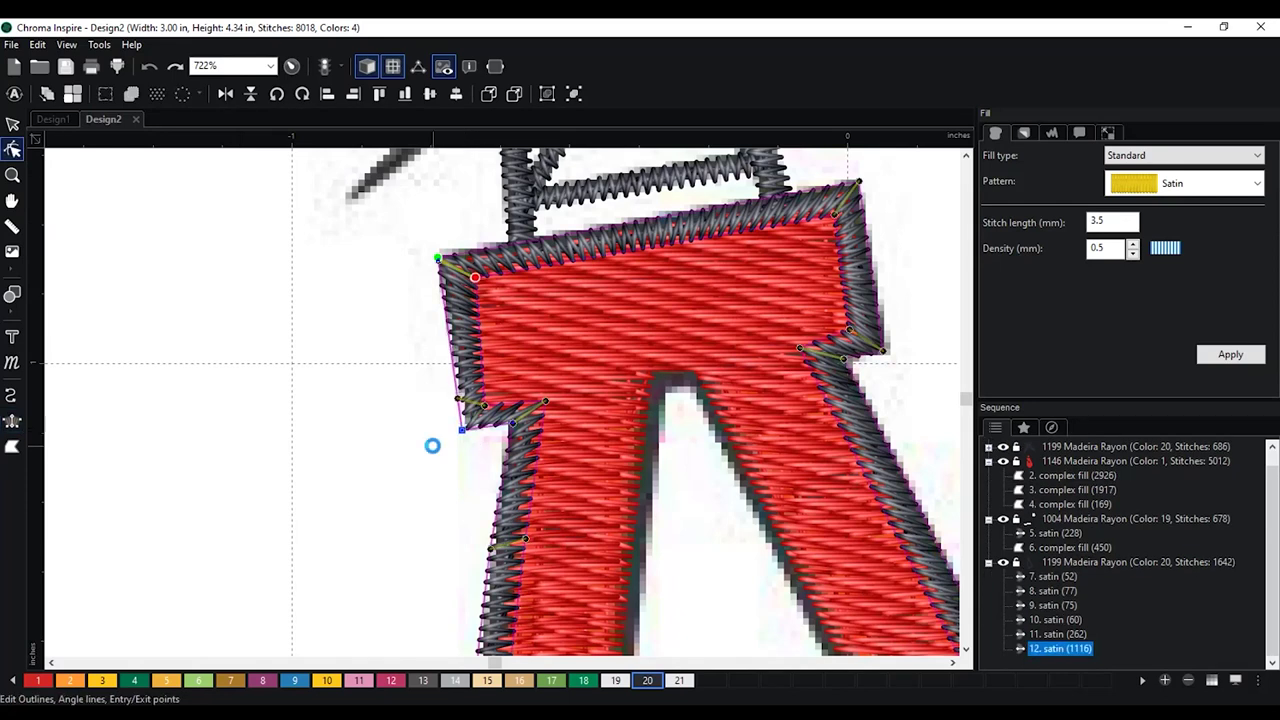
pyautogui.moveTo(475, 277)
pyautogui.mouseDown()
pyautogui.moveTo(477, 310)
pyautogui.moveTo(472, 279)
pyautogui.moveTo(478, 288)
pyautogui.mouseUp()
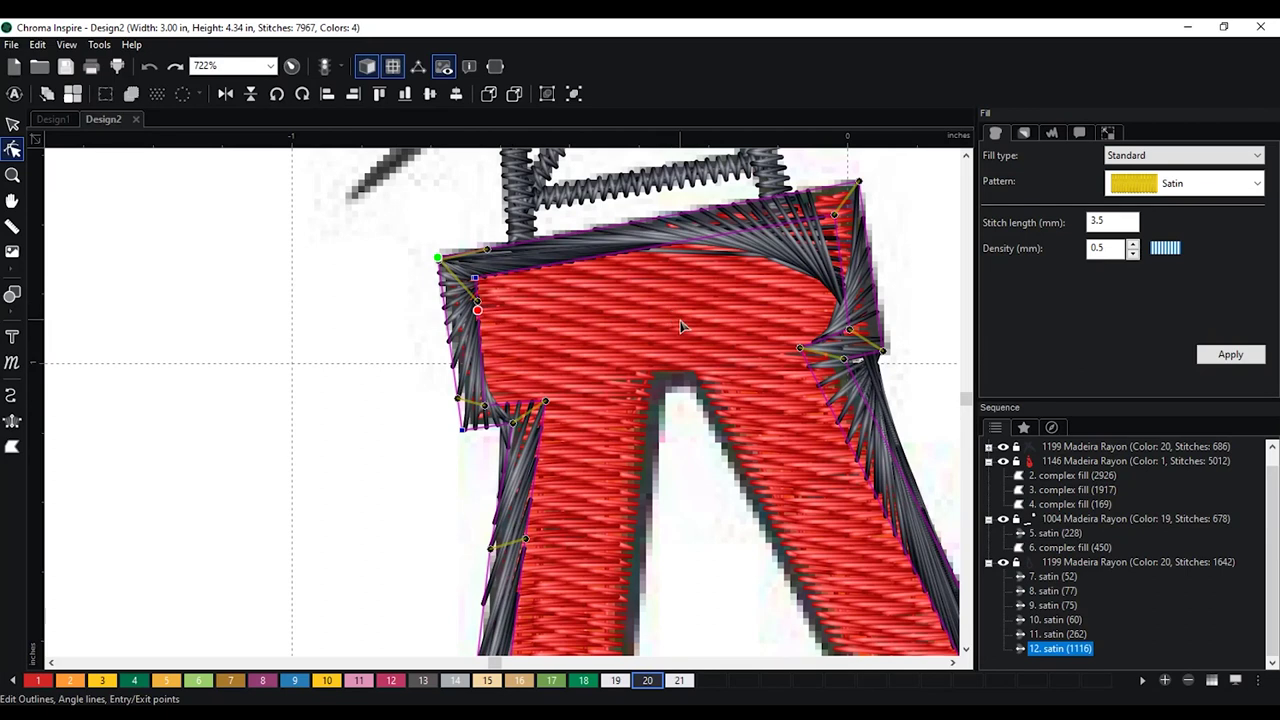
# Realign the angle line at the block's upper-left corner by moving its inner end up to the inner corner point
pyautogui.scroll(-3, 651, 313)
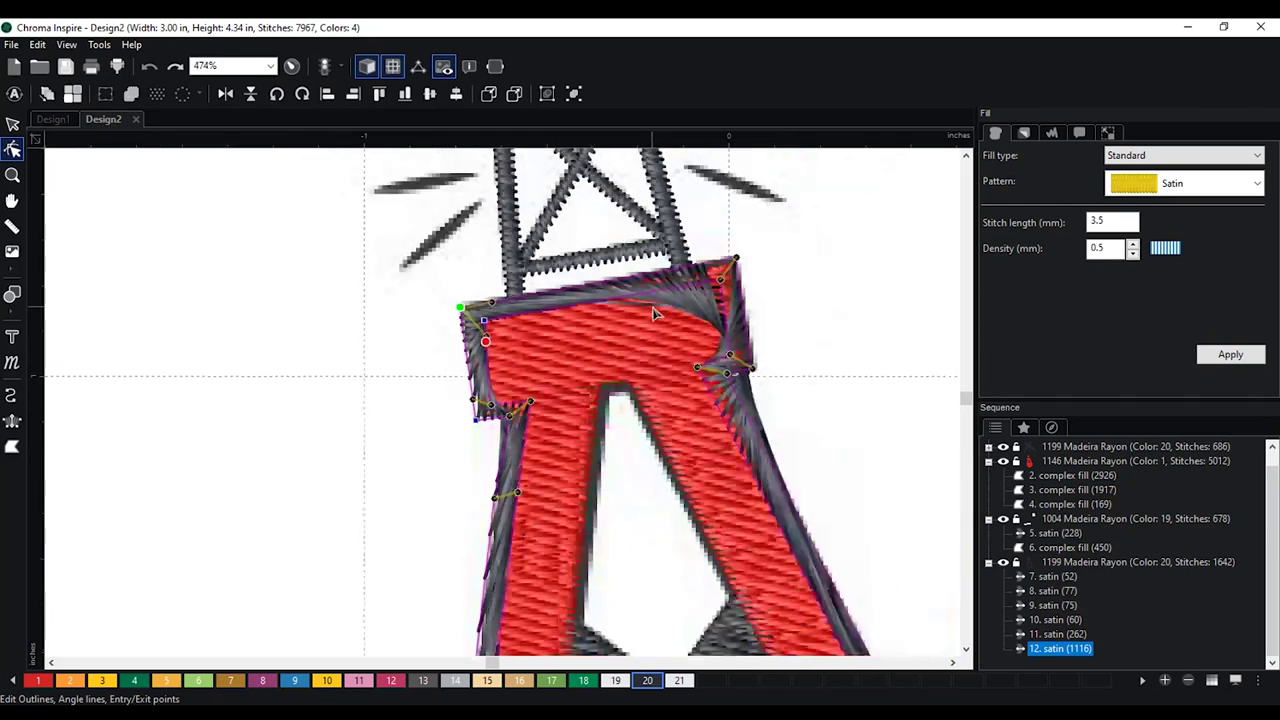
pyautogui.scroll(-2, 655, 313)
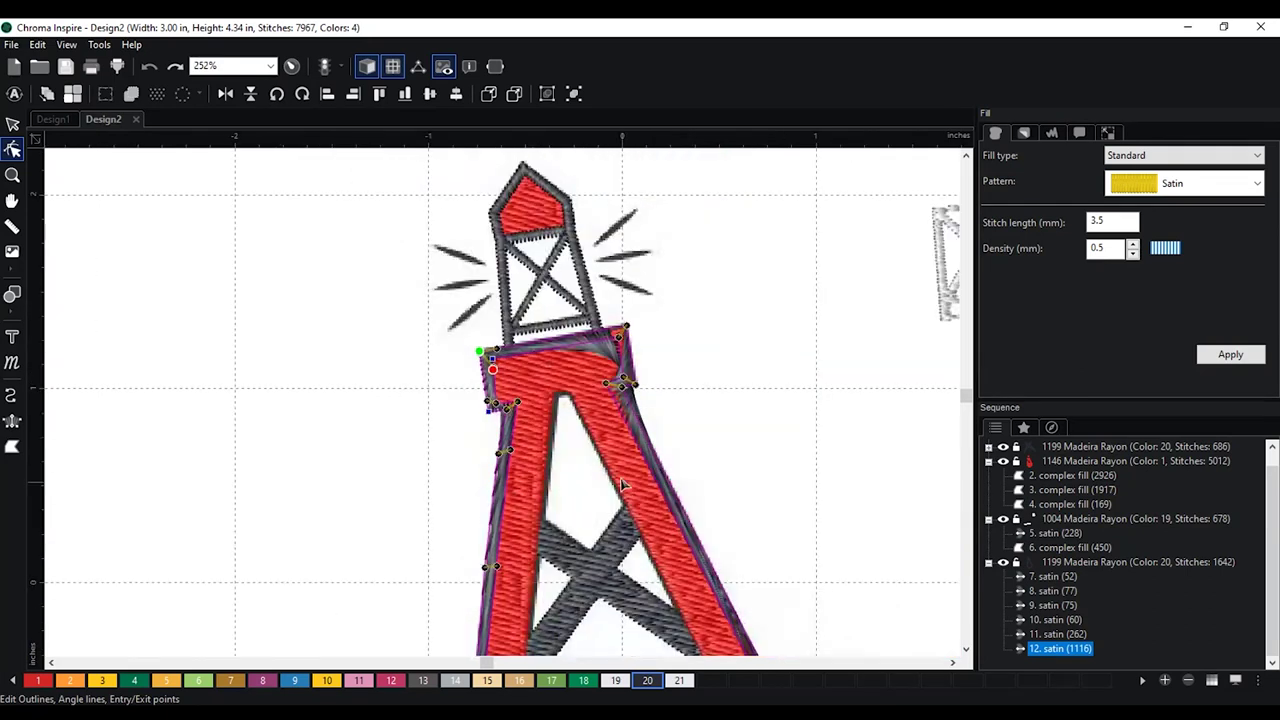
pyautogui.scroll(3, 588, 472)
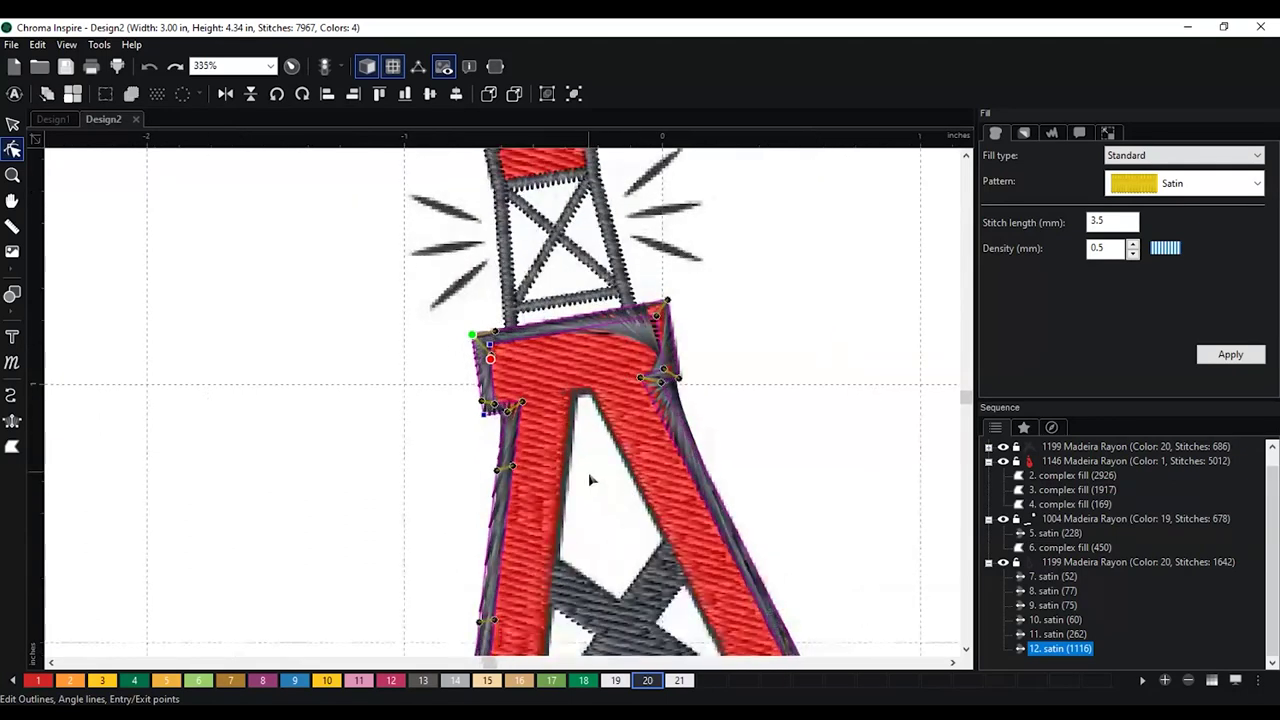
pyautogui.scroll(1, 589, 477)
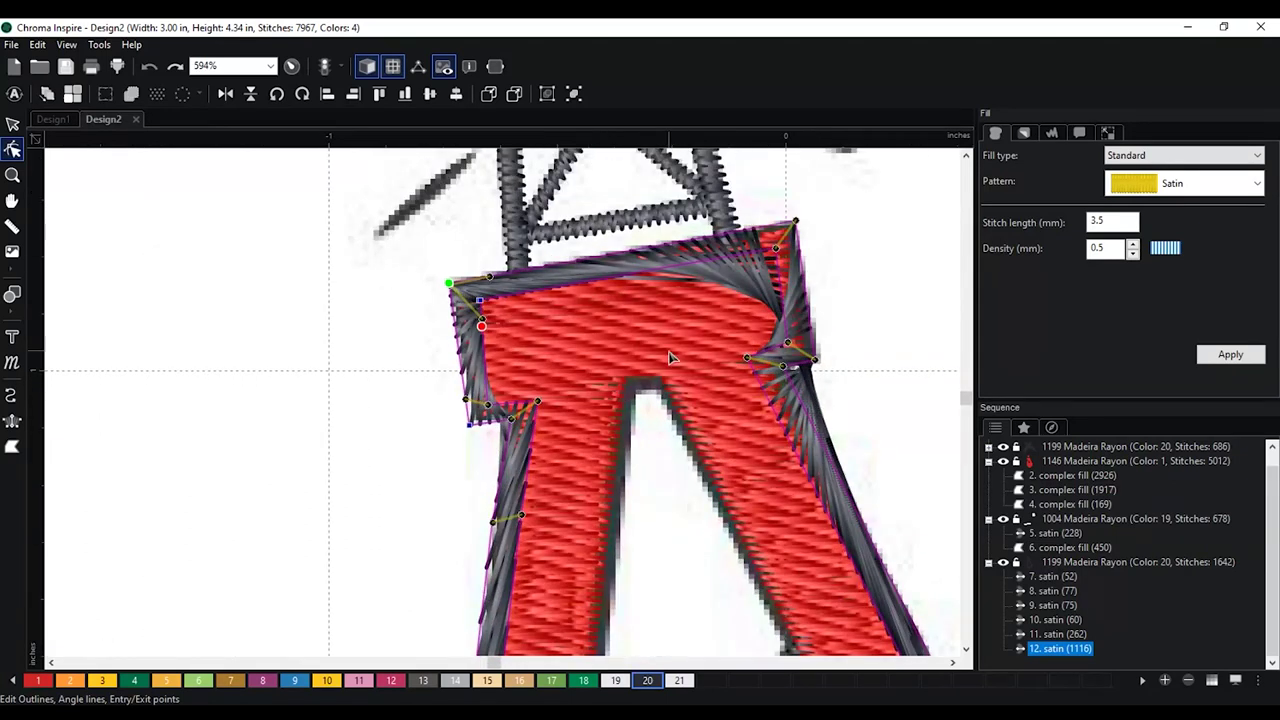
pyautogui.scroll(1, 576, 340)
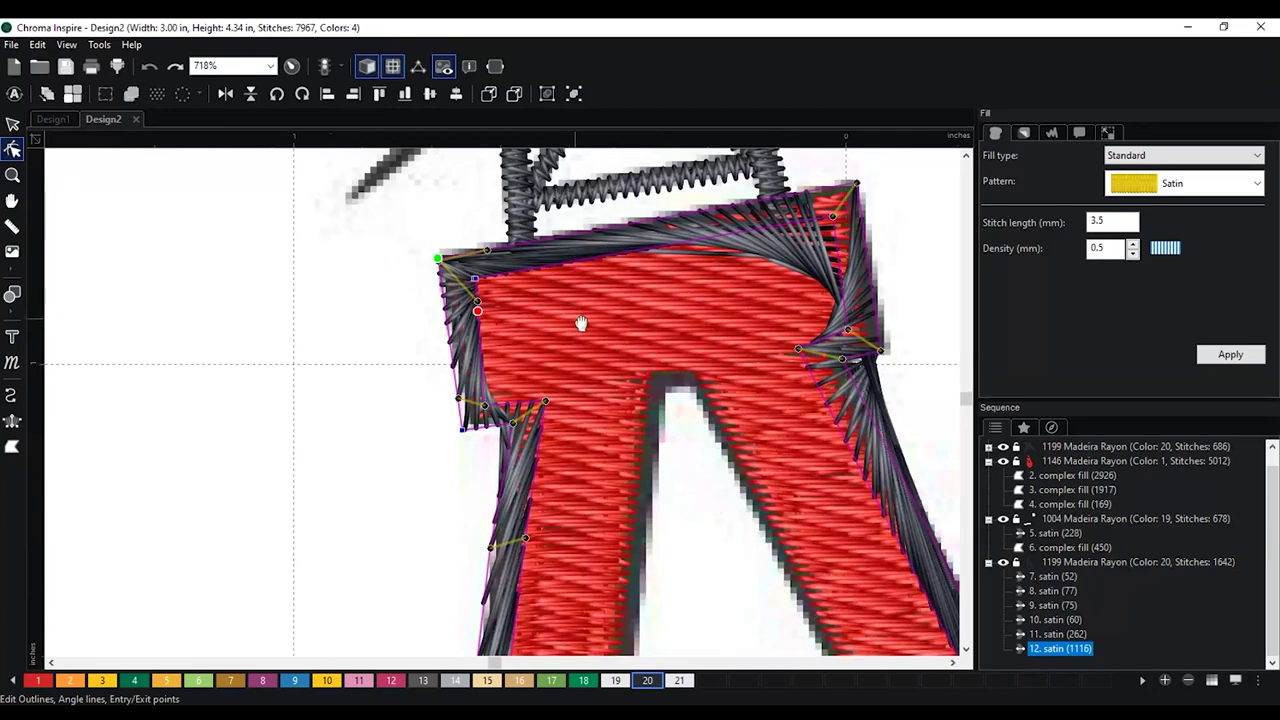
pyautogui.scroll(1, 507, 388)
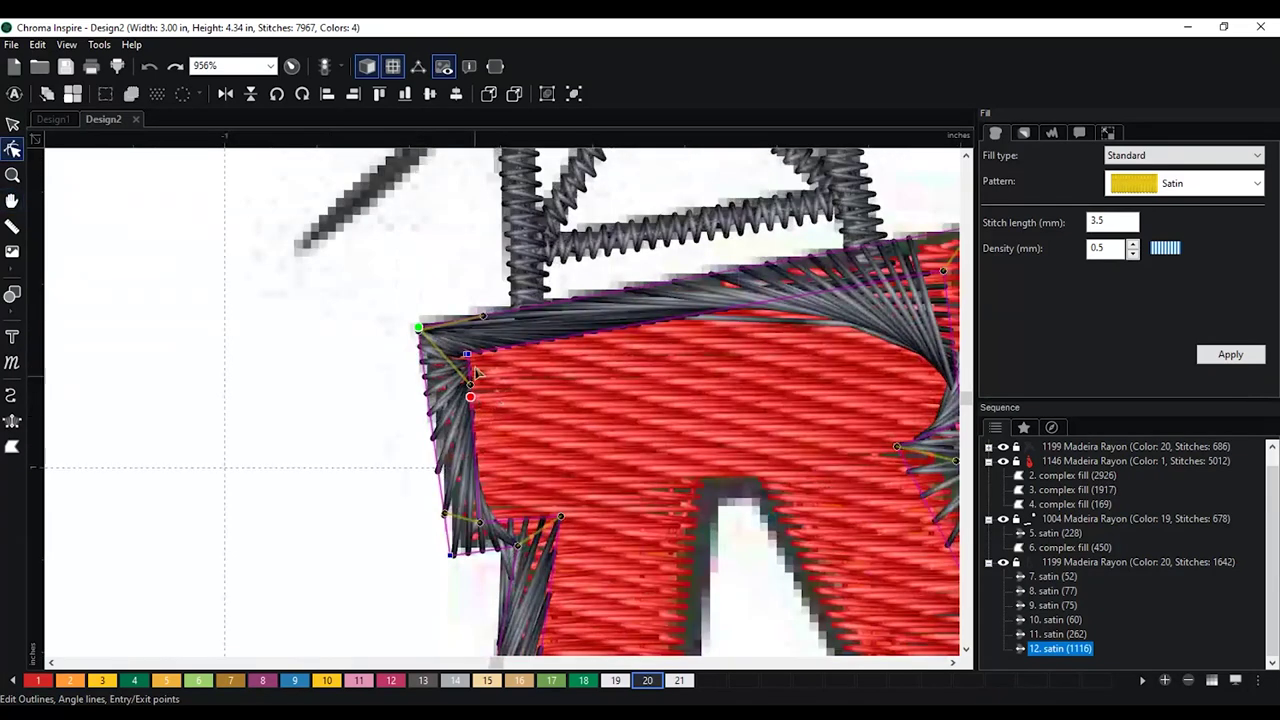
pyautogui.scroll(2, 485, 372)
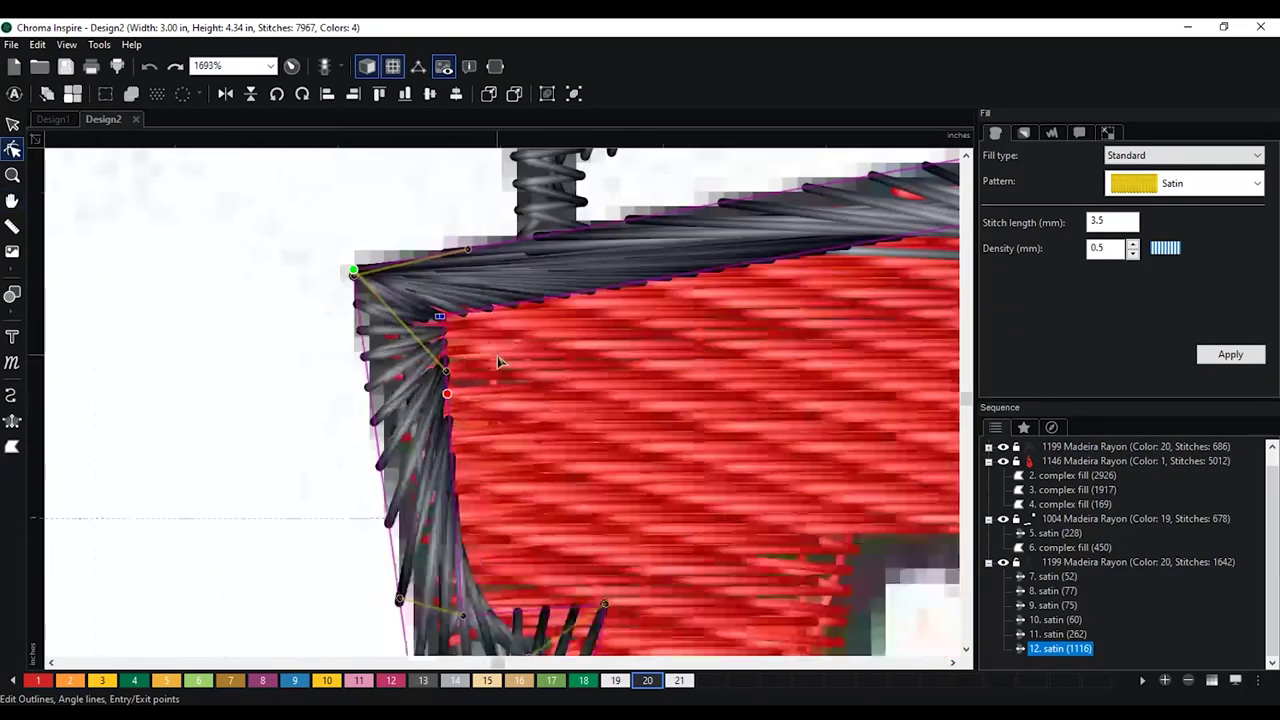
pyautogui.click(441, 318)
pyautogui.scroll(-3, 780, 232)
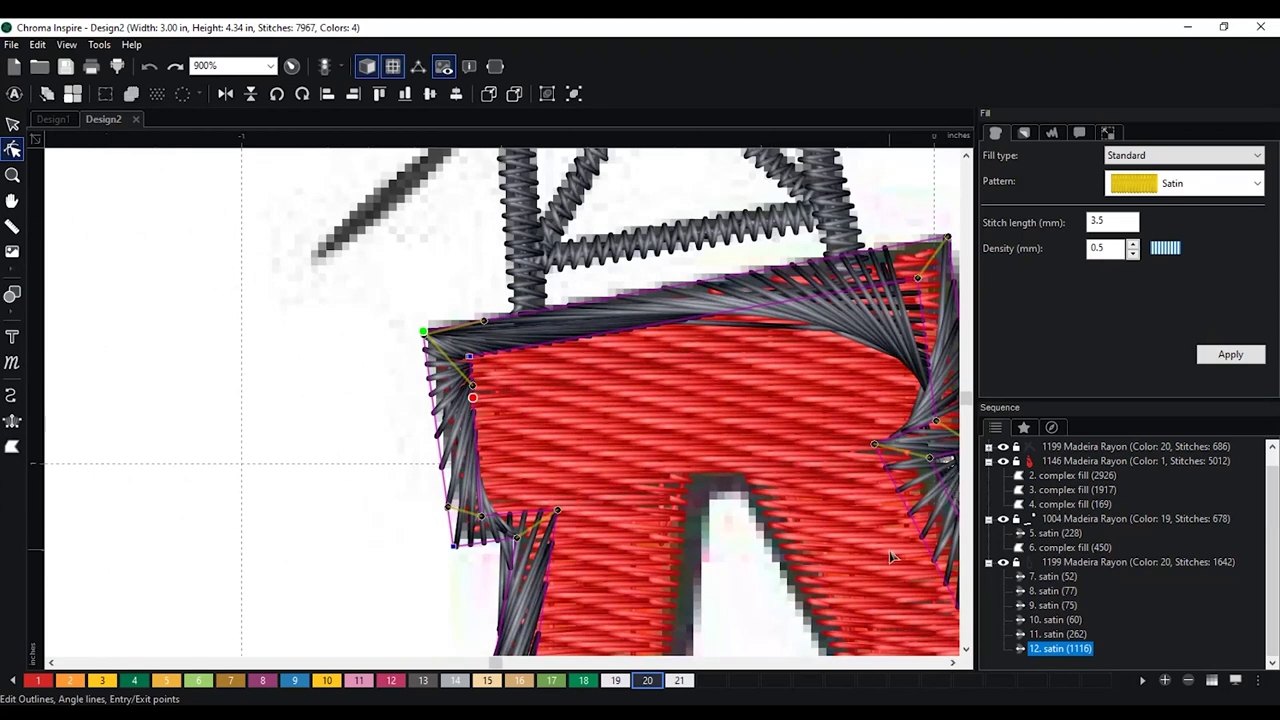
pyautogui.scroll(3, 457, 352)
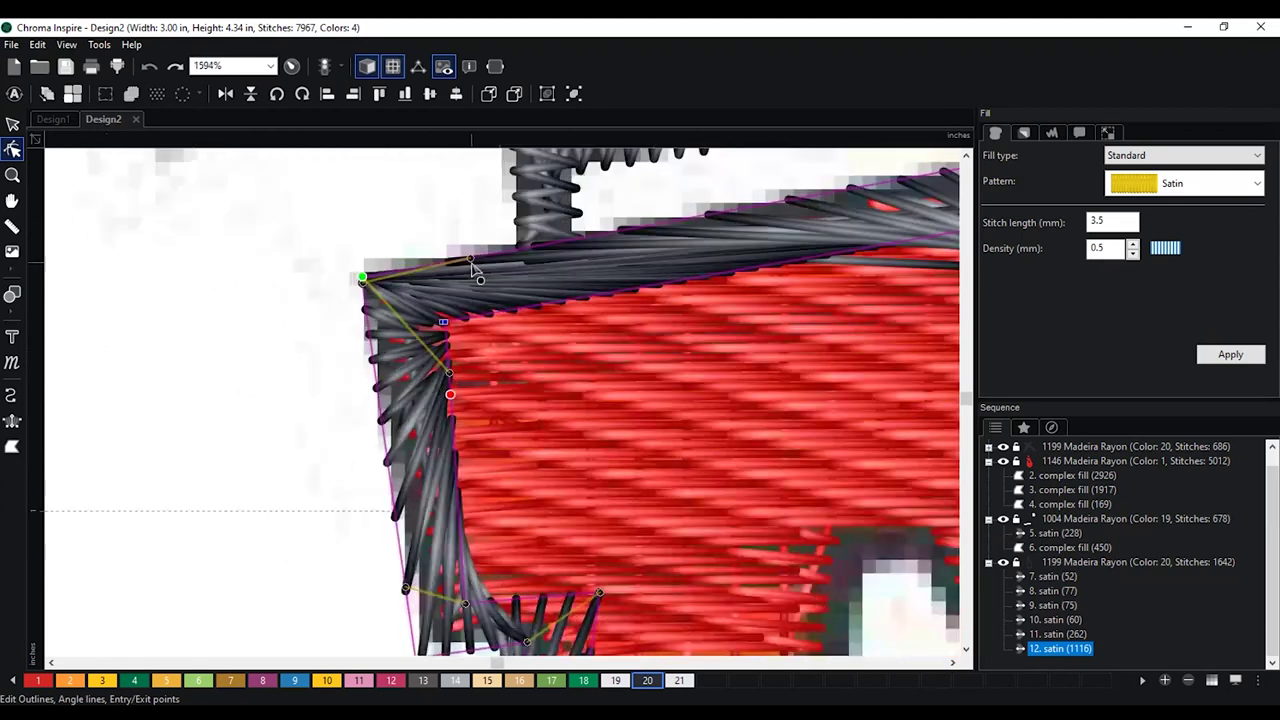
pyautogui.moveTo(449, 373); pyautogui.dragTo(450, 327)
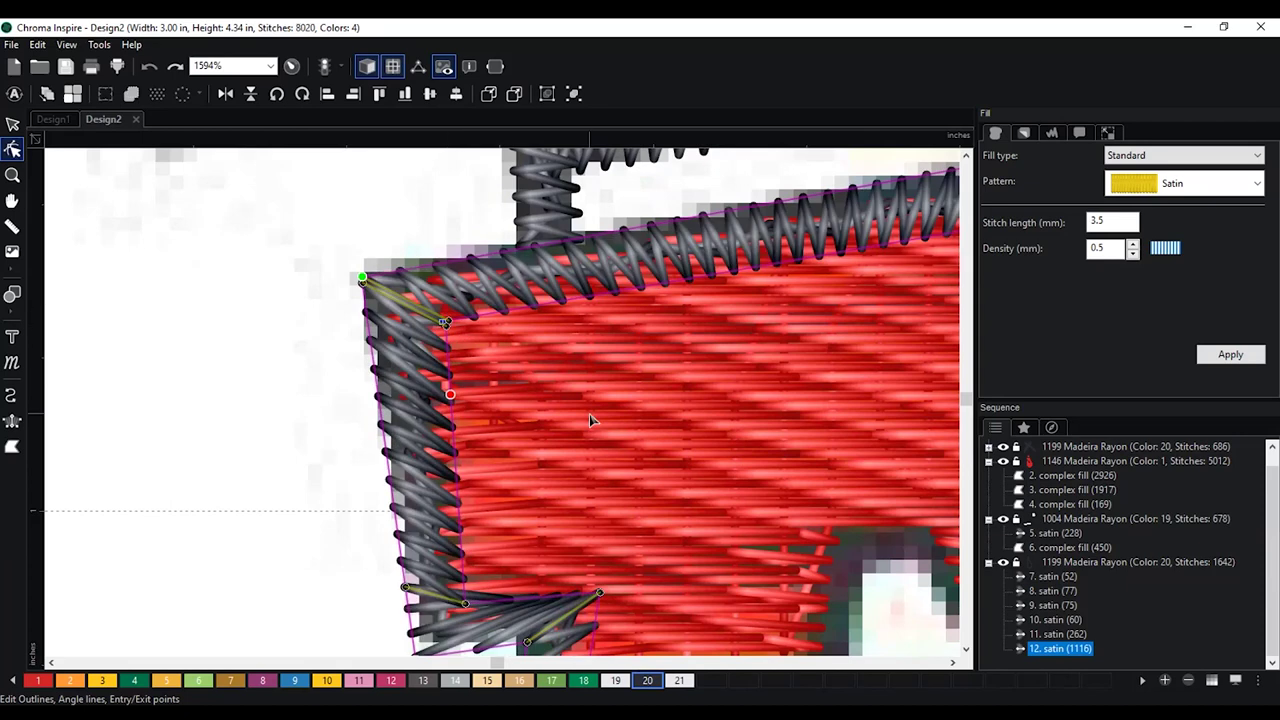
# Move the outer end of the angle line at the block's lower-left corner down to the outer corner point
pyautogui.scroll(-1, 594, 420)
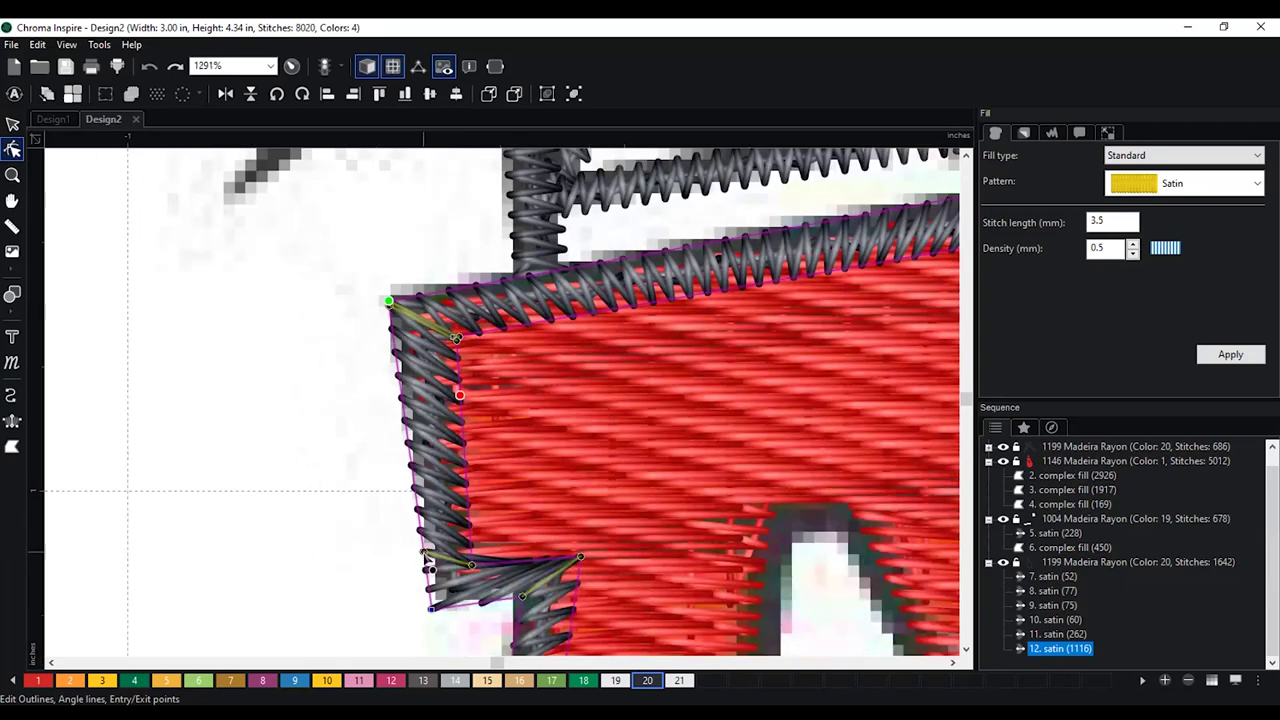
pyautogui.moveTo(429, 559); pyautogui.dragTo(431, 606)
pyautogui.scroll(-5, 568, 517)
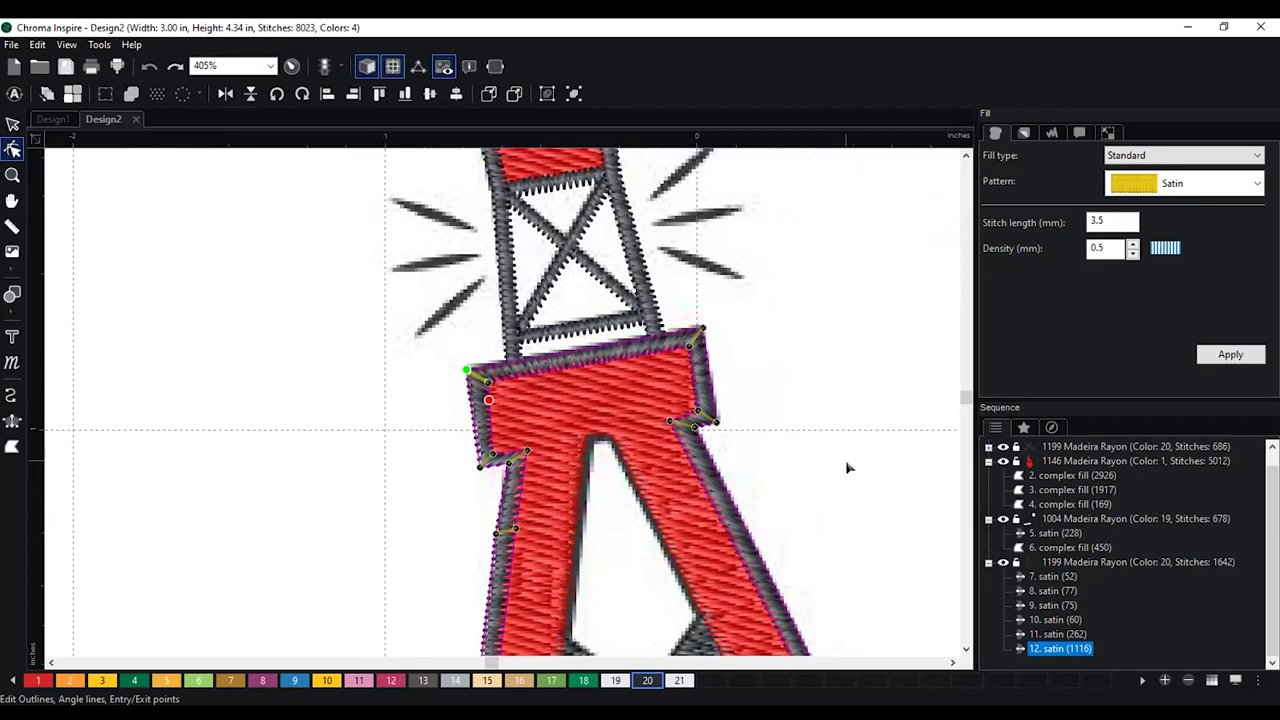
pyautogui.scroll(-3, 847, 467)
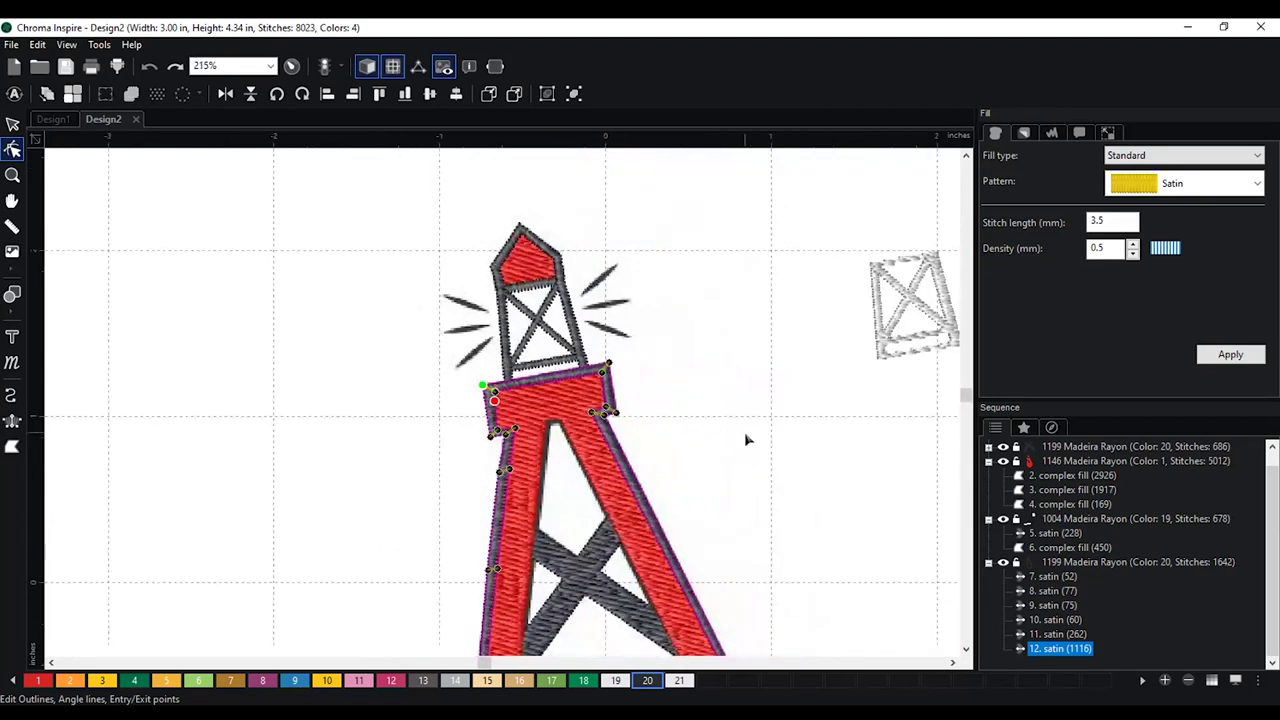
# Limit editing of the satin border to Outlines, working from the block's upper-right corner
pyautogui.scroll(1, 745, 436)
pyautogui.scroll(1, 700, 380)
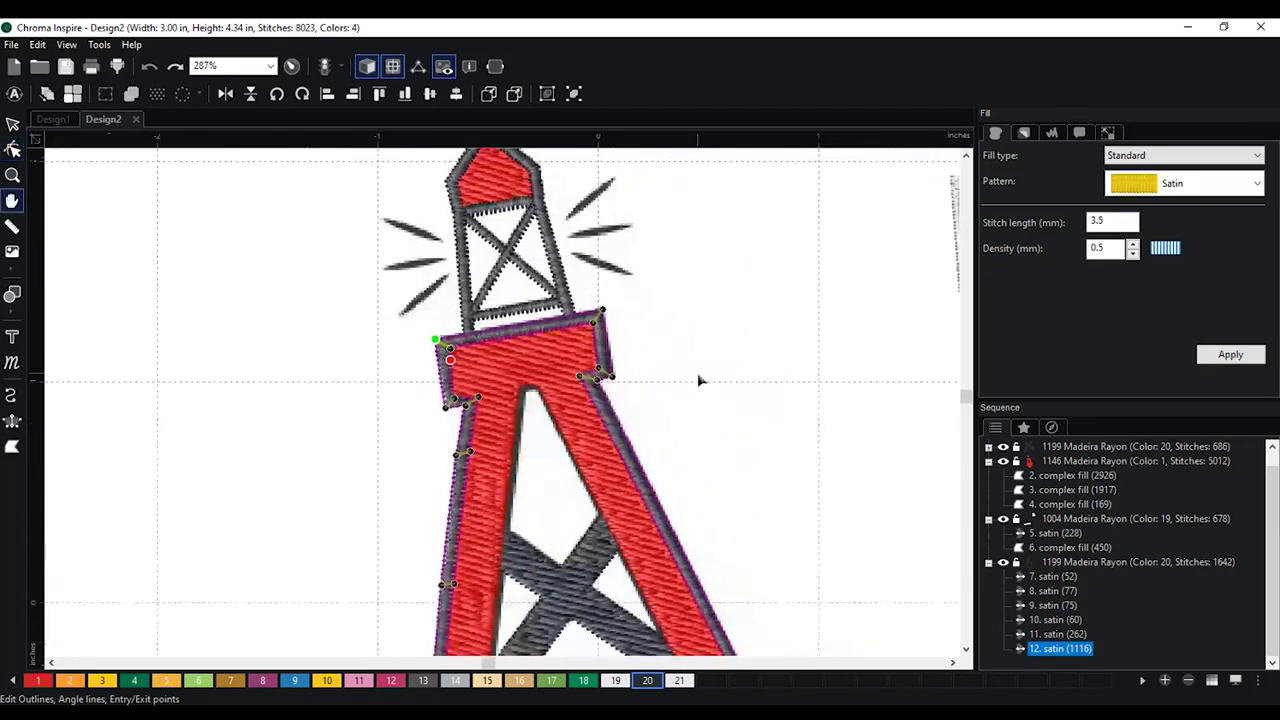
pyautogui.scroll(3, 700, 380)
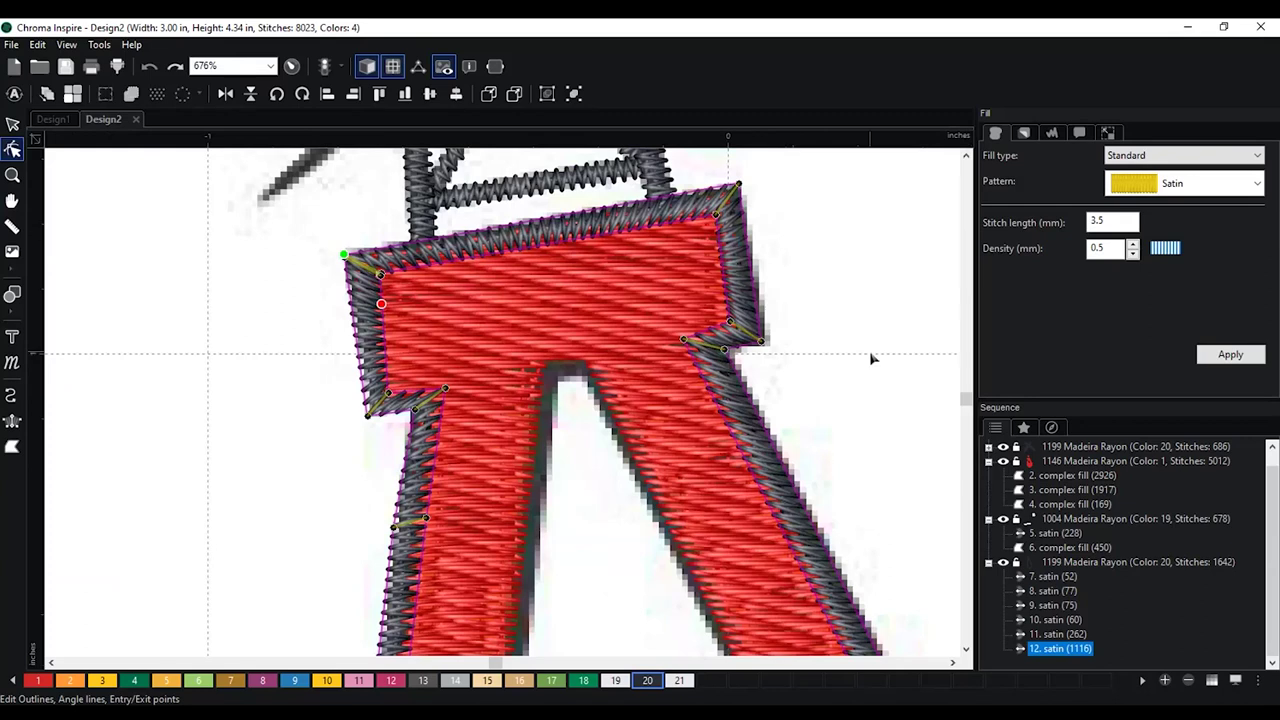
pyautogui.scroll(1, 766, 239)
pyautogui.press('space')
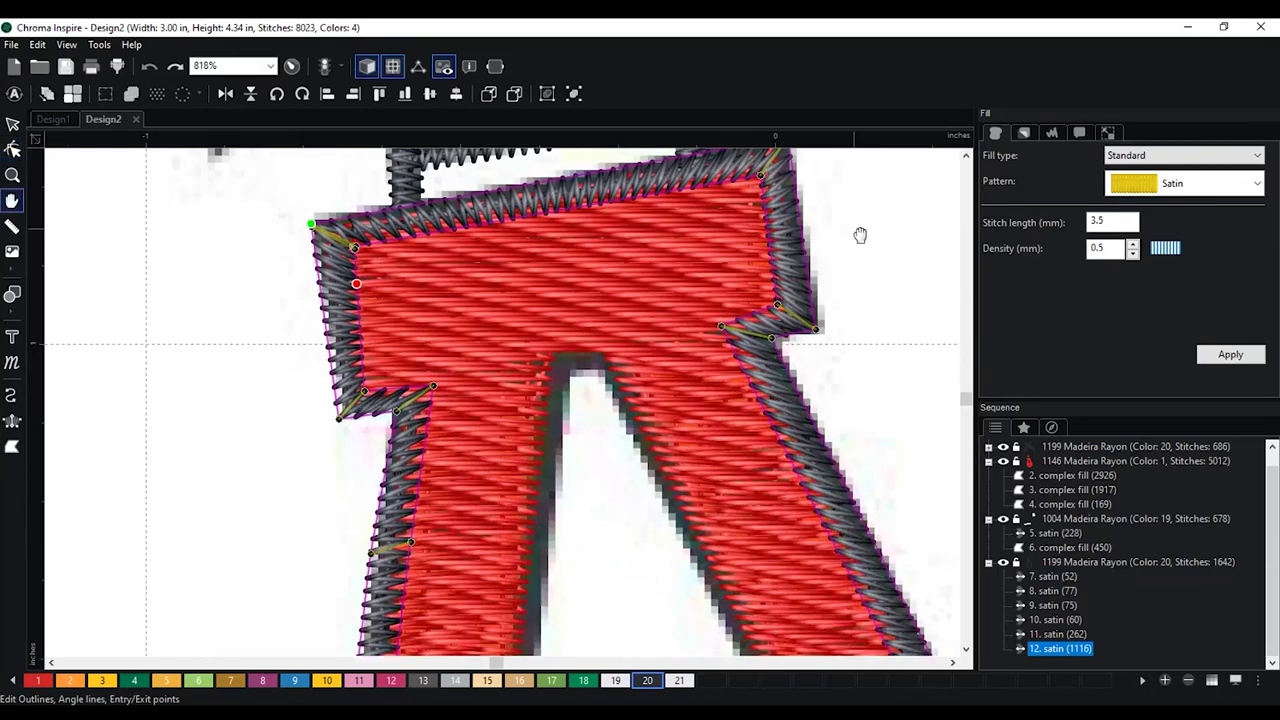
pyautogui.moveTo(857, 234); pyautogui.dragTo(737, 357)
pyautogui.scroll(2, 760, 306)
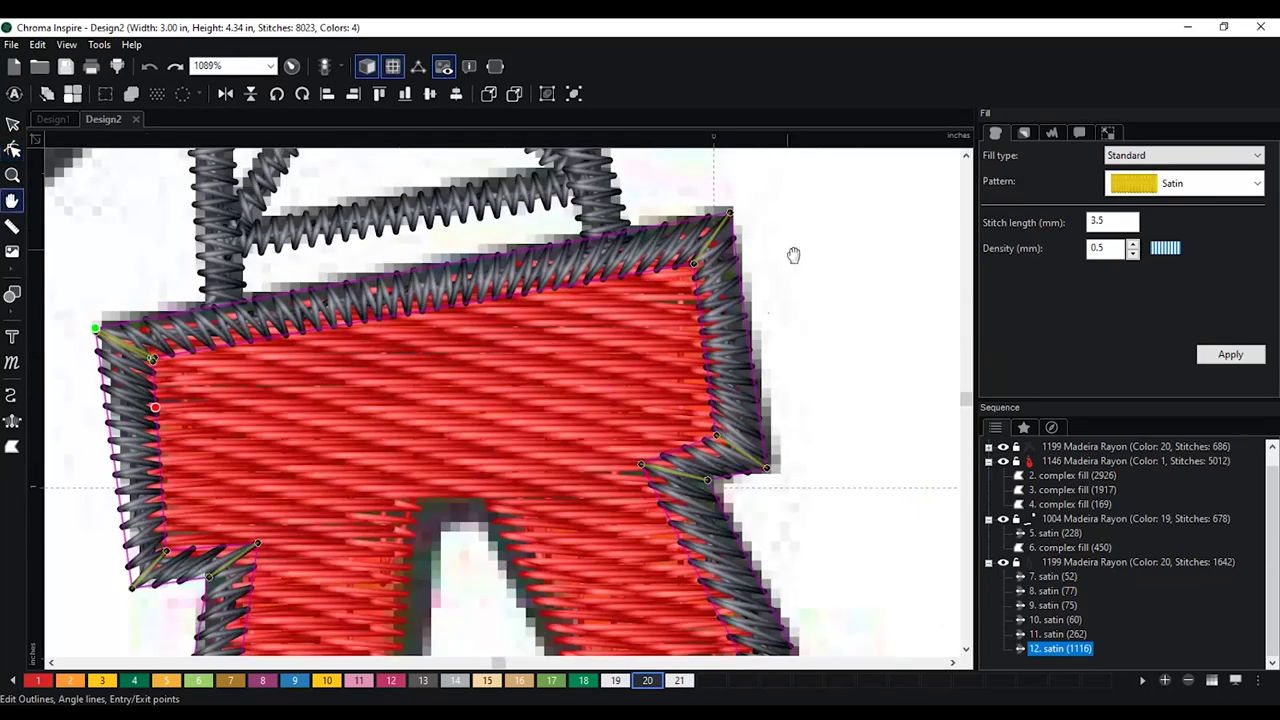
pyautogui.moveTo(794, 251); pyautogui.dragTo(714, 354)
pyautogui.scroll(1, 709, 350)
pyautogui.scroll(2, 723, 360)
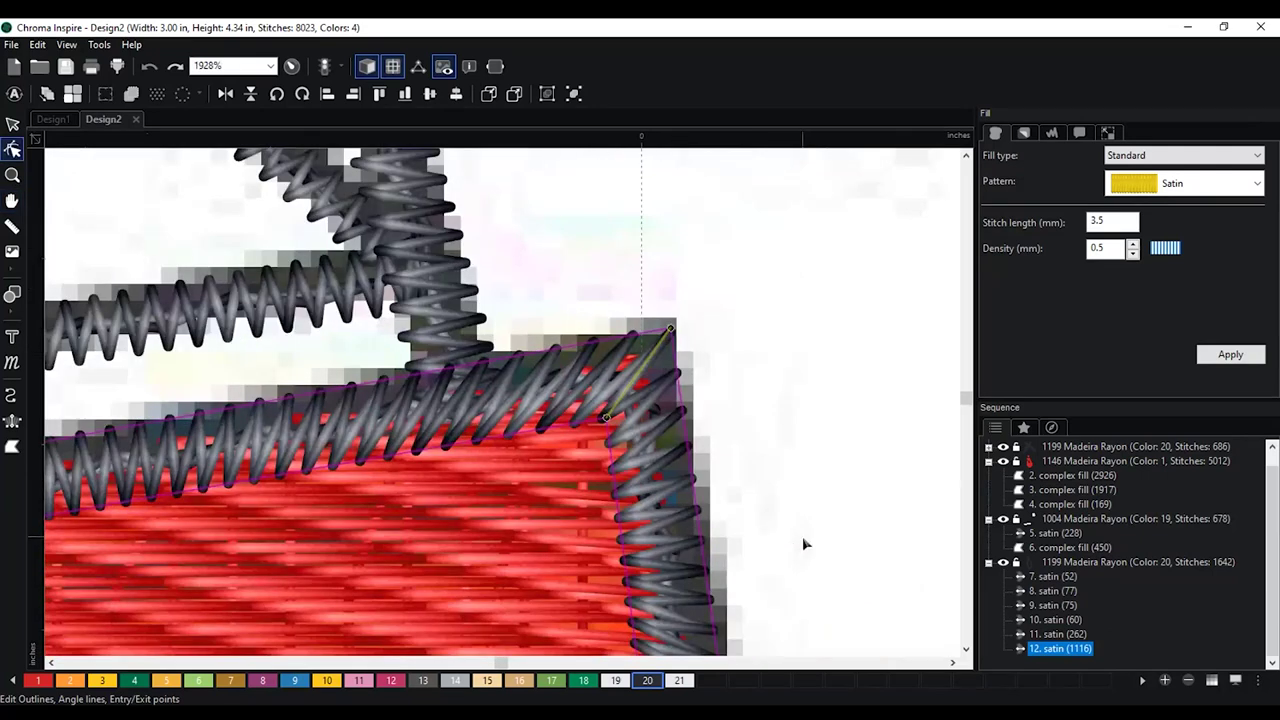
pyautogui.rightClick(672, 330)
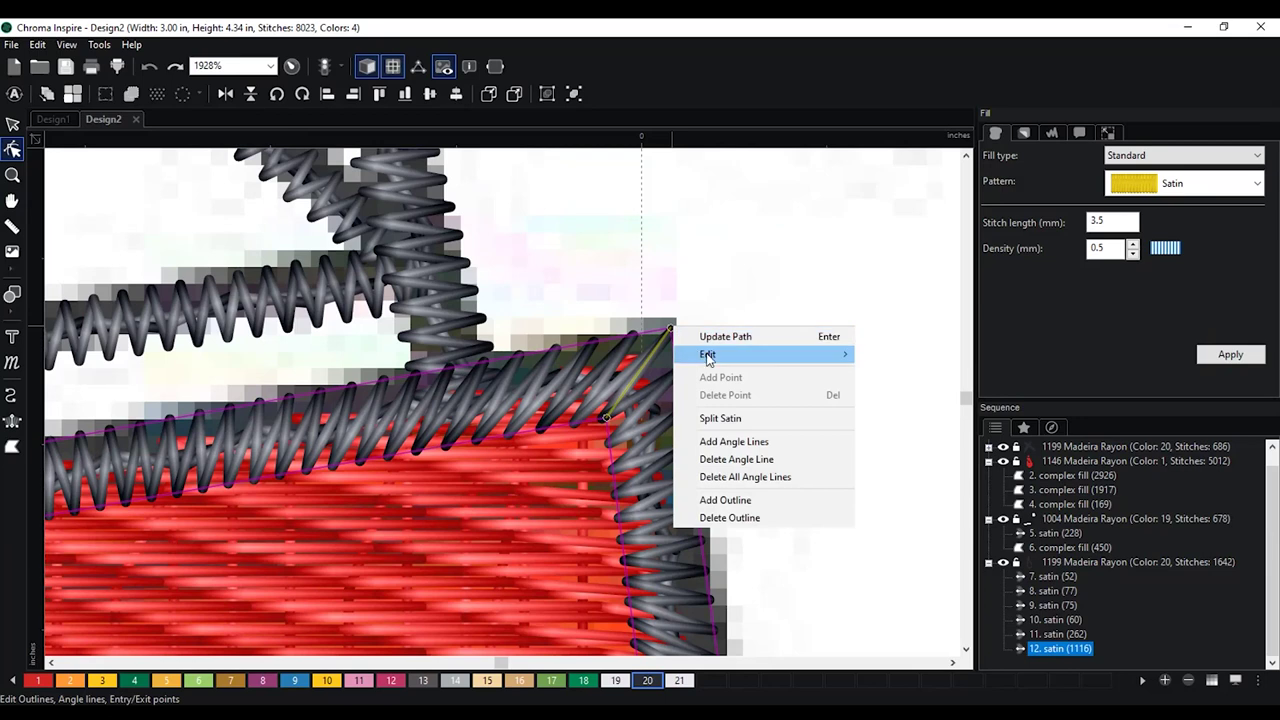
pyautogui.moveTo(707, 357)
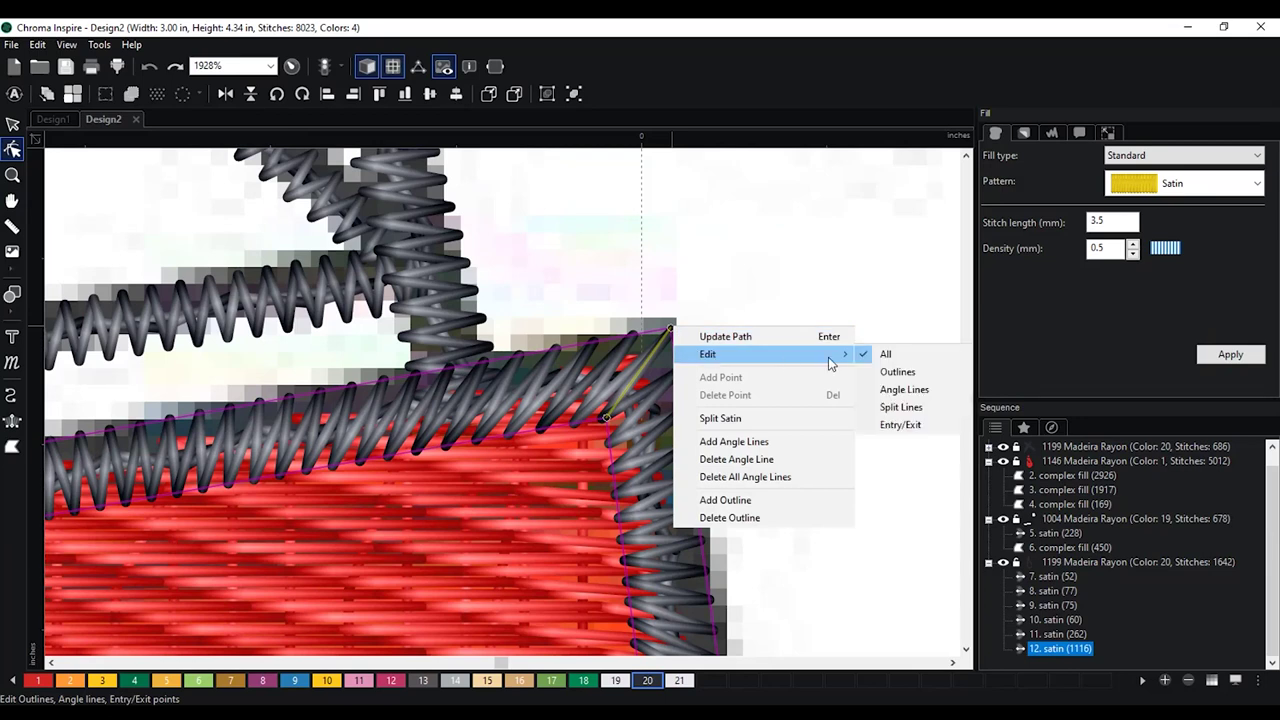
pyautogui.click(898, 373)
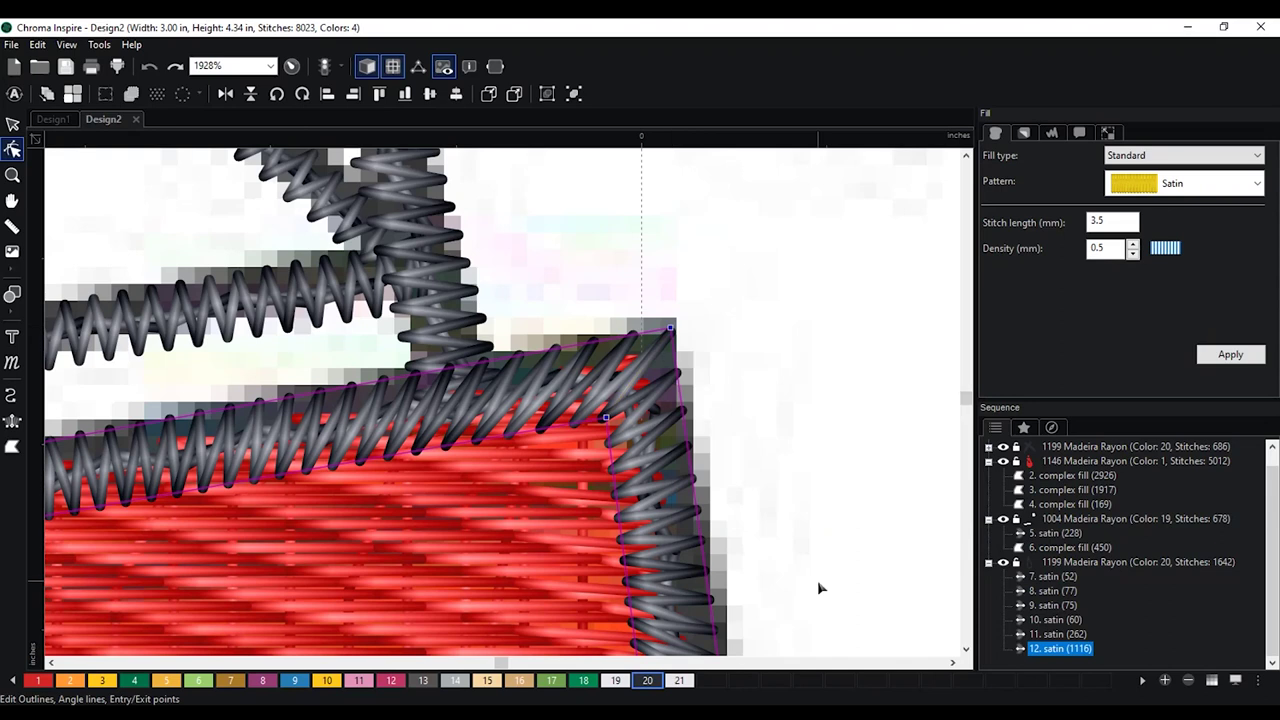
# Nudge the satin border's inner corner points at the block's lower-right and lower-left corners to even out its width
pyautogui.scroll(-3, 729, 506)
pyautogui.scroll(2, 676, 448)
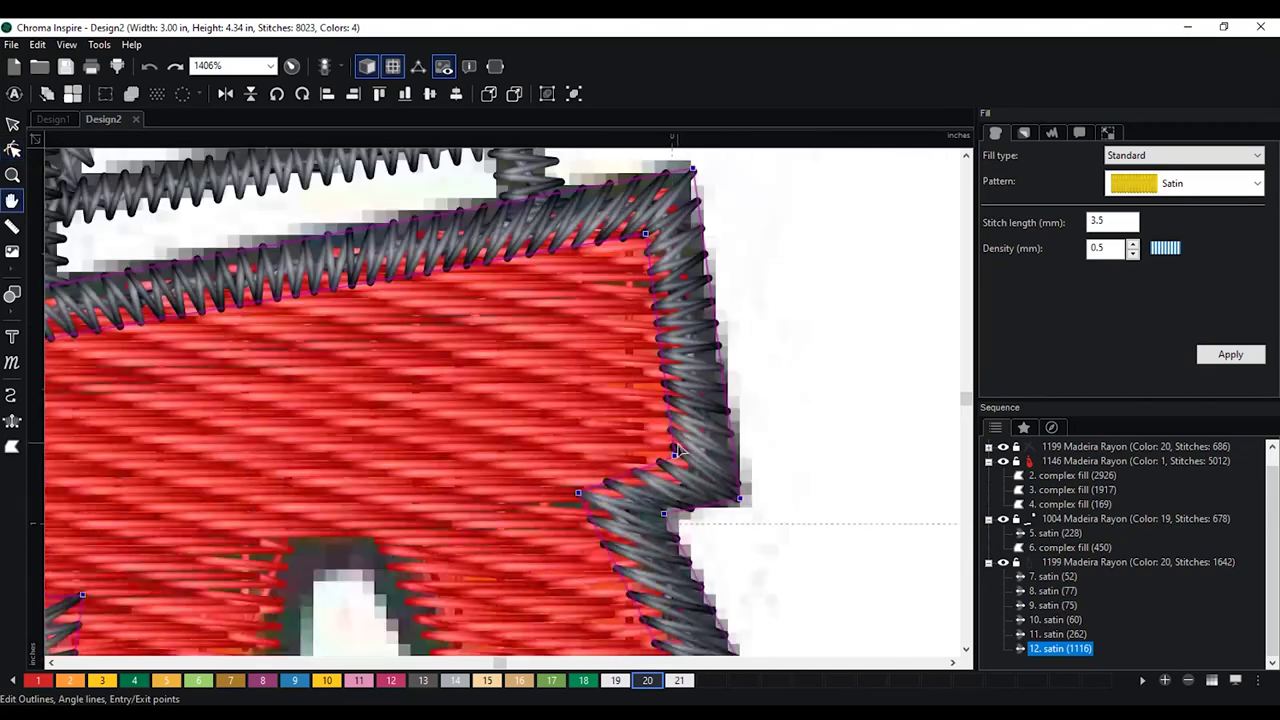
pyautogui.moveTo(676, 448); pyautogui.dragTo(683, 458)
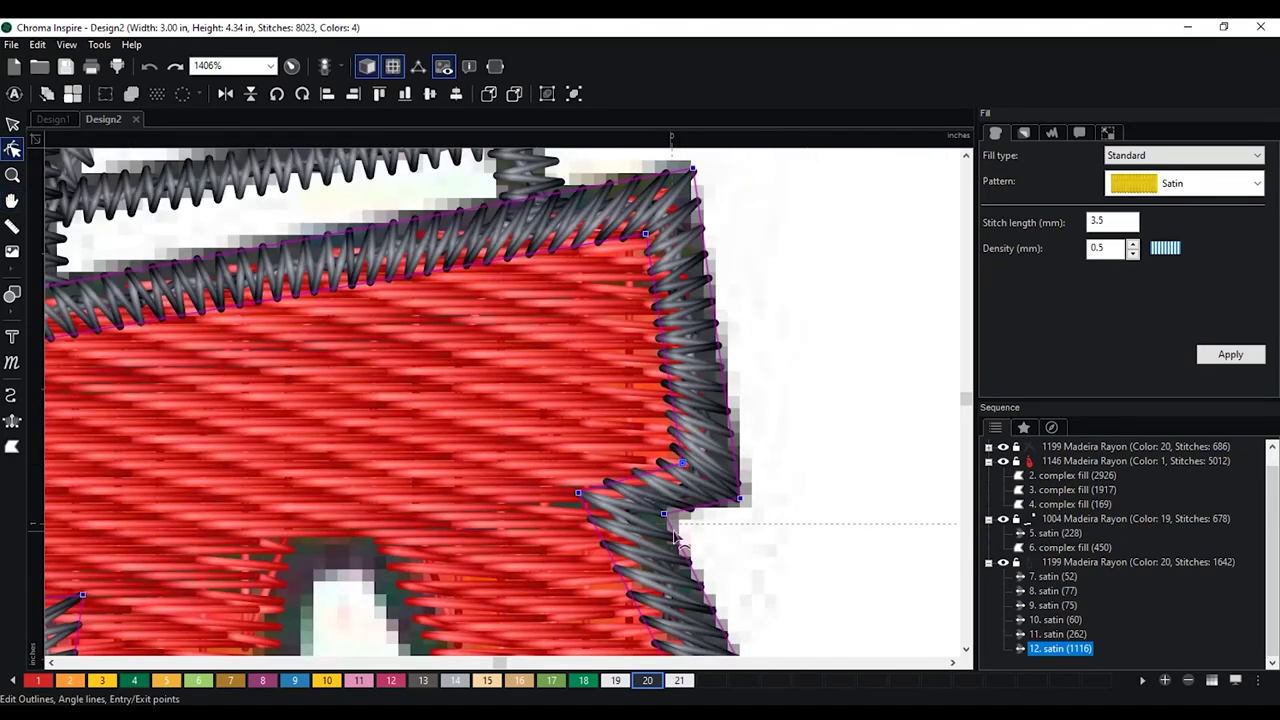
pyautogui.scroll(-2, 766, 371)
pyautogui.scroll(1, 406, 397)
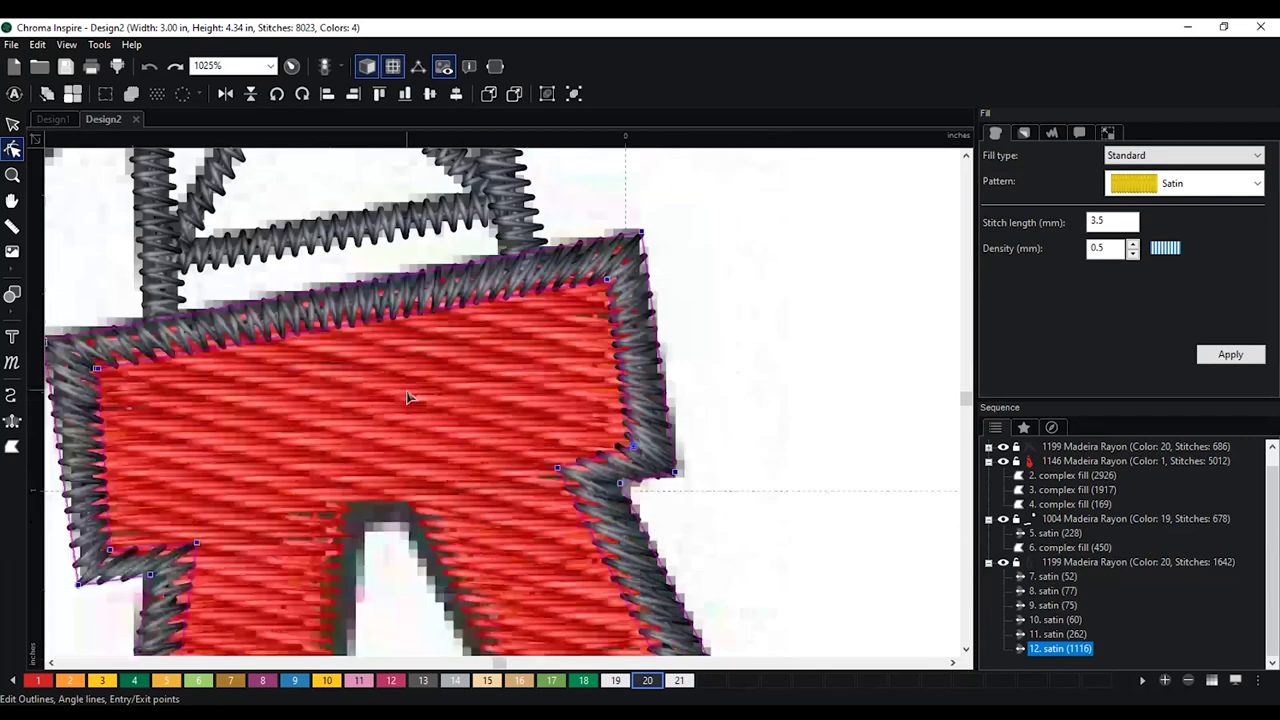
pyautogui.scroll(-1, 406, 397)
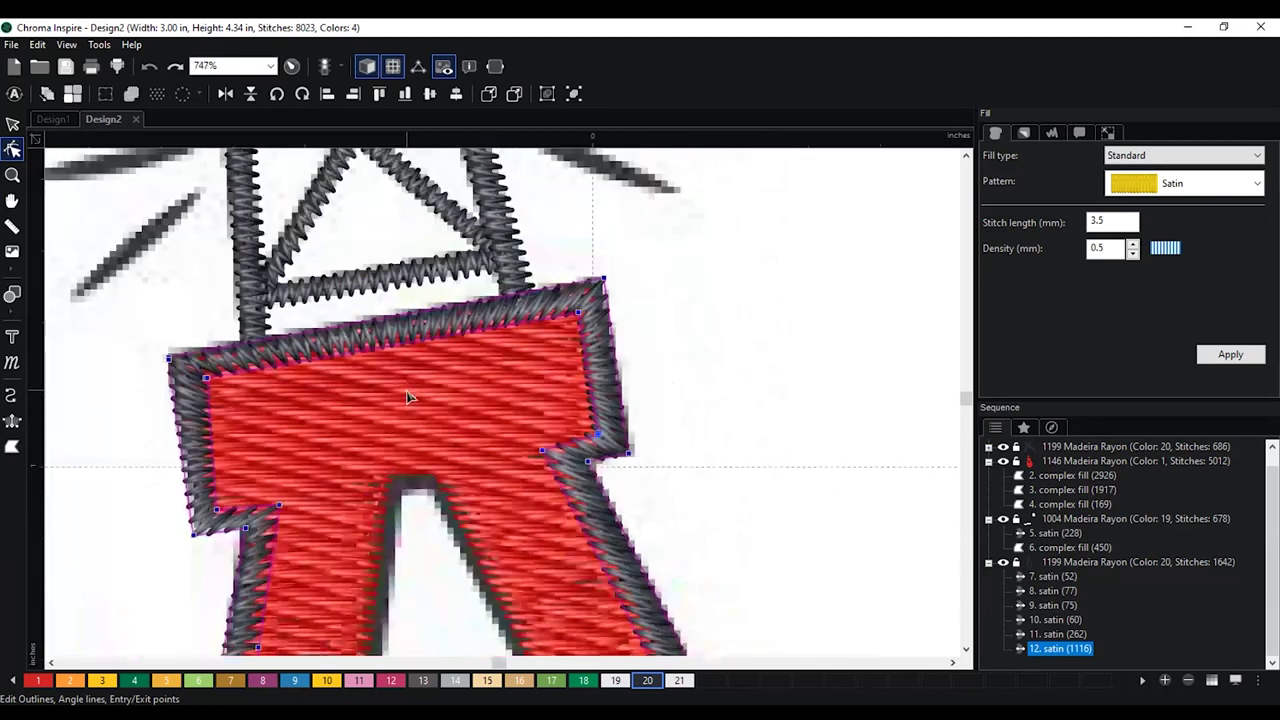
pyautogui.click(218, 509)
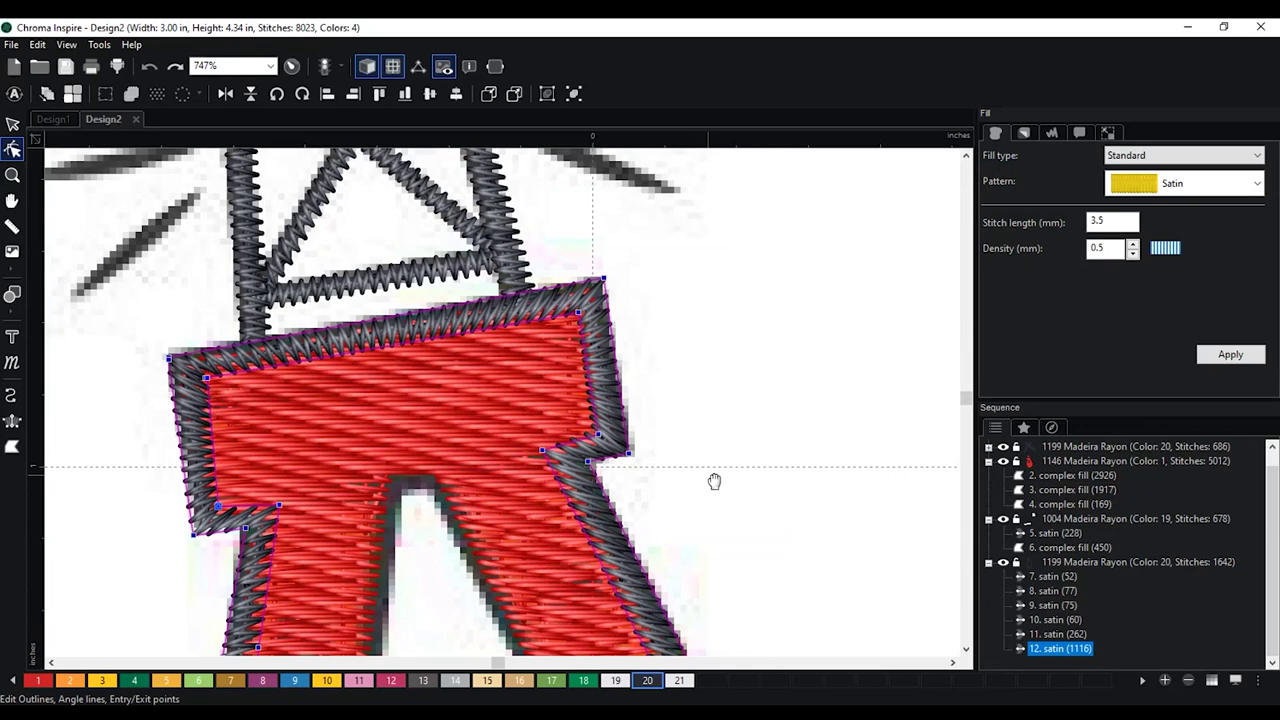
# Inspect the satin border down both sides of the tower and deselect it
pyautogui.moveTo(714, 481); pyautogui.dragTo(777, 274)
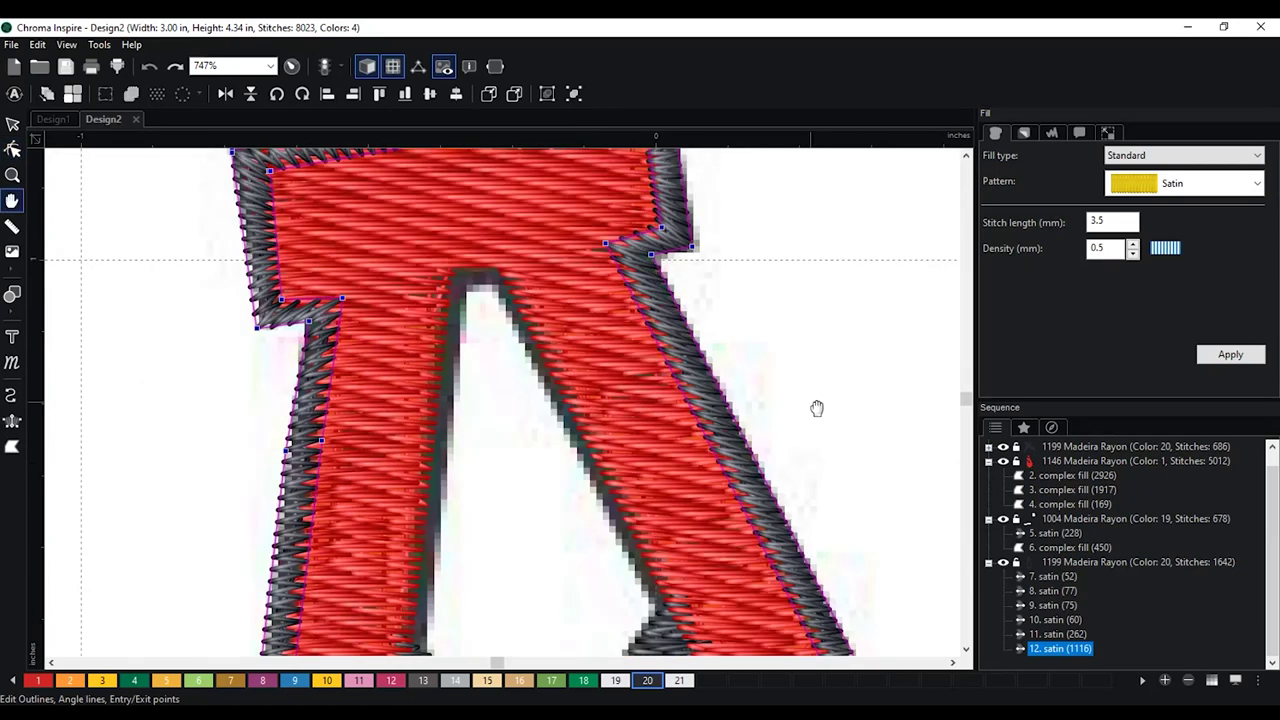
pyautogui.moveTo(817, 408); pyautogui.dragTo(720, 149)
pyautogui.scroll(-2, 817, 306)
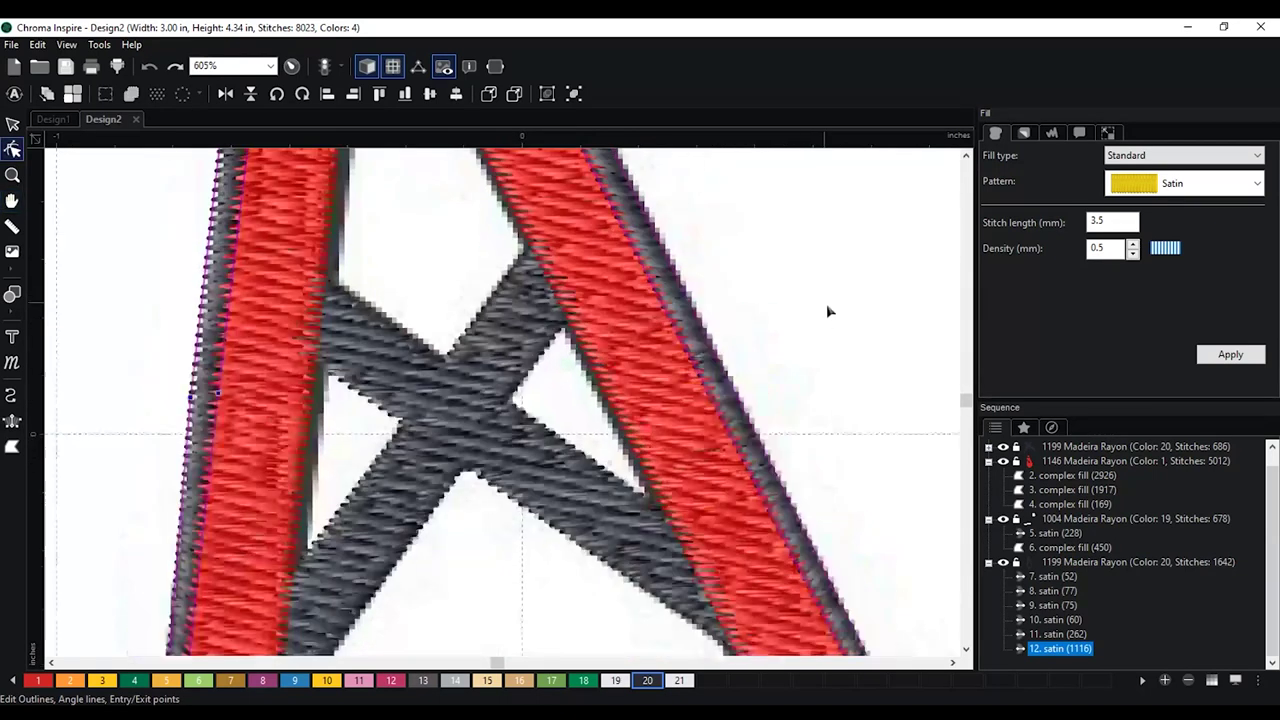
pyautogui.scroll(-5, 826, 311)
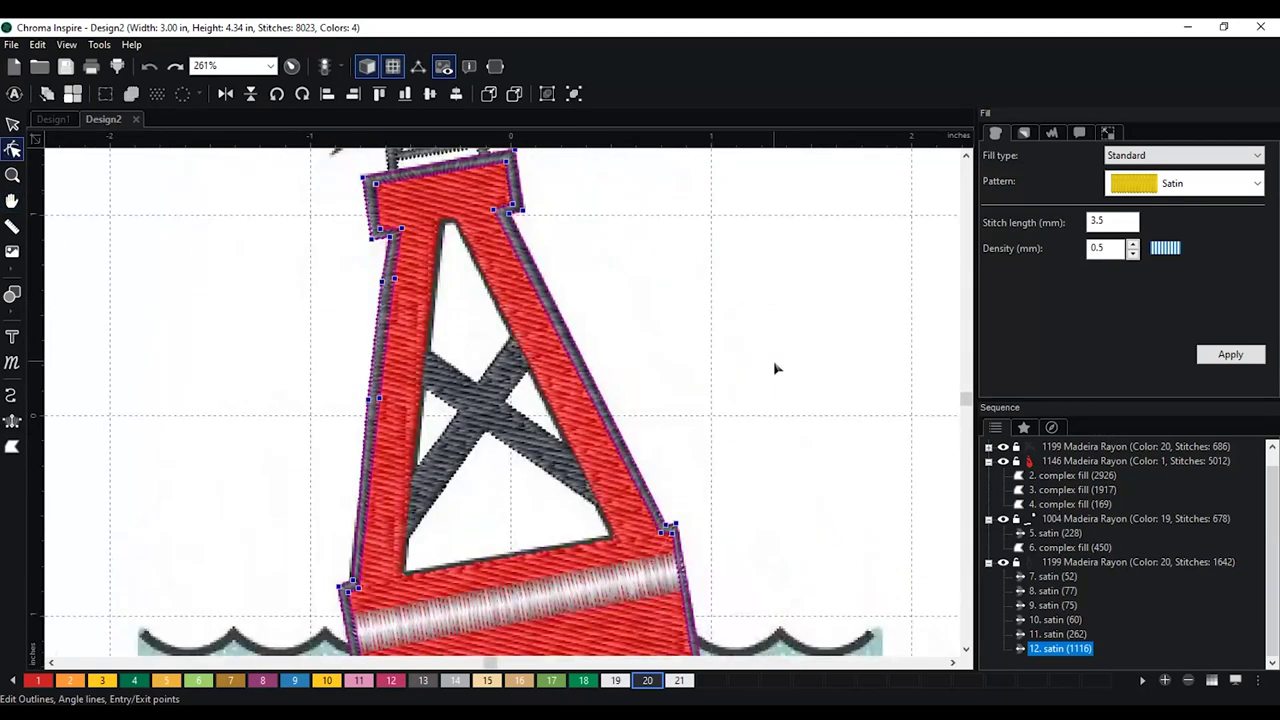
pyautogui.scroll(-1, 770, 360)
pyautogui.click(660, 337)
pyautogui.scroll(-2, 660, 337)
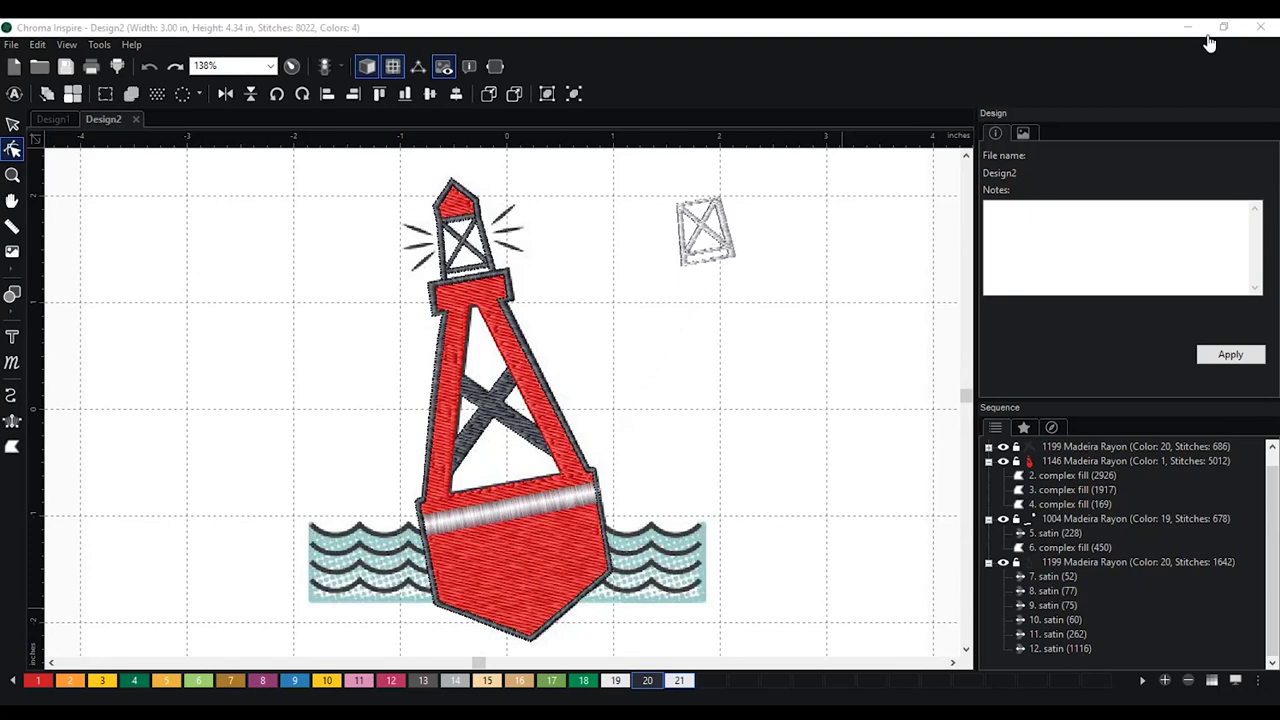
# Examine the border around the buoy's hull and the waves on both sides of it
pyautogui.moveTo(744, 462); pyautogui.dragTo(826, 258)
pyautogui.scroll(4, 697, 337)
pyautogui.press('space')
pyautogui.scroll(2, 500, 380)
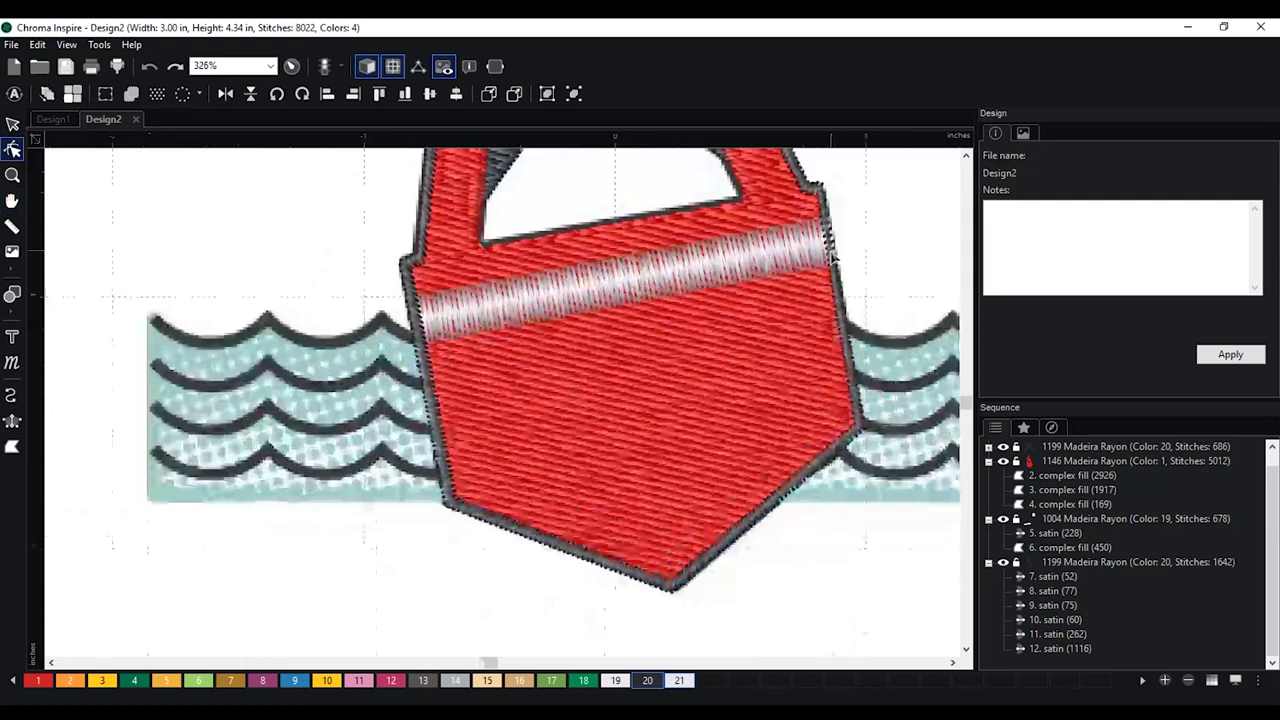
pyautogui.press('space')
pyautogui.moveTo(256, 362); pyautogui.dragTo(297, 432)
pyautogui.scroll(2, 220, 405)
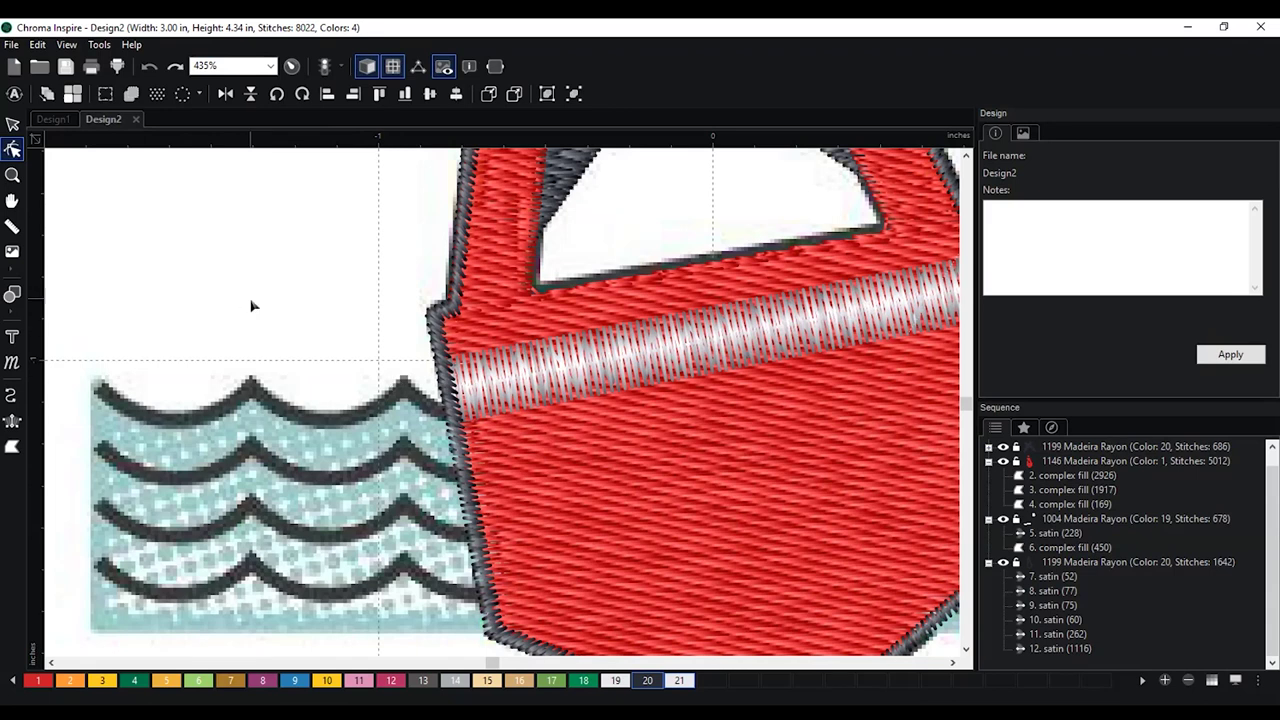
pyautogui.scroll(-4, 288, 299)
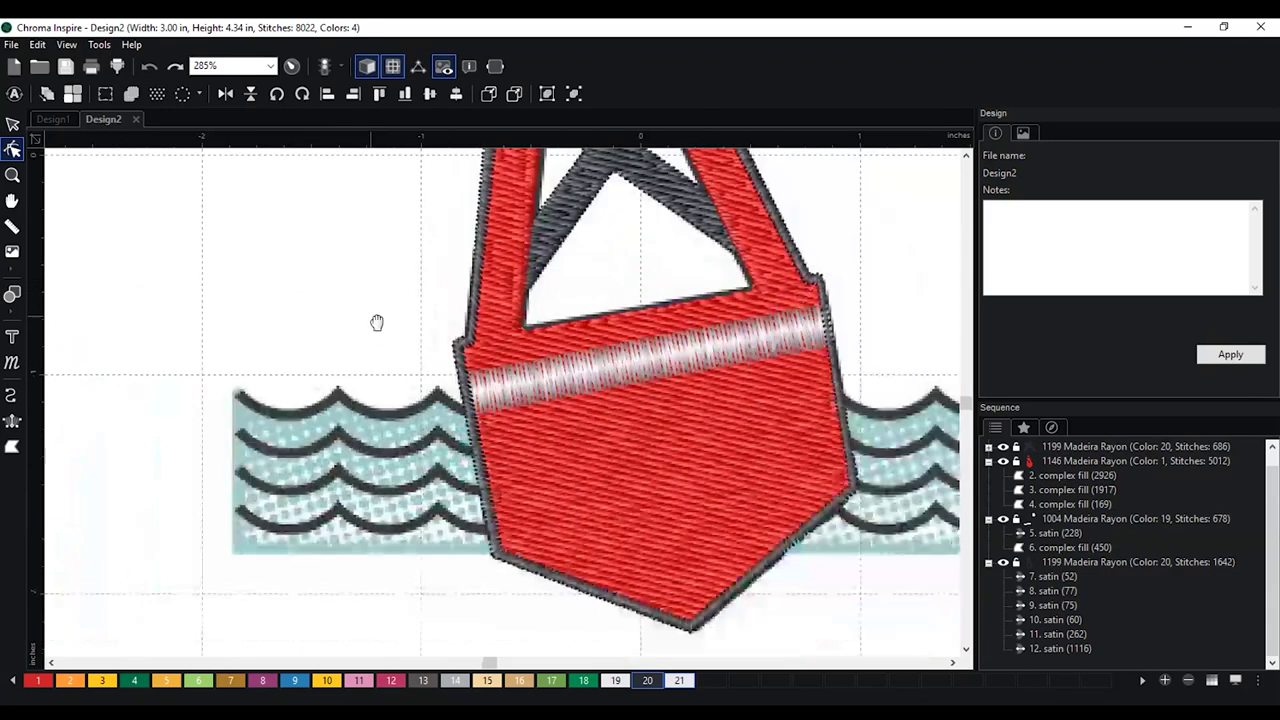
pyautogui.scroll(-1, 360, 262)
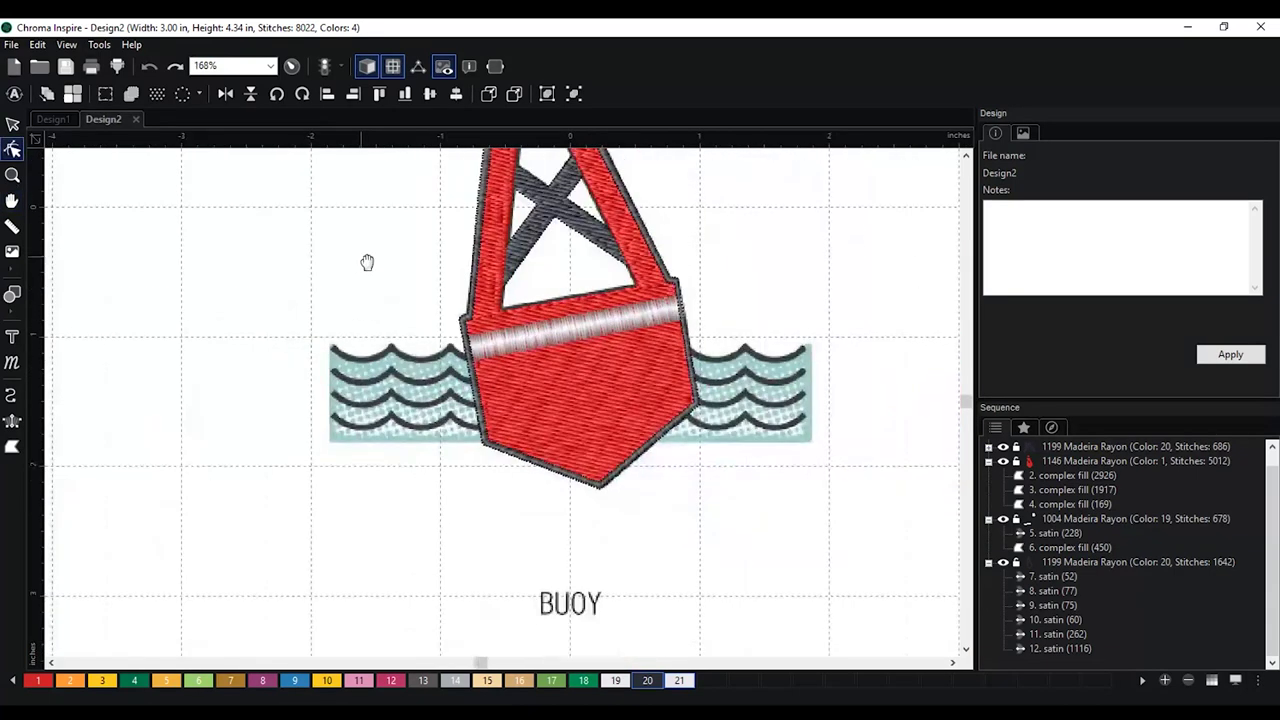
pyautogui.moveTo(367, 262); pyautogui.dragTo(323, 337)
pyautogui.scroll(-1, 323, 337)
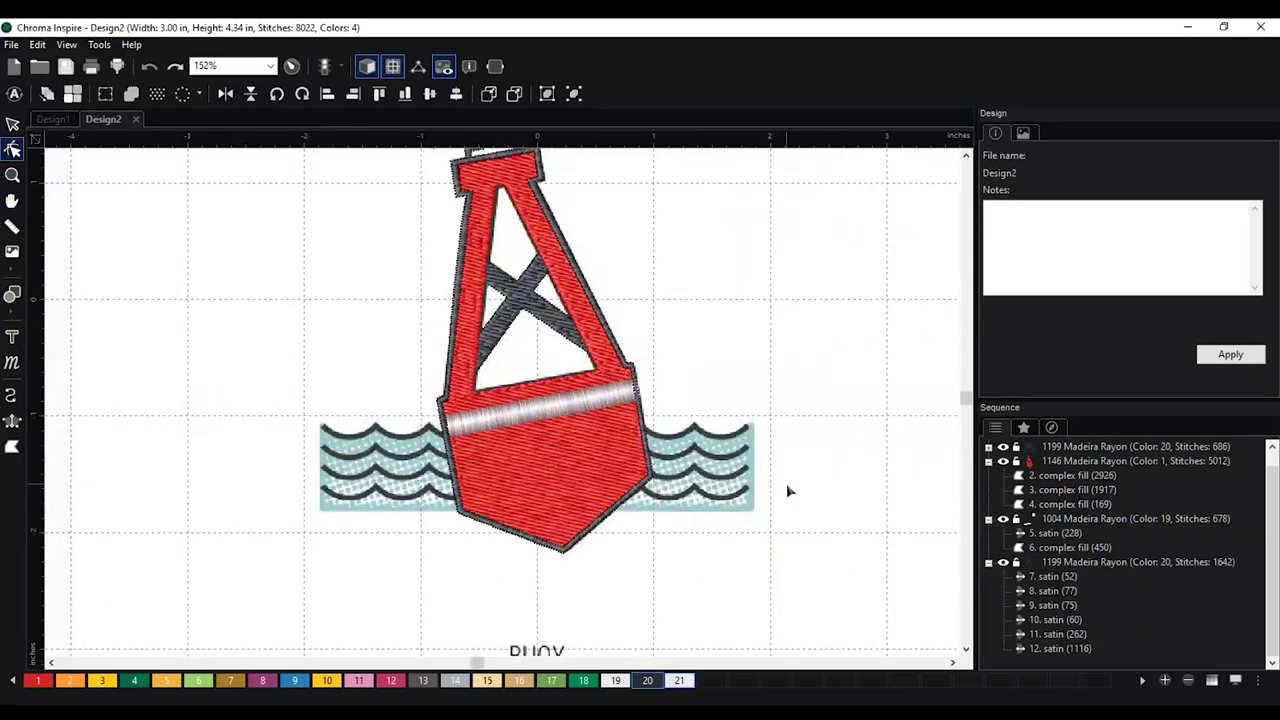
pyautogui.scroll(-3, 786, 490)
# Delete the spare lattice-shaped complex fill lying apart to the right of the buoy
pyautogui.click(668, 222)
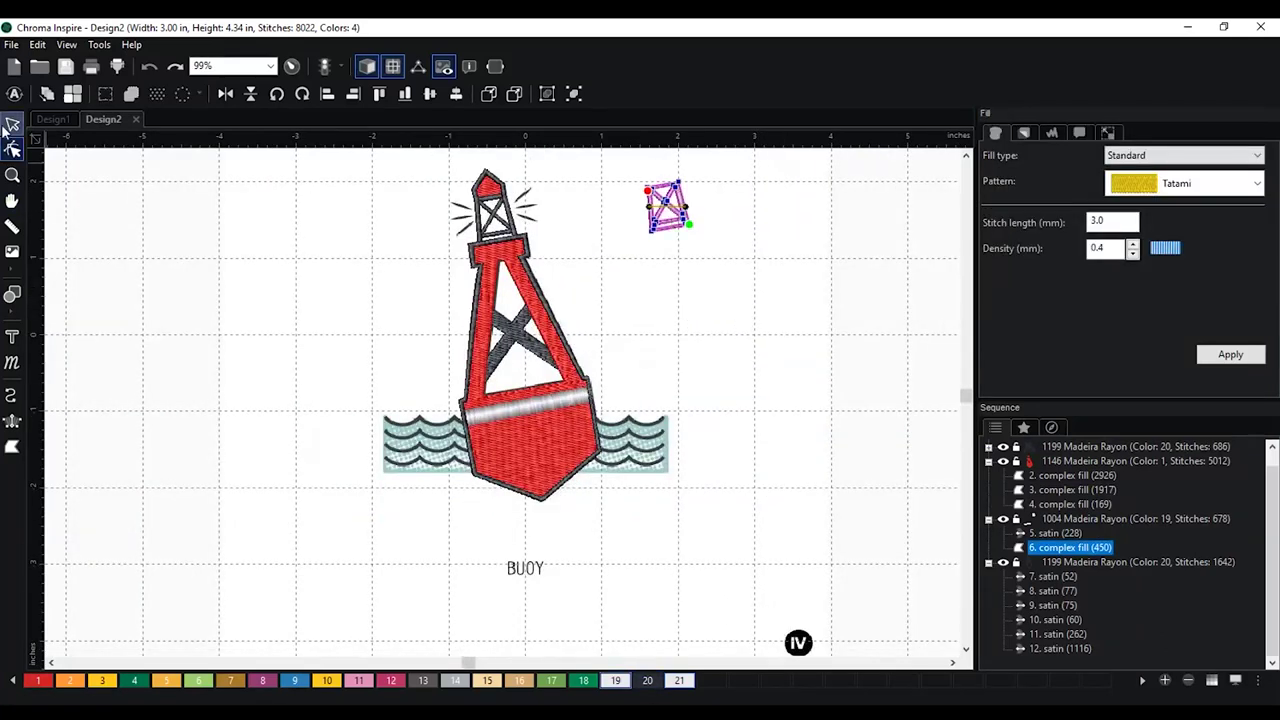
pyautogui.click(12, 124)
pyautogui.press('Delete')
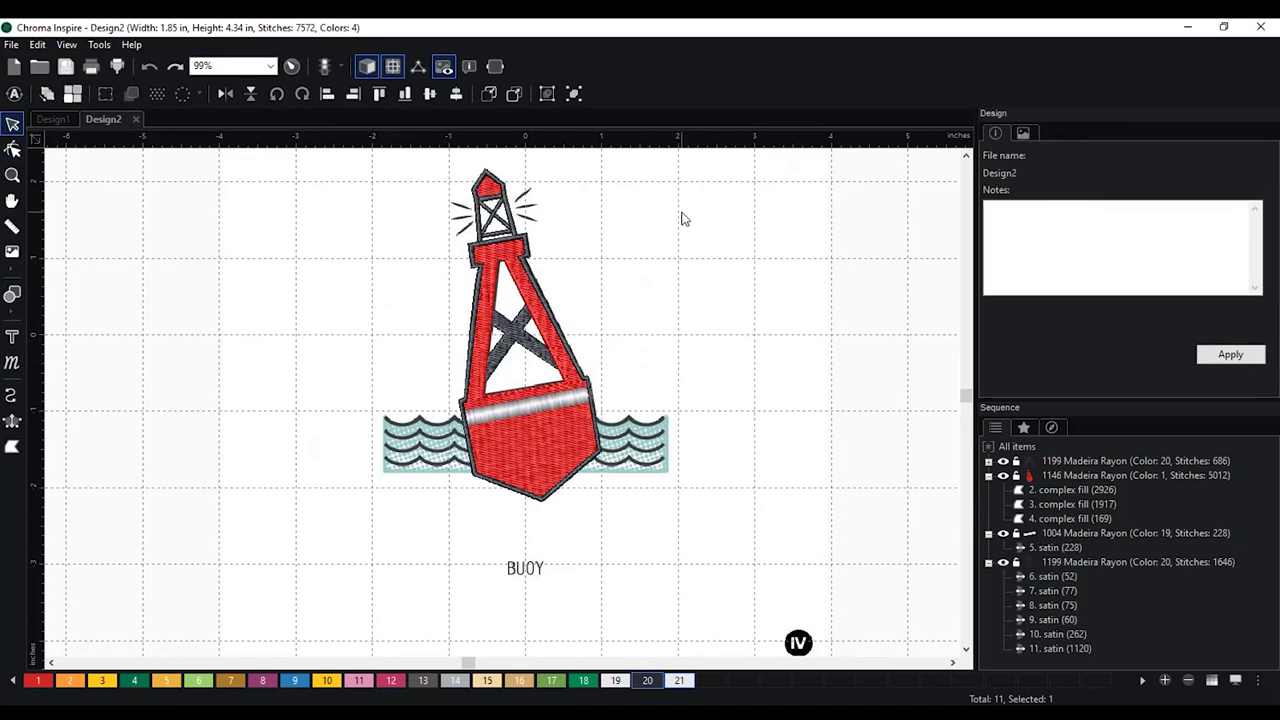
# Group all the buoy's stitch objects and move the group about 4.5 in to the right, clear of the artwork
pyautogui.scroll(-1, 682, 218)
pyautogui.moveTo(393, 187); pyautogui.dragTo(657, 558)
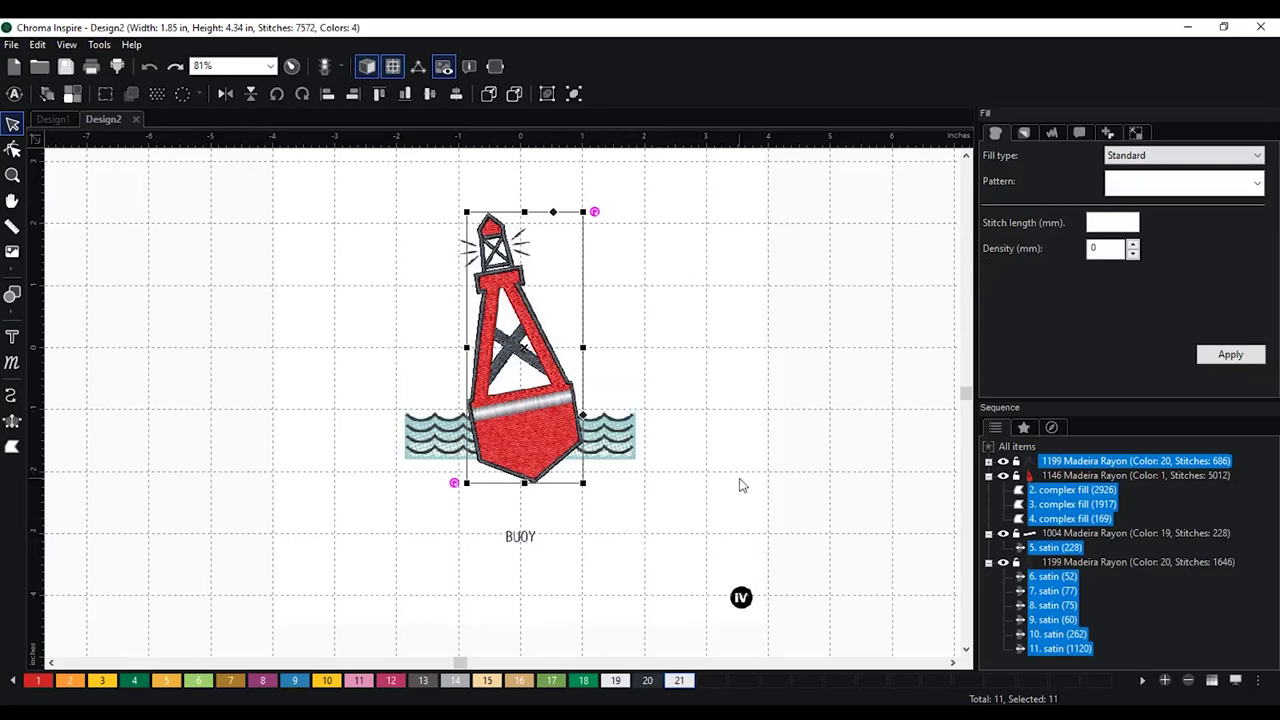
pyautogui.scroll(-1, 740, 485)
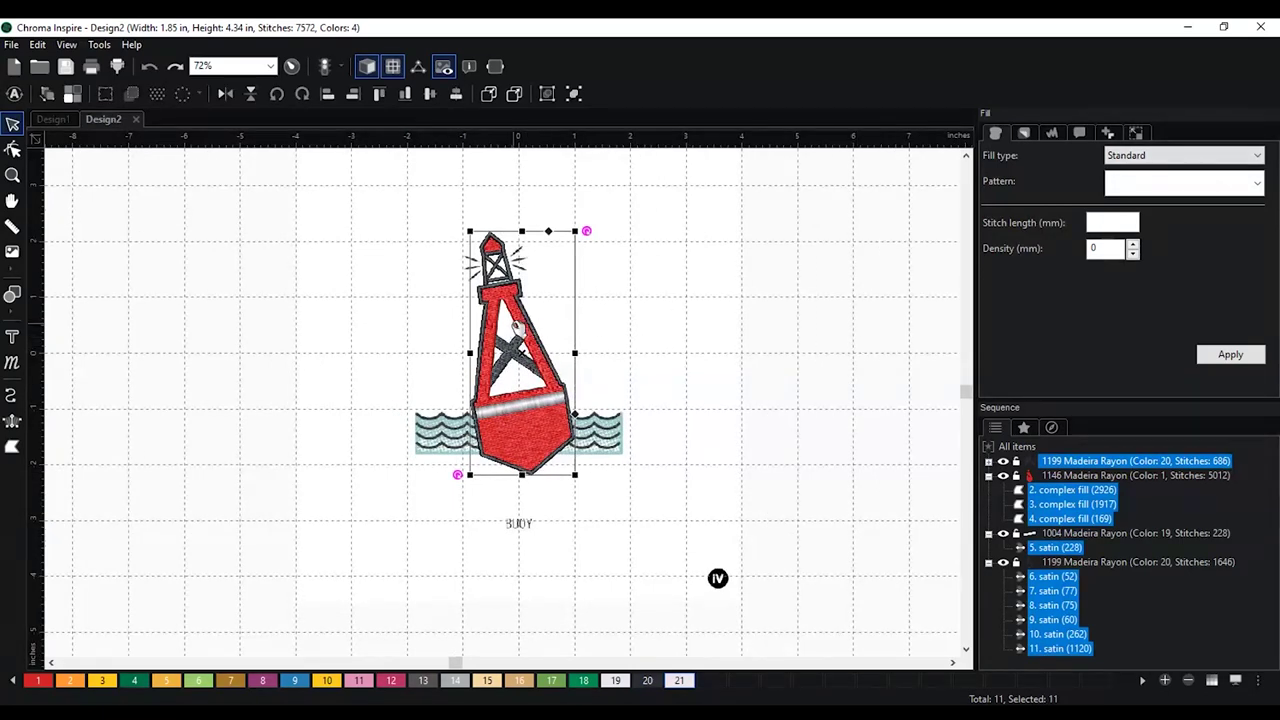
pyautogui.rightClick(518, 328)
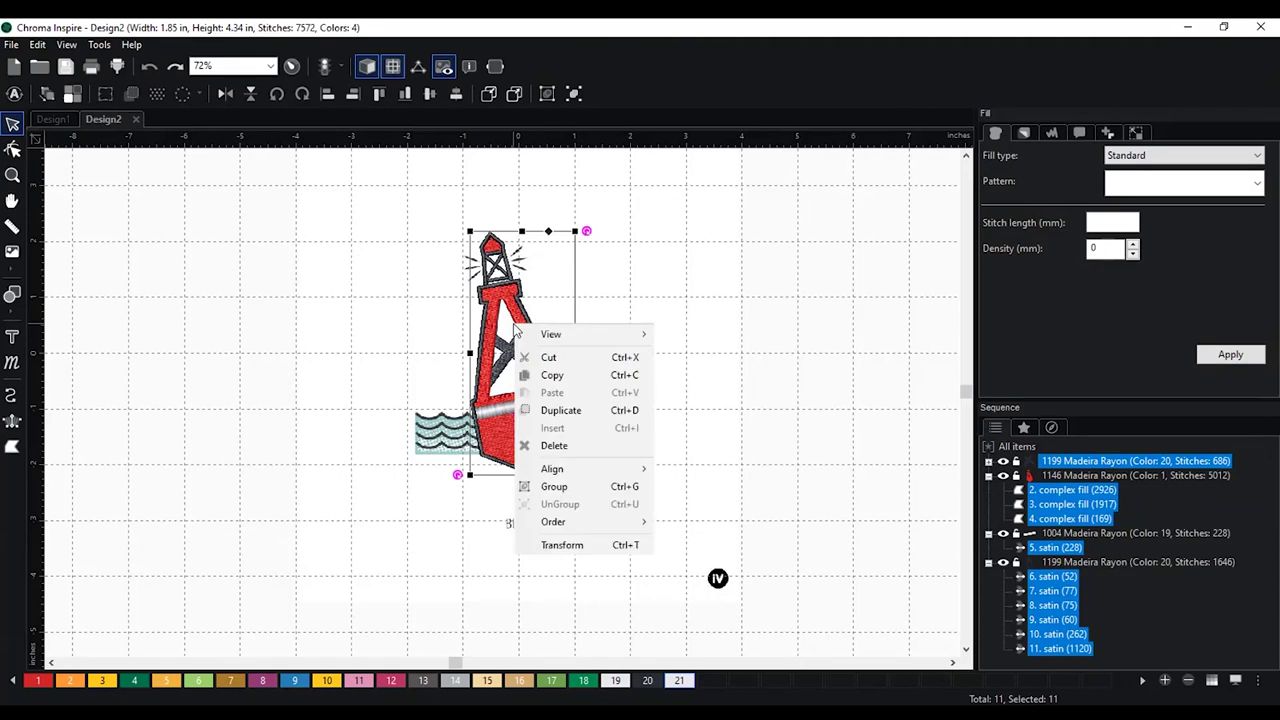
pyautogui.click(558, 490)
pyautogui.moveTo(528, 336); pyautogui.dragTo(777, 330)
pyautogui.scroll(1, 640, 580)
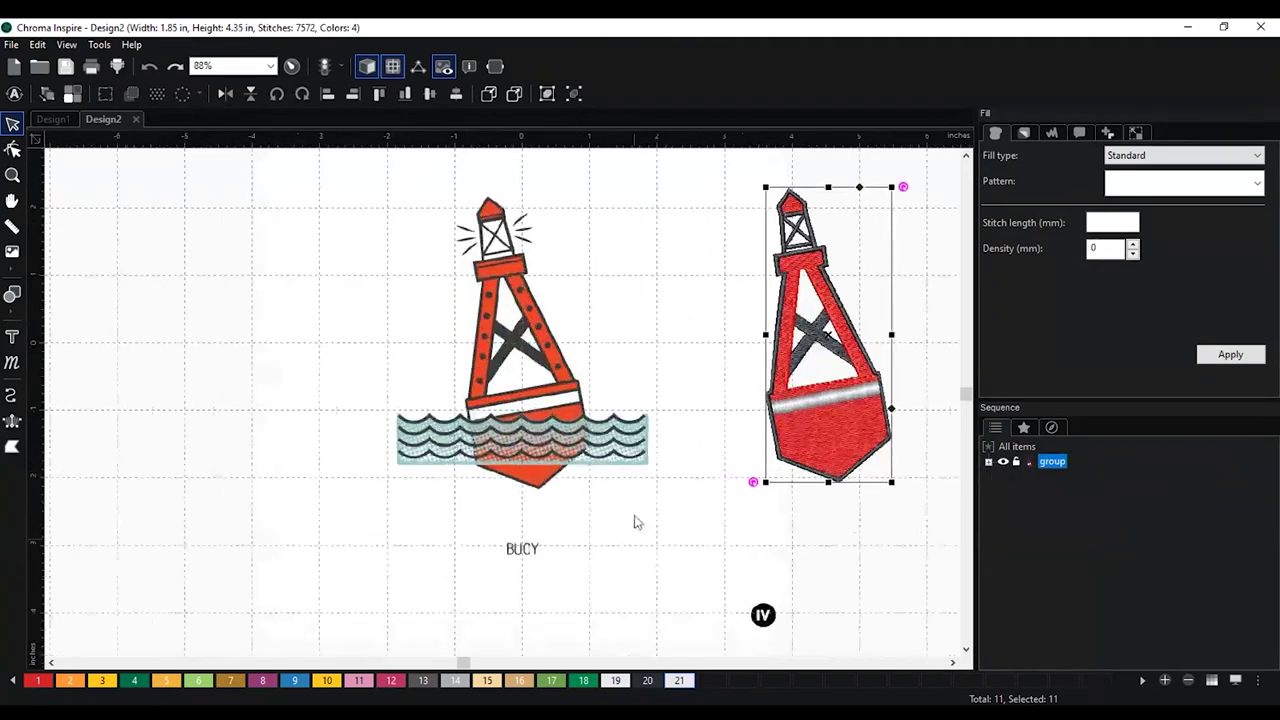
# Hide the grouped buoy embroidery briefly and show it again beside the artwork
pyautogui.scroll(2, 608, 483)
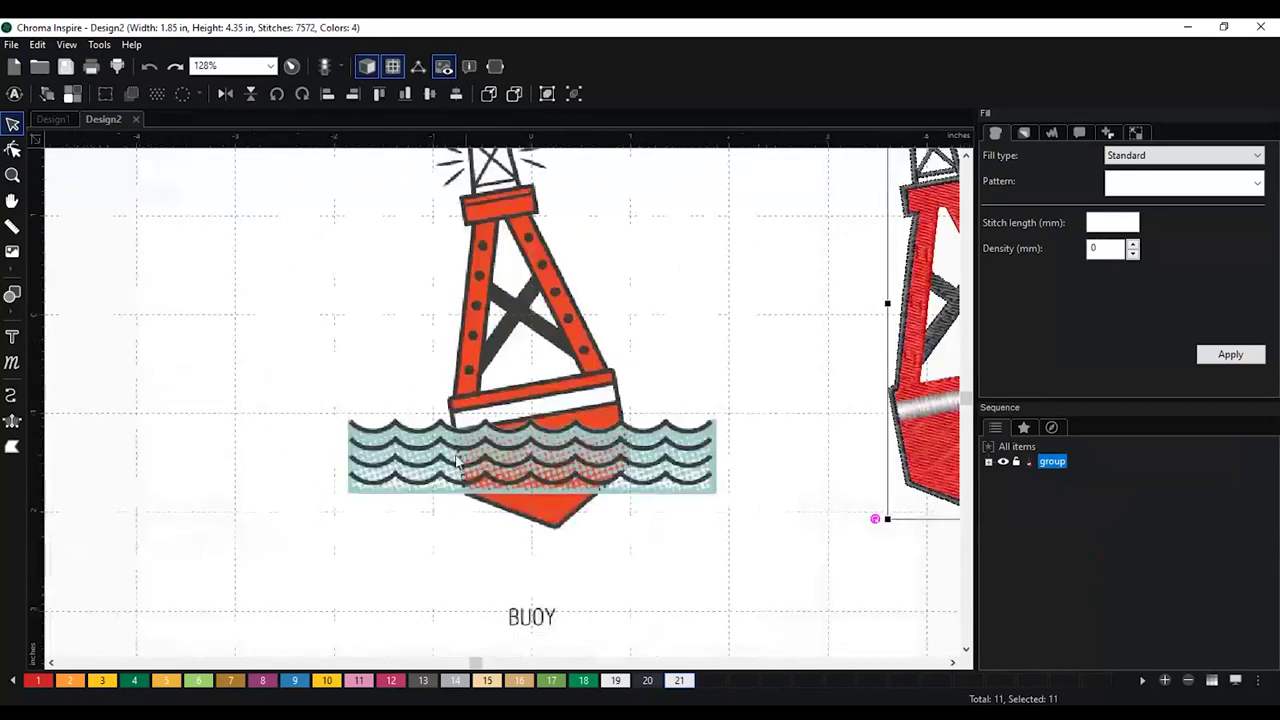
pyautogui.scroll(-2, 700, 438)
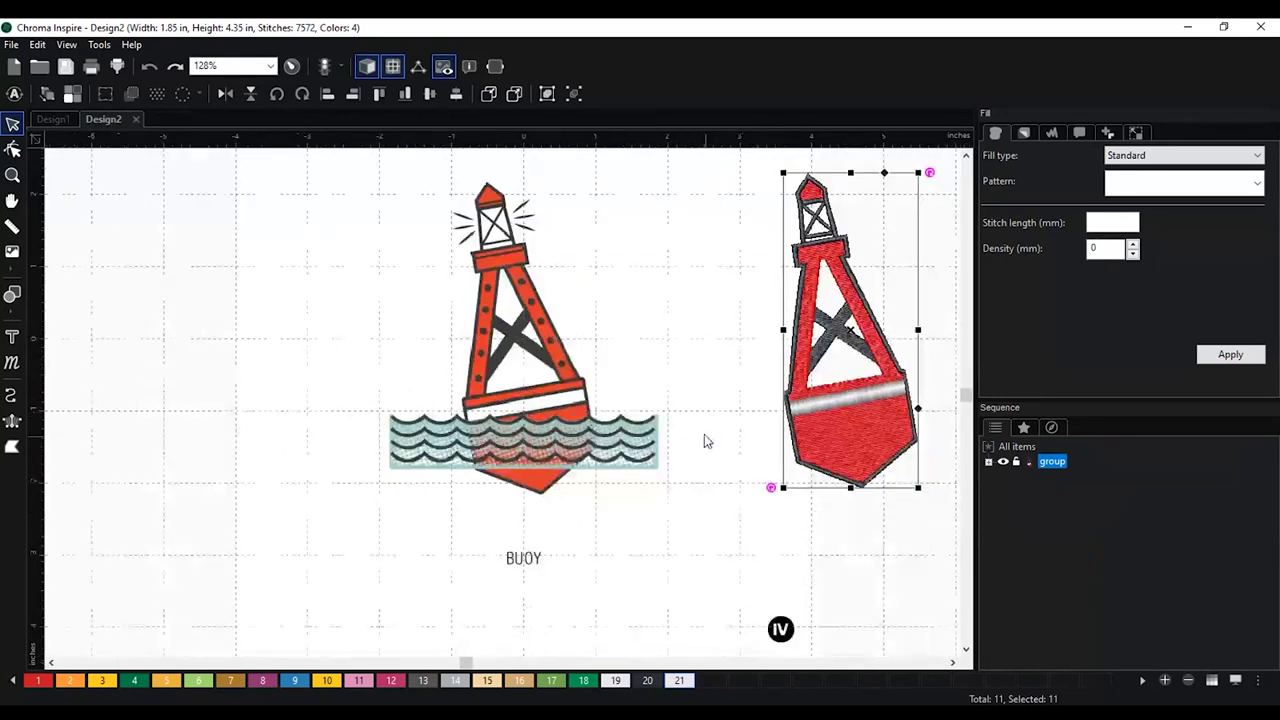
pyautogui.scroll(-1, 662, 382)
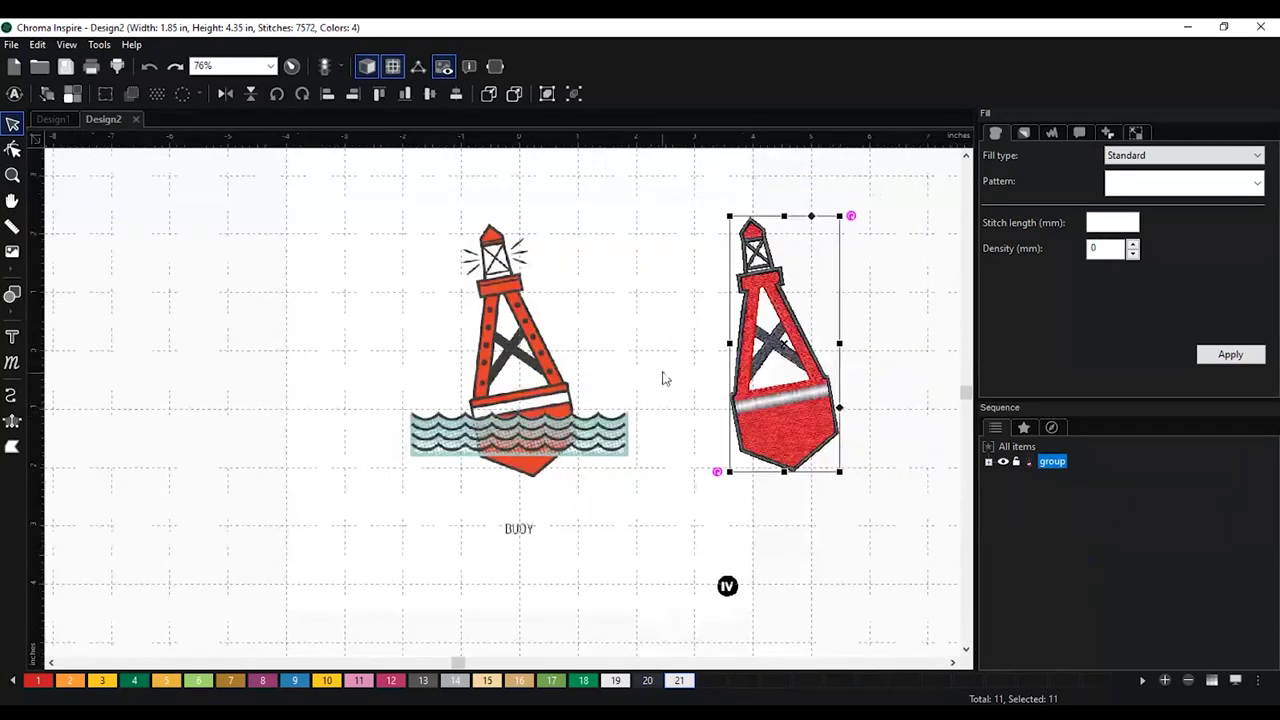
pyautogui.click(660, 366)
pyautogui.moveTo(646, 363); pyautogui.dragTo(574, 374)
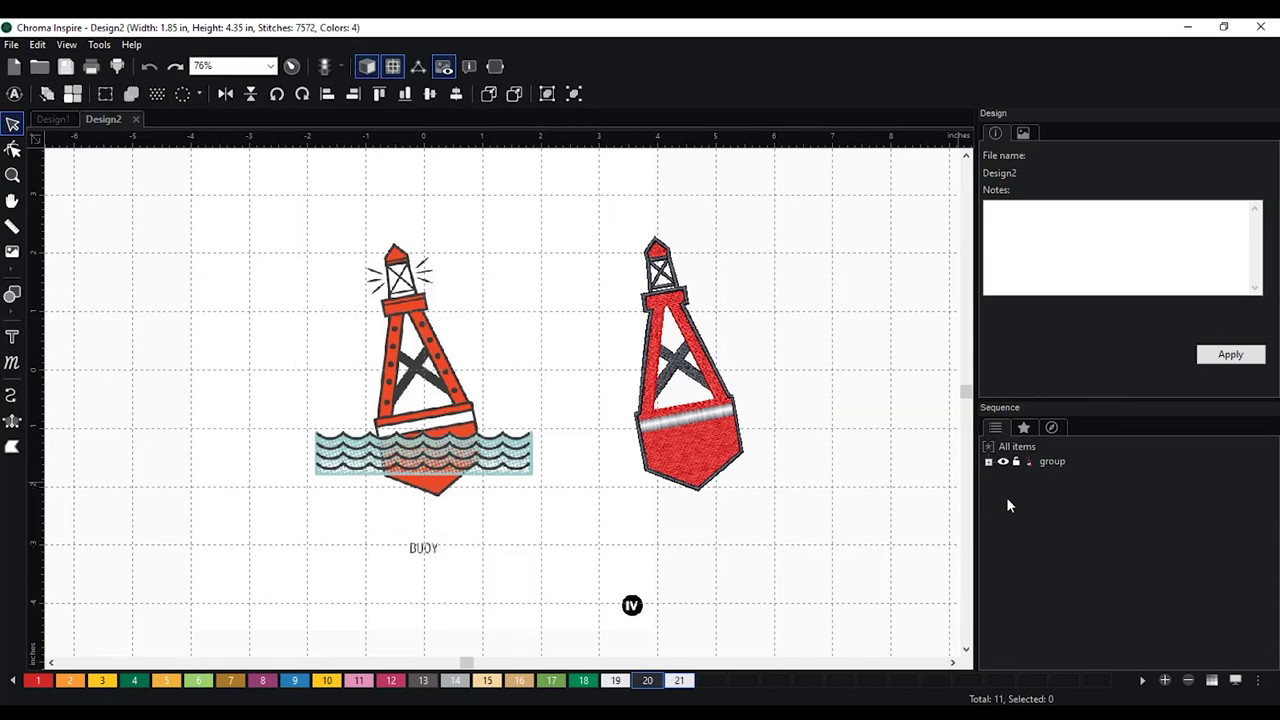
pyautogui.click(1003, 462)
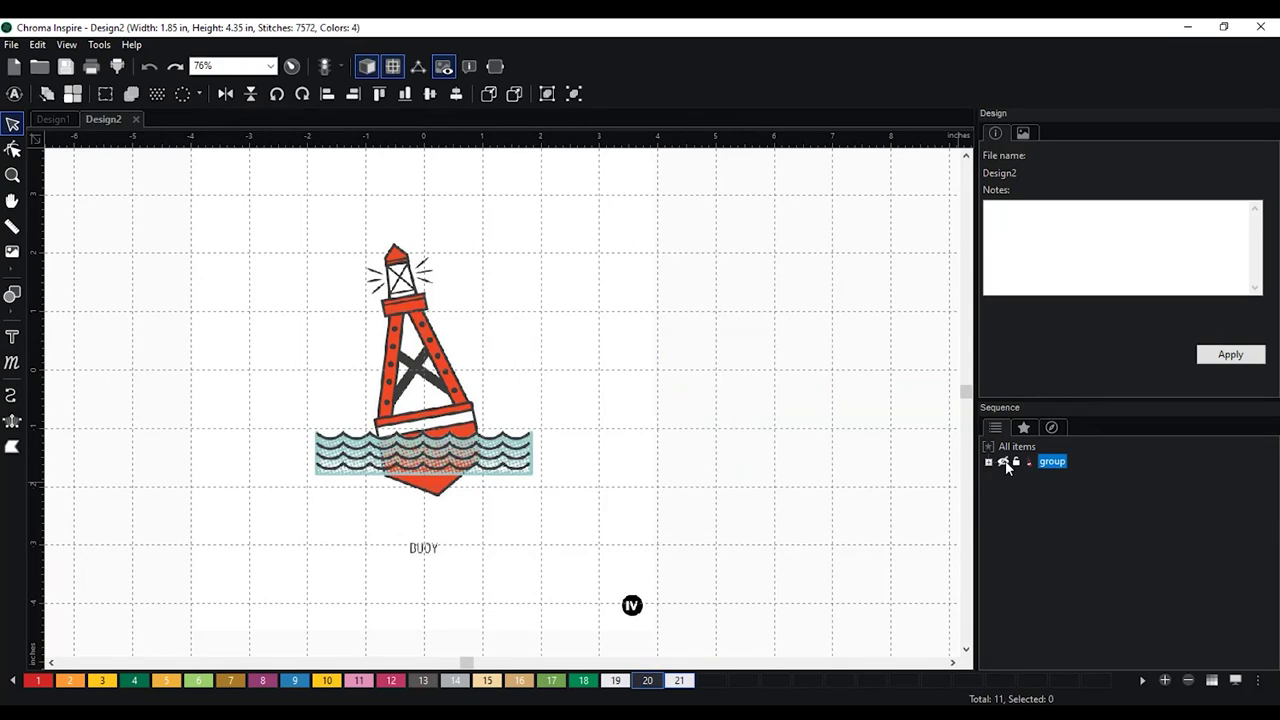
pyautogui.click(1004, 462)
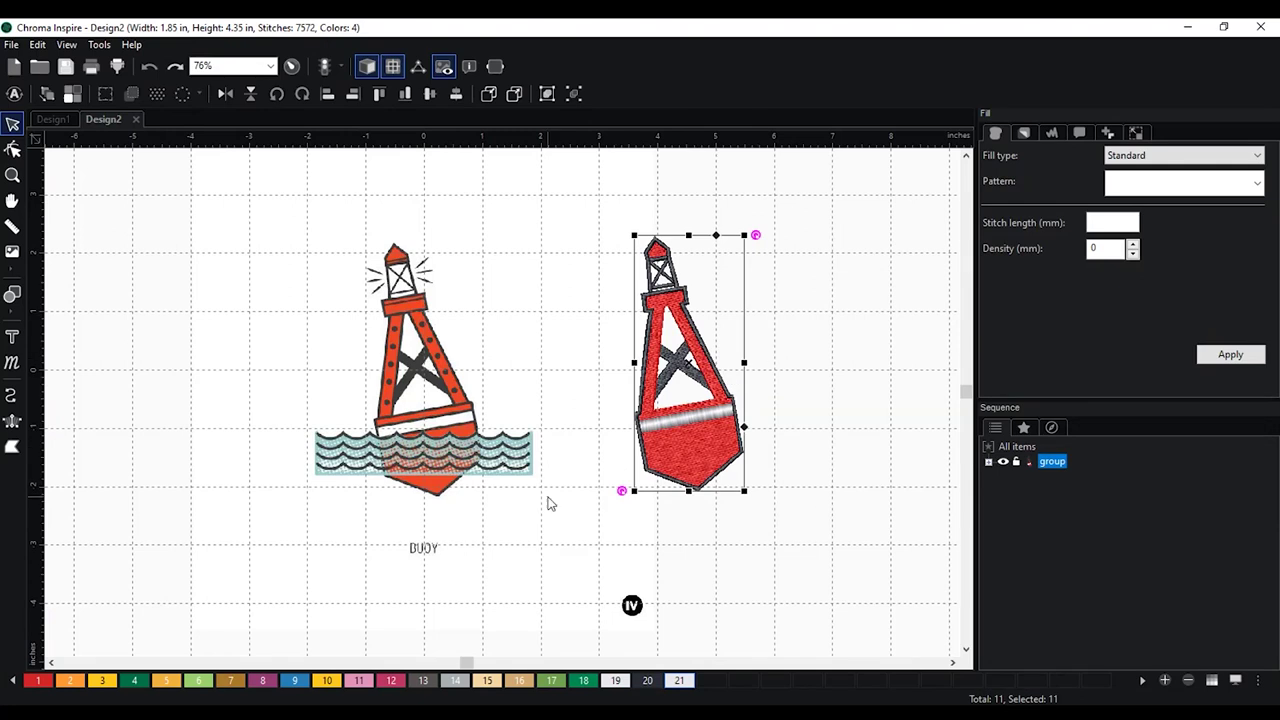
# Examine the artwork's dark wave lines and the teal halftone area where they overlap the buoy's hull
pyautogui.scroll(1, 520, 487)
pyautogui.scroll(1, 580, 366)
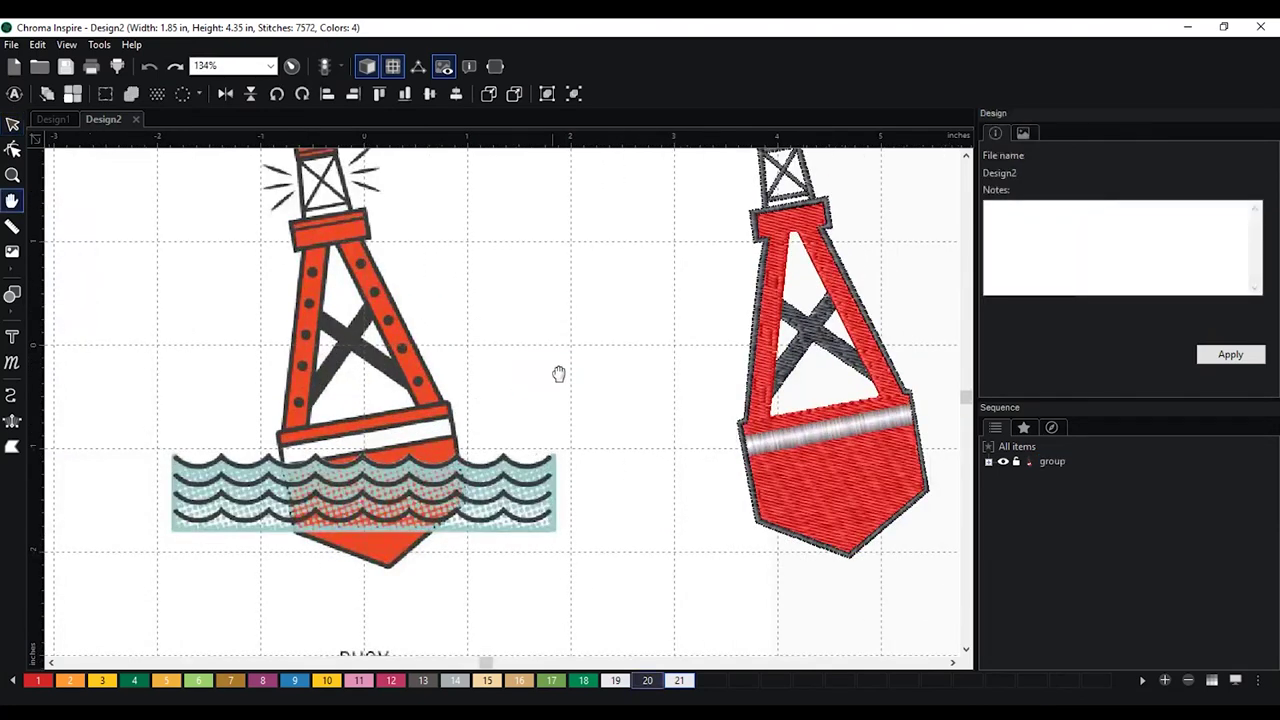
pyautogui.moveTo(560, 371); pyautogui.dragTo(780, 302)
pyautogui.scroll(3, 677, 326)
pyautogui.press('space')
pyautogui.scroll(2, 714, 350)
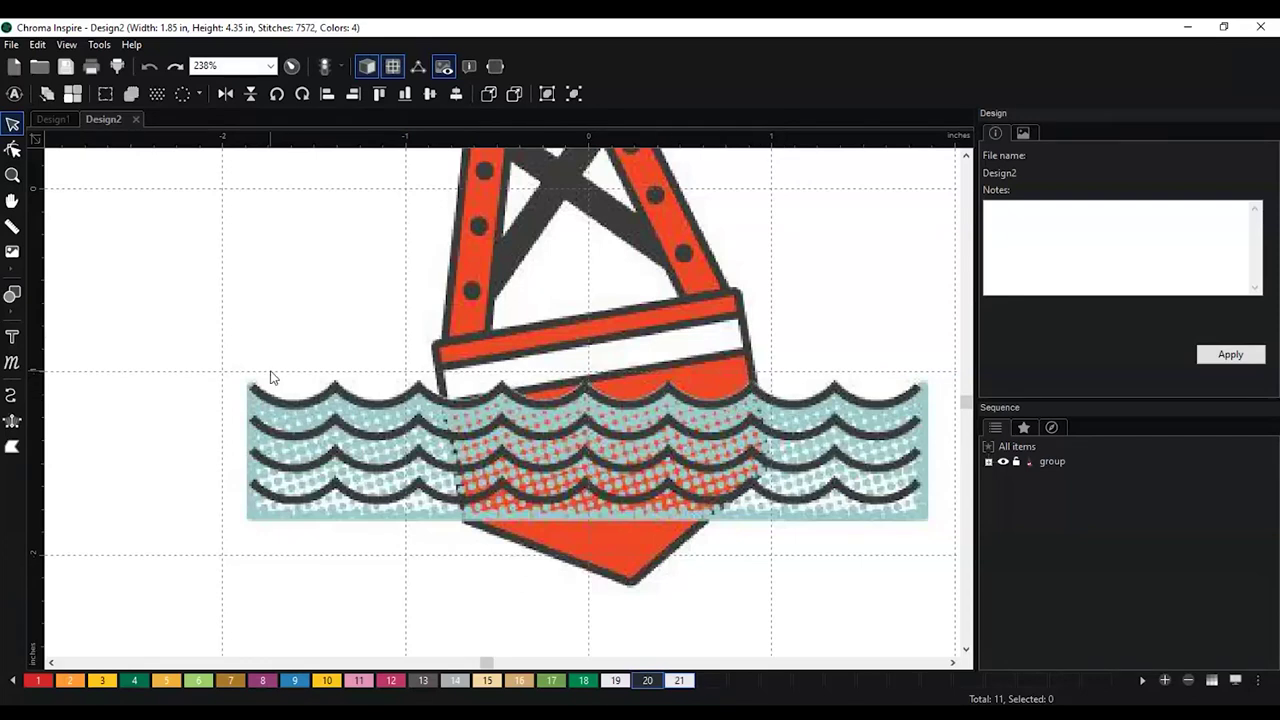
pyautogui.scroll(2, 270, 378)
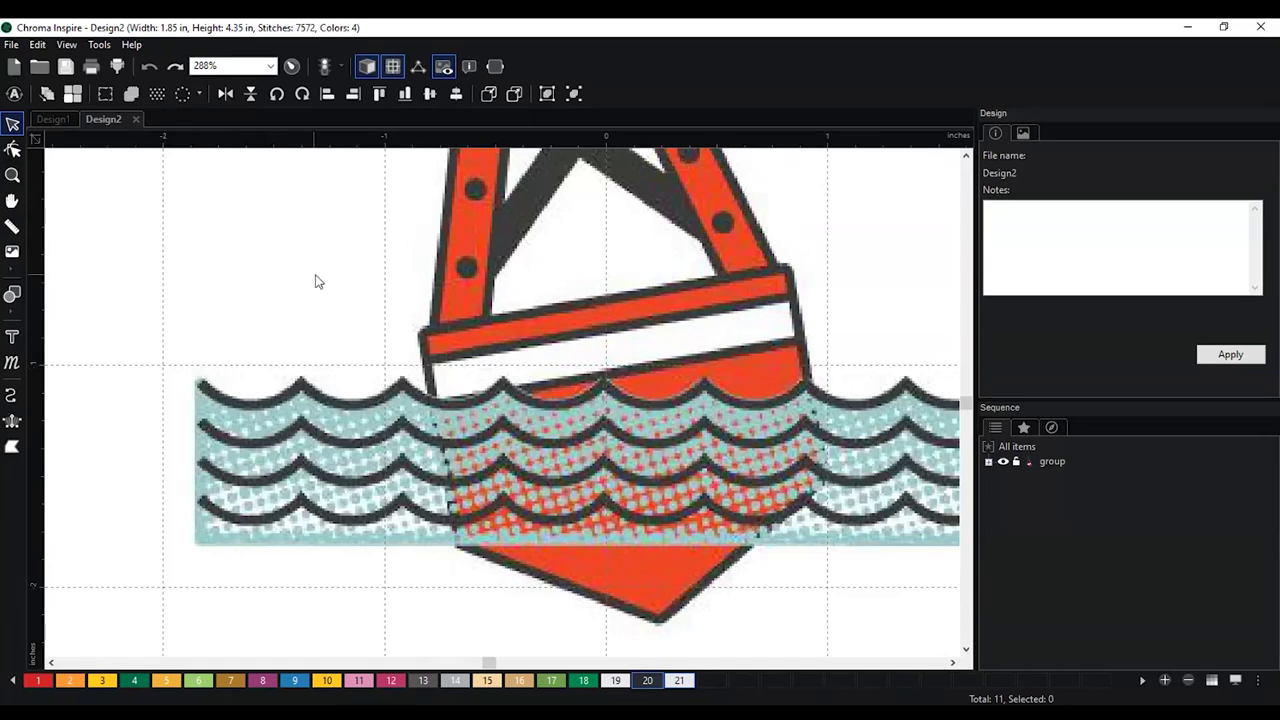
pyautogui.scroll(2, 318, 280)
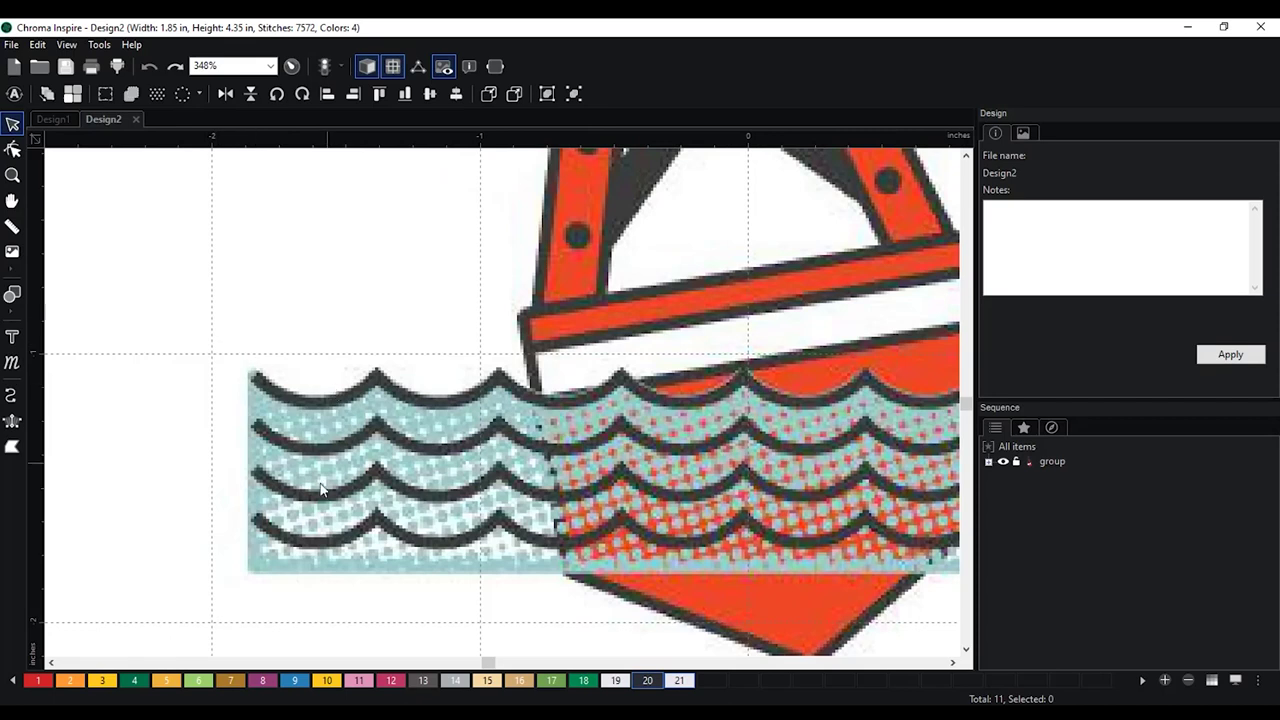
pyautogui.scroll(-2, 397, 568)
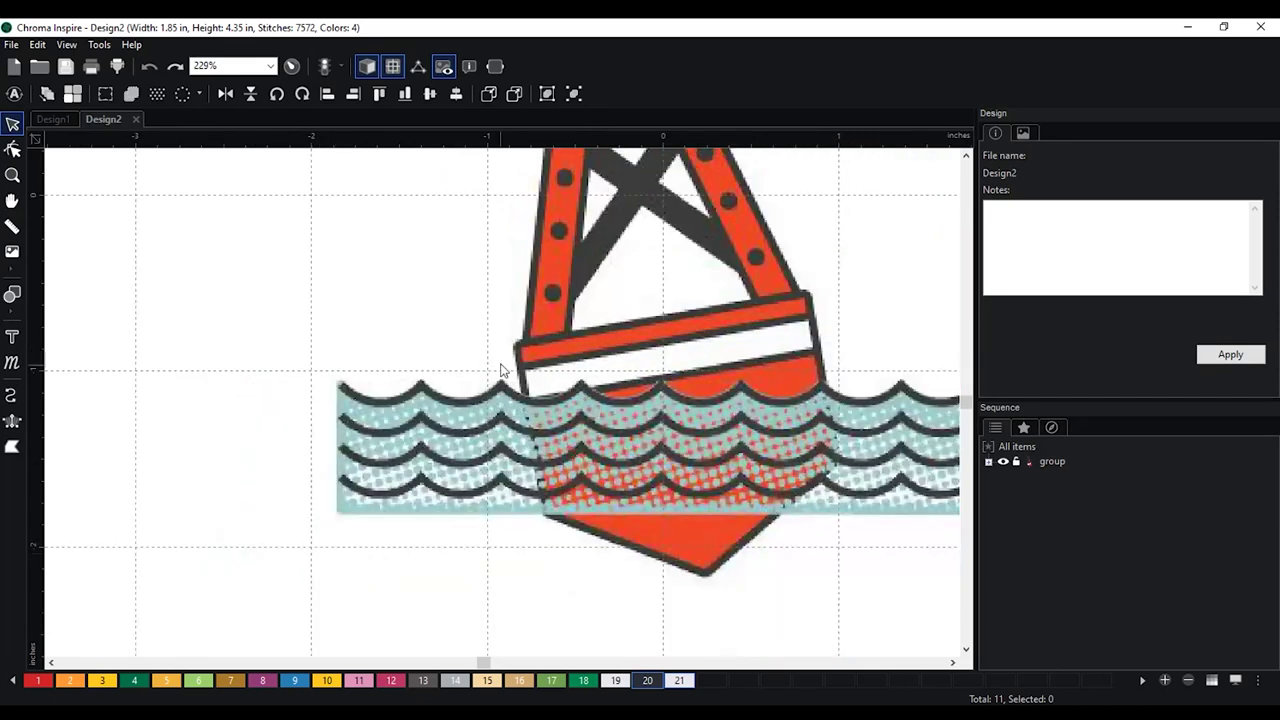
pyautogui.scroll(4, 406, 331)
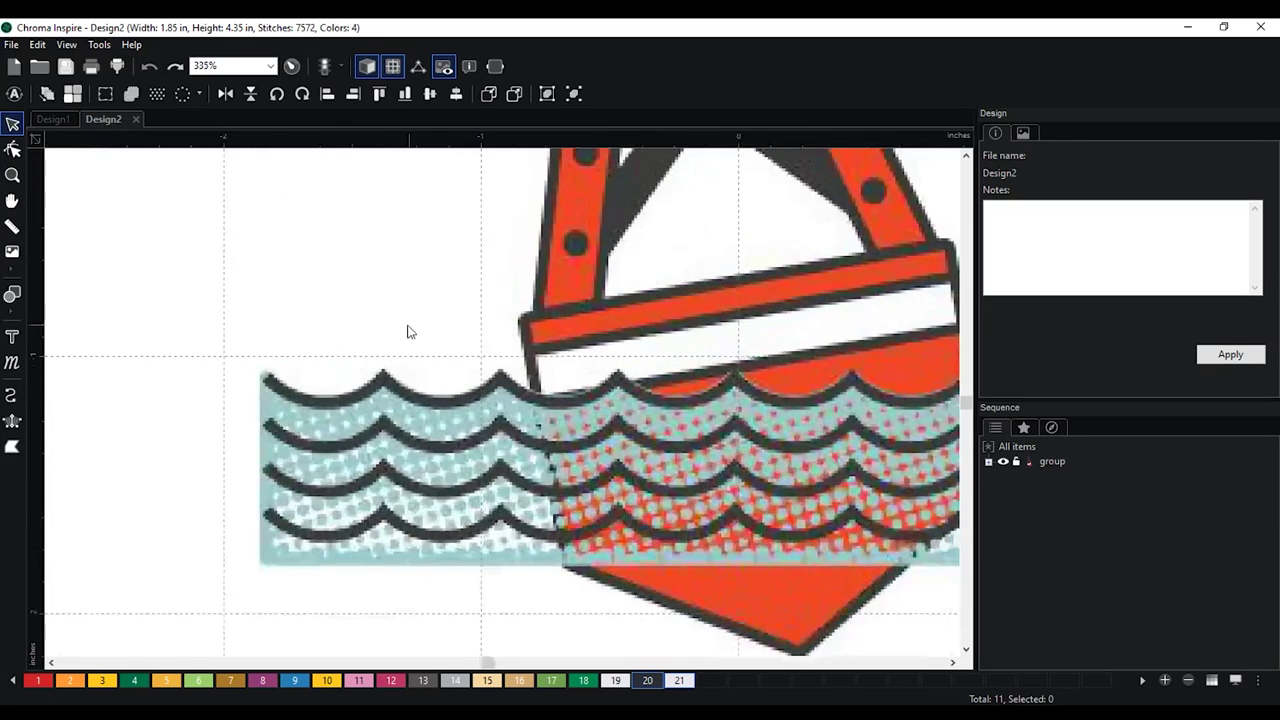
pyautogui.scroll(3, 504, 318)
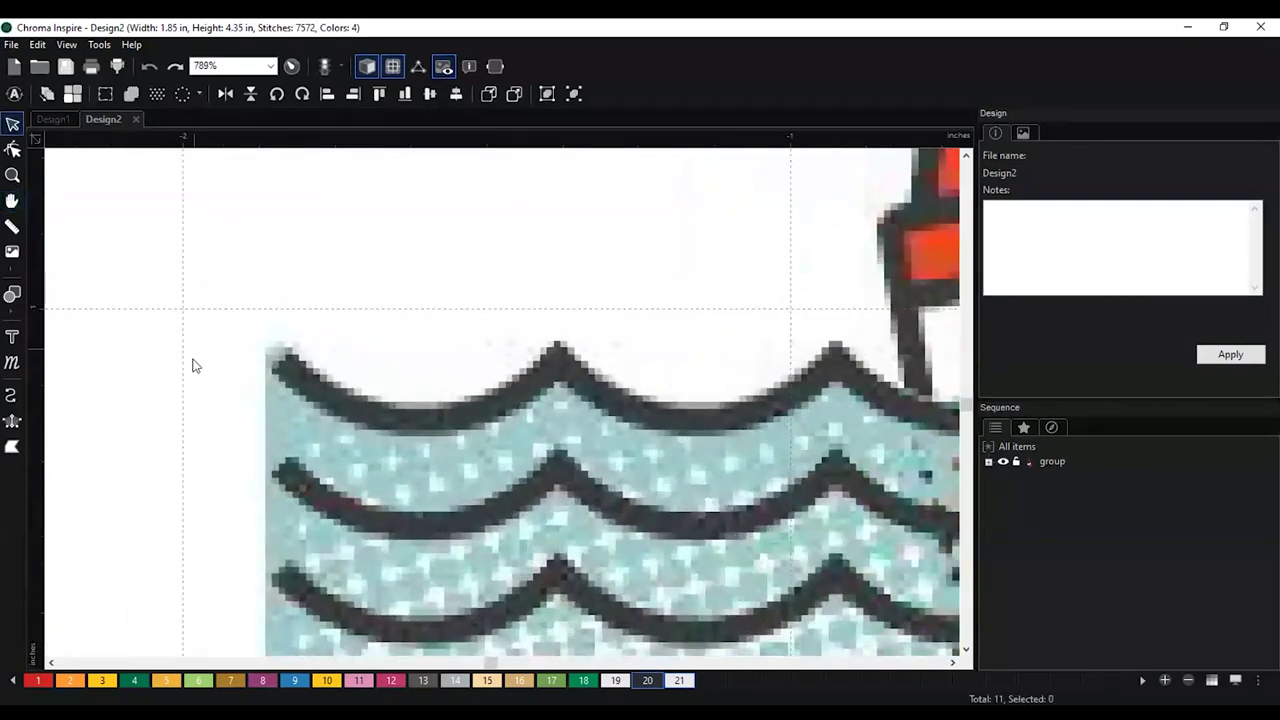
# Start a classic satin at the left end of the top wave line, placing two pairs of points across its tip
pyautogui.click(12, 422)
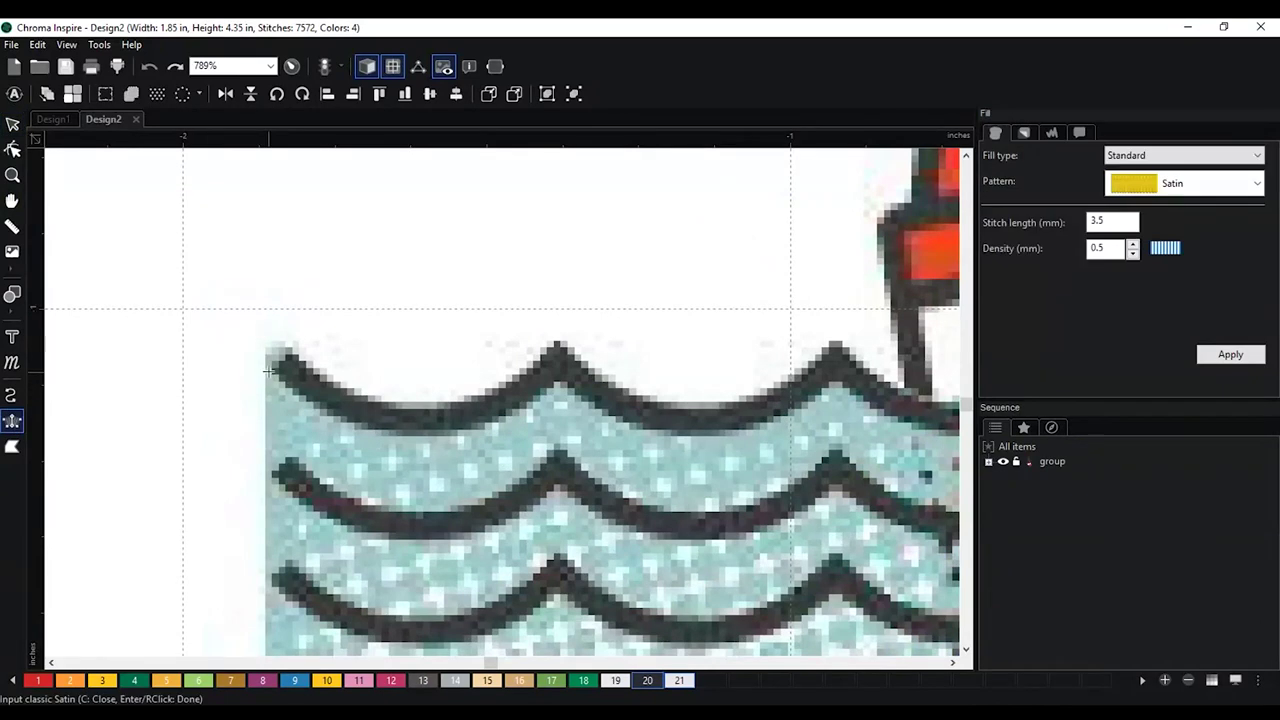
pyautogui.scroll(2, 278, 362)
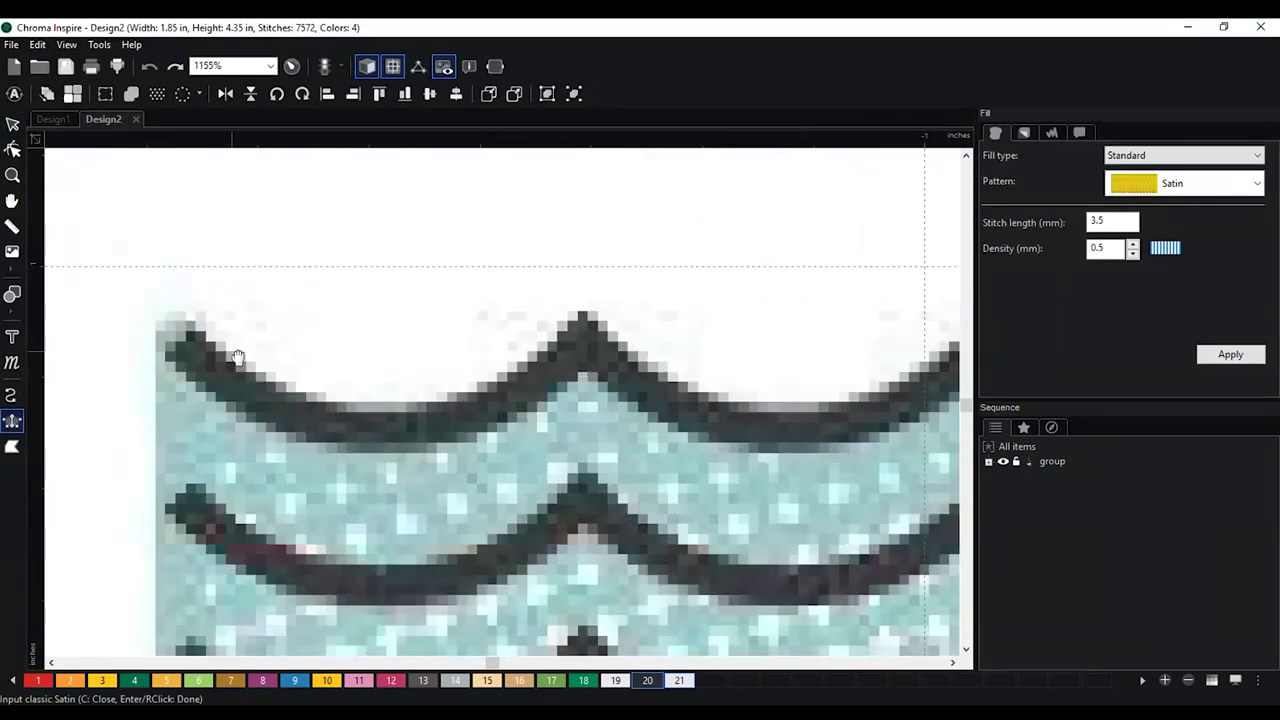
pyautogui.scroll(1, 347, 396)
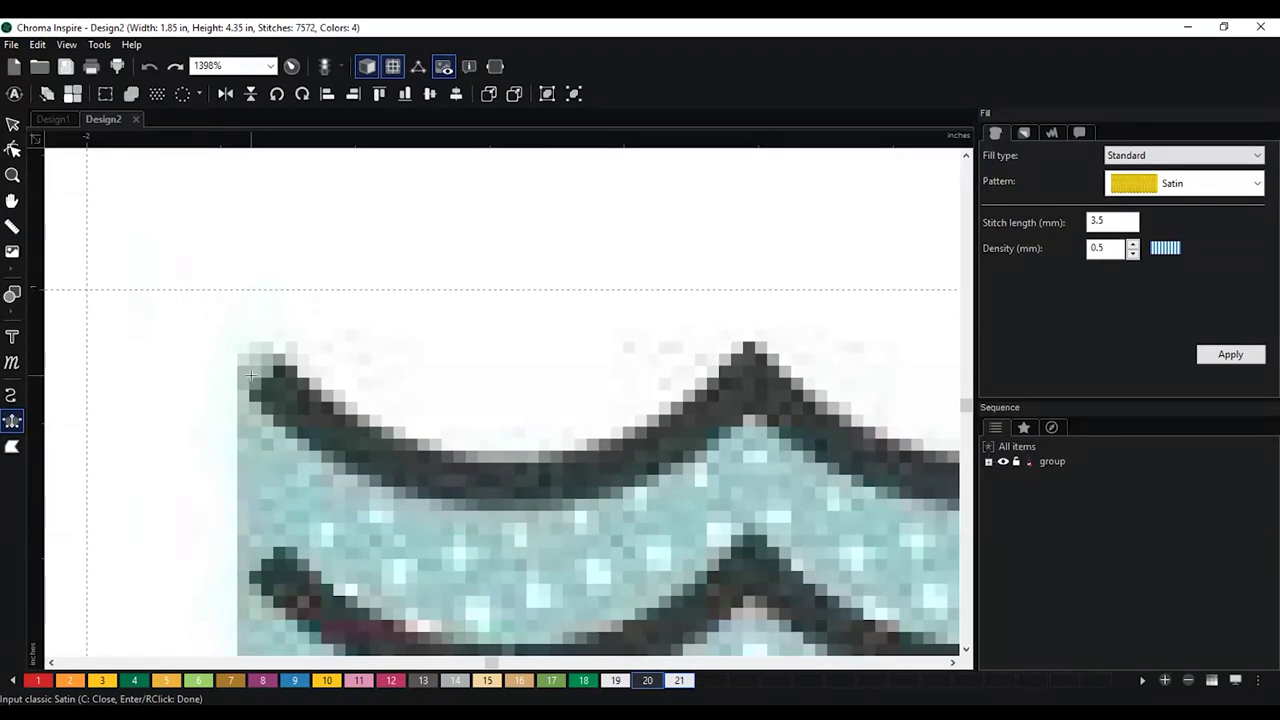
pyautogui.click(251, 374)
pyautogui.click(267, 362)
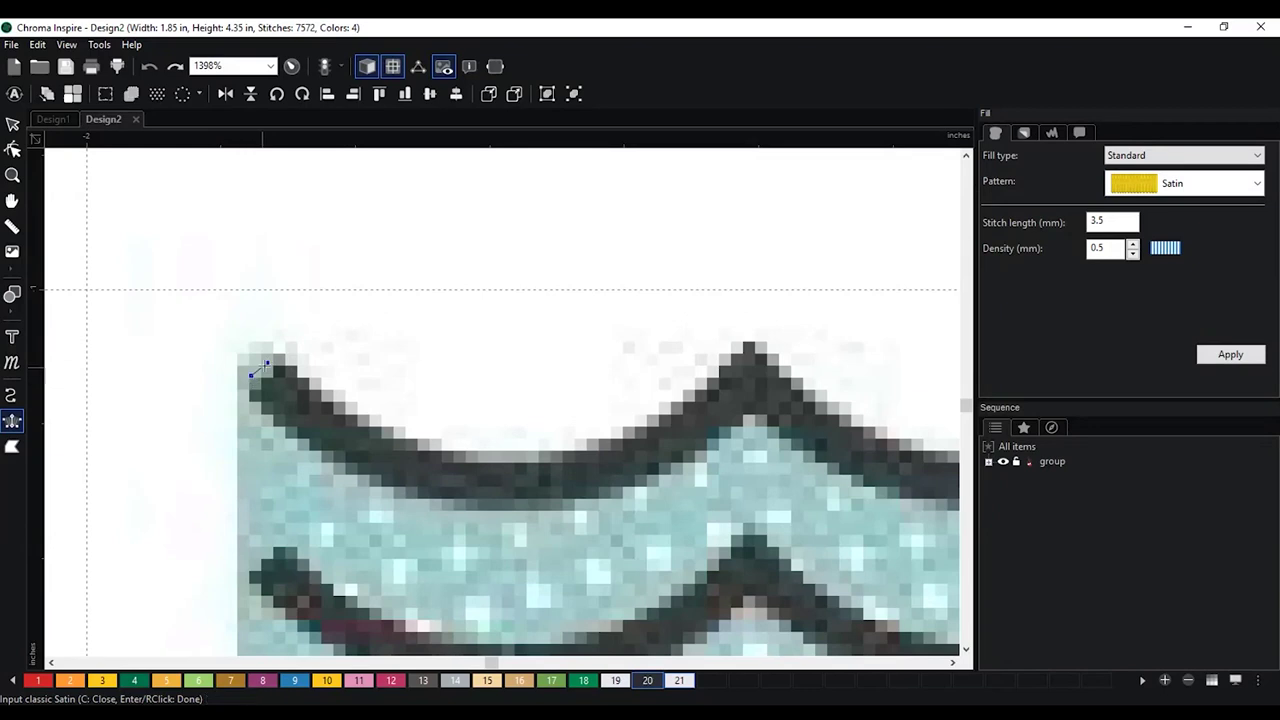
pyautogui.click(248, 395)
pyautogui.click(291, 361)
# Continue the classic satin down the first scallop of the top wave line, pairing points across the line to its lowest part
pyautogui.click(289, 432)
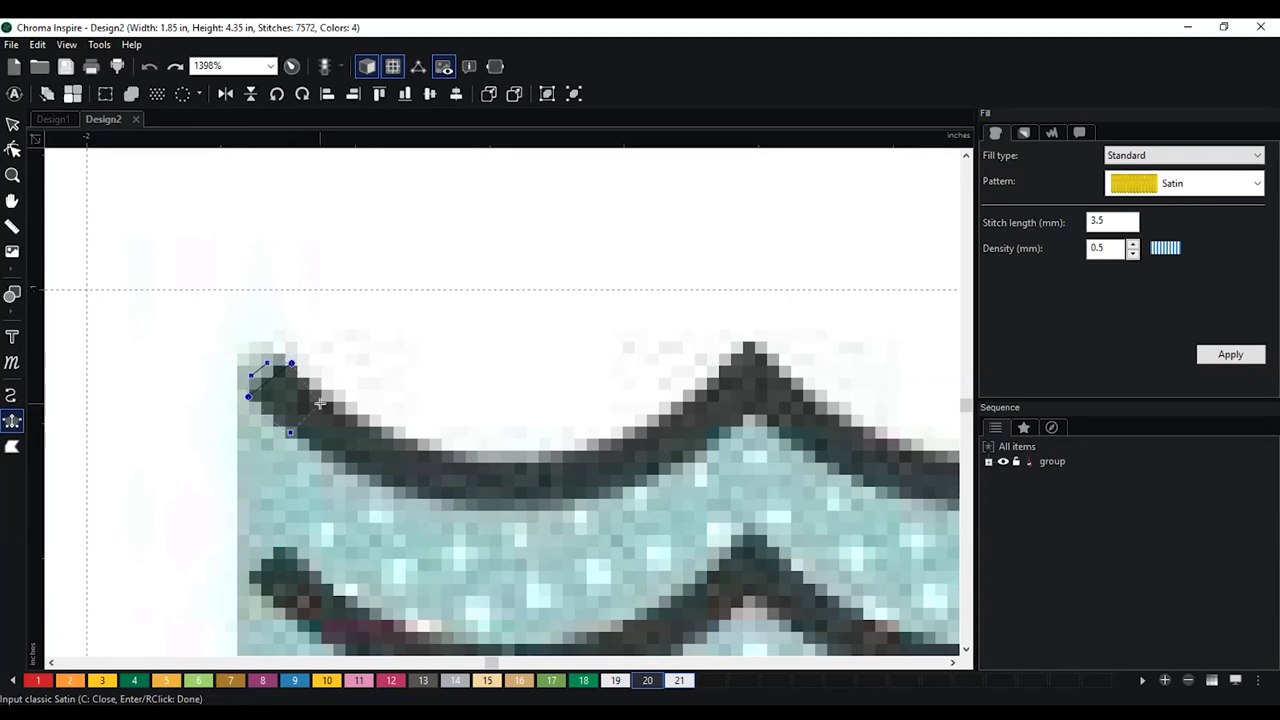
pyautogui.click(330, 396)
pyautogui.click(327, 459)
pyautogui.click(376, 422)
pyautogui.click(375, 481)
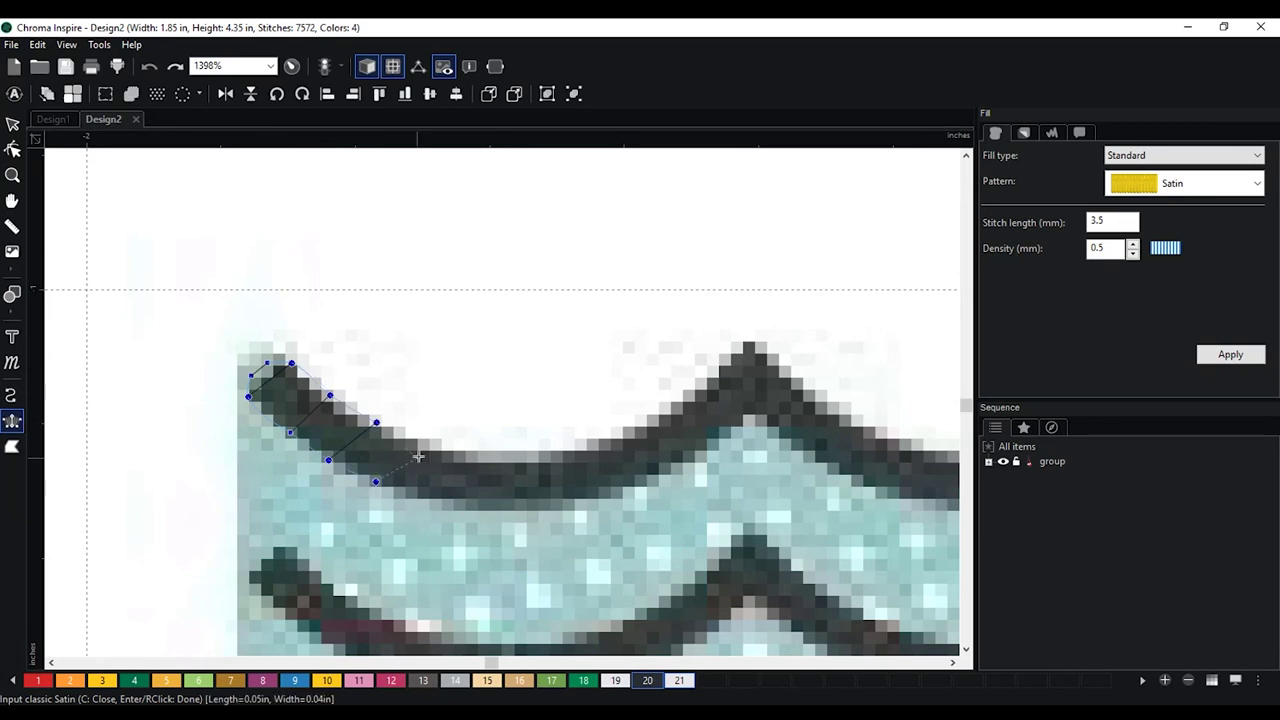
pyautogui.click(410, 438)
pyautogui.click(433, 502)
pyautogui.click(454, 447)
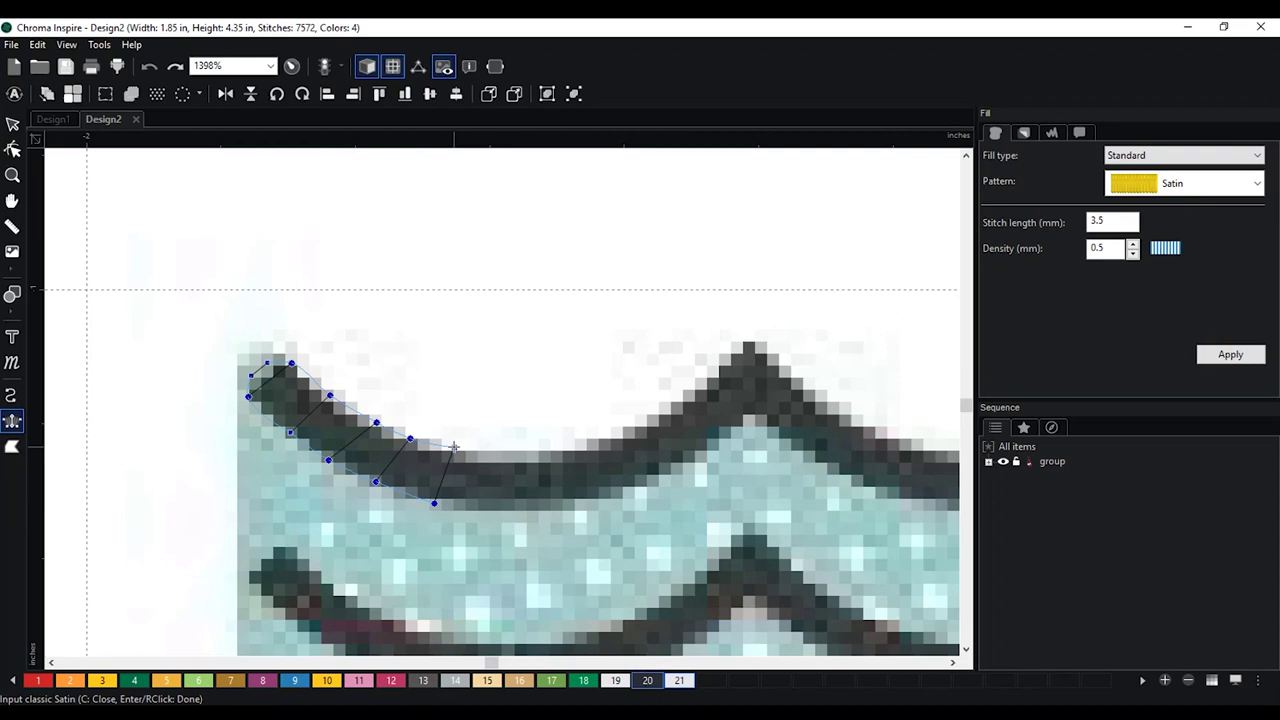
pyautogui.click(488, 508)
pyautogui.click(508, 451)
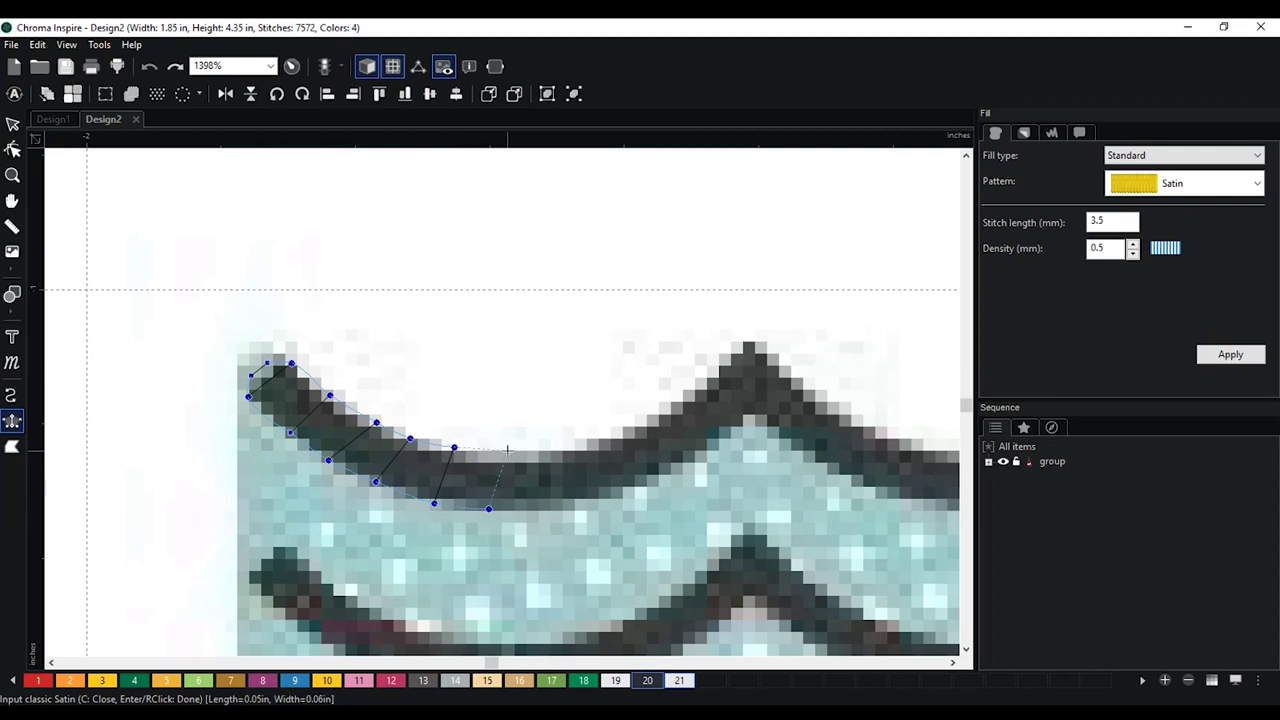
# Continue the satin's point pairs from the trough up to the first crest and finish the satin there
pyautogui.click(565, 507)
pyautogui.click(564, 448)
pyautogui.click(626, 493)
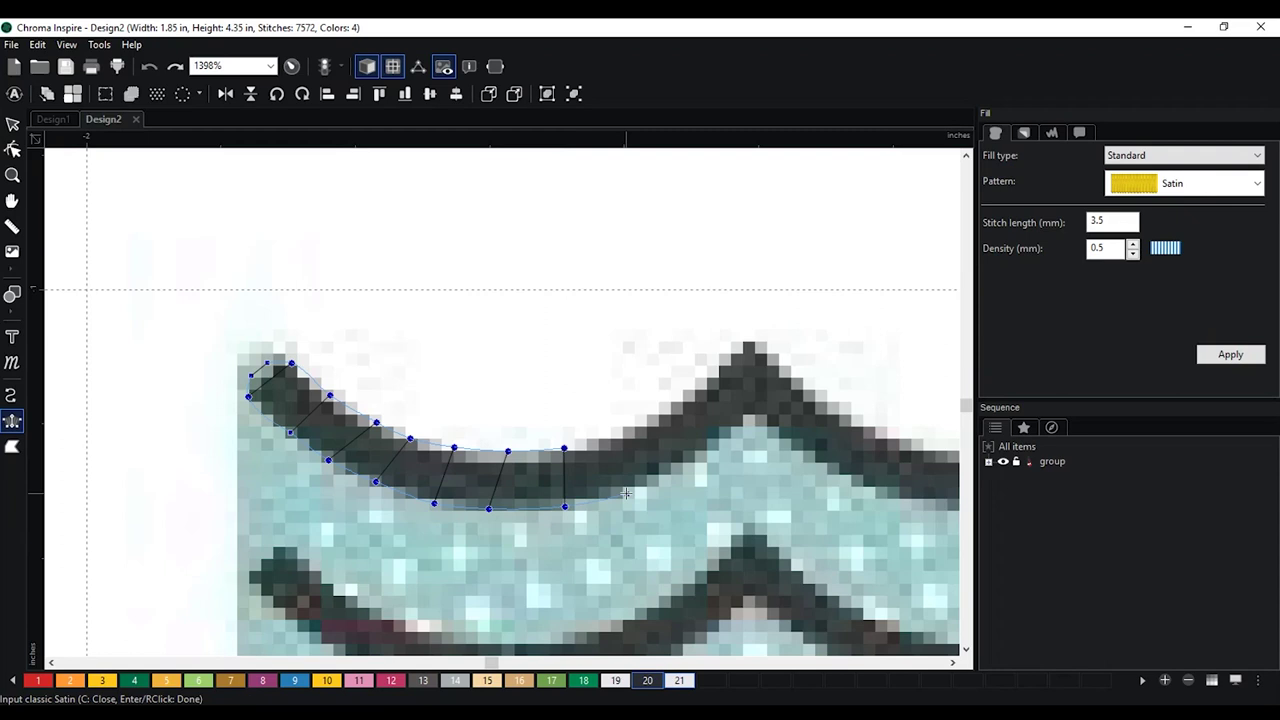
pyautogui.click(617, 438)
pyautogui.click(680, 470)
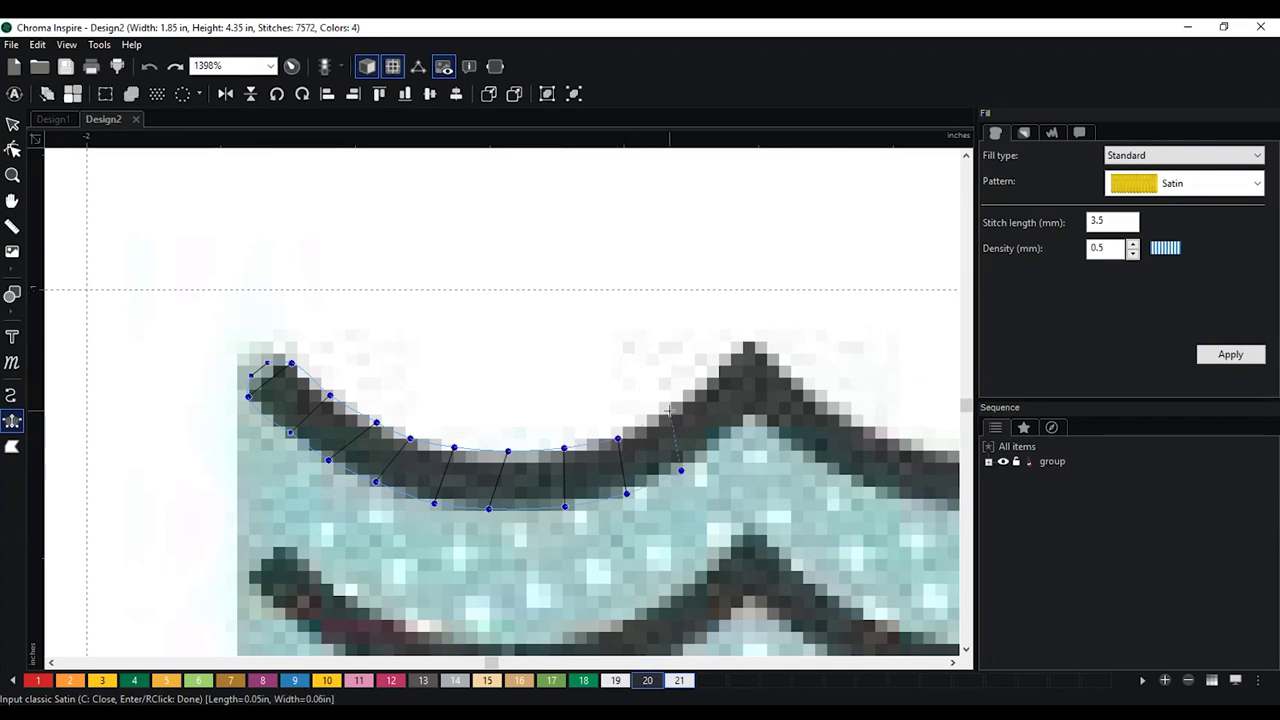
pyautogui.click(669, 409)
pyautogui.click(734, 429)
pyautogui.click(719, 371)
pyautogui.click(754, 413)
pyautogui.click(751, 343)
pyautogui.press('Return')
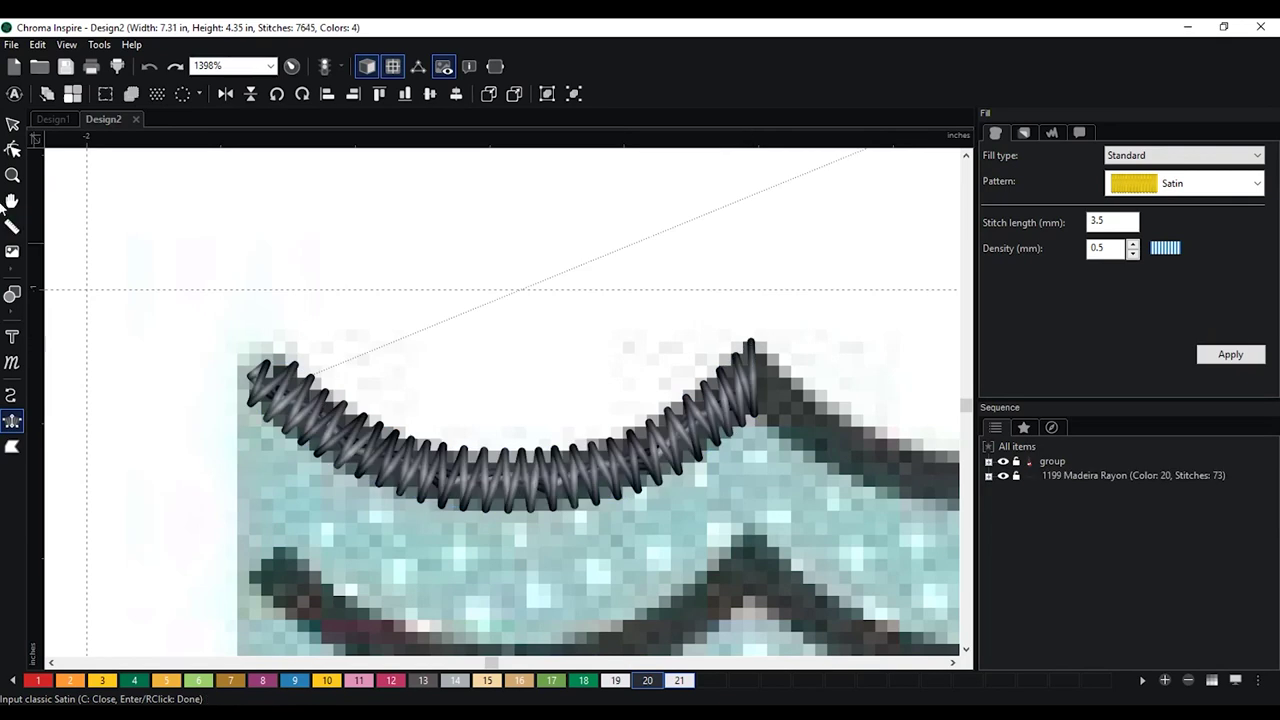
# Limit reshaping of the first scallop's satin to outlines and even out the spacing of its edge points near the trough
pyautogui.click(12, 148)
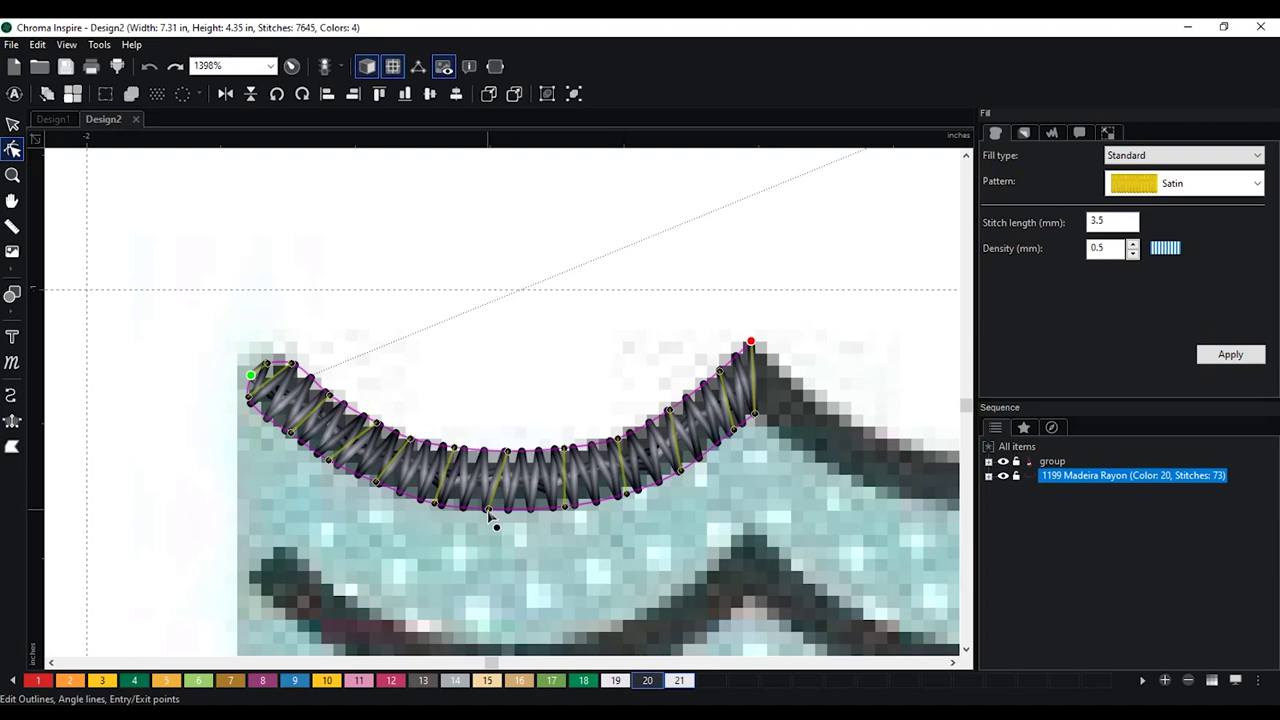
pyautogui.rightClick(490, 510)
pyautogui.moveTo(590, 334)
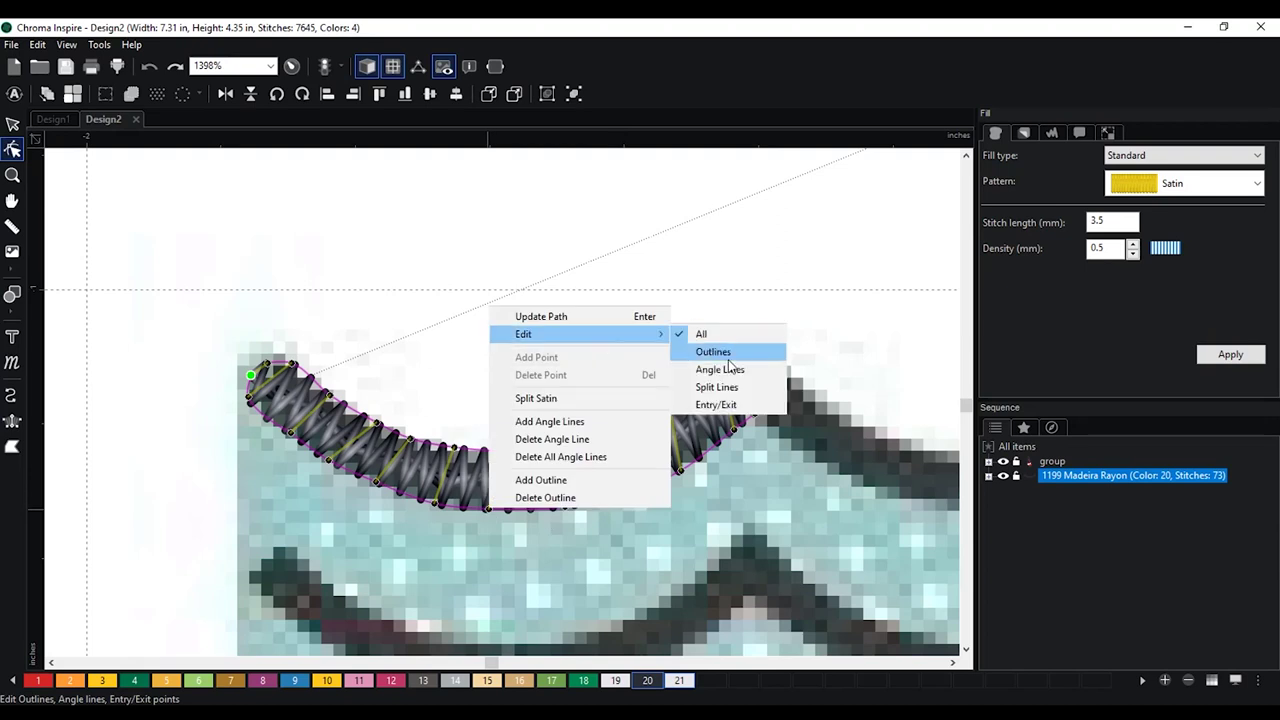
pyautogui.click(731, 353)
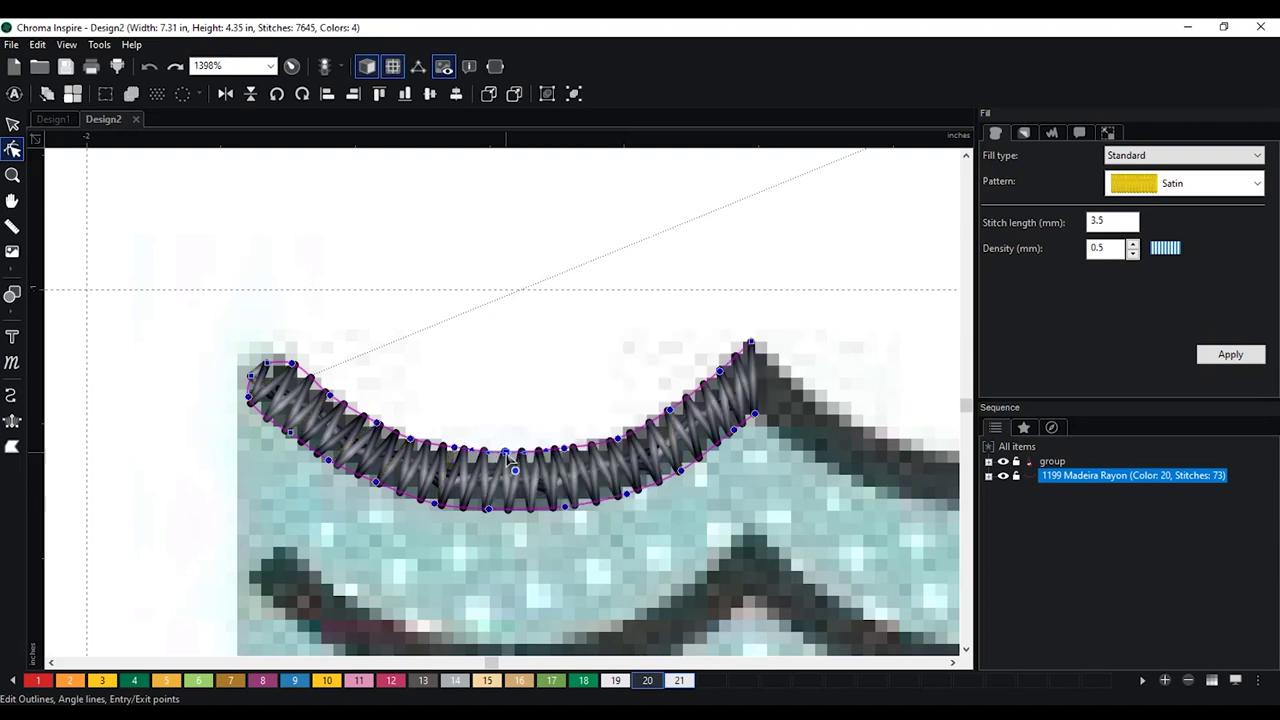
pyautogui.moveTo(507, 458); pyautogui.dragTo(458, 455)
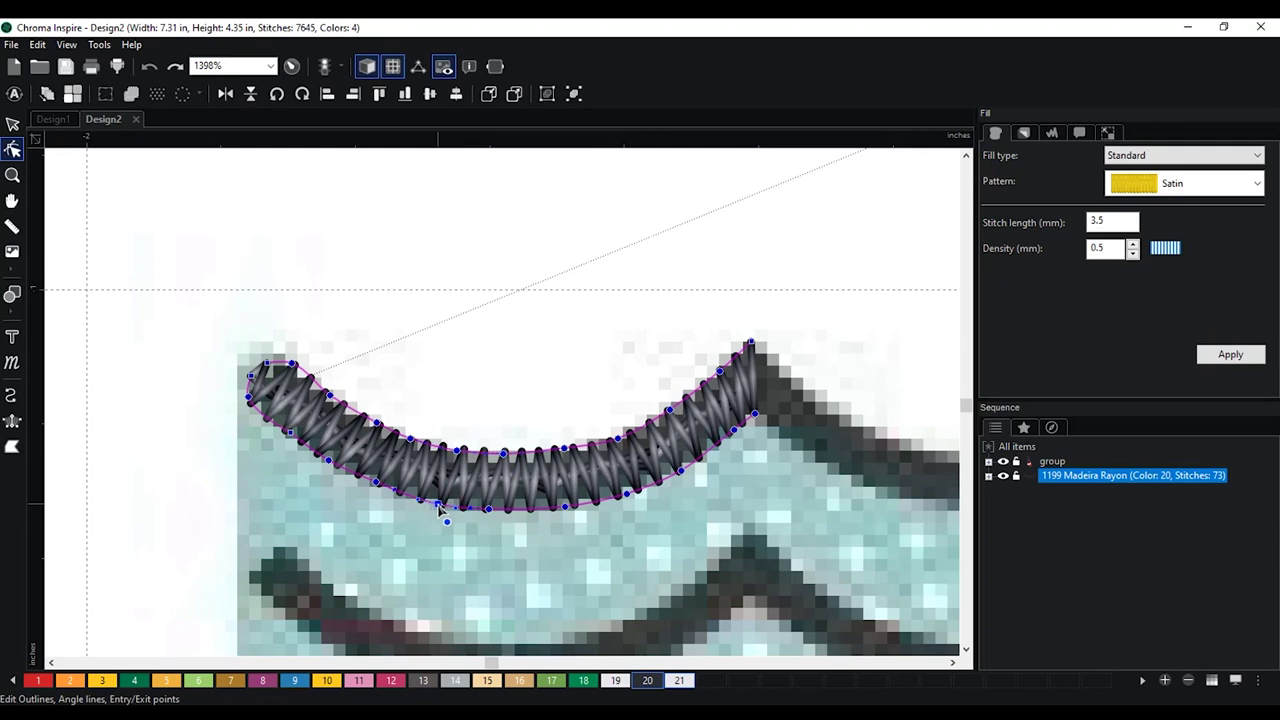
pyautogui.moveTo(436, 505); pyautogui.dragTo(501, 511)
pyautogui.scroll(3, 317, 340)
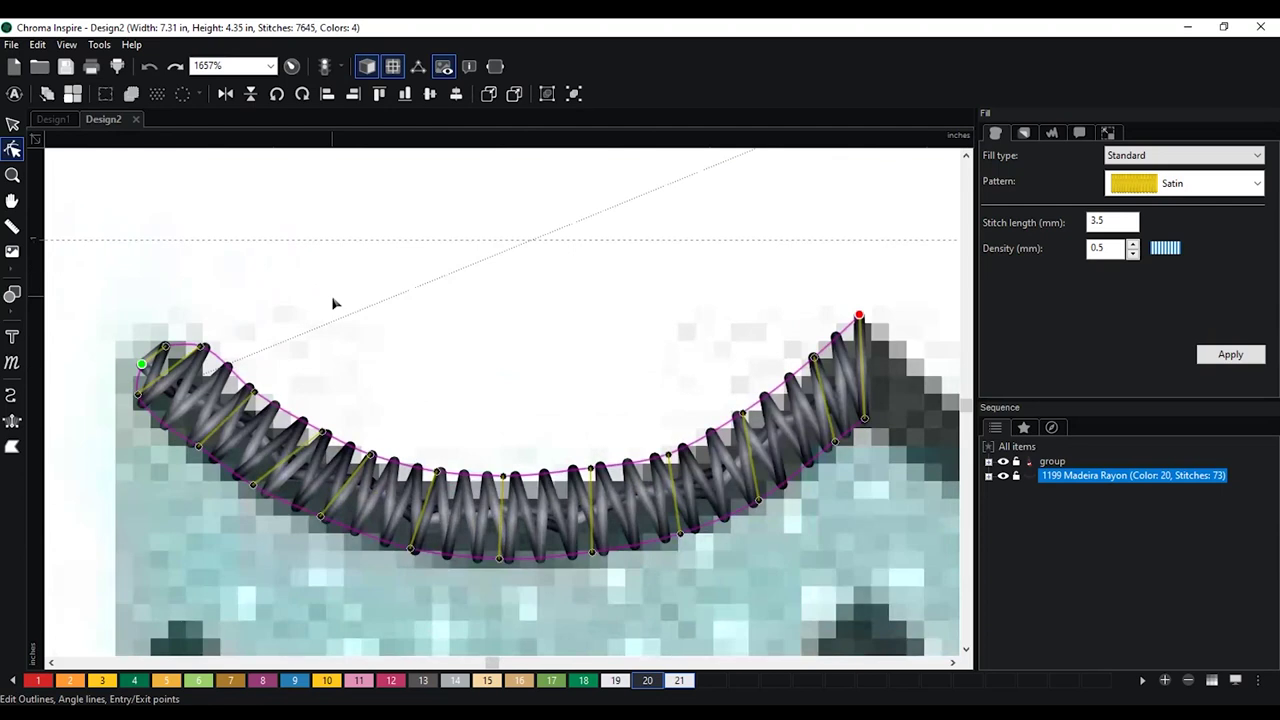
# Examine the stitches at the left tip of the first scallop's satin against the wave artwork
pyautogui.click(225, 310)
pyautogui.scroll(3, 434, 369)
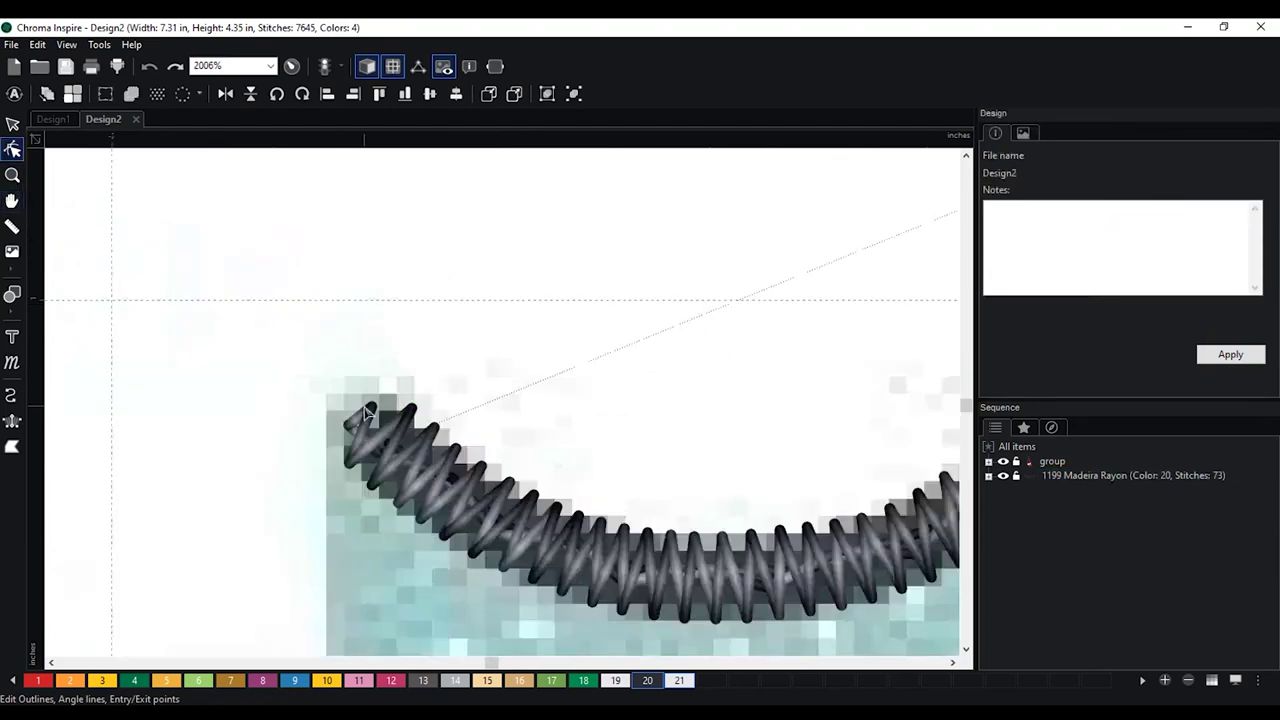
pyautogui.scroll(5, 368, 418)
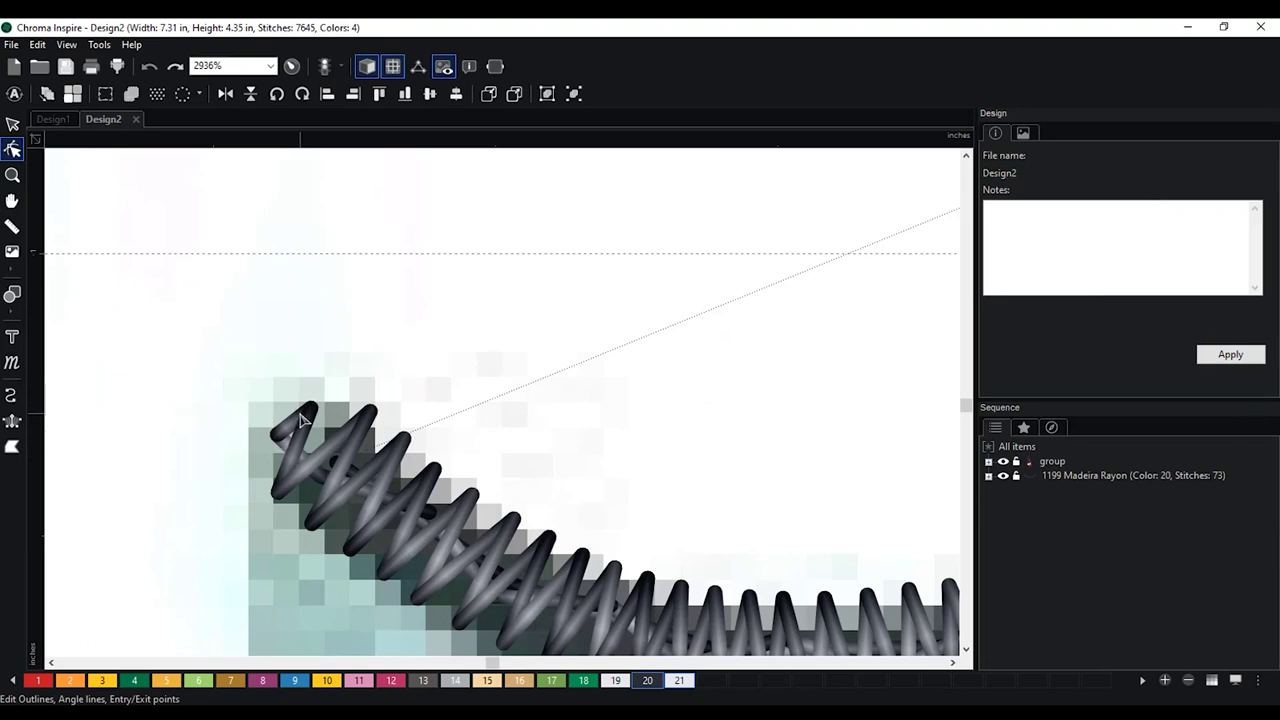
pyautogui.scroll(-8, 300, 418)
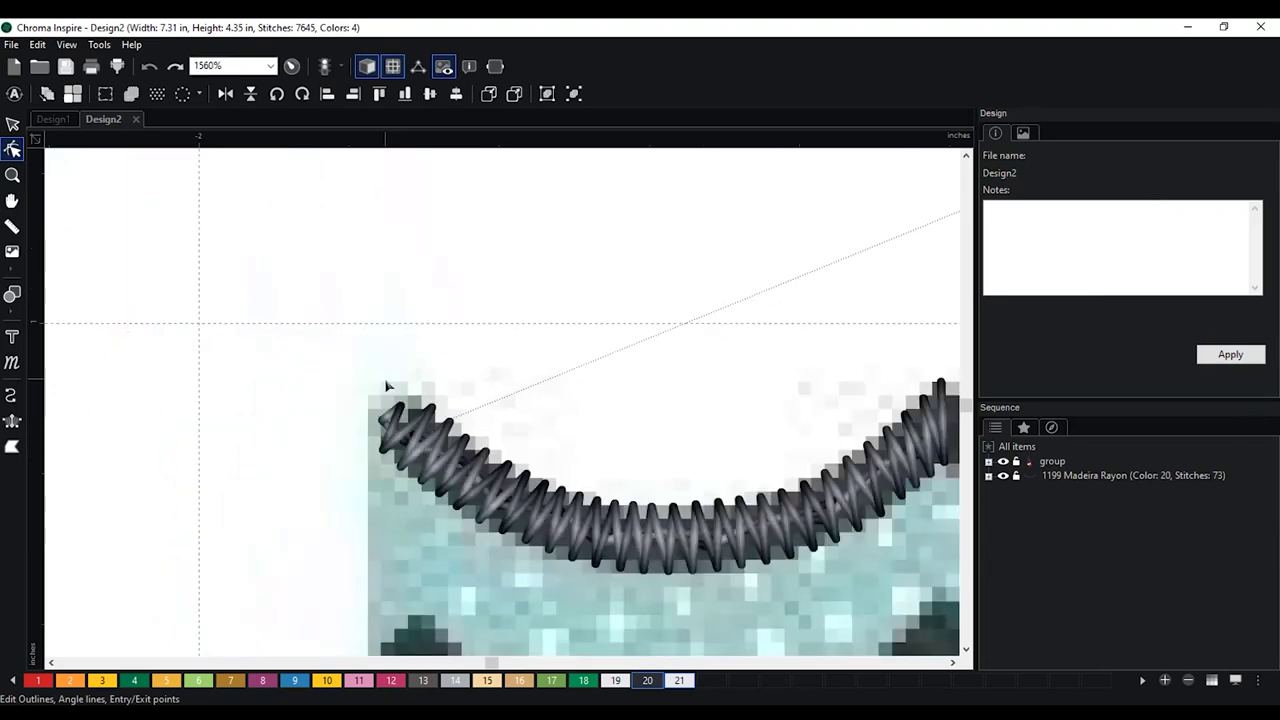
pyautogui.scroll(-10, 435, 440)
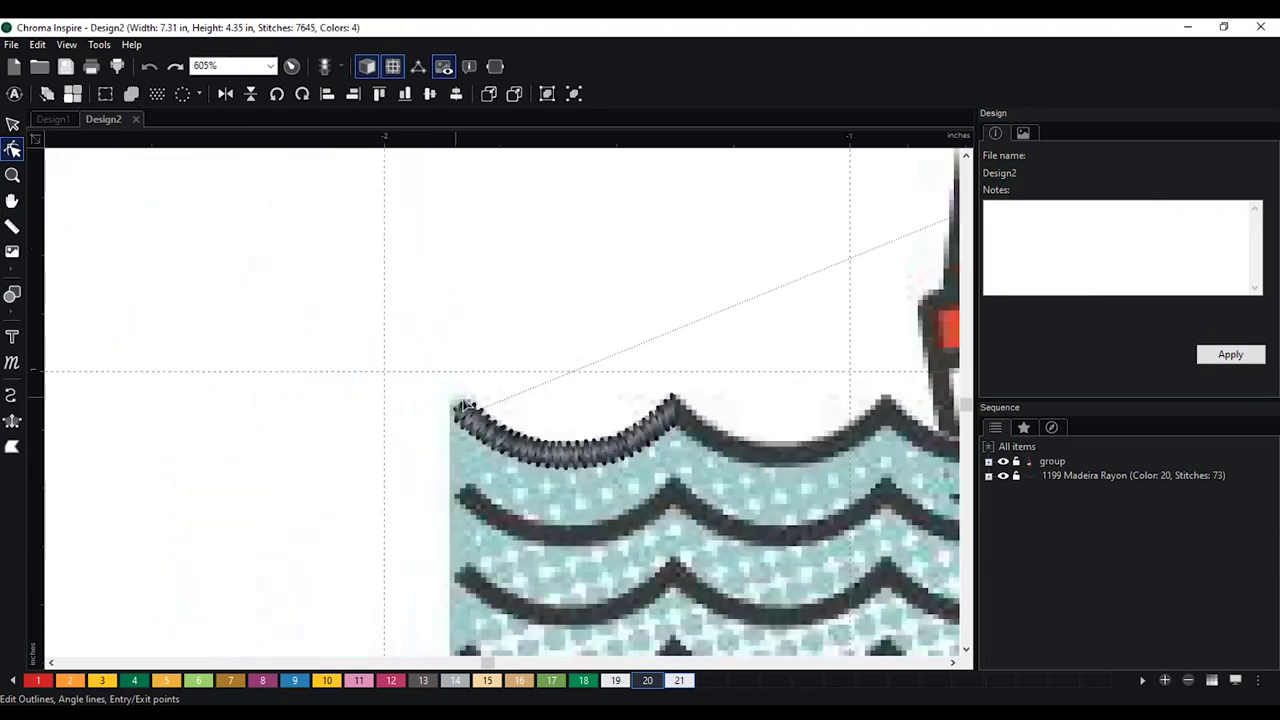
pyautogui.scroll(6, 447, 441)
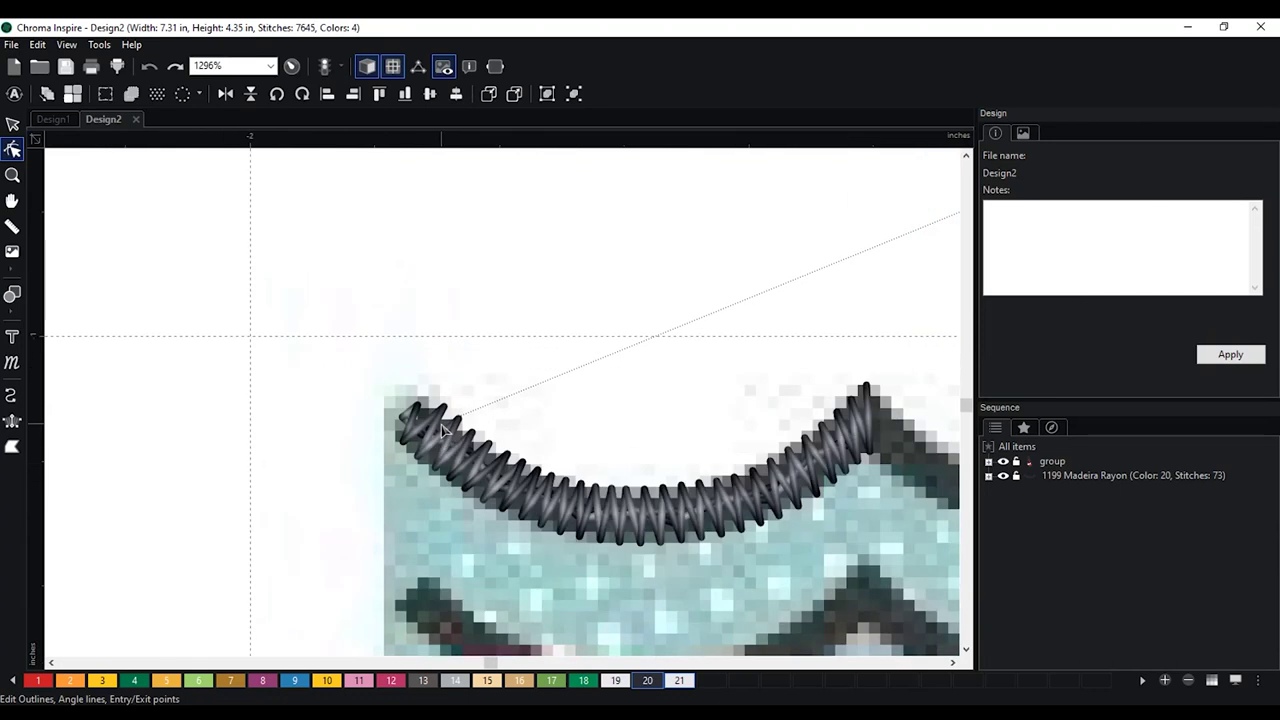
pyautogui.scroll(-9, 441, 428)
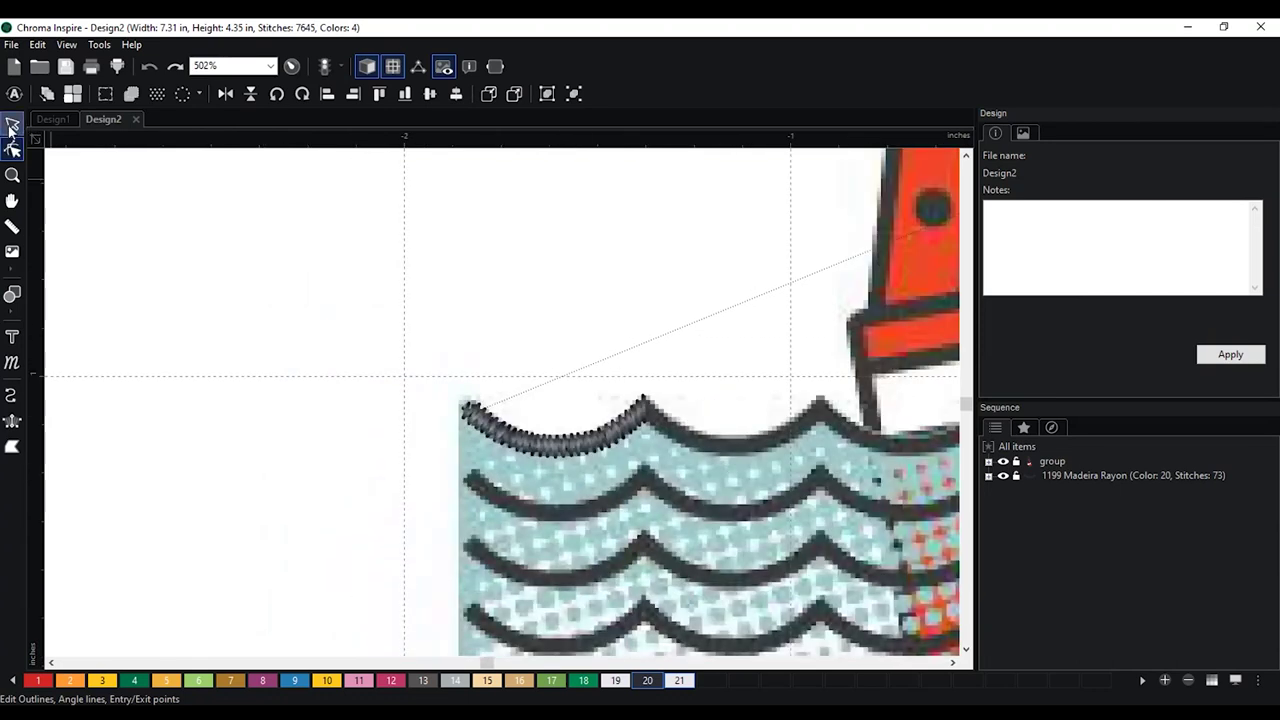
# Duplicate the first scallop's satin and place the copy over the second scallop of the top wave line
pyautogui.click(12, 125)
pyautogui.scroll(-3, 505, 438)
pyautogui.click(547, 435)
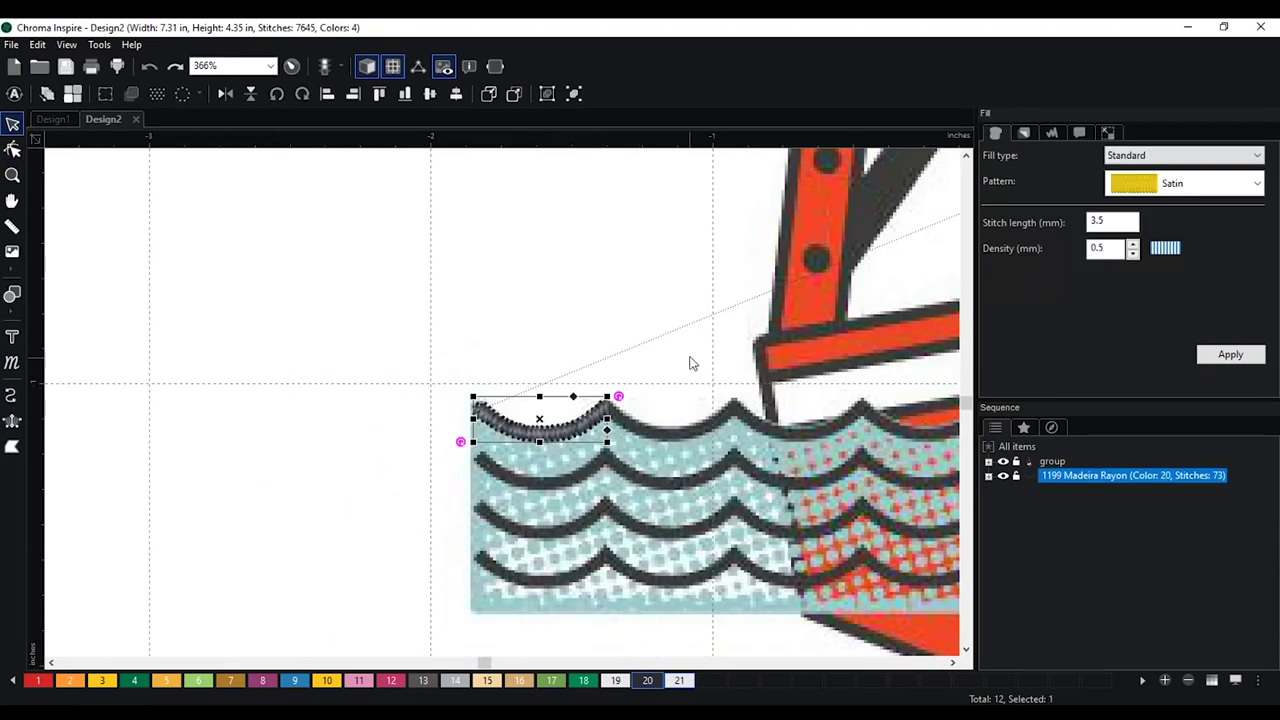
pyautogui.hscroll(2, 620, 355)
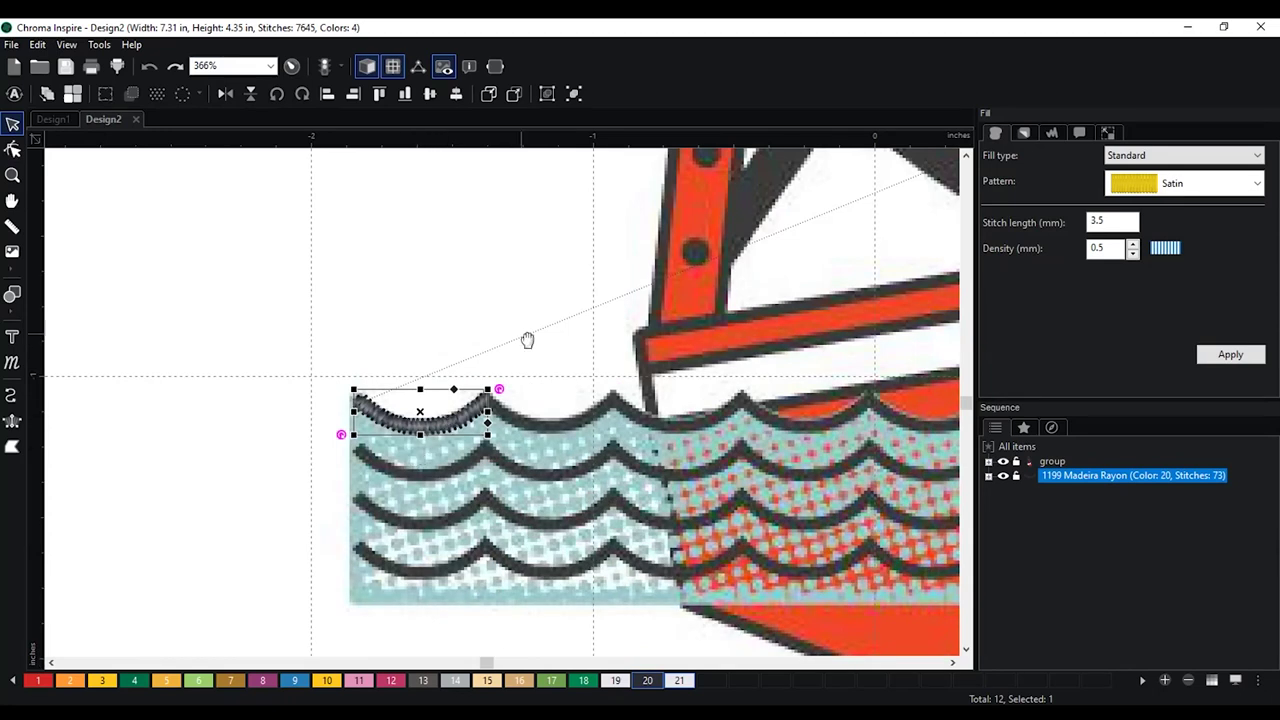
pyautogui.moveTo(527, 340); pyautogui.dragTo(393, 333)
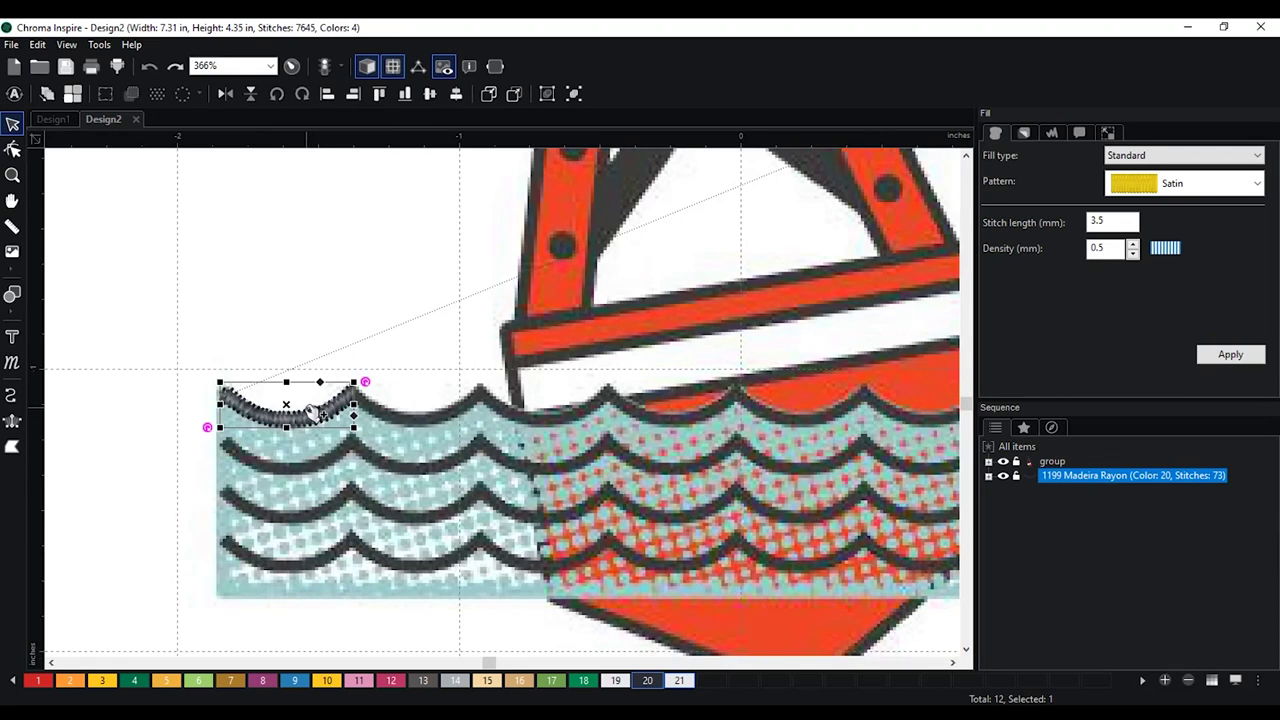
pyautogui.moveTo(313, 410); pyautogui.dragTo(395, 312)
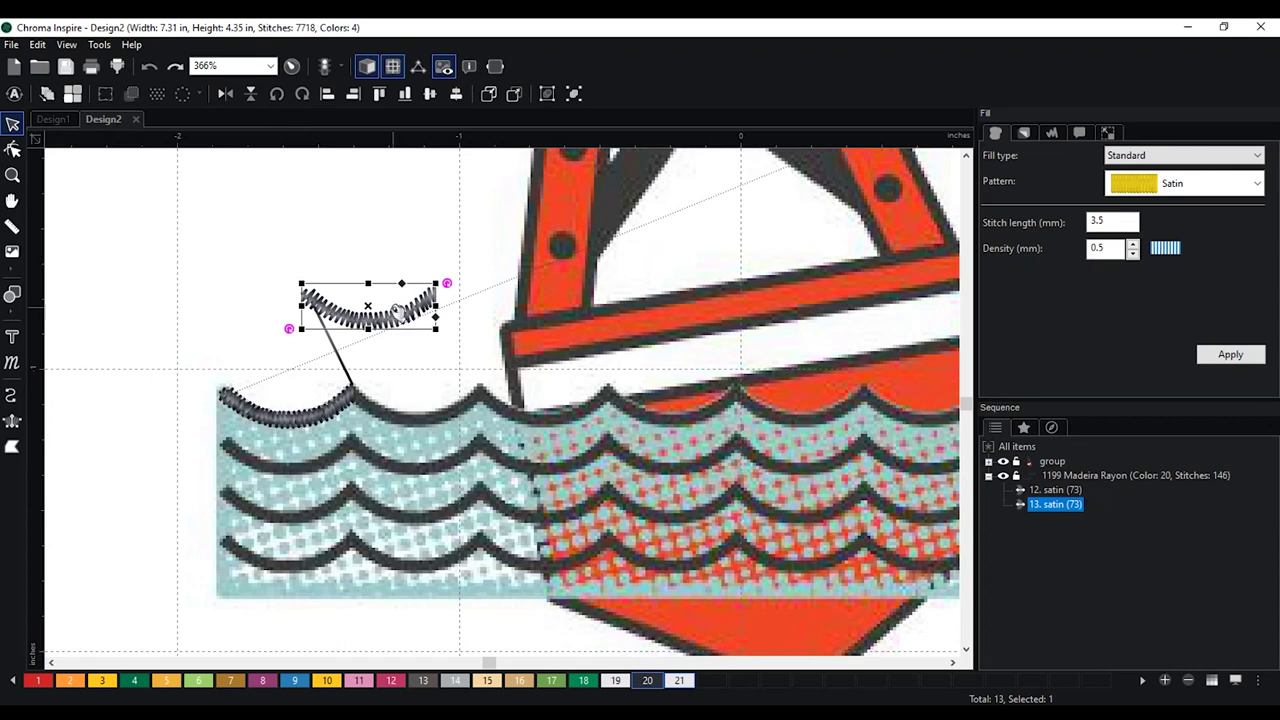
pyautogui.moveTo(396, 317); pyautogui.dragTo(444, 413)
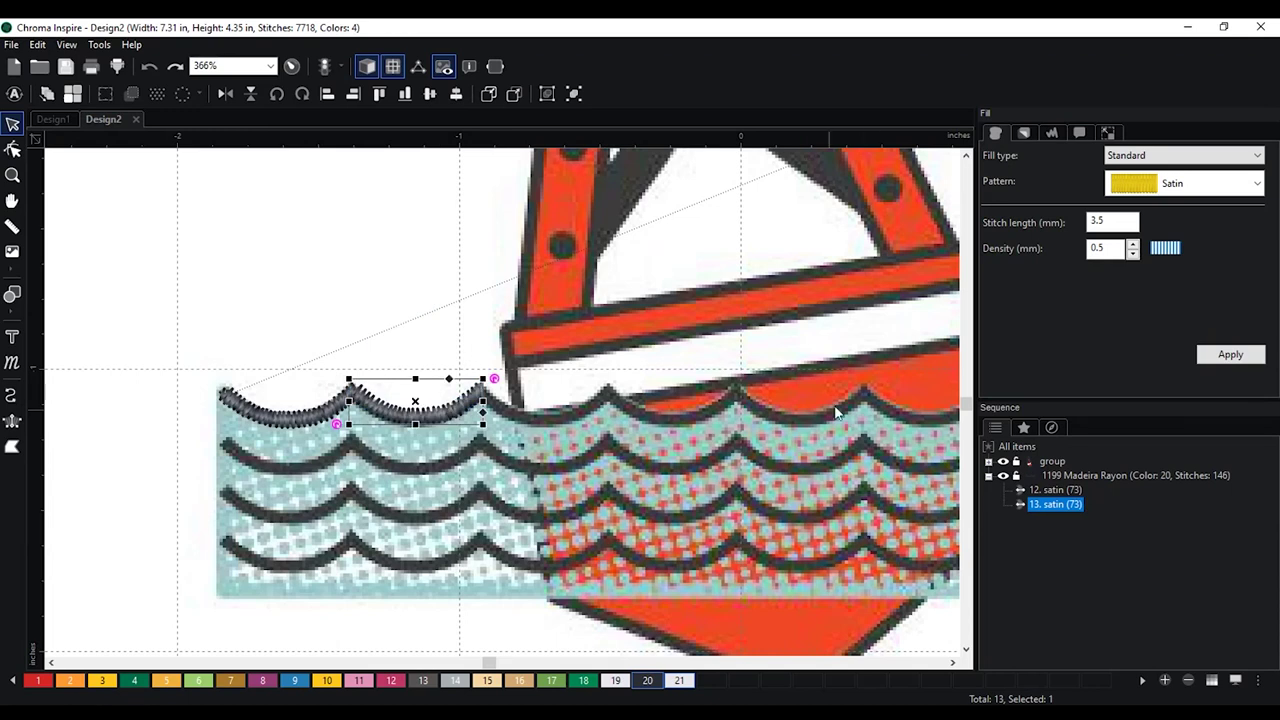
# Move the duplicated satin up off the second scallop, clear of the wave artwork
pyautogui.click(334, 288)
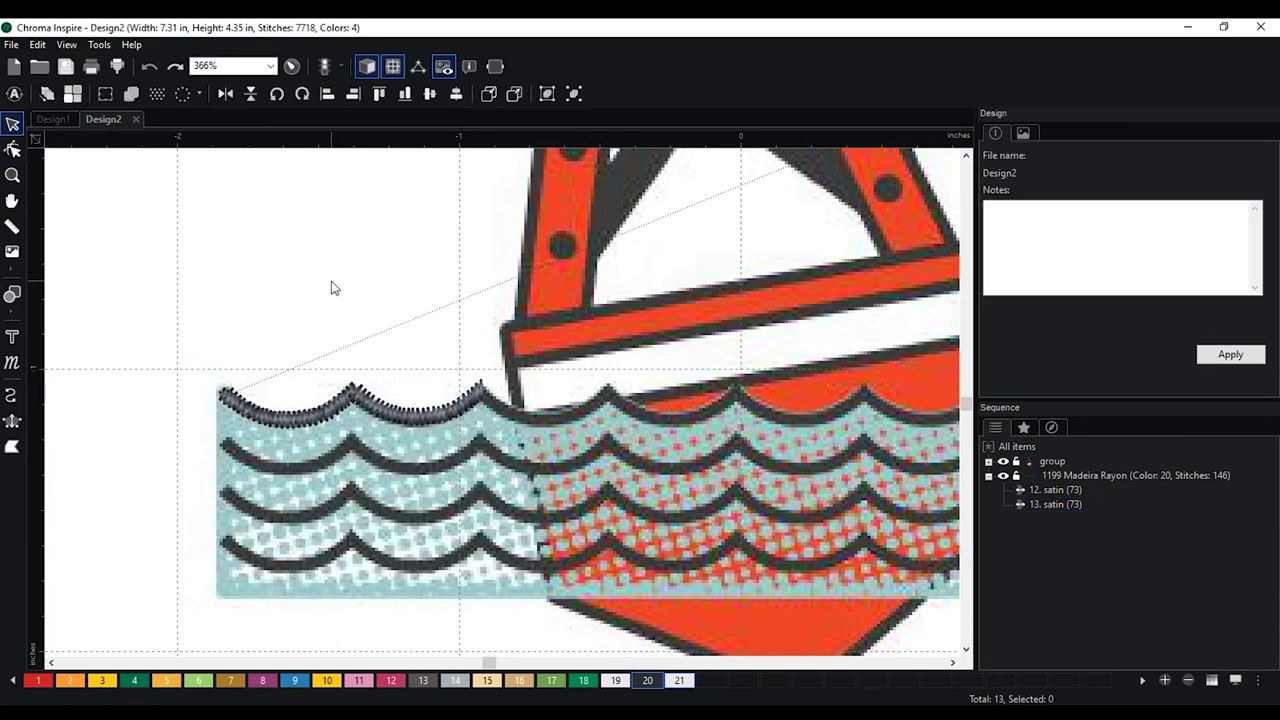
pyautogui.click(311, 410)
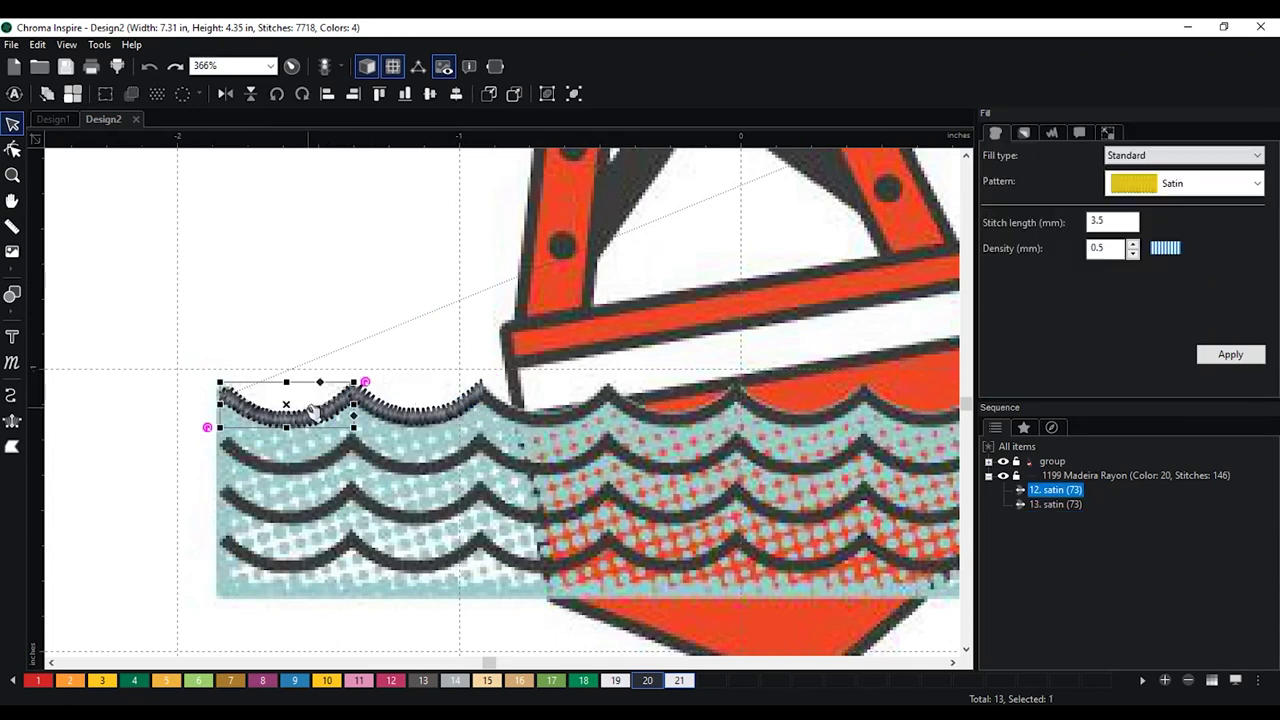
pyautogui.click(430, 422)
pyautogui.moveTo(430, 422); pyautogui.dragTo(425, 372)
# Edit only the outline of the duplicated satin and delete the two extra points forming its left tip
pyautogui.scroll(2, 425, 372)
pyautogui.click(12, 148)
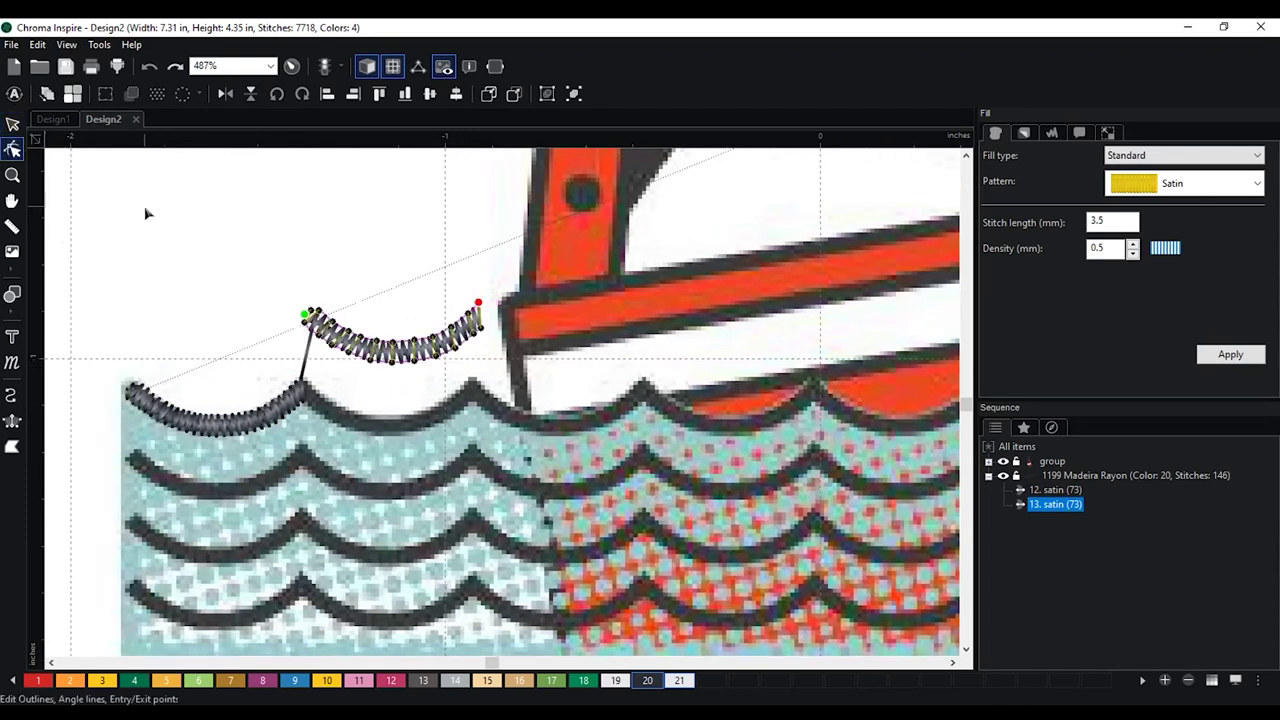
pyautogui.scroll(3, 170, 212)
pyautogui.scroll(3, 196, 216)
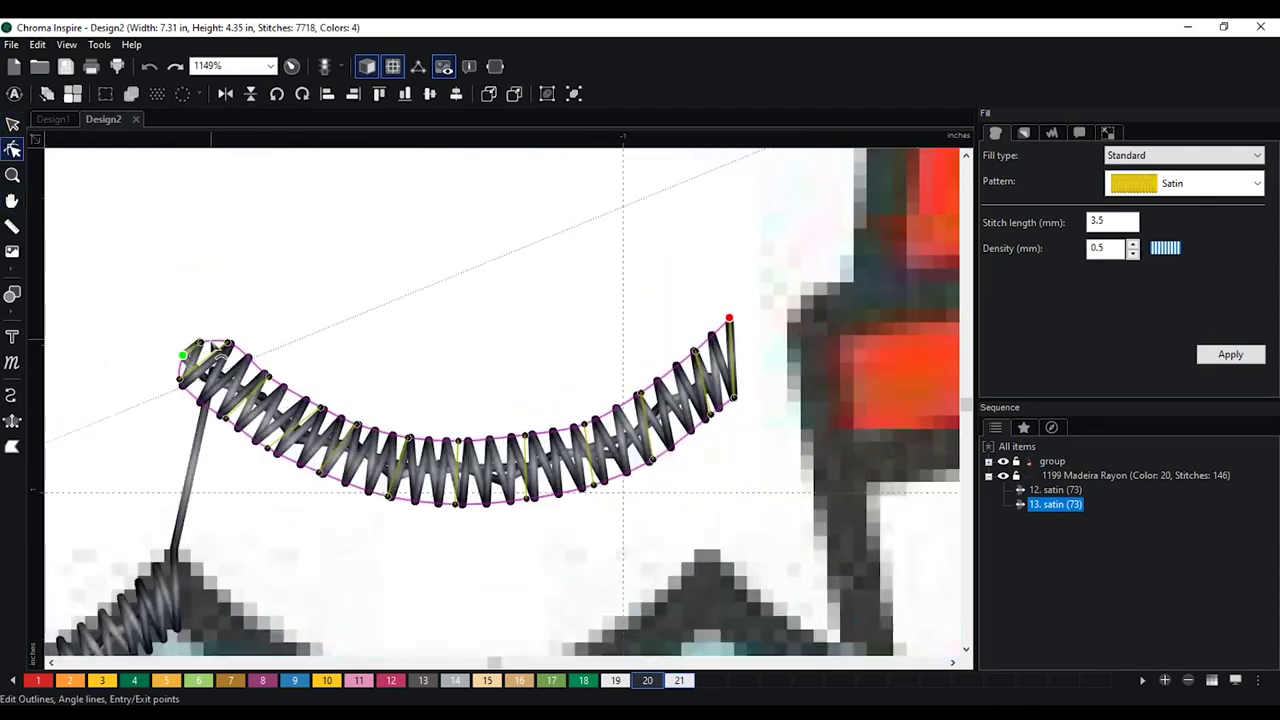
pyautogui.rightClick(204, 343)
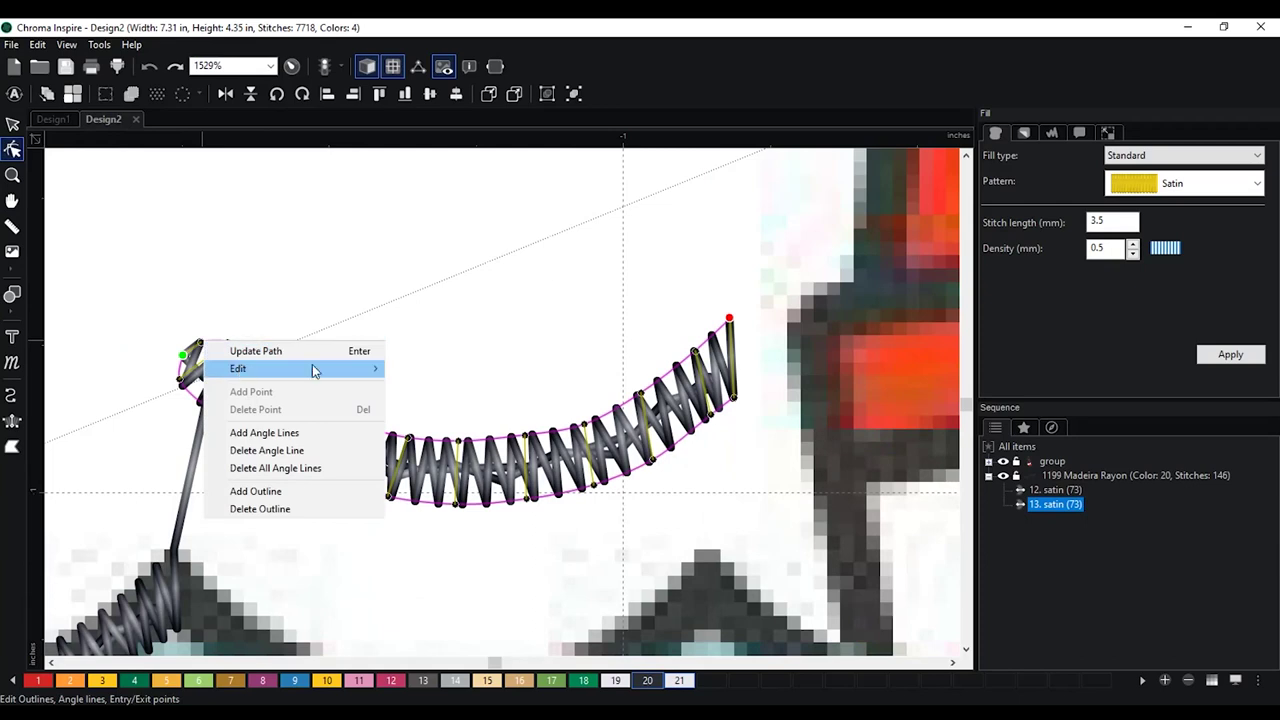
pyautogui.moveTo(316, 370)
pyautogui.click(428, 386)
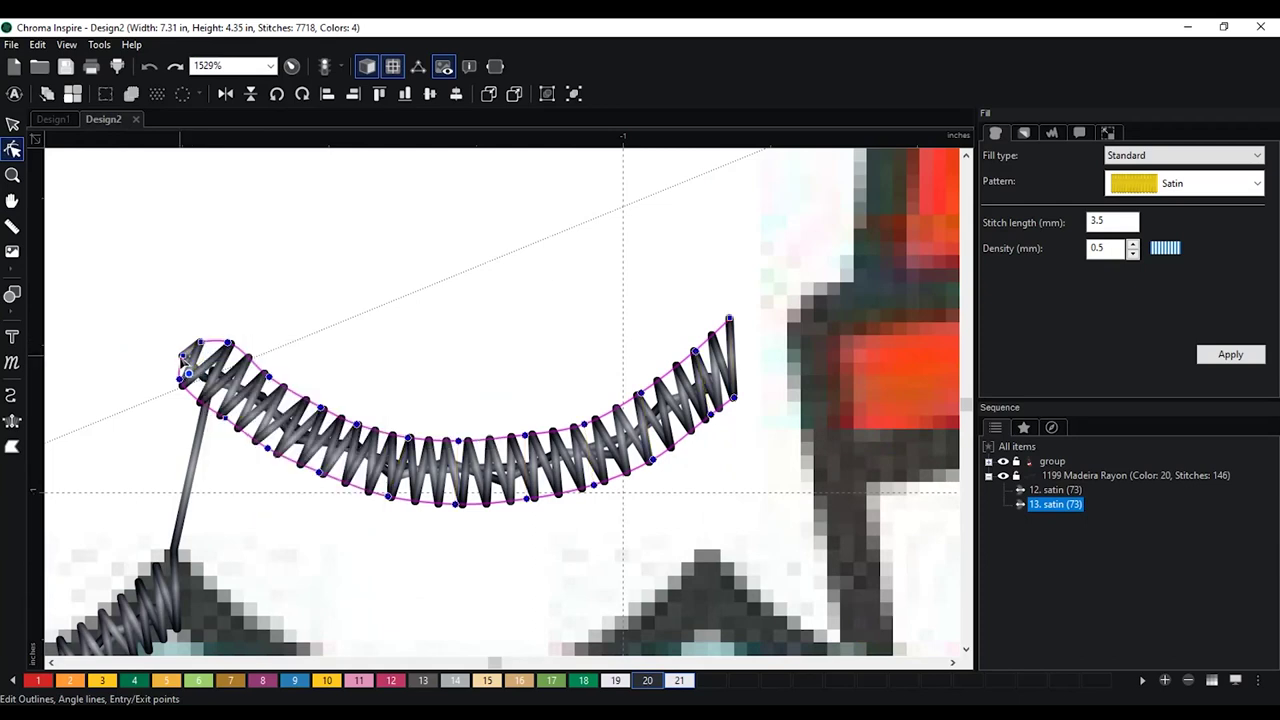
pyautogui.rightClick(186, 356)
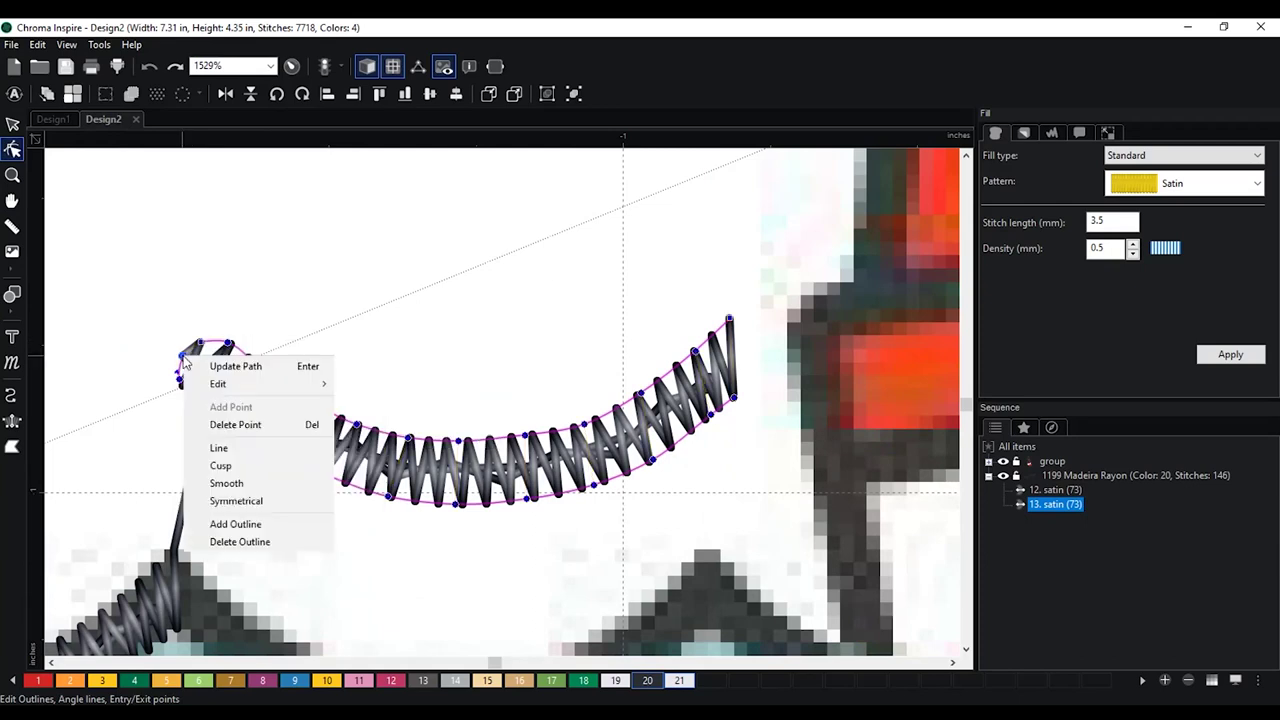
pyautogui.click(246, 432)
pyautogui.rightClick(212, 340)
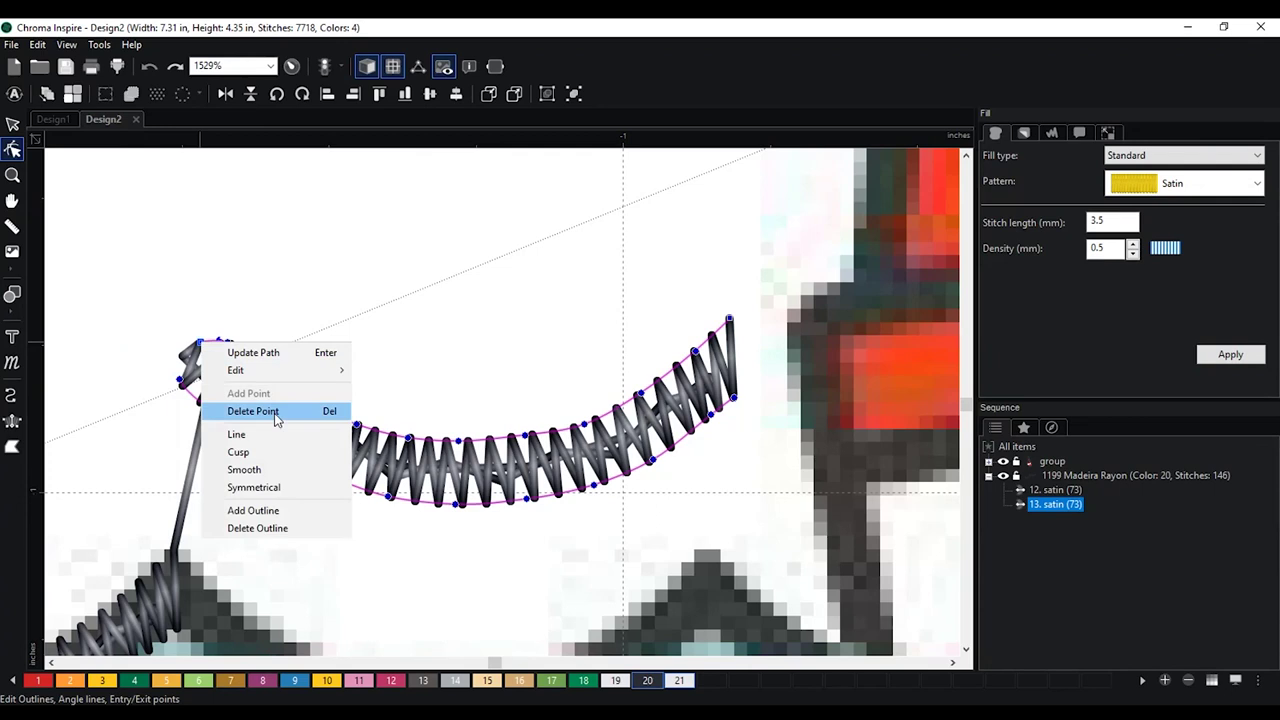
pyautogui.click(272, 411)
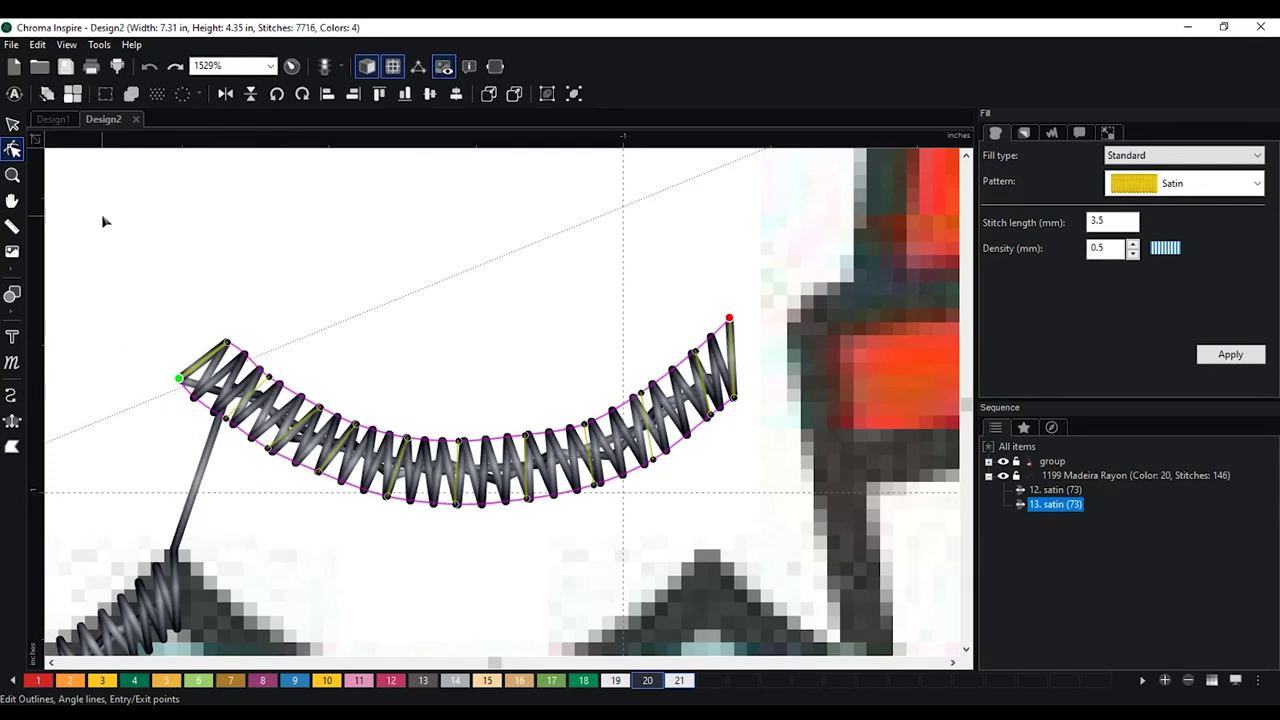
# Edit only the outline of the duplicated satin and pull its upper corner point outward to square off the left end
pyautogui.scroll(-2, 383, 315)
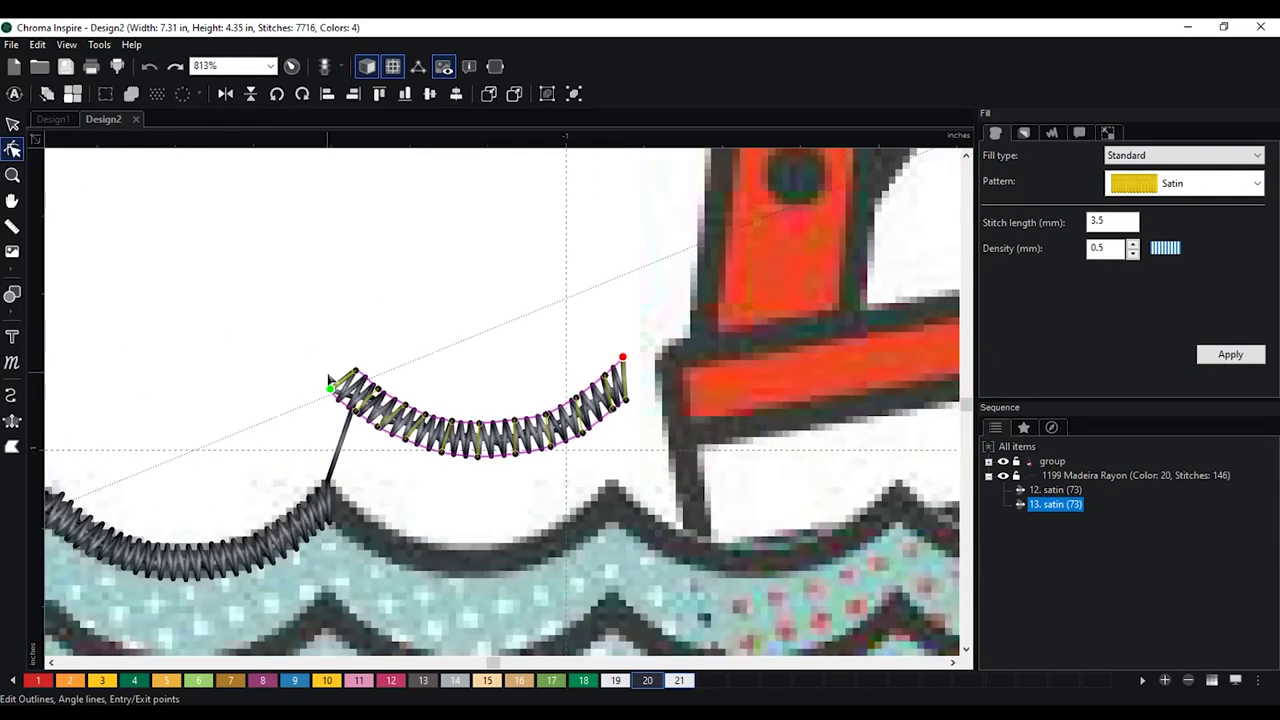
pyautogui.scroll(1, 333, 381)
pyautogui.rightClick(276, 388)
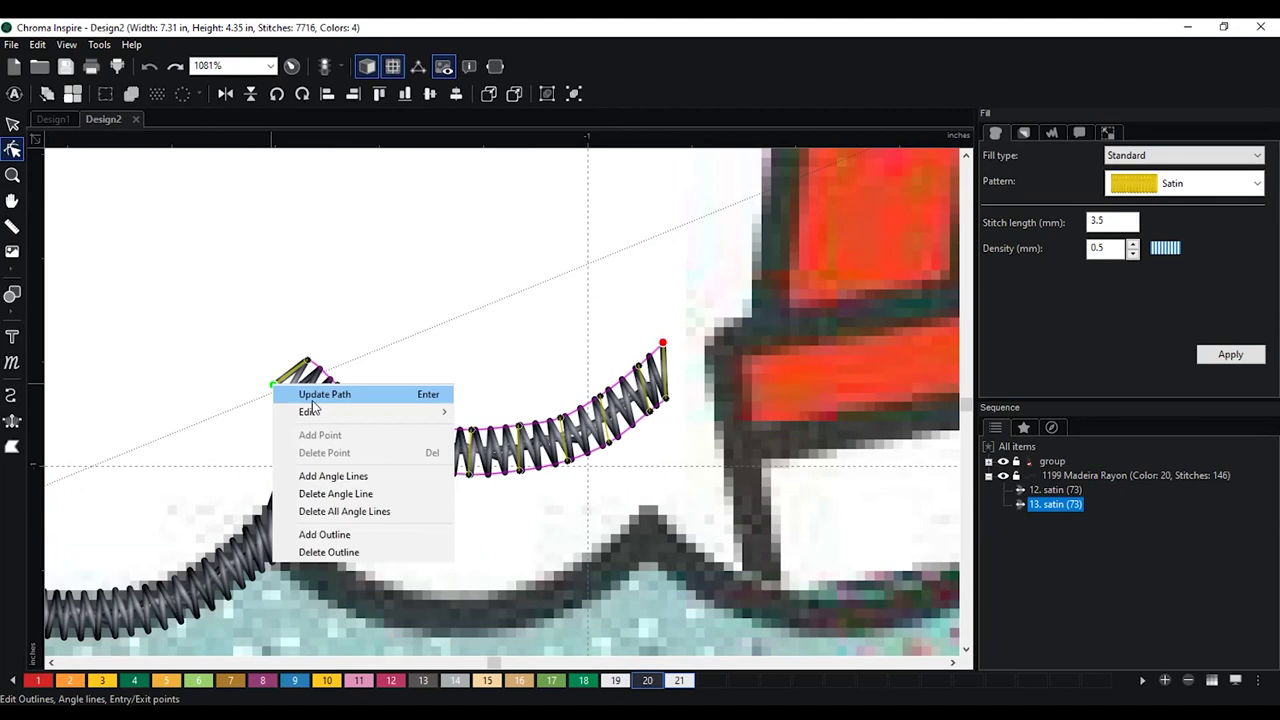
pyautogui.moveTo(331, 414)
pyautogui.click(496, 430)
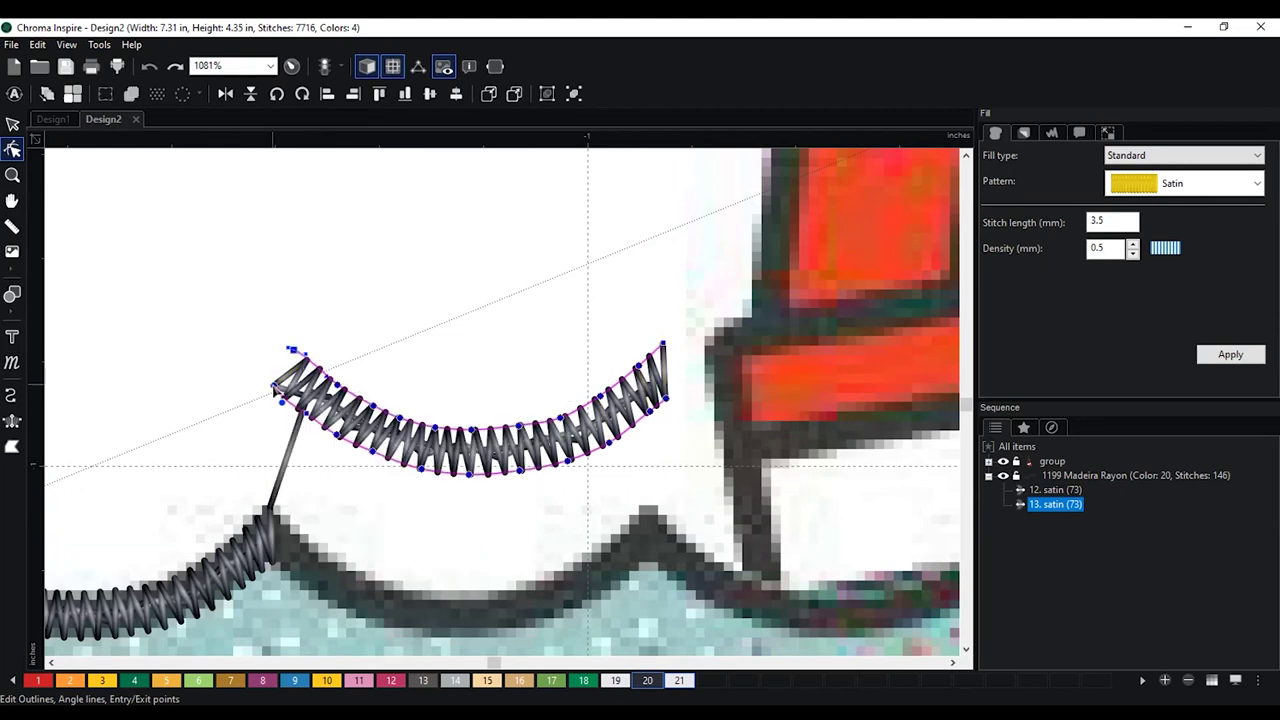
pyautogui.click(326, 331)
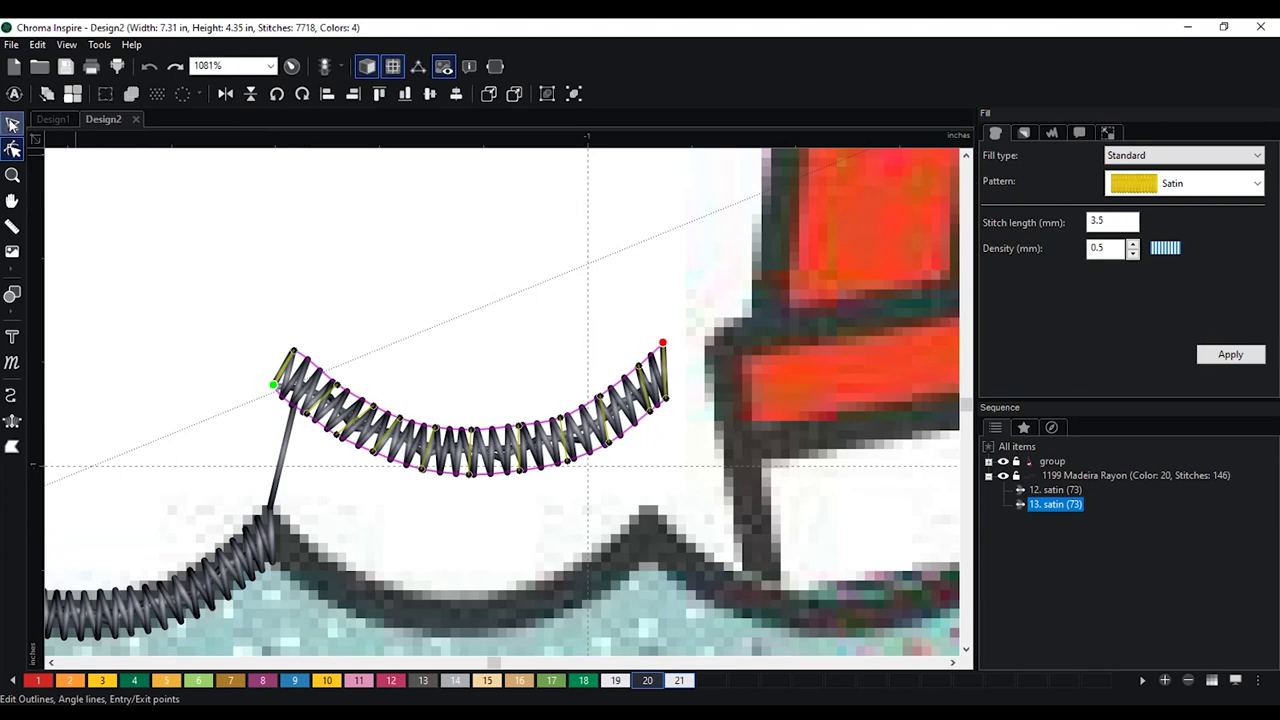
# Duplicate the reshaped satin and place six copies along the remaining scallops of the top wave line
pyautogui.click(12, 122)
pyautogui.scroll(-1, 505, 400)
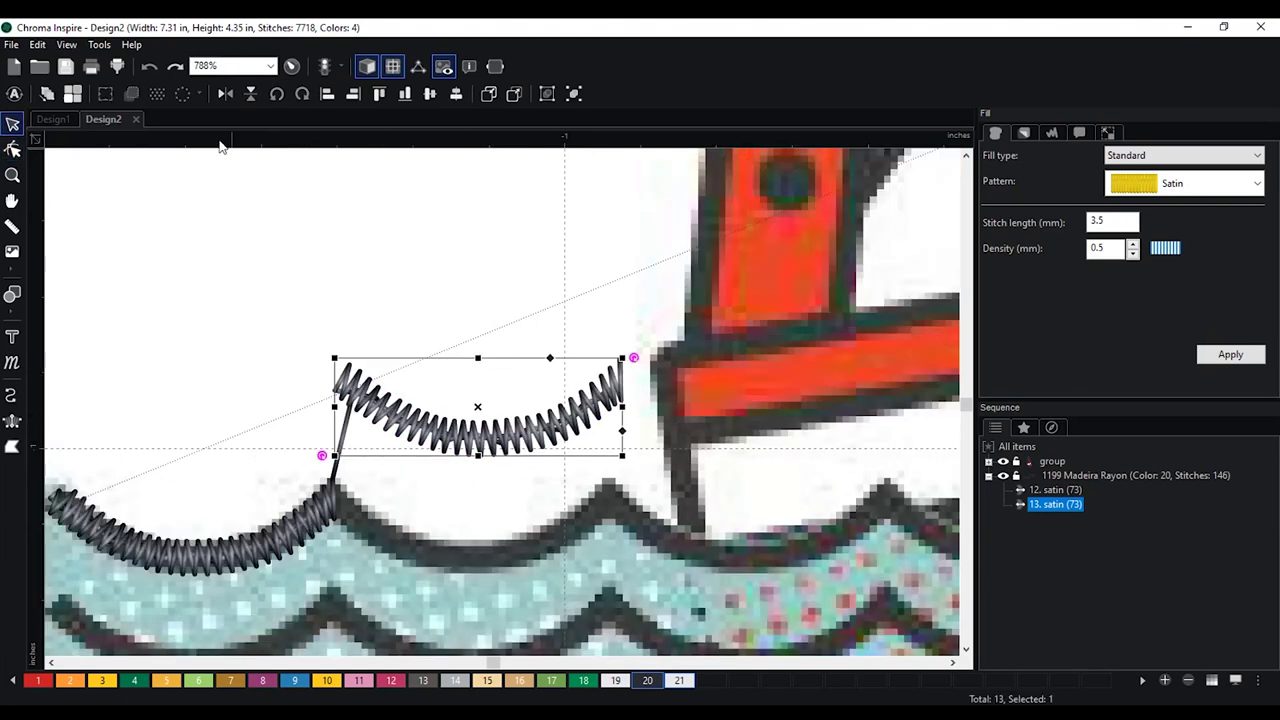
pyautogui.click(133, 94)
pyautogui.scroll(-3, 241, 249)
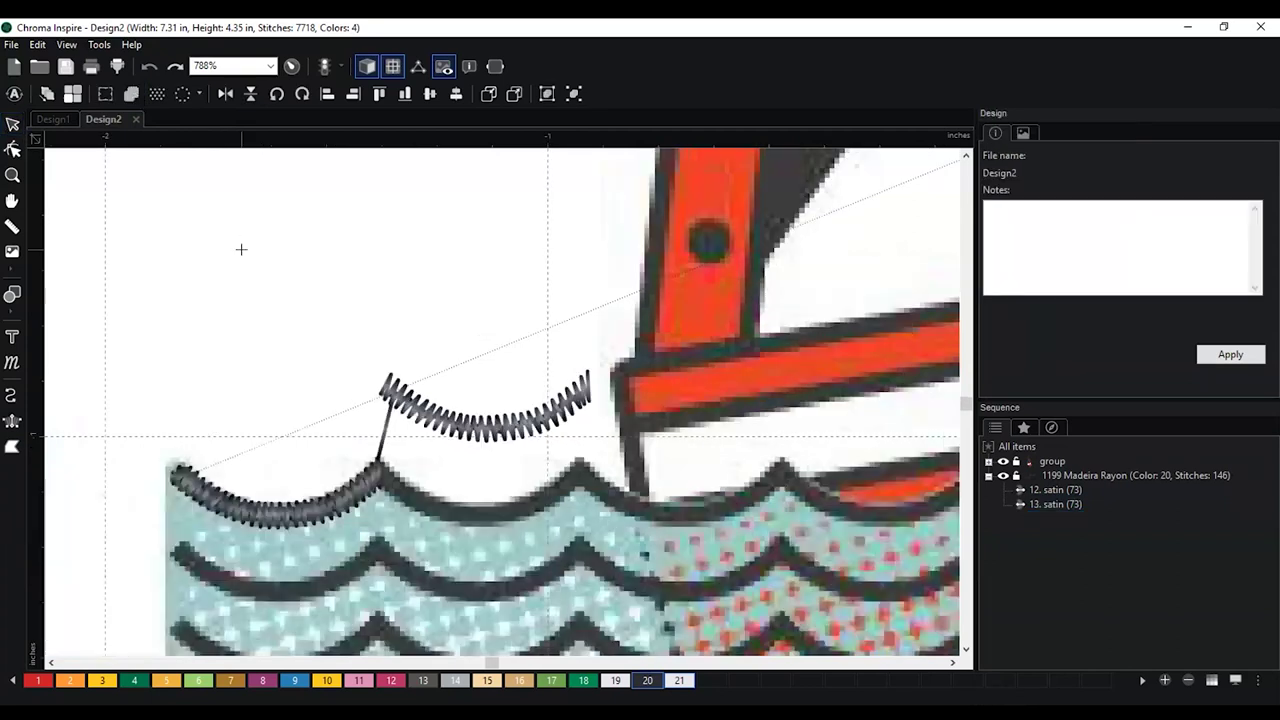
pyautogui.scroll(-3, 245, 250)
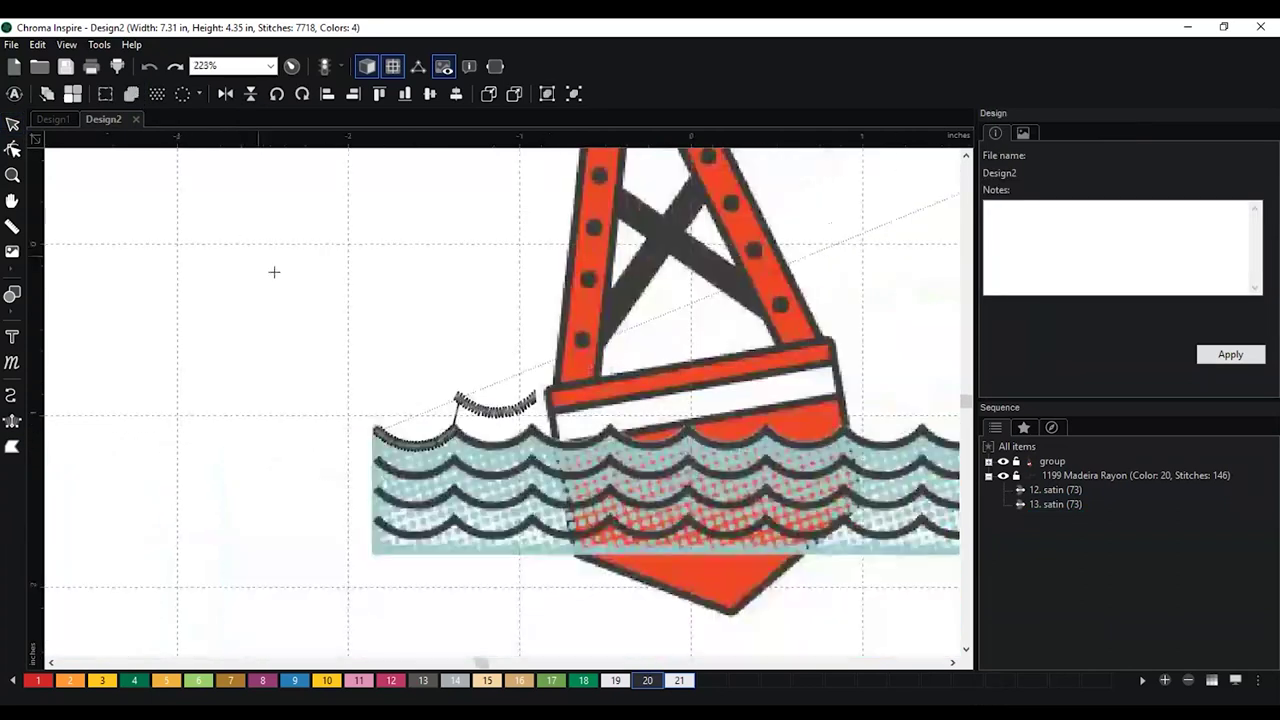
pyautogui.click(616, 442)
pyautogui.click(700, 436)
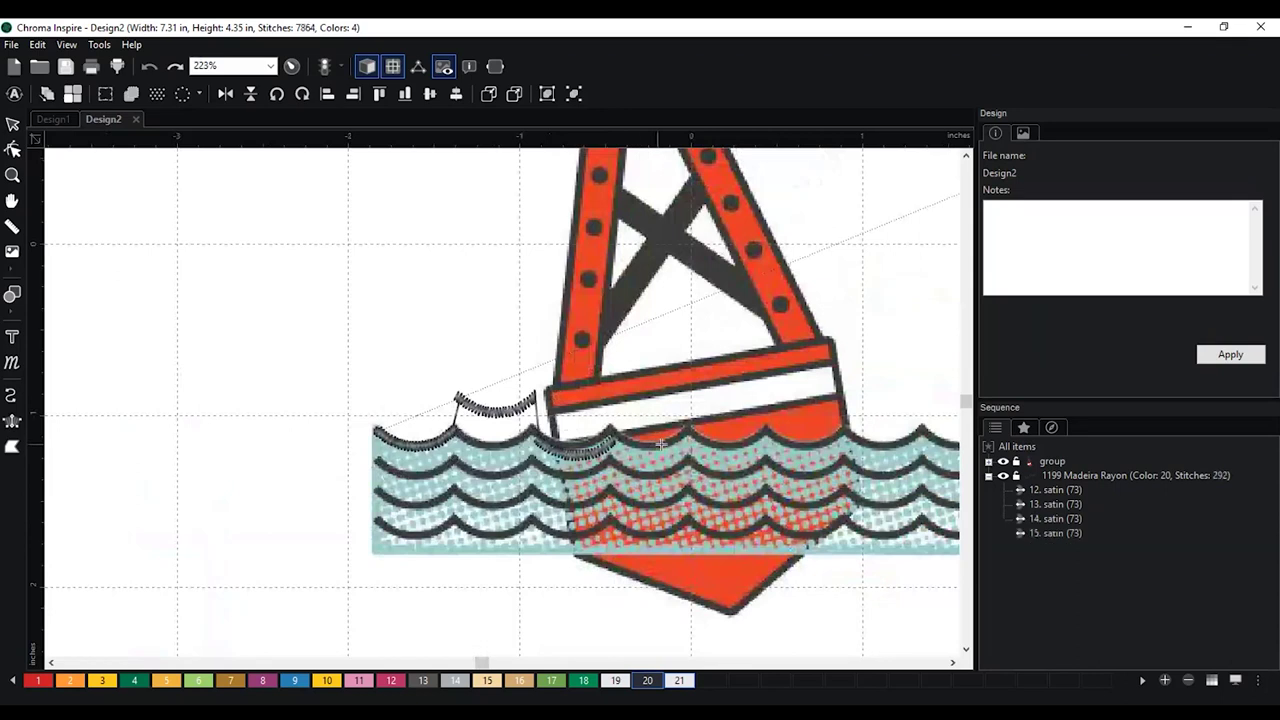
pyautogui.click(770, 434)
pyautogui.click(846, 432)
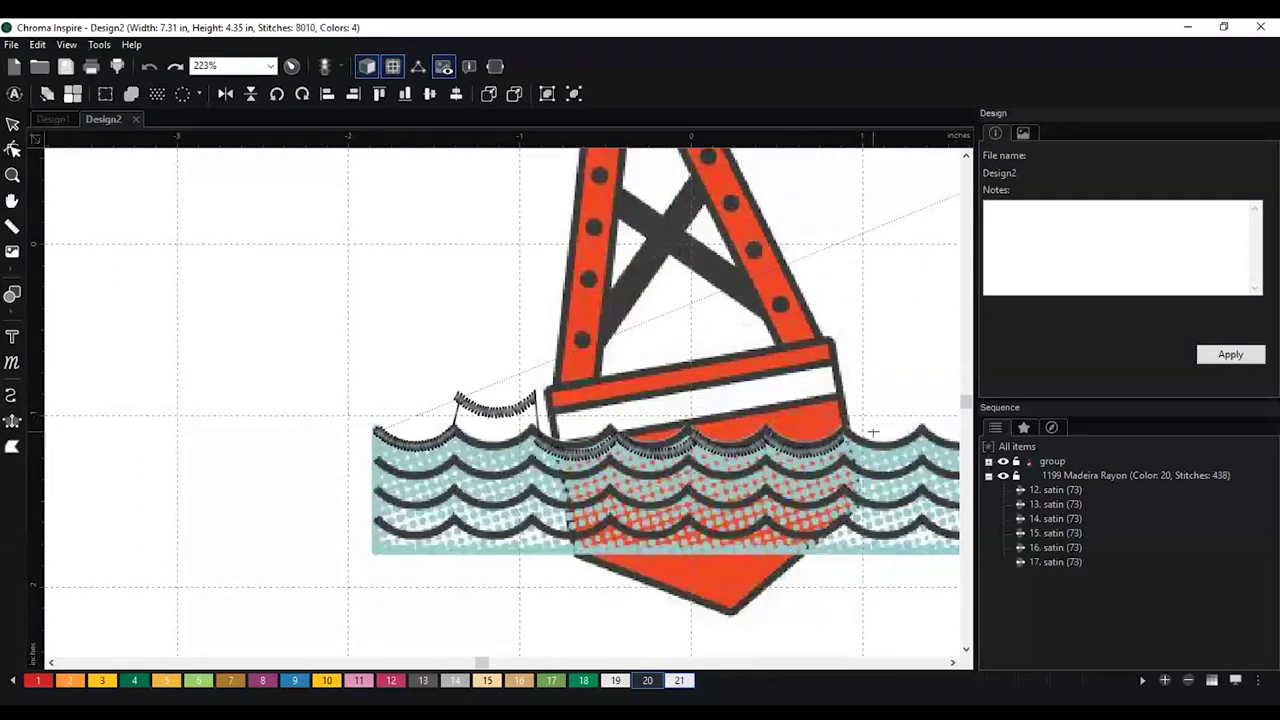
pyautogui.click(920, 431)
pyautogui.click(942, 432)
# Scatter seven more copies of the satin in the blank area to the left of the buoy artwork
pyautogui.scroll(-2, 738, 540)
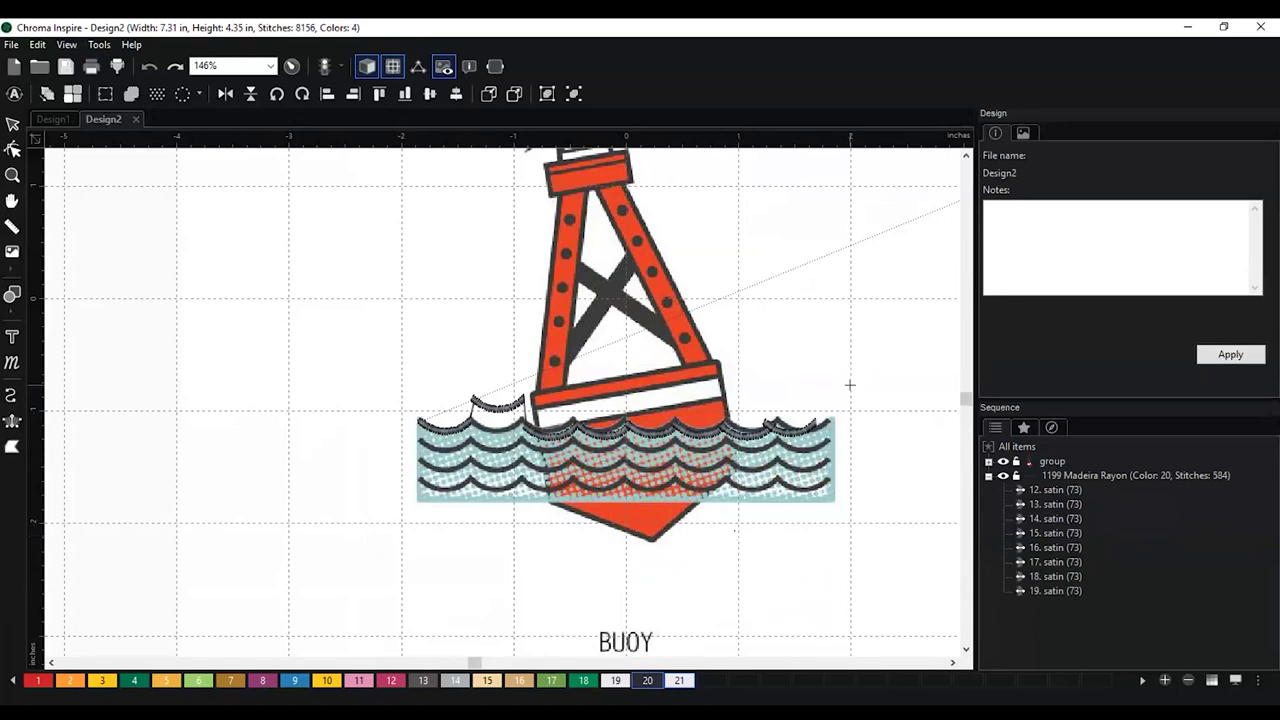
pyautogui.scroll(-1, 849, 380)
pyautogui.click(212, 384)
pyautogui.click(275, 341)
pyautogui.click(208, 406)
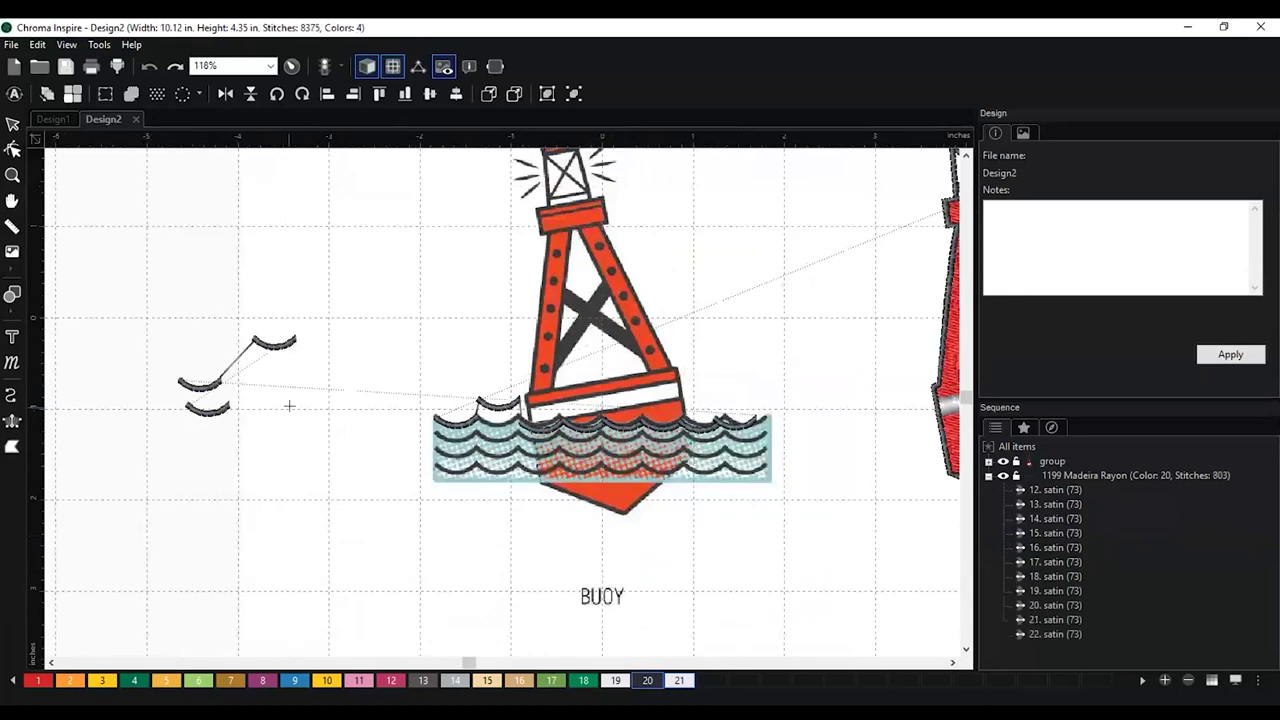
pyautogui.click(289, 404)
pyautogui.click(284, 451)
pyautogui.click(246, 459)
pyautogui.click(333, 455)
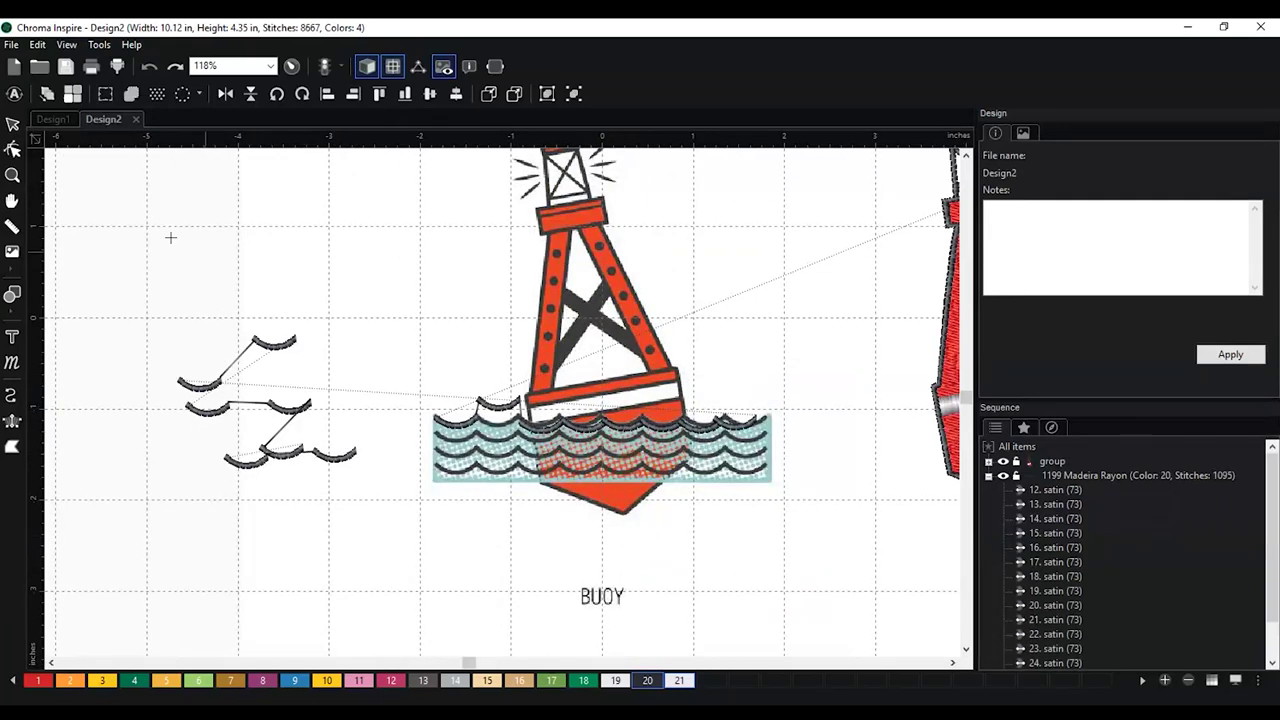
# Stop duplicating and delete the seven copies scattered in the blank area beside the artwork
pyautogui.press('Escape')
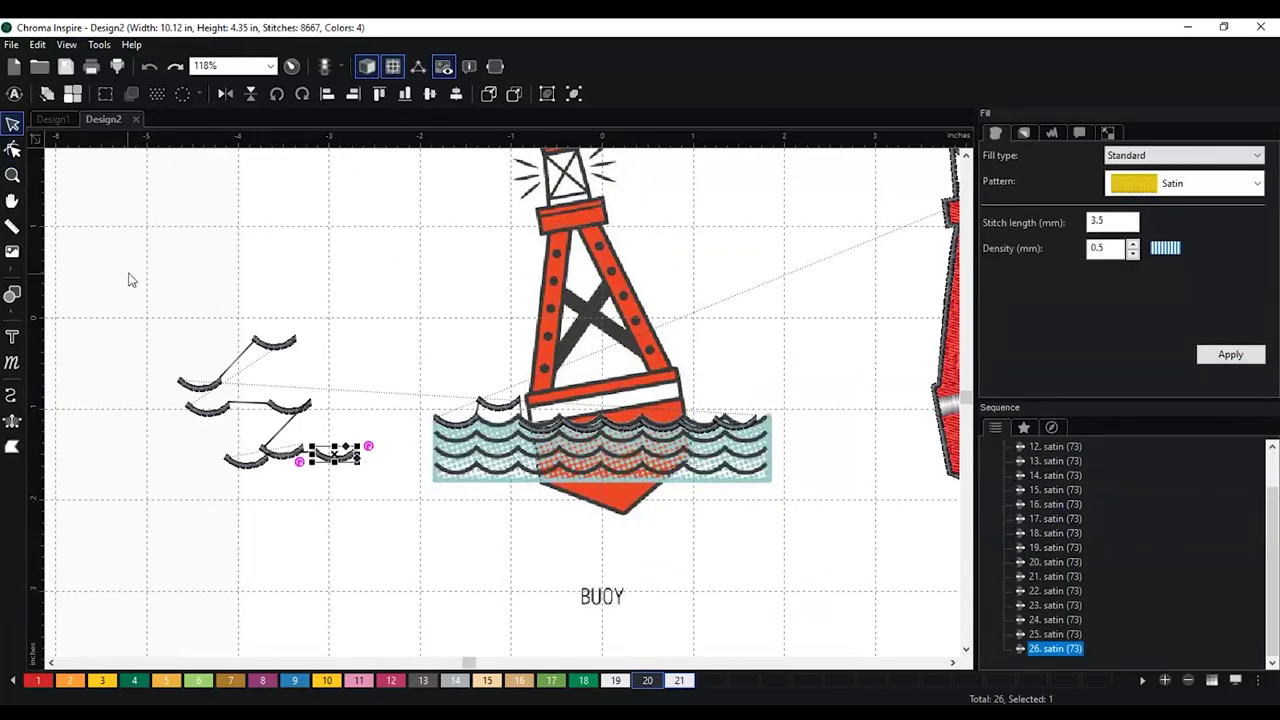
pyautogui.moveTo(143, 291); pyautogui.dragTo(391, 540)
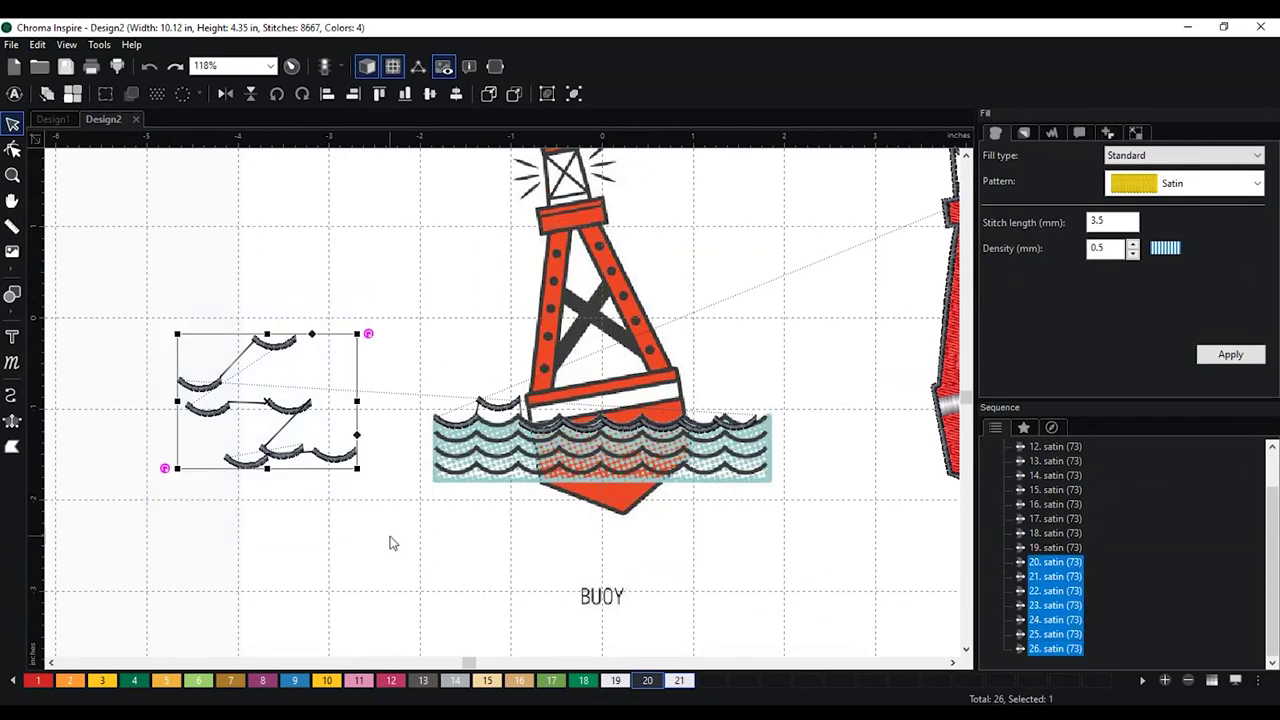
pyautogui.press('Delete')
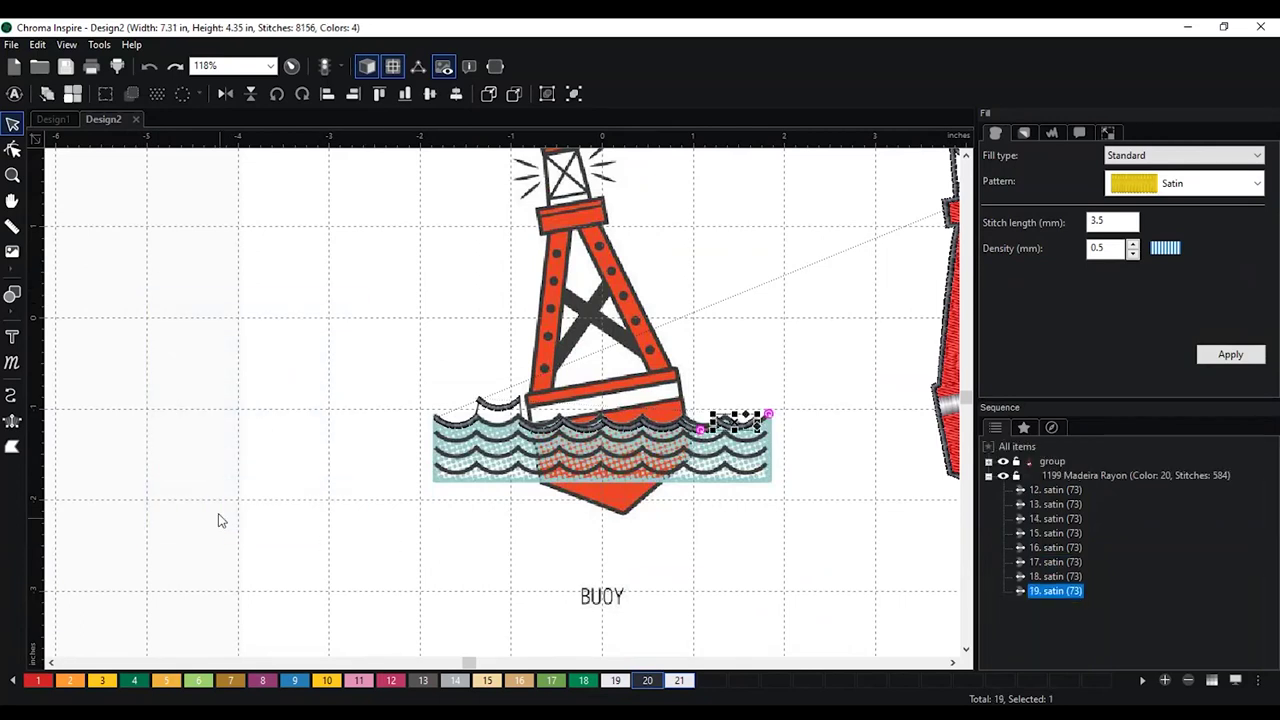
pyautogui.scroll(2, 221, 520)
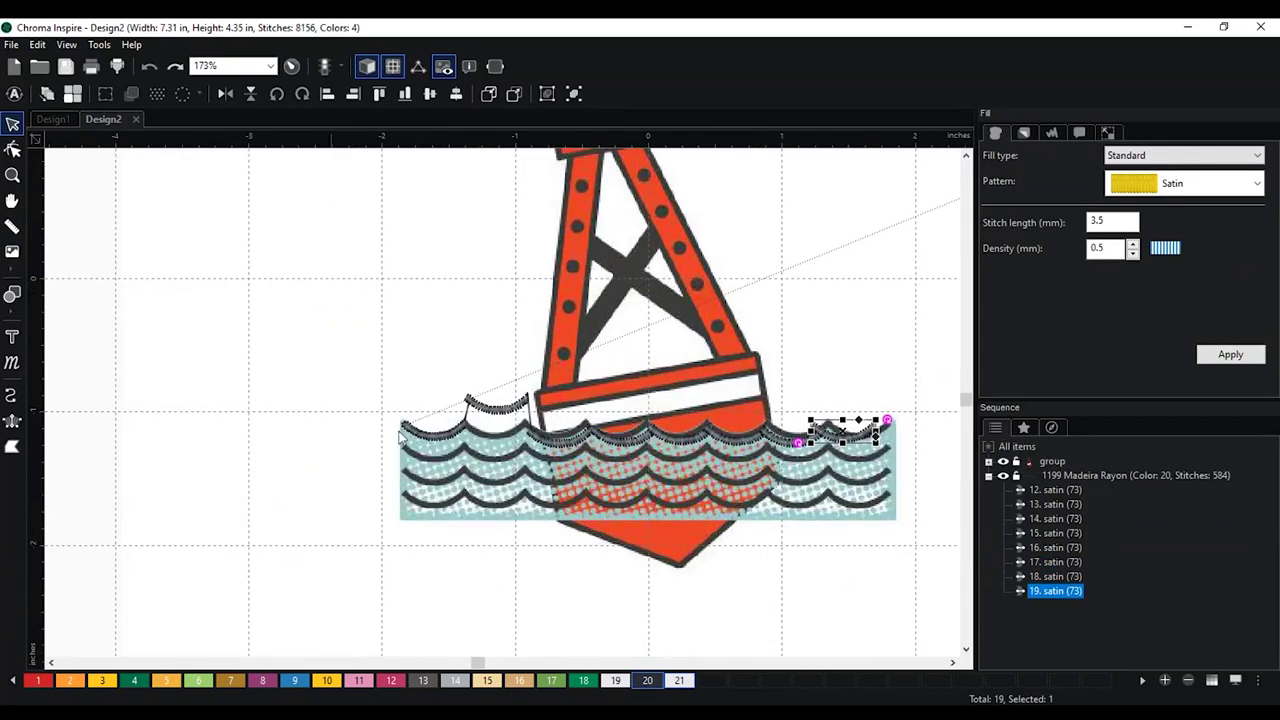
pyautogui.click(505, 406)
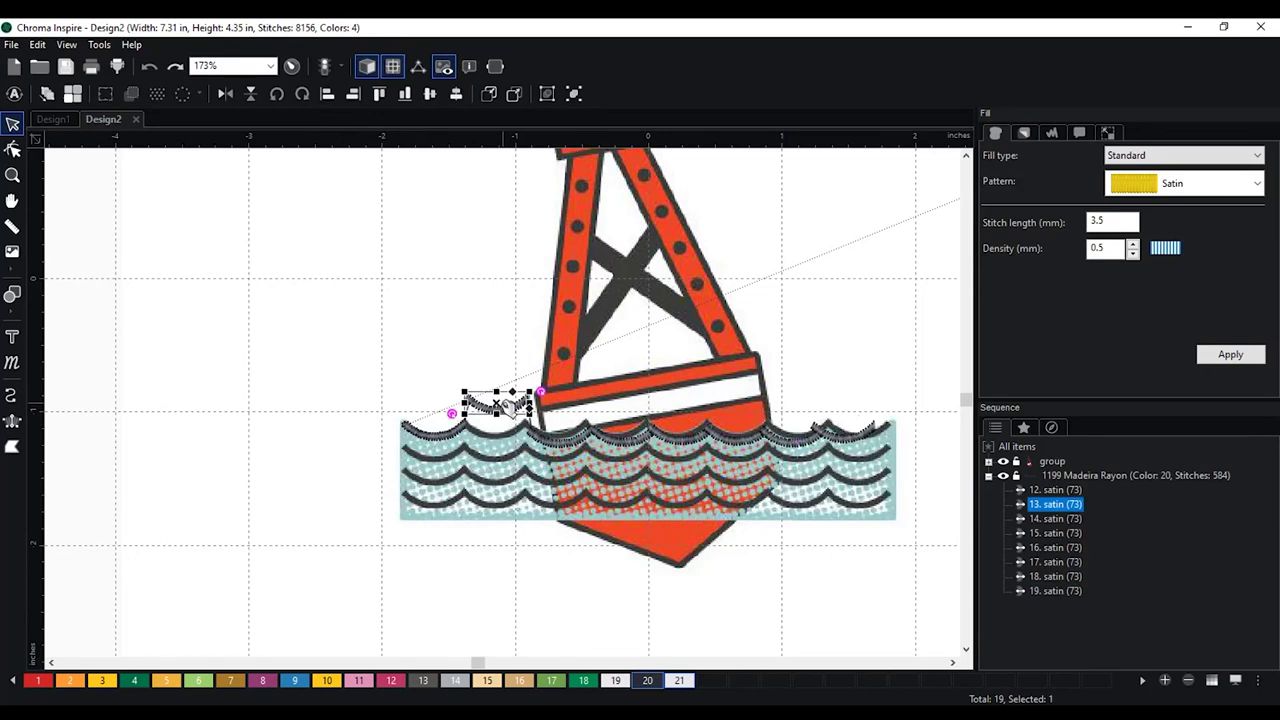
pyautogui.click(157, 93)
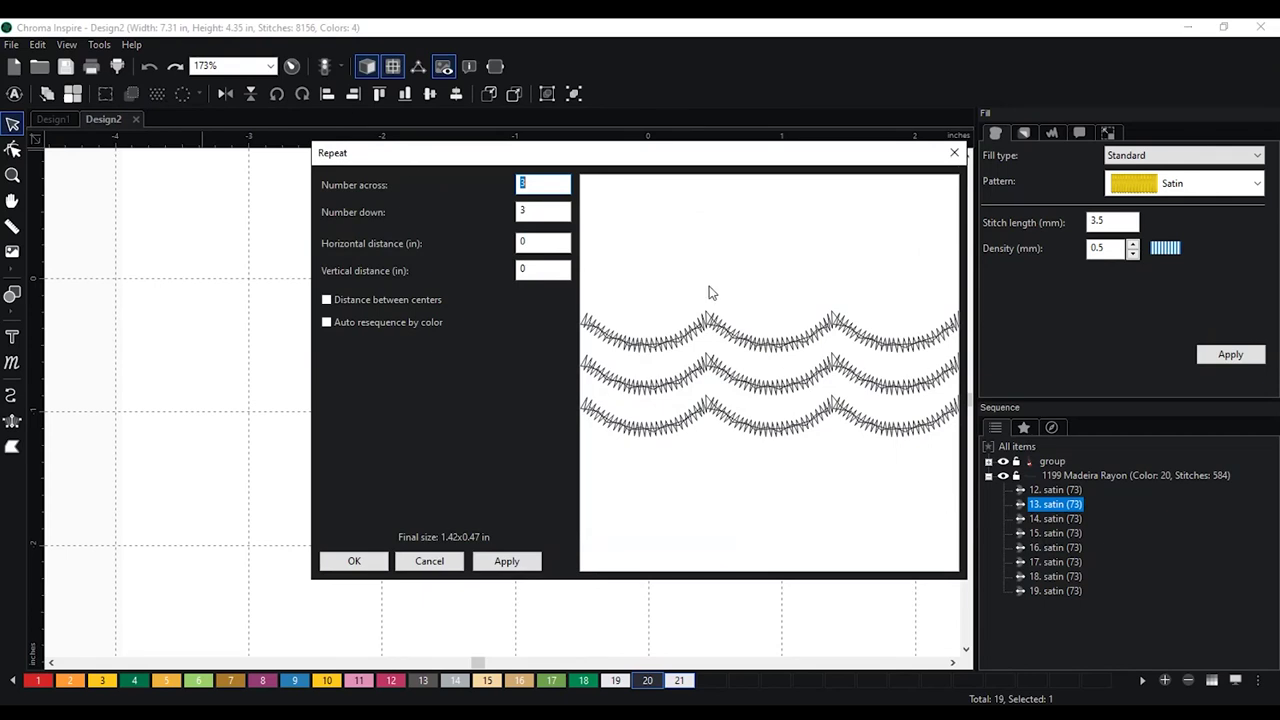
pyautogui.click(953, 157)
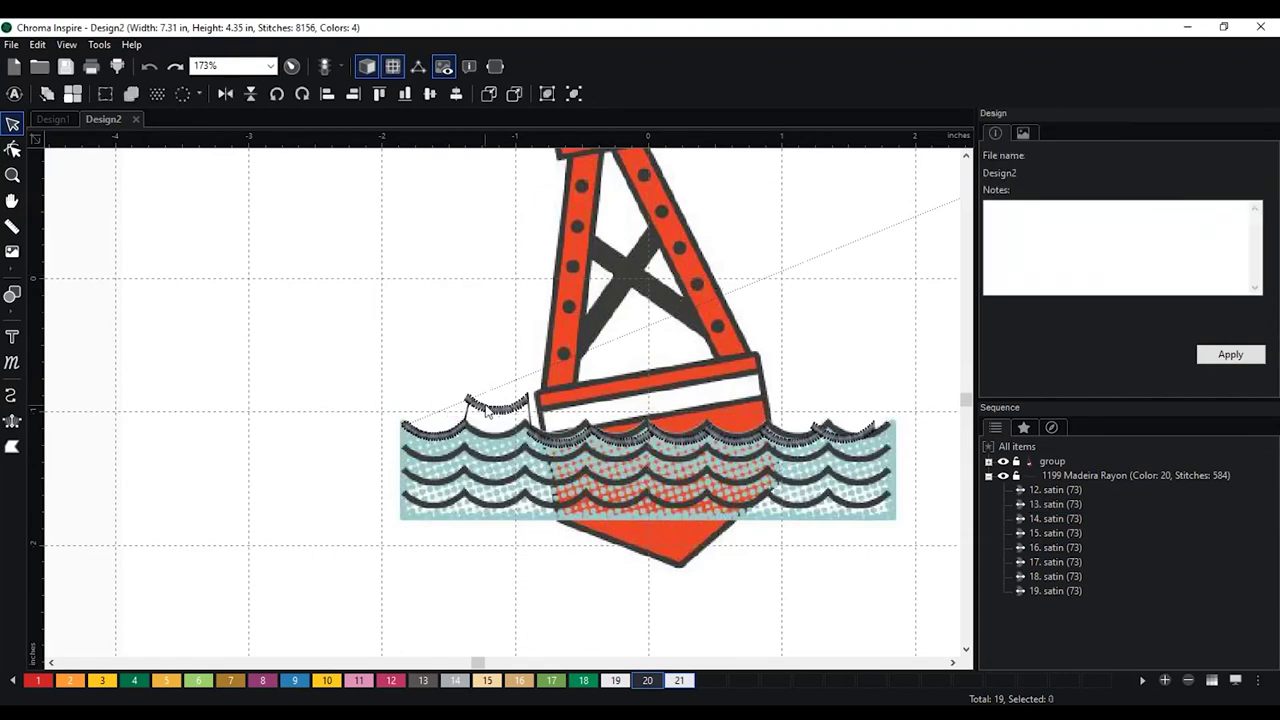
# Move the reshaped satin down onto the second scallop of the top wave line
pyautogui.click(455, 438)
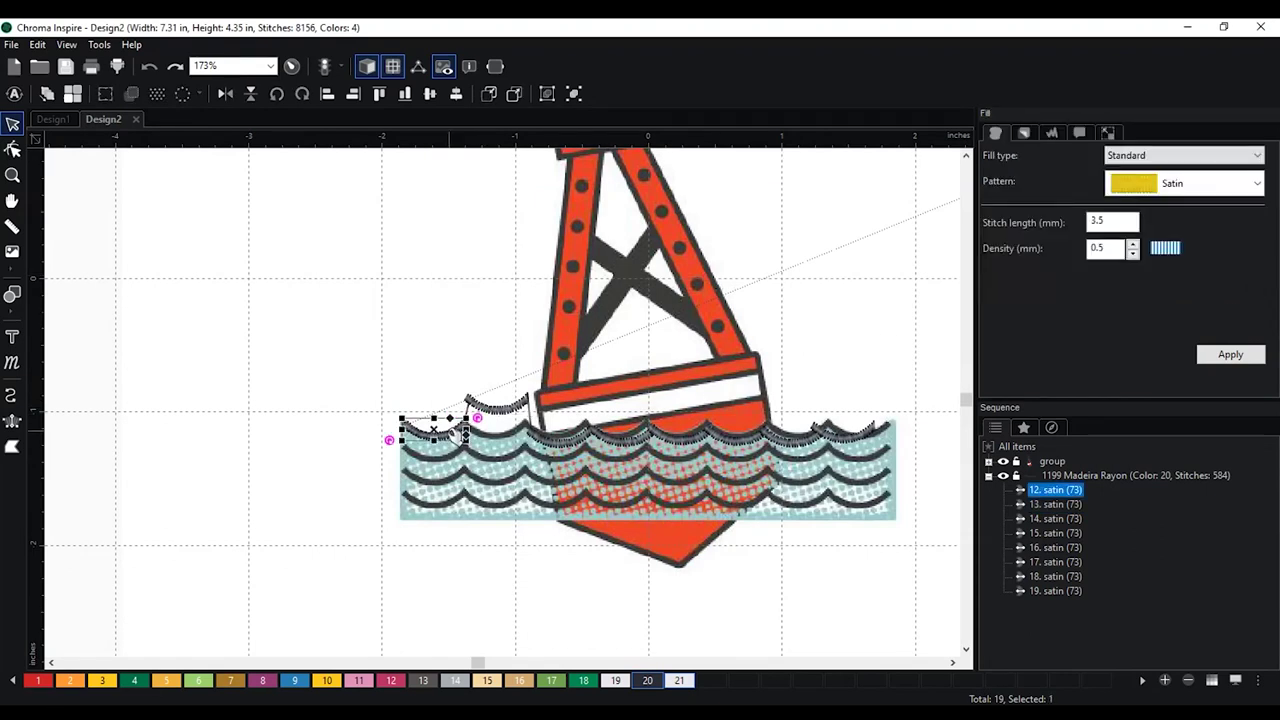
pyautogui.moveTo(461, 435); pyautogui.dragTo(505, 447)
pyautogui.click(505, 412)
pyautogui.press('Escape')
# Repeat the first scallop's satin with 8 across and 4 down to build the wave rows
pyautogui.click(442, 435)
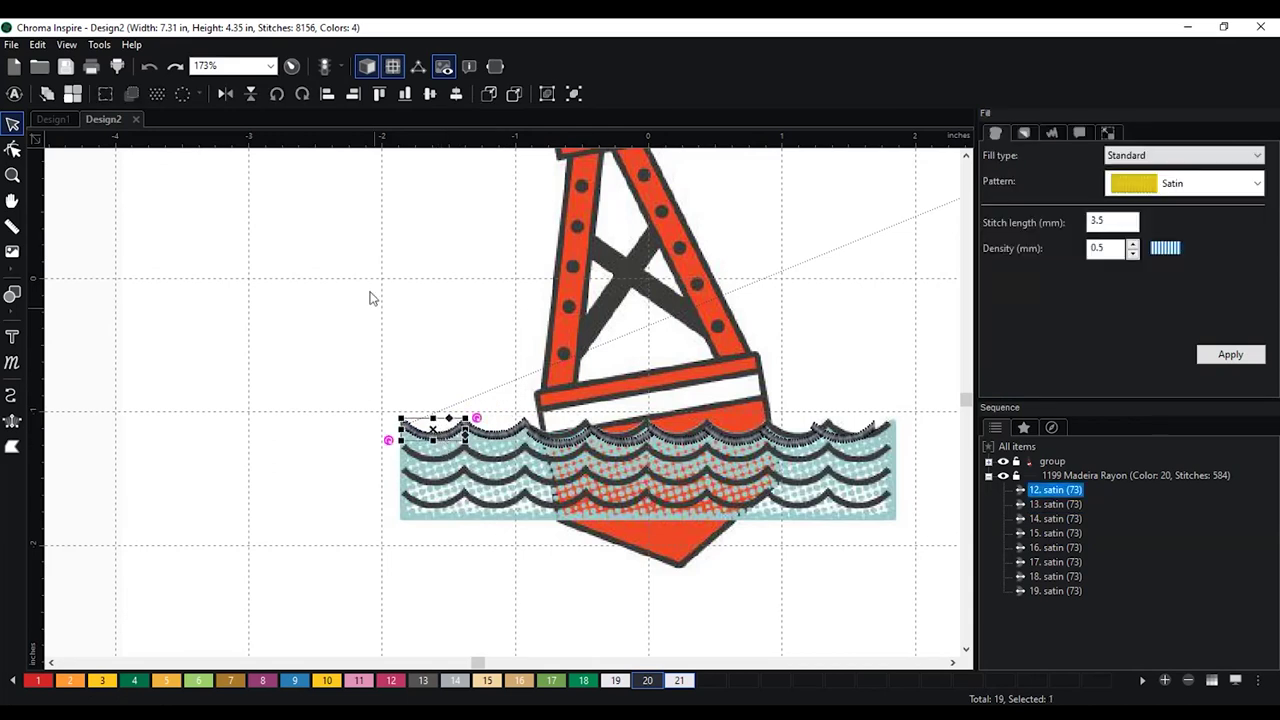
pyautogui.click(158, 94)
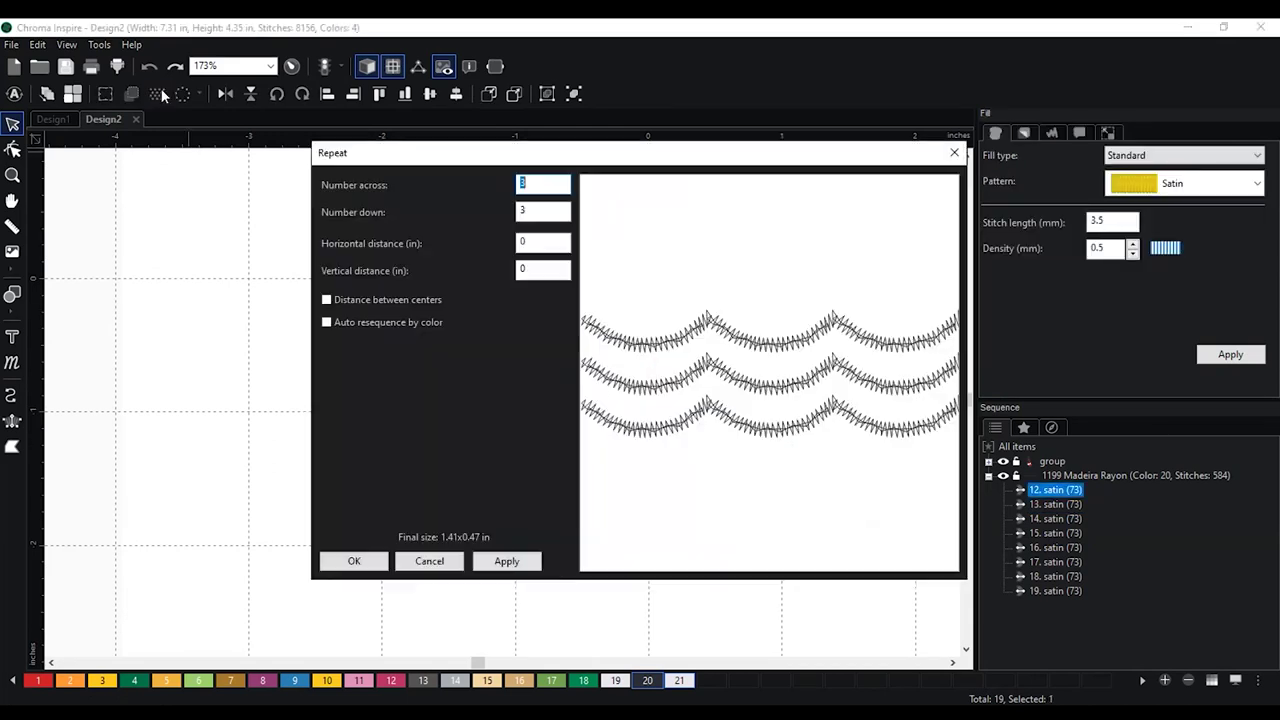
pyautogui.doubleClick(539, 209)
pyautogui.write('4')
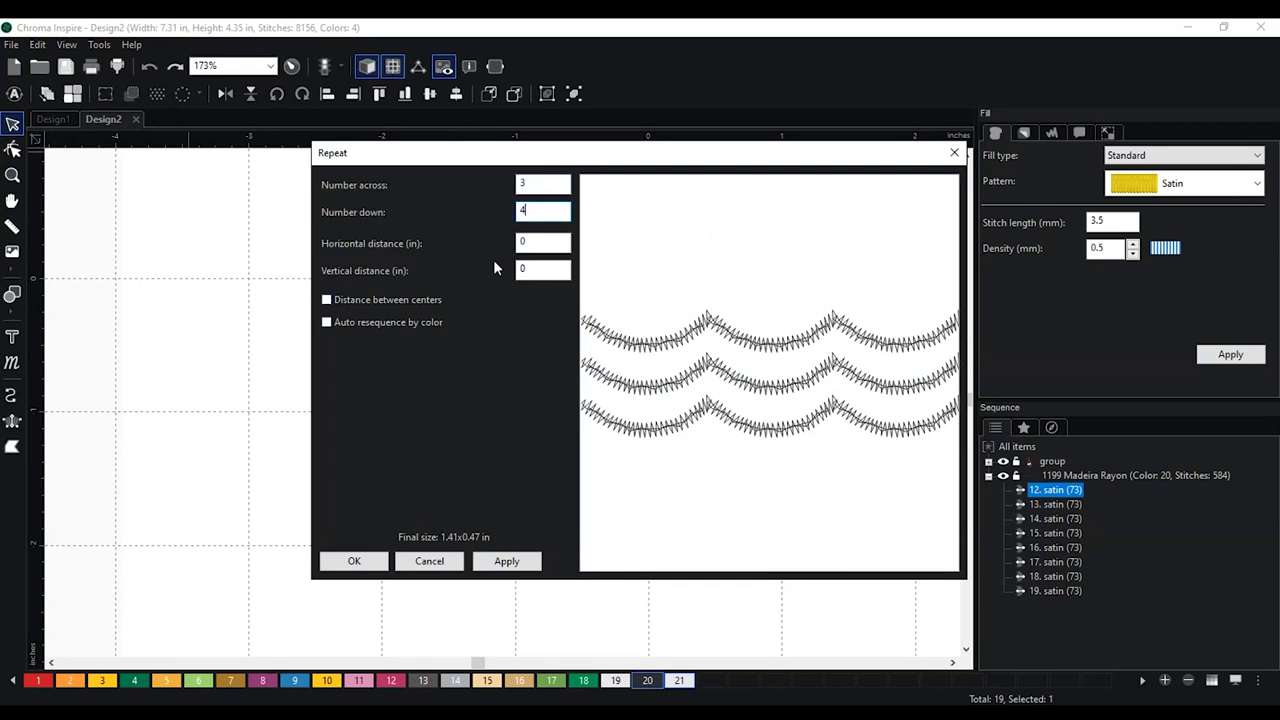
pyautogui.click(508, 561)
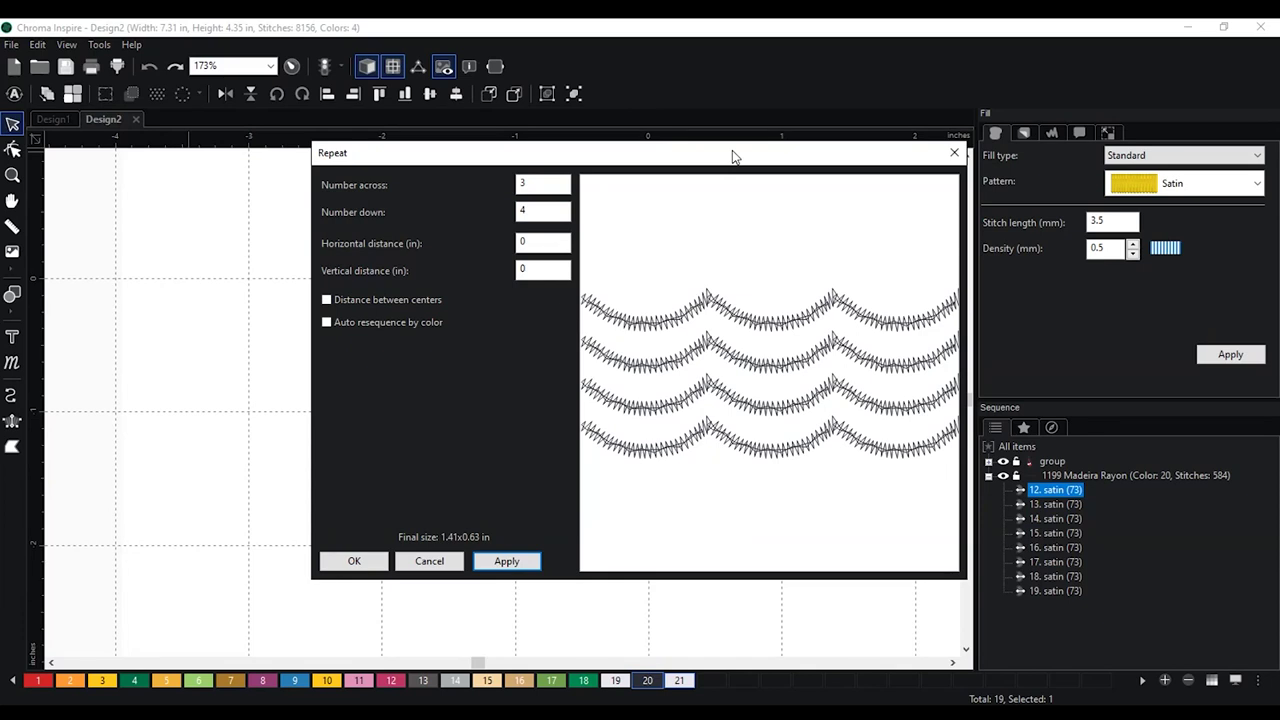
pyautogui.moveTo(732, 156); pyautogui.dragTo(715, 156)
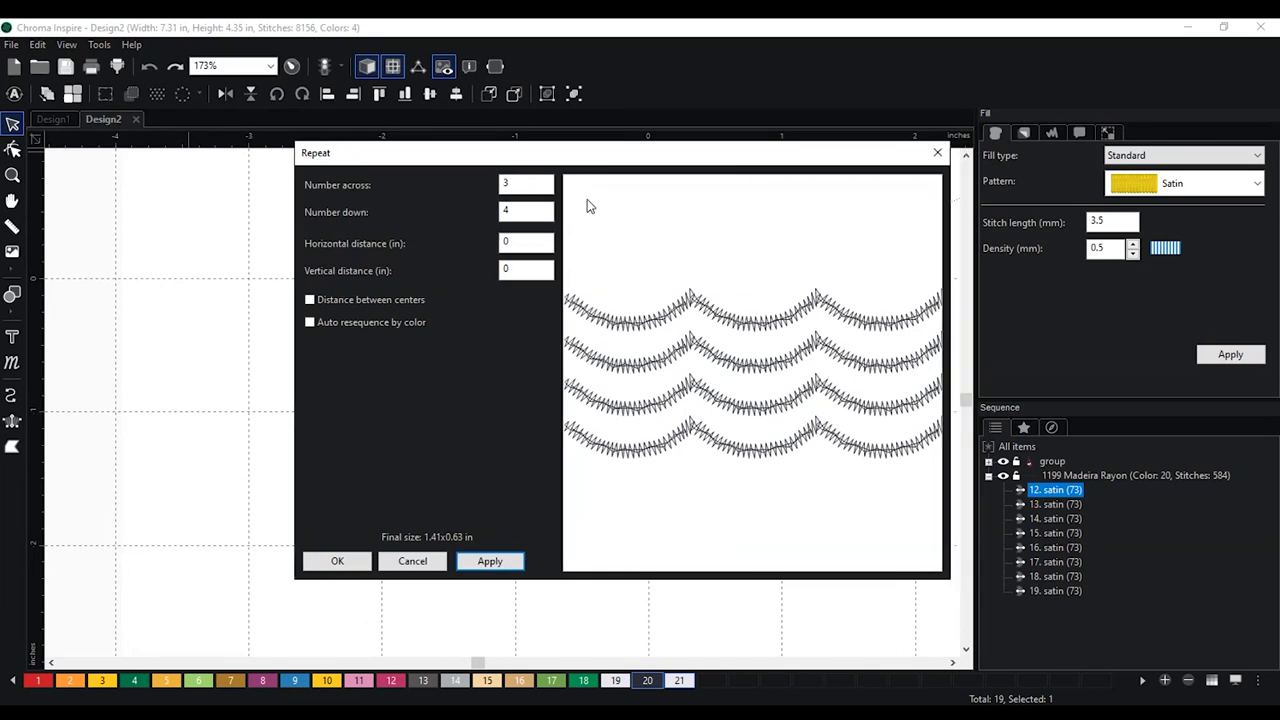
pyautogui.moveTo(512, 184); pyautogui.dragTo(450, 185)
pyautogui.write('8')
pyautogui.click(490, 561)
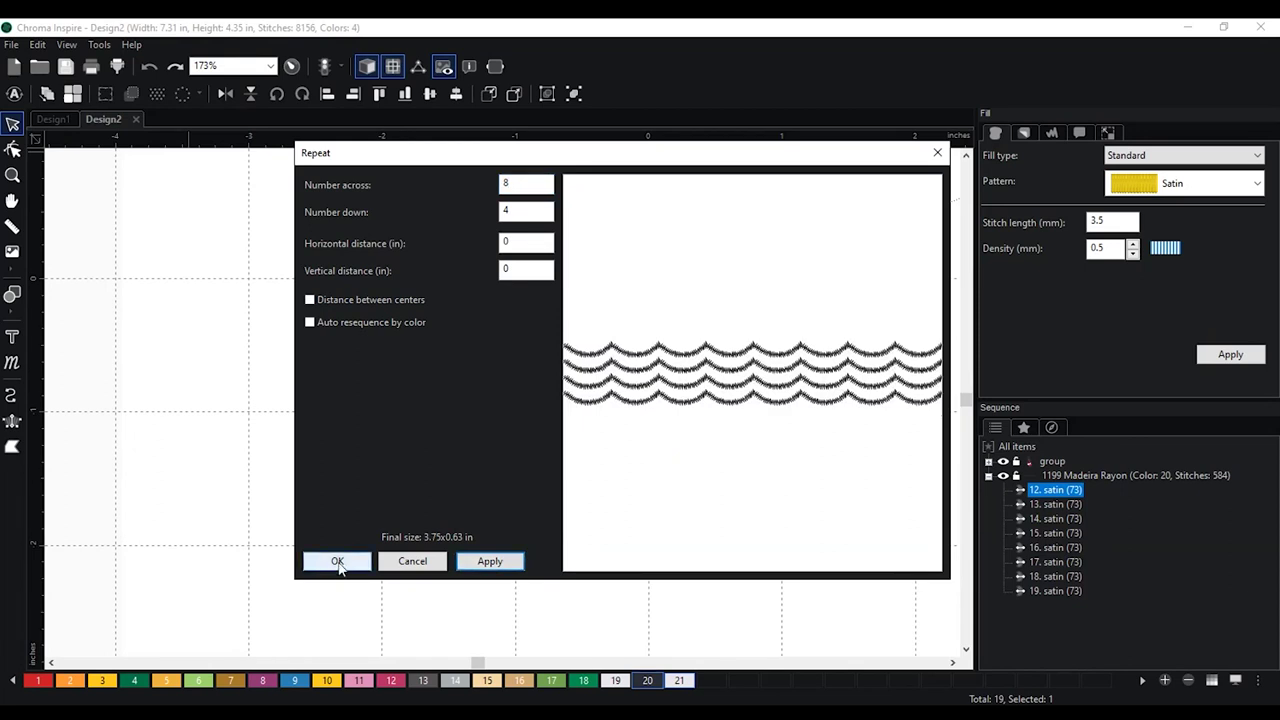
pyautogui.click(337, 561)
# Move the repeated wave rows up and left off the wave artwork and group them
pyautogui.moveTo(389, 416); pyautogui.dragTo(323, 270)
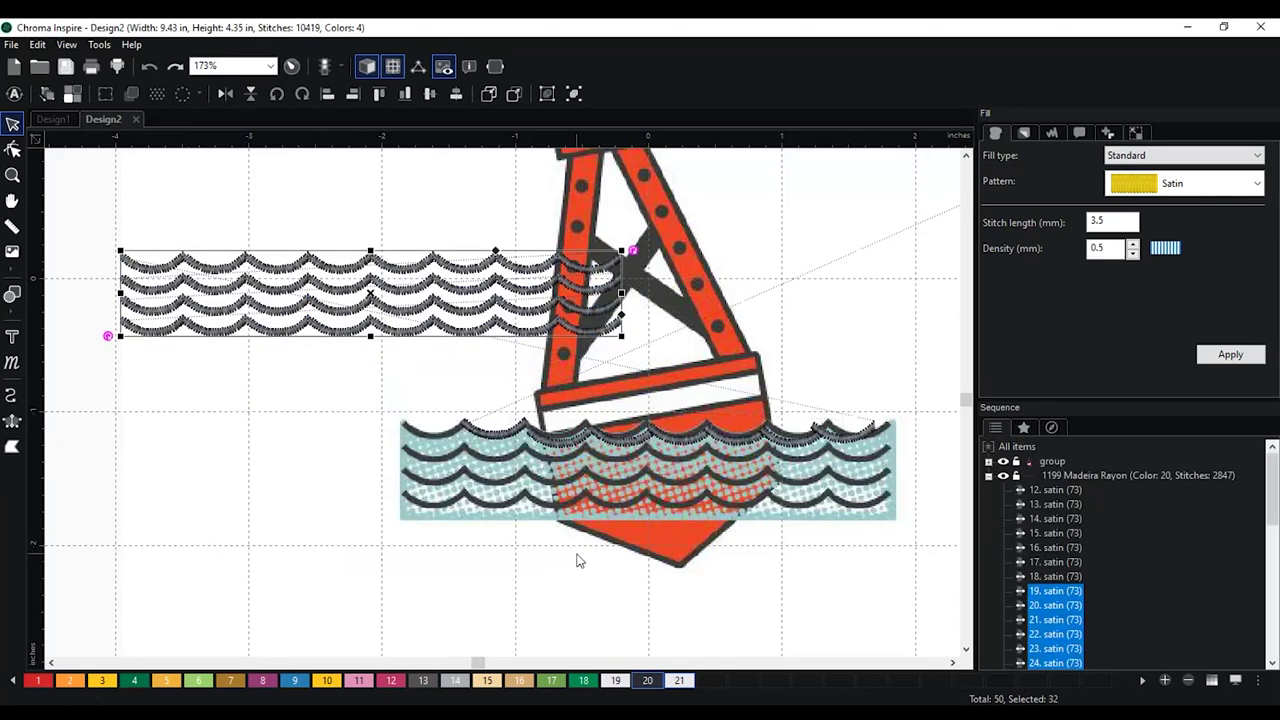
pyautogui.rightClick(412, 269)
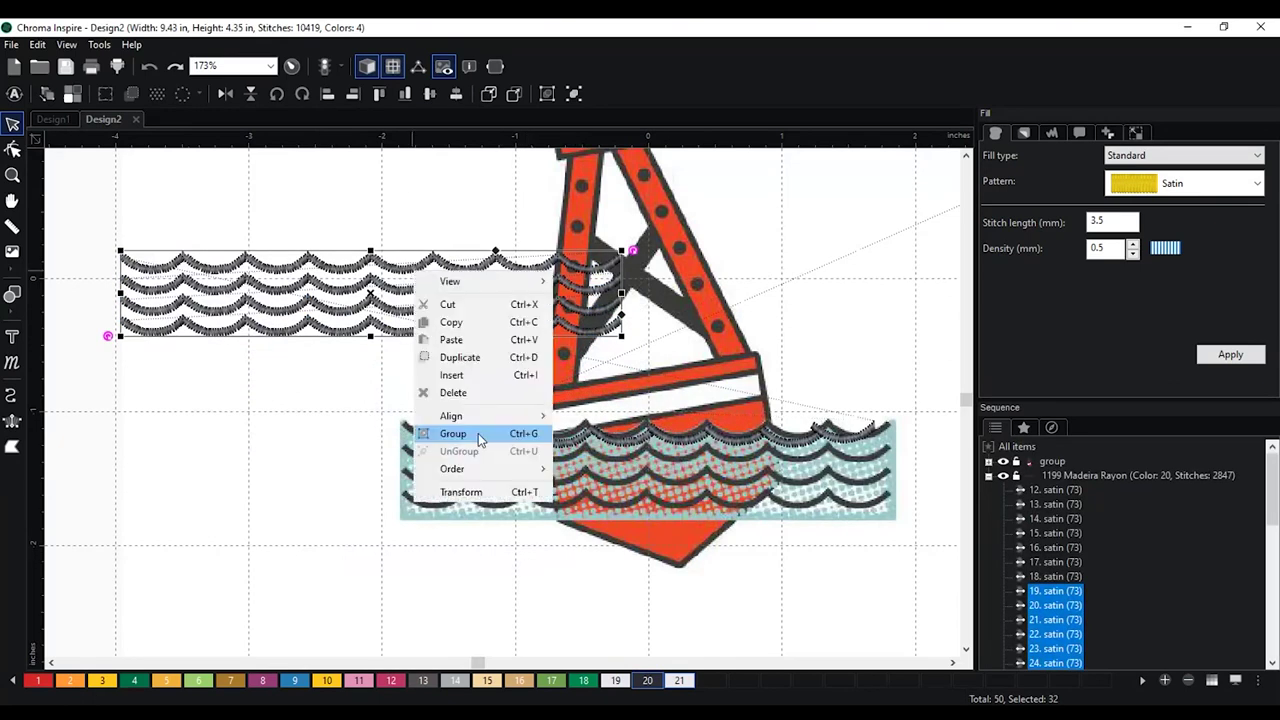
pyautogui.click(470, 437)
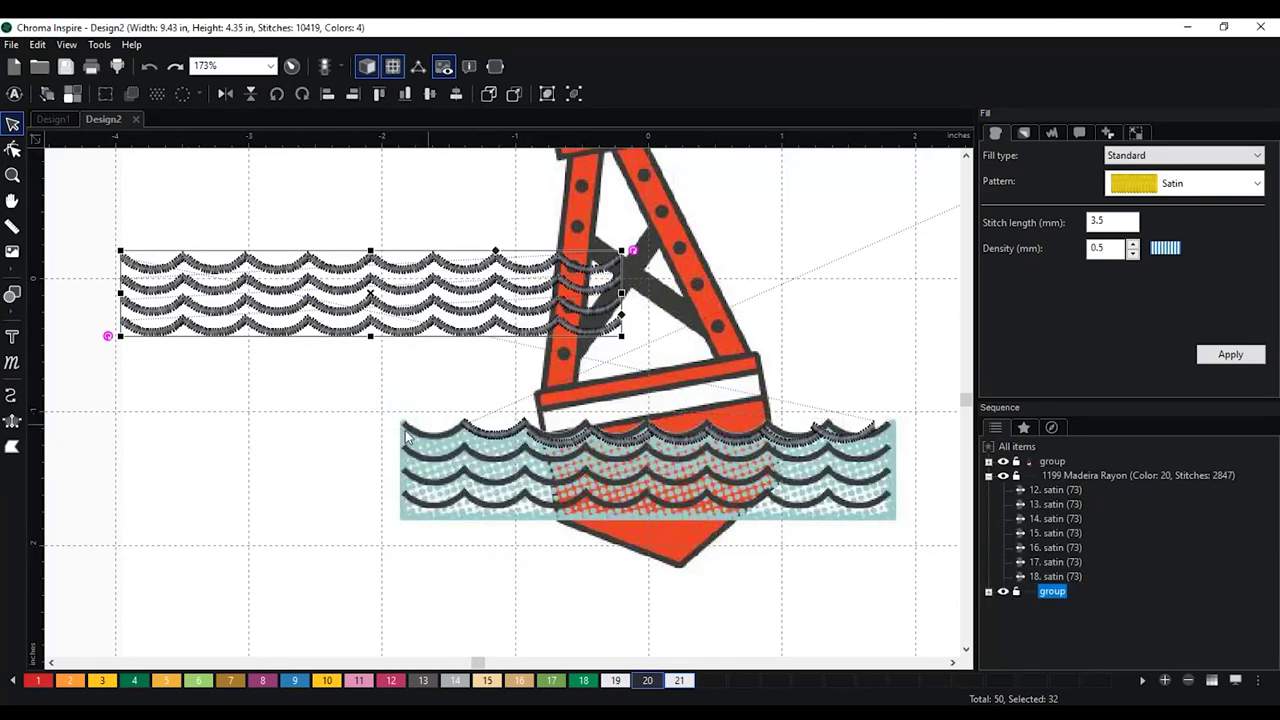
# Delete the seven leftover single satins on the top wave line and place the wave group over the wave artwork
pyautogui.moveTo(408, 396); pyautogui.dragTo(934, 502)
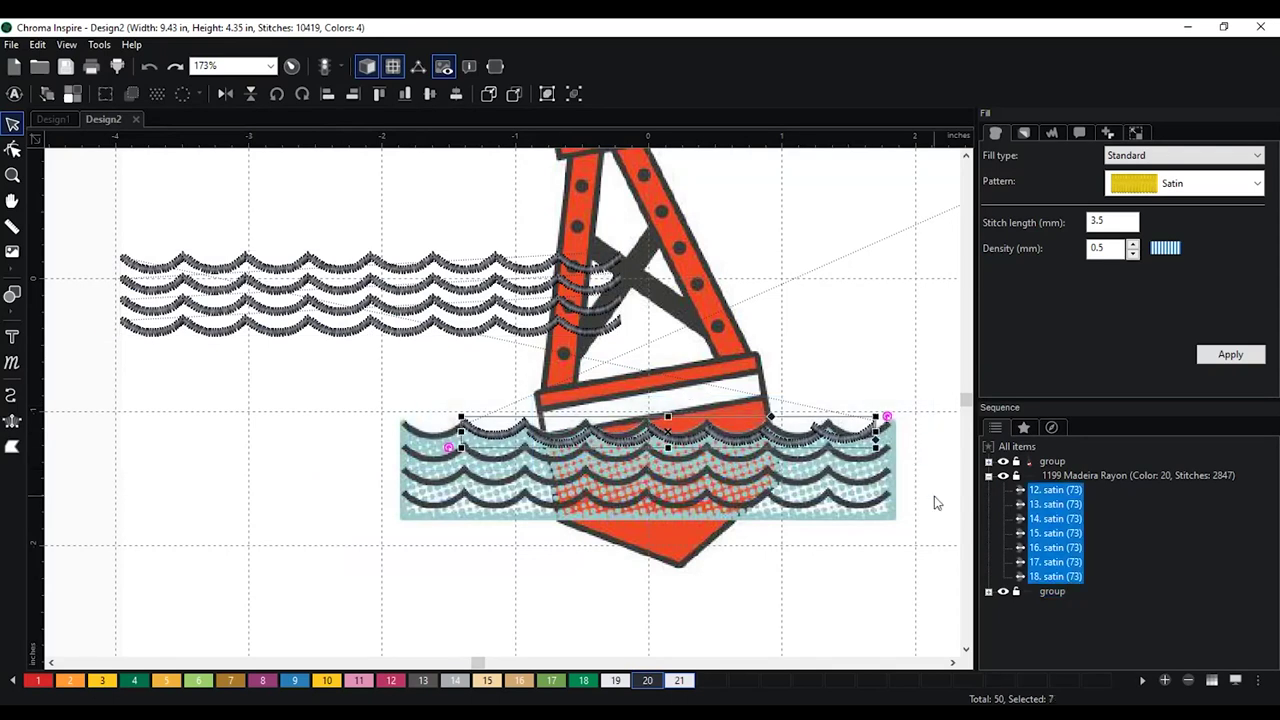
pyautogui.press('Delete')
pyautogui.moveTo(451, 288); pyautogui.dragTo(731, 451)
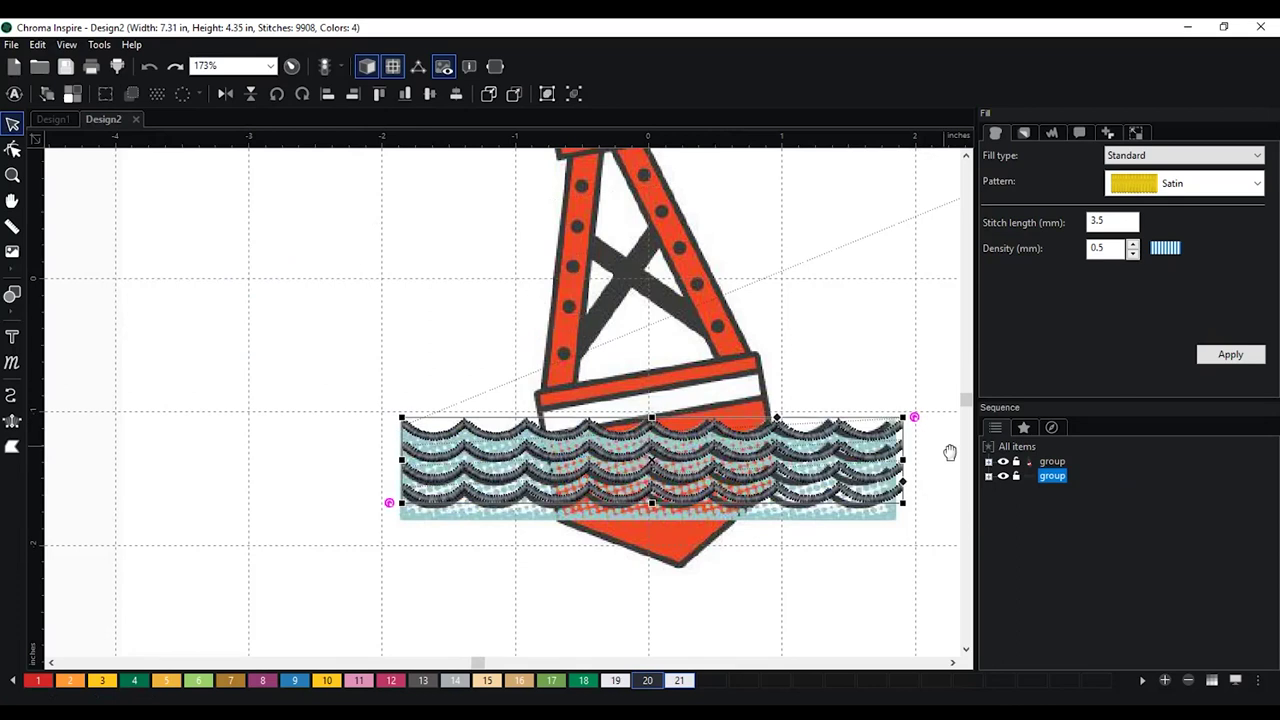
pyautogui.moveTo(951, 449); pyautogui.dragTo(769, 463)
pyautogui.scroll(1, 769, 463)
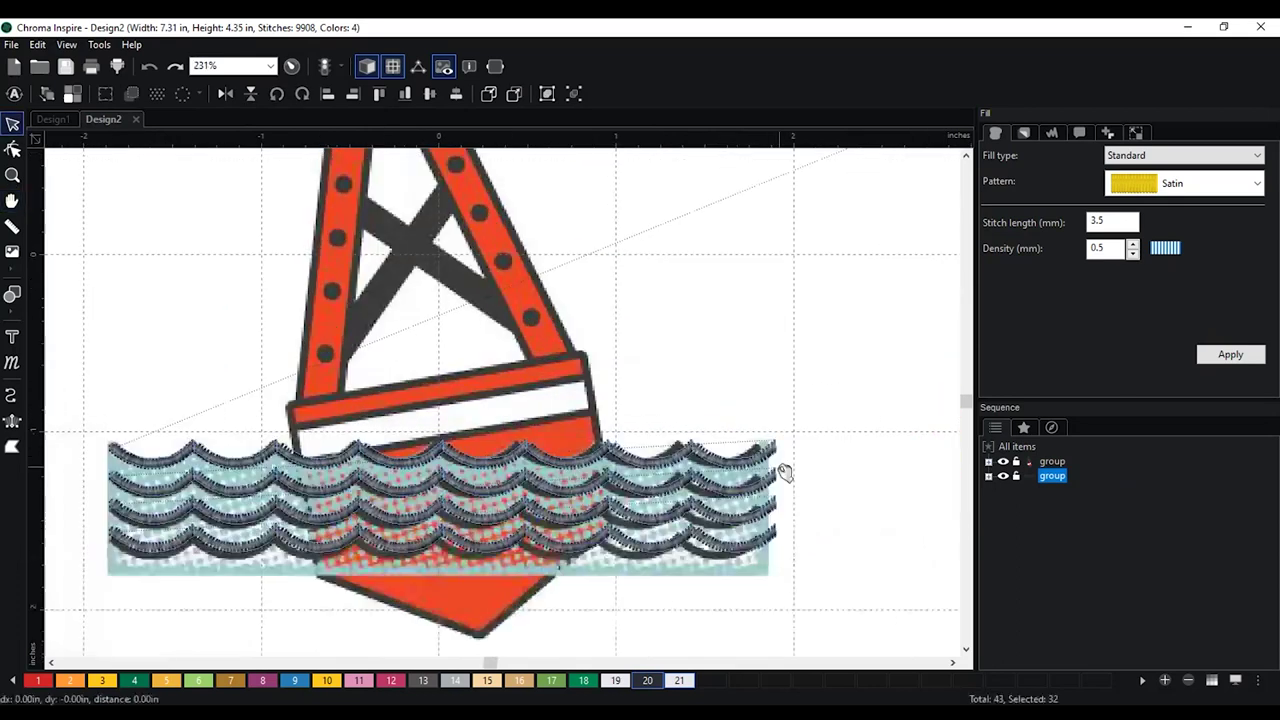
pyautogui.click(840, 452)
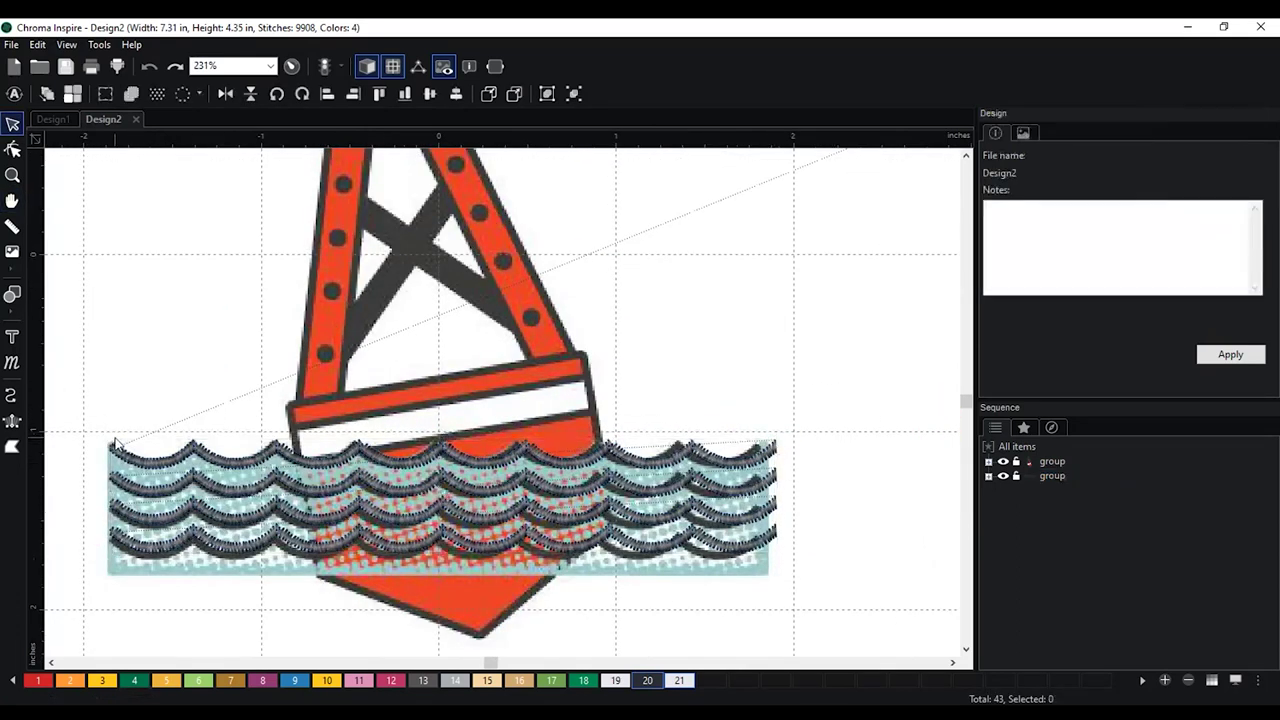
# Move the wave group up until its lowest row overlaps the artwork's top wave line, and keep the group selected
pyautogui.moveTo(136, 466); pyautogui.dragTo(128, 387)
pyautogui.click(769, 347)
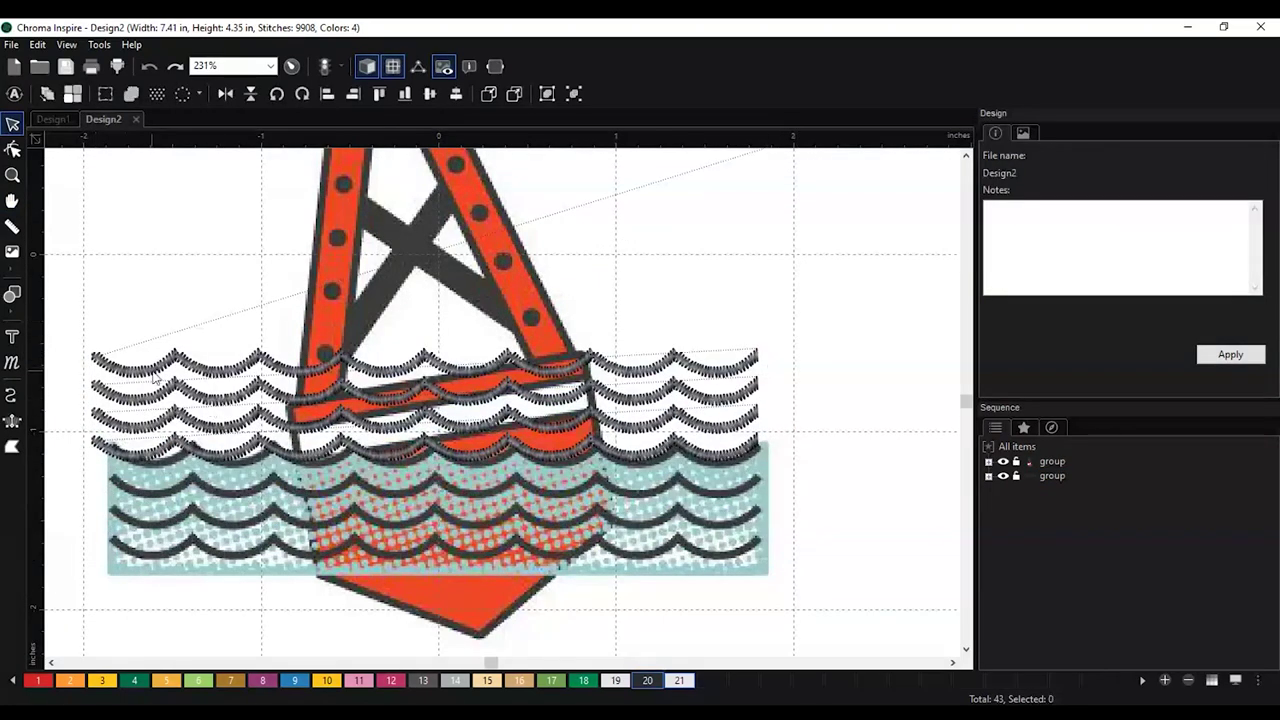
pyautogui.click(748, 374)
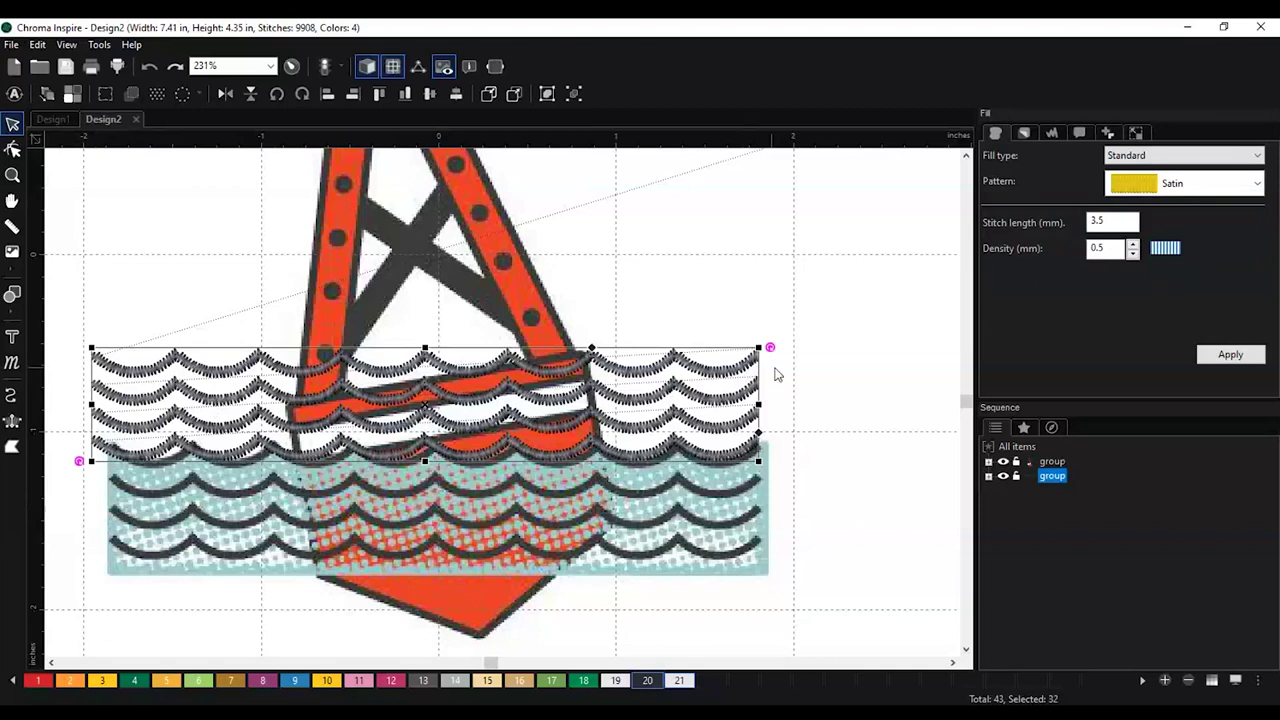
# Set the satin density of the wave group to 0.3 mm and apply it
pyautogui.click(1133, 253)
pyautogui.click(1133, 253)
pyautogui.click(1230, 354)
pyautogui.scroll(-1, 924, 477)
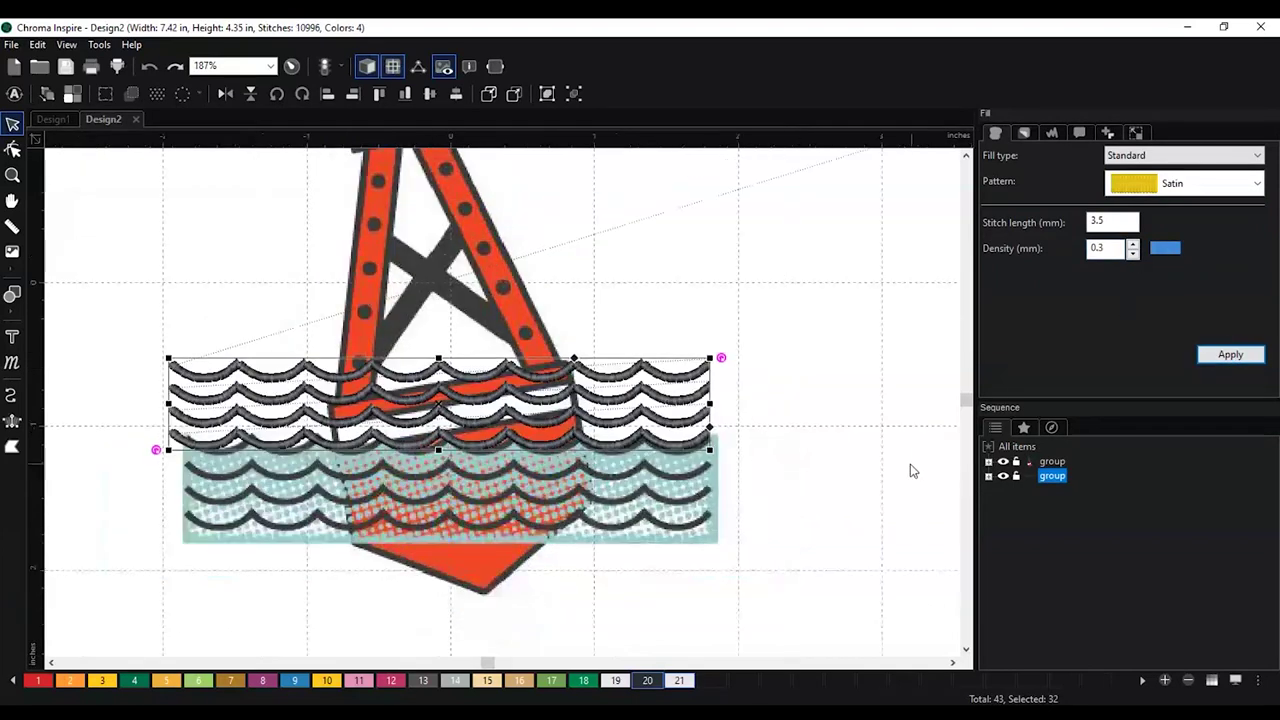
pyautogui.click(909, 469)
# Move the wave group up and right off the wave artwork into the space between the artwork and the stitched buoy
pyautogui.click(528, 378)
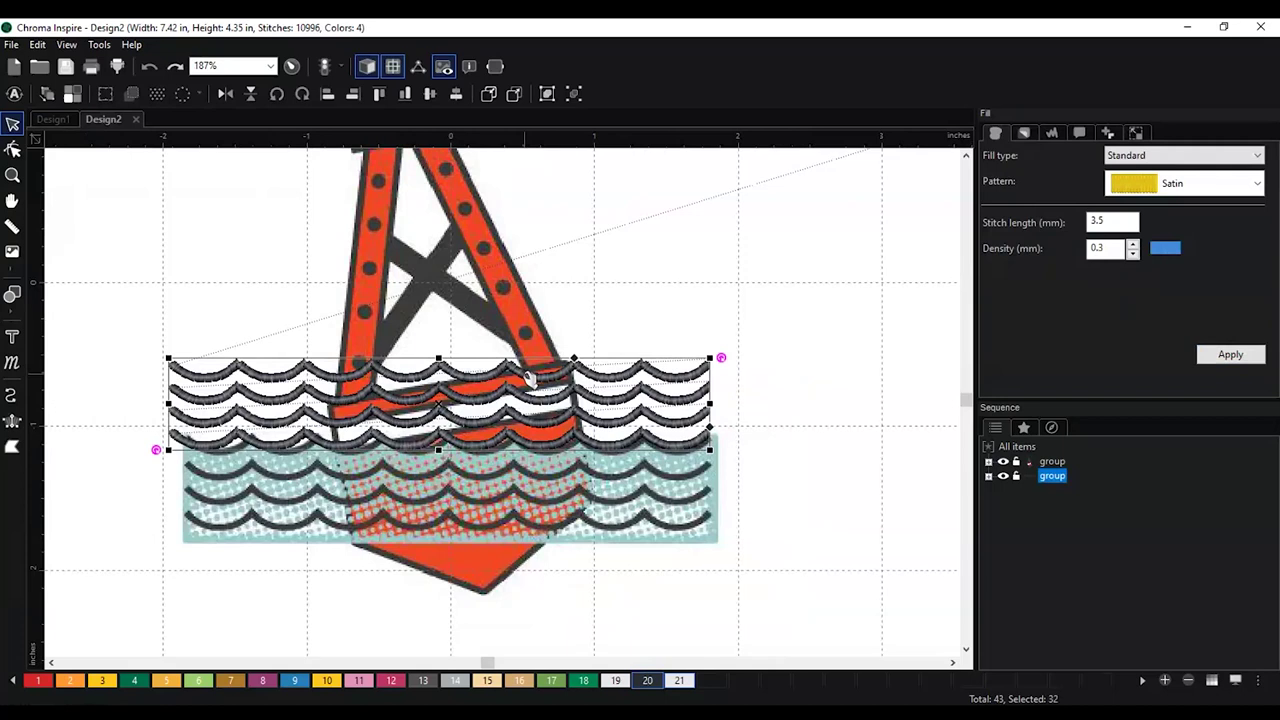
pyautogui.moveTo(528, 378); pyautogui.dragTo(792, 315)
pyautogui.scroll(-1, 780, 451)
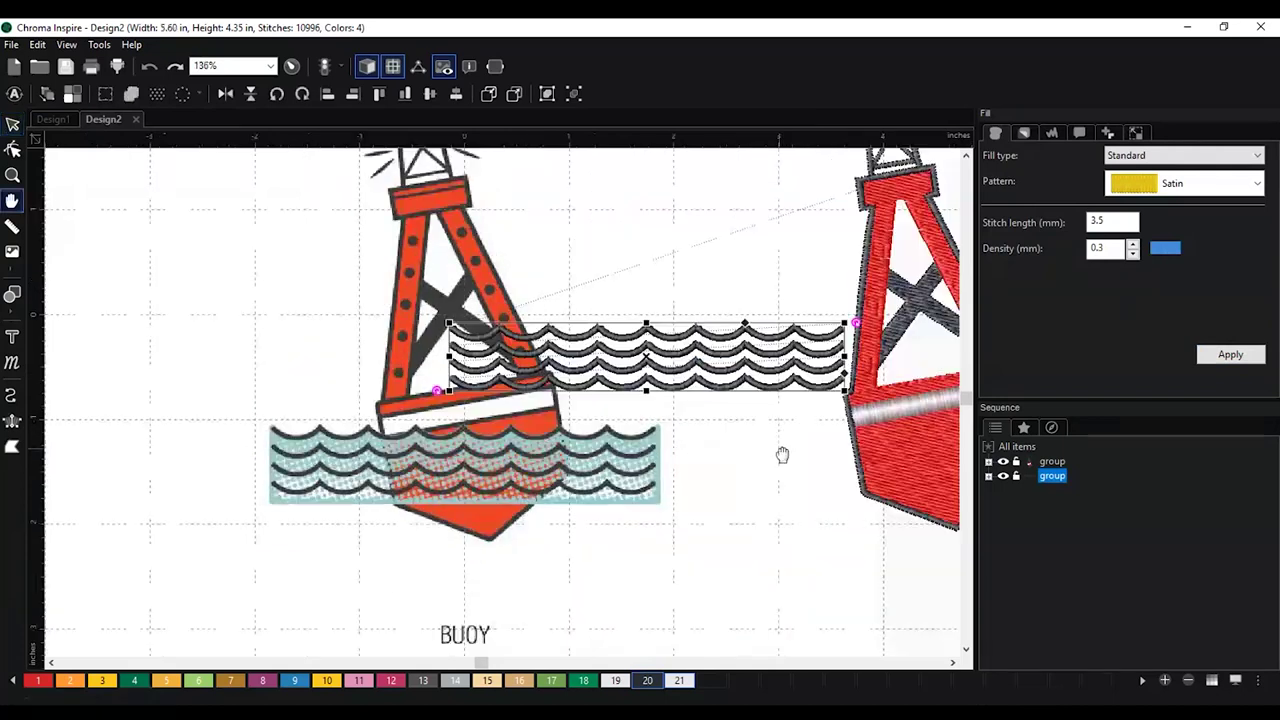
pyautogui.moveTo(780, 451); pyautogui.dragTo(577, 489)
pyautogui.moveTo(532, 380); pyautogui.dragTo(531, 297)
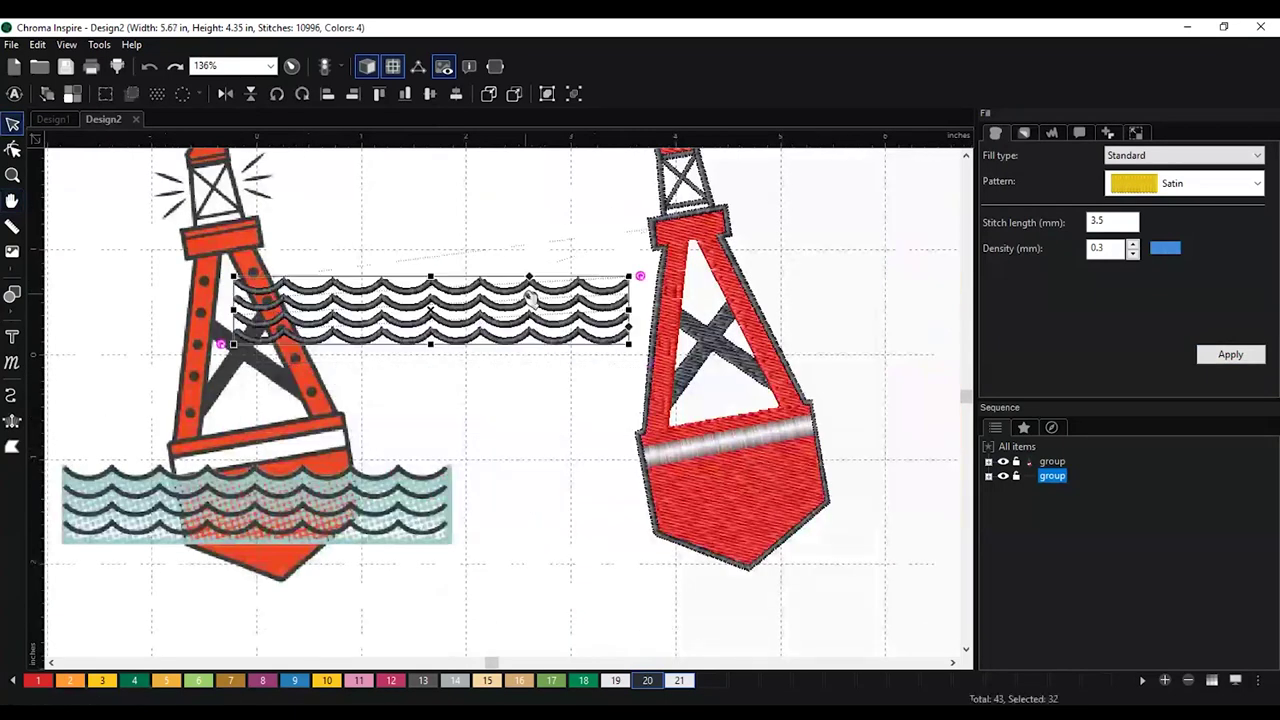
# Ungroup the wave rows and select only the second scallop of the top row
pyautogui.scroll(1, 386, 374)
pyautogui.scroll(1, 660, 531)
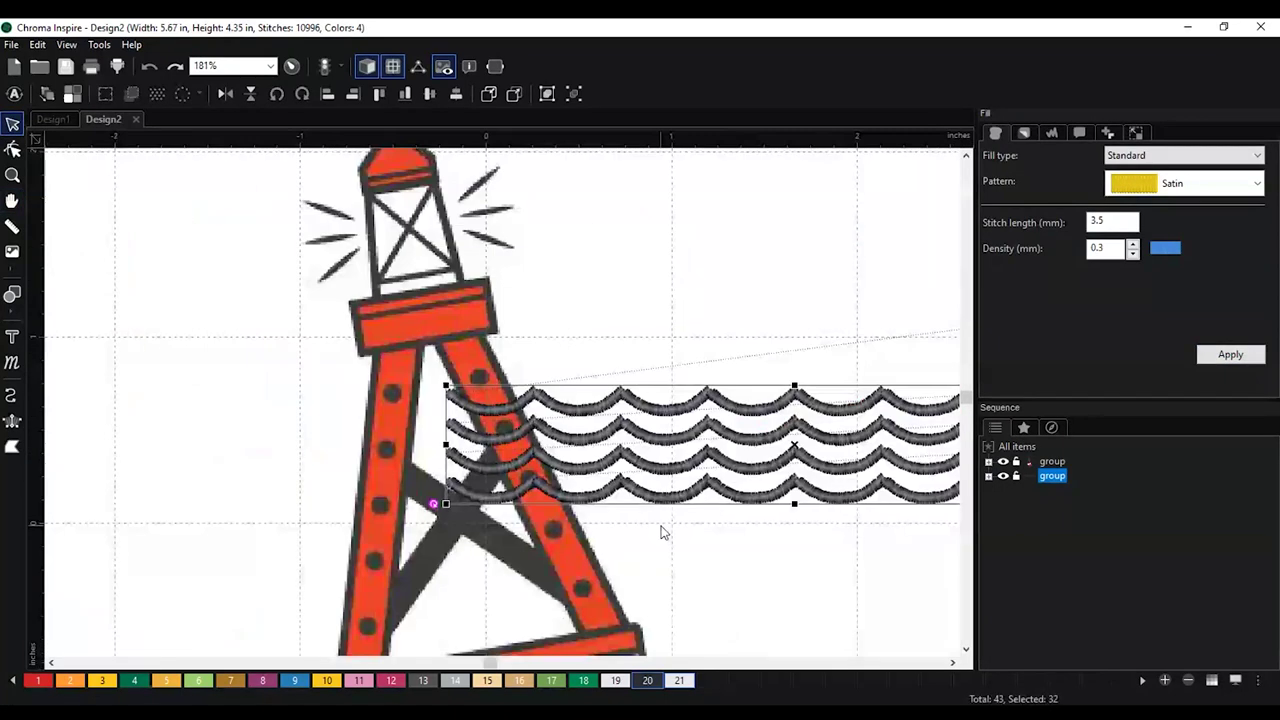
pyautogui.scroll(3, 497, 352)
pyautogui.rightClick(563, 397)
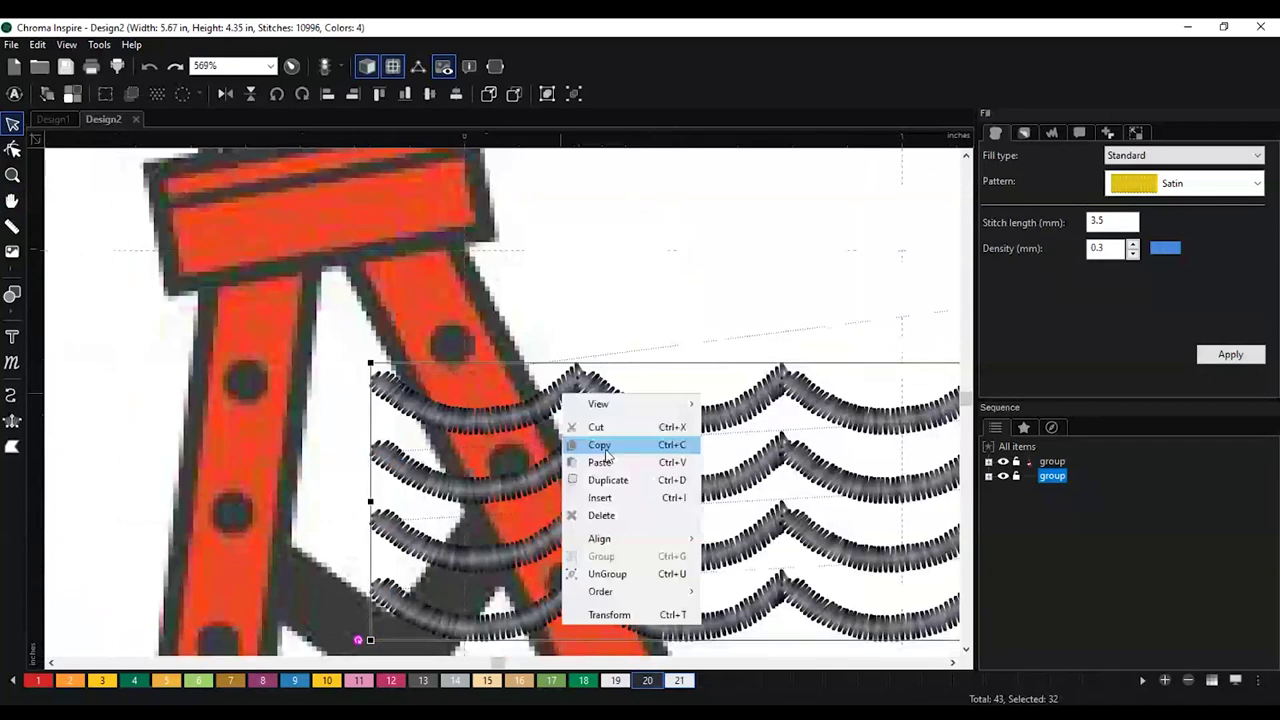
pyautogui.click(620, 575)
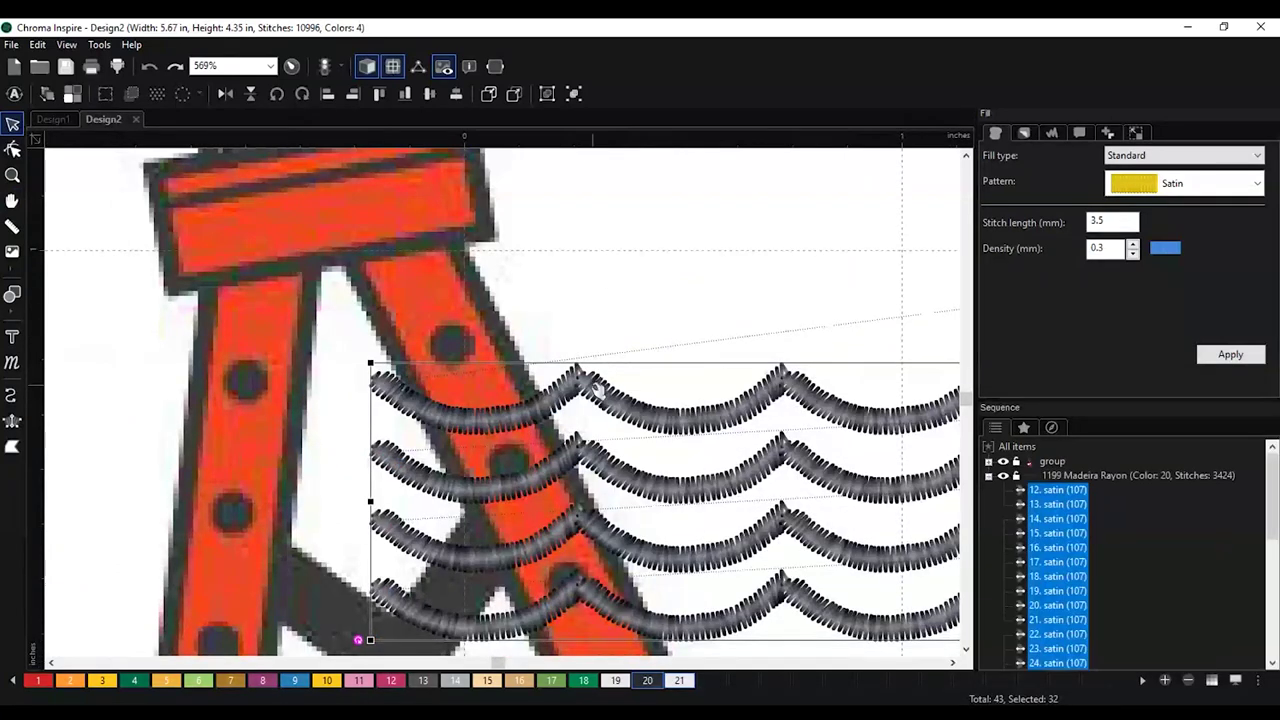
pyautogui.click(590, 385)
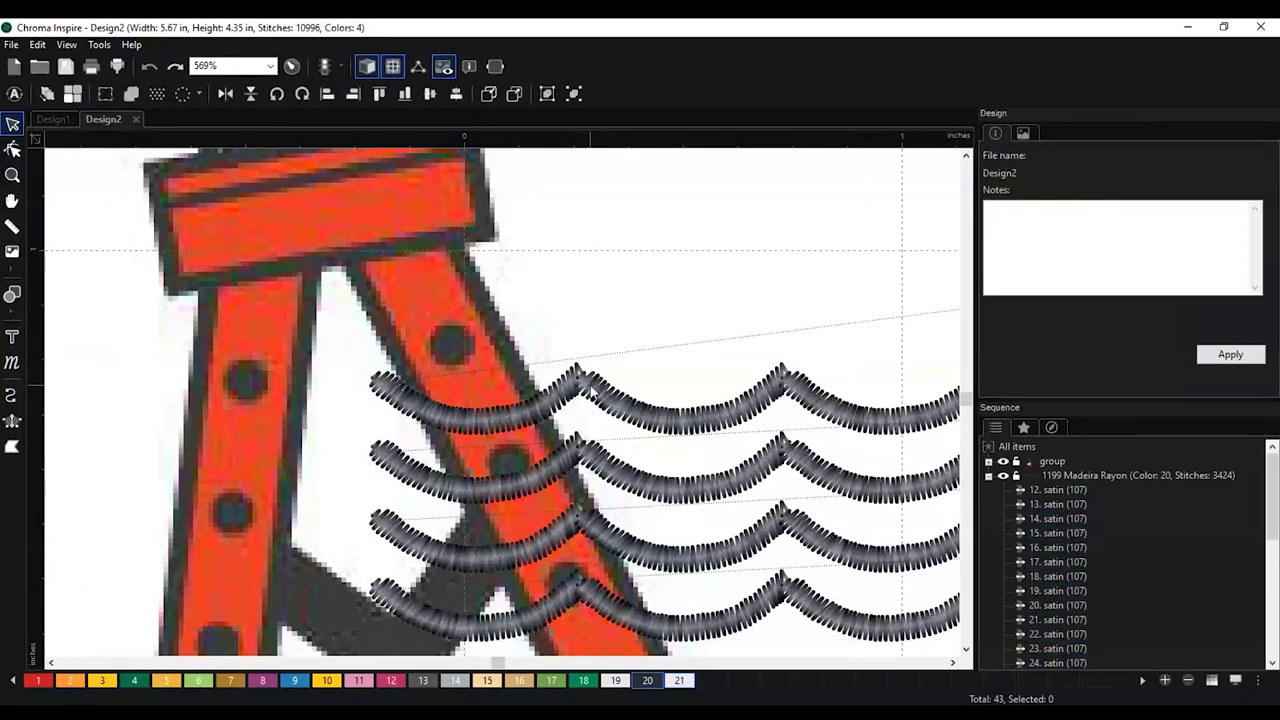
pyautogui.click(592, 392)
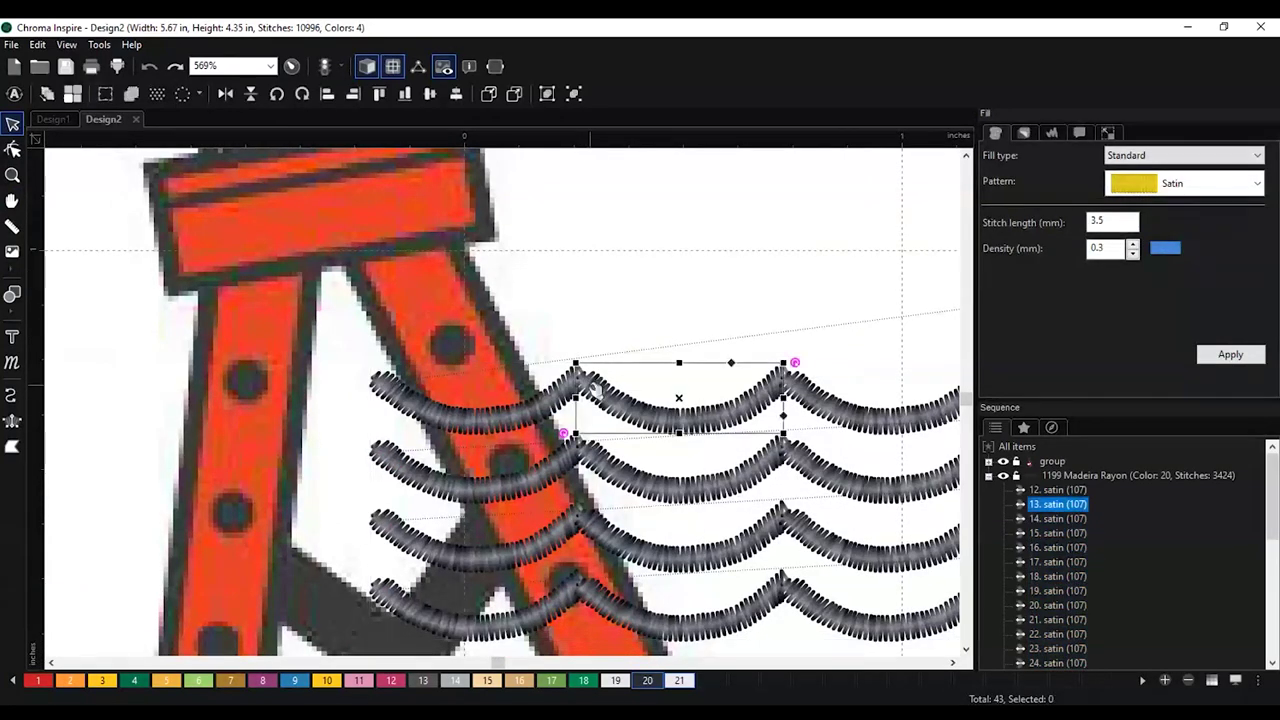
# Edit the second scallop's outline, moving its upper left corner point up to the peak it shares with the first scallop
pyautogui.click(12, 148)
pyautogui.scroll(3, 666, 352)
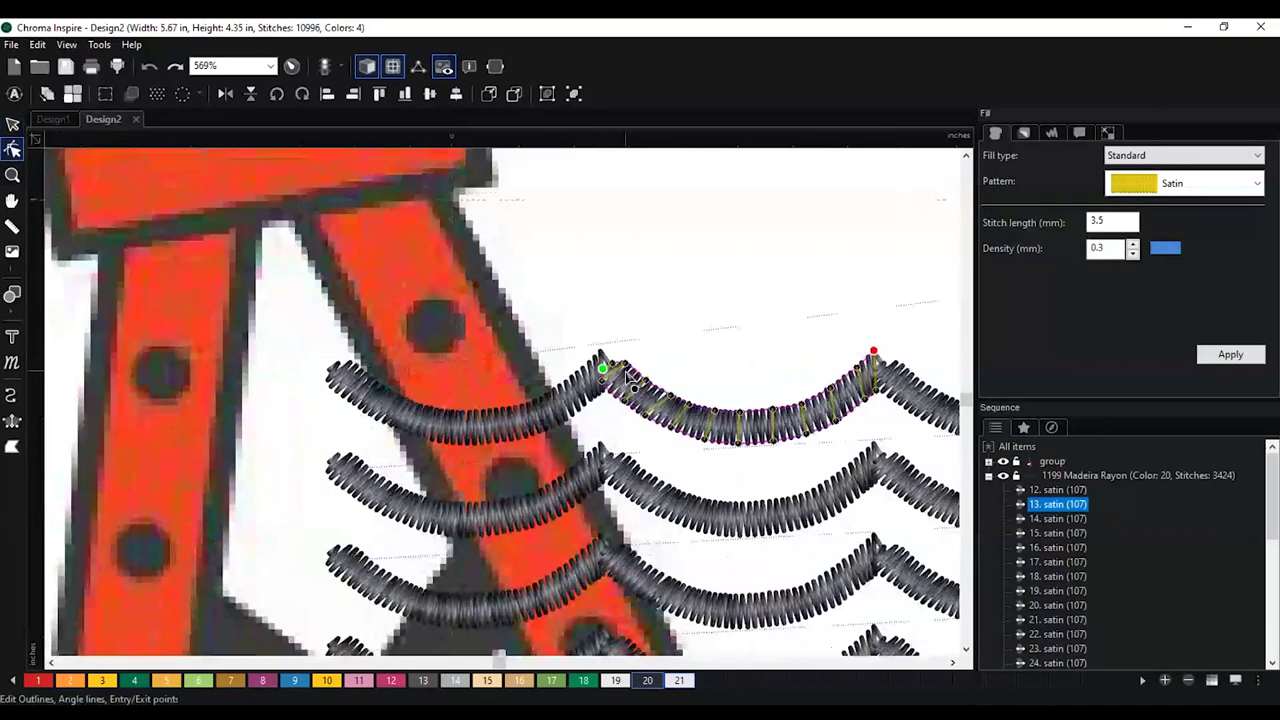
pyautogui.rightClick(665, 352)
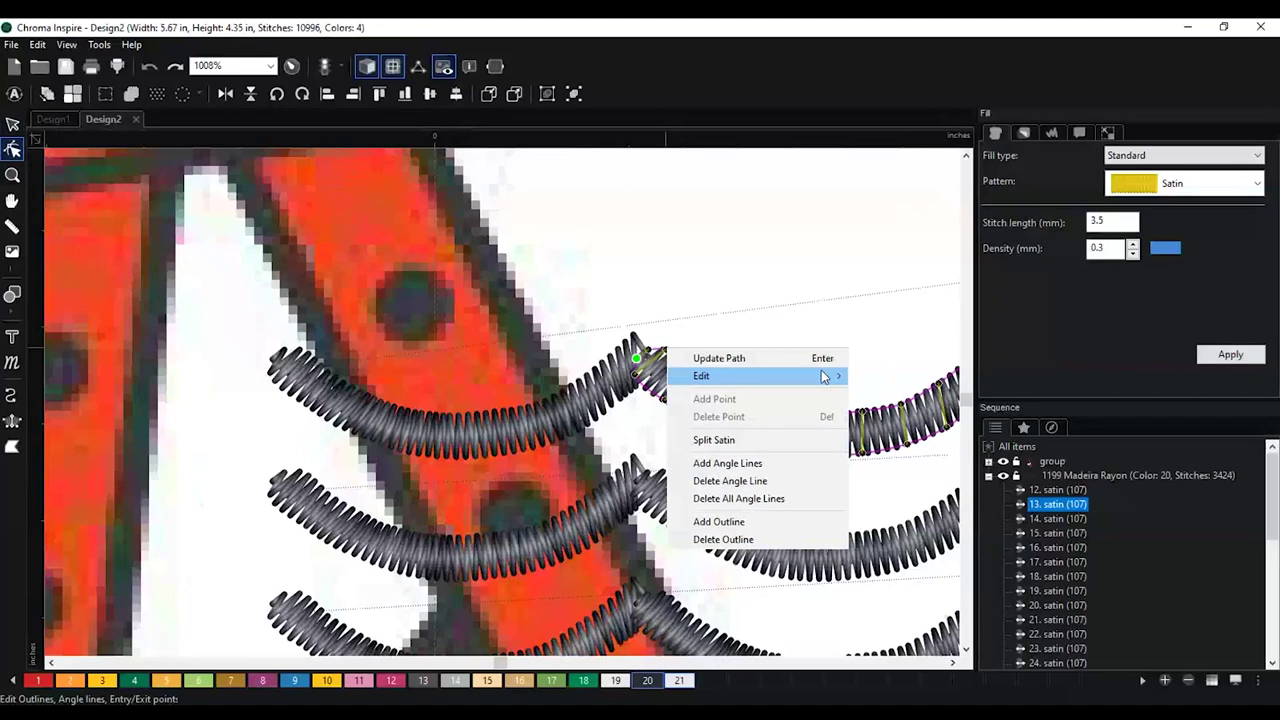
pyautogui.moveTo(822, 376)
pyautogui.click(885, 394)
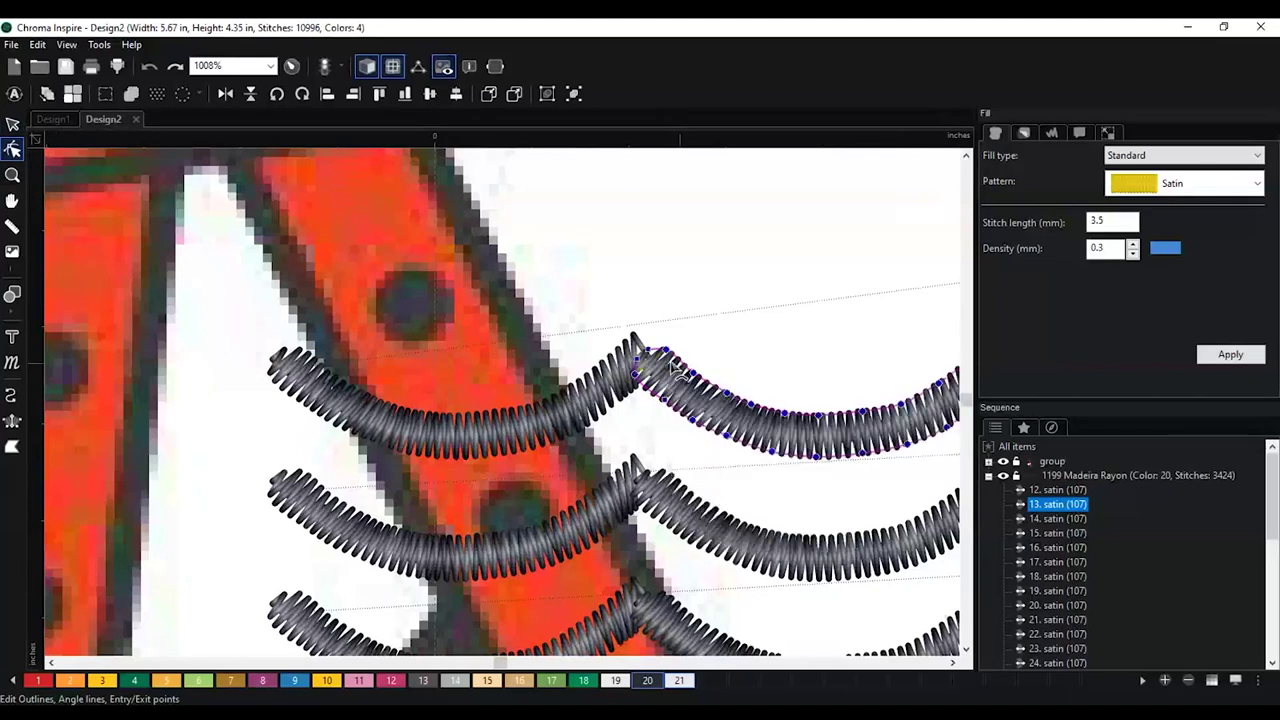
pyautogui.moveTo(665, 354); pyautogui.dragTo(642, 333)
# Delete the two extra outline points at the second scallop's left end, update its path and deselect it
pyautogui.rightClick(649, 347)
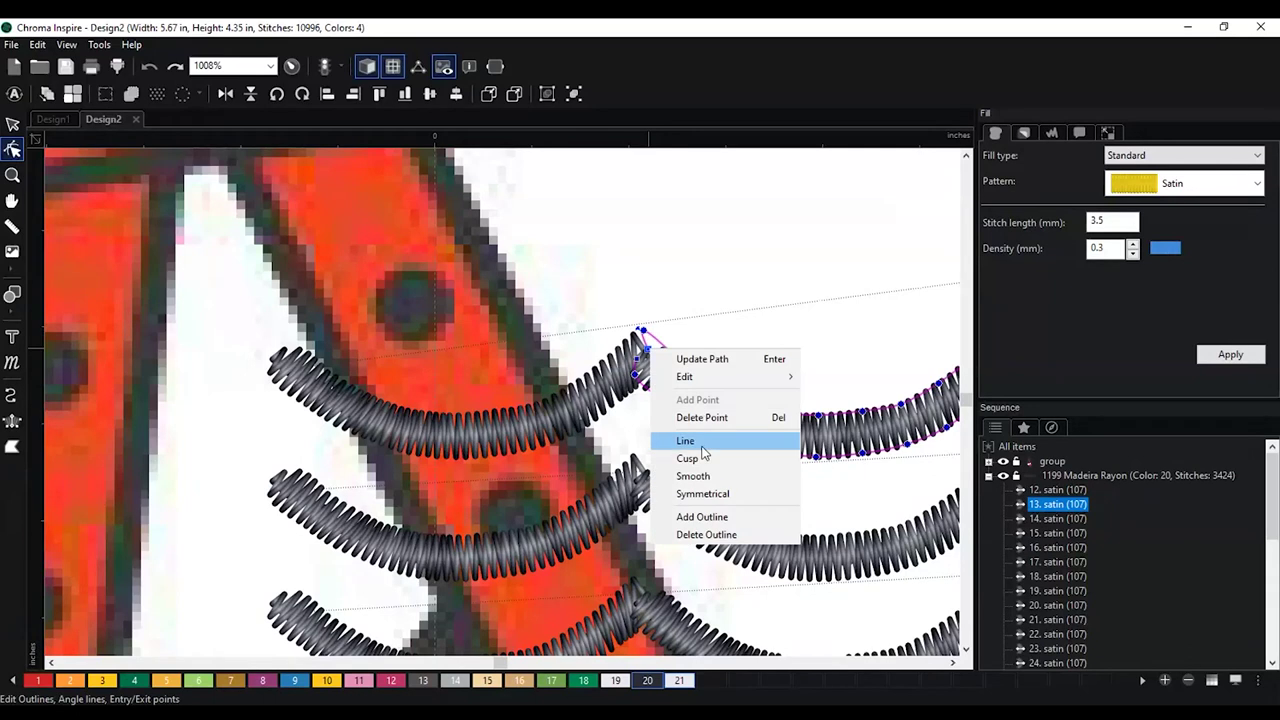
pyautogui.click(702, 417)
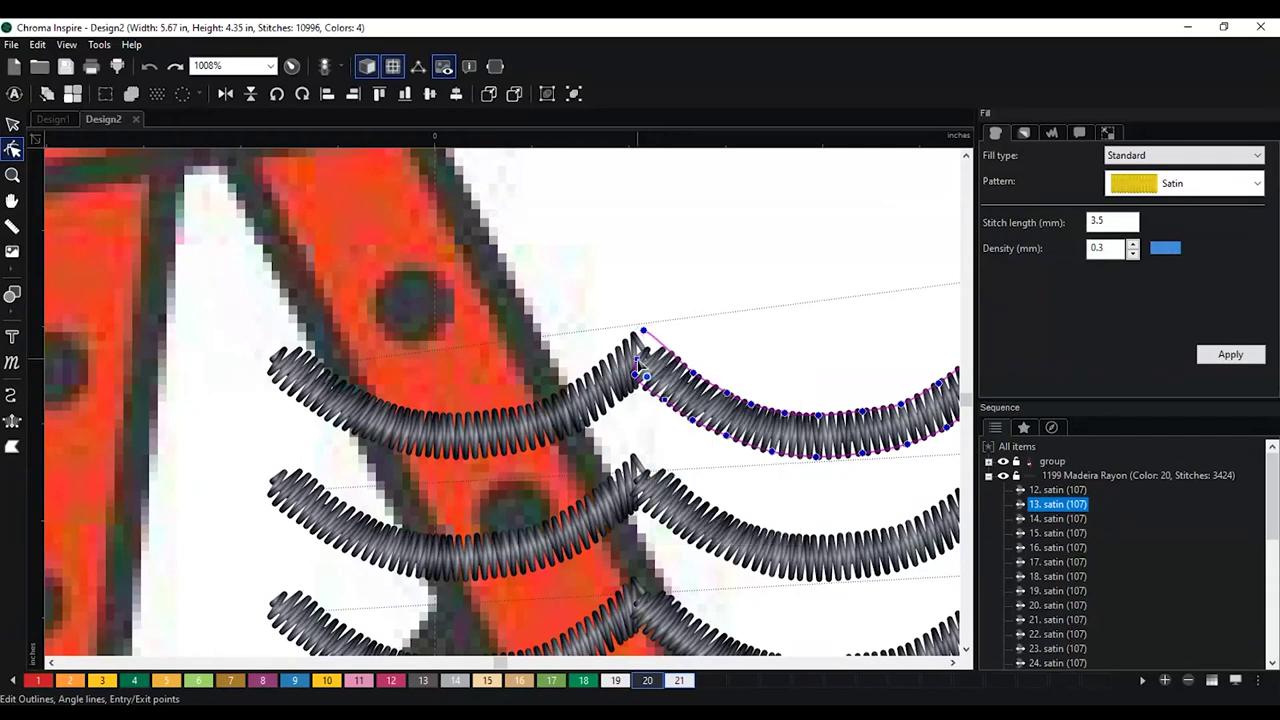
pyautogui.rightClick(639, 359)
pyautogui.click(694, 432)
pyautogui.click(684, 324)
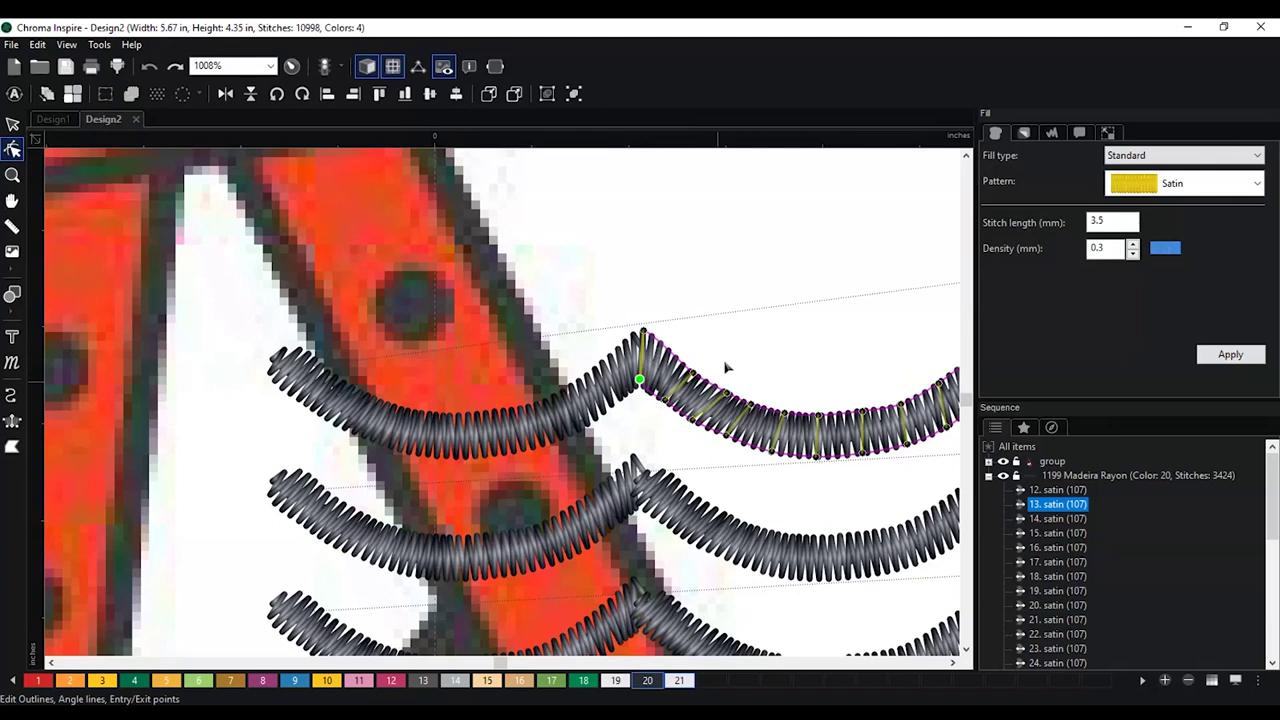
pyautogui.click(13, 124)
pyautogui.click(760, 264)
pyautogui.scroll(-1, 760, 264)
pyautogui.scroll(-1, 760, 264)
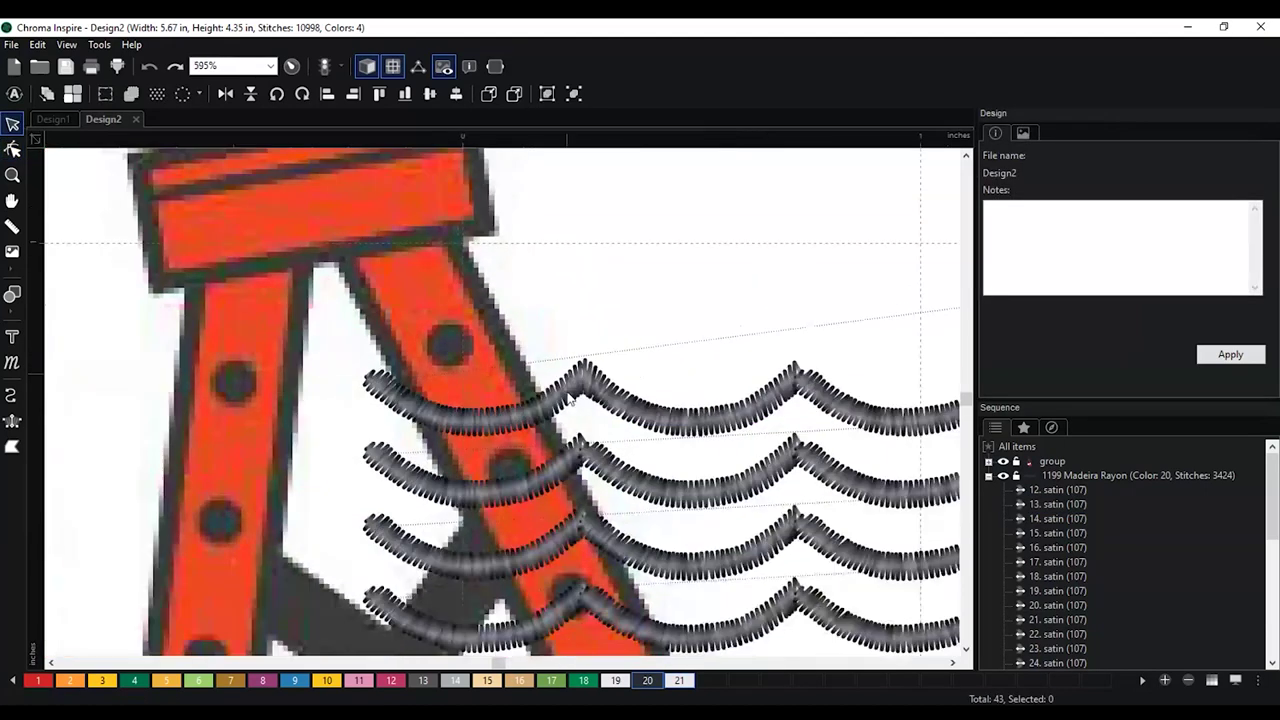
pyautogui.click(570, 400)
pyautogui.keyDown('shift'); pyautogui.click(645, 405); pyautogui.keyUp('shift')
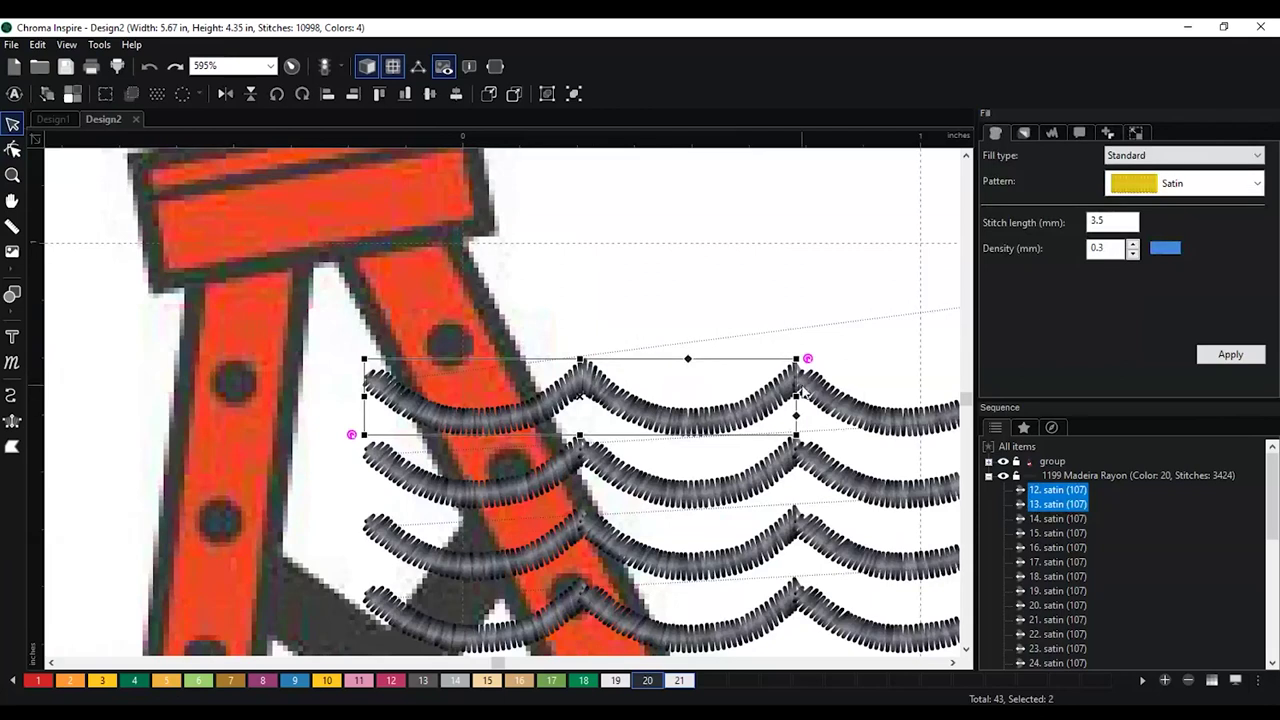
pyautogui.click(795, 282)
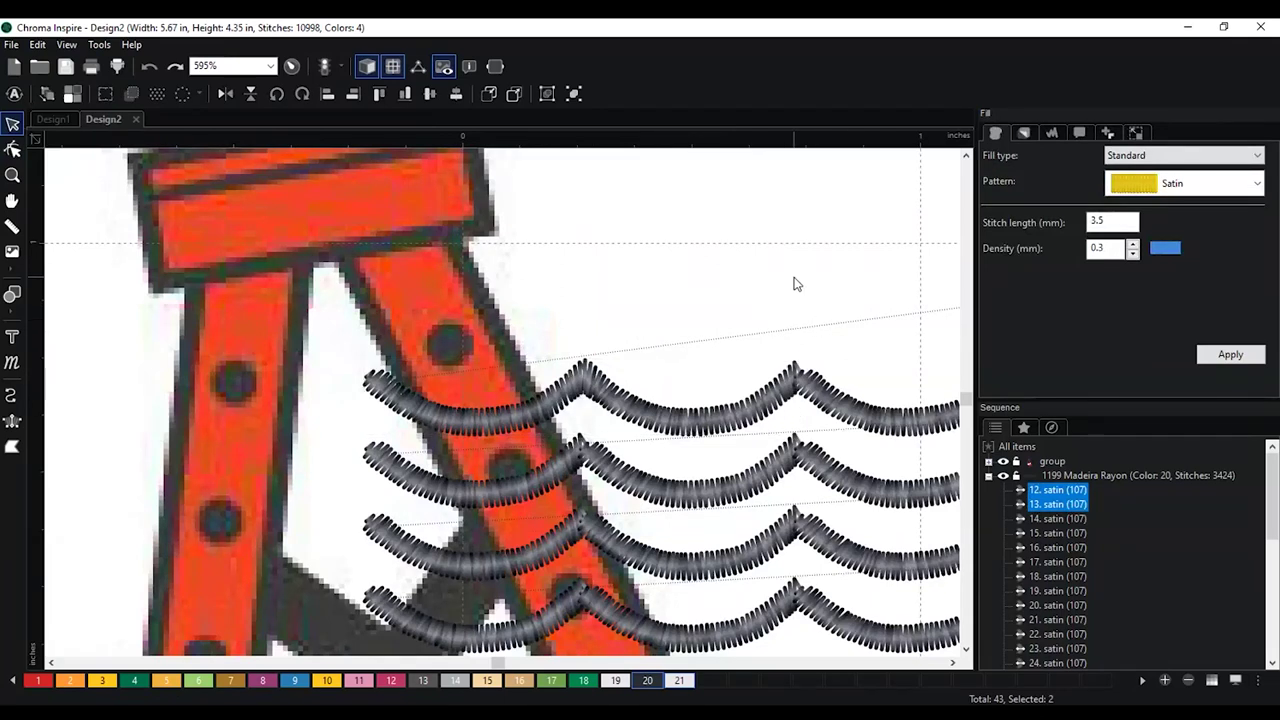
pyautogui.click(769, 398)
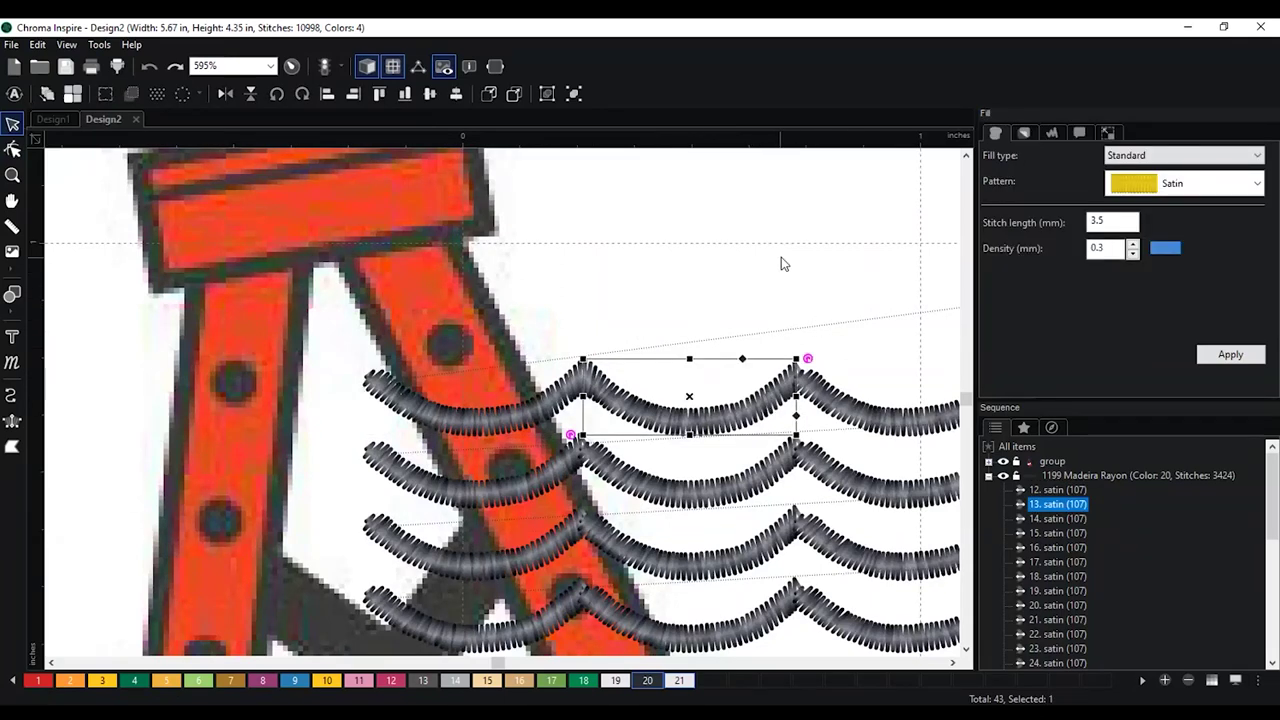
pyautogui.click(161, 91)
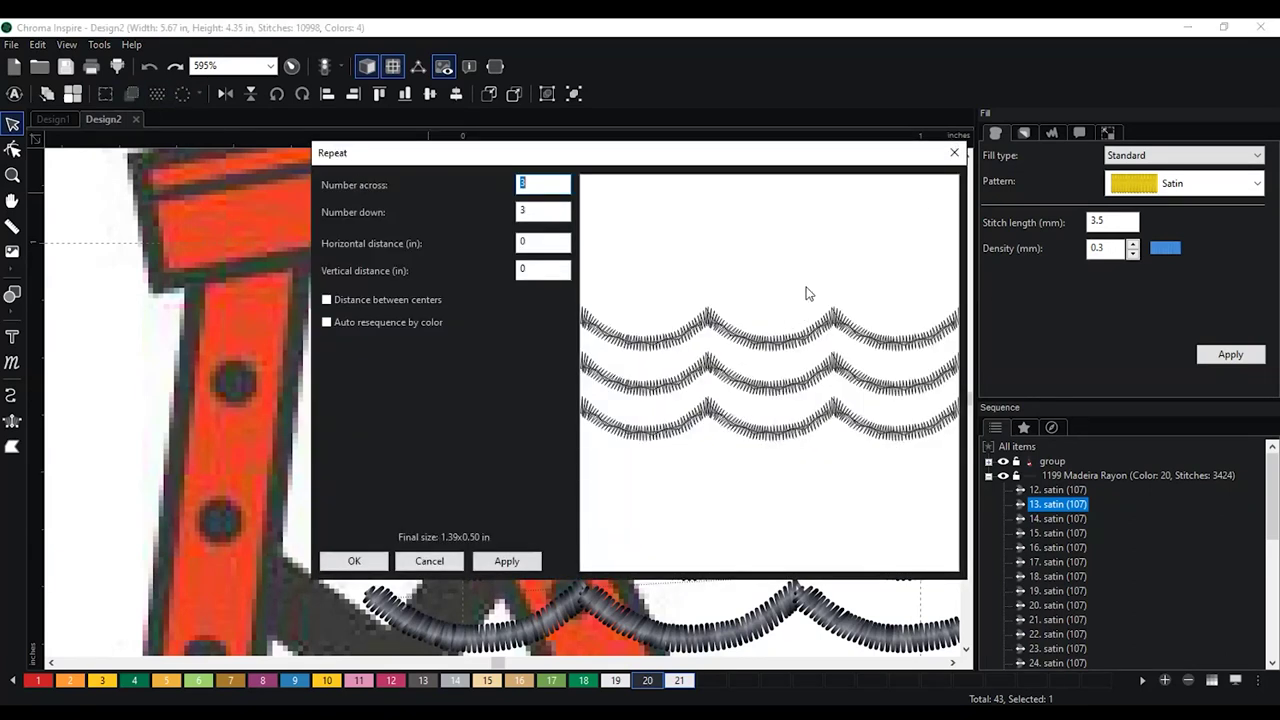
pyautogui.click(954, 153)
pyautogui.scroll(-5, 829, 317)
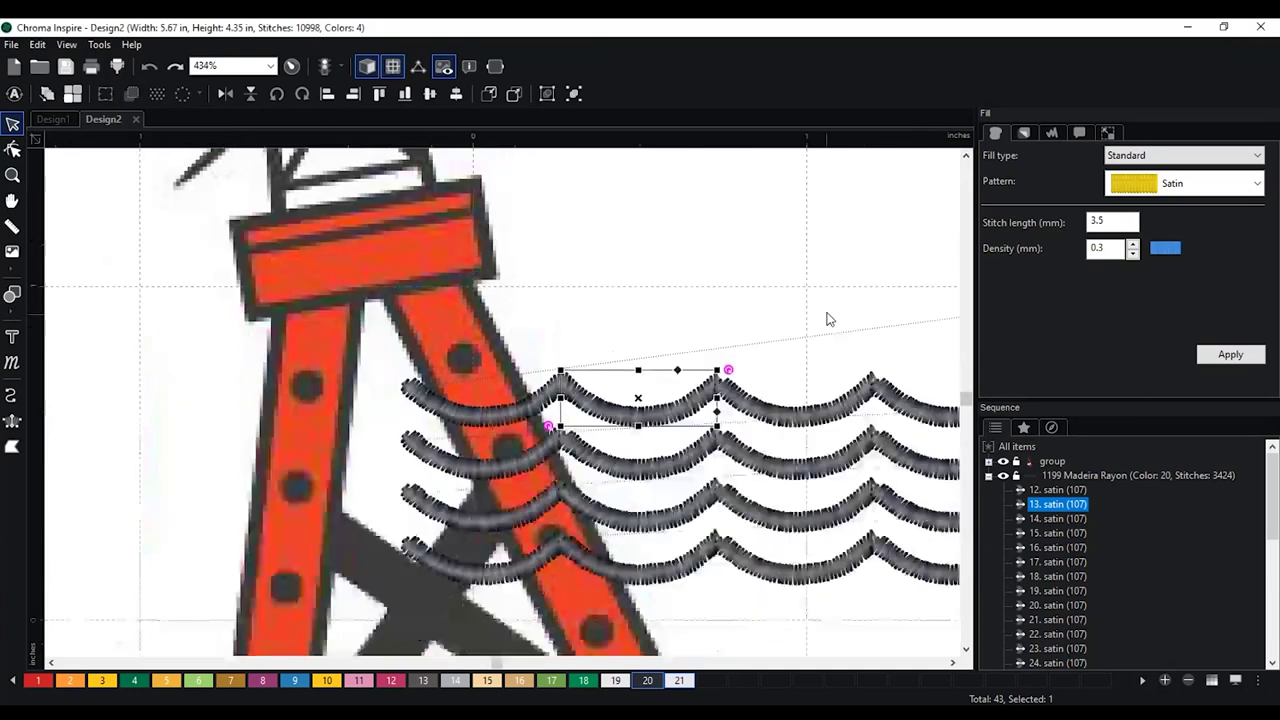
pyautogui.click(790, 400)
pyautogui.click(795, 440)
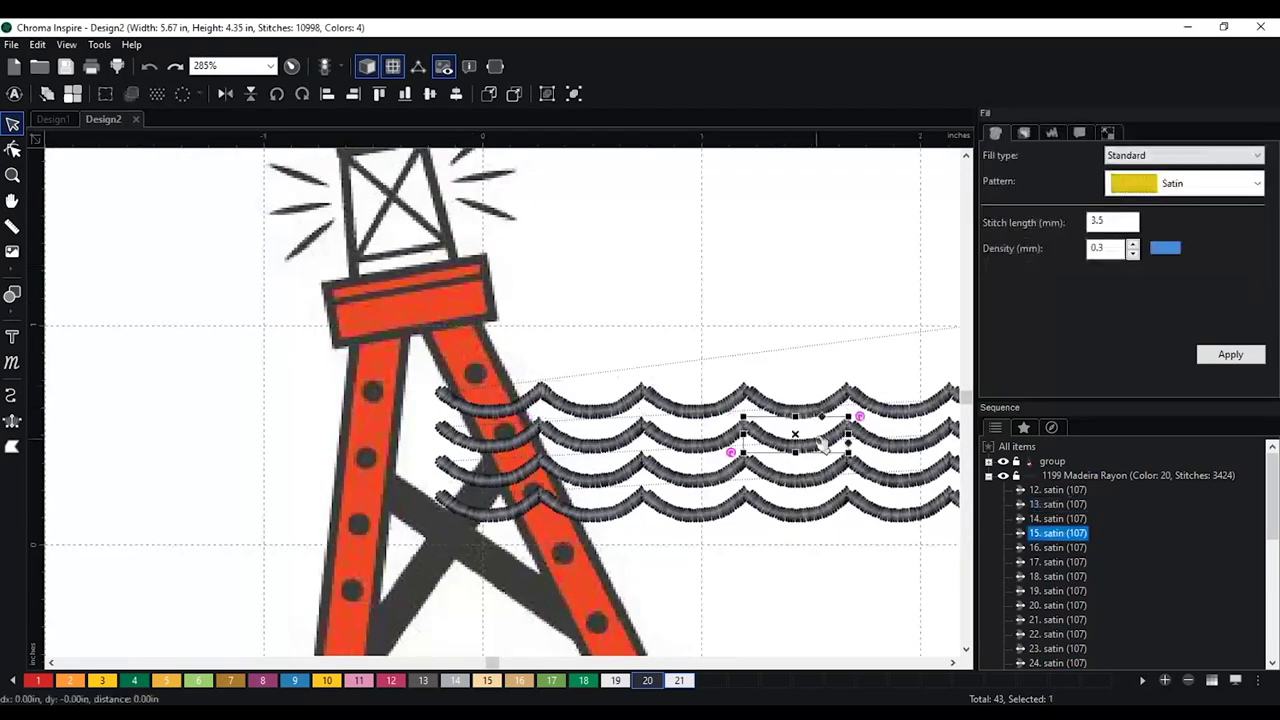
pyautogui.click(815, 518)
pyautogui.scroll(-2, 811, 573)
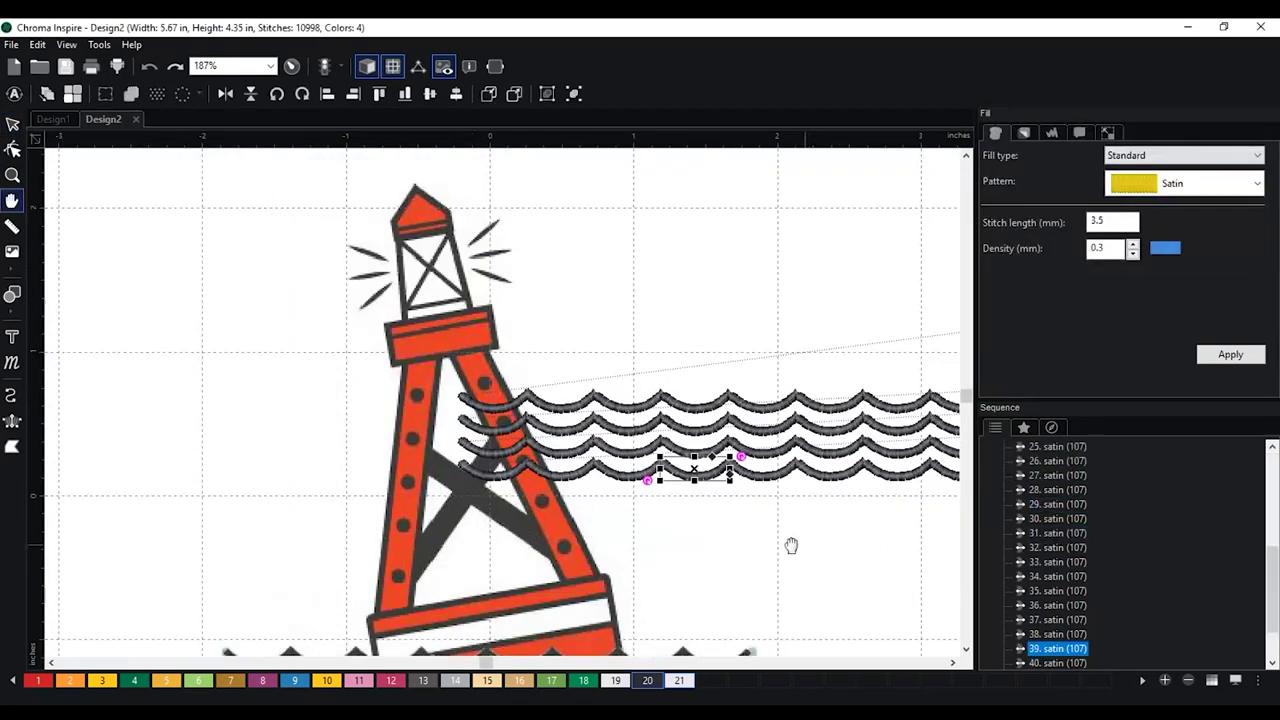
pyautogui.scroll(-2, 675, 534)
pyautogui.click(675, 534)
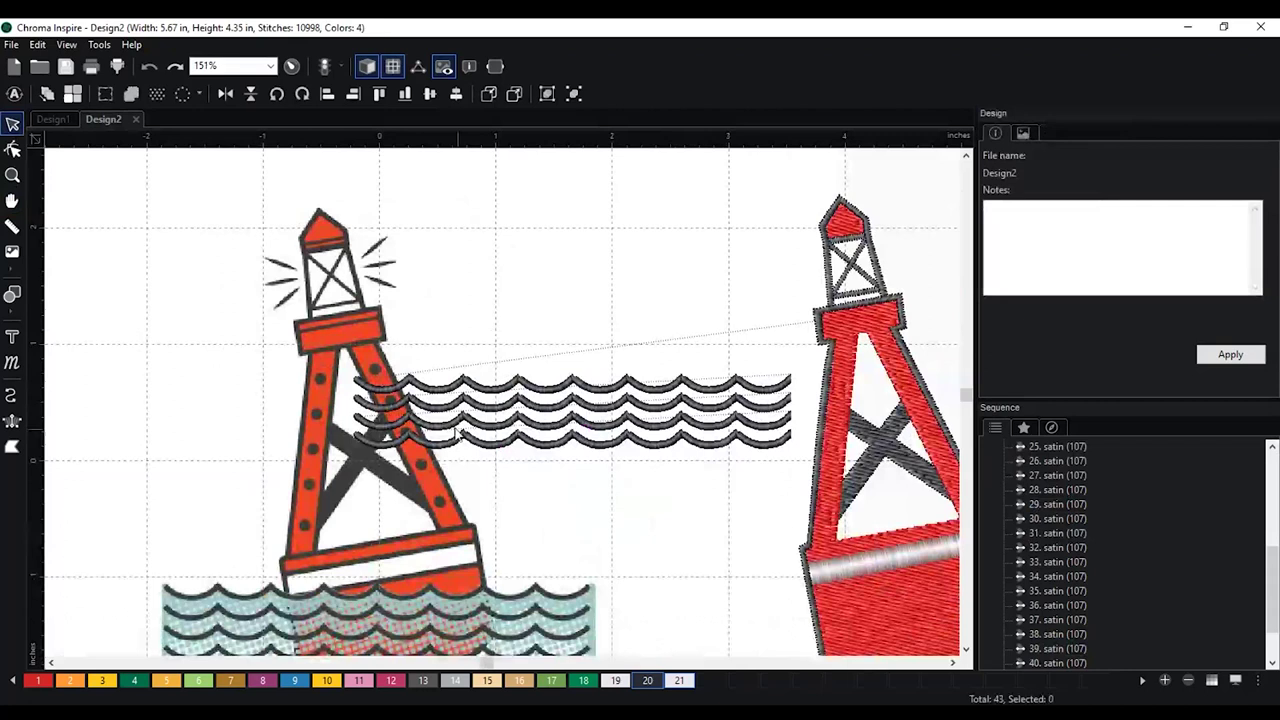
# Duplicate the leftmost scallop of all four wave rows and place the copies left of the buoy artwork
pyautogui.click(381, 397)
pyautogui.keyDown('ctrl'); pyautogui.click(386, 414); pyautogui.keyUp('ctrl')
pyautogui.keyDown('ctrl'); pyautogui.click(380, 426); pyautogui.keyUp('ctrl')
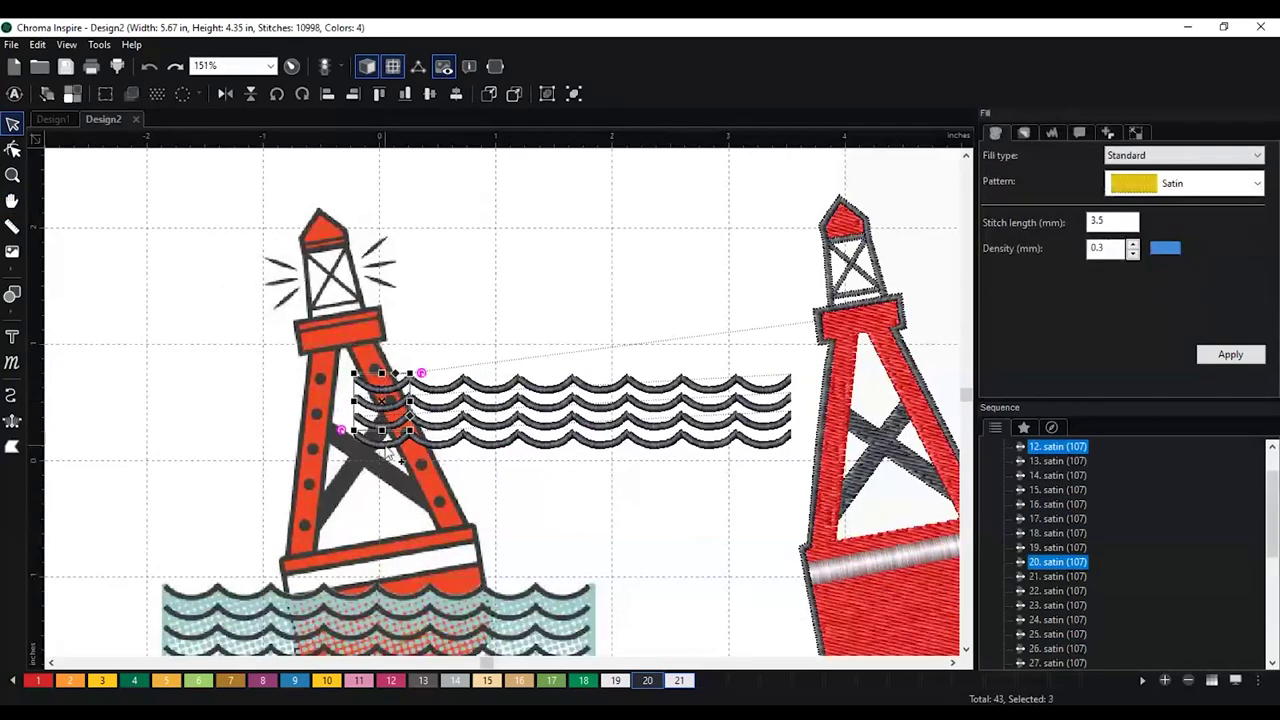
pyautogui.keyDown('ctrl'); pyautogui.click(394, 437); pyautogui.keyUp('ctrl')
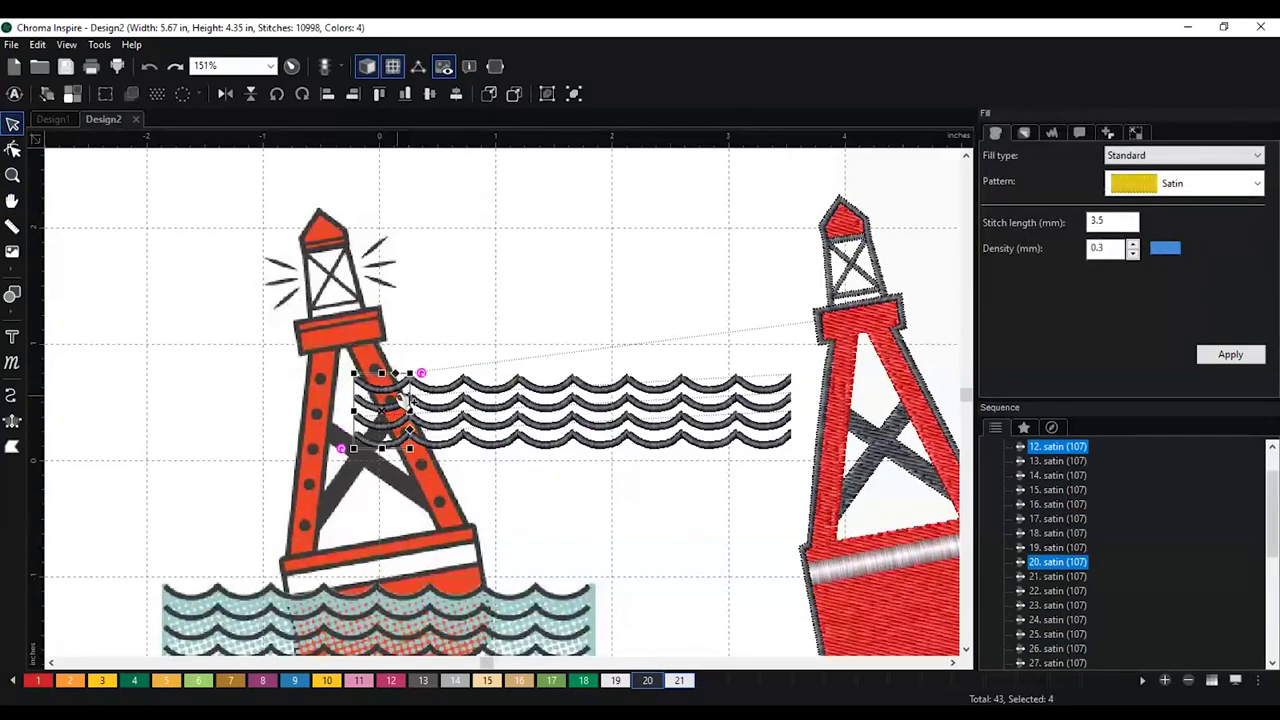
pyautogui.moveTo(407, 400); pyautogui.dragTo(212, 389)
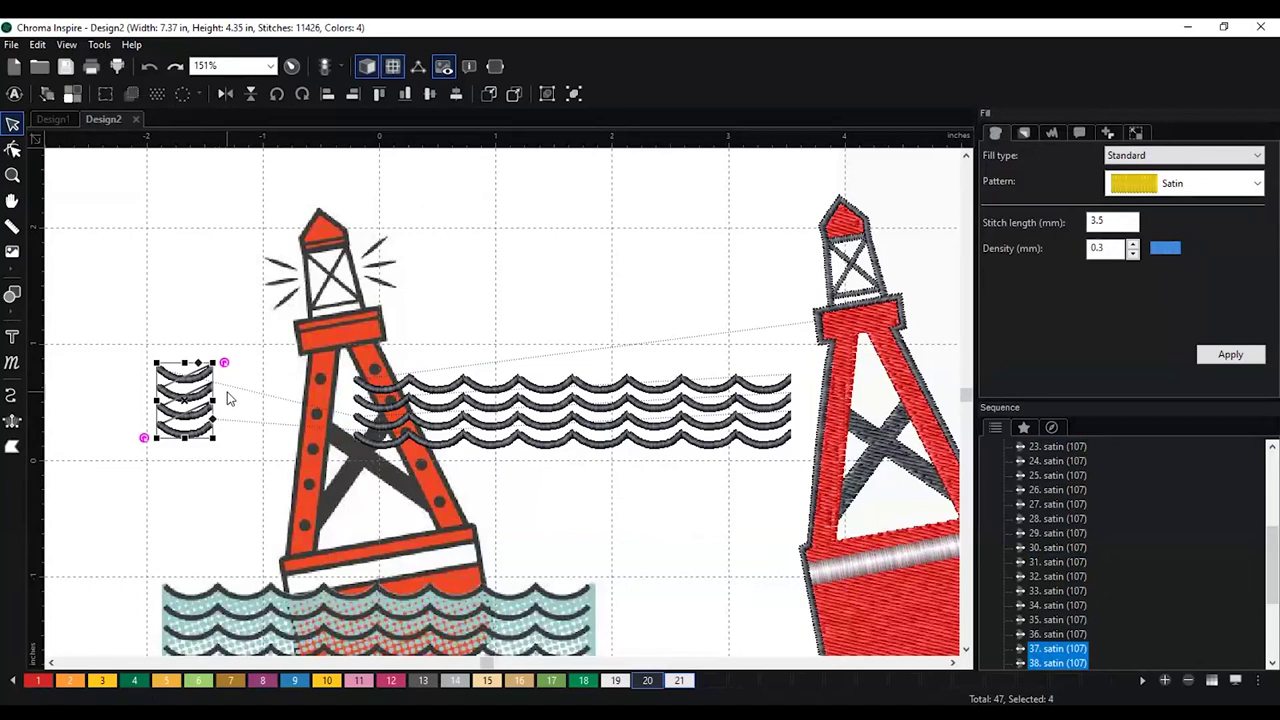
# Mirror the four copied scallops without flipping them and move them above the right end of the wave rows
pyautogui.click(1136, 132)
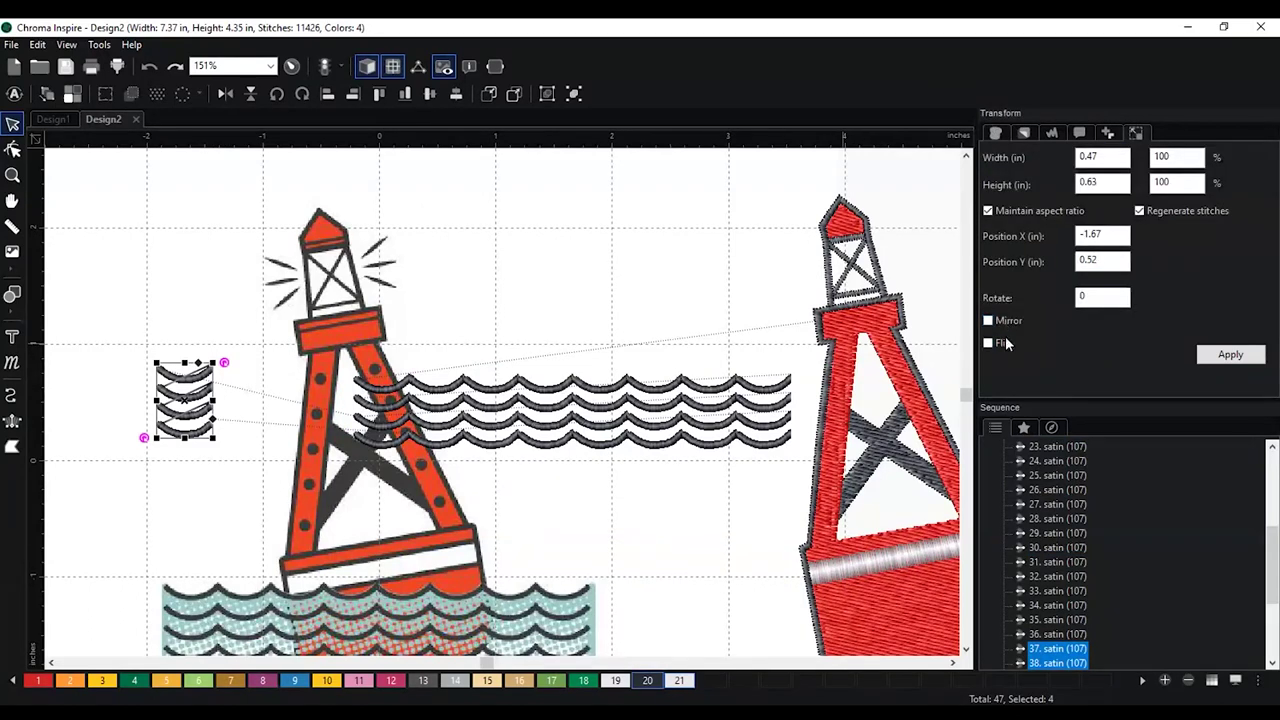
pyautogui.click(1230, 354)
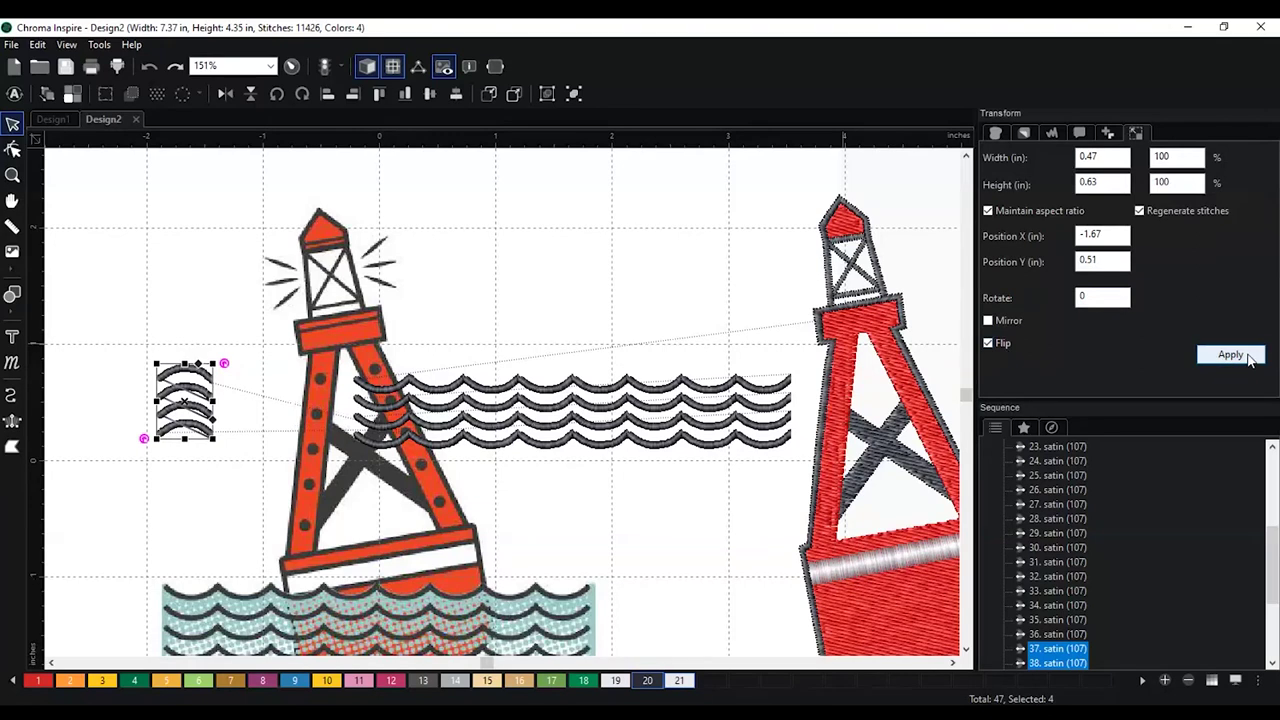
pyautogui.click(988, 320)
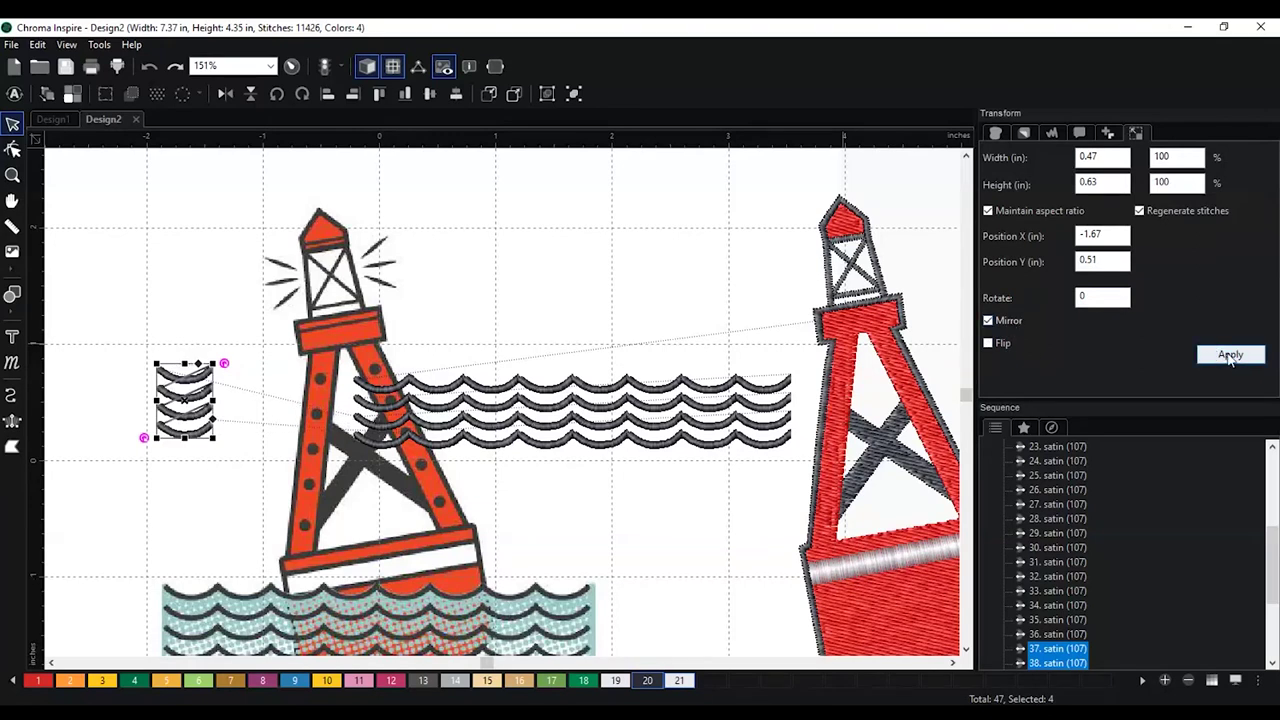
pyautogui.click(1230, 355)
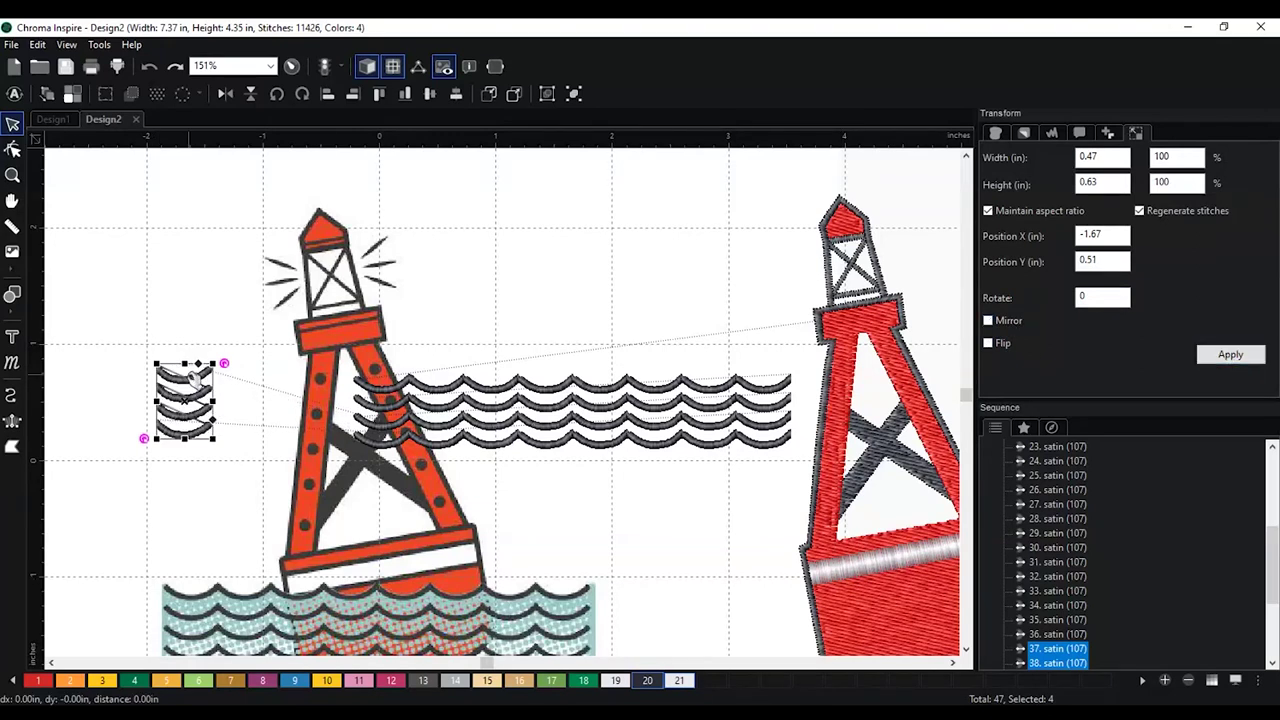
pyautogui.moveTo(197, 378); pyautogui.dragTo(748, 270)
# Select the rightmost scallop of all four wave rows and delete these four satins
pyautogui.click(765, 385)
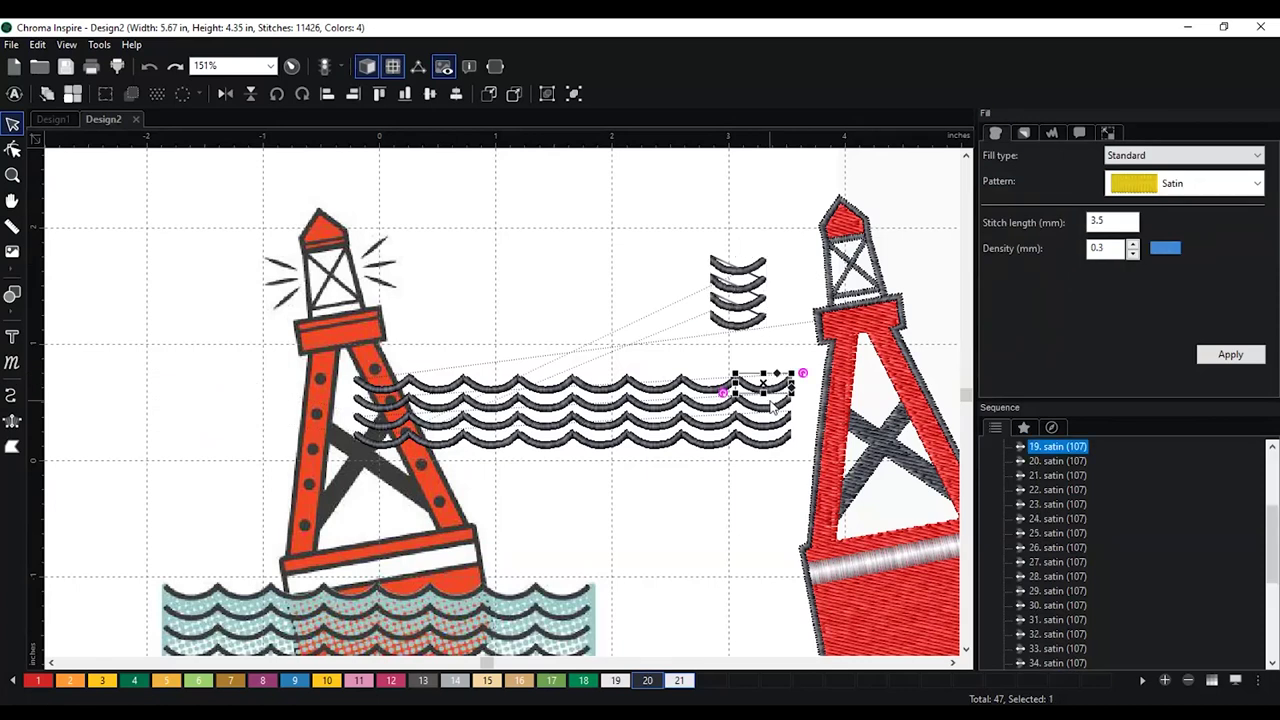
pyautogui.click(772, 403)
pyautogui.click(772, 420)
pyautogui.click(771, 437)
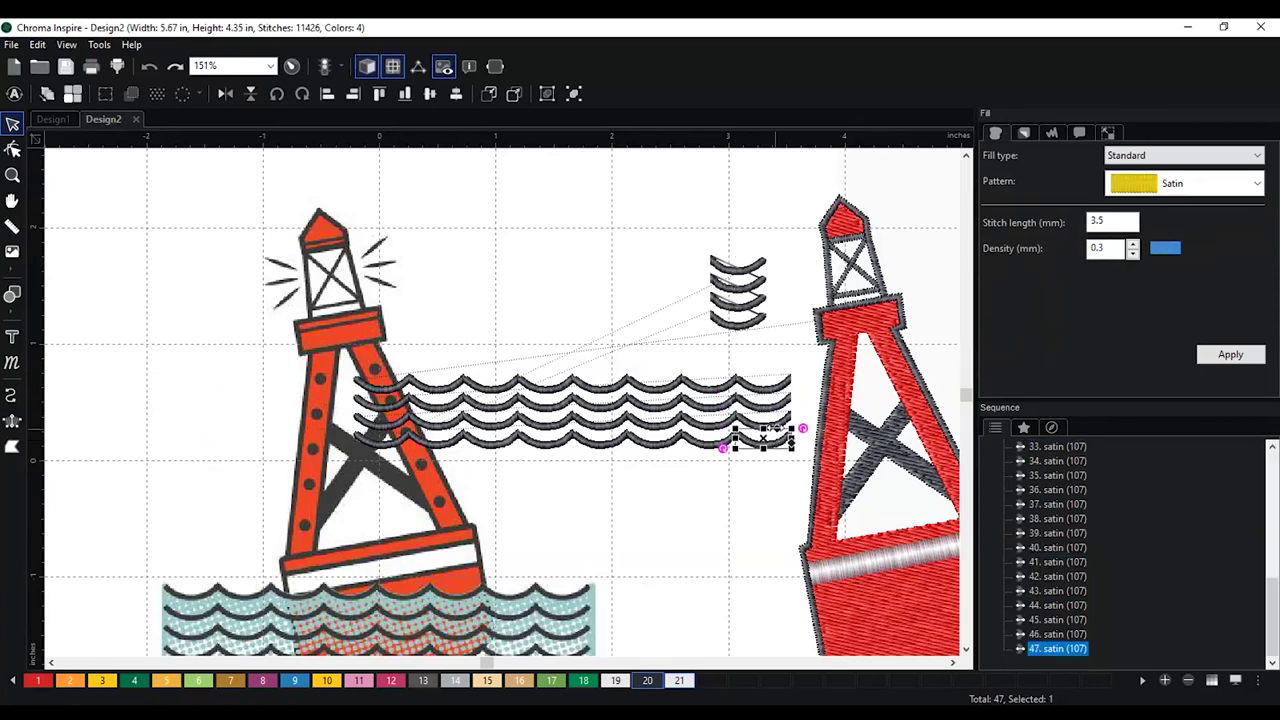
pyautogui.keyDown('ctrl'); pyautogui.click(778, 420); pyautogui.keyUp('ctrl')
pyautogui.keyDown('ctrl'); pyautogui.click(785, 403); pyautogui.keyUp('ctrl')
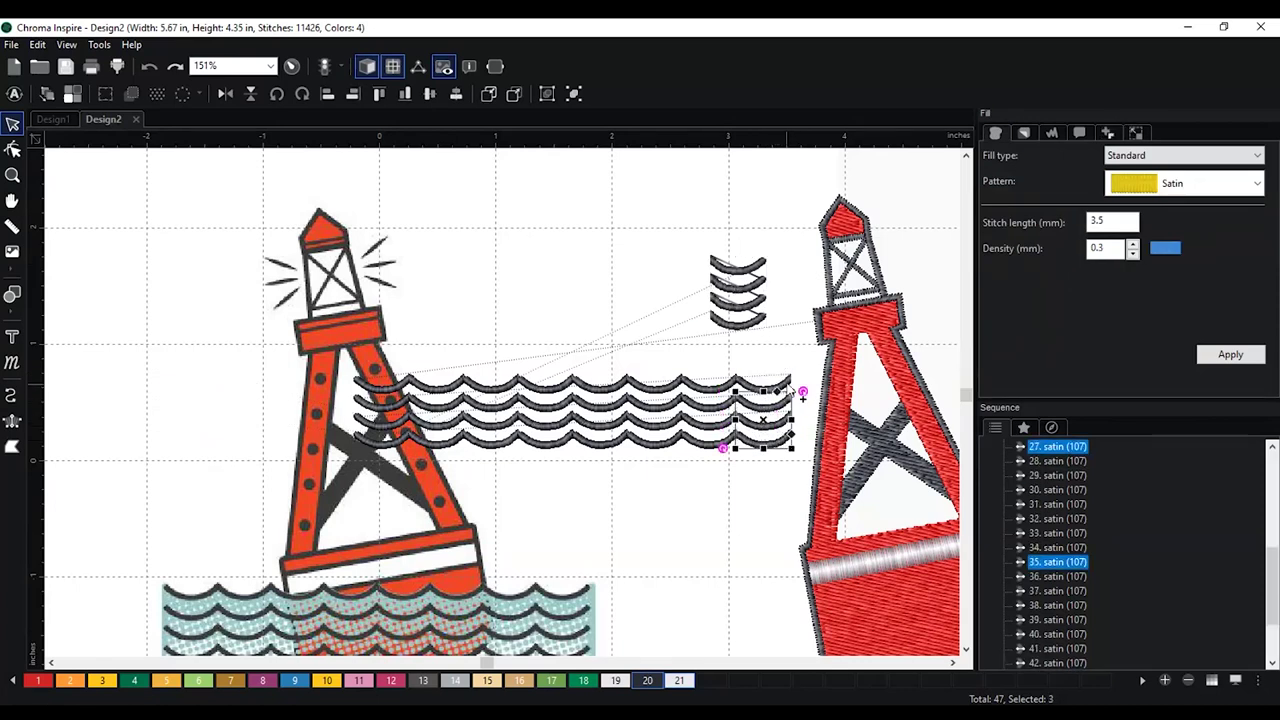
pyautogui.keyDown('ctrl'); pyautogui.click(778, 380); pyautogui.keyUp('ctrl')
pyautogui.hotkey('ctrl', 'shift', 'l')
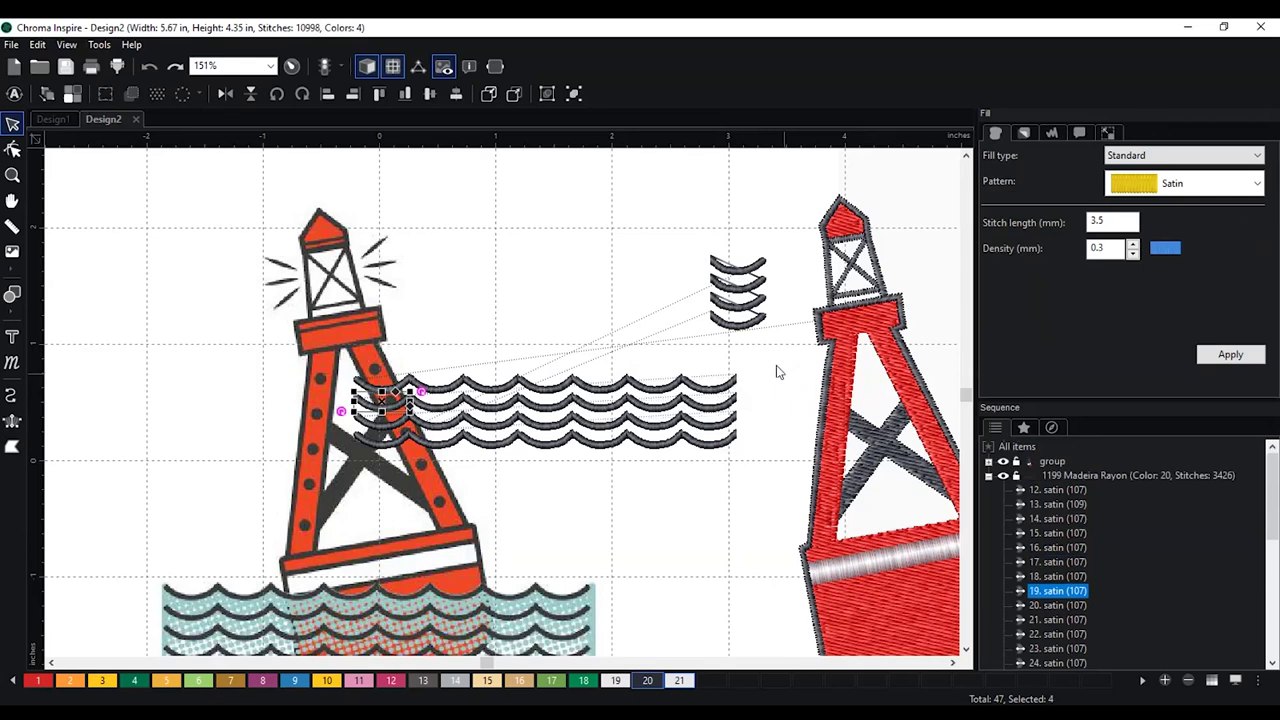
# Select the four mirrored scallops above the wave rows and set their end command to trim
pyautogui.moveTo(794, 366); pyautogui.dragTo(694, 216)
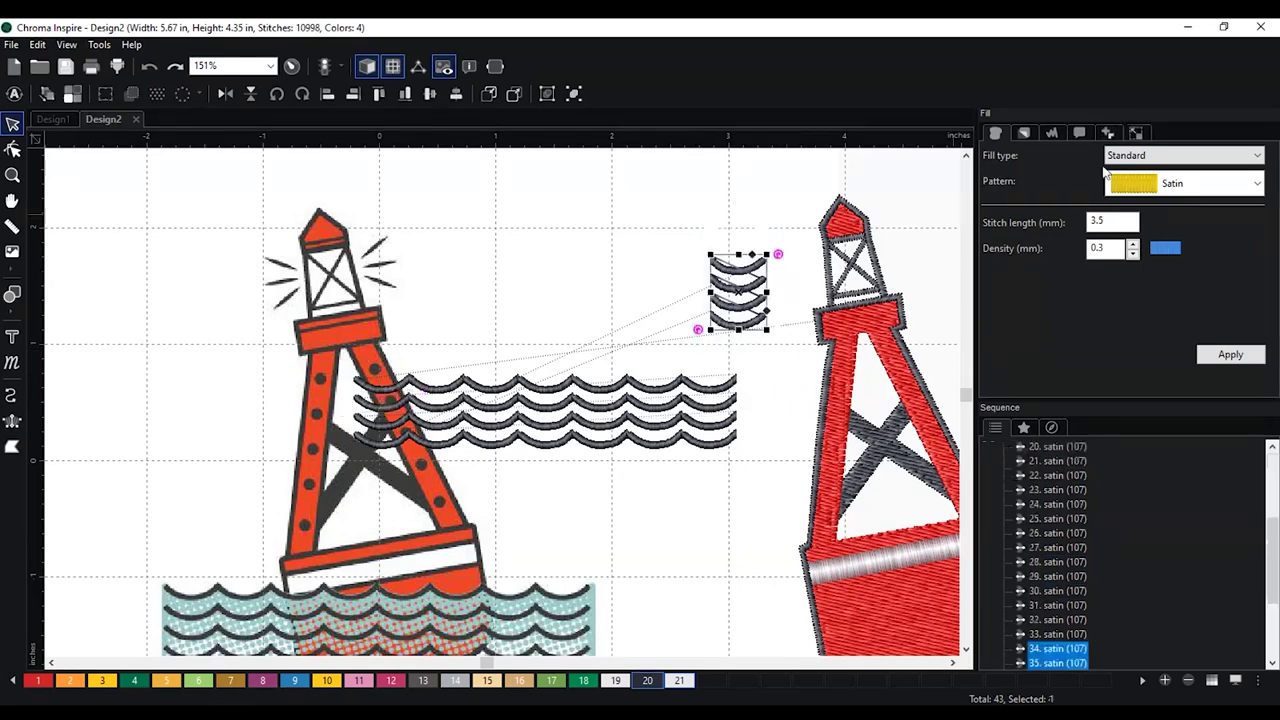
pyautogui.click(1080, 133)
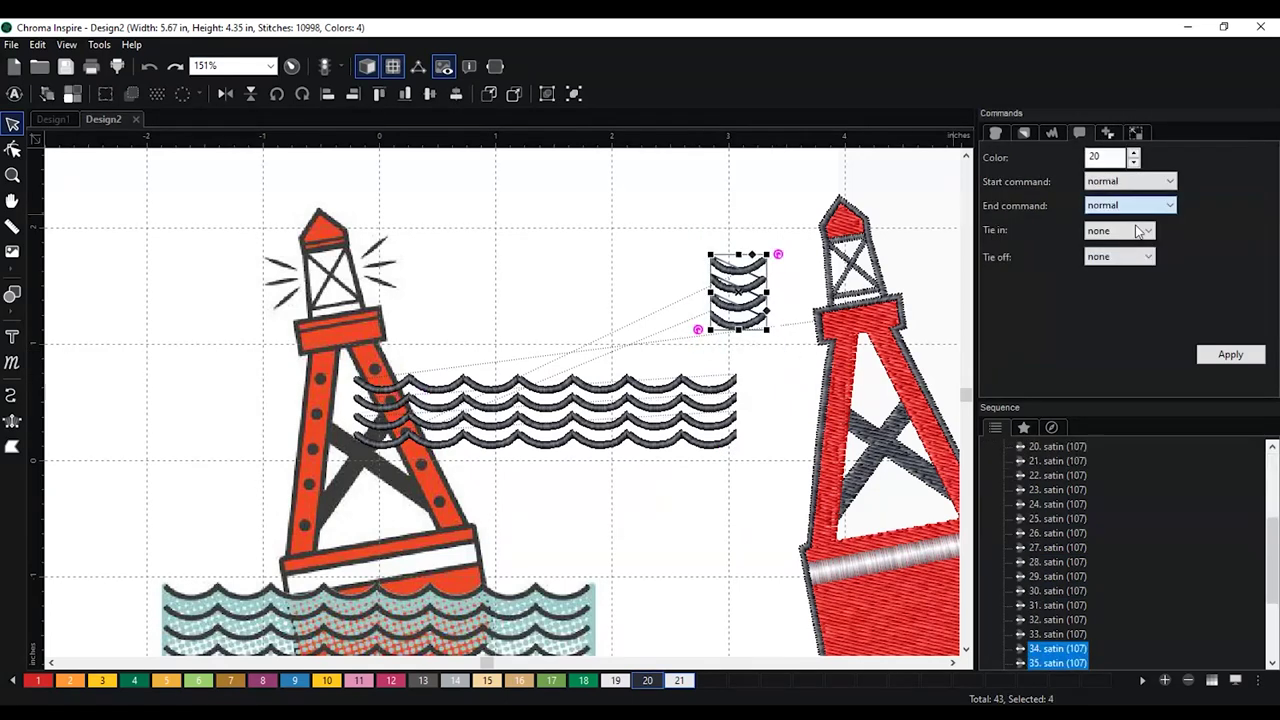
pyautogui.click(1130, 205)
pyautogui.click(1130, 245)
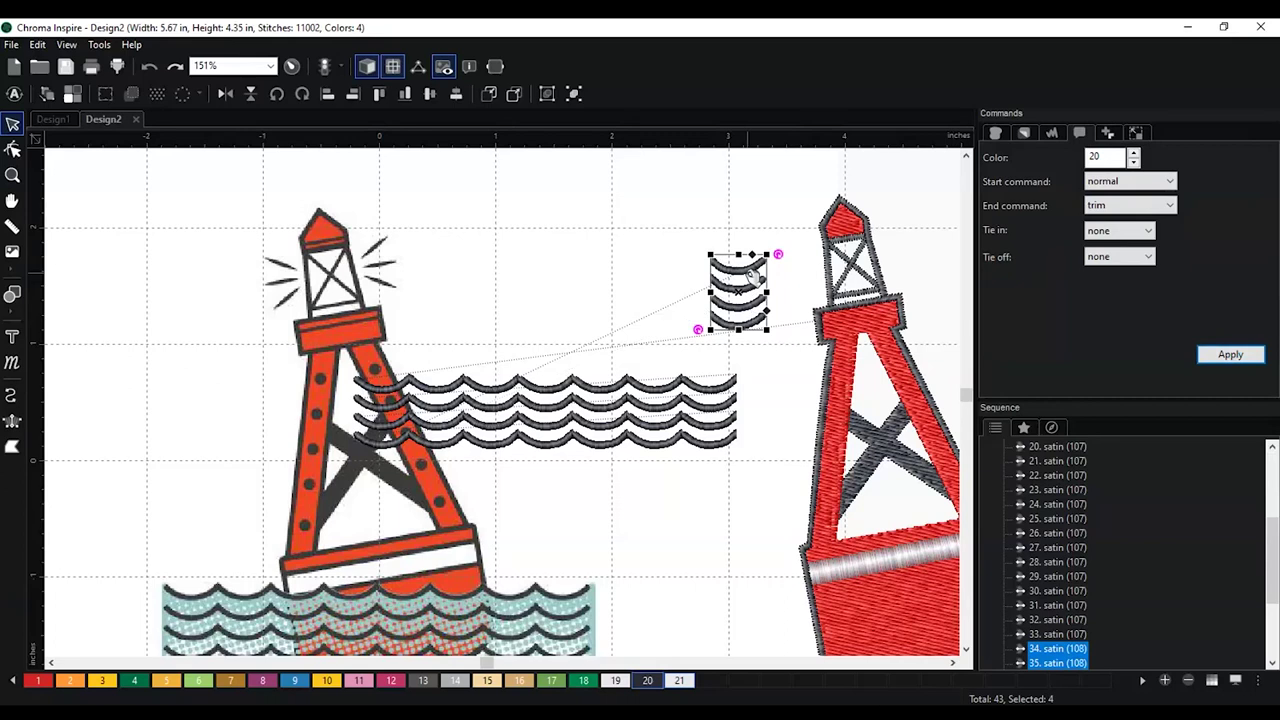
# Move the four mirrored scallops onto the right end of the wave rows and deselect them
pyautogui.moveTo(754, 273); pyautogui.dragTo(771, 380)
pyautogui.click(729, 531)
pyautogui.scroll(-2, 670, 526)
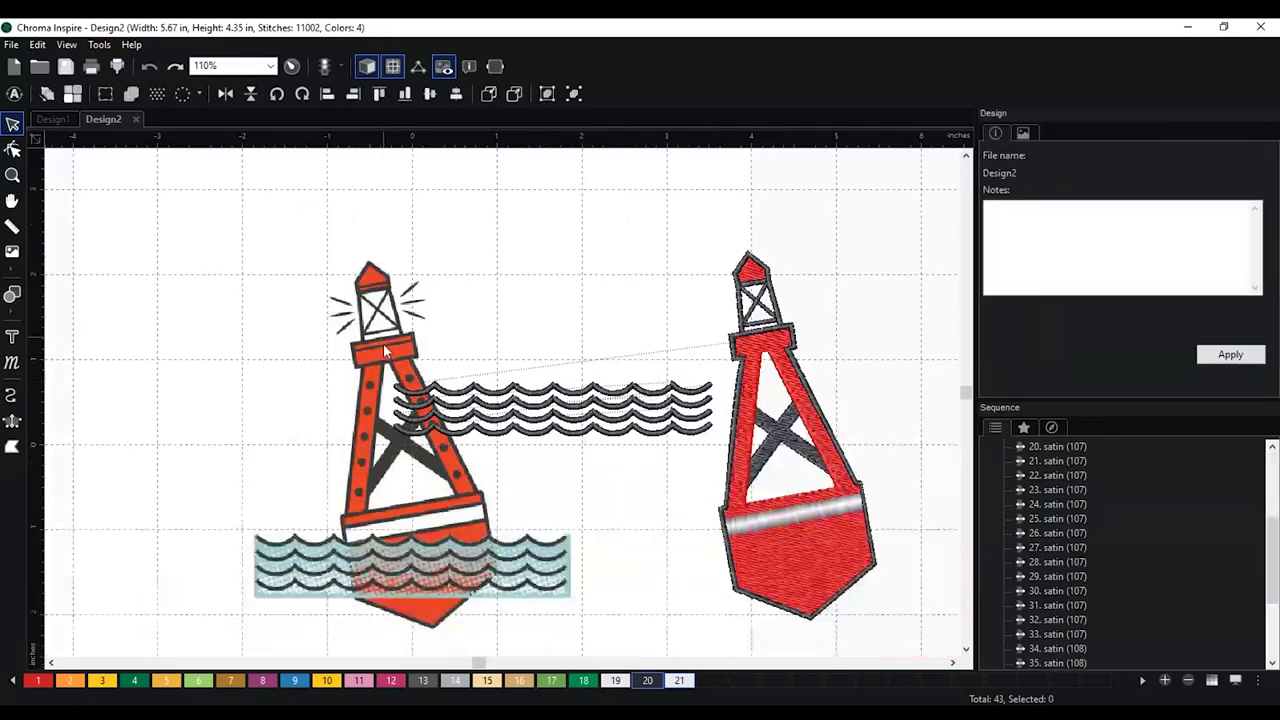
# Group all the wave satins and move the group over the waves in the buoy artwork
pyautogui.moveTo(386, 362); pyautogui.dragTo(744, 480)
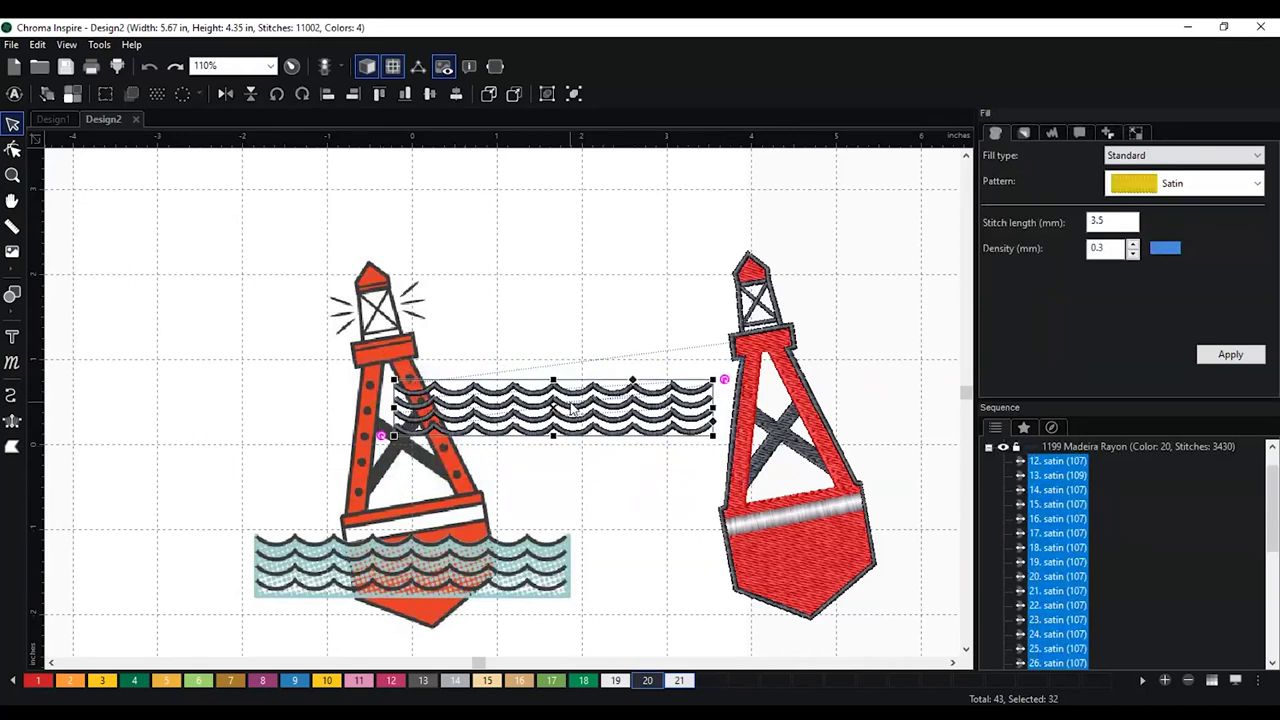
pyautogui.rightClick(572, 404)
pyautogui.click(609, 563)
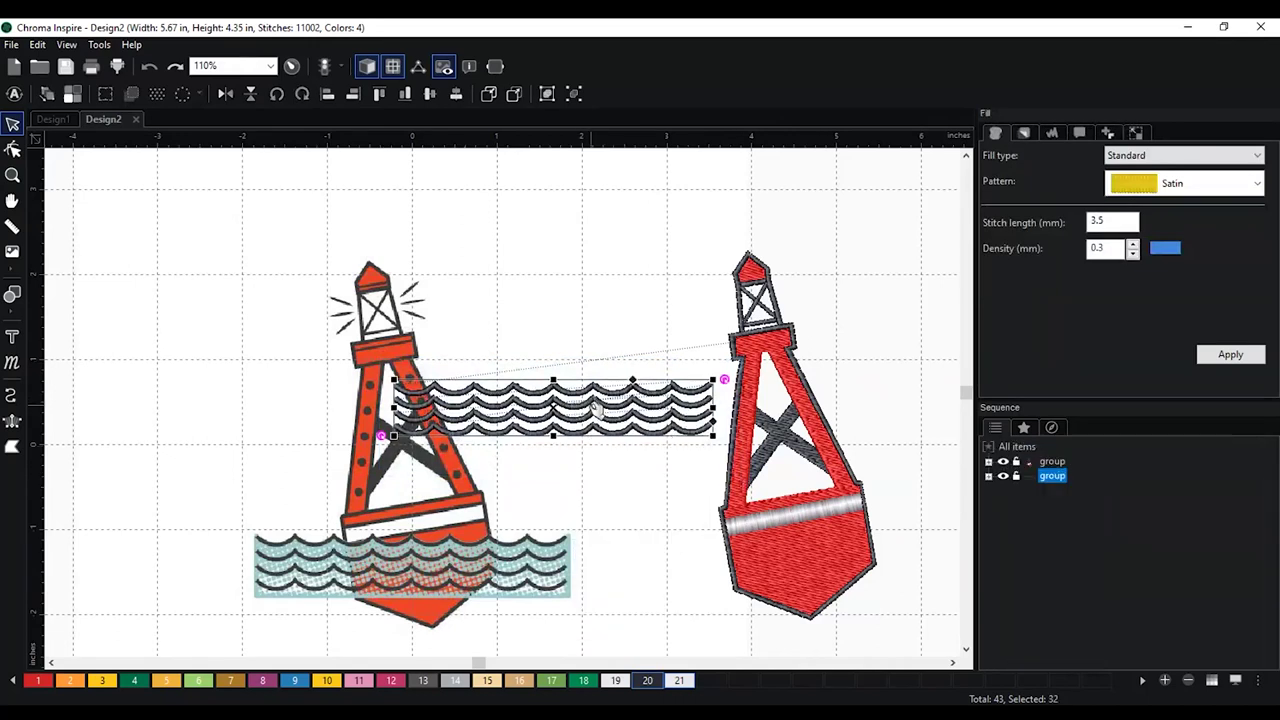
pyautogui.moveTo(594, 408); pyautogui.dragTo(458, 560)
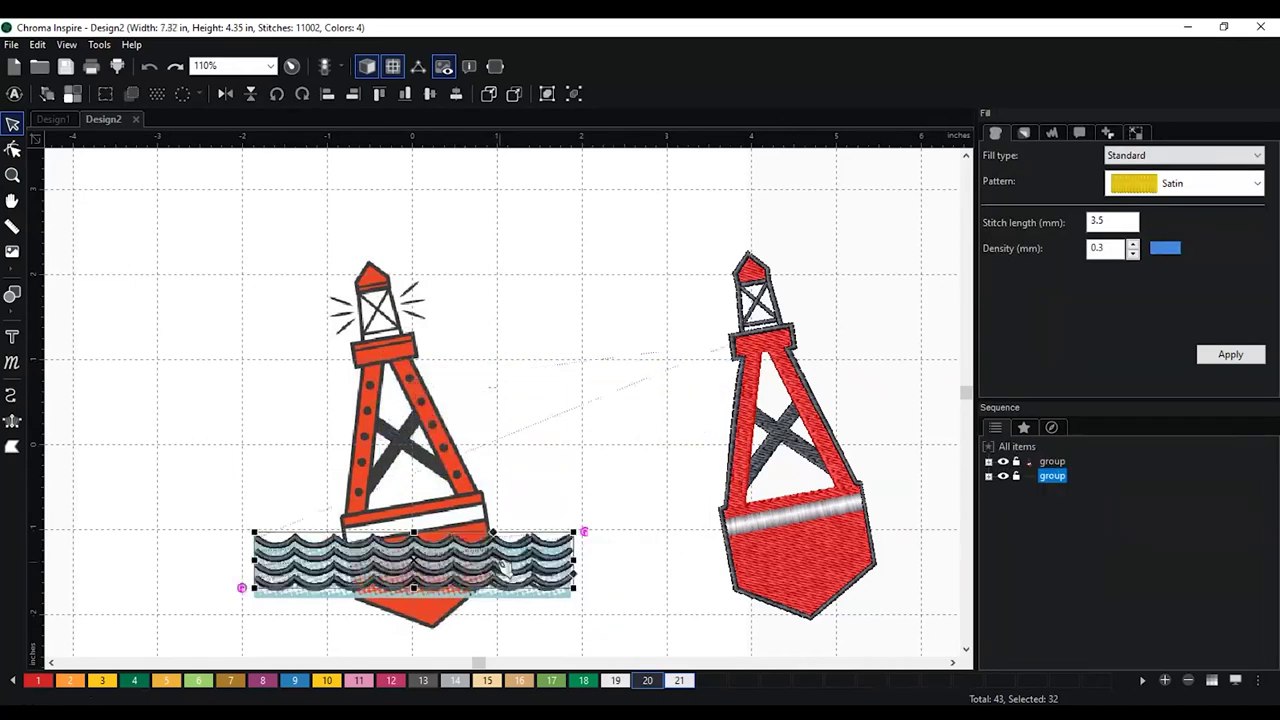
# Move the stitched buoy group onto the buoy artwork so it lines up with the waves, and deselect it
pyautogui.scroll(-1, 614, 537)
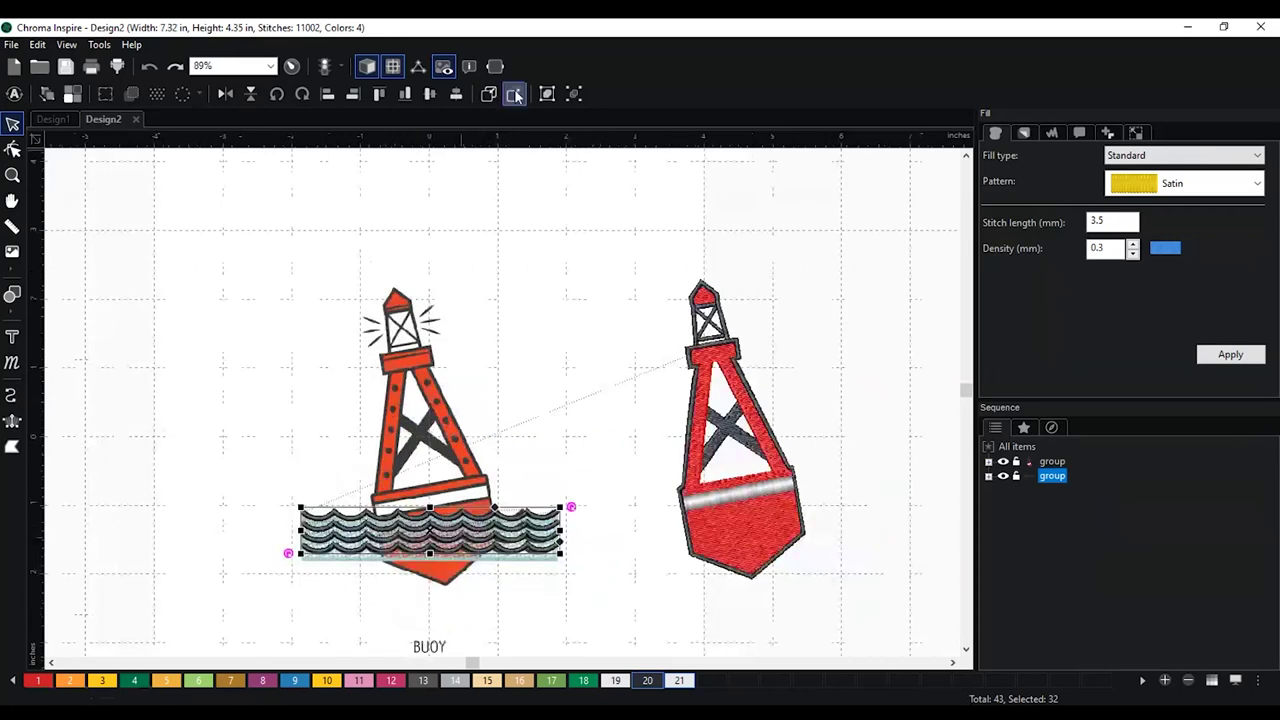
pyautogui.click(733, 452)
pyautogui.moveTo(760, 447); pyautogui.dragTo(488, 445)
pyautogui.click(622, 410)
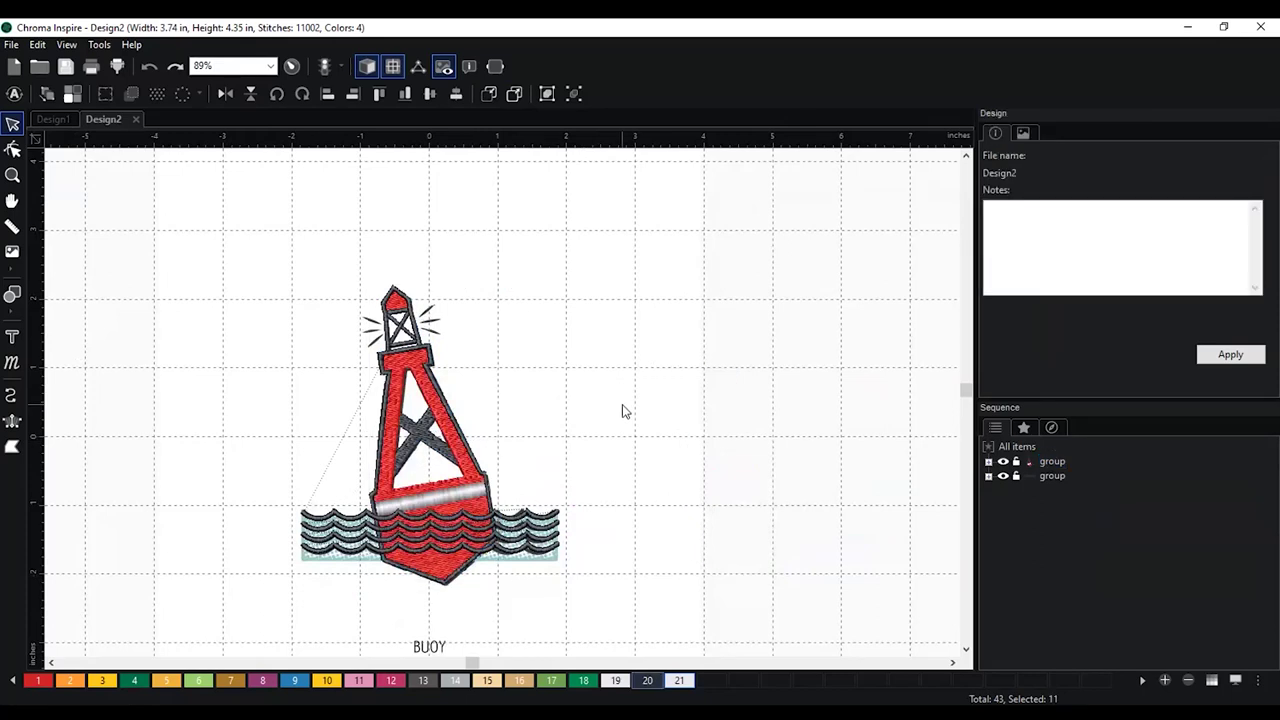
# Draw three separate run-stitch lines along the light rays left of the buoy's lantern
pyautogui.scroll(2, 89, 263)
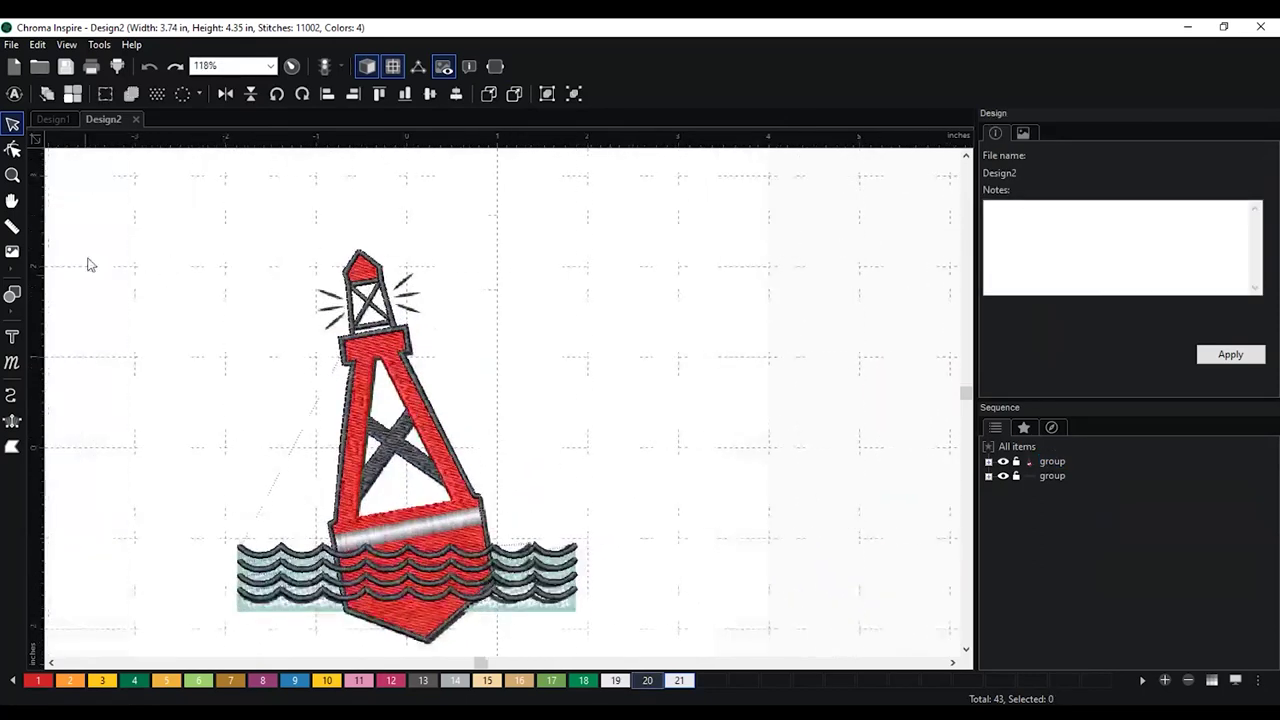
pyautogui.moveTo(163, 265); pyautogui.dragTo(277, 357)
pyautogui.scroll(2, 408, 363)
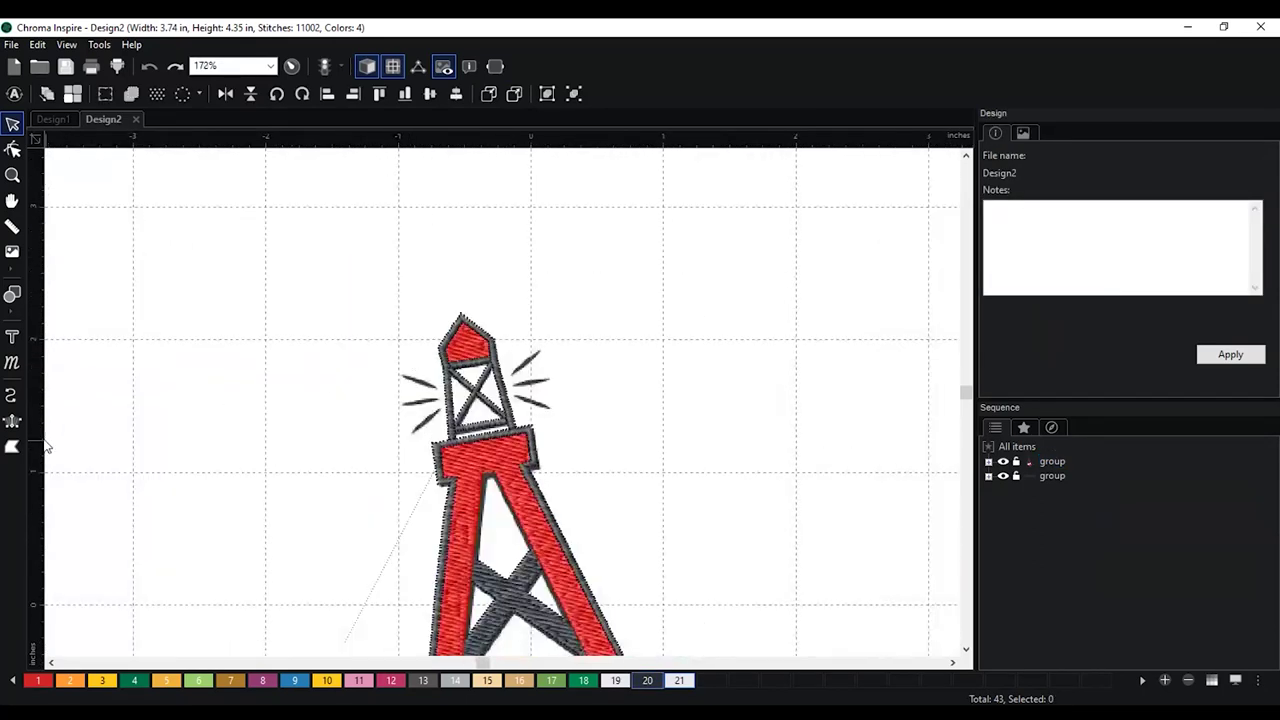
pyautogui.click(12, 396)
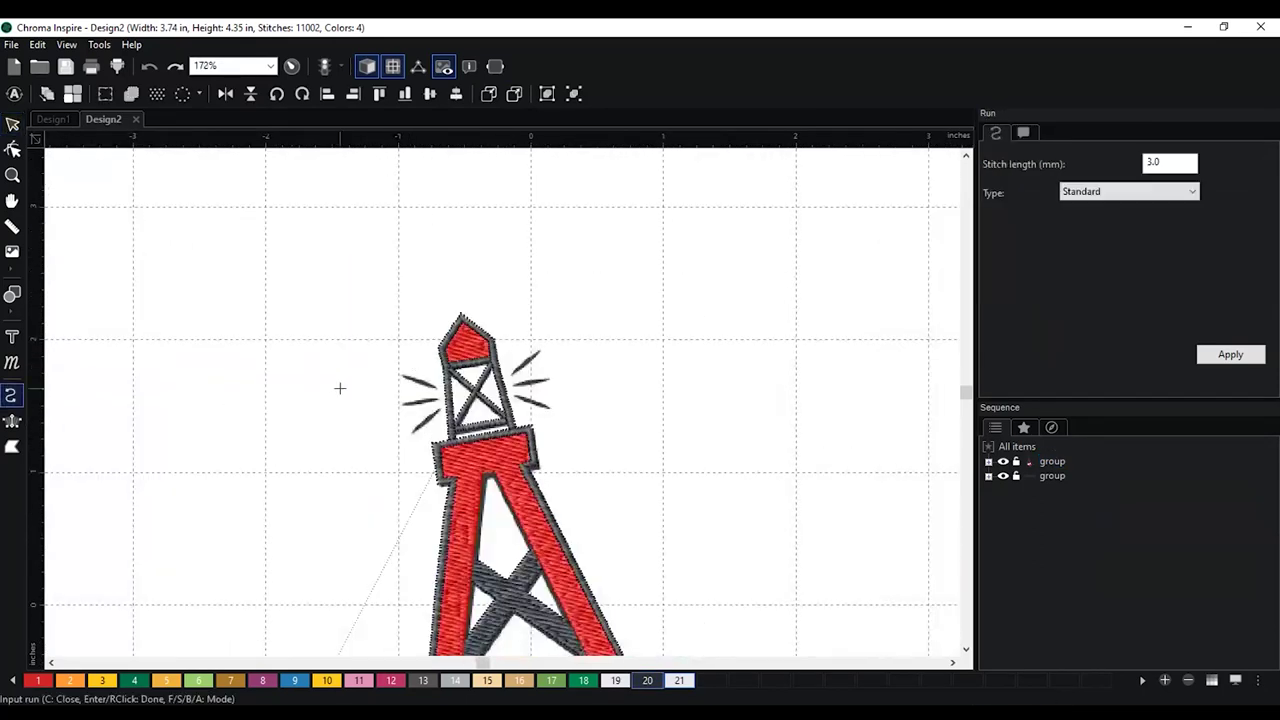
pyautogui.click(403, 375)
pyautogui.click(437, 388)
pyautogui.press('Return')
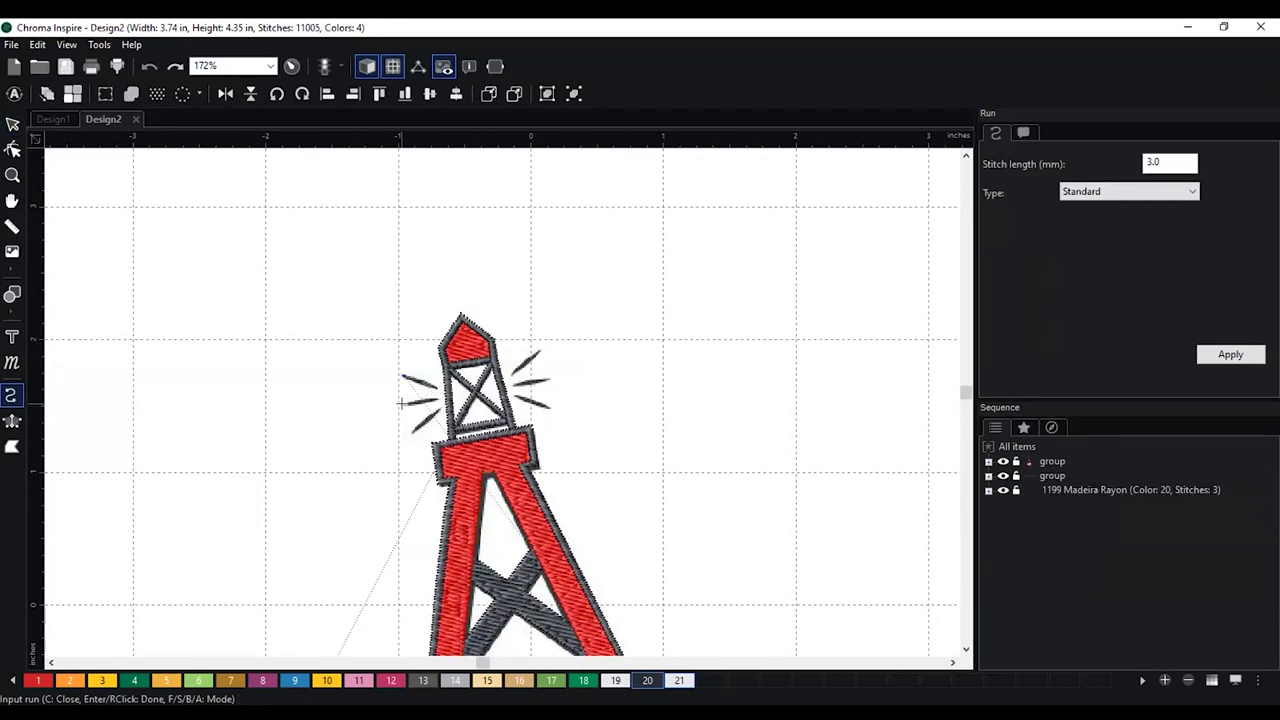
pyautogui.click(401, 403)
pyautogui.click(436, 399)
pyautogui.press('Return')
pyautogui.click(416, 430)
pyautogui.click(437, 403)
pyautogui.press('Return')
# Draw run-stitch lines along the three light rays right of the buoy's lantern
pyautogui.click(539, 351)
pyautogui.click(512, 373)
pyautogui.click(548, 379)
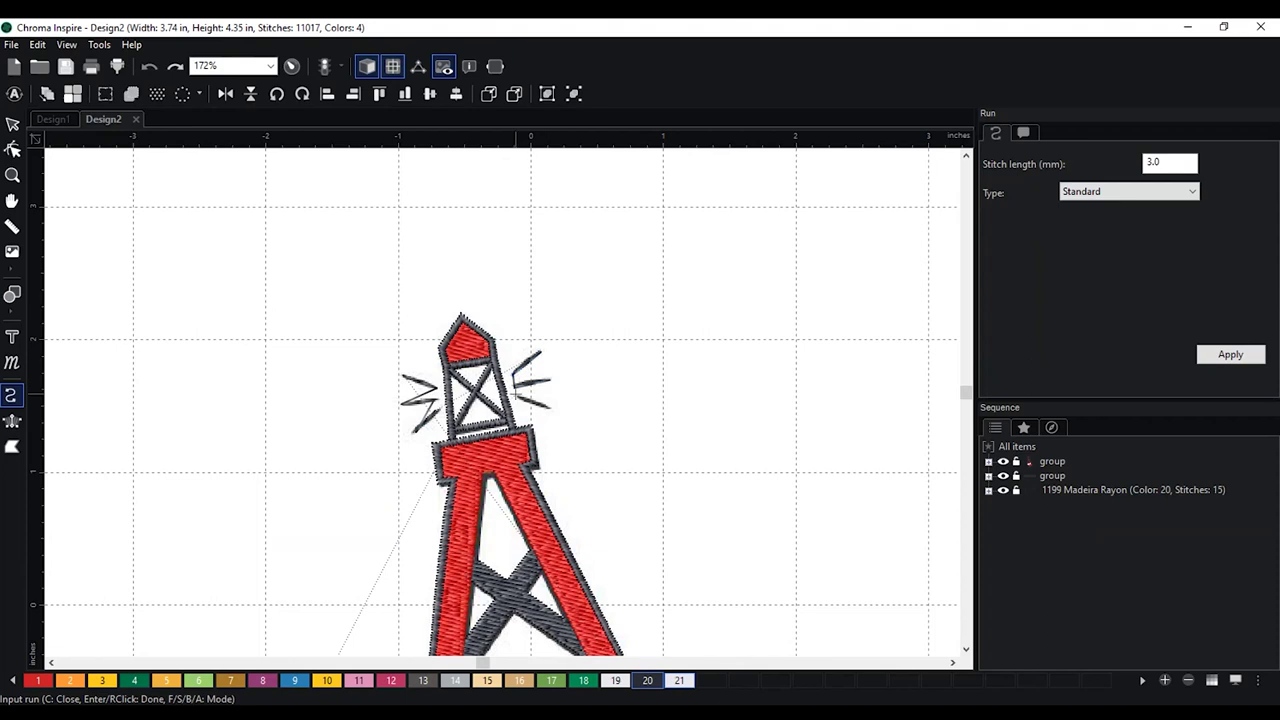
pyautogui.click(514, 393)
pyautogui.click(548, 406)
# Delete the joined run over the upper two right-hand rays and redraw each ray as a separate run
pyautogui.click(13, 123)
pyautogui.press('Delete')
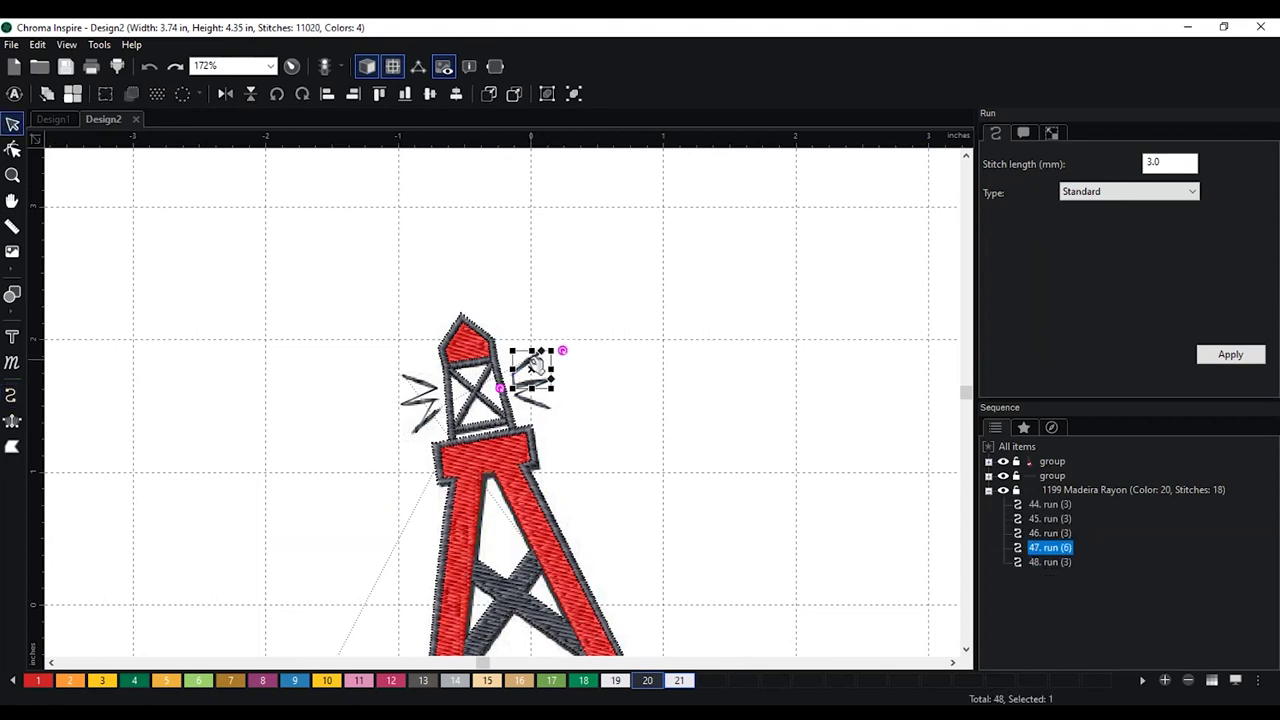
pyautogui.click(11, 395)
pyautogui.click(514, 371)
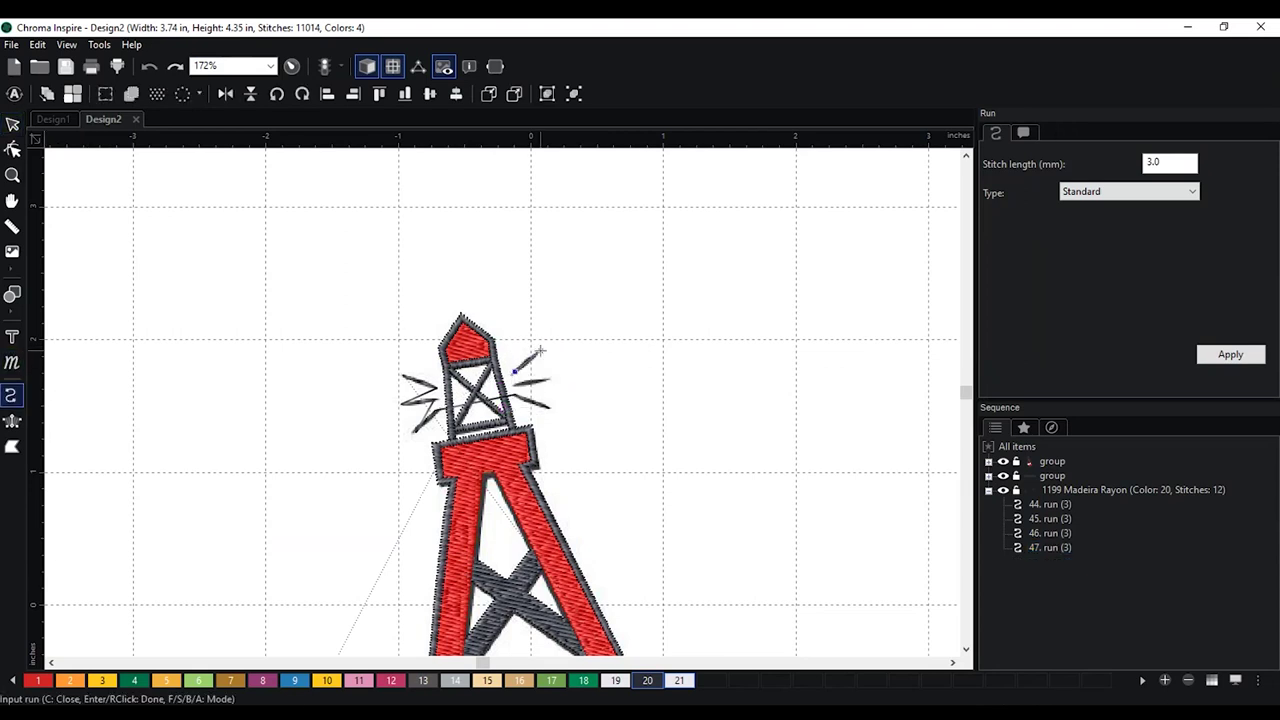
pyautogui.click(540, 351)
pyautogui.rightClick(540, 351)
pyautogui.click(517, 380)
pyautogui.click(548, 378)
pyautogui.rightClick(548, 378)
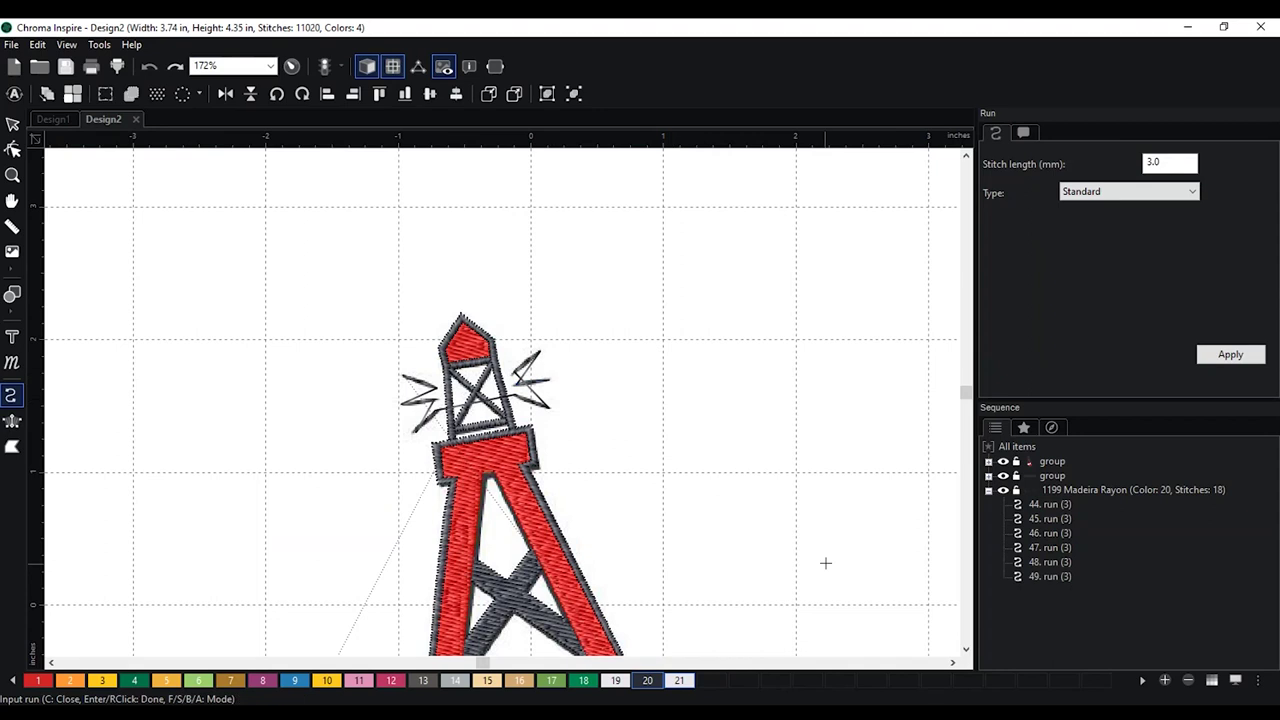
# Select all six light-ray runs, set their end command to trim and deselect them
pyautogui.scroll(-1, 825, 563)
pyautogui.click(1051, 506)
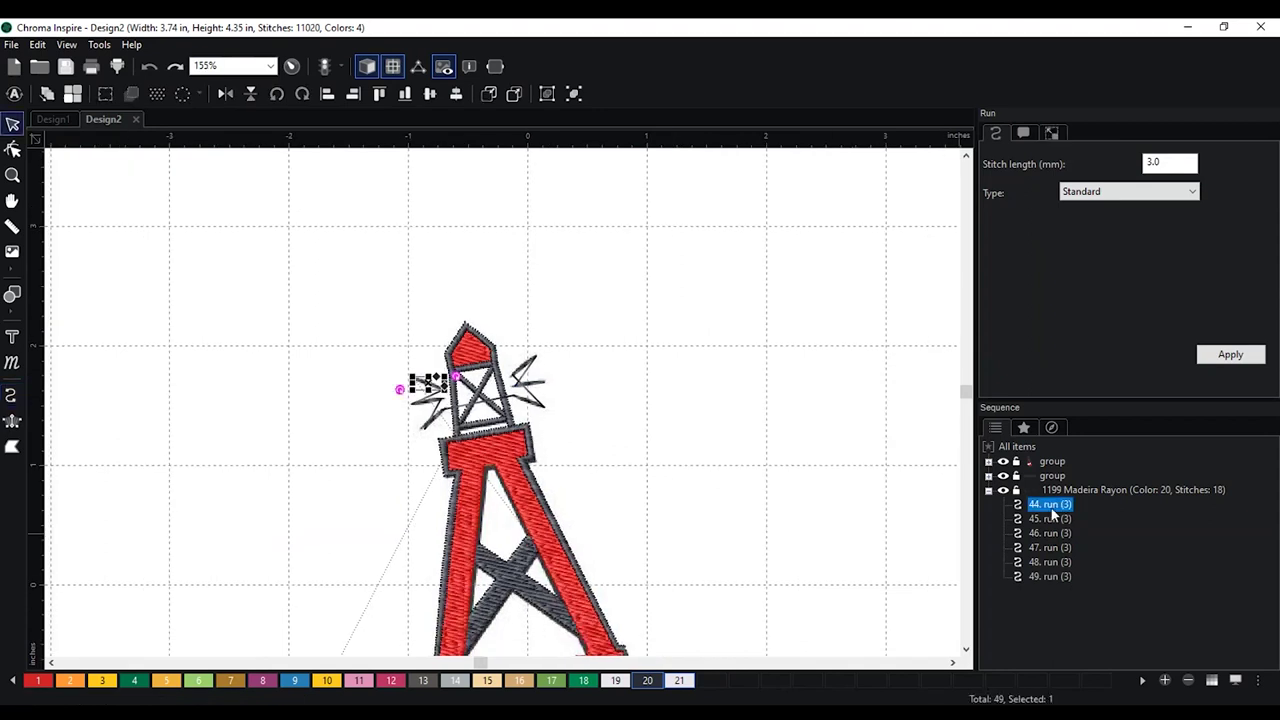
pyautogui.keyDown('shift'); pyautogui.click(1030, 575); pyautogui.keyUp('shift')
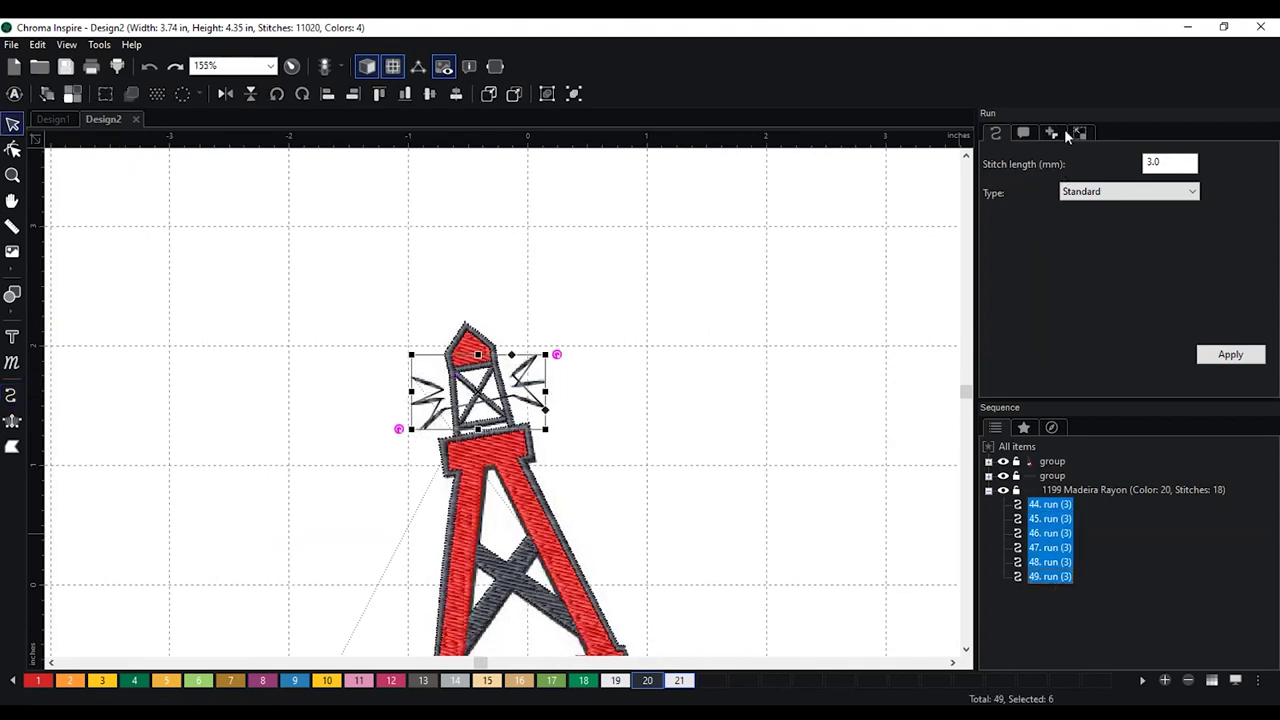
pyautogui.click(1023, 133)
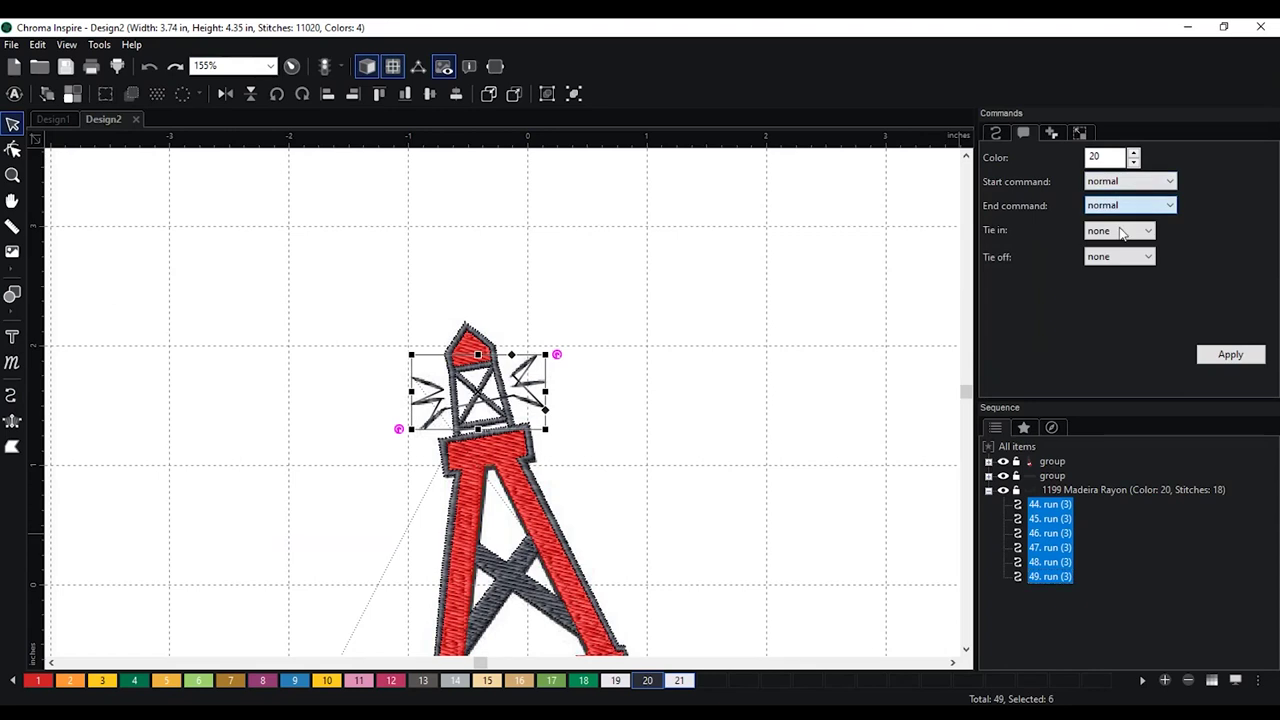
pyautogui.click(1125, 206)
pyautogui.click(1117, 249)
pyautogui.click(1230, 354)
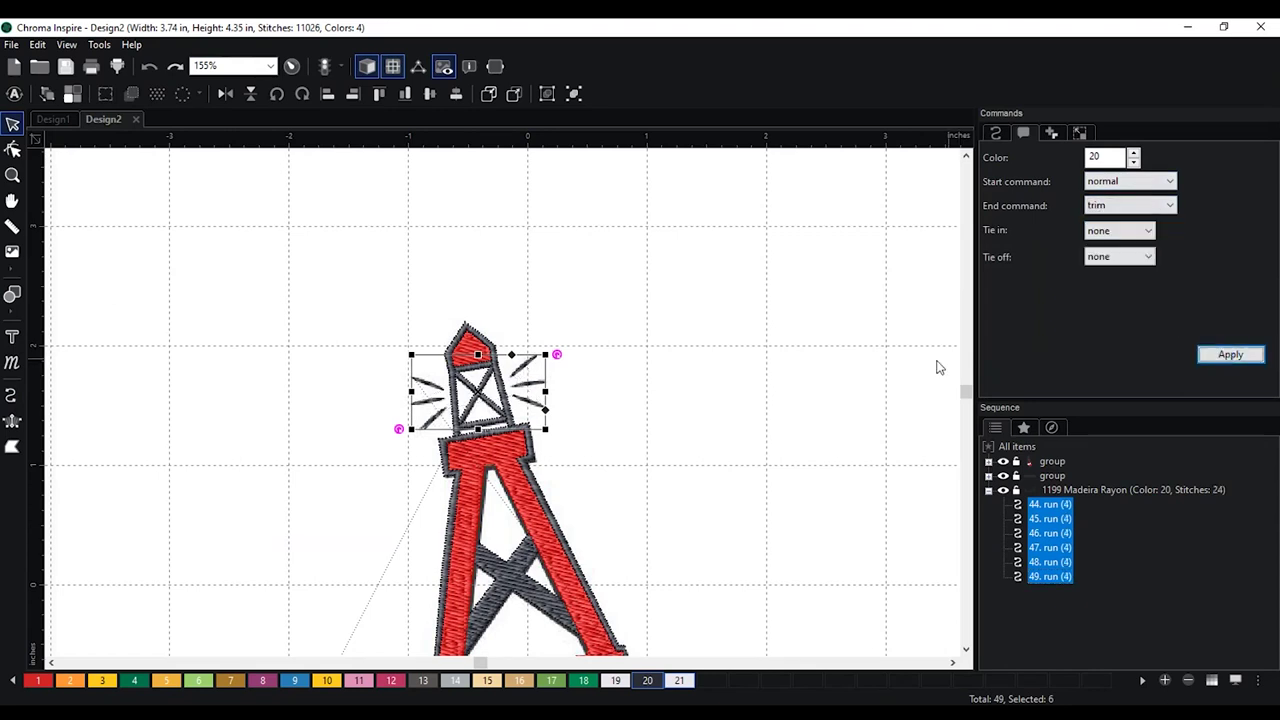
pyautogui.click(845, 357)
# Add the text "YEAH BUOY!" to the right of the buoy
pyautogui.scroll(-5, 845, 357)
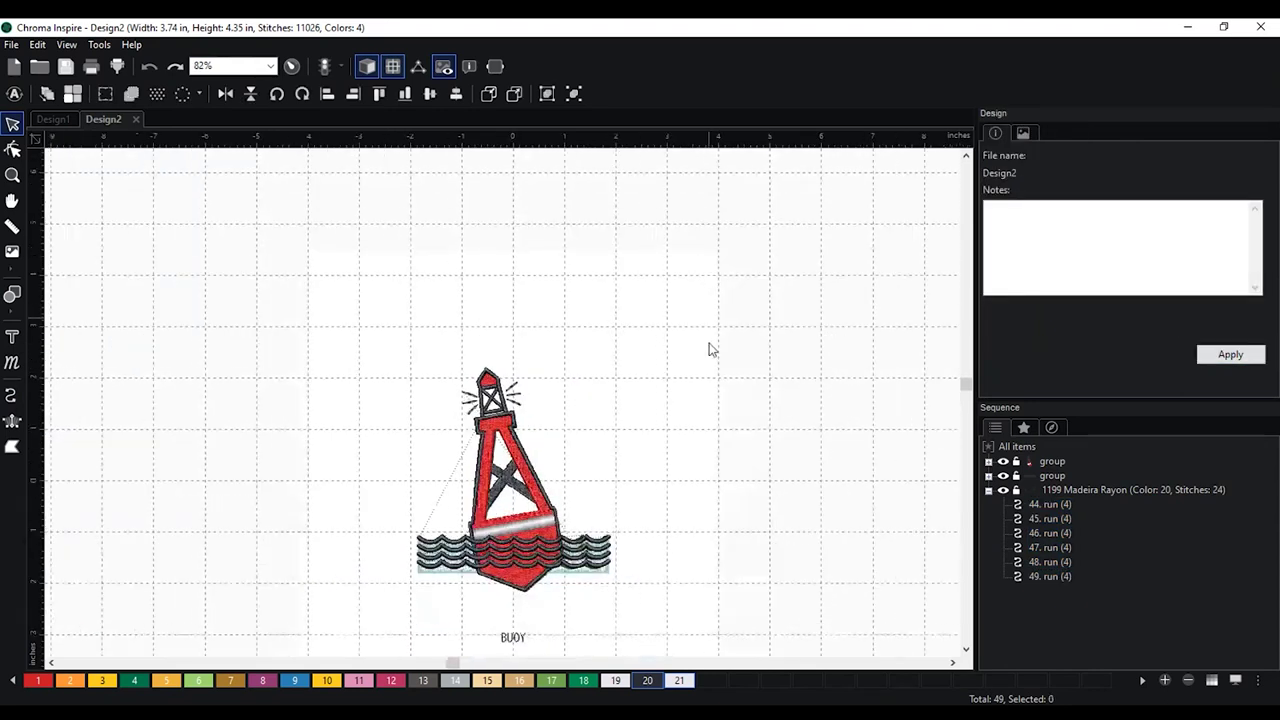
pyautogui.scroll(3, 650, 340)
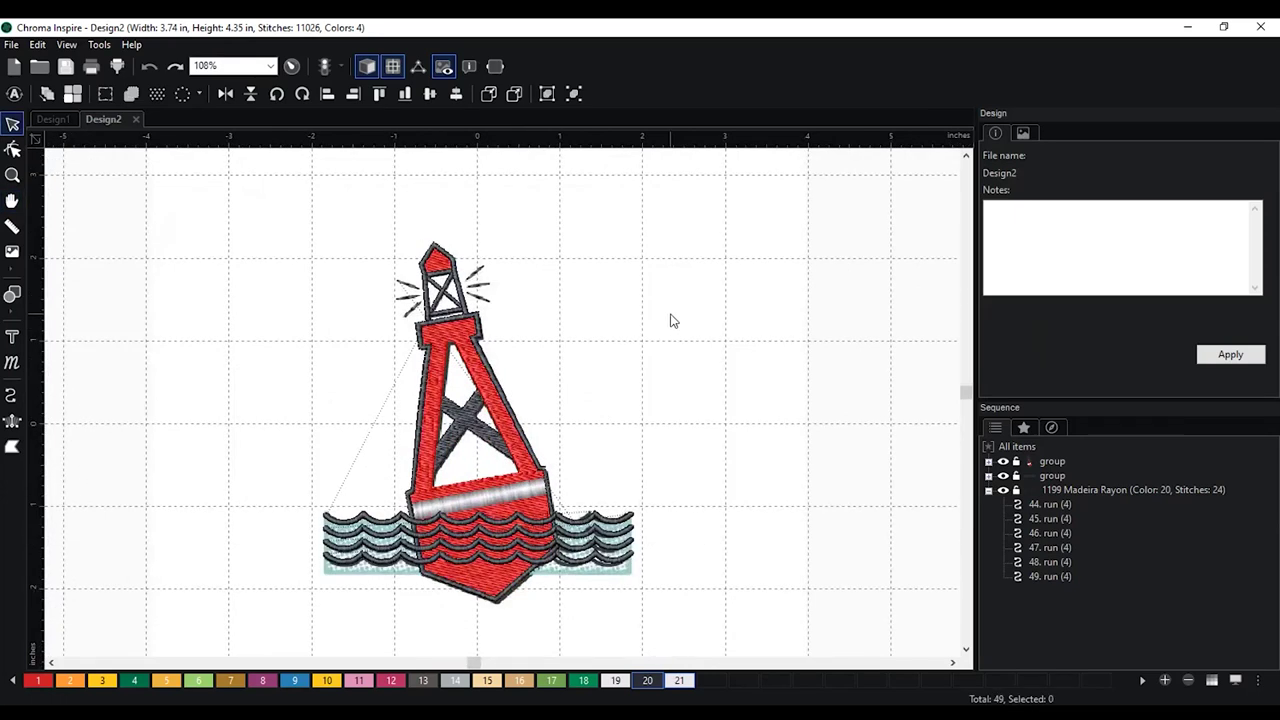
pyautogui.scroll(-2, 670, 320)
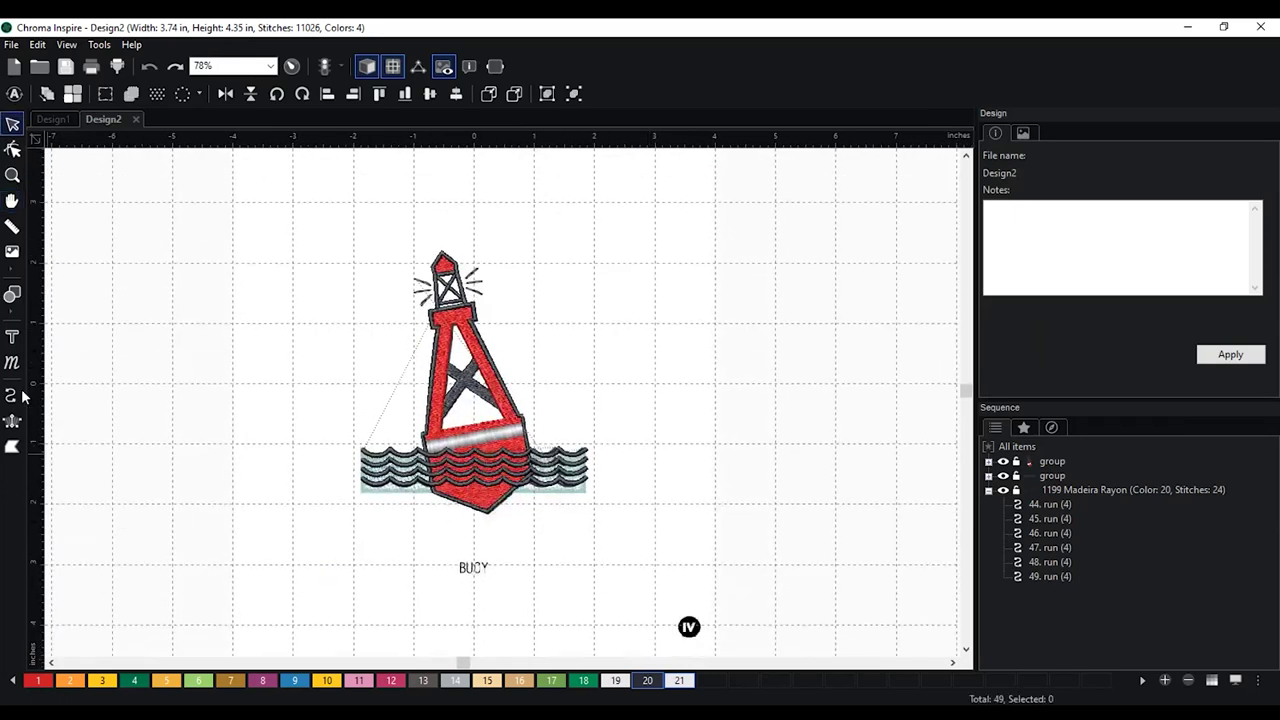
pyautogui.click(13, 336)
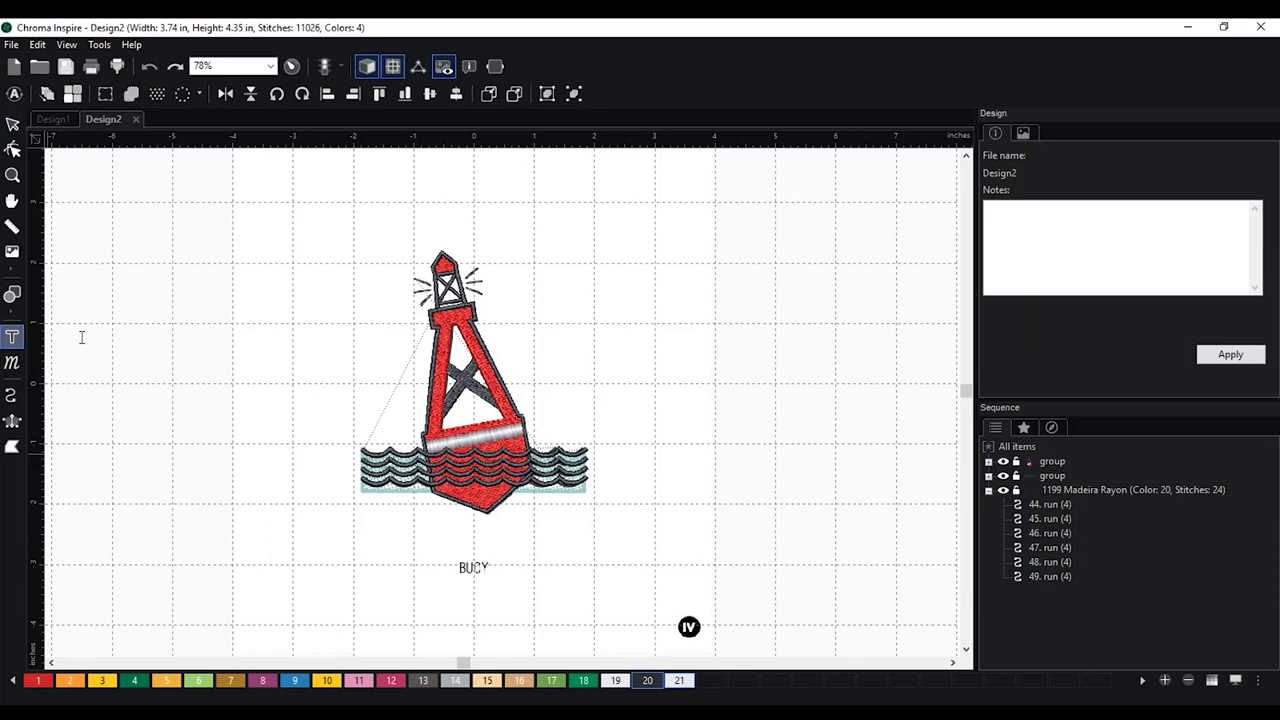
pyautogui.click(606, 318)
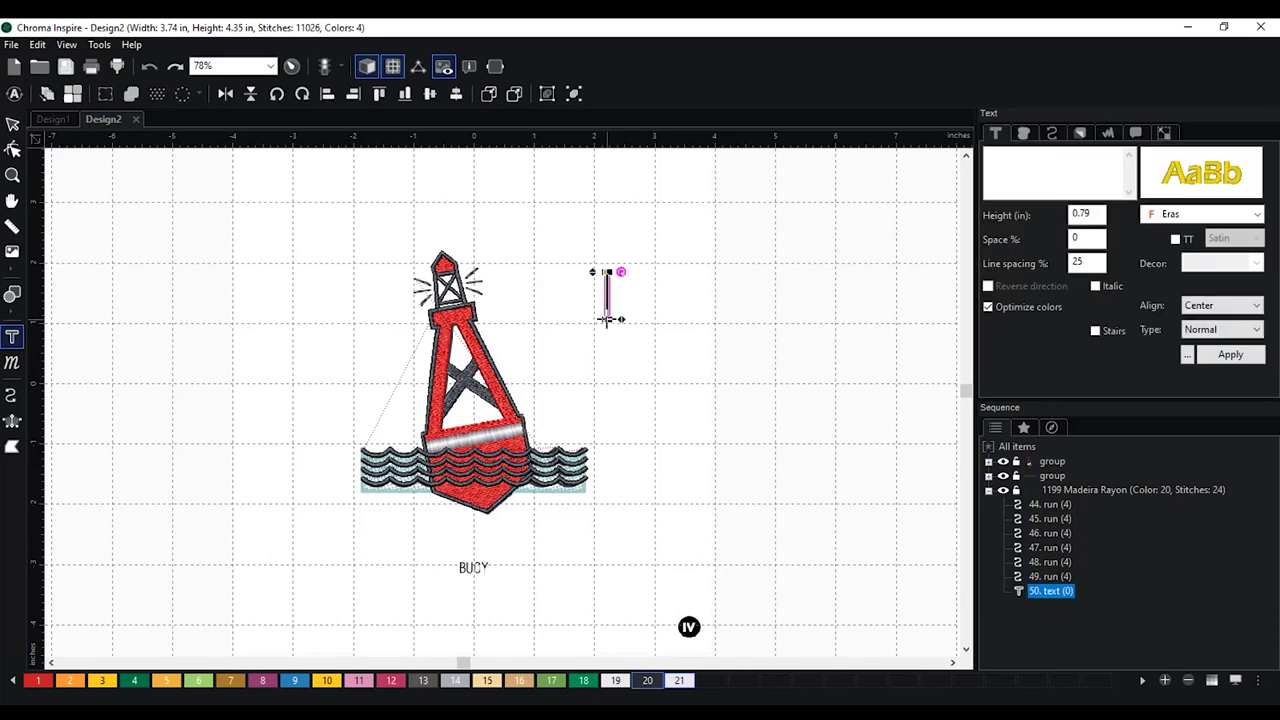
pyautogui.write('YEAH B')
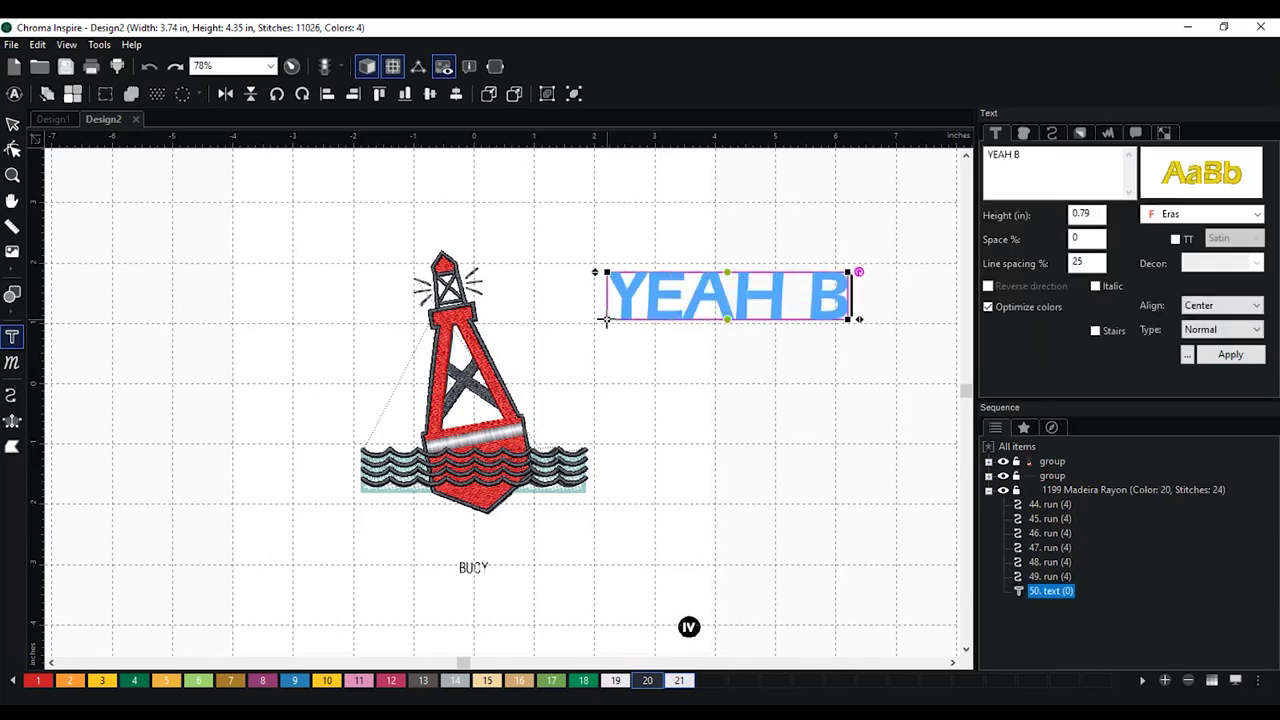
pyautogui.write('UOY!')
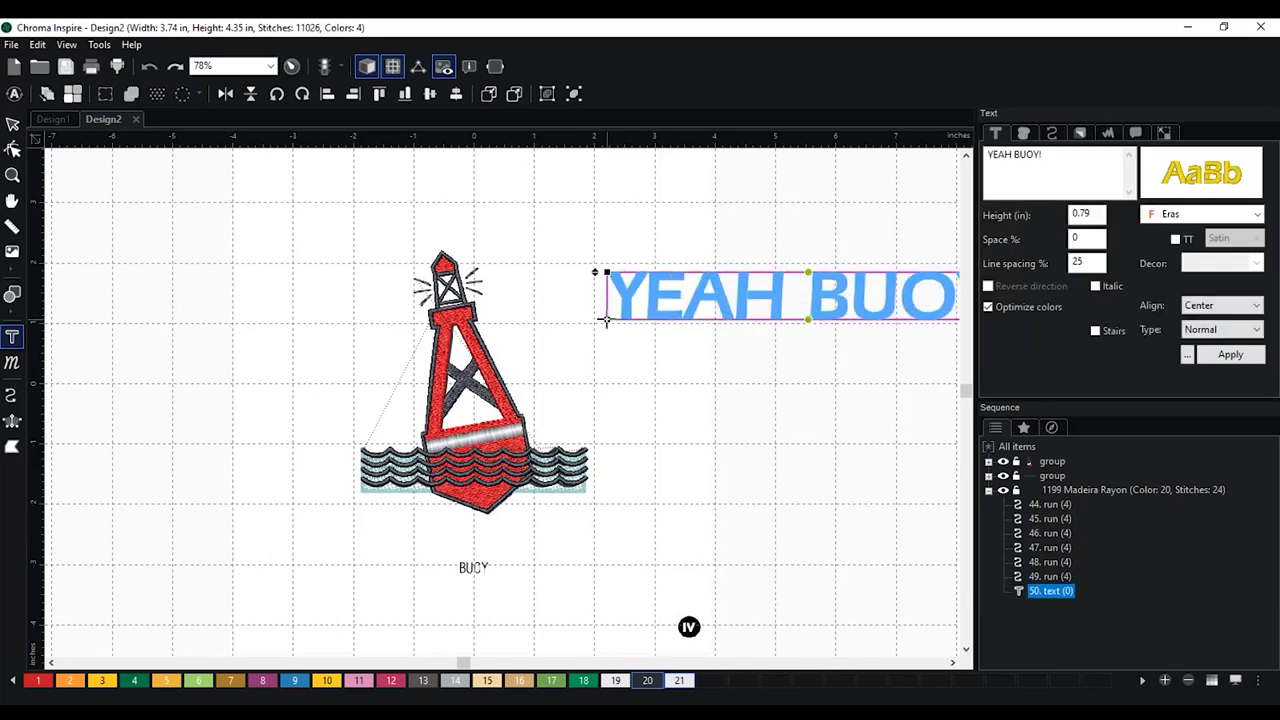
# Split the text into two lines, YEAH and BUOY!, and apply the Circle text type
pyautogui.click(1017, 157)
pyautogui.press('Return')
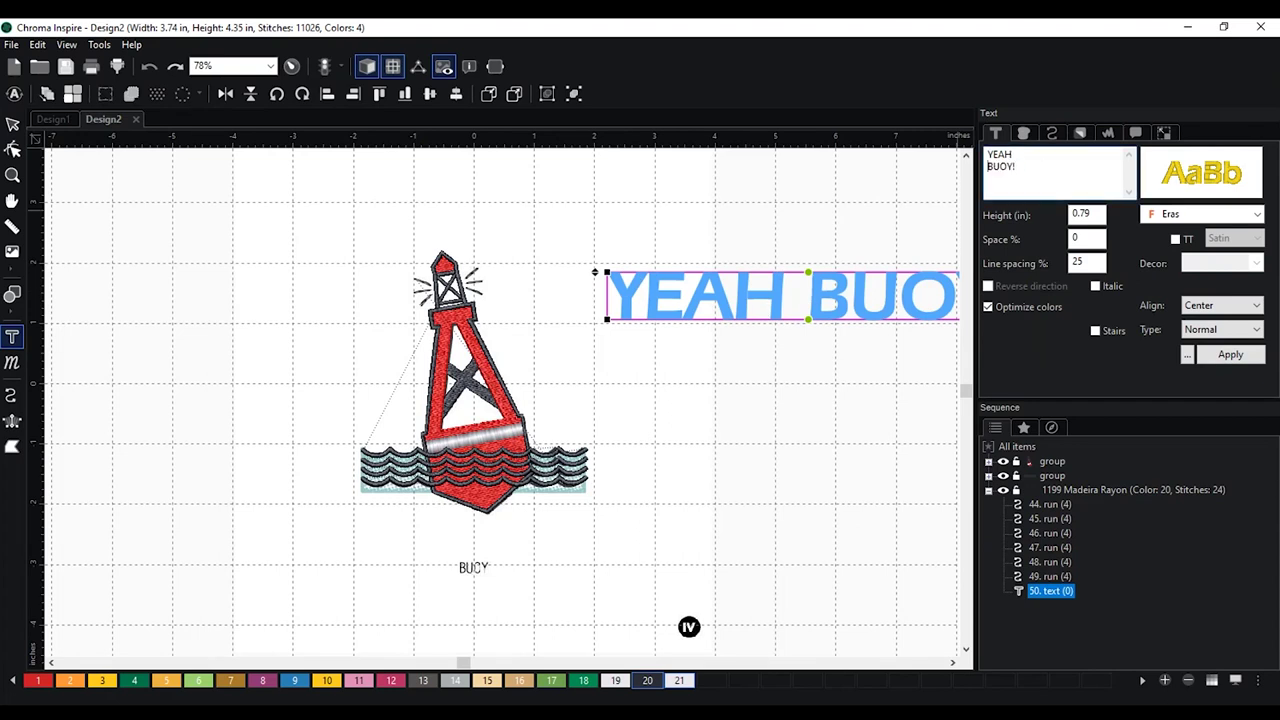
pyautogui.click(1226, 338)
pyautogui.click(1222, 358)
pyautogui.click(1228, 356)
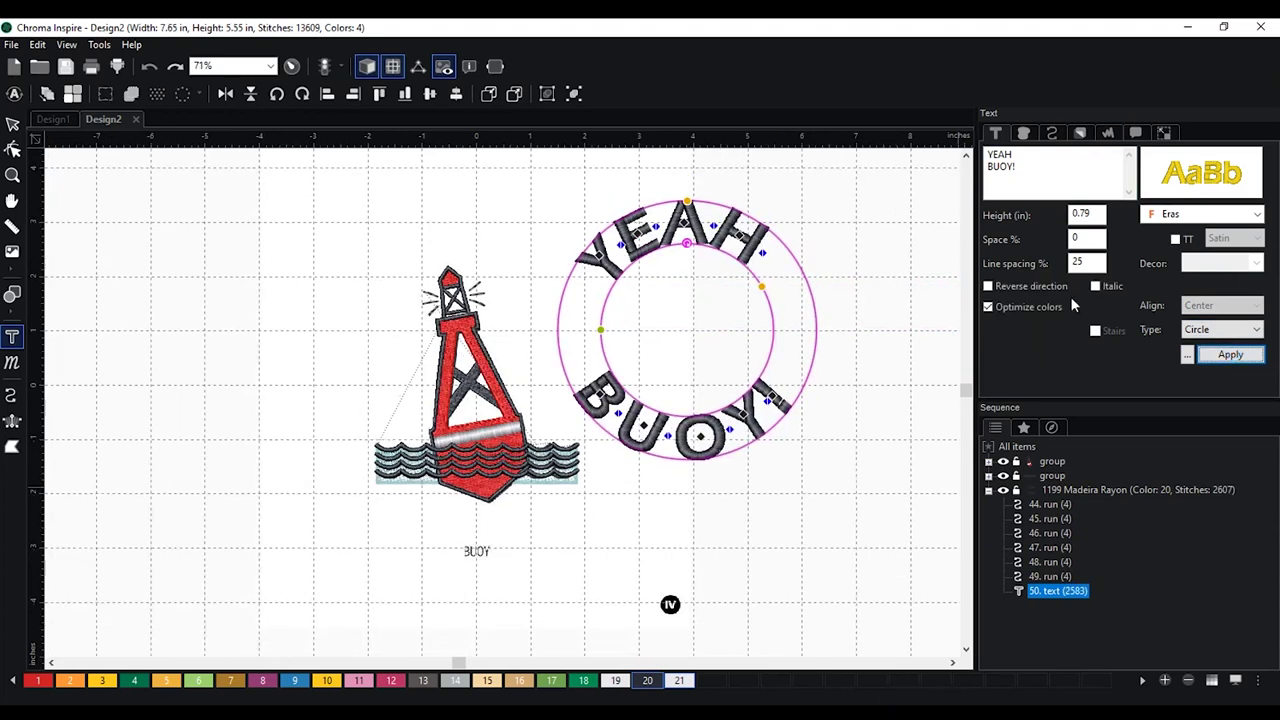
pyautogui.click(1039, 156)
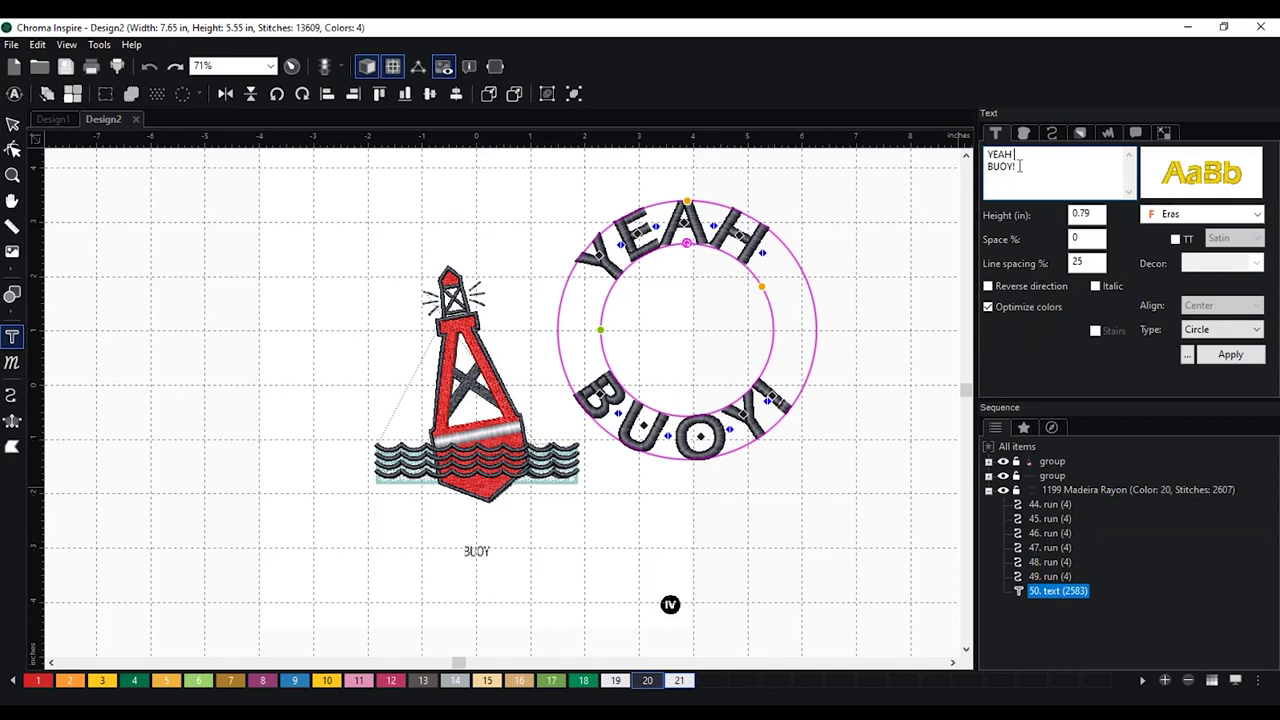
pyautogui.click(1229, 338)
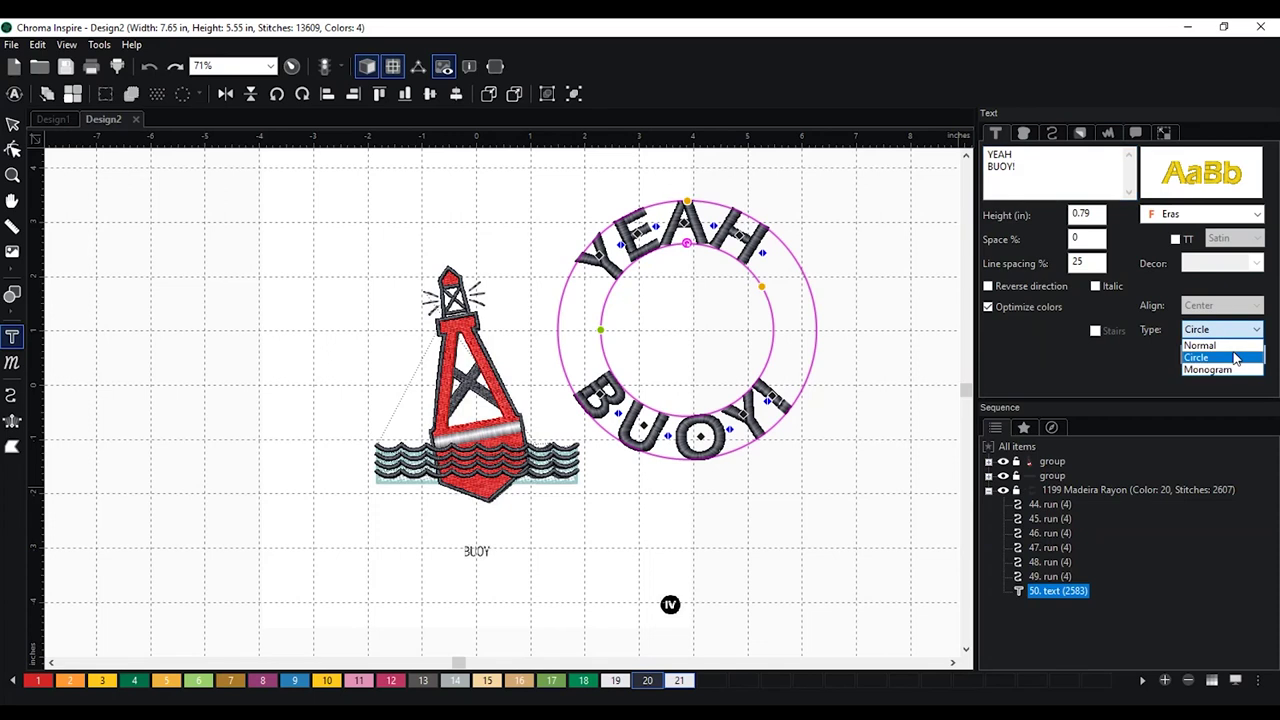
pyautogui.click(1236, 361)
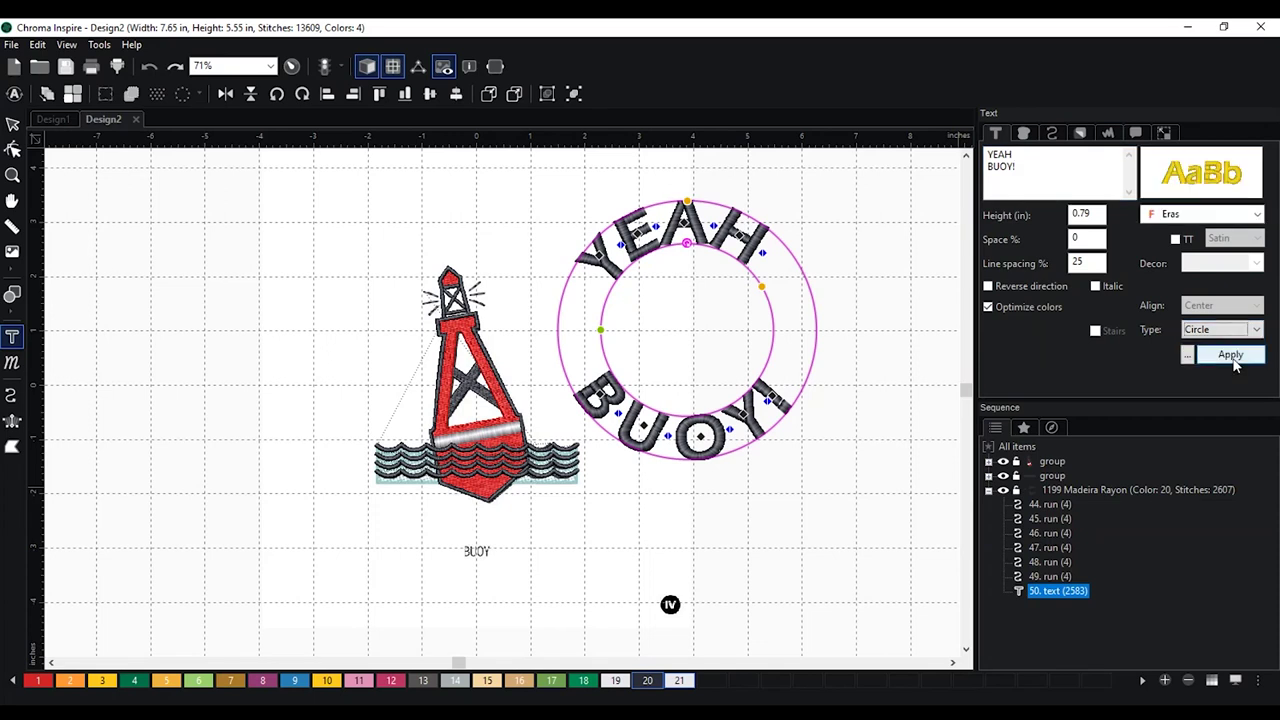
# Enlarge the circular YEAH BUOY! text from its lower-right corner
pyautogui.click(13, 123)
pyautogui.moveTo(791, 457); pyautogui.dragTo(838, 508)
# Change the font of the YEAH BUOY! text to Impress
pyautogui.click(1207, 176)
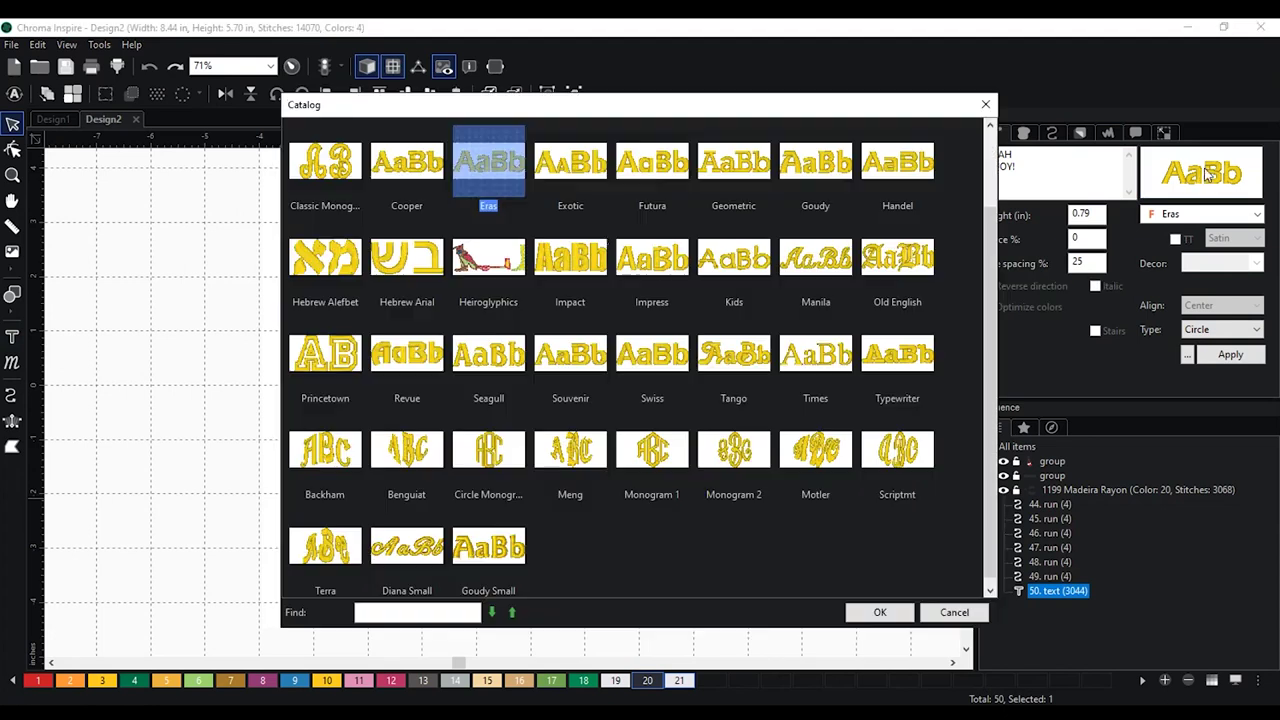
pyautogui.click(752, 160)
pyautogui.click(652, 258)
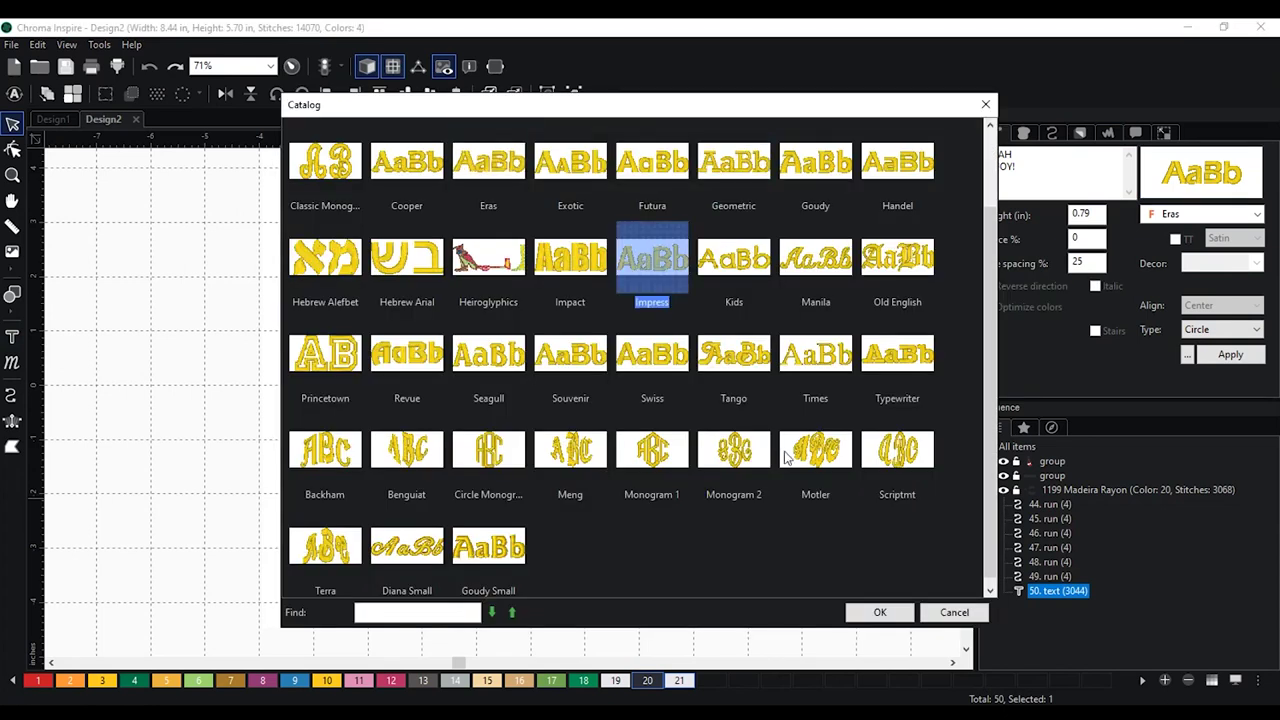
pyautogui.click(880, 613)
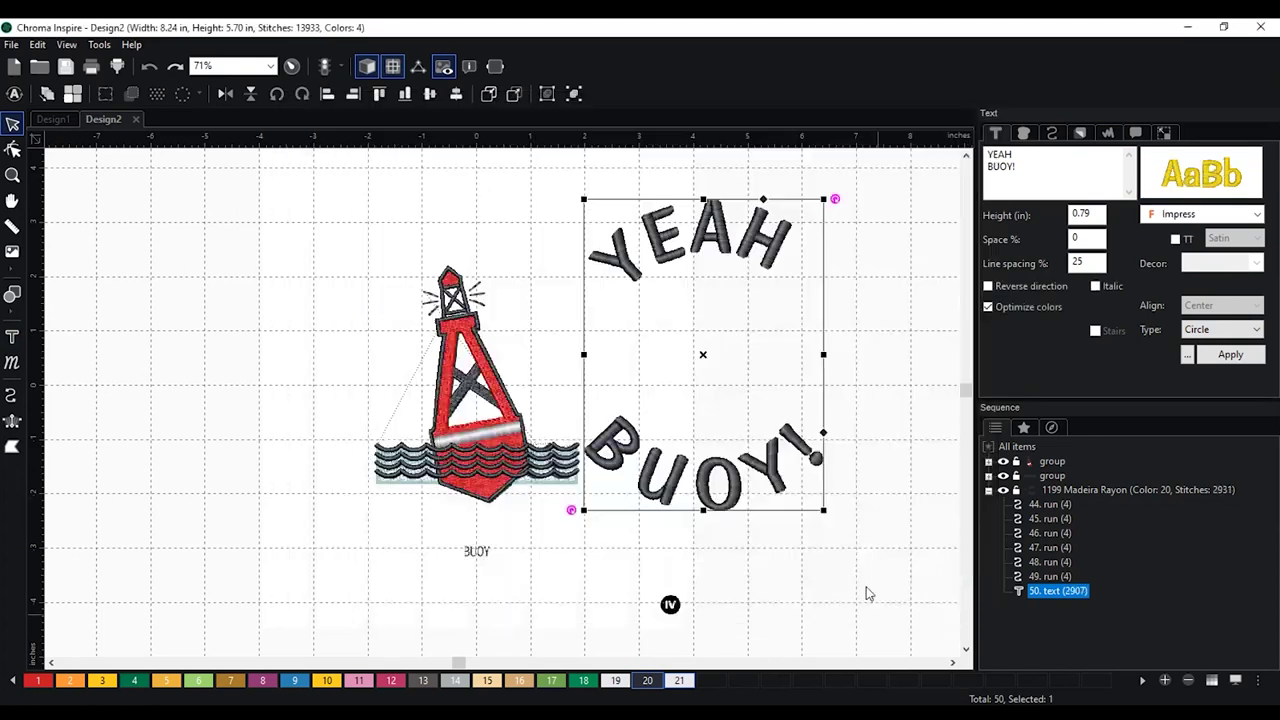
# Place the circular text over the buoy, rotating it about 55 degrees counter-clockwise and adjusting its size
pyautogui.moveTo(778, 232); pyautogui.dragTo(534, 249)
pyautogui.moveTo(579, 525); pyautogui.dragTo(609, 551)
pyautogui.moveTo(611, 214); pyautogui.dragTo(443, 186)
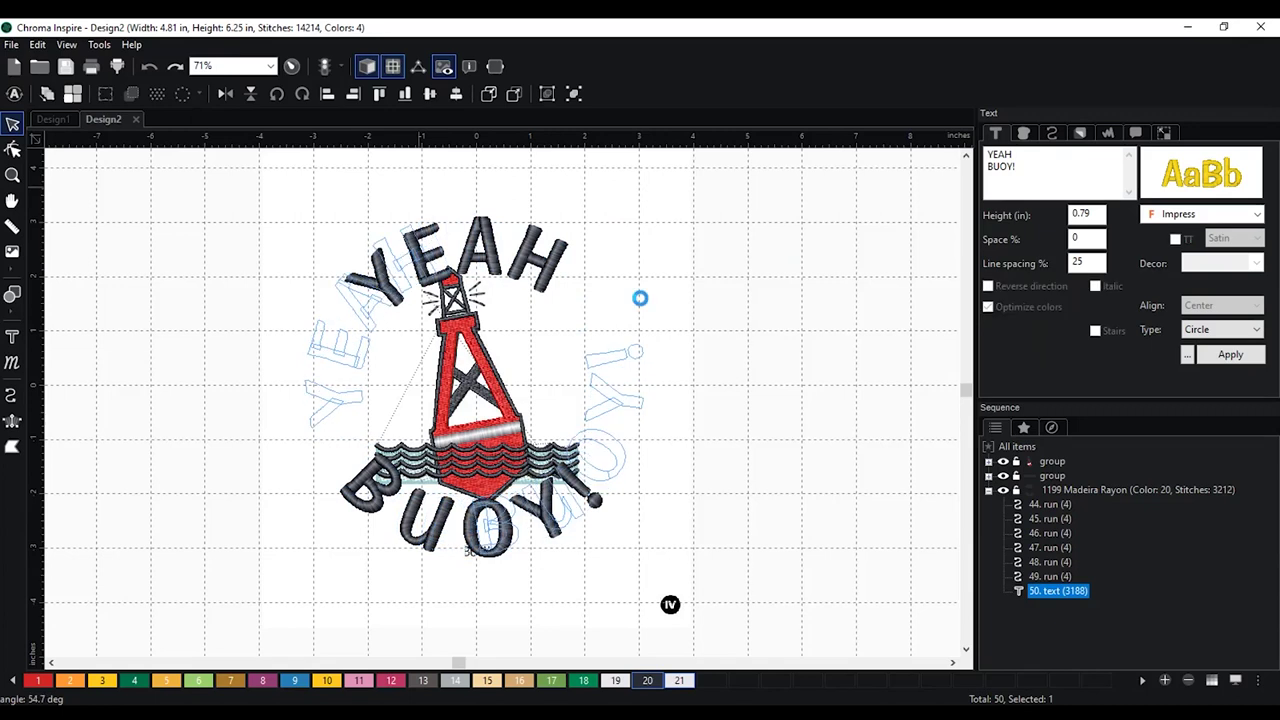
pyautogui.moveTo(645, 554); pyautogui.dragTo(604, 510)
pyautogui.moveTo(605, 363); pyautogui.dragTo(643, 307)
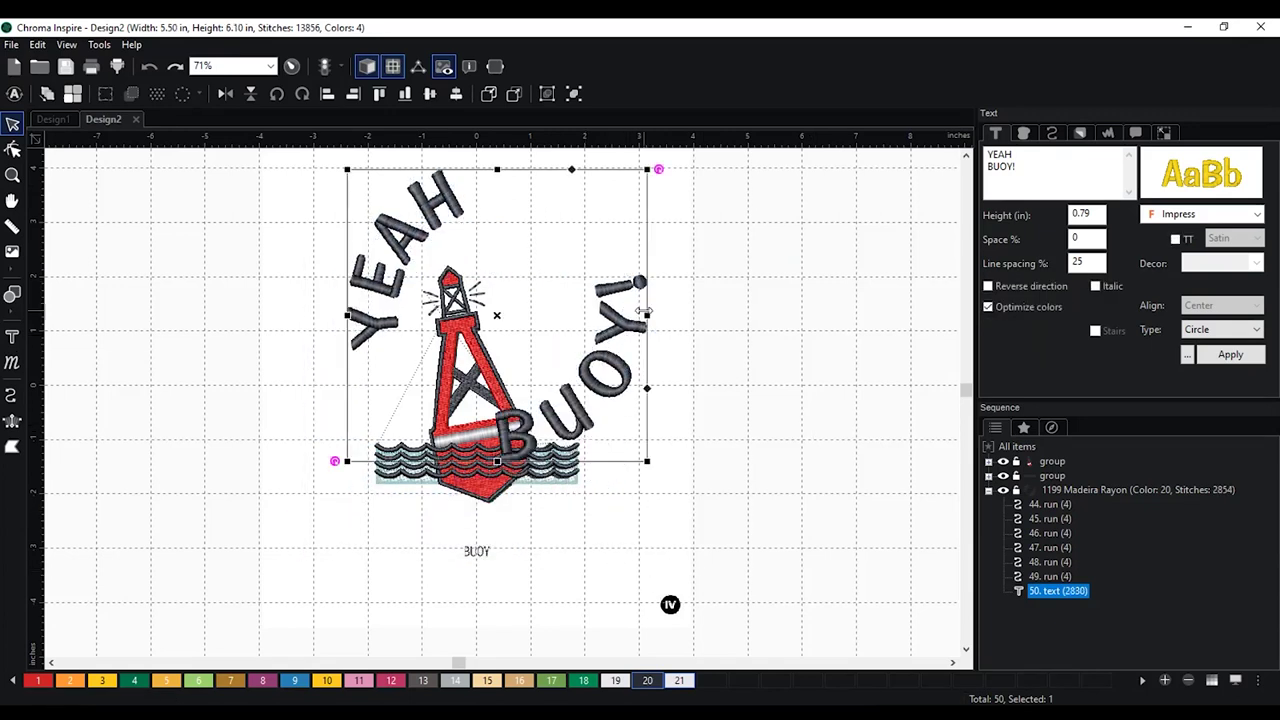
# Enlarge the text's circle with its on-canvas handles and shift the lettering along it
pyautogui.click(13, 338)
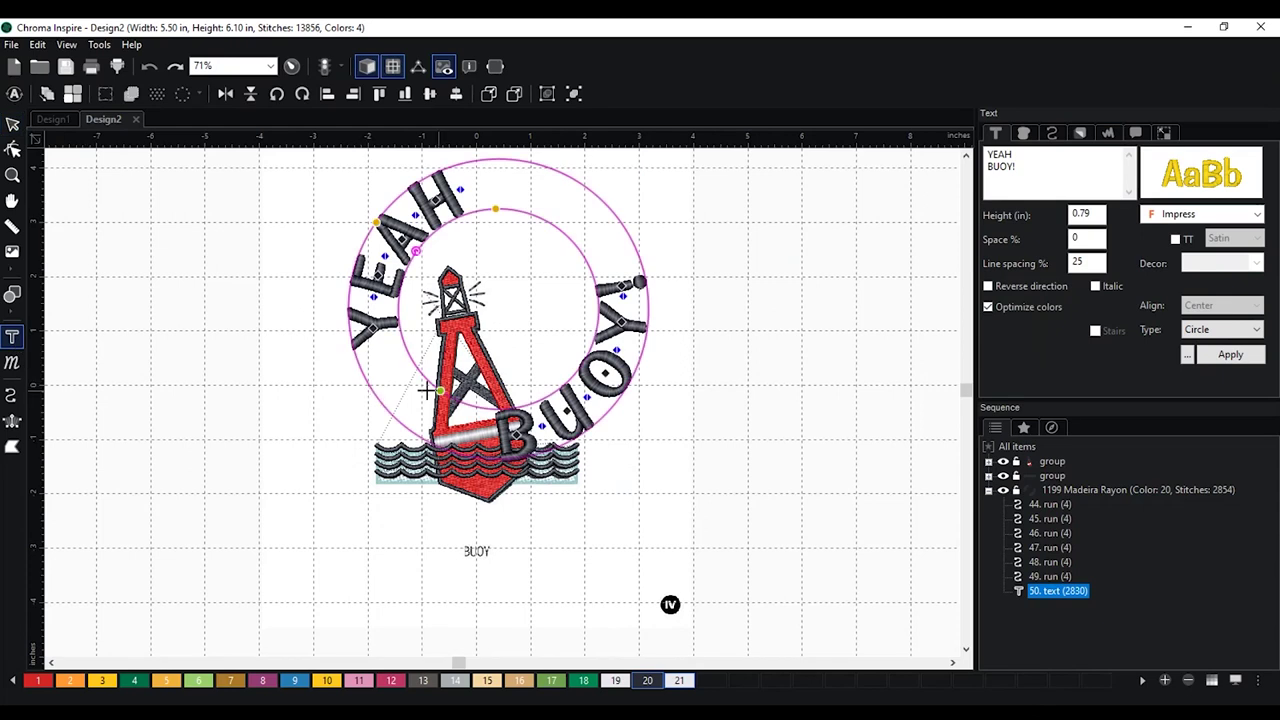
pyautogui.moveTo(427, 390); pyautogui.dragTo(397, 378)
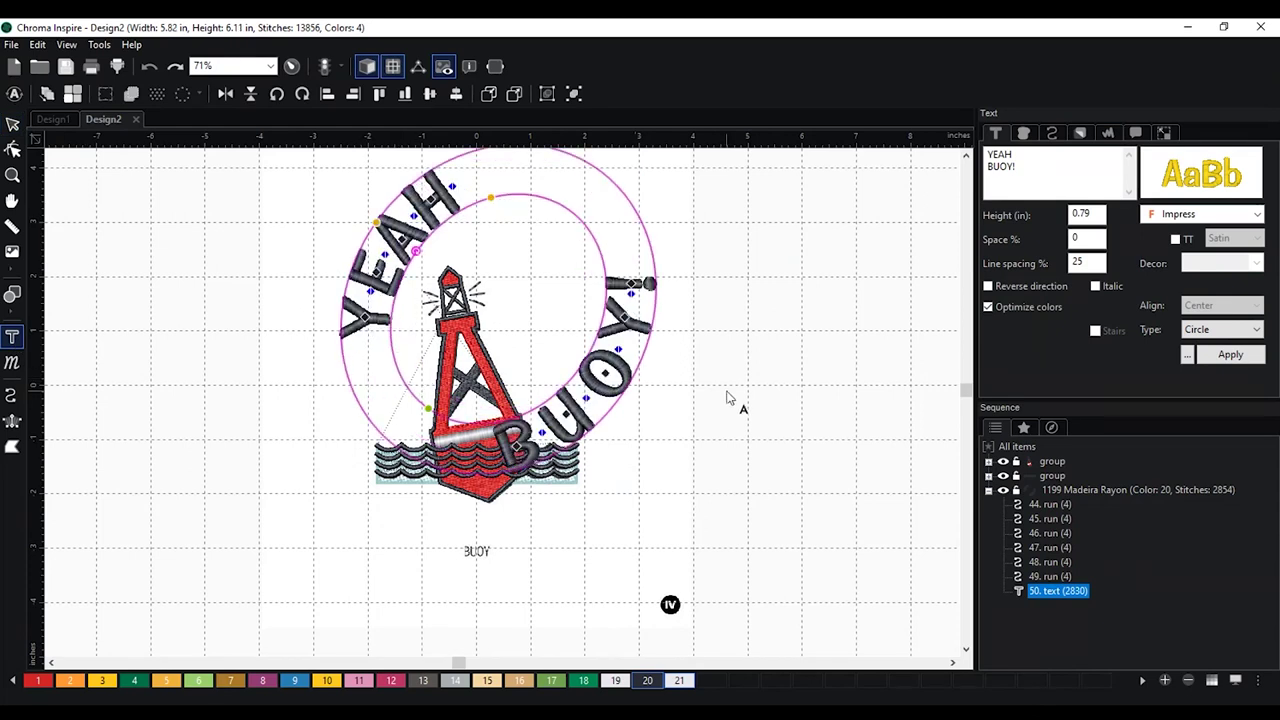
pyautogui.scroll(-1, 467, 247)
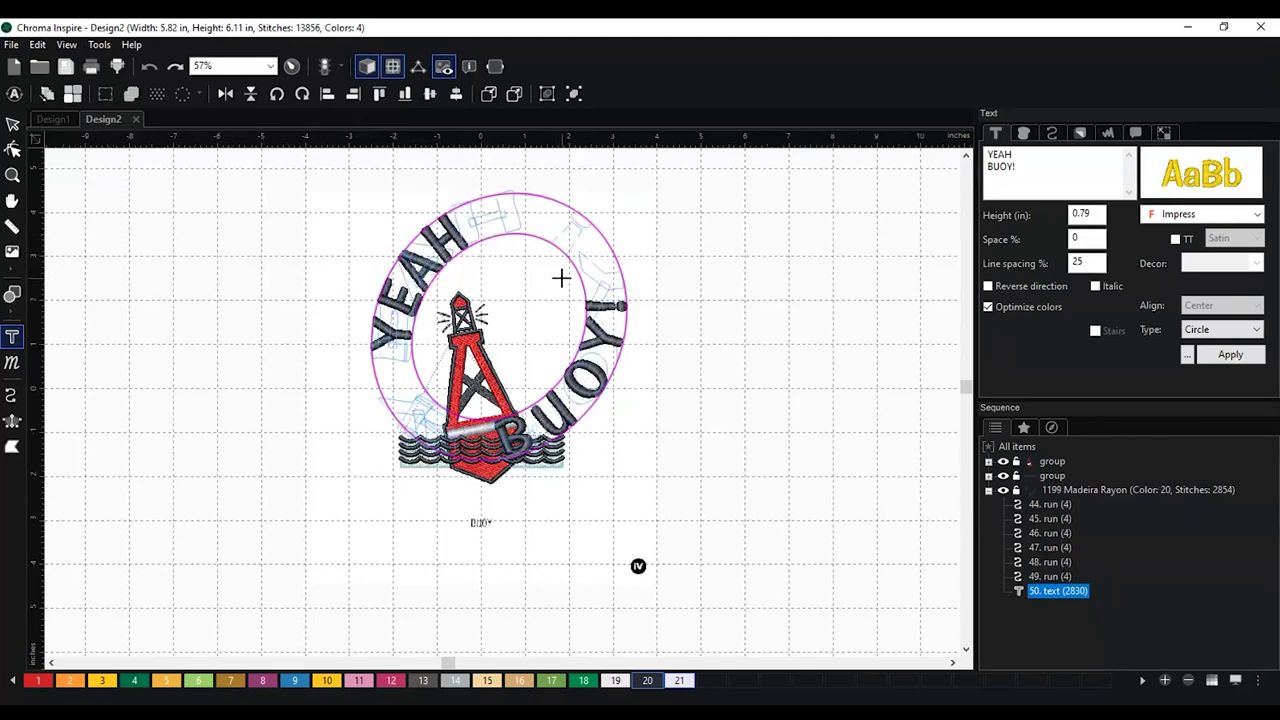
pyautogui.click(507, 232)
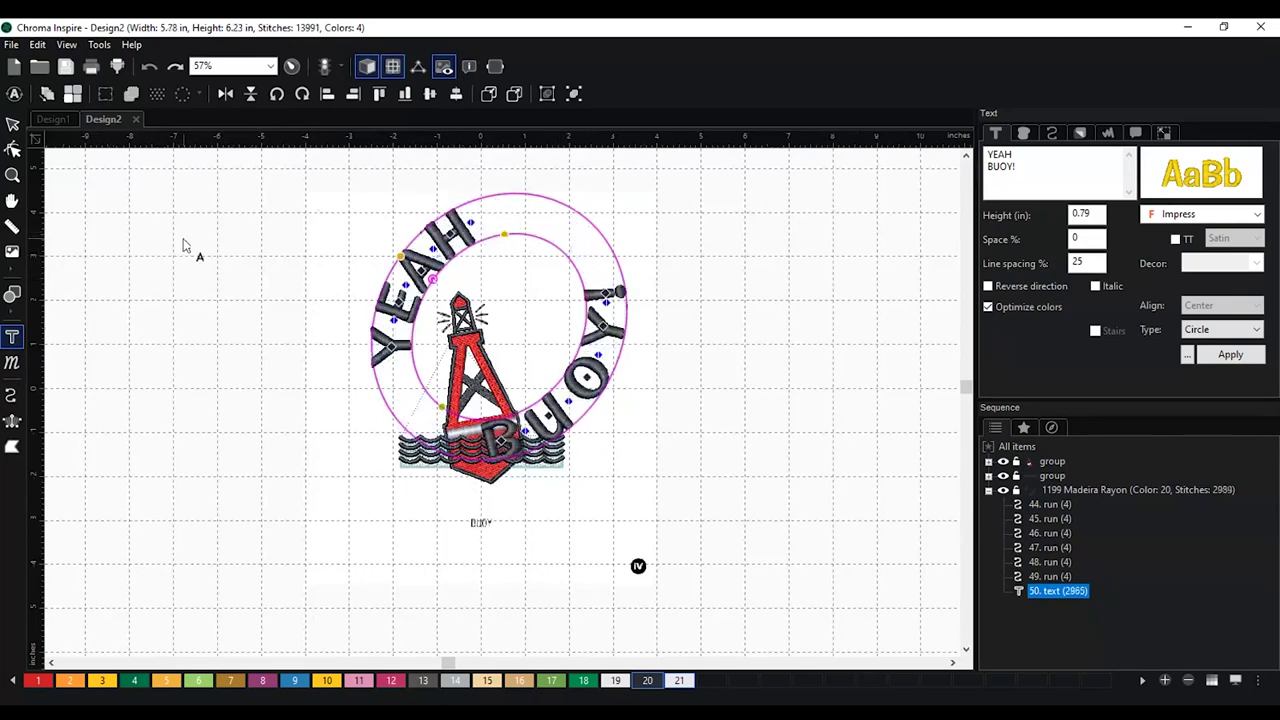
# Rotate the circular text back upright and enlarge it so YEAH sits above the buoy and BUOY! below it
pyautogui.click(13, 125)
pyautogui.moveTo(643, 200); pyautogui.dragTo(577, 470)
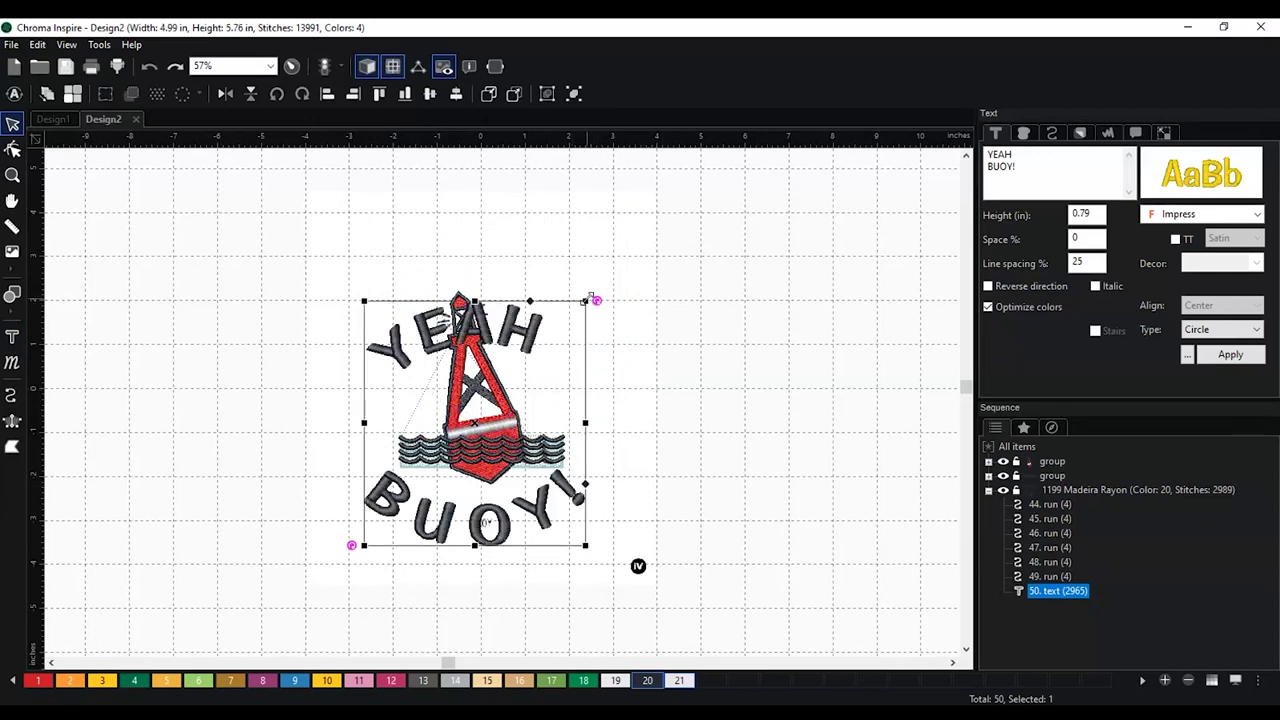
pyautogui.moveTo(594, 298); pyautogui.dragTo(660, 227)
pyautogui.moveTo(587, 259); pyautogui.dragTo(567, 262)
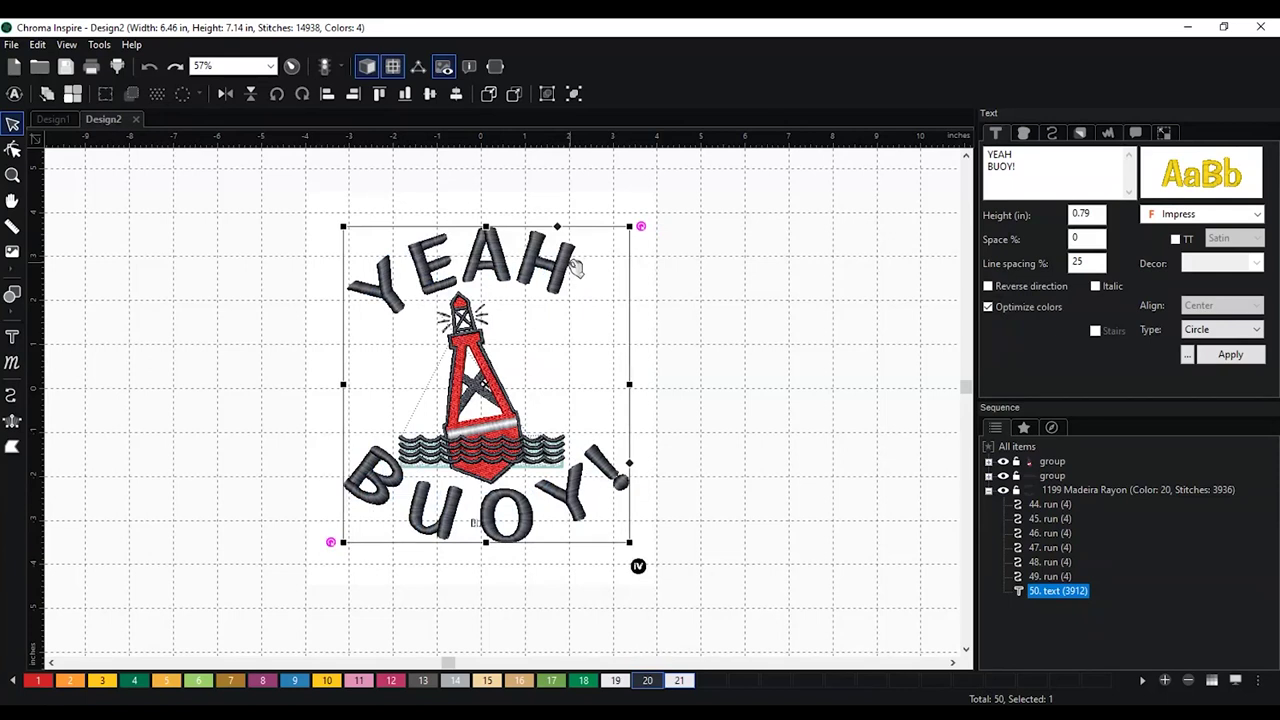
# Deselect the text and view the whole design without the background artwork
pyautogui.click(727, 440)
pyautogui.press('-')
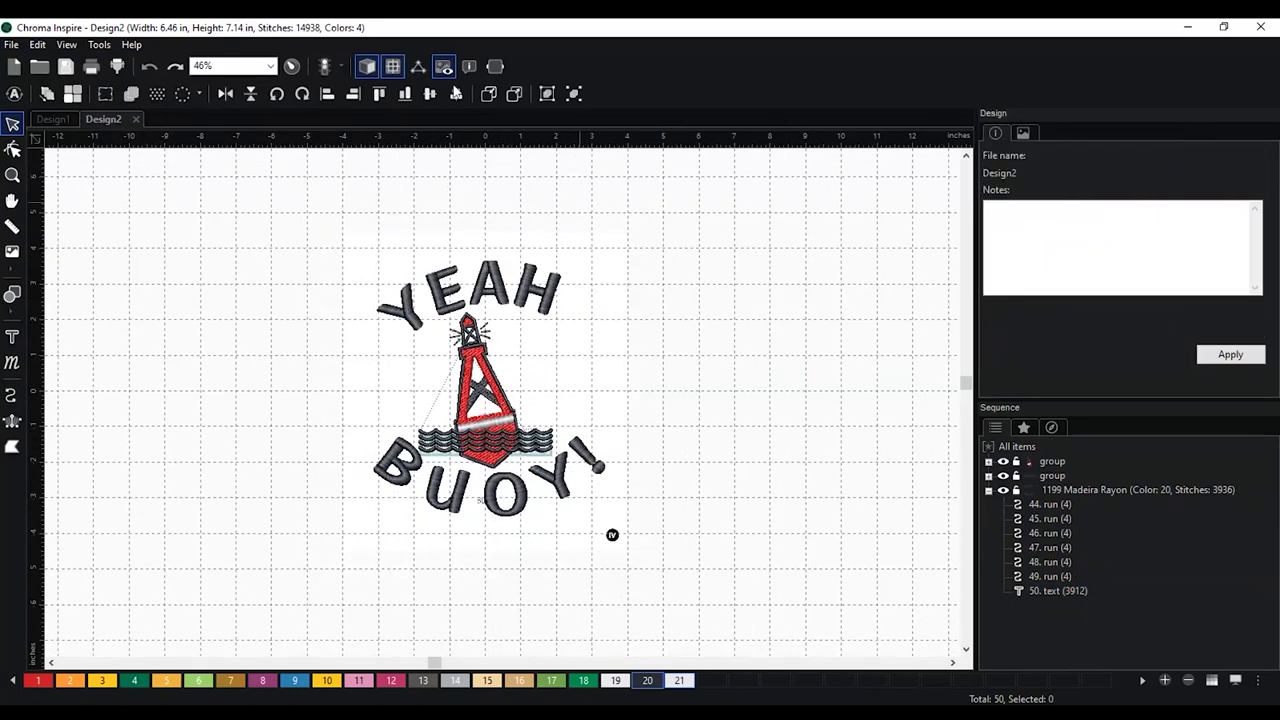
pyautogui.press('+')
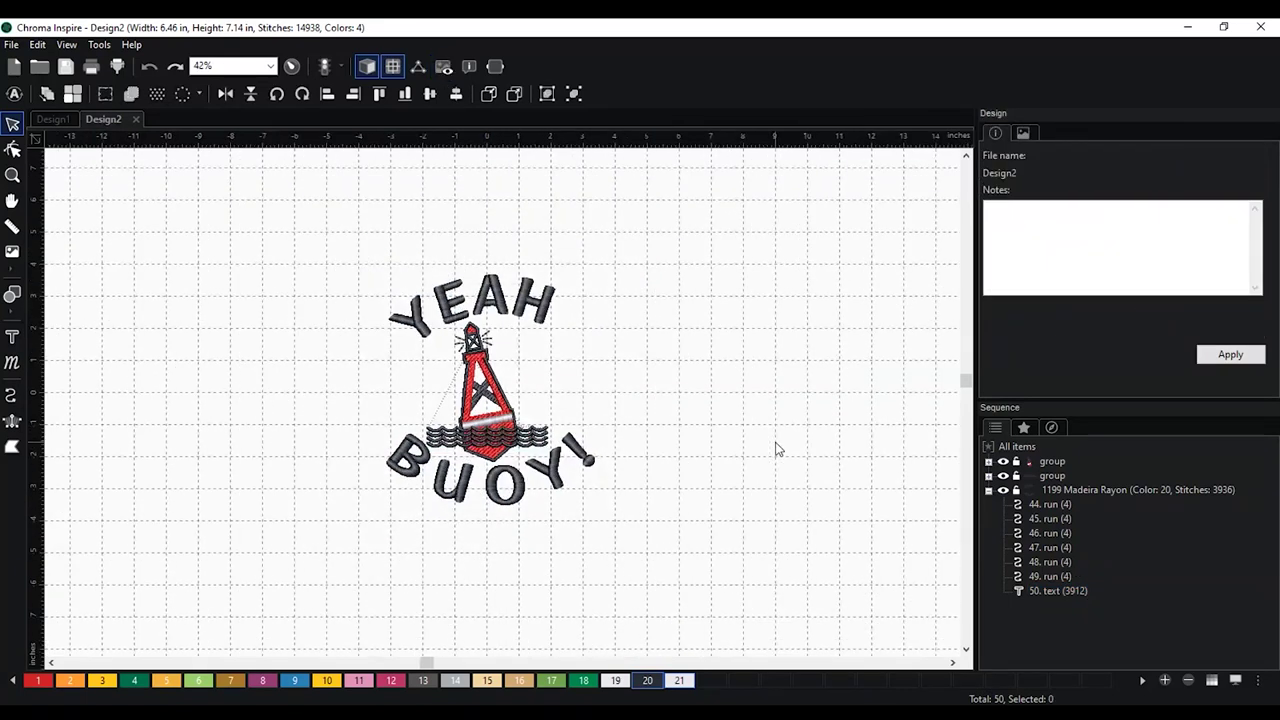
pyautogui.press('+')
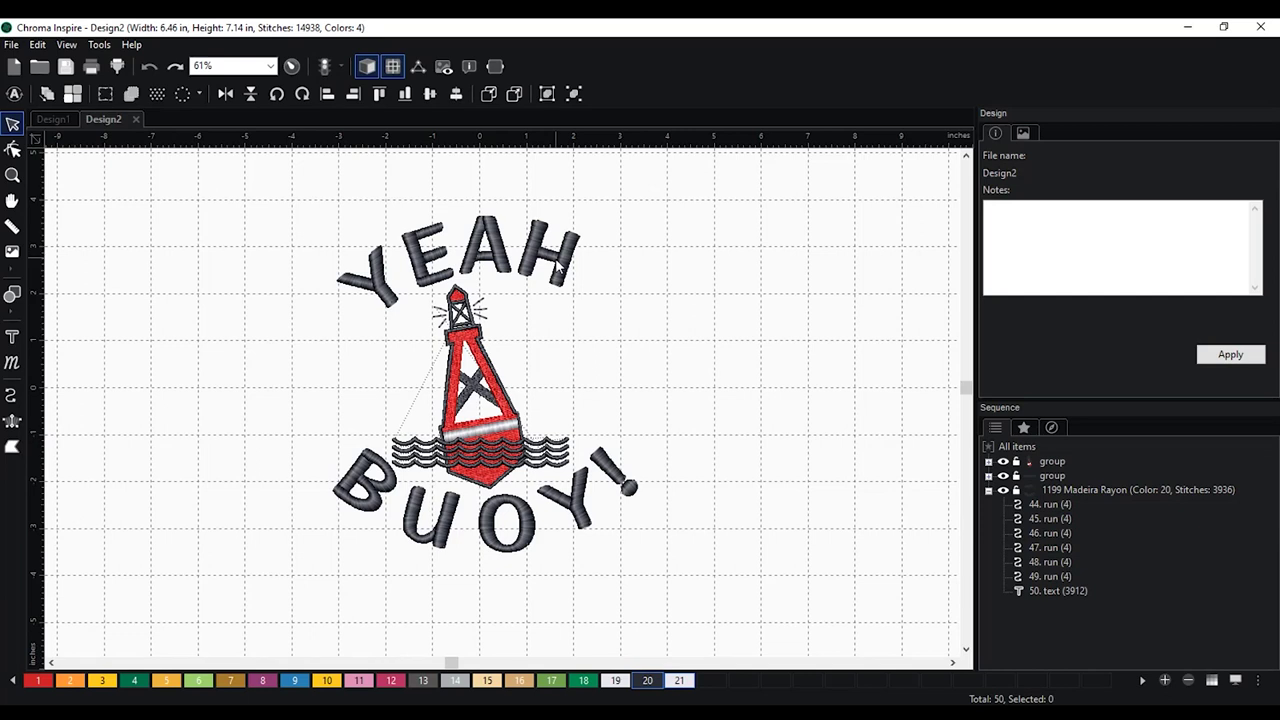
# Rotate the YEAH BUOY! text about 6 degrees counter-clockwise around the buoy and deselect it
pyautogui.click(606, 252)
pyautogui.moveTo(655, 214); pyautogui.dragTo(640, 194)
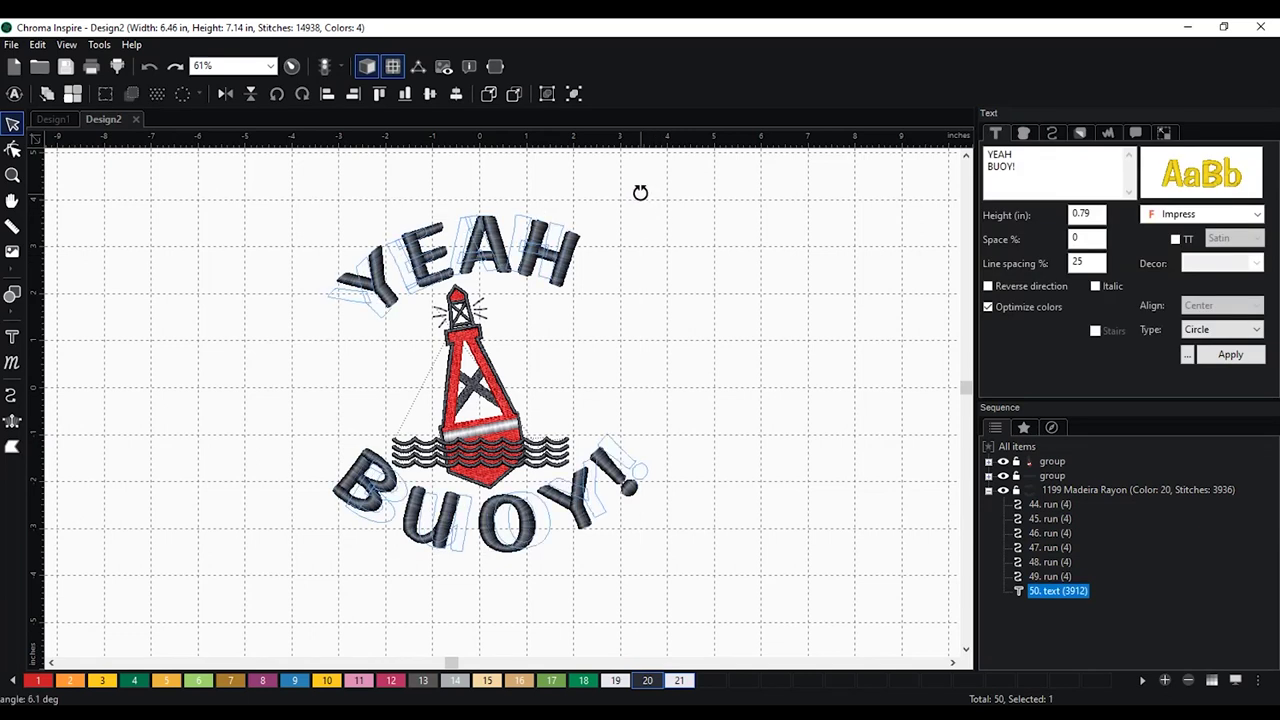
pyautogui.click(798, 350)
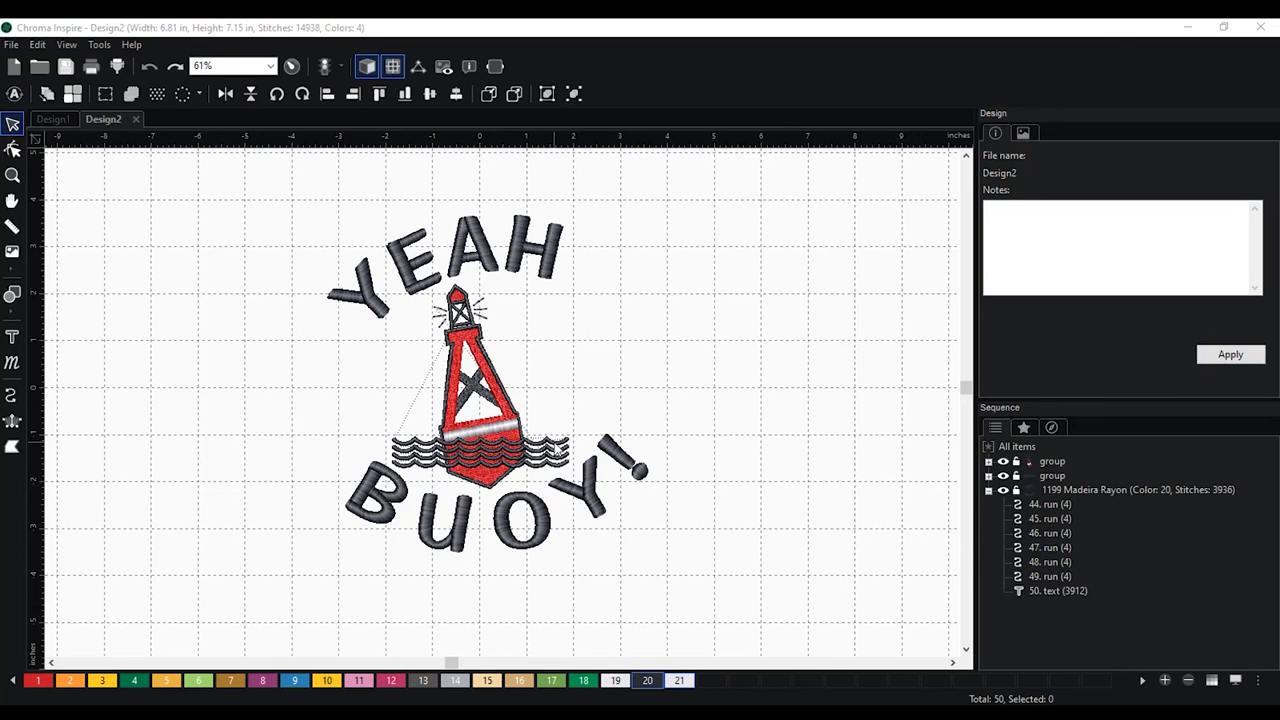
# Examine the buoy and wave stitching up close and show the background artwork again
pyautogui.click(224, 350)
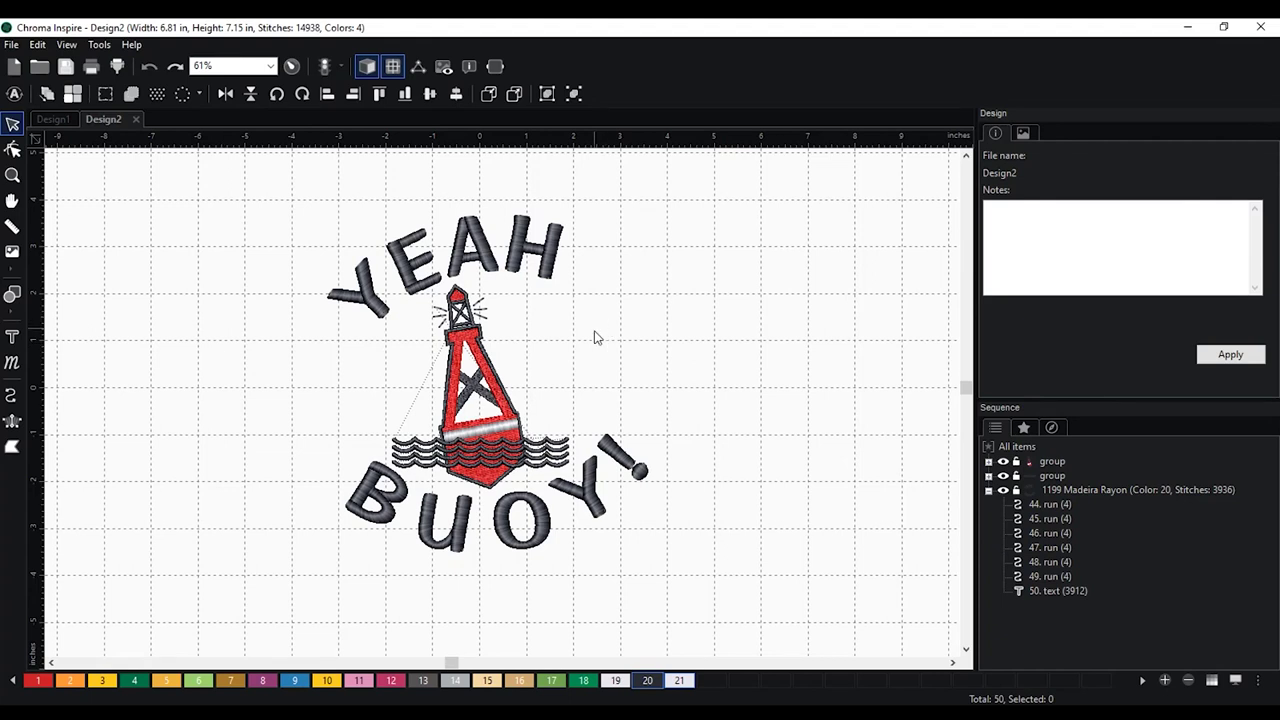
pyautogui.scroll(2, 788, 338)
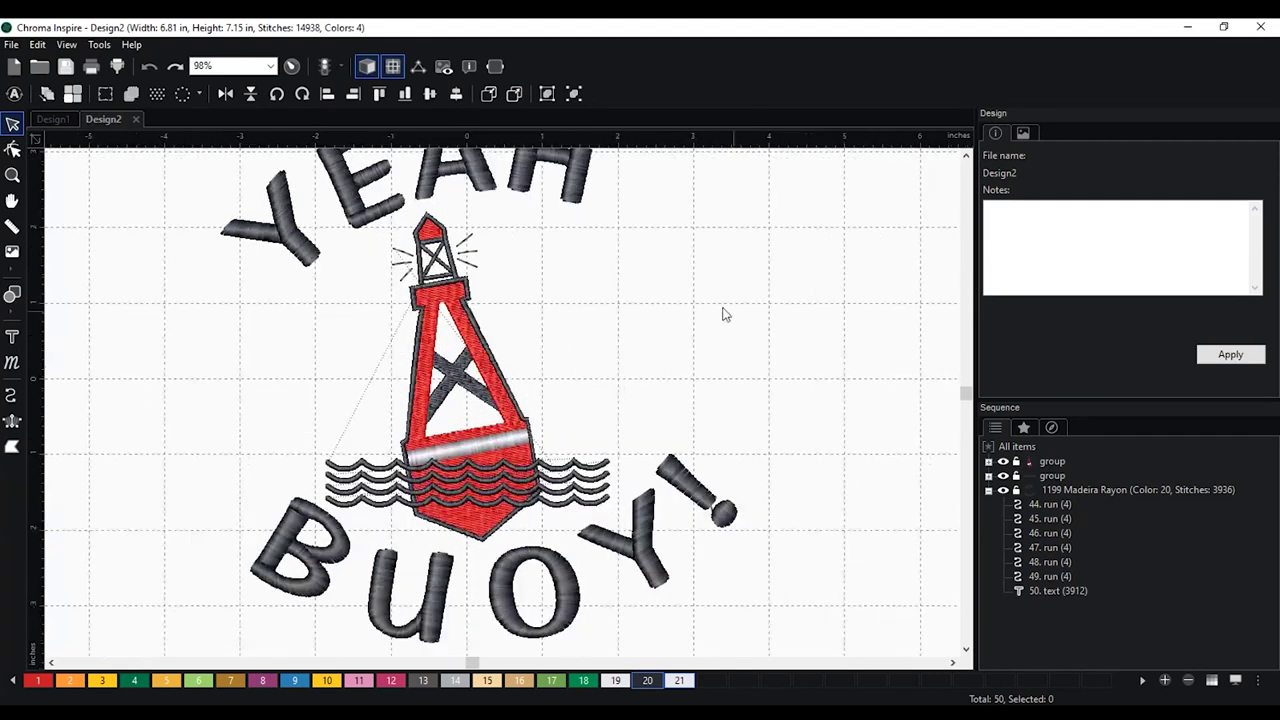
pyautogui.scroll(1, 666, 366)
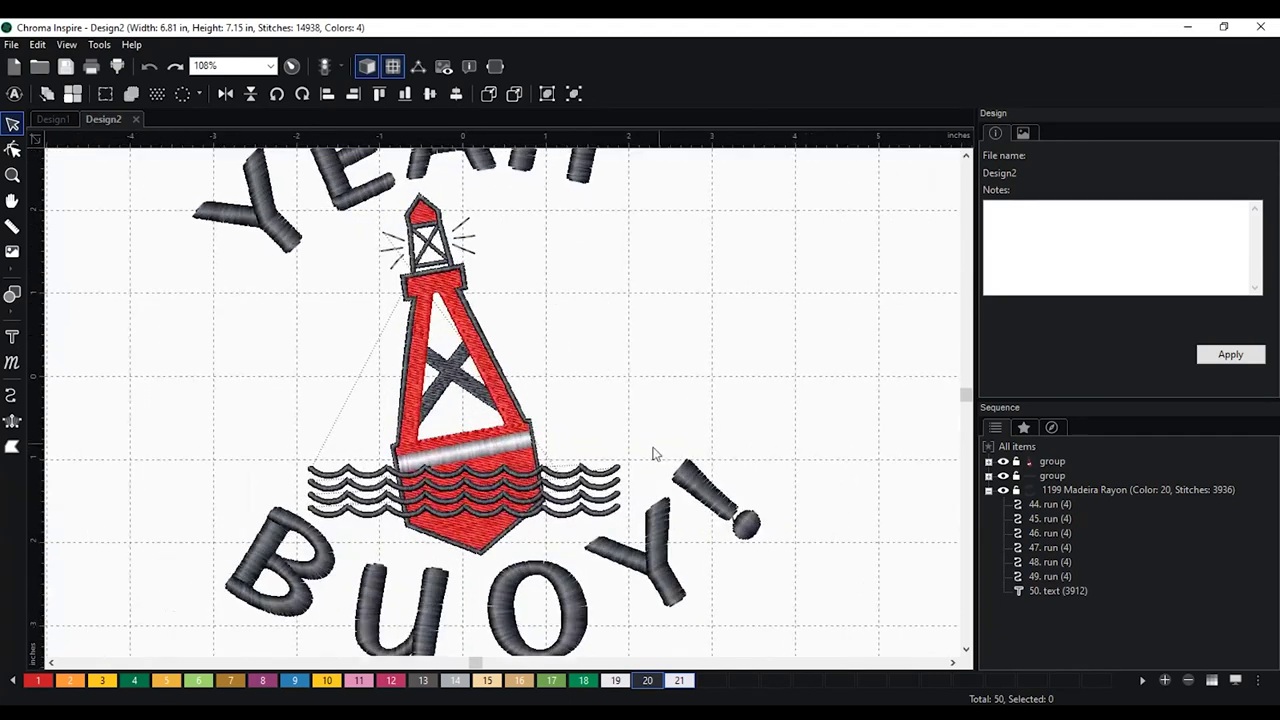
pyautogui.scroll(1, 500, 432)
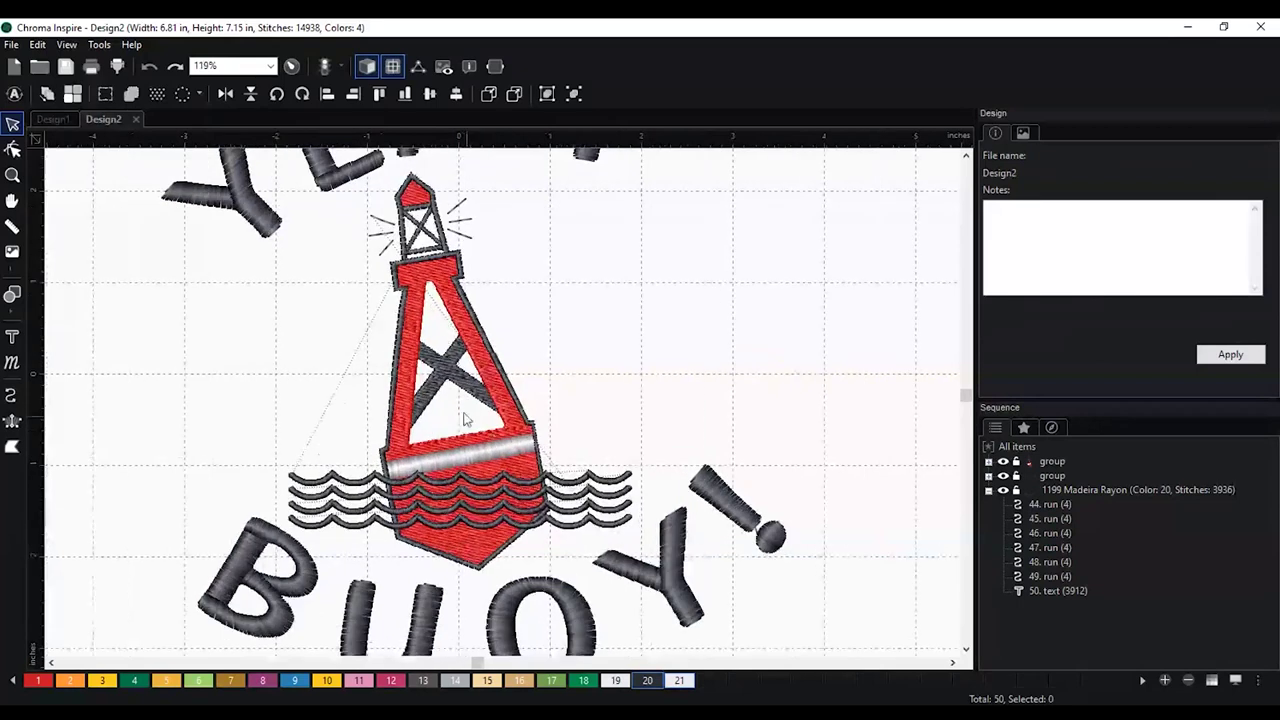
pyautogui.scroll(3, 408, 285)
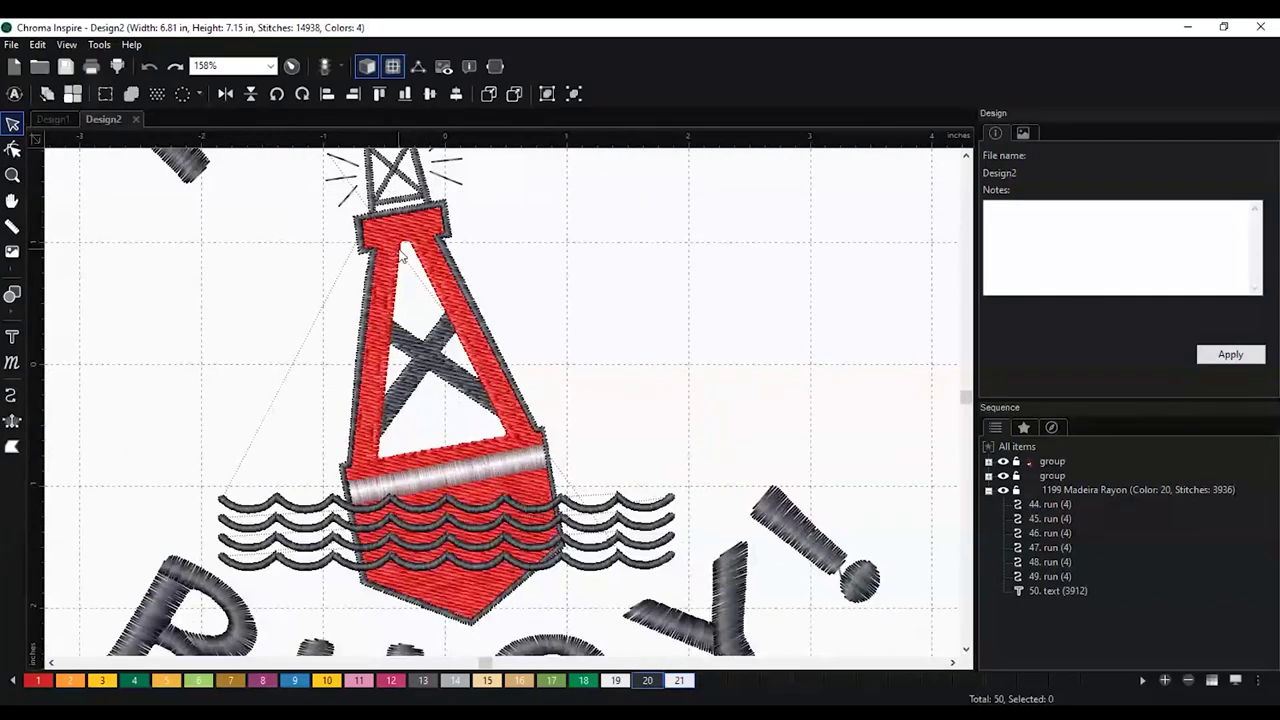
pyautogui.click(443, 66)
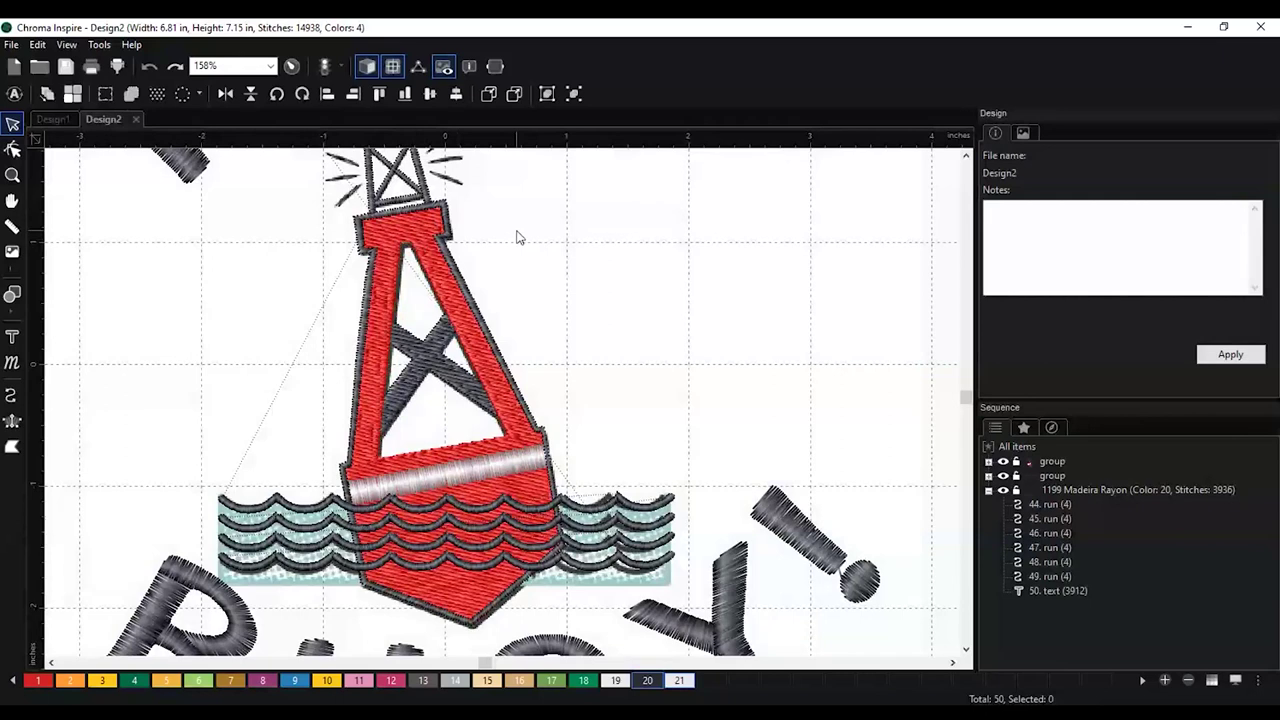
pyautogui.scroll(-2, 549, 343)
pyautogui.scroll(-1, 563, 347)
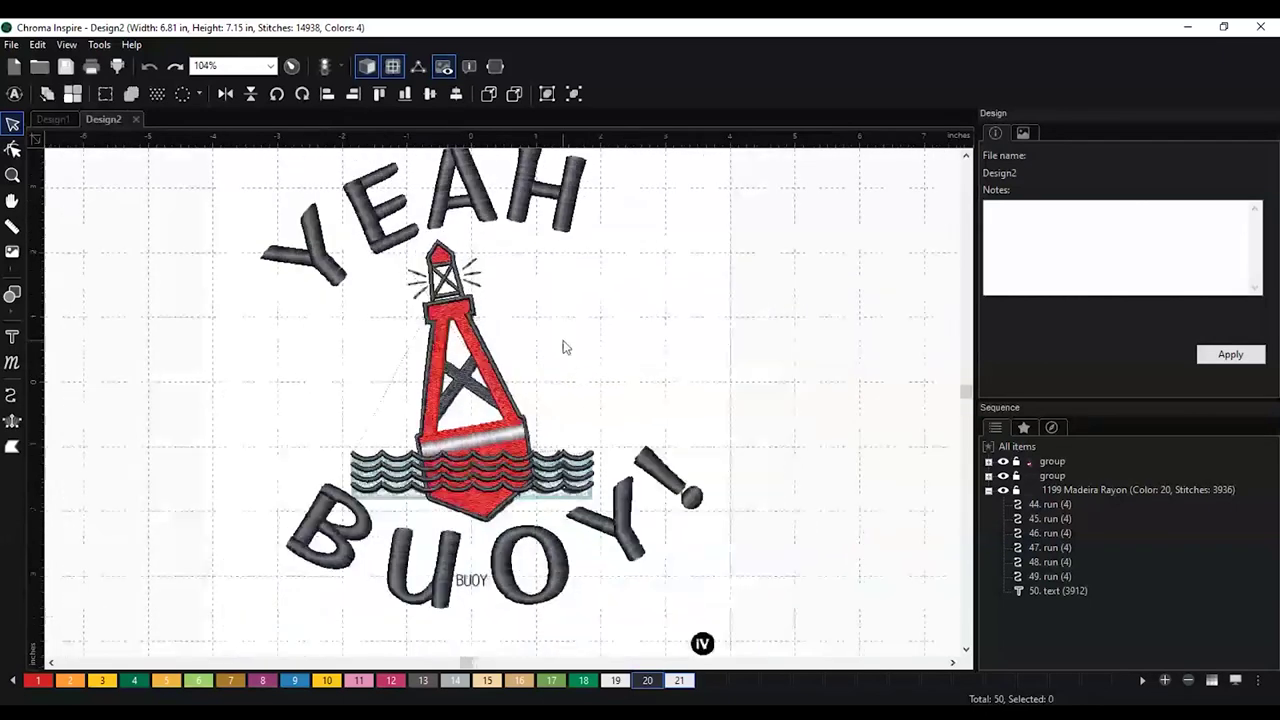
pyautogui.scroll(-1, 657, 340)
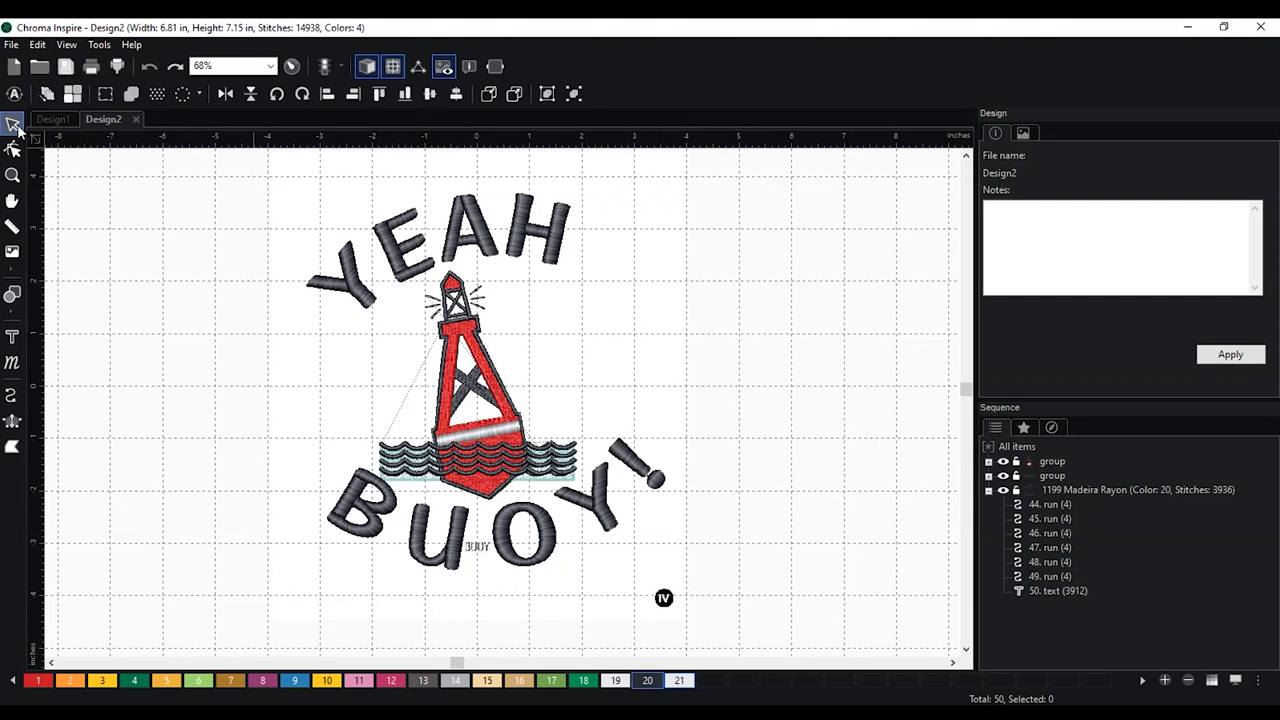
# Rotate the circular text slightly further counter-clockwise and deselect it
pyautogui.click(519, 232)
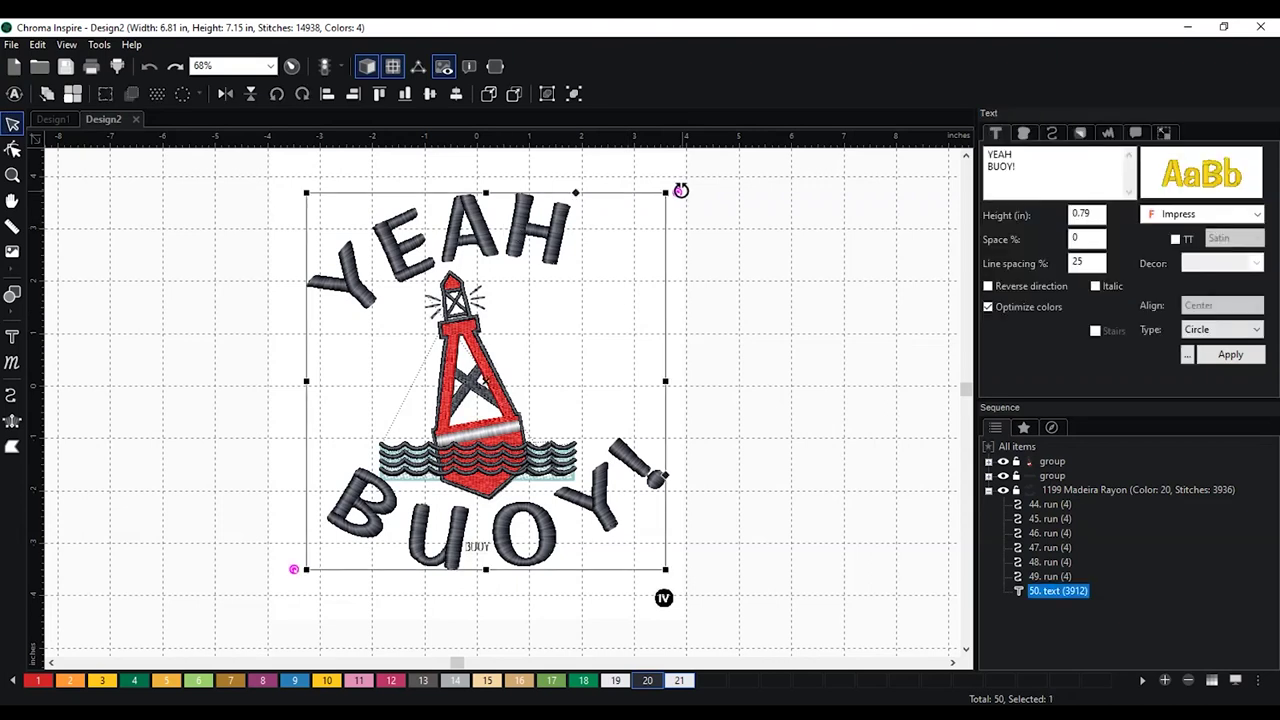
pyautogui.moveTo(678, 191); pyautogui.dragTo(668, 186)
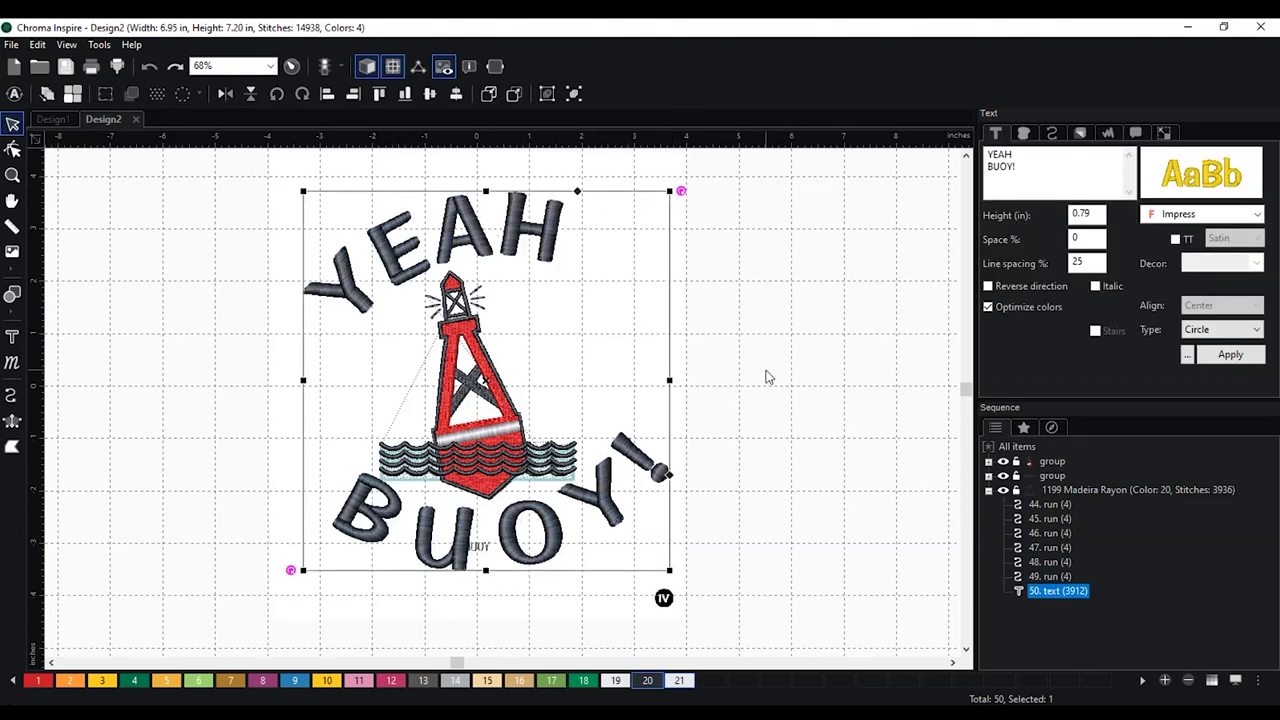
pyautogui.click(766, 375)
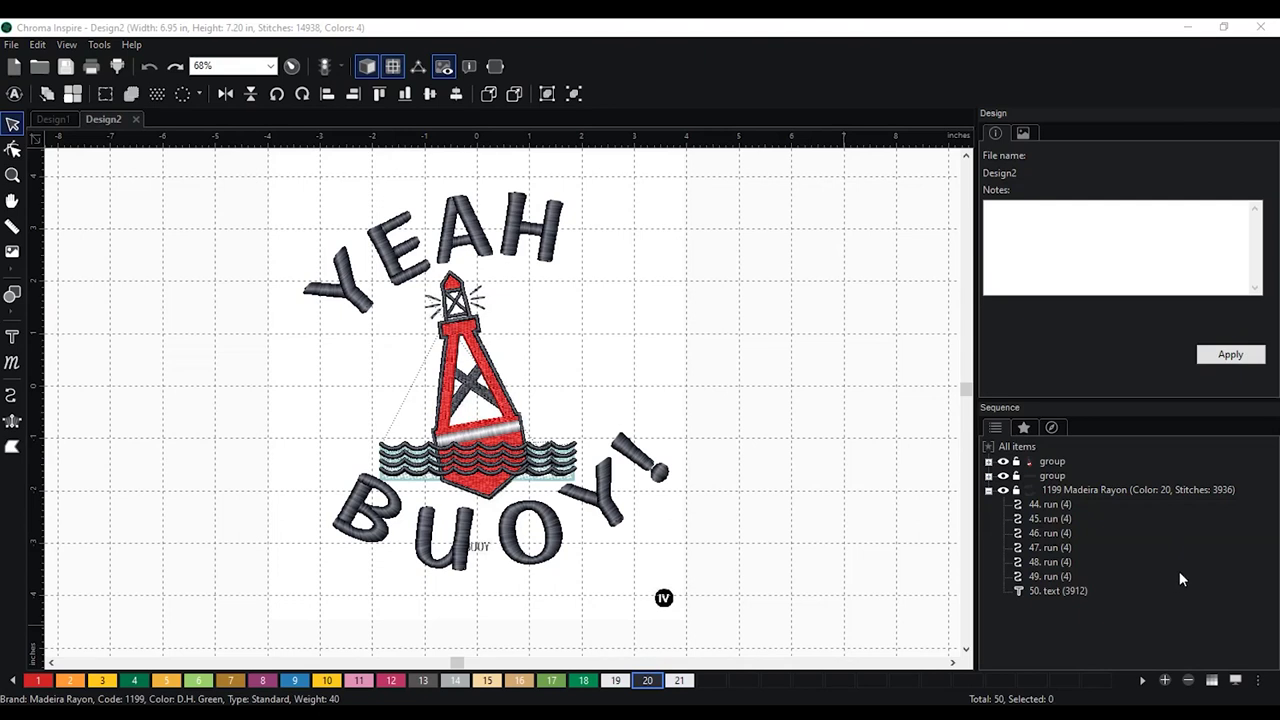
# Examine the stitching of the buoy, the waves and the YEAH letters up close
pyautogui.click(240, 444)
pyautogui.scroll(2, 534, 350)
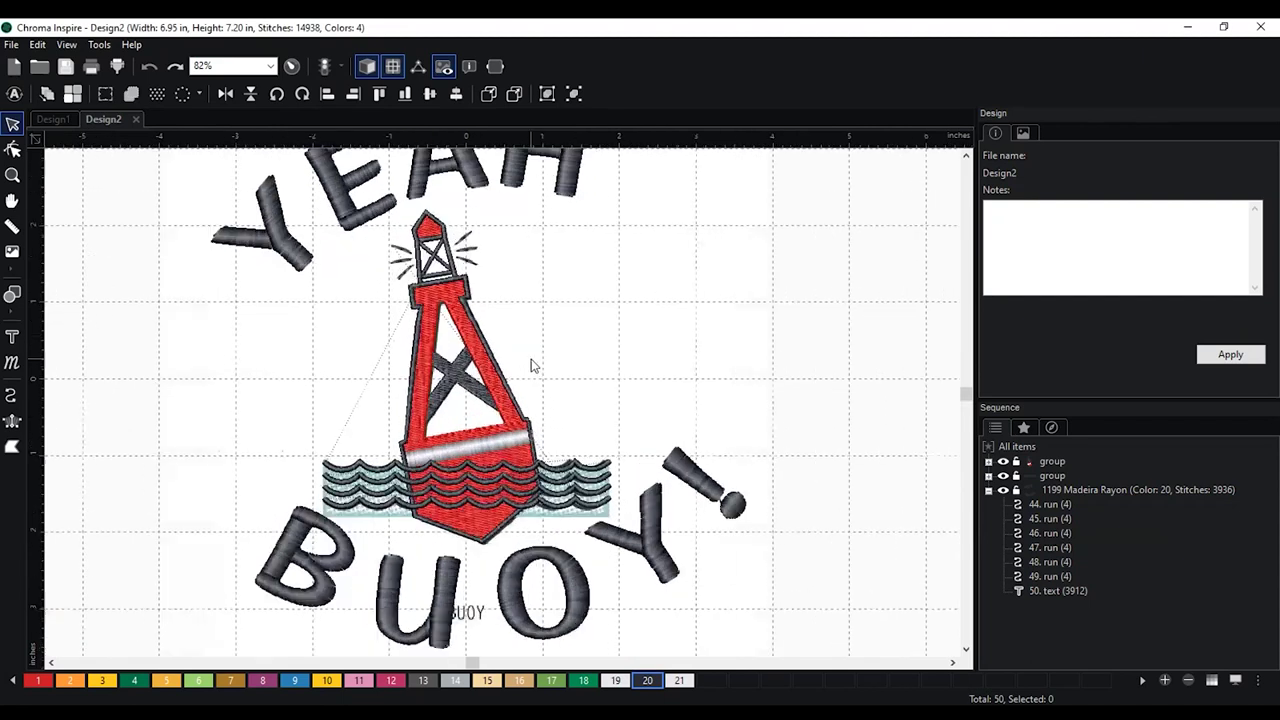
pyautogui.scroll(4, 531, 366)
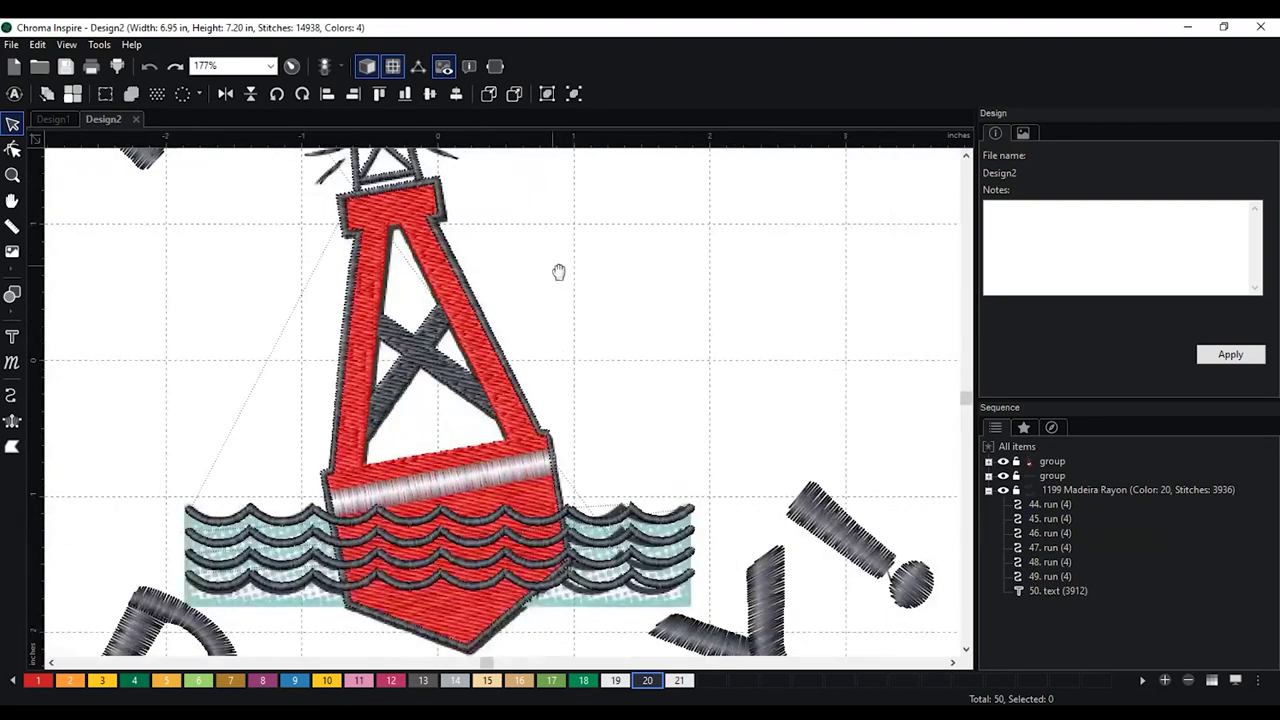
pyautogui.moveTo(558, 272); pyautogui.dragTo(583, 323)
pyautogui.moveTo(540, 222); pyautogui.dragTo(617, 462)
pyautogui.scroll(-2, 580, 357)
pyautogui.click(13, 126)
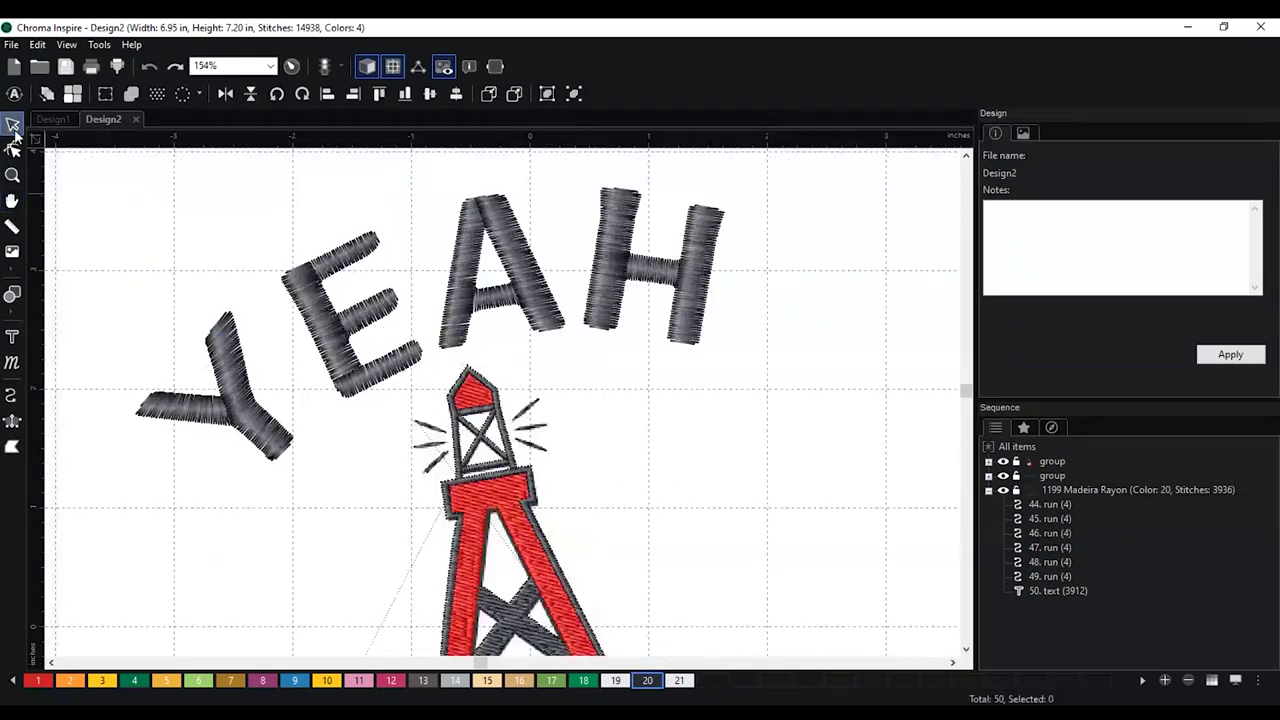
# Set the fill density of the circular YEAH BUOY! text to 0.3 mm and apply it
pyautogui.click(233, 377)
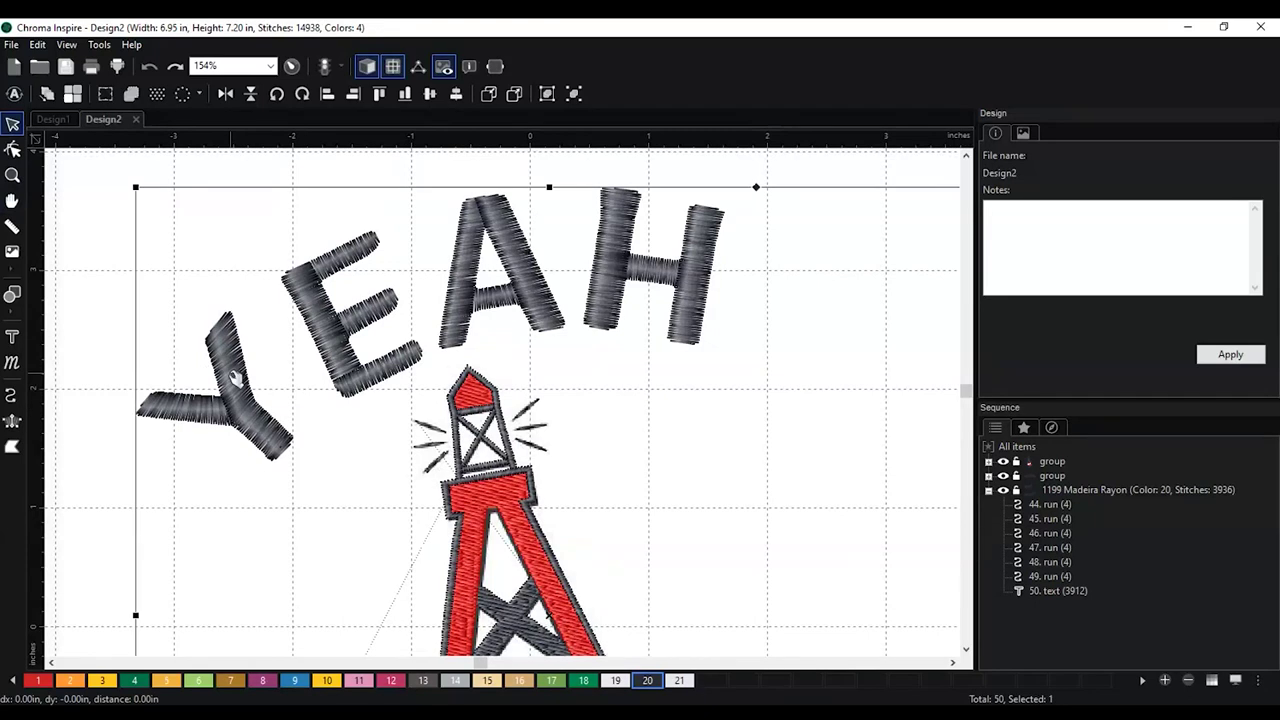
pyautogui.scroll(-1, 700, 300)
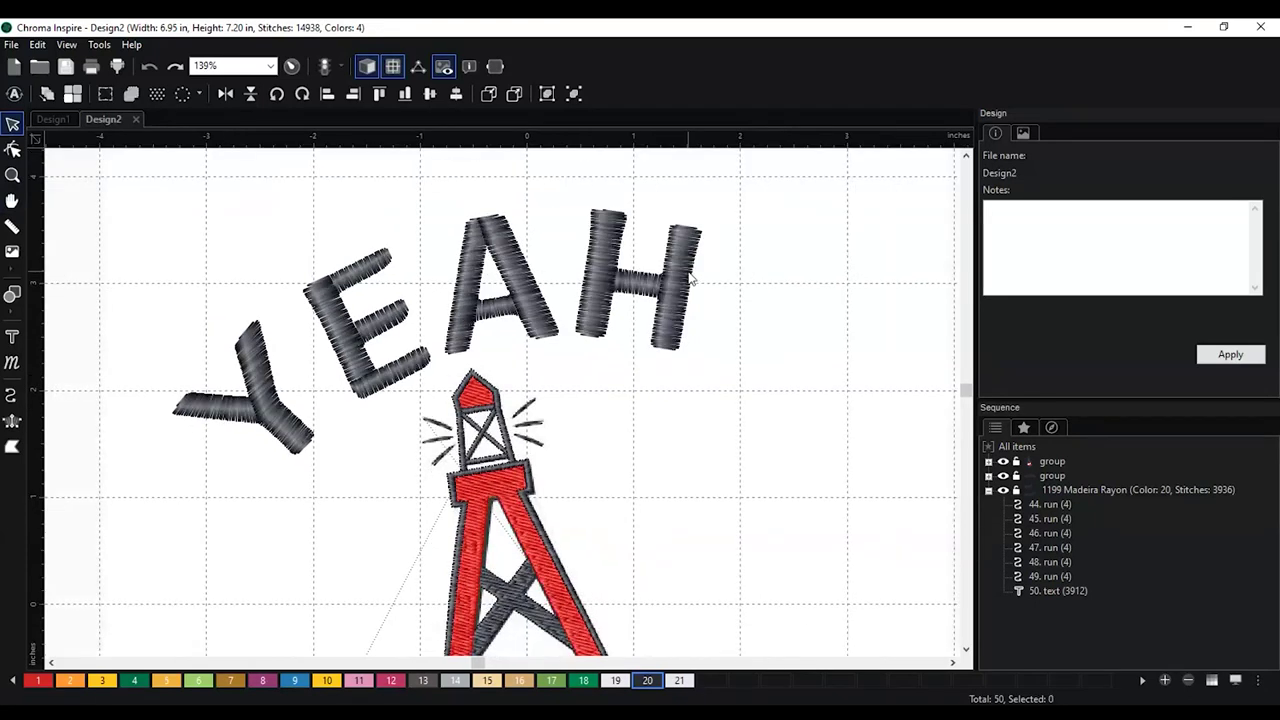
pyautogui.click(695, 278)
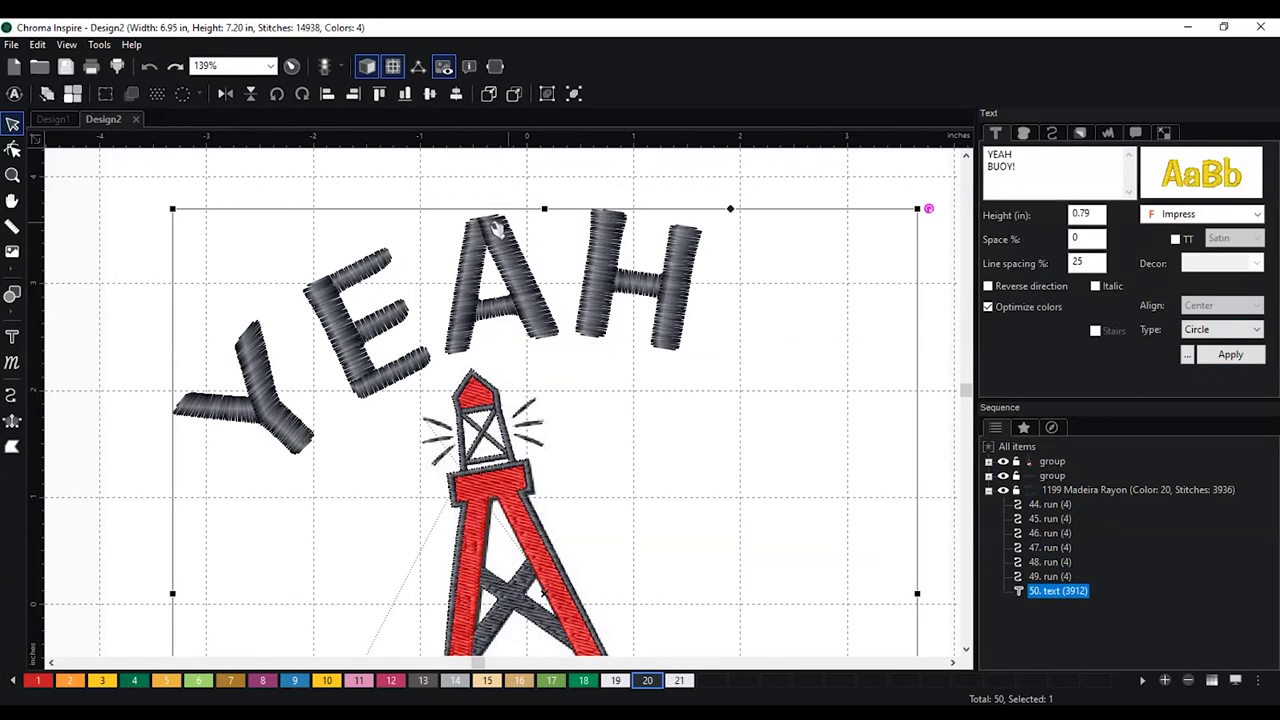
pyautogui.click(1024, 134)
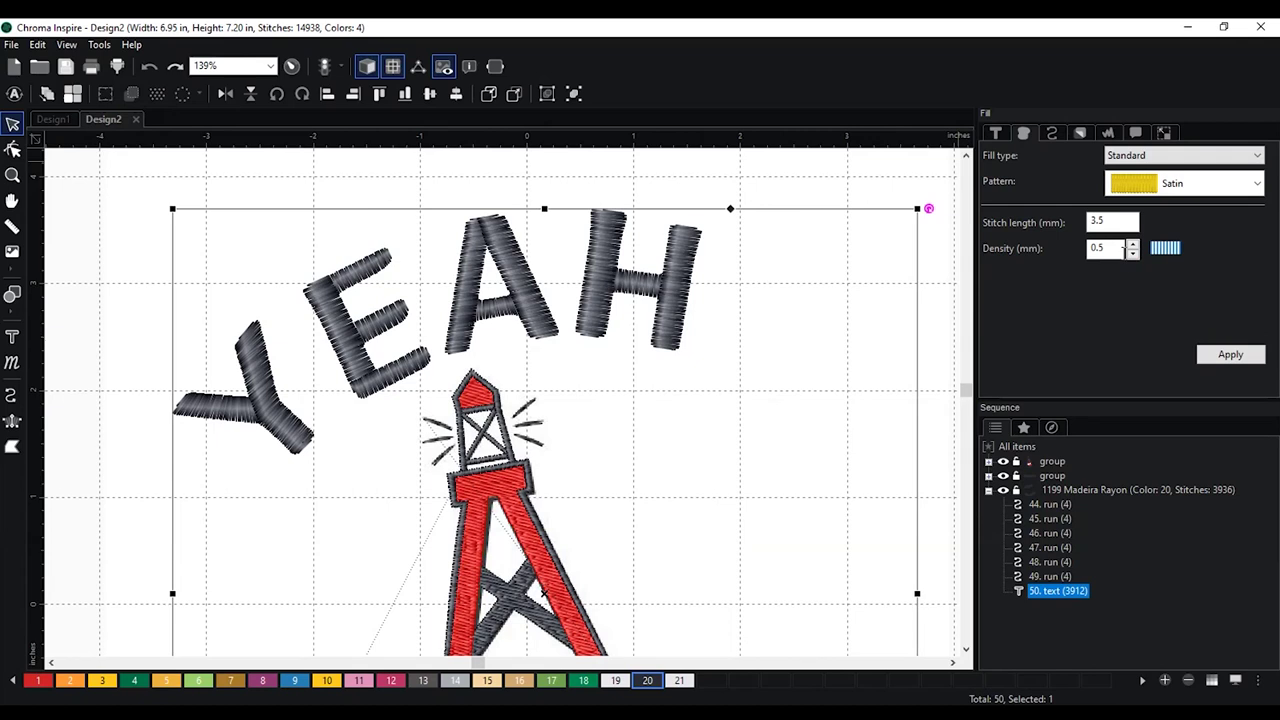
pyautogui.click(1134, 254)
pyautogui.click(1134, 254)
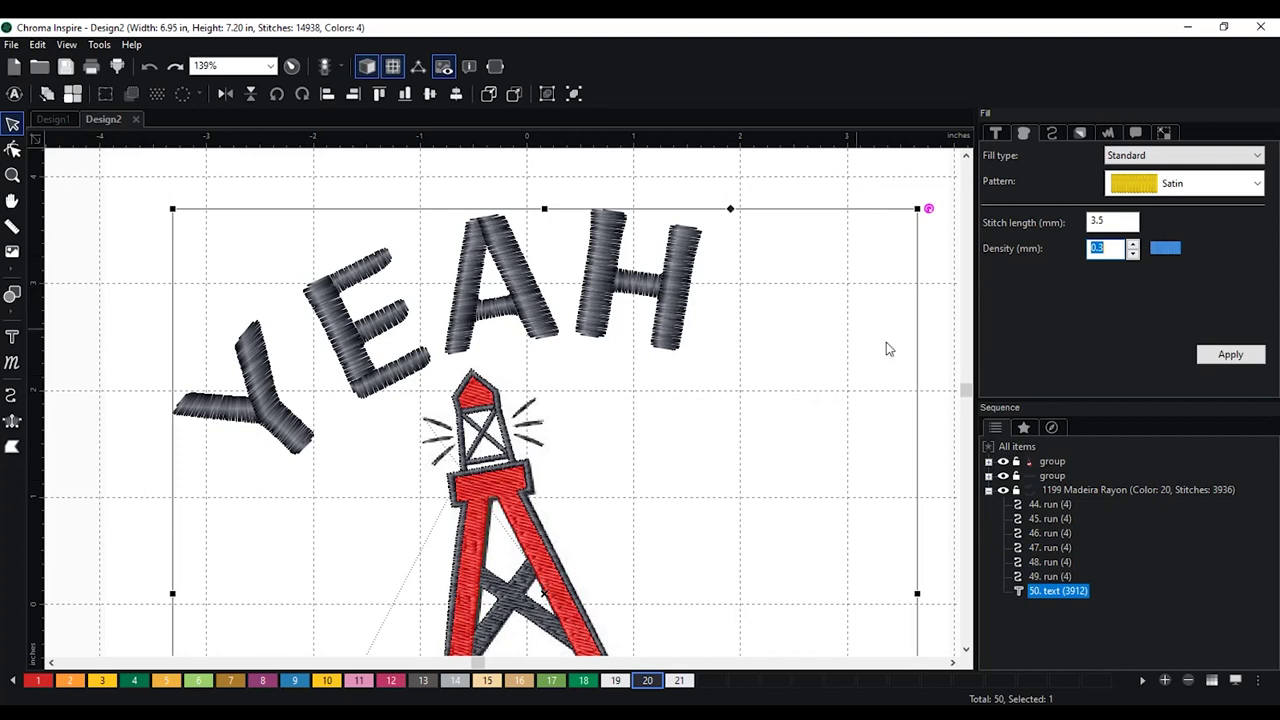
pyautogui.click(1230, 354)
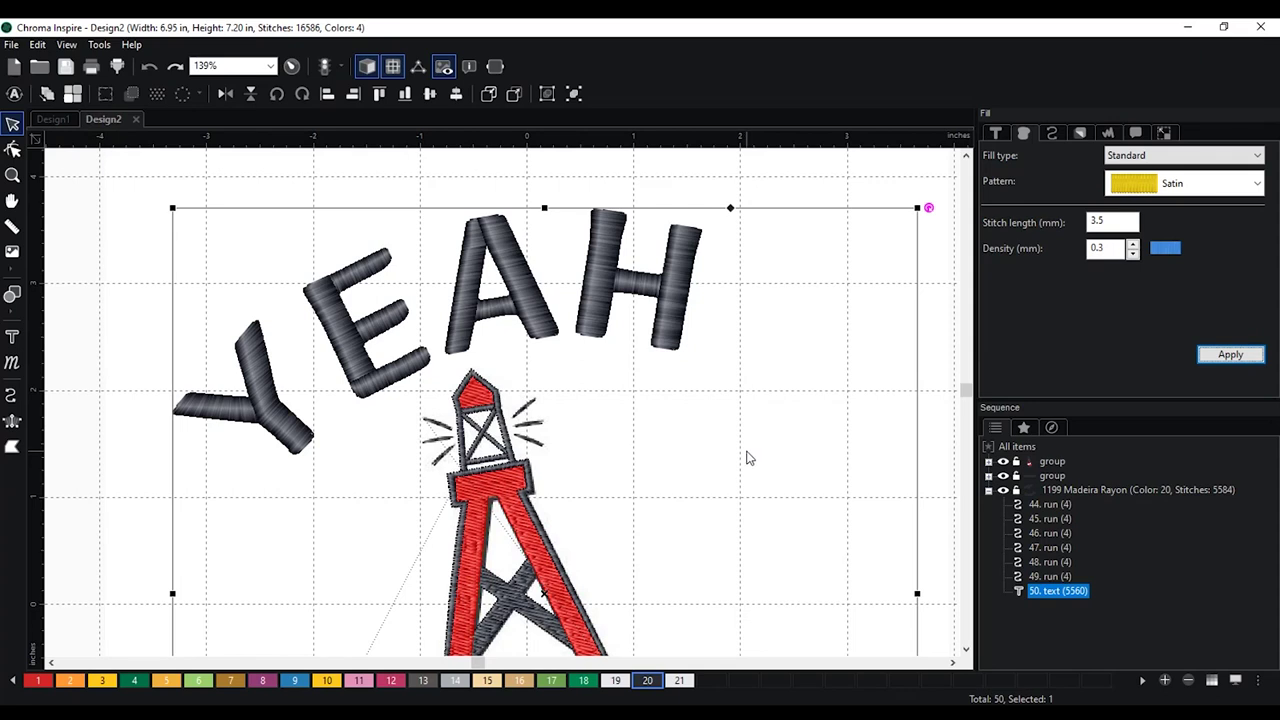
pyautogui.scroll(1, 749, 458)
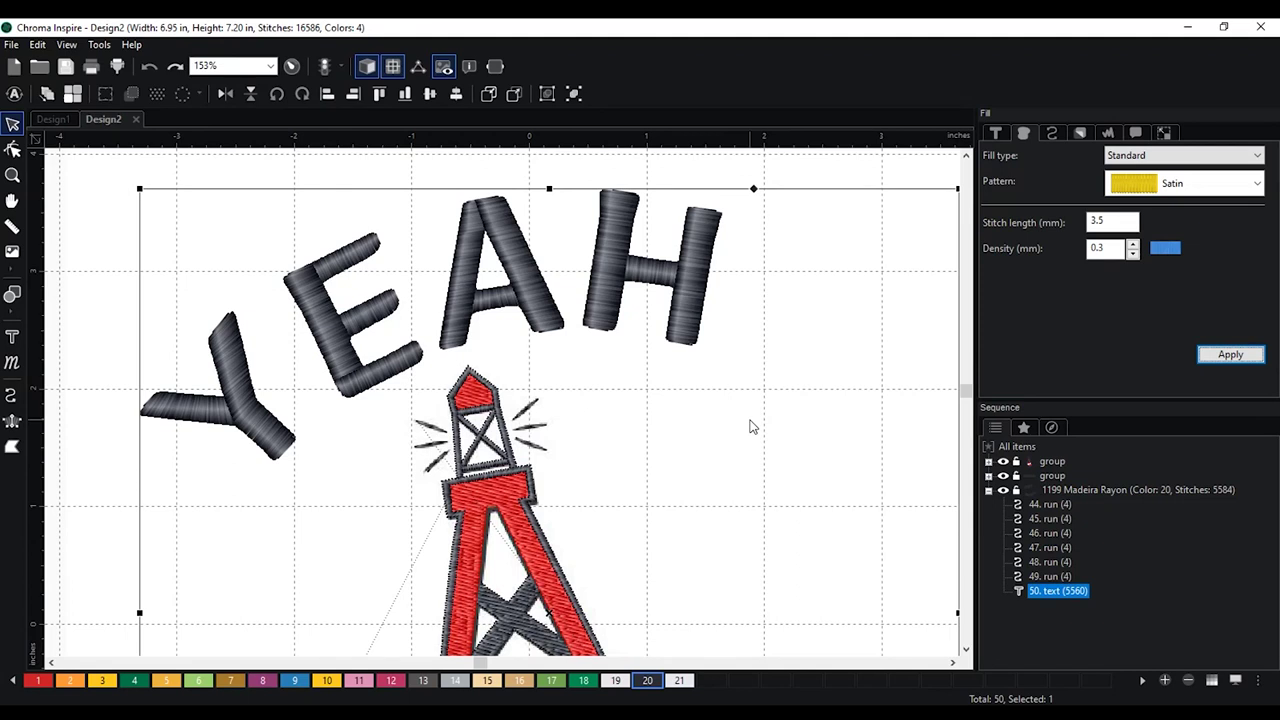
# Select every object in the design, apply a fill density of 0.3 mm to all of them, and deselect
pyautogui.scroll(-3, 752, 428)
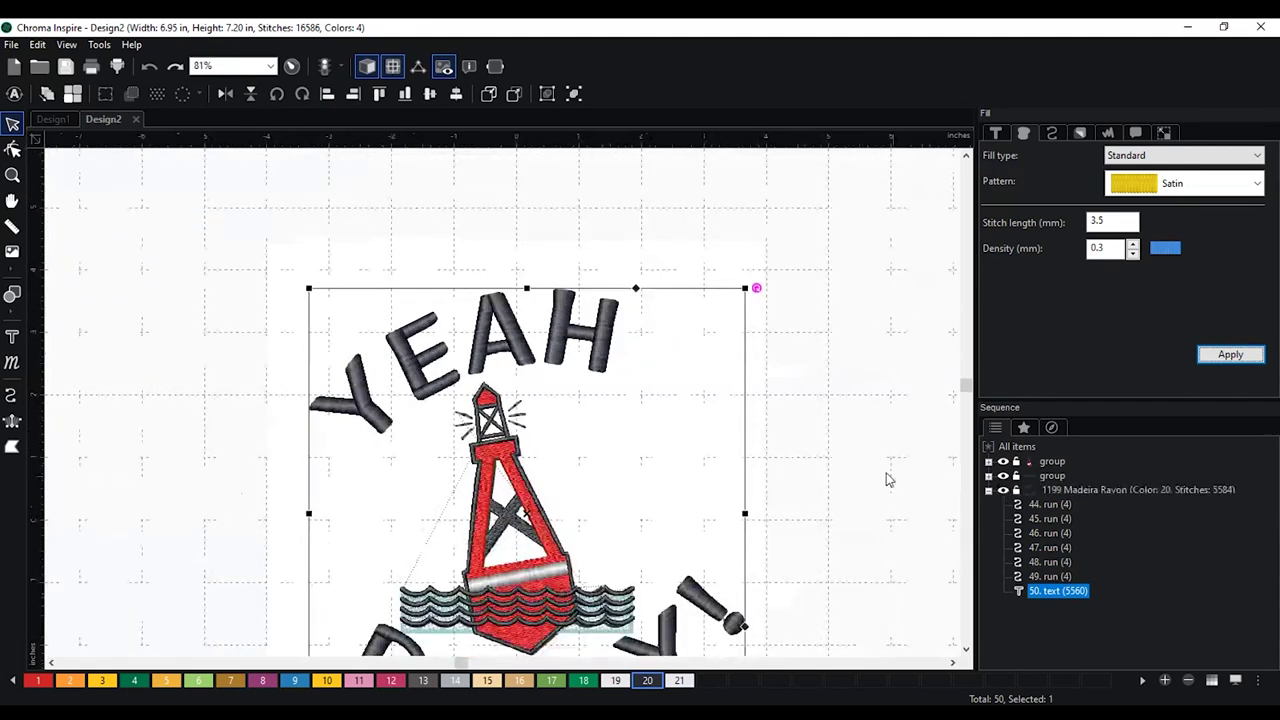
pyautogui.scroll(-1, 886, 480)
pyautogui.click(286, 340)
pyautogui.moveTo(283, 655); pyautogui.dragTo(826, 286)
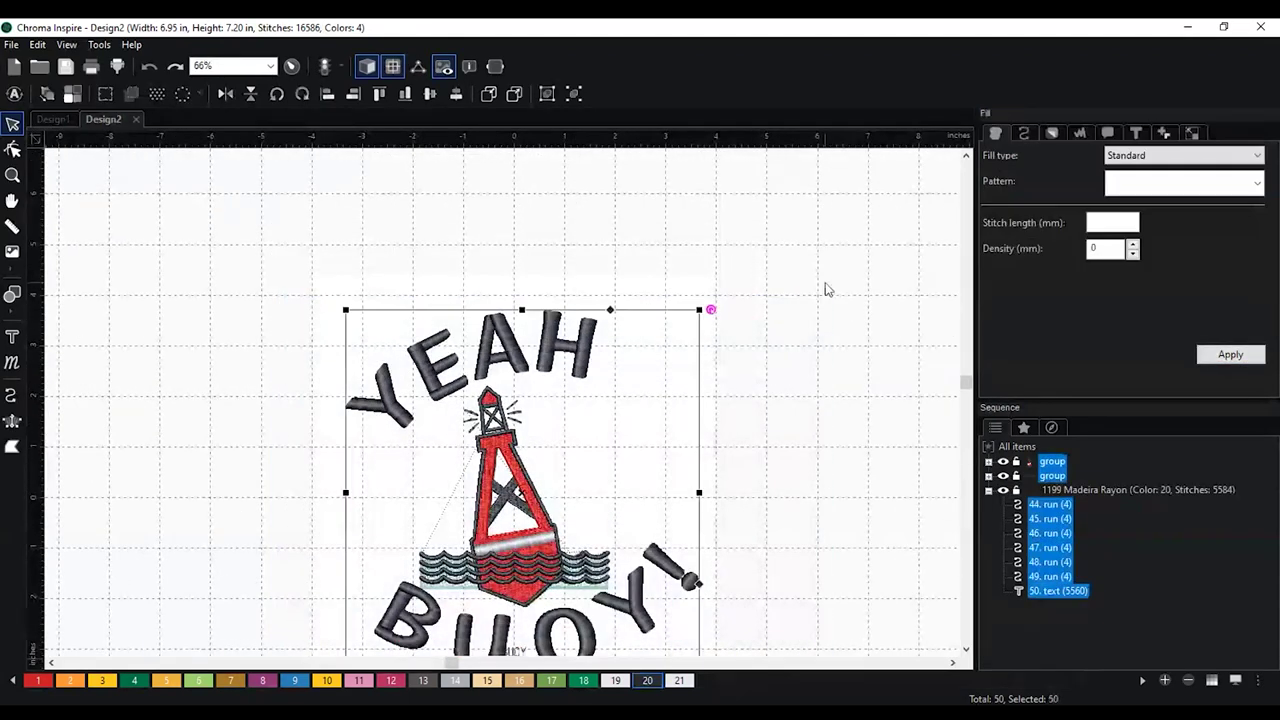
pyautogui.click(1133, 245)
pyautogui.click(1133, 245)
pyautogui.click(1133, 245)
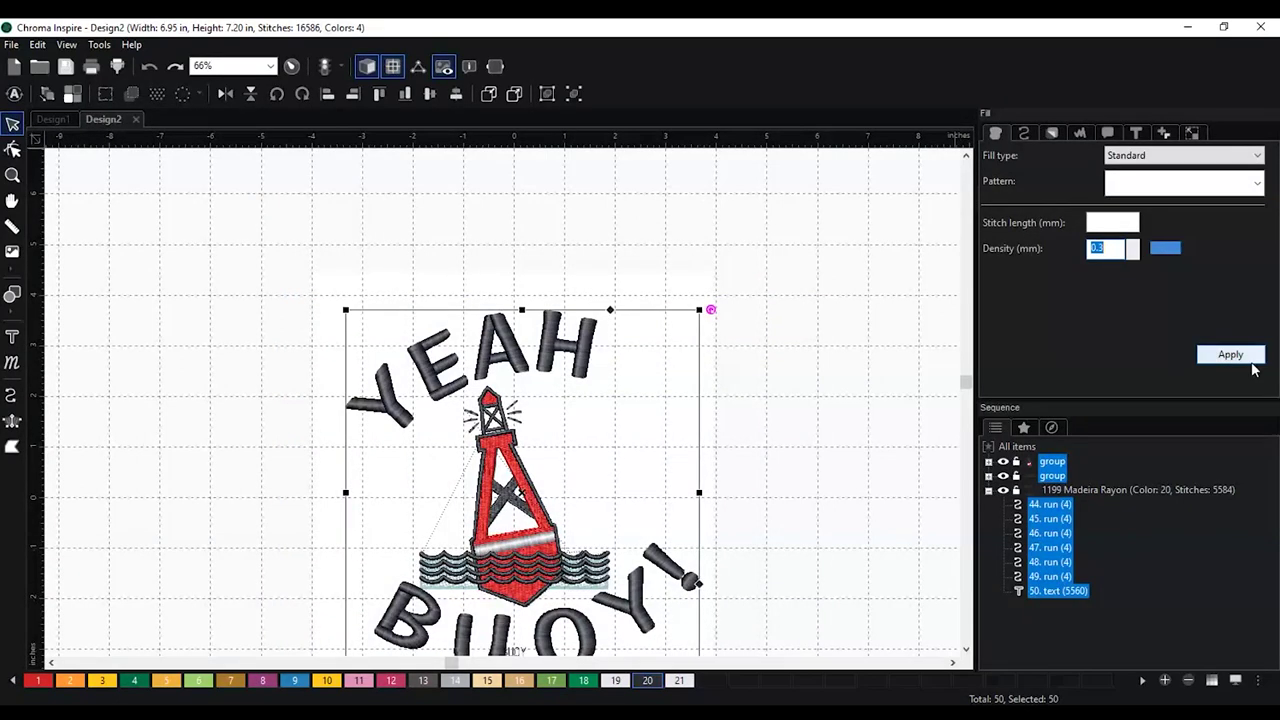
pyautogui.click(1234, 354)
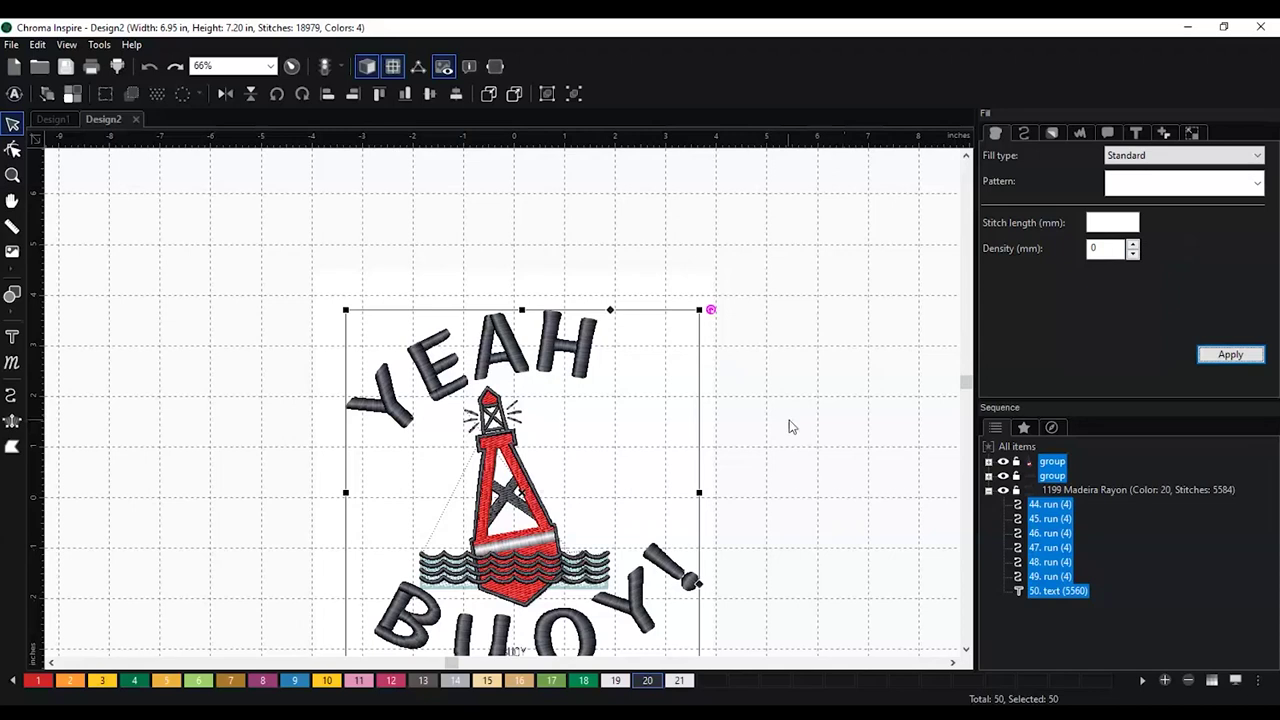
pyautogui.click(797, 423)
# Review the complete design and locate the circular text object in the stitching sequence
pyautogui.scroll(3, 797, 423)
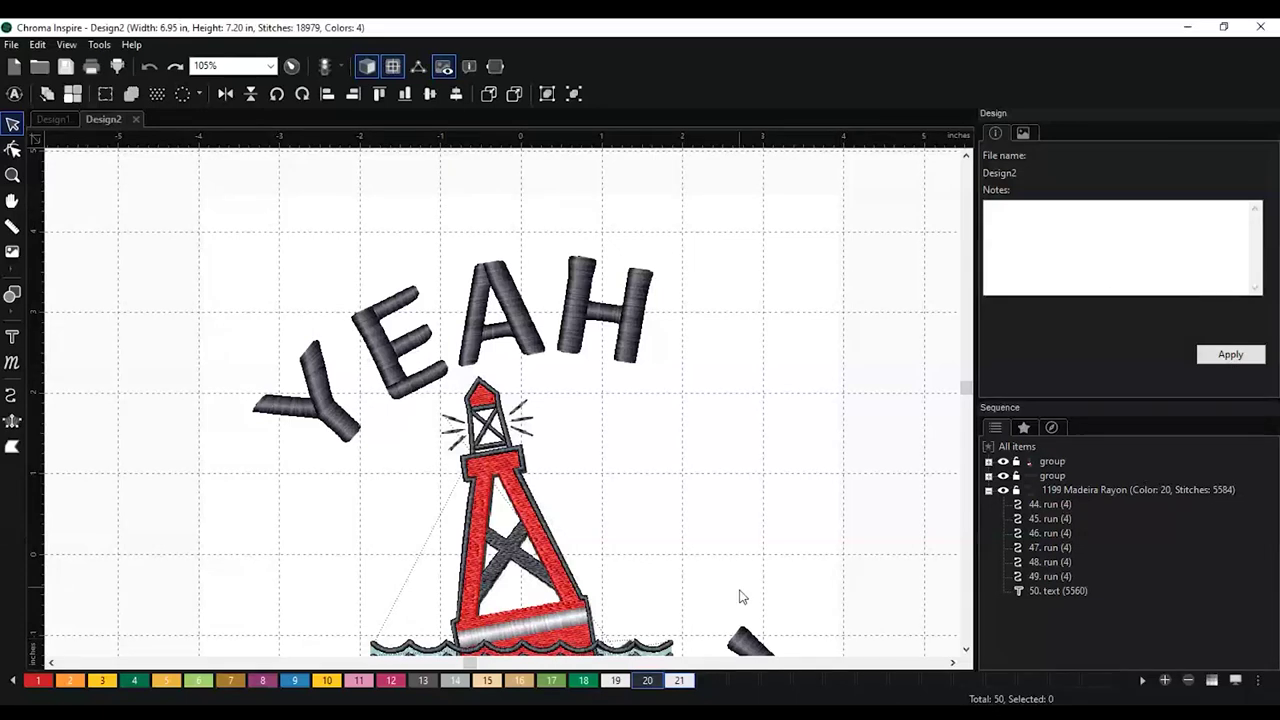
pyautogui.scroll(-2, 692, 511)
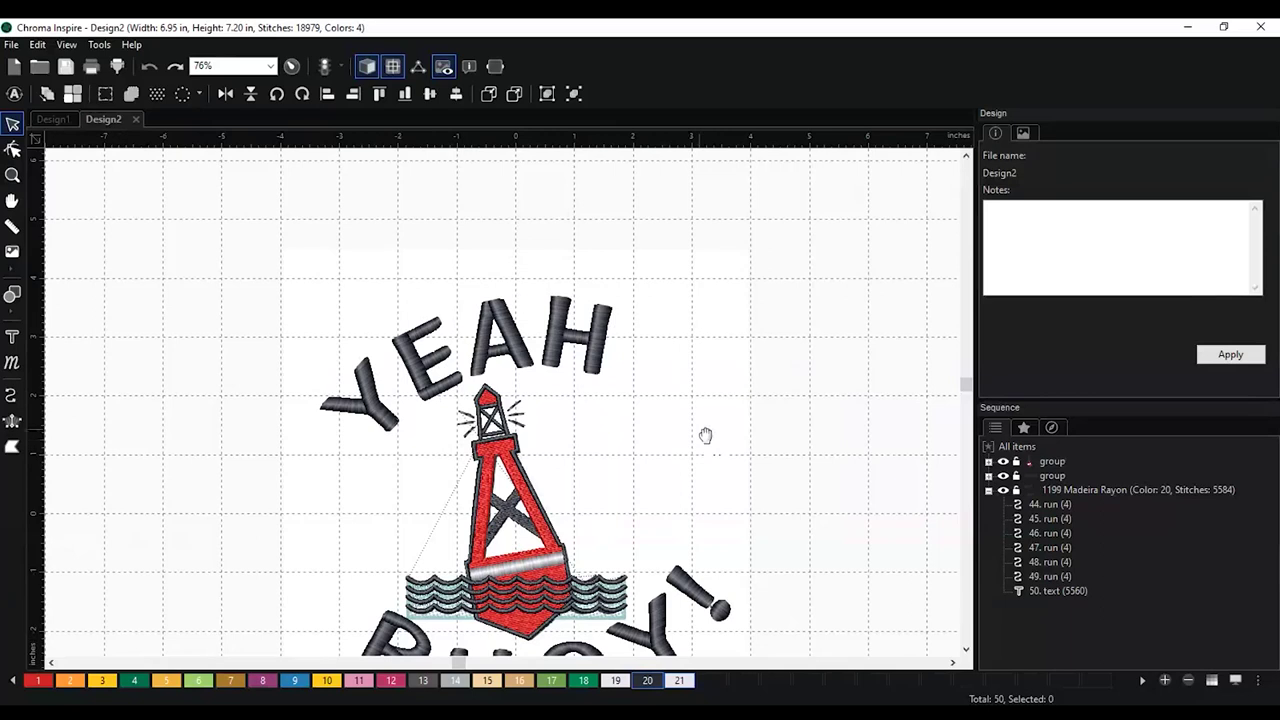
pyautogui.moveTo(705, 435); pyautogui.dragTo(674, 350)
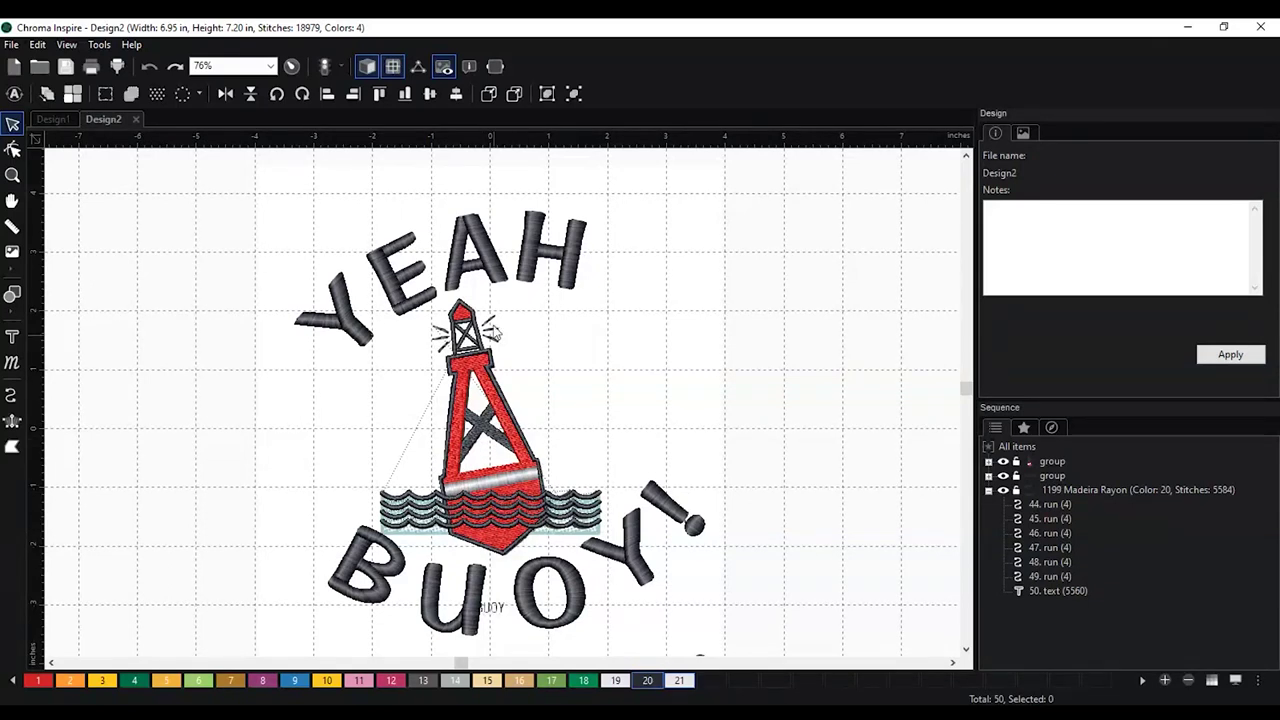
pyautogui.click(530, 595)
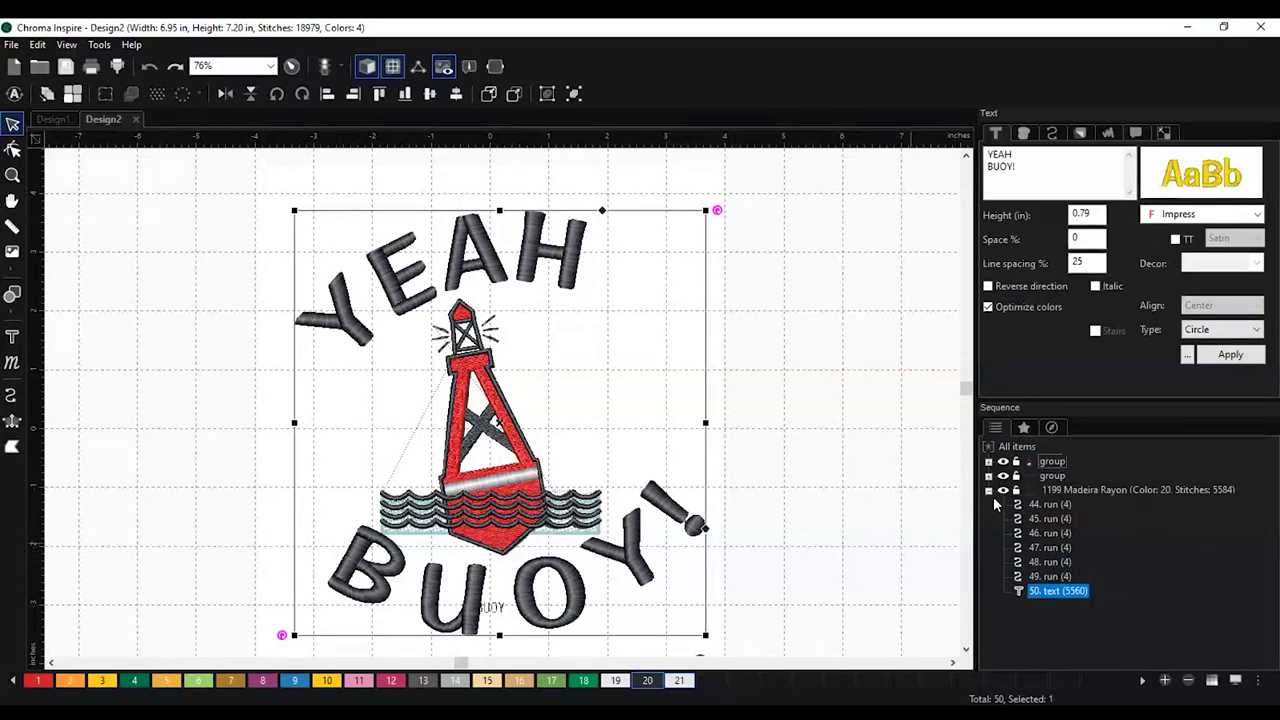
pyautogui.click(988, 490)
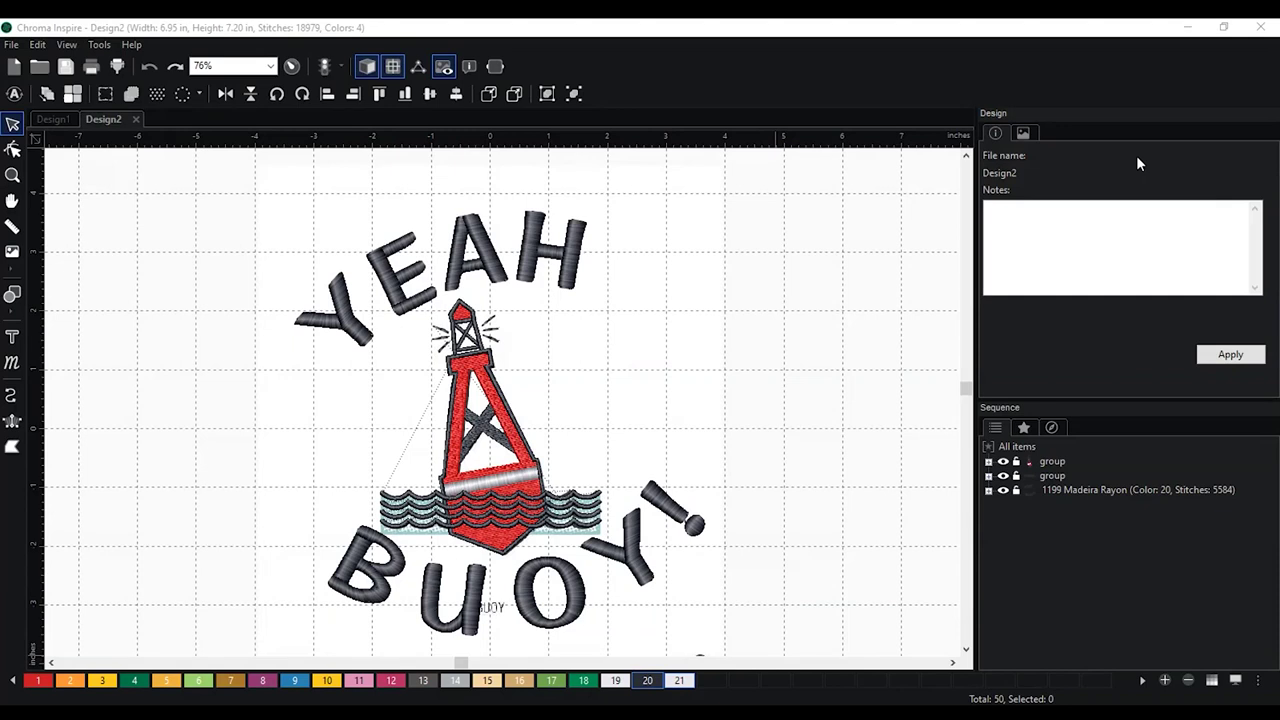
pyautogui.click(500, 258)
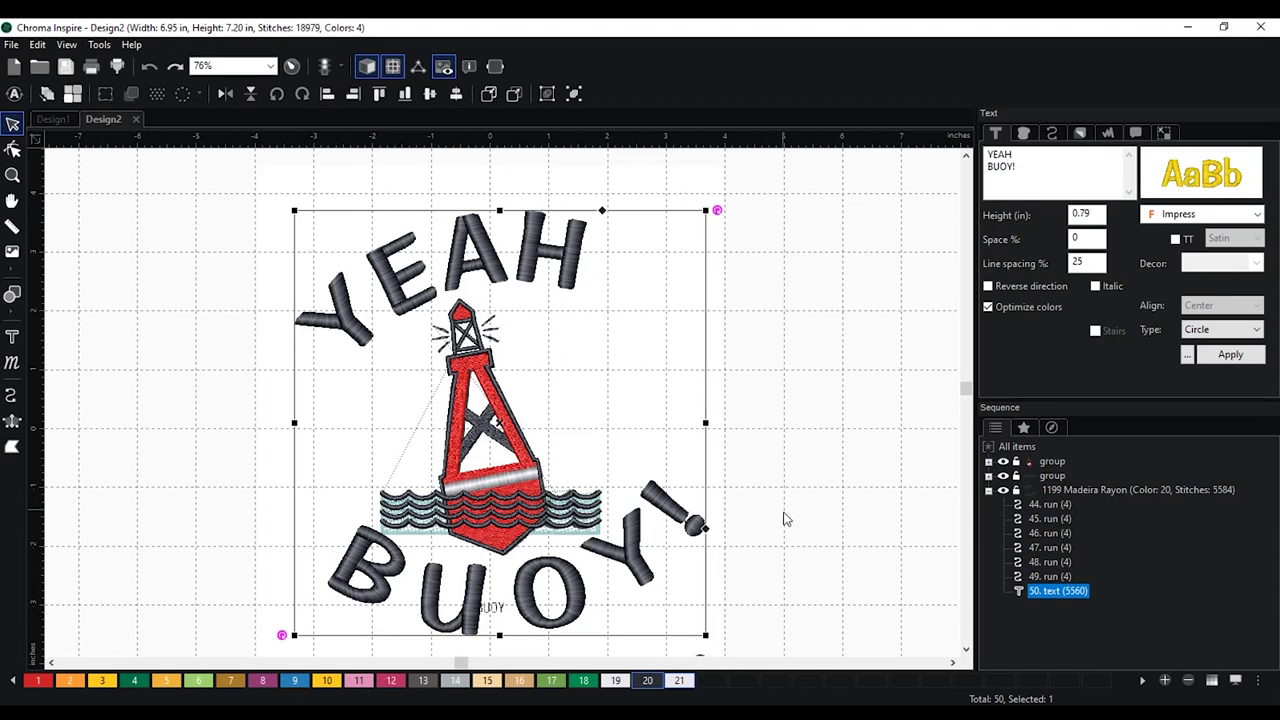
pyautogui.click(824, 470)
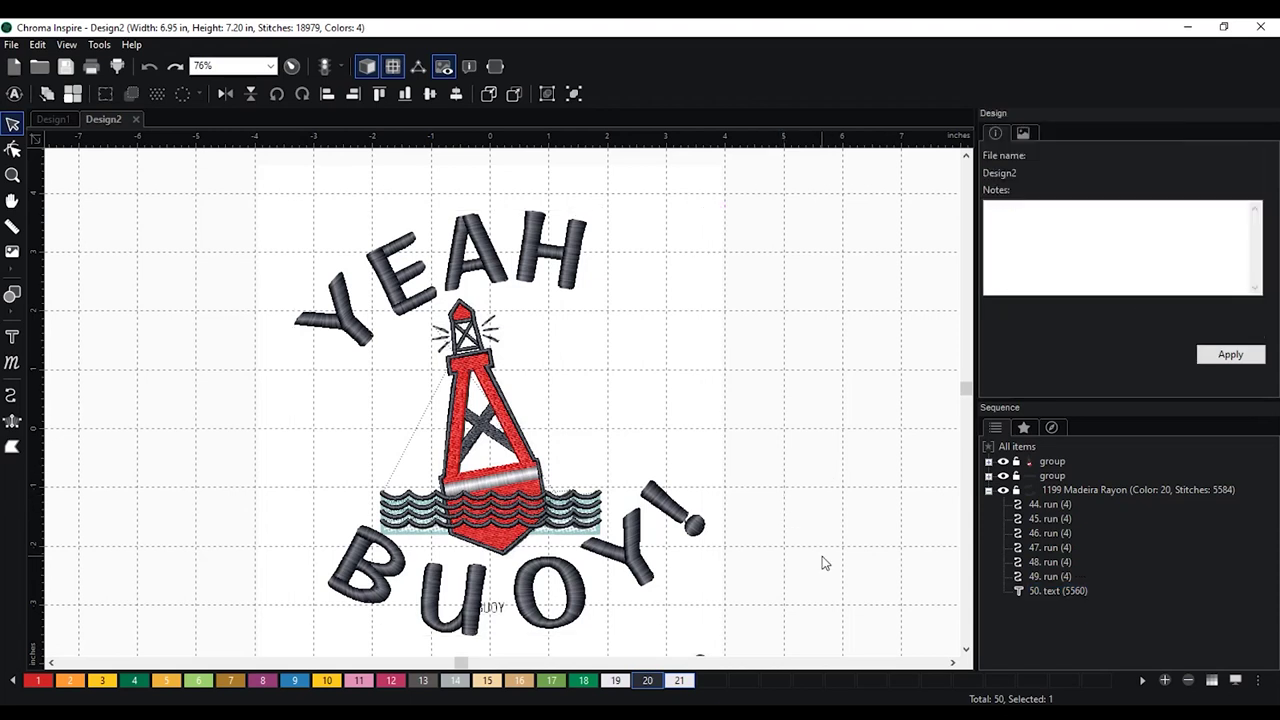
# Run the stitch simulation from the first stitch to the last to review the sewing order
pyautogui.scroll(4, 608, 472)
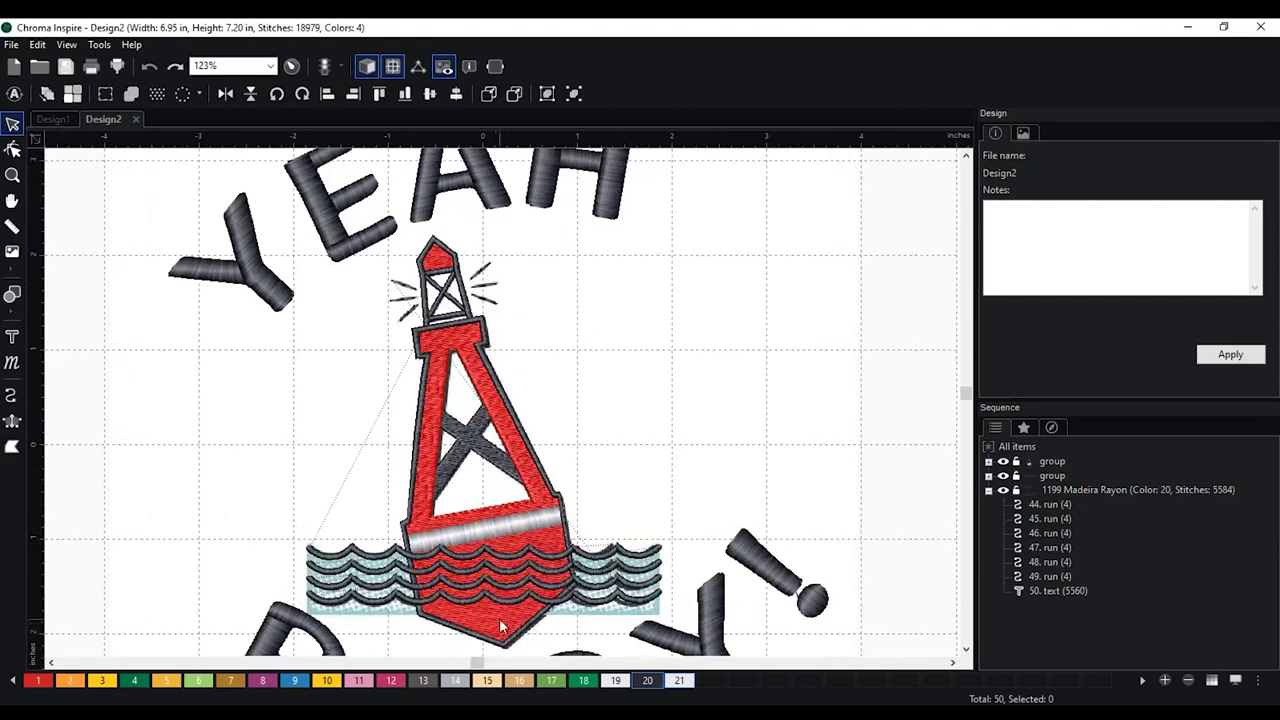
pyautogui.scroll(-3, 502, 622)
pyautogui.scroll(-2, 502, 622)
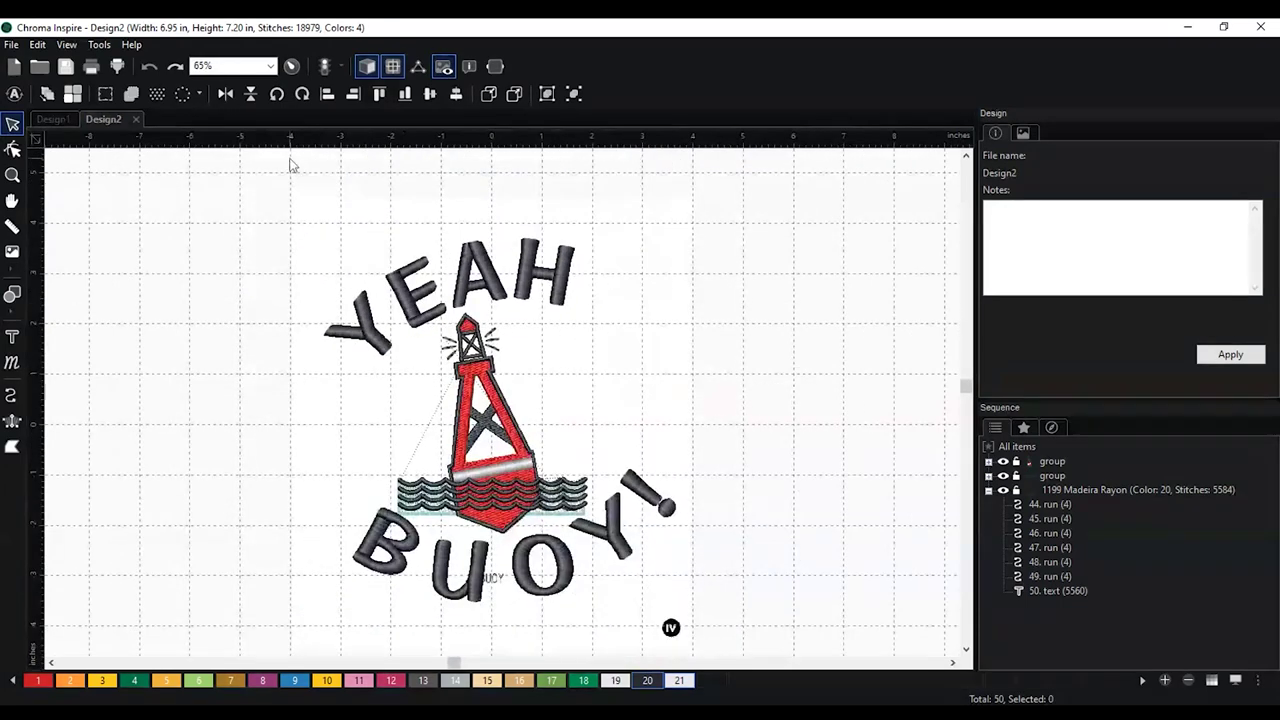
pyautogui.click(292, 66)
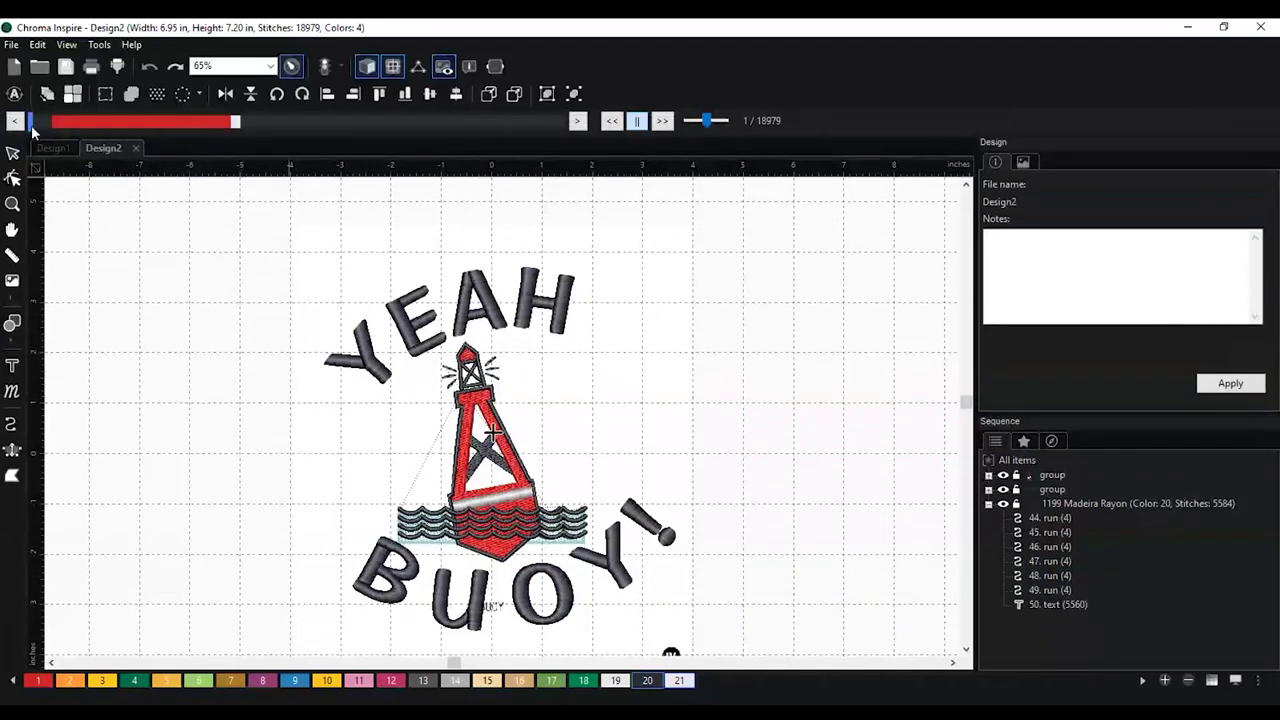
pyautogui.moveTo(33, 120)
pyautogui.mouseDown()
pyautogui.moveTo(402, 122)
pyautogui.moveTo(658, 152)
pyautogui.mouseUp()
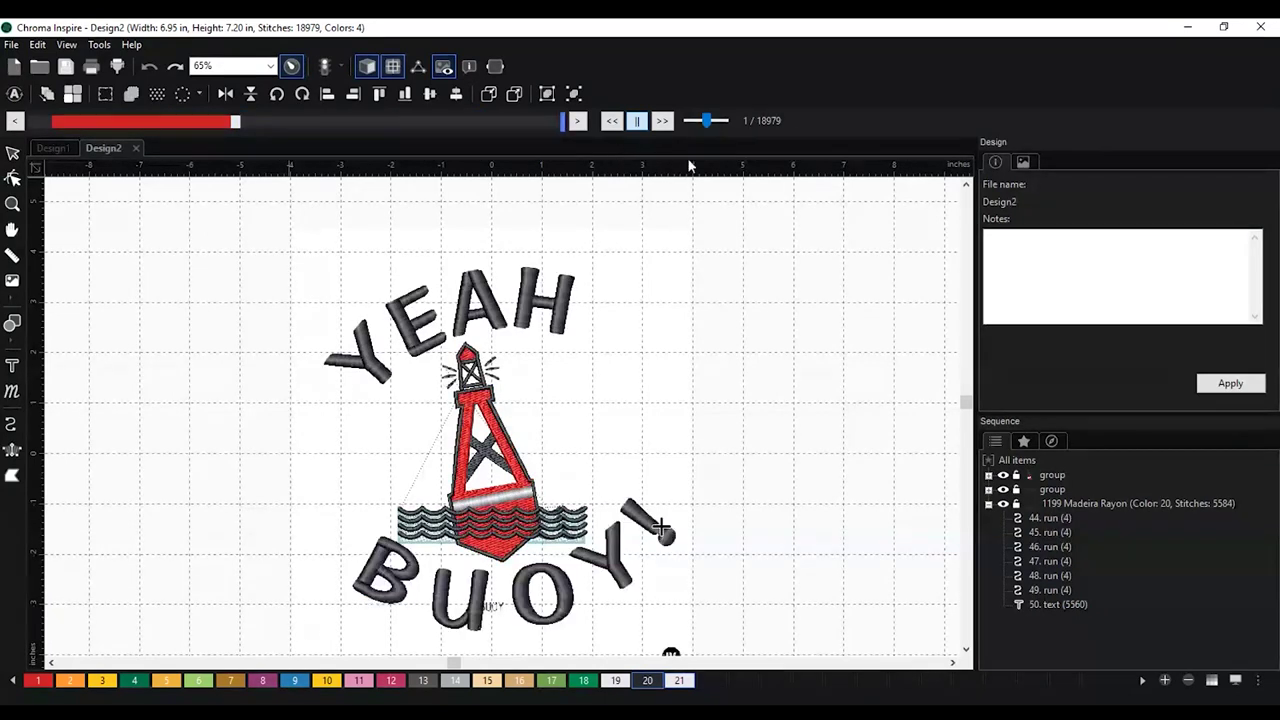
# Select the circular text, leave the stitch simulation, and break the text up into separate letter groups
pyautogui.click(1074, 606)
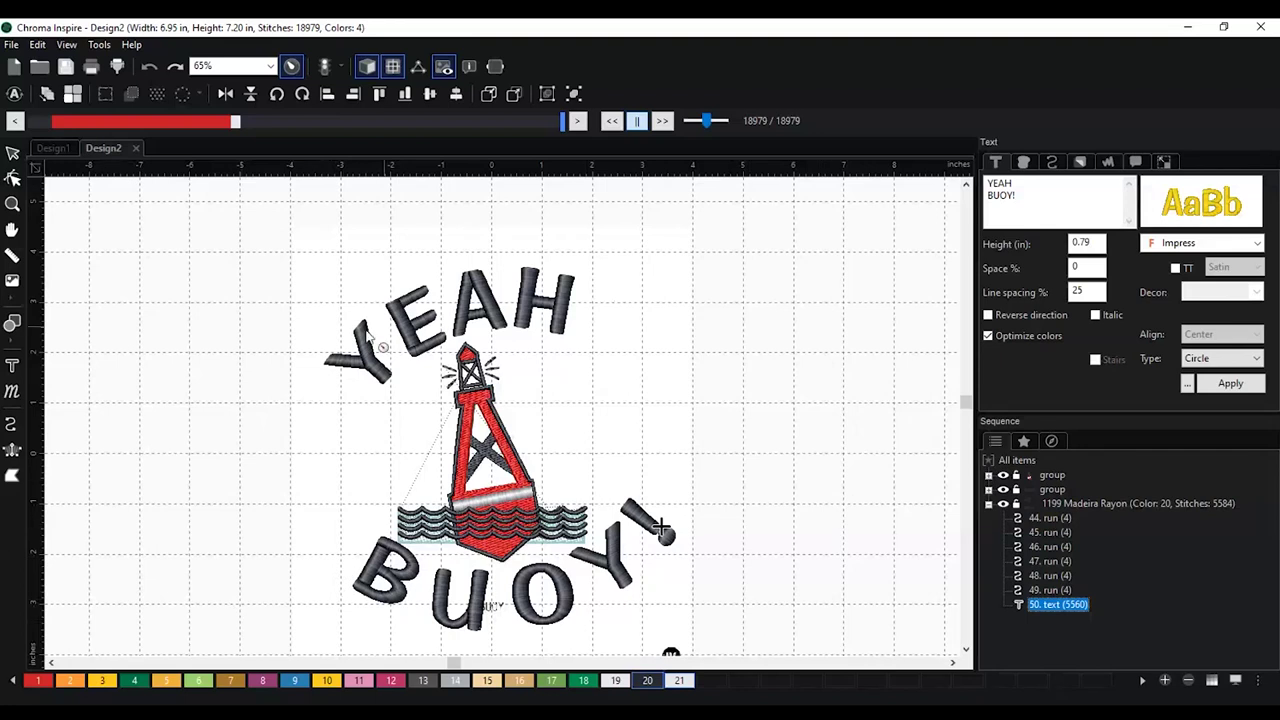
pyautogui.click(12, 152)
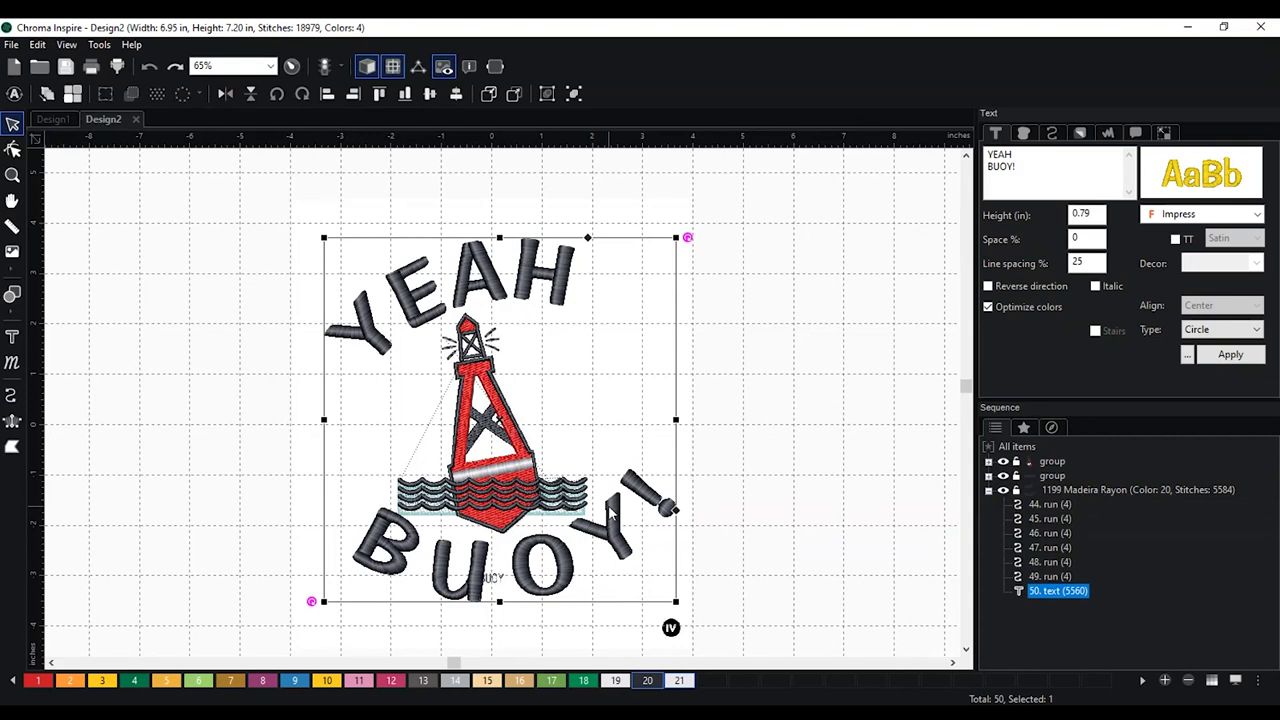
pyautogui.rightClick(608, 505)
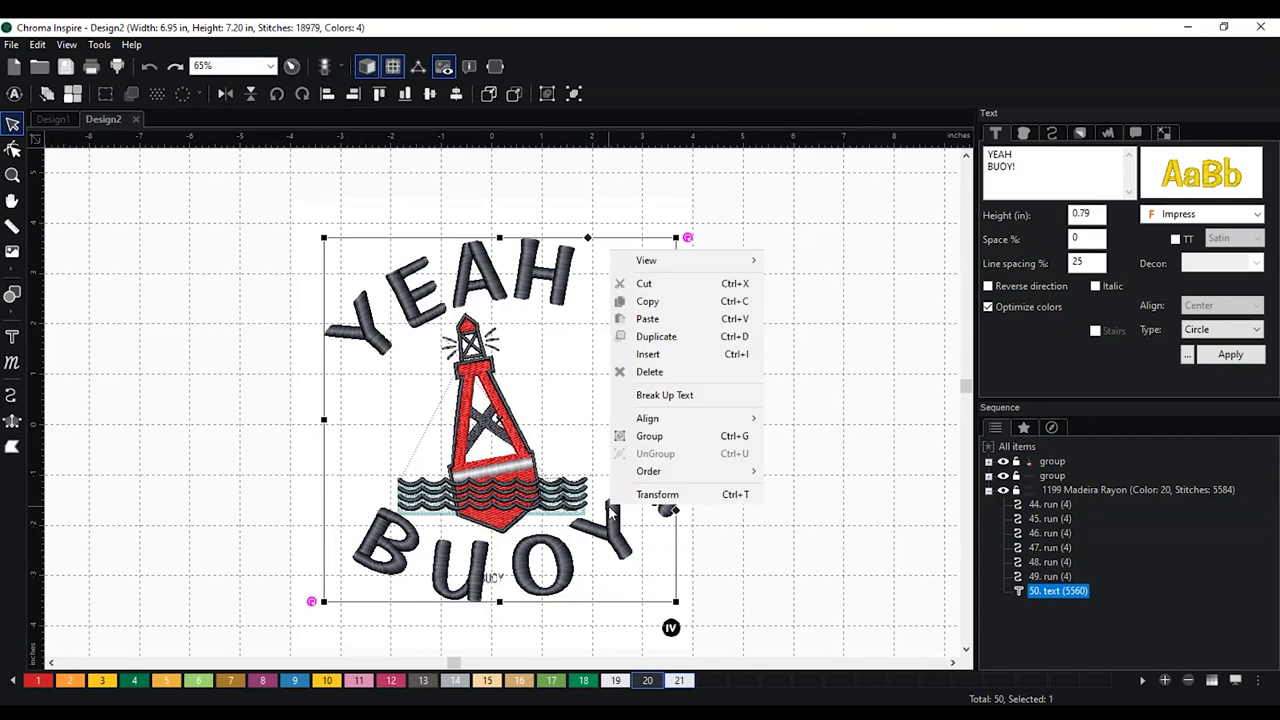
pyautogui.click(709, 395)
pyautogui.scroll(-2, 1110, 587)
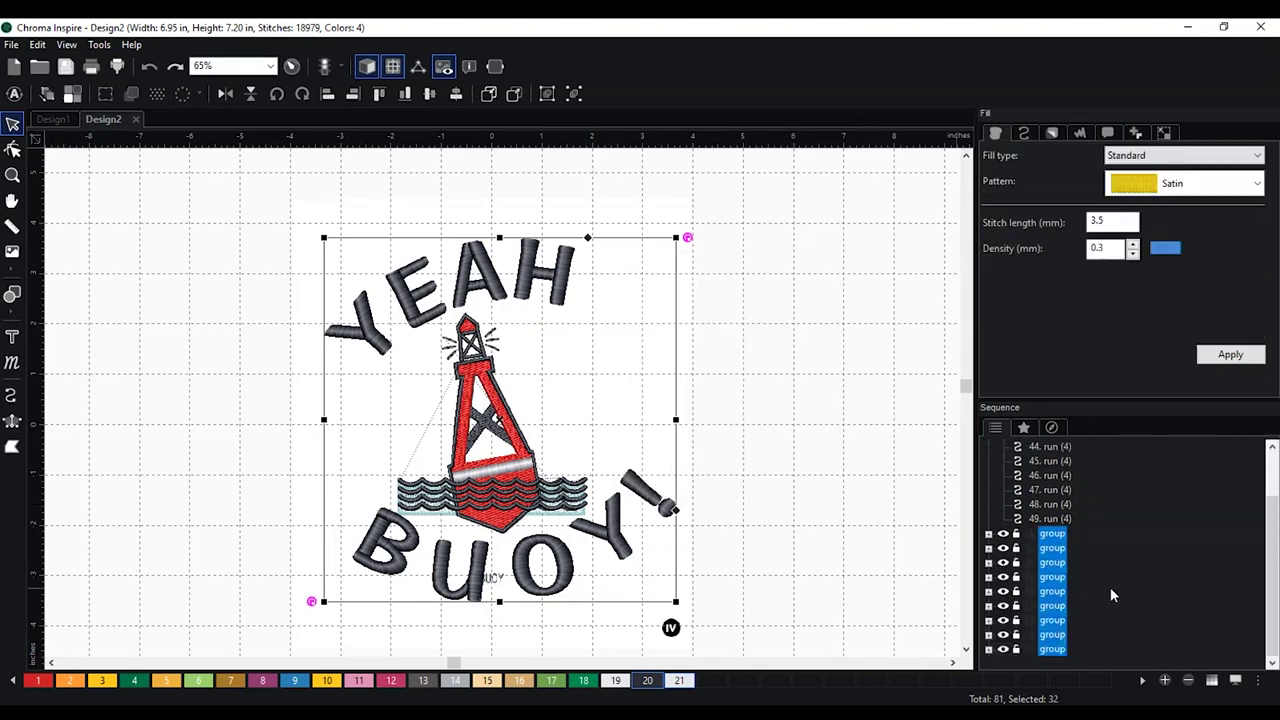
# Move the five BUOY! letter groups ahead of the YEAH letters in the stitching sequence and deselect them
pyautogui.click(1052, 591)
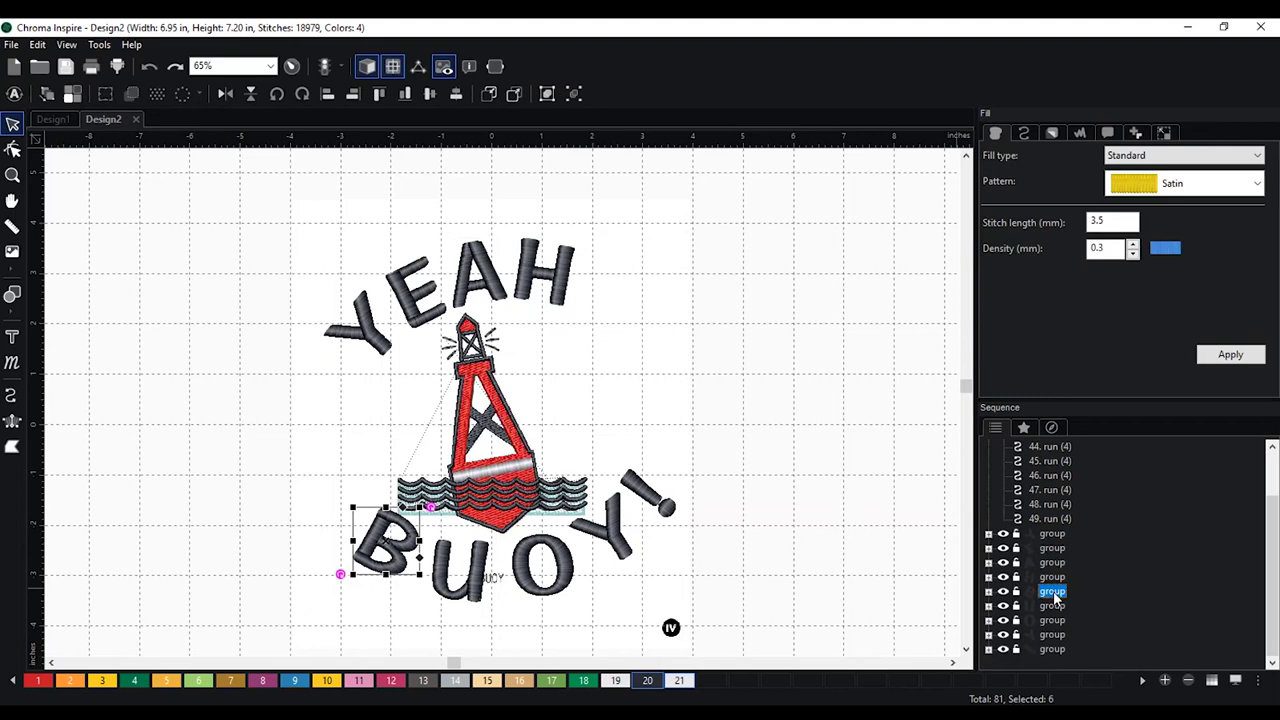
pyautogui.keyDown('shift'); pyautogui.click(1052, 649); pyautogui.keyUp('shift')
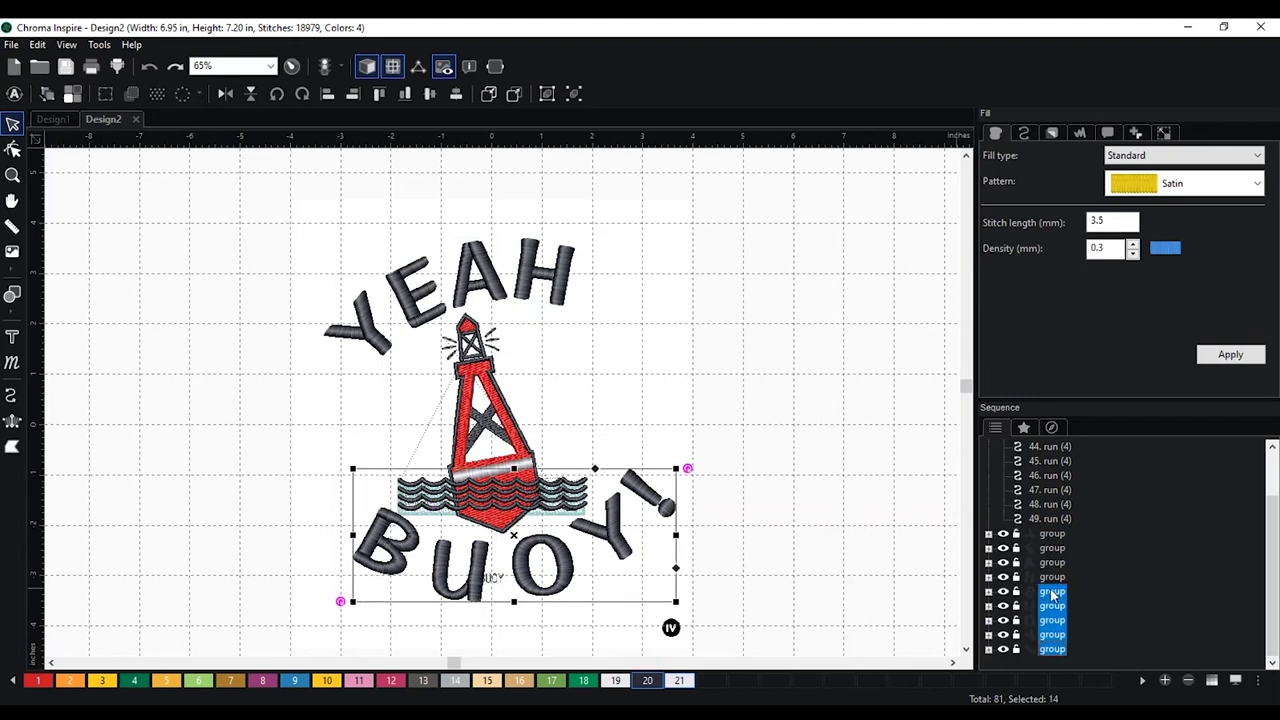
pyautogui.moveTo(1051, 596); pyautogui.dragTo(1050, 524)
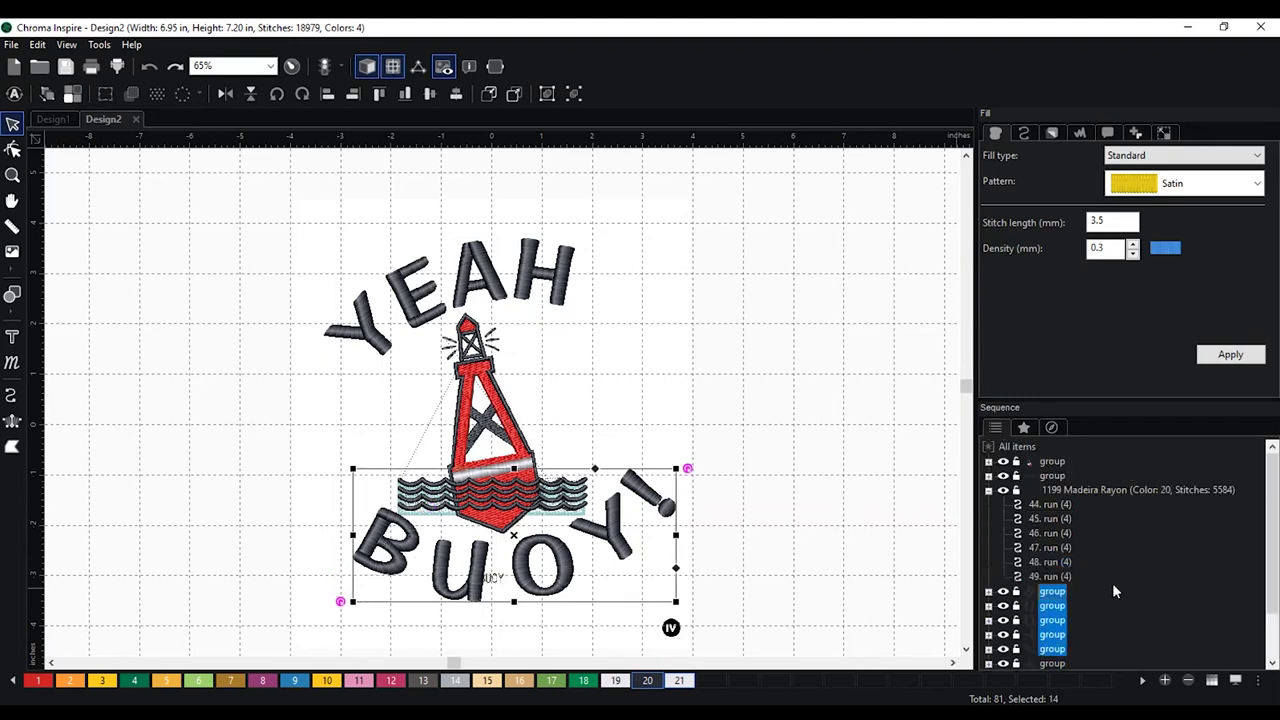
pyautogui.click(742, 462)
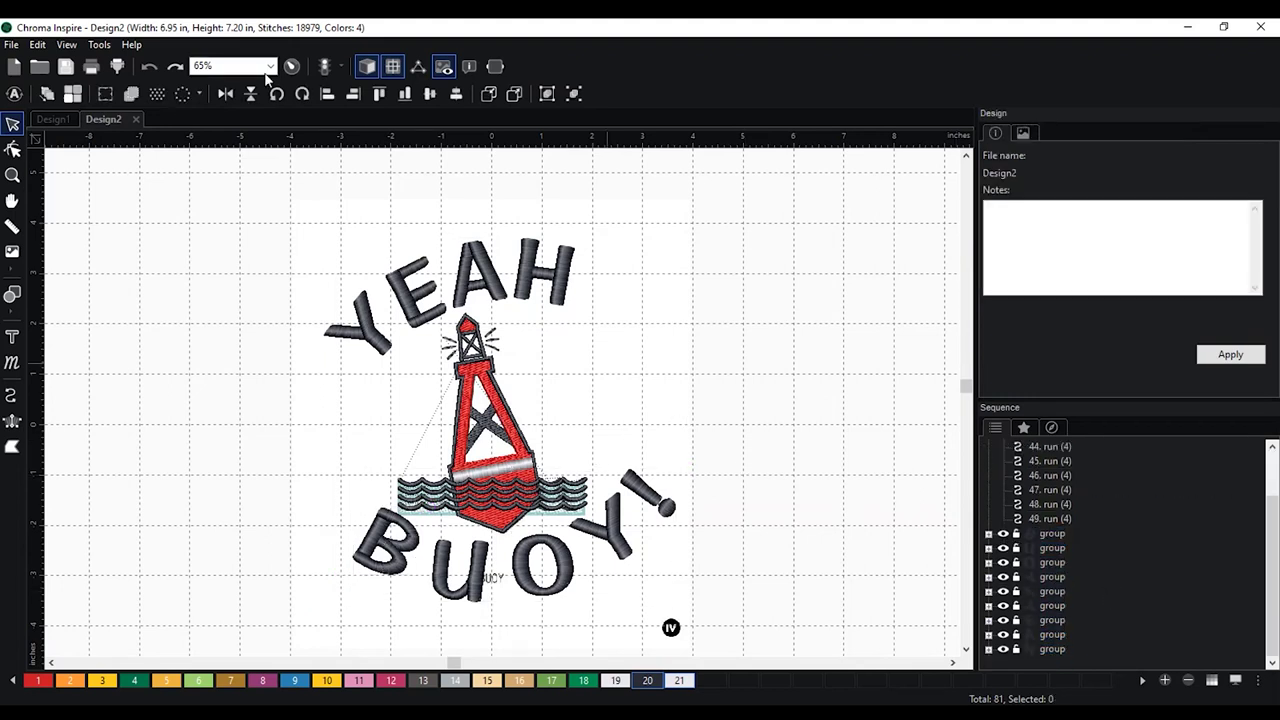
# Simulate the whole stitch-out again to check the new sewing order of the letters
pyautogui.click(290, 66)
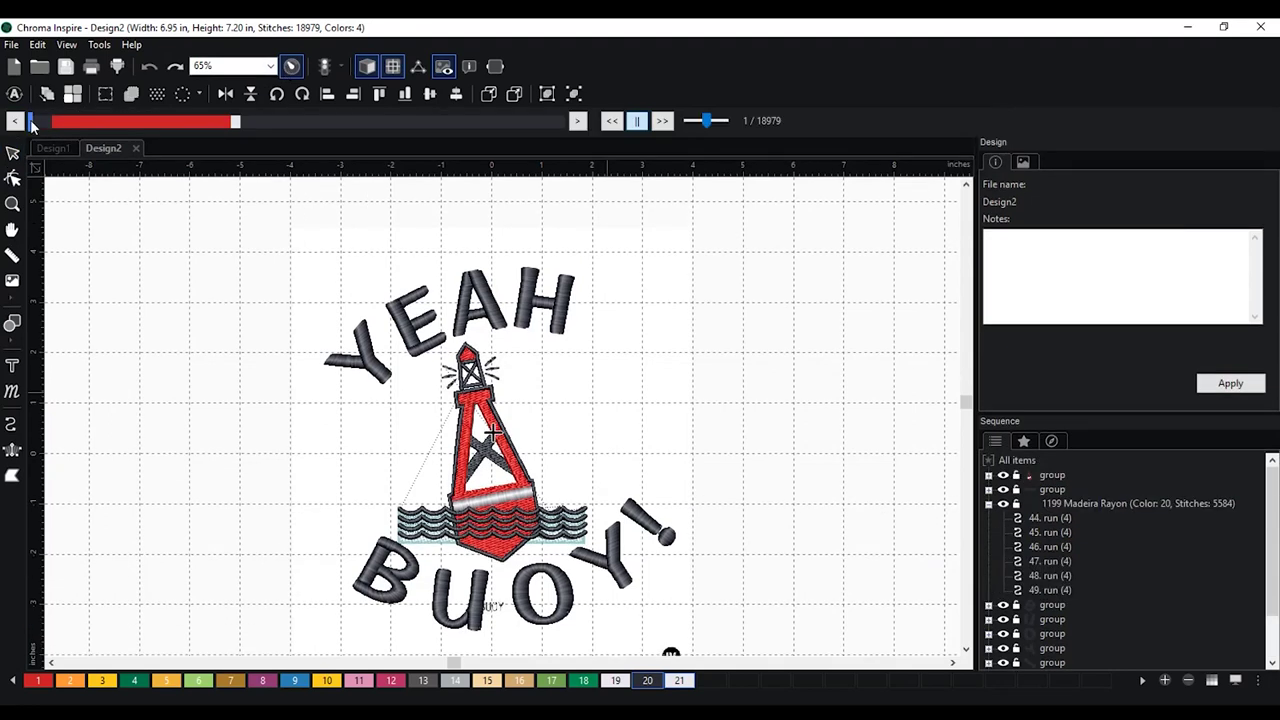
pyautogui.moveTo(52, 122); pyautogui.dragTo(563, 120)
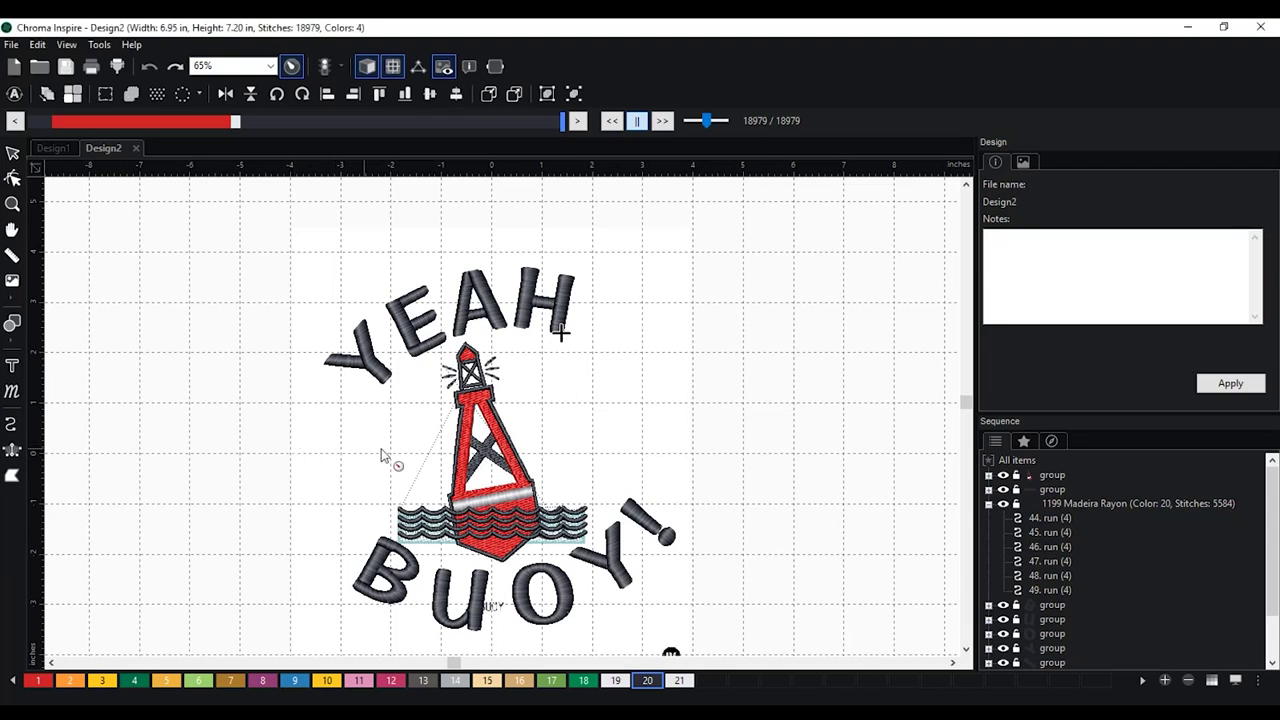
# Leave the stitch simulation and ungroup the buoy artwork so the dark cross brace can be selected separately, leaving nothing selected
pyautogui.scroll(-1, 630, 457)
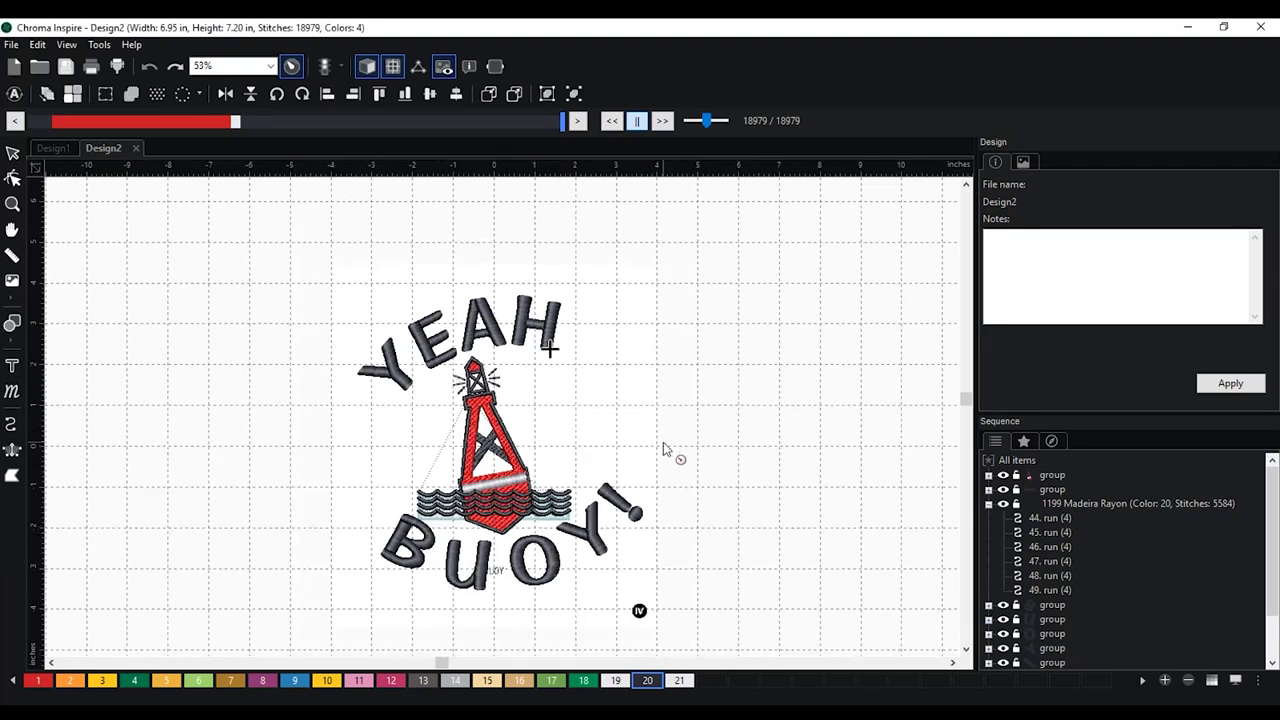
pyautogui.scroll(2, 663, 442)
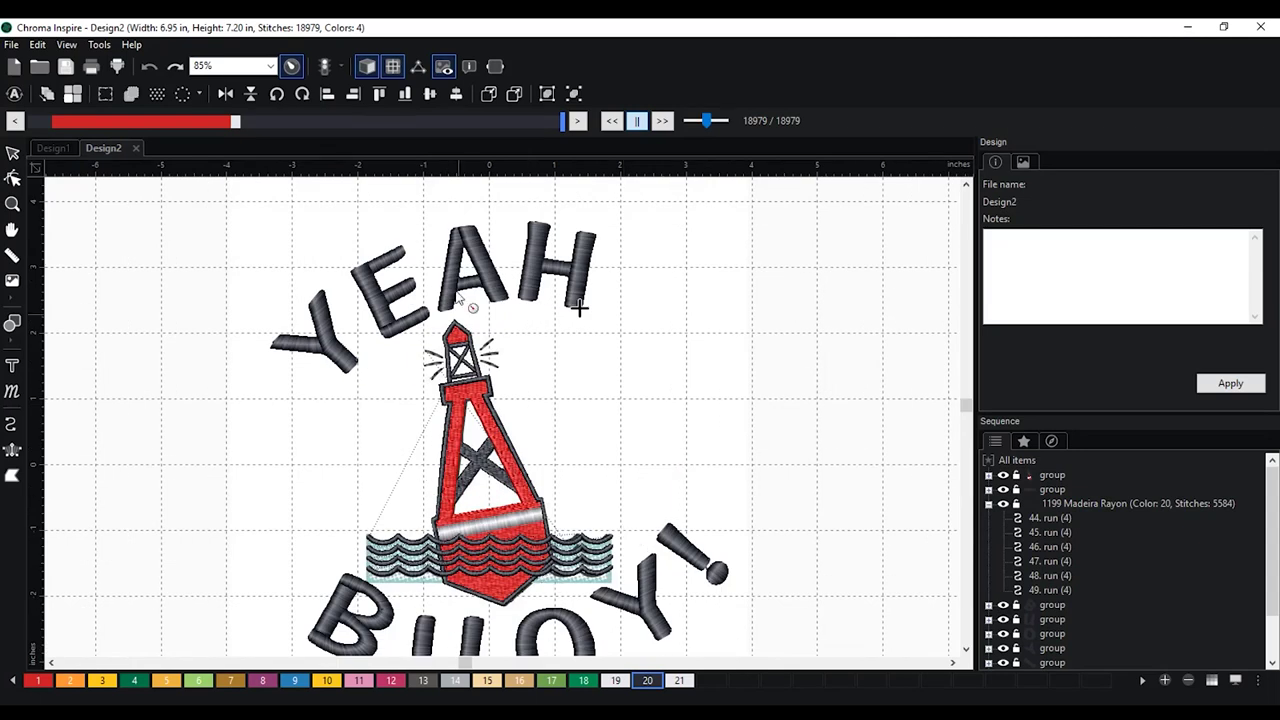
pyautogui.click(13, 152)
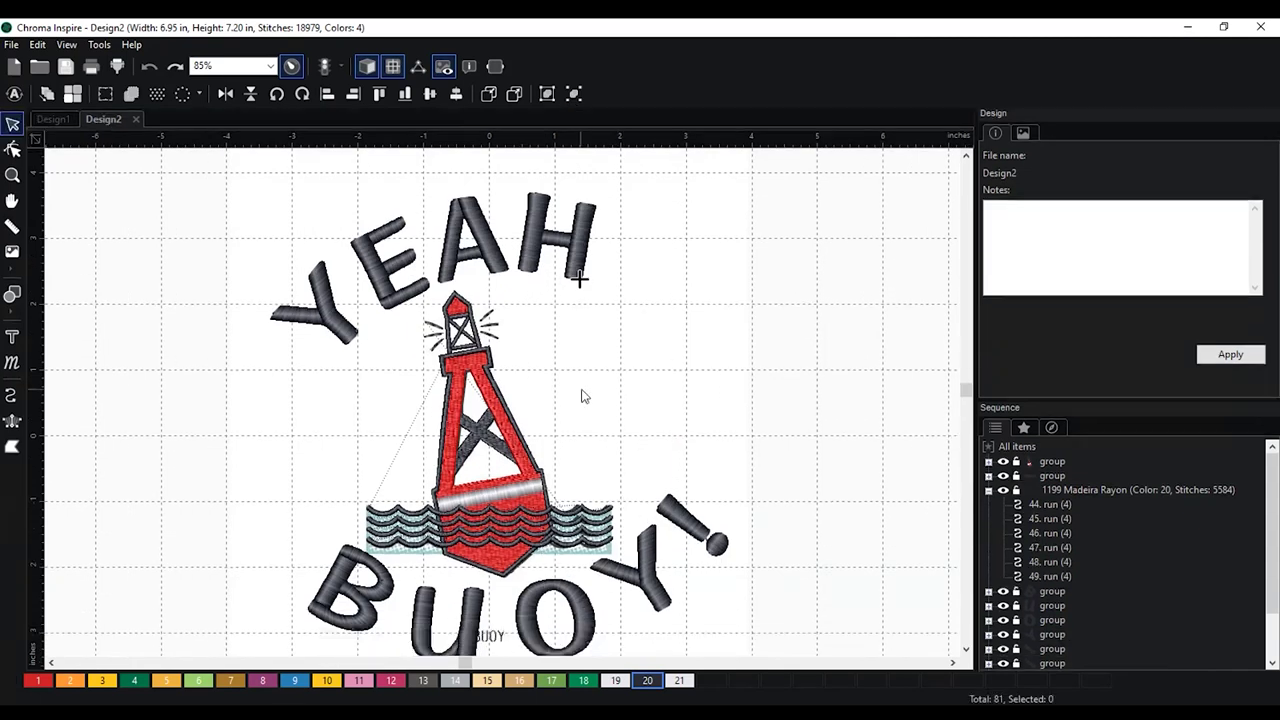
pyautogui.scroll(2, 618, 396)
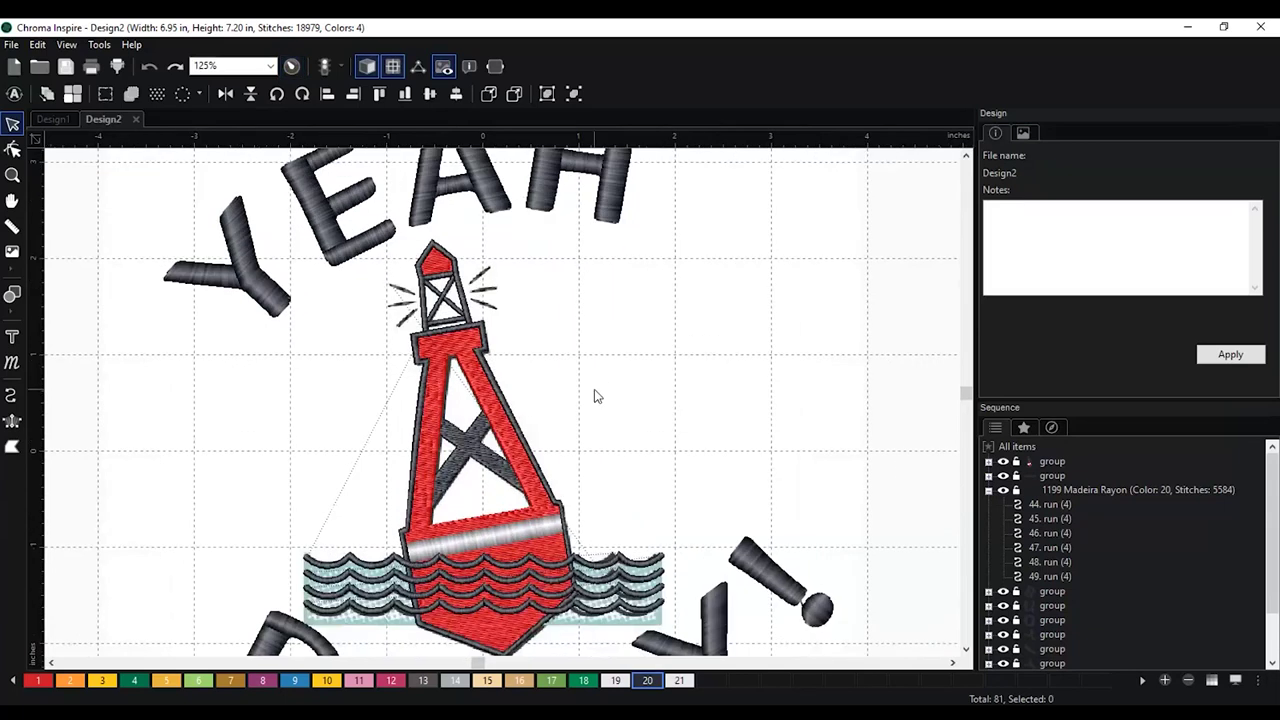
pyautogui.scroll(1, 594, 396)
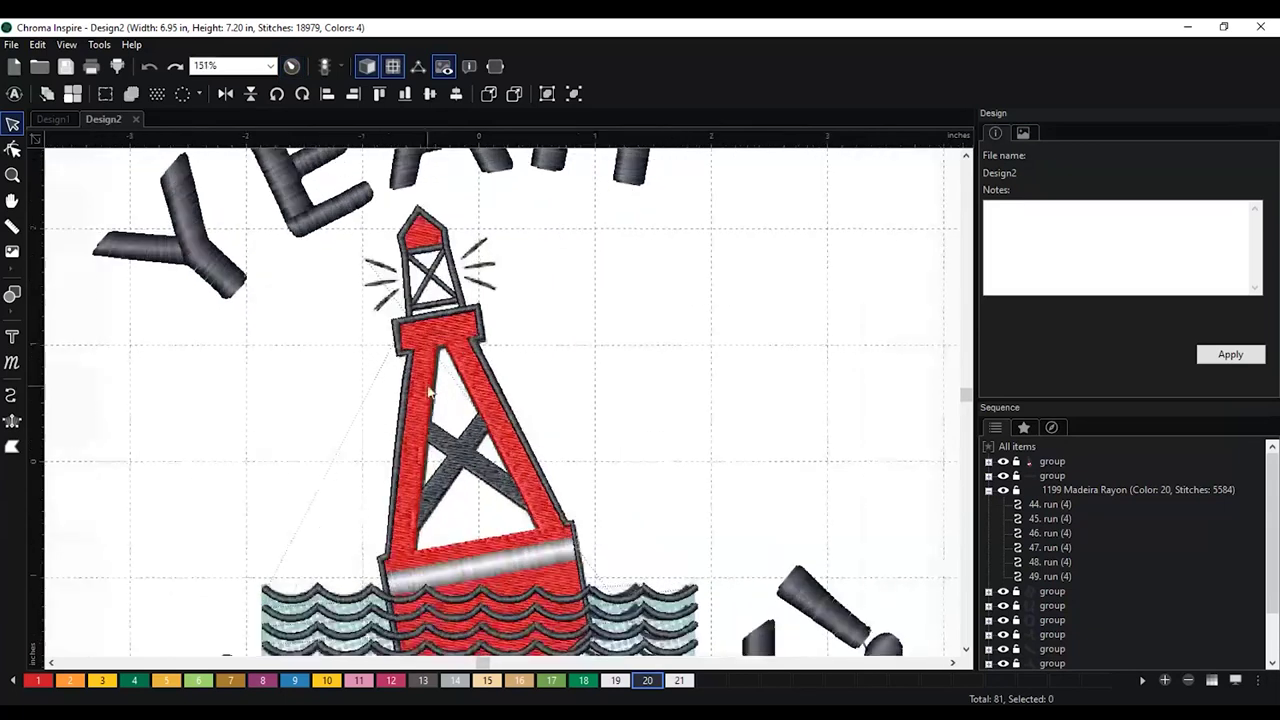
pyautogui.click(472, 452)
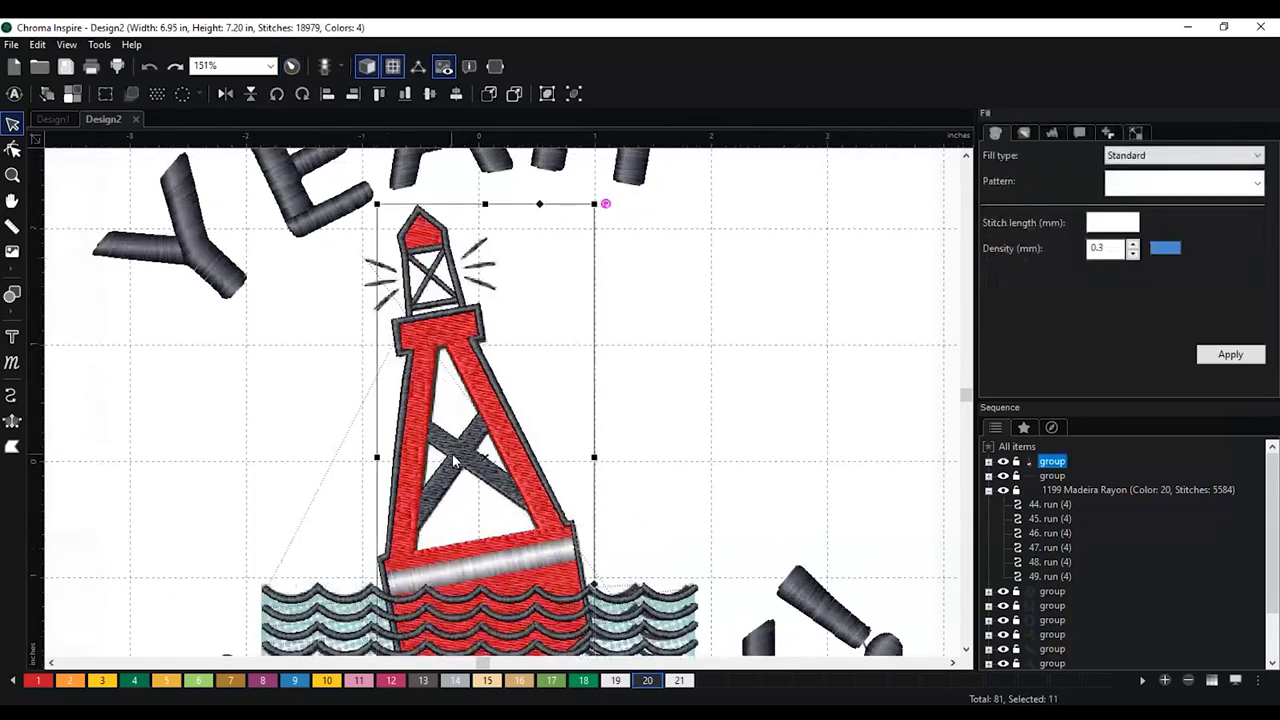
pyautogui.rightClick(453, 456)
pyautogui.click(498, 635)
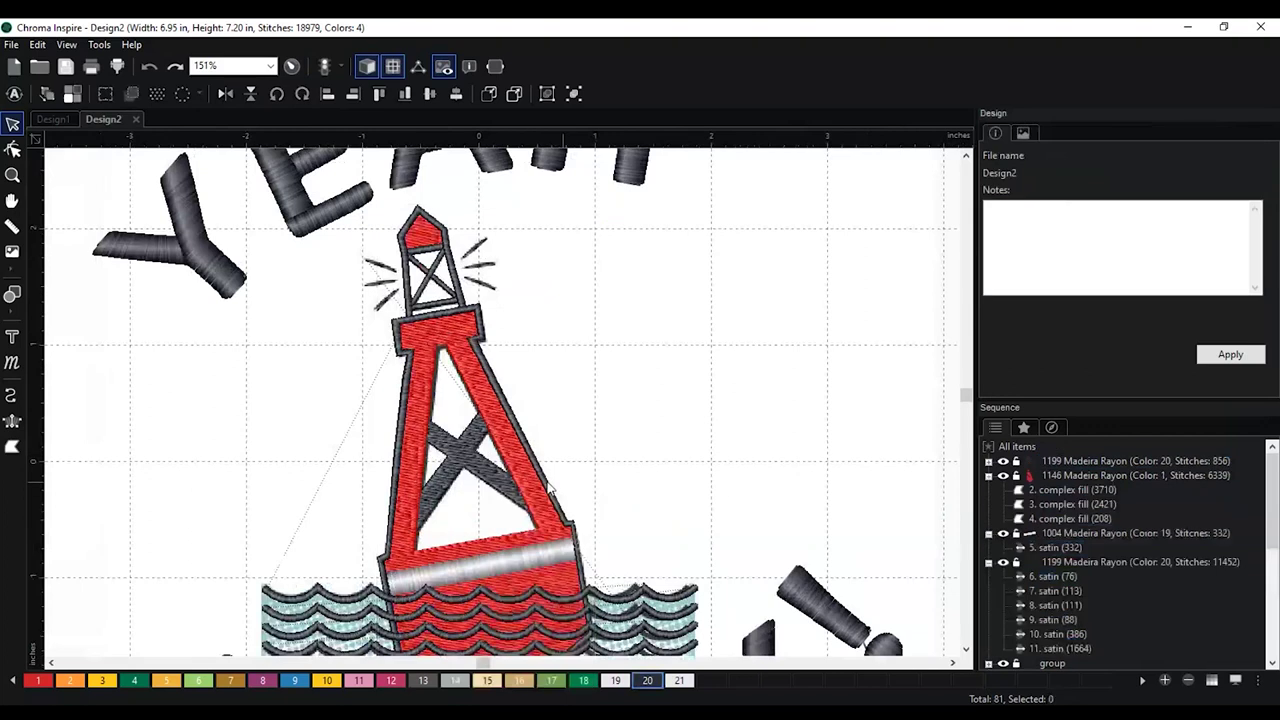
pyautogui.click(472, 456)
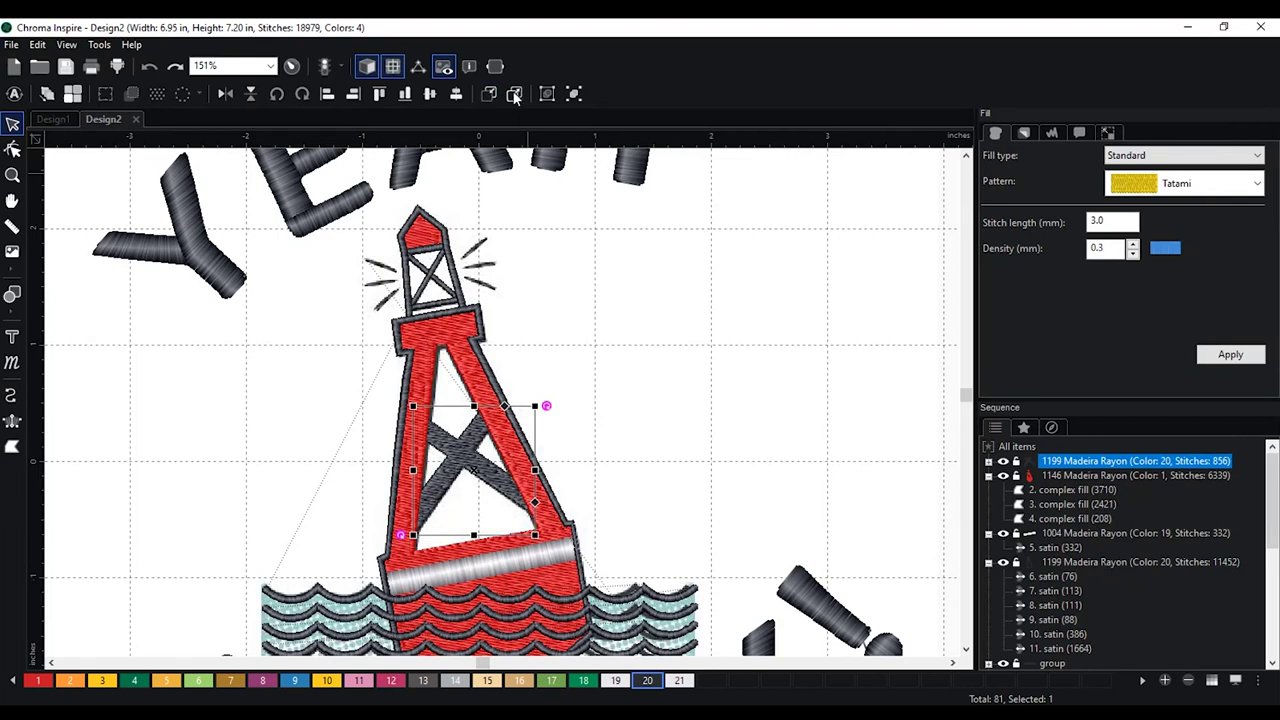
pyautogui.click(686, 397)
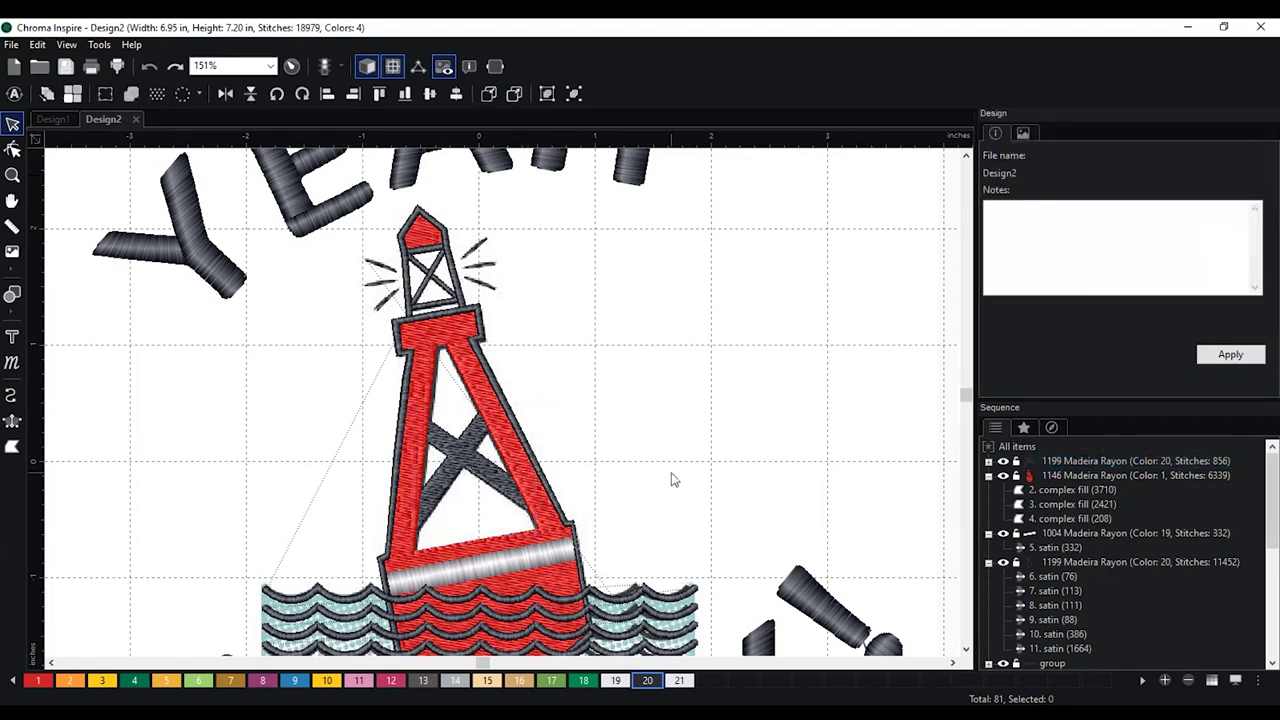
# Simulate the complete stitch-out of the design from the first to the last stitch, with the buoy artwork ungrouped
pyautogui.scroll(-2, 711, 386)
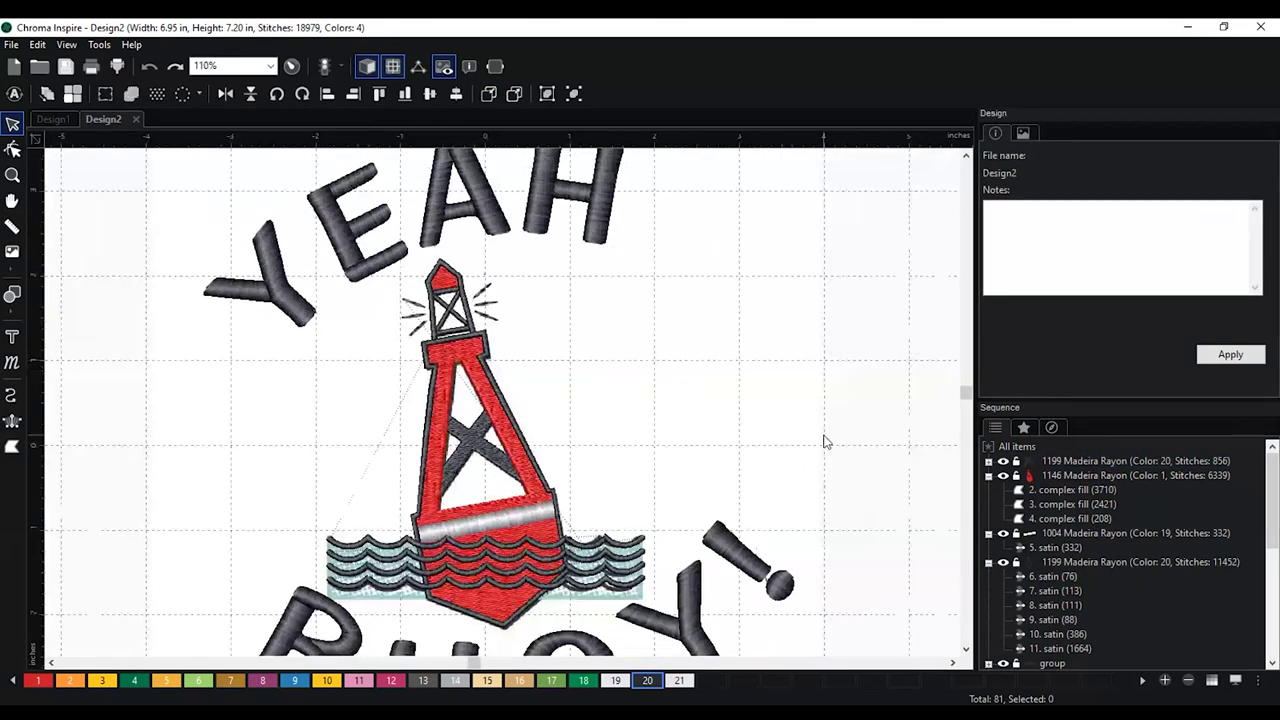
pyautogui.scroll(-1, 646, 354)
pyautogui.scroll(-1, 647, 357)
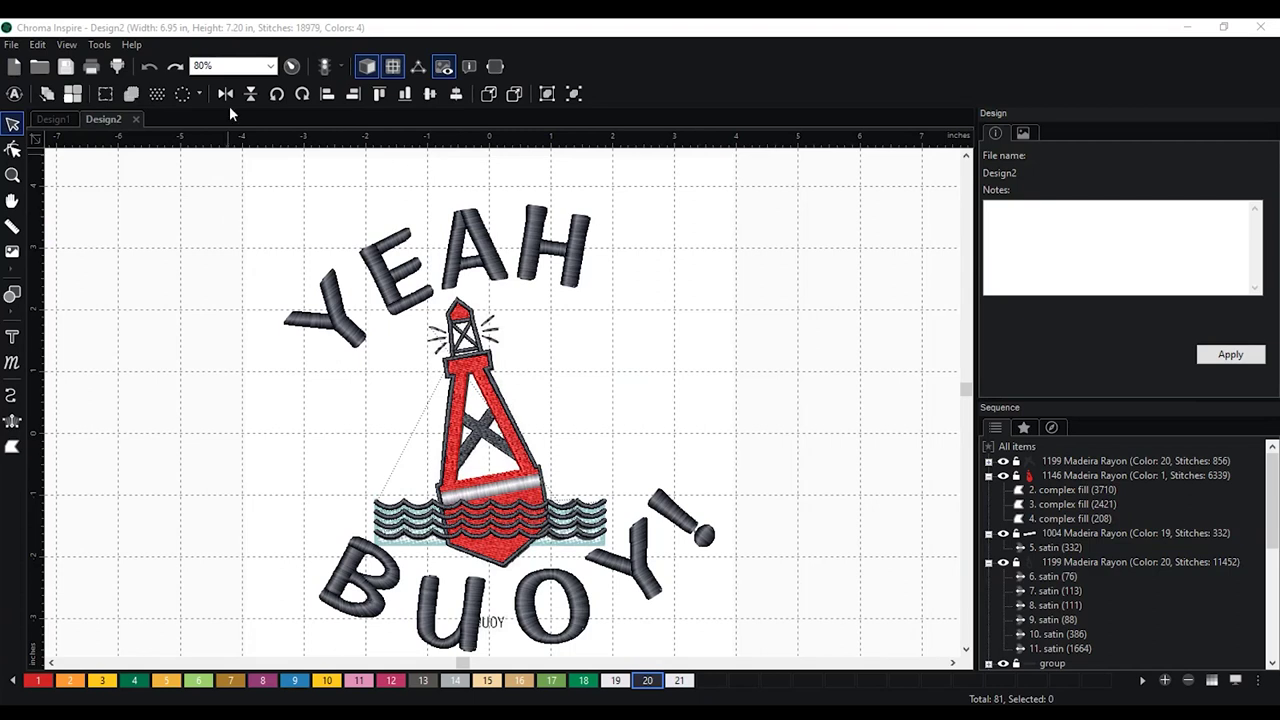
pyautogui.click(292, 66)
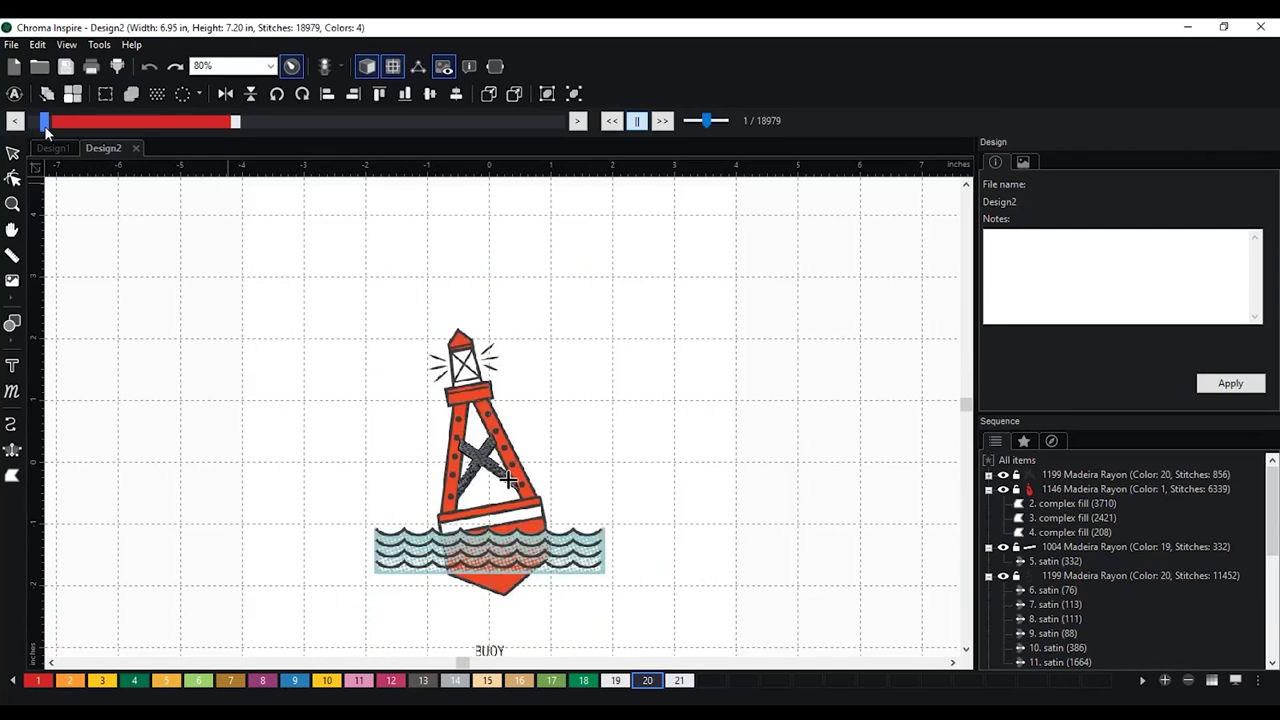
pyautogui.moveTo(83, 130); pyautogui.dragTo(629, 194)
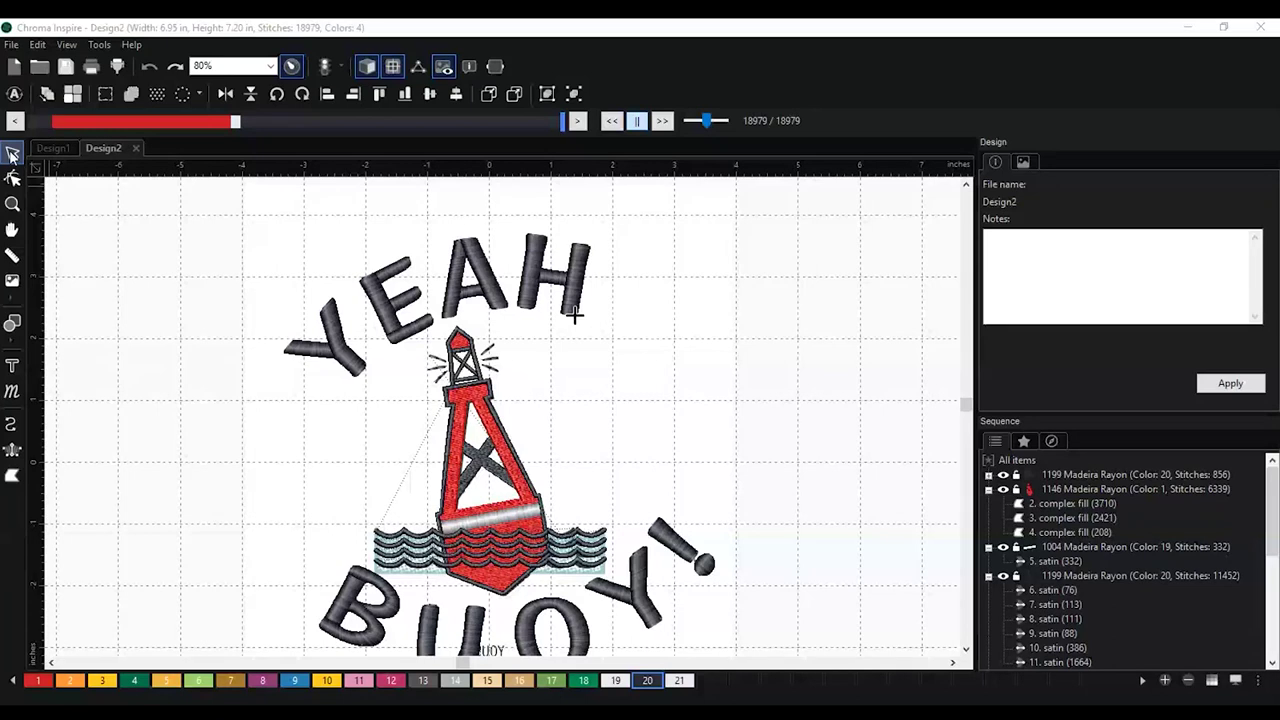
# Leave the simulation, place a copy of the H of YEAH about 2 inches to its right, and shift the original H about 0.6 inch right
pyautogui.click(575, 315)
pyautogui.click(584, 253)
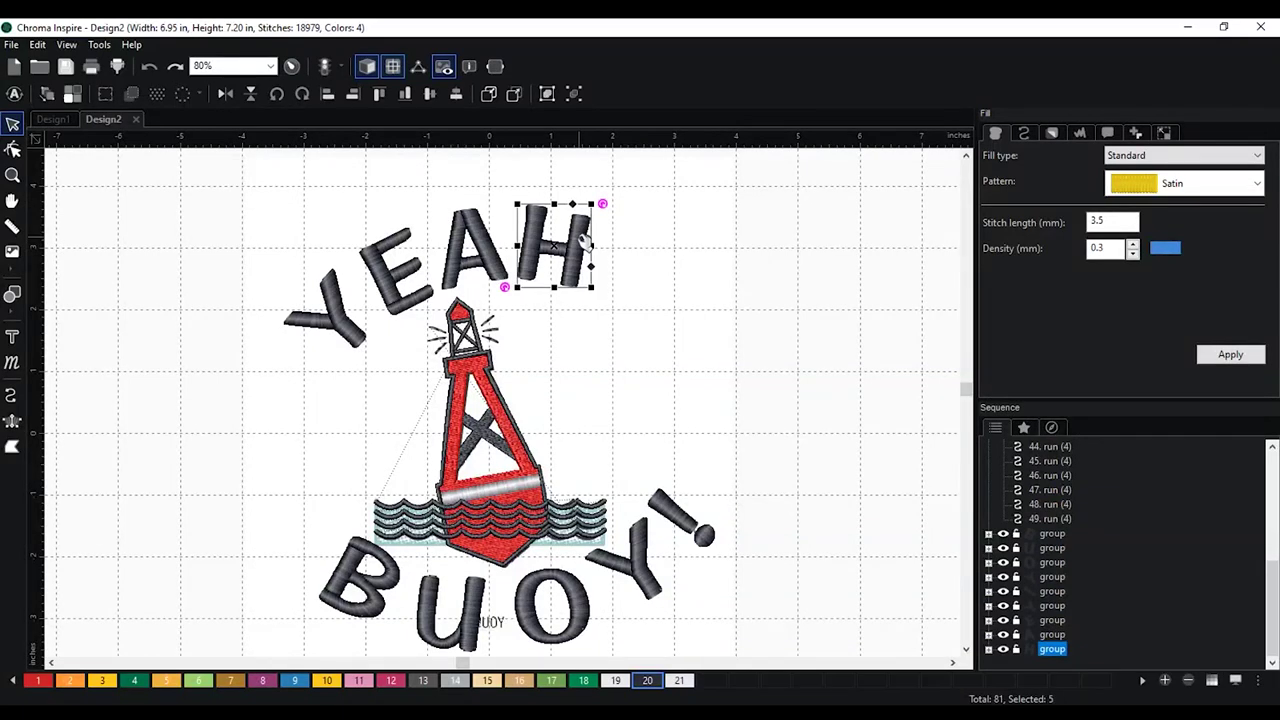
pyautogui.moveTo(583, 243); pyautogui.dragTo(703, 253)
pyautogui.moveTo(571, 251); pyautogui.dragTo(609, 255)
pyautogui.click(696, 258)
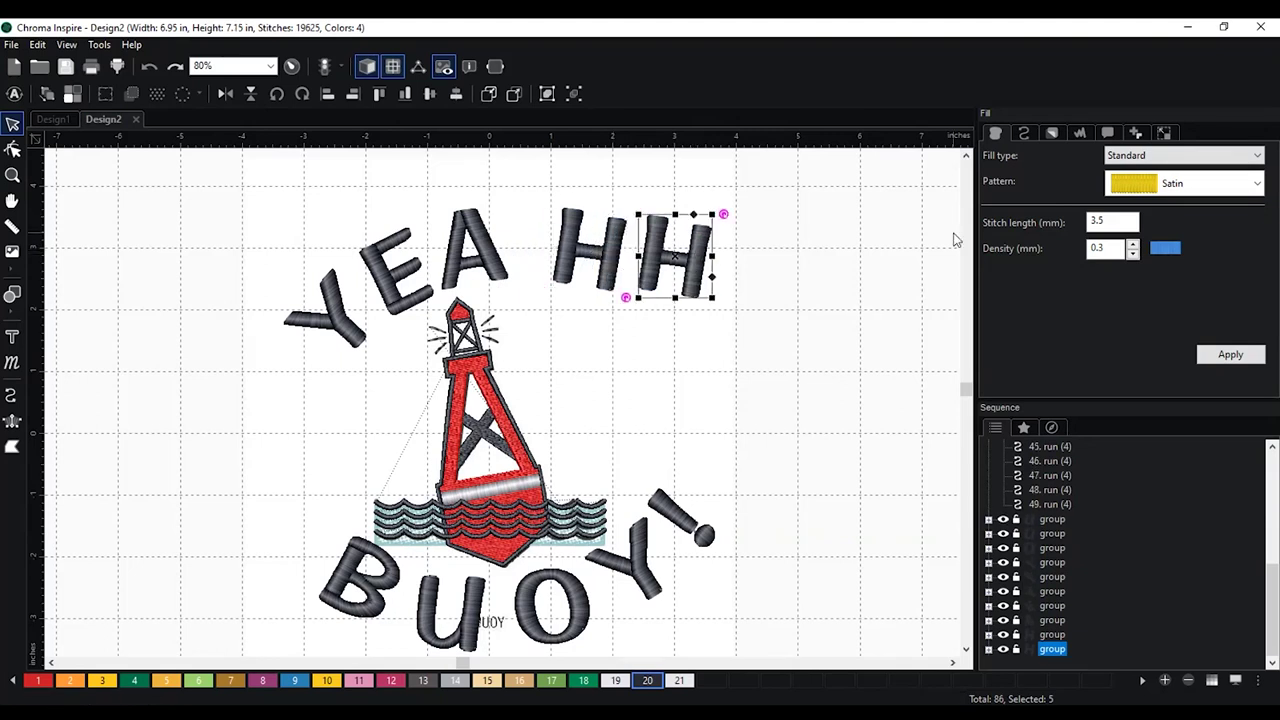
# Apply percentage pull compensation with a value of 140% to the copied letter H
pyautogui.click(1054, 132)
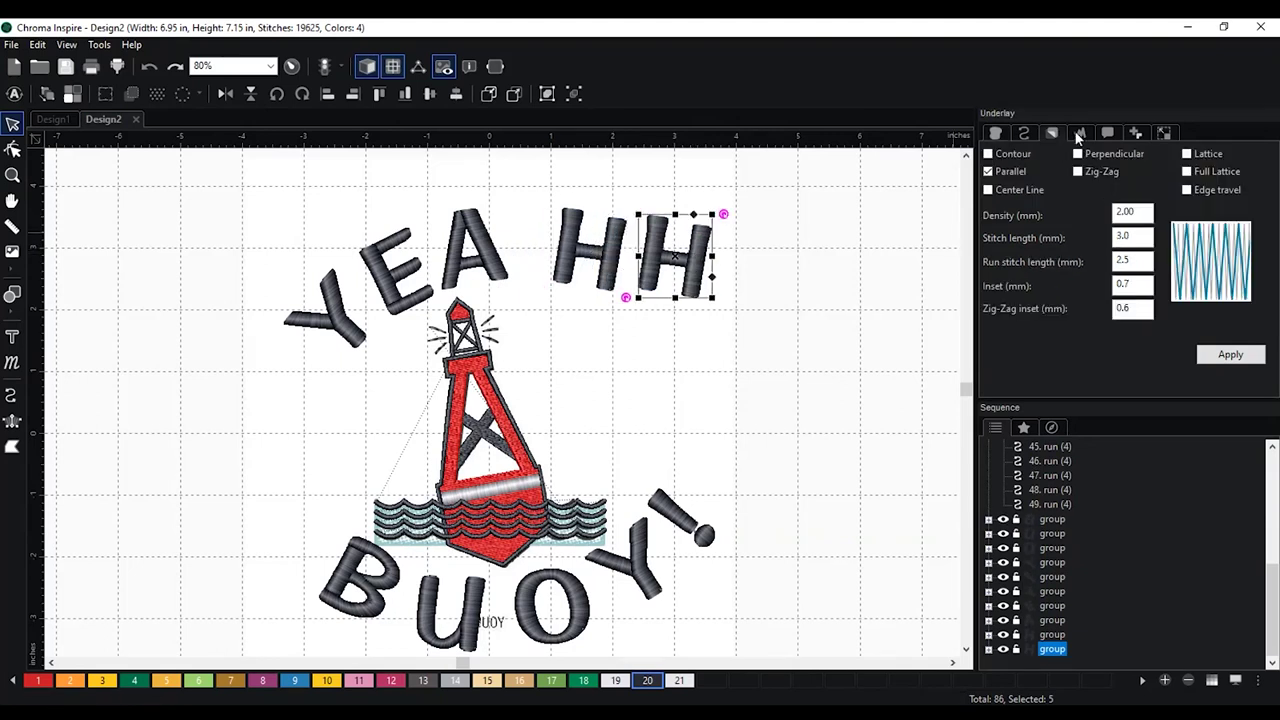
pyautogui.click(1080, 133)
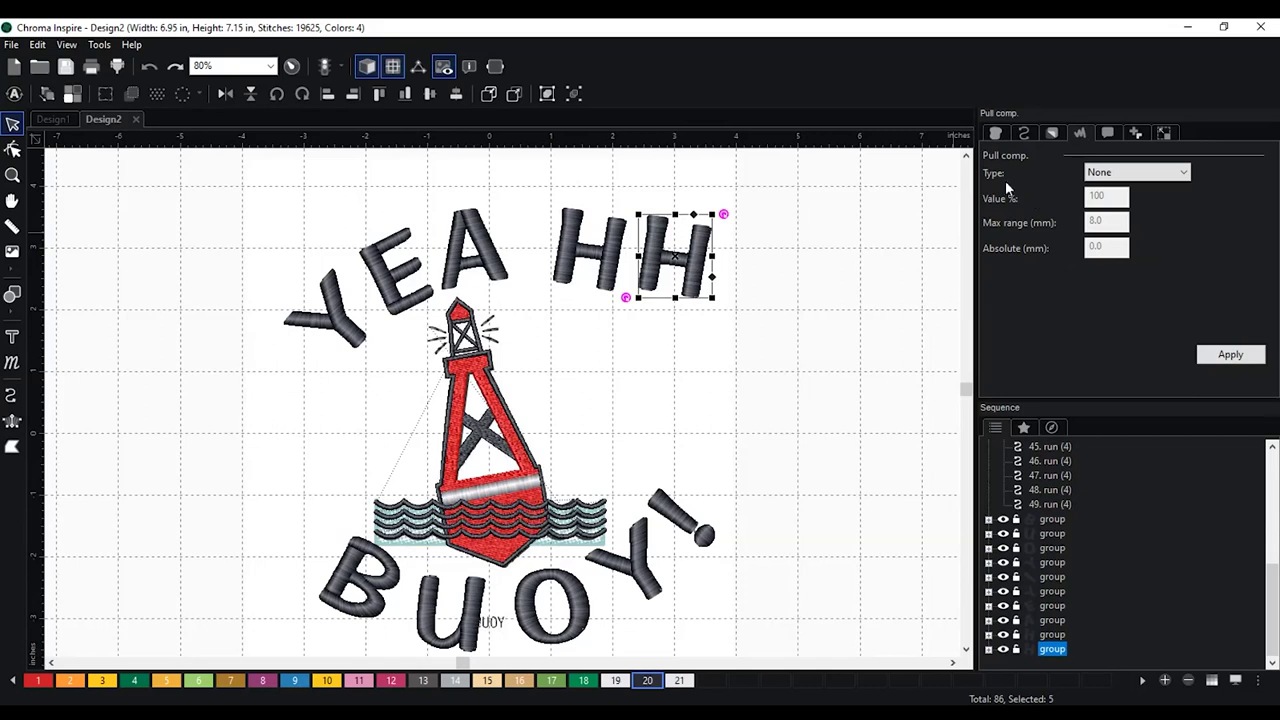
pyautogui.click(1160, 173)
pyautogui.click(1165, 207)
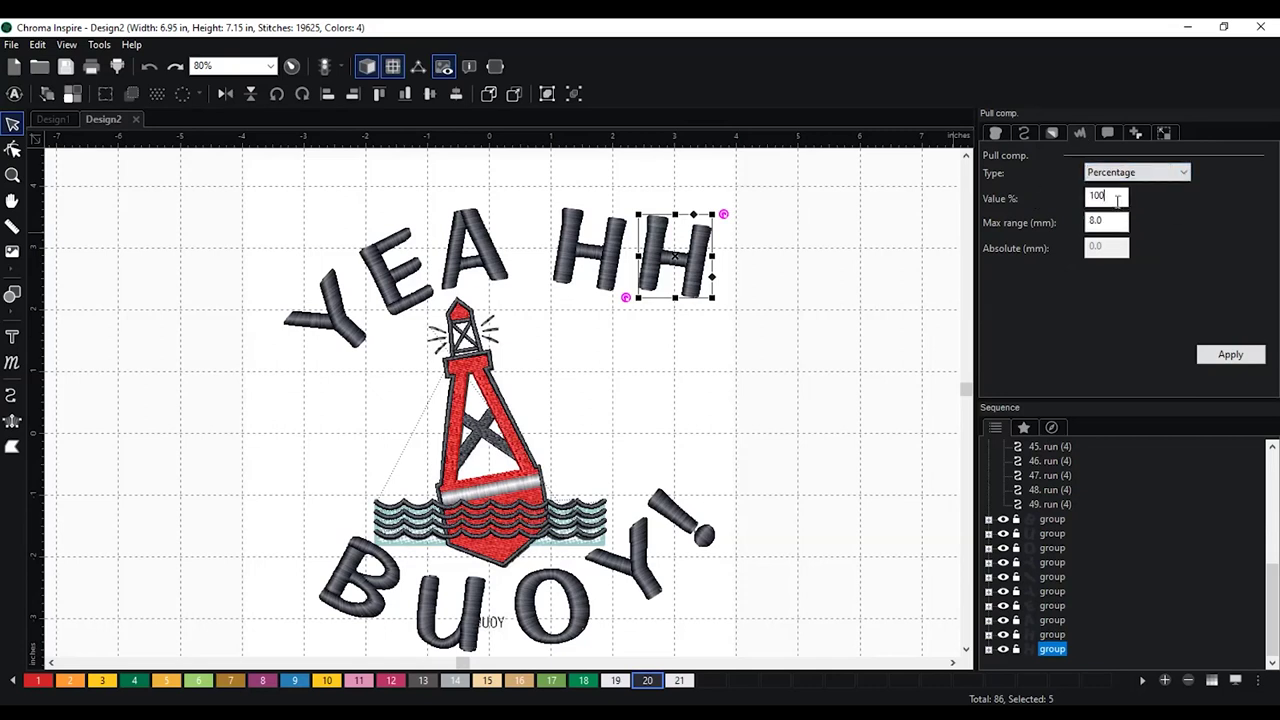
pyautogui.doubleClick(1093, 197)
pyautogui.click(1094, 196)
pyautogui.moveTo(1126, 197); pyautogui.dragTo(1078, 197)
pyautogui.write('140')
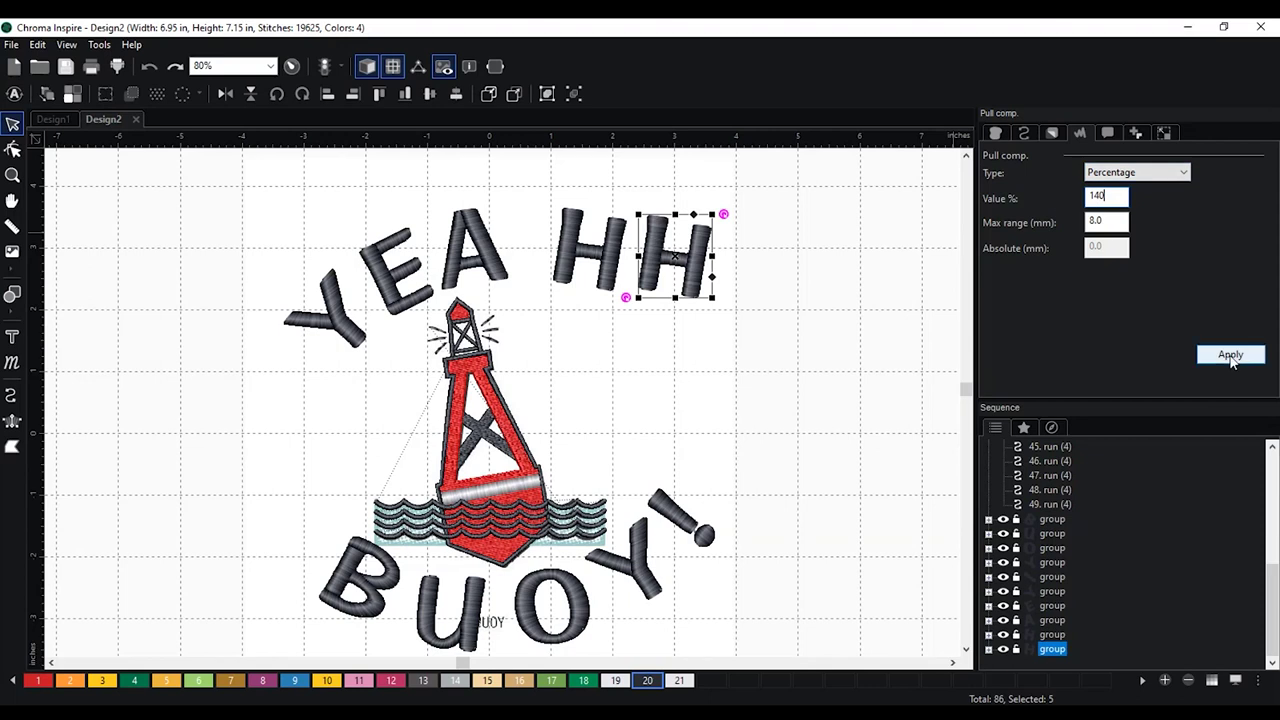
pyautogui.click(1230, 356)
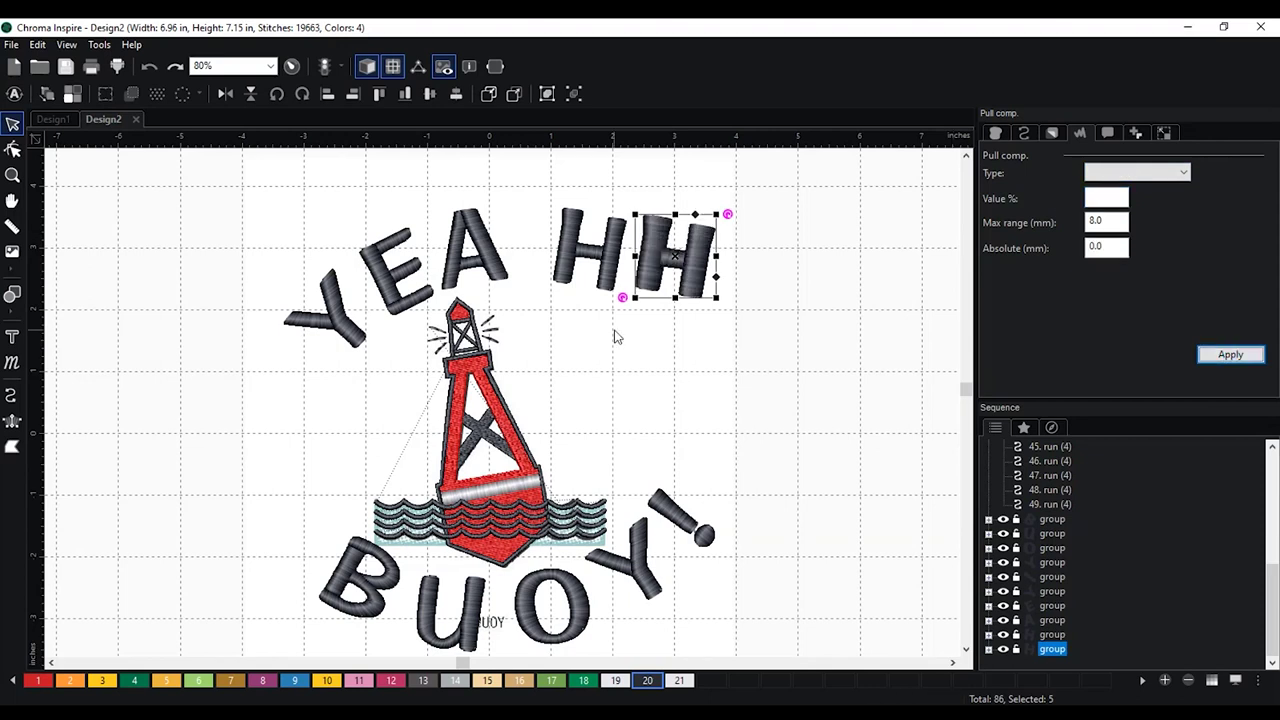
# Compare the column widths of the compensated H and the original H up close, and clear the selection
pyautogui.scroll(1, 640, 345)
pyautogui.click(705, 200)
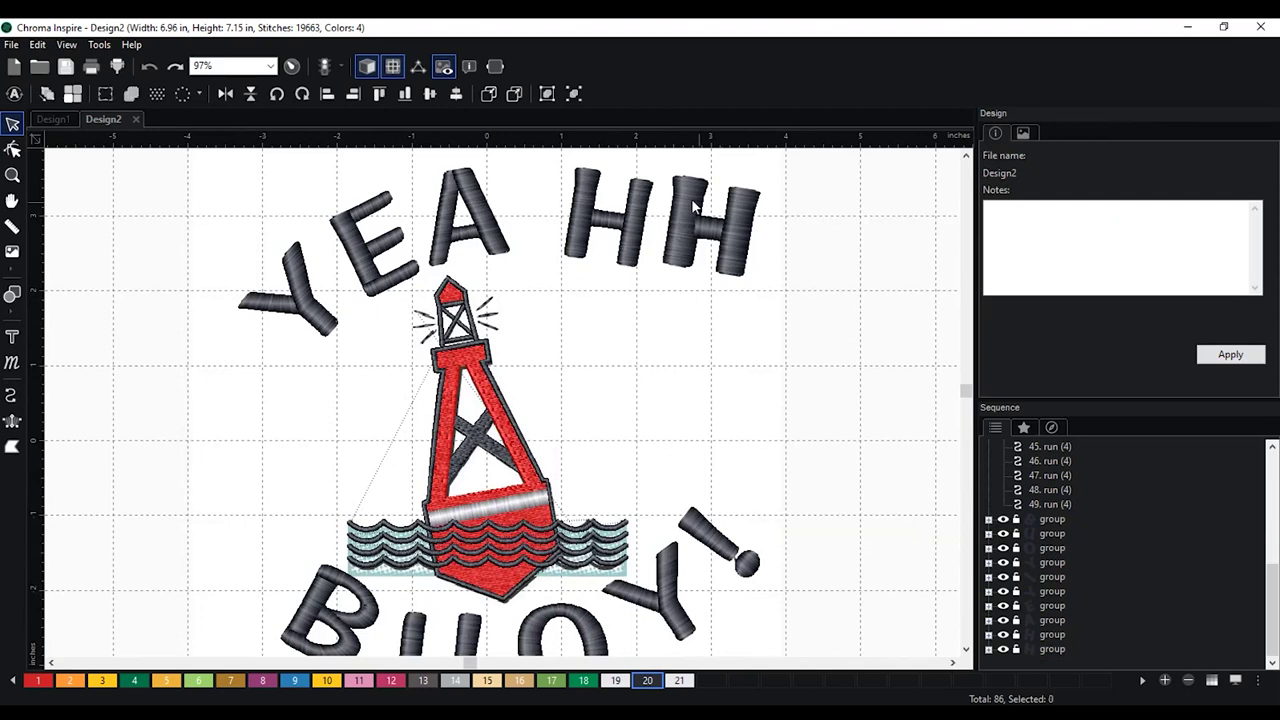
pyautogui.click(692, 212)
pyautogui.moveTo(692, 212); pyautogui.dragTo(692, 218)
pyautogui.scroll(1, 786, 223)
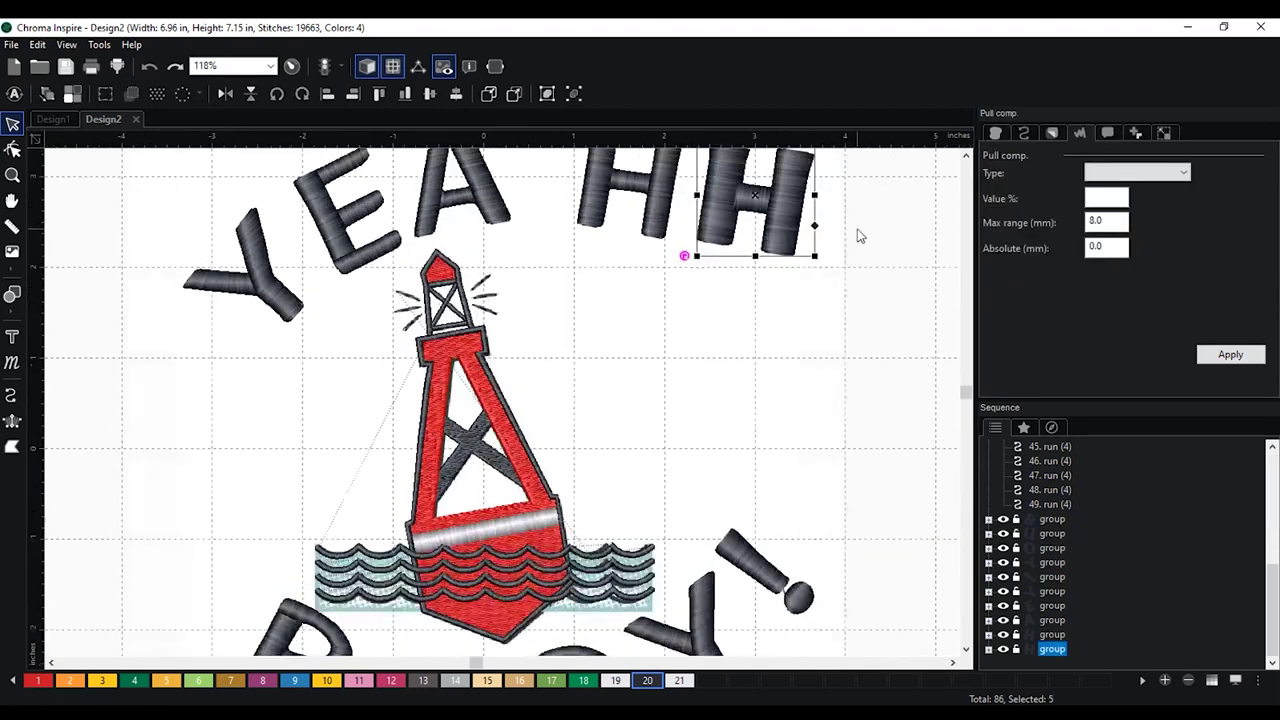
pyautogui.scroll(2, 820, 345)
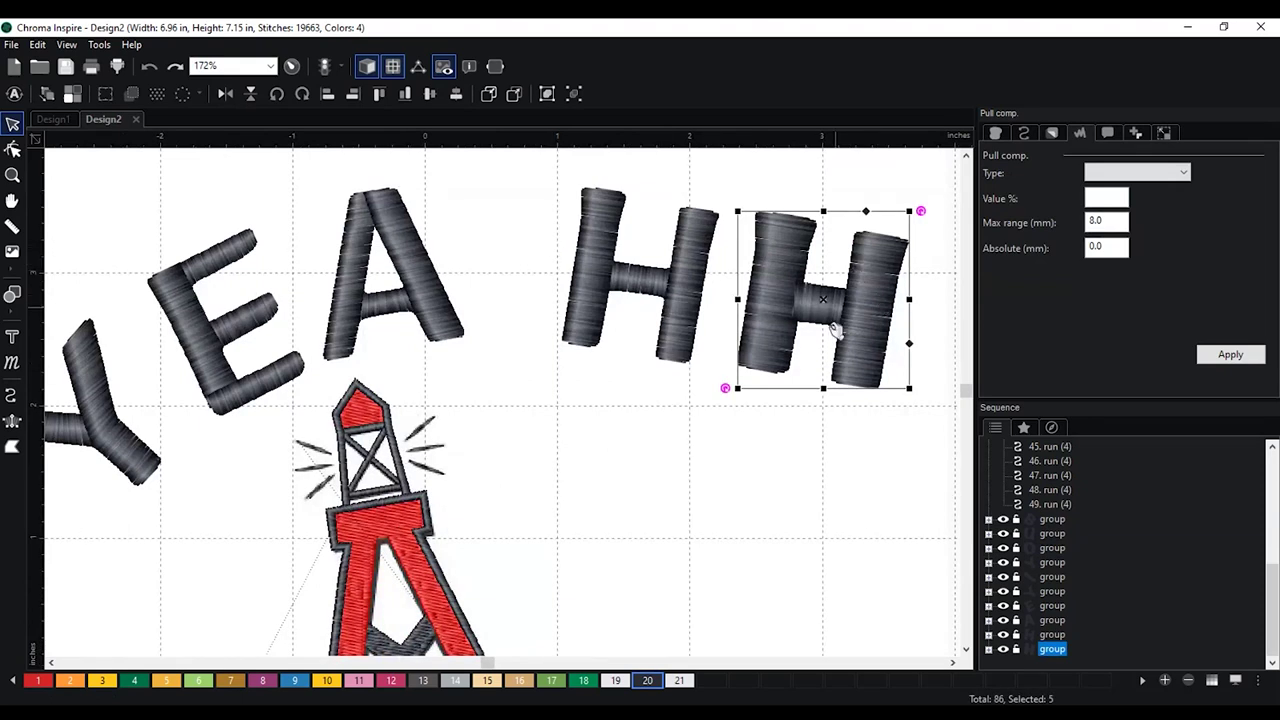
pyautogui.scroll(-2, 828, 400)
pyautogui.click(822, 478)
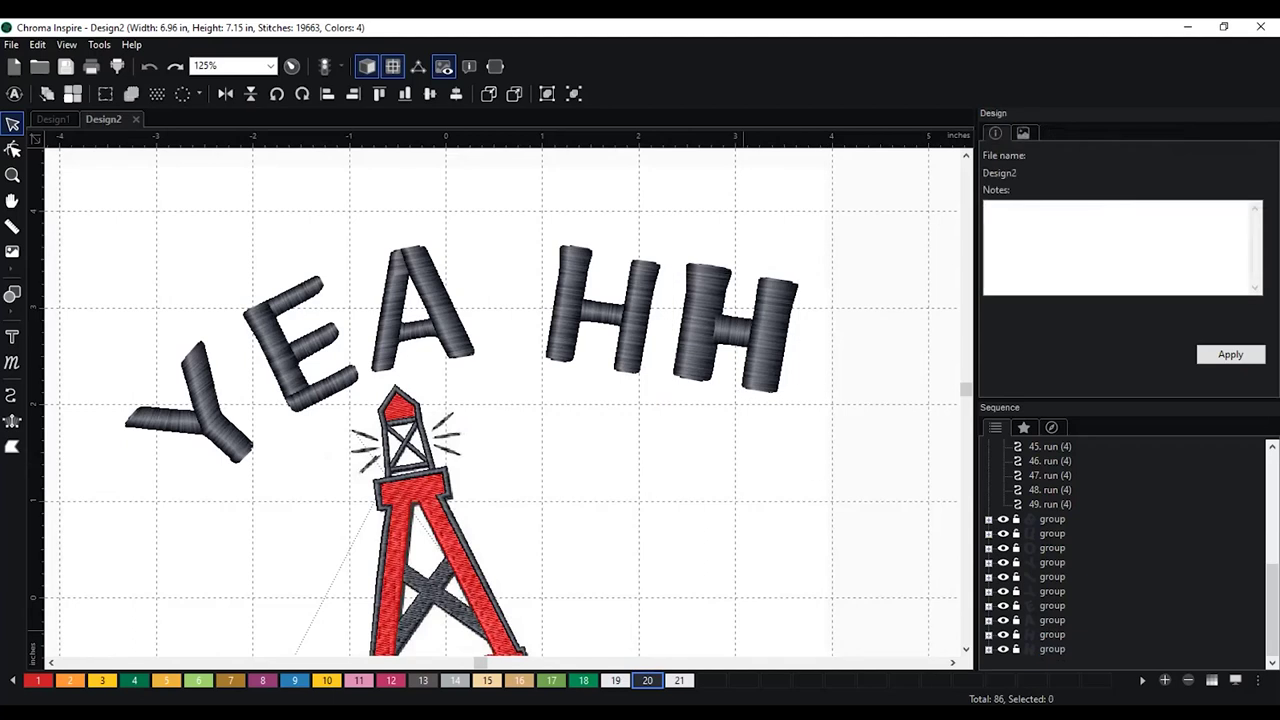